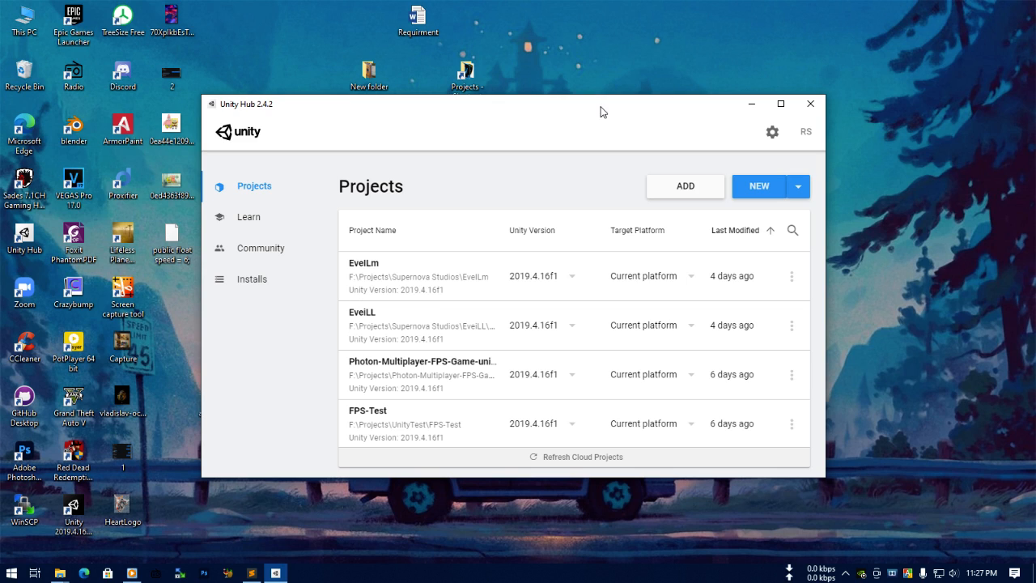
# Search the computer for "paint" and open the Paint app.
pyautogui.click(11, 573)
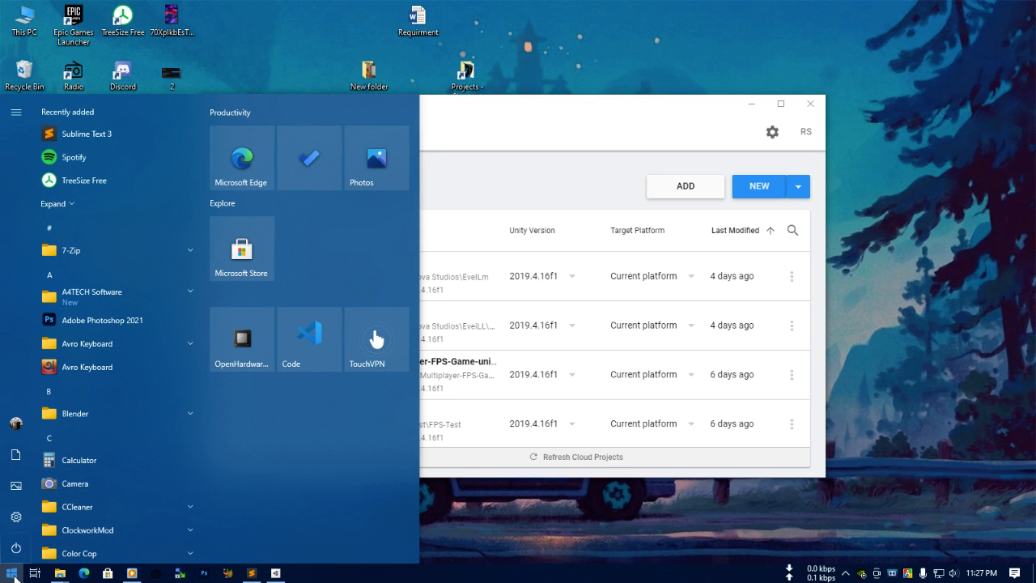
pyautogui.write('paint')
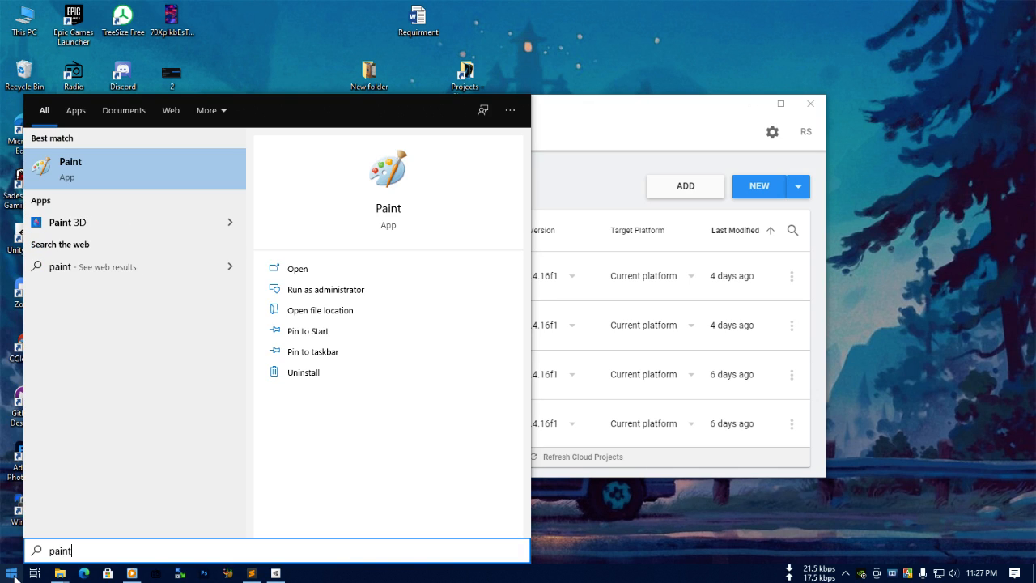
pyautogui.press('Return')
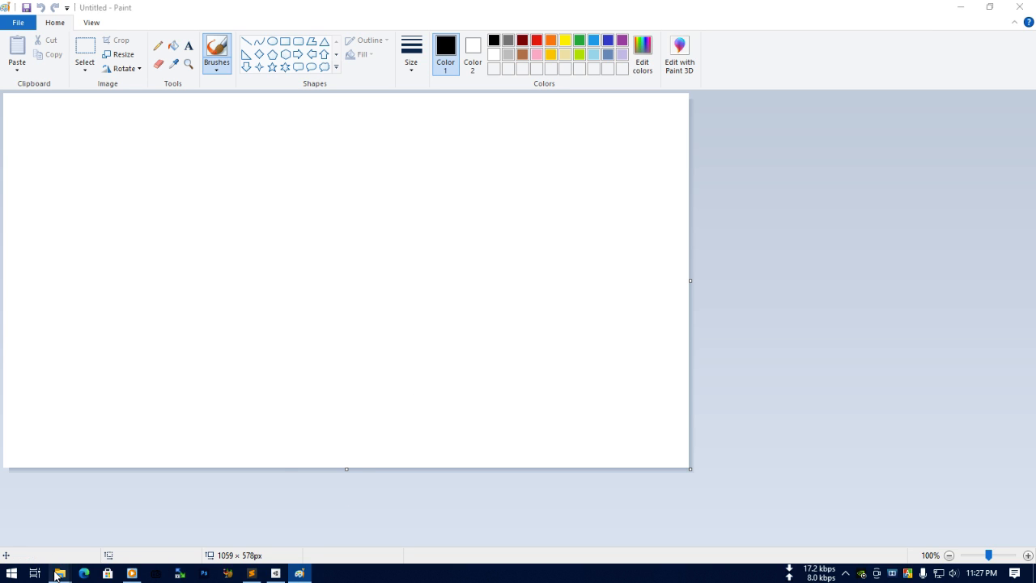
# Switch to File Explorer, play the "Sway" MP4 from the Video Songs folder on drive E:, and pause it.
pyautogui.moveTo(59, 573)
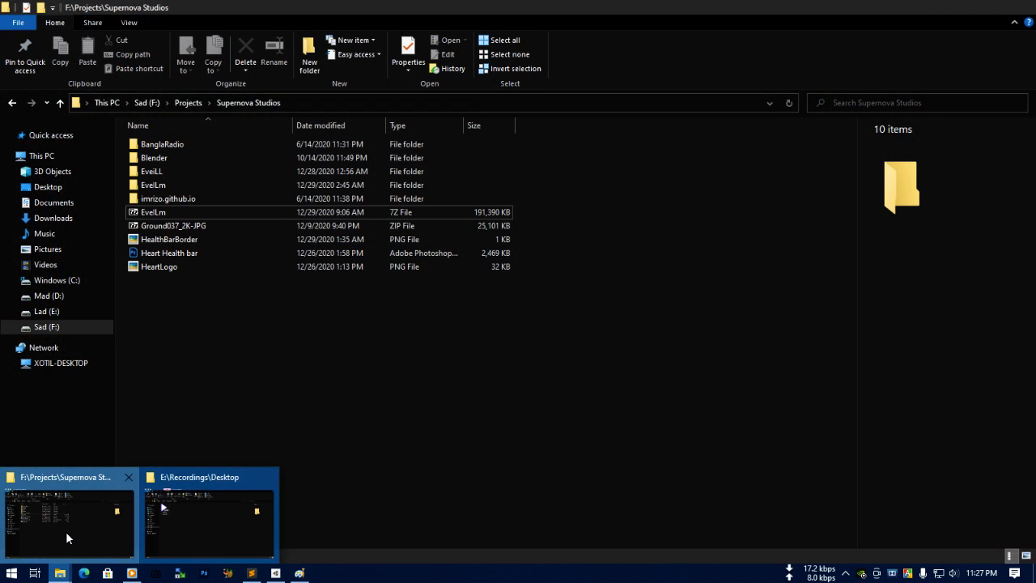
pyautogui.click(66, 531)
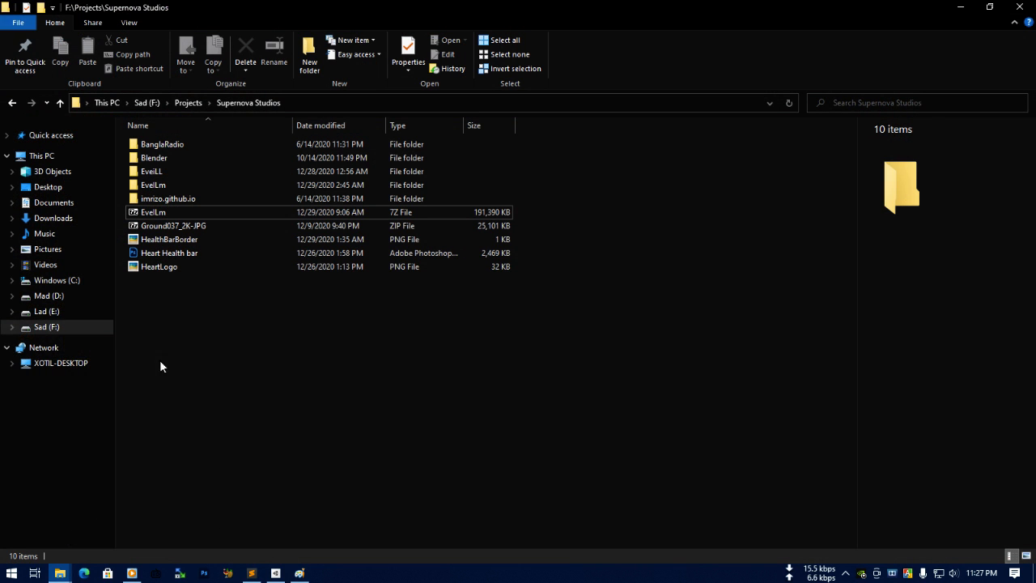
pyautogui.click(47, 311)
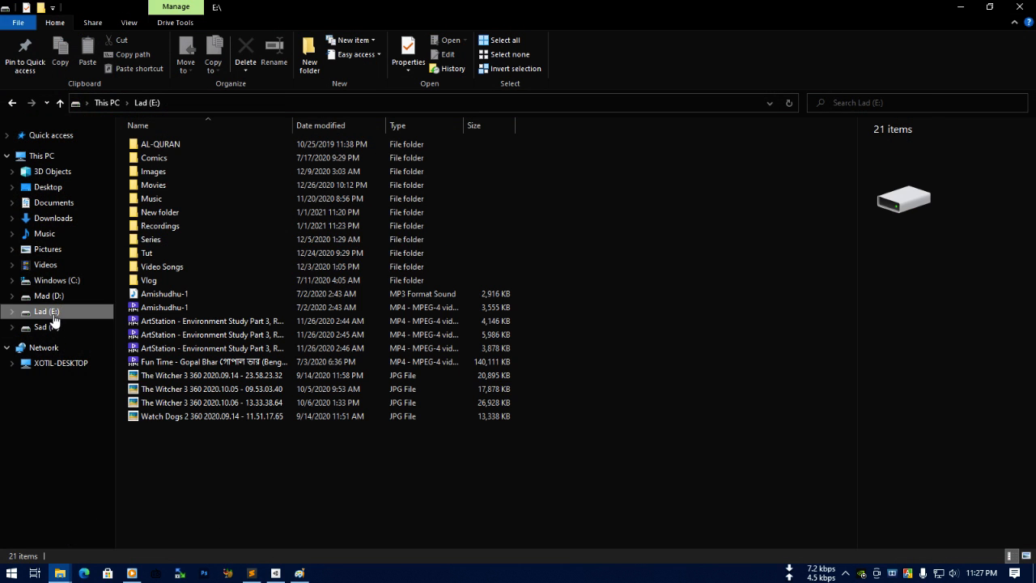
pyautogui.doubleClick(190, 267)
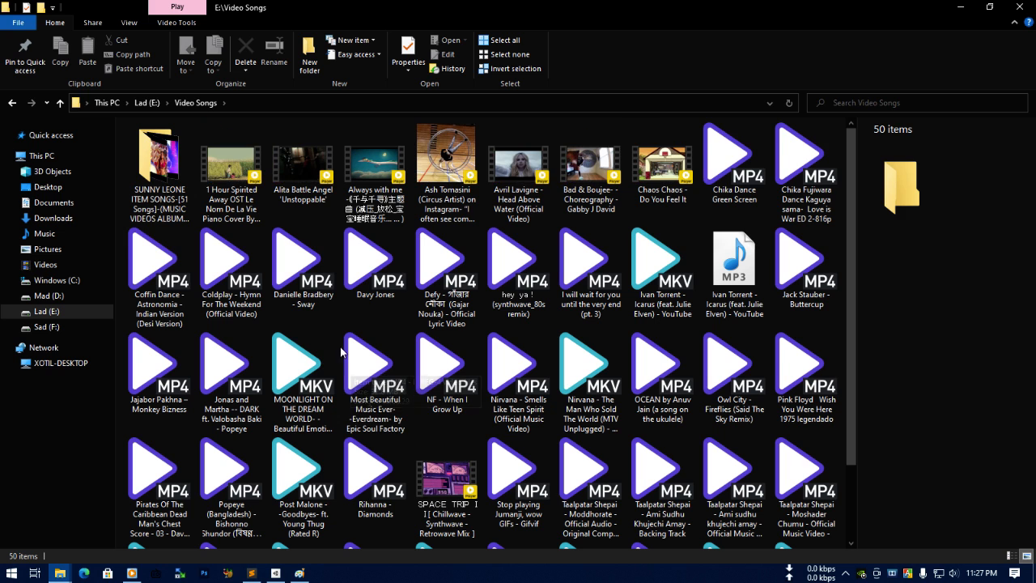
pyautogui.click(312, 273)
pyautogui.doubleClick(311, 272)
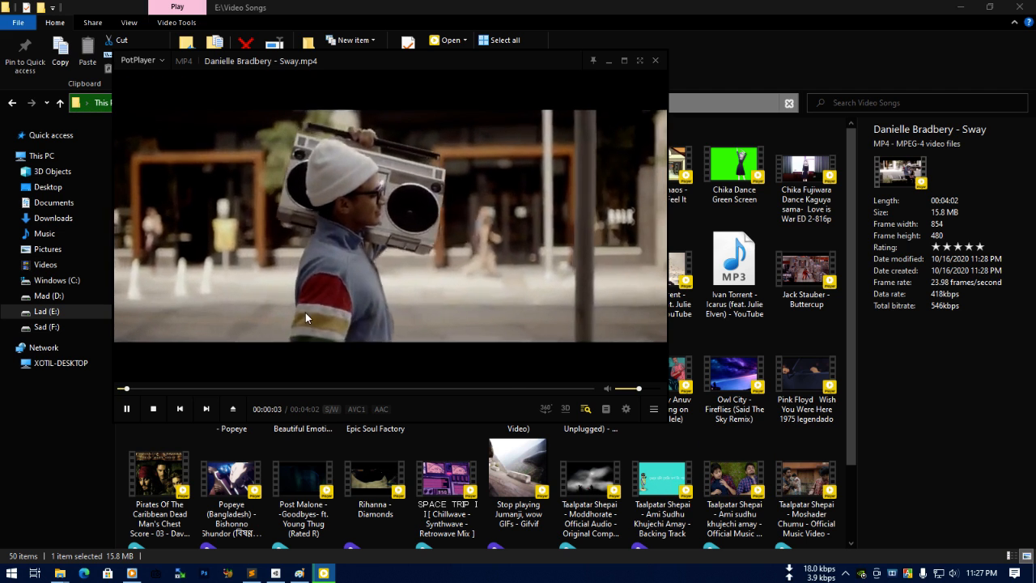
pyautogui.click(303, 307)
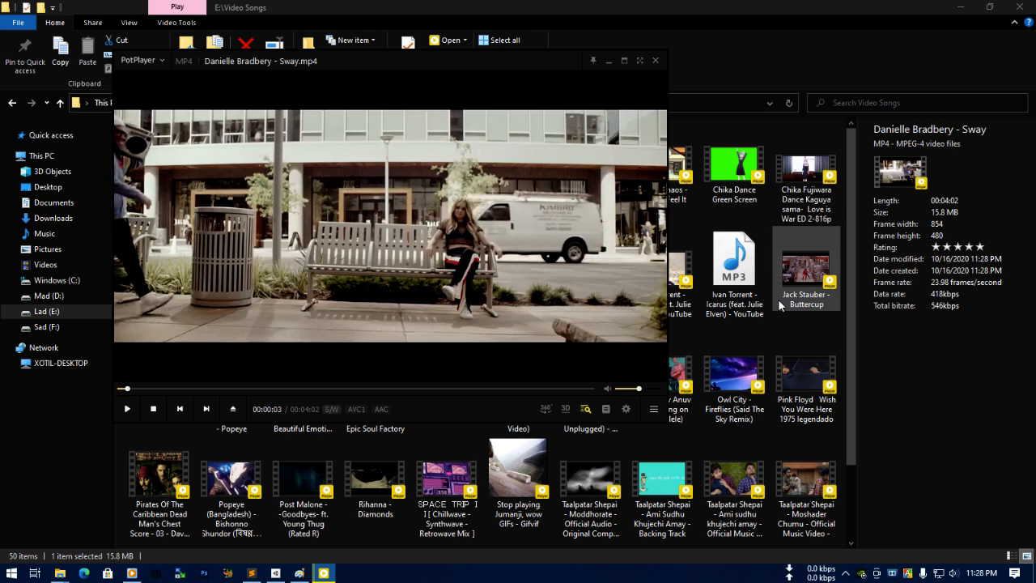
# Play Chika Dance Green Screen.mp4 in the open video player, shrink the player to about 986x685, and reposition it.
pyautogui.moveTo(734, 170); pyautogui.dragTo(480, 309)
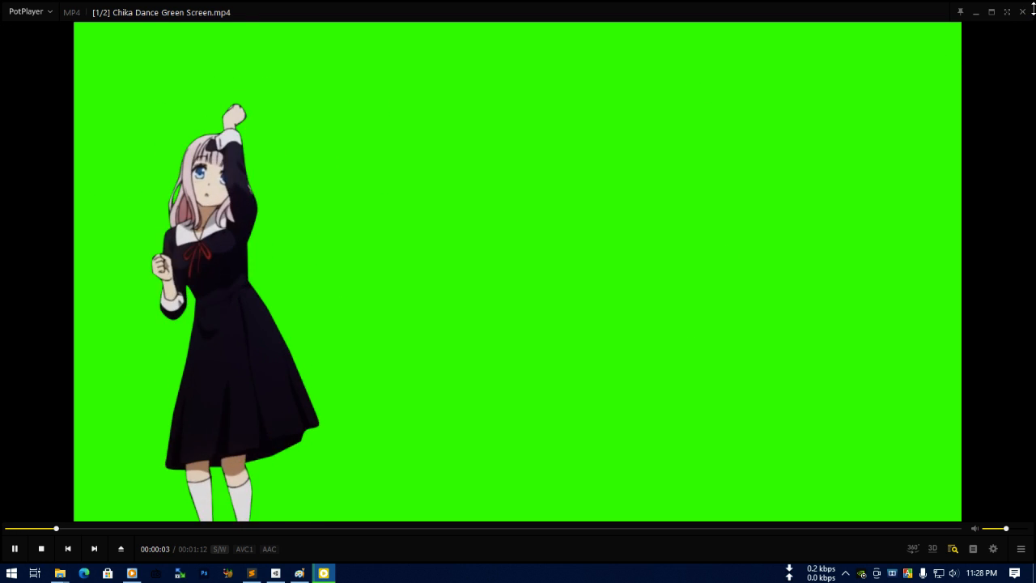
pyautogui.moveTo(1029, 14); pyautogui.dragTo(1032, 62)
pyautogui.moveTo(1034, 139); pyautogui.dragTo(641, 139)
pyautogui.moveTo(381, 212); pyautogui.dragTo(511, 178)
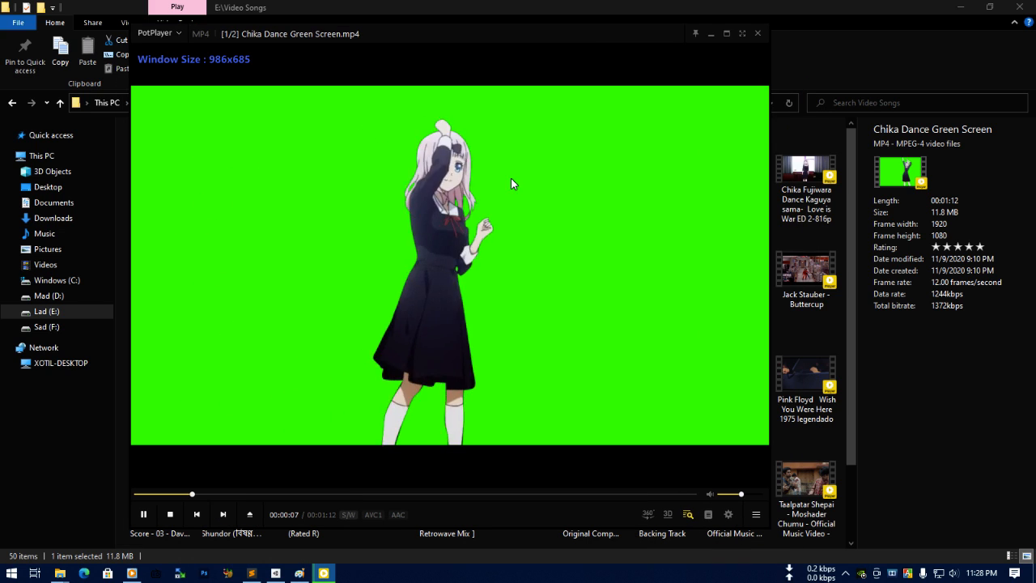
# Minimize the File Explorer and Paint windows, search for "pot", and open the file location of PotPlayer 64 bit.
pyautogui.click(960, 7)
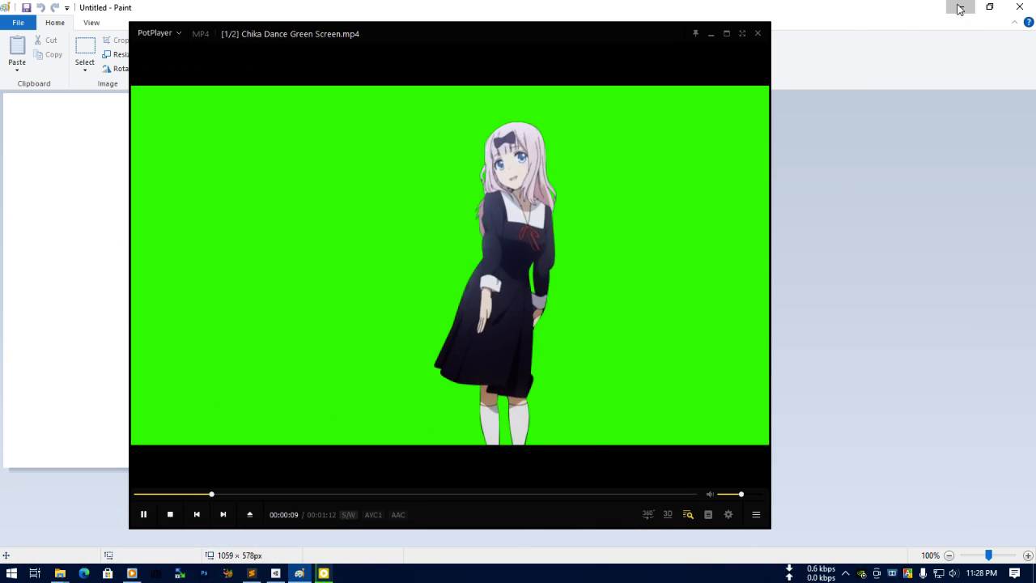
pyautogui.click(961, 7)
pyautogui.press('super')
pyautogui.write('pot')
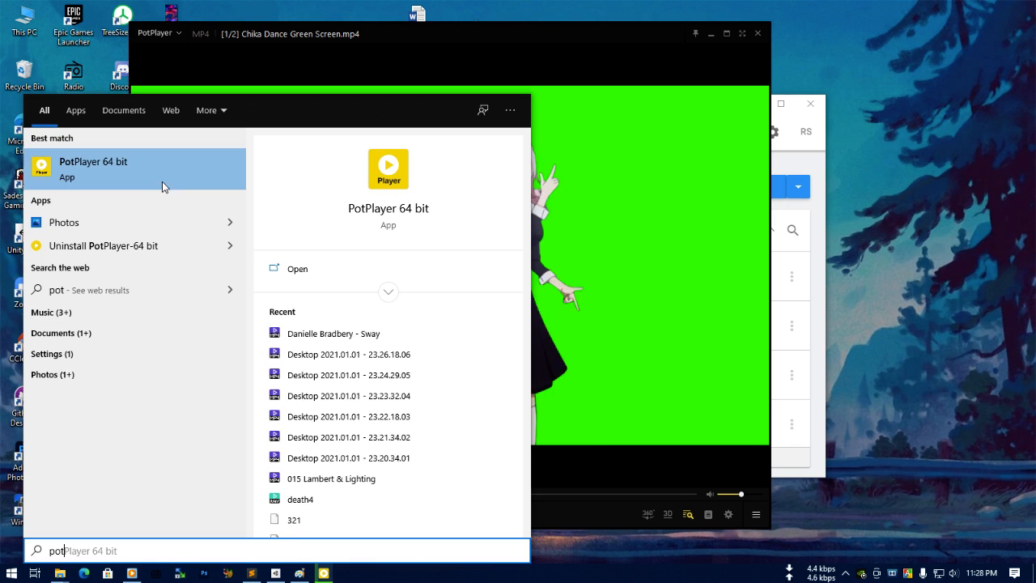
pyautogui.rightClick(147, 175)
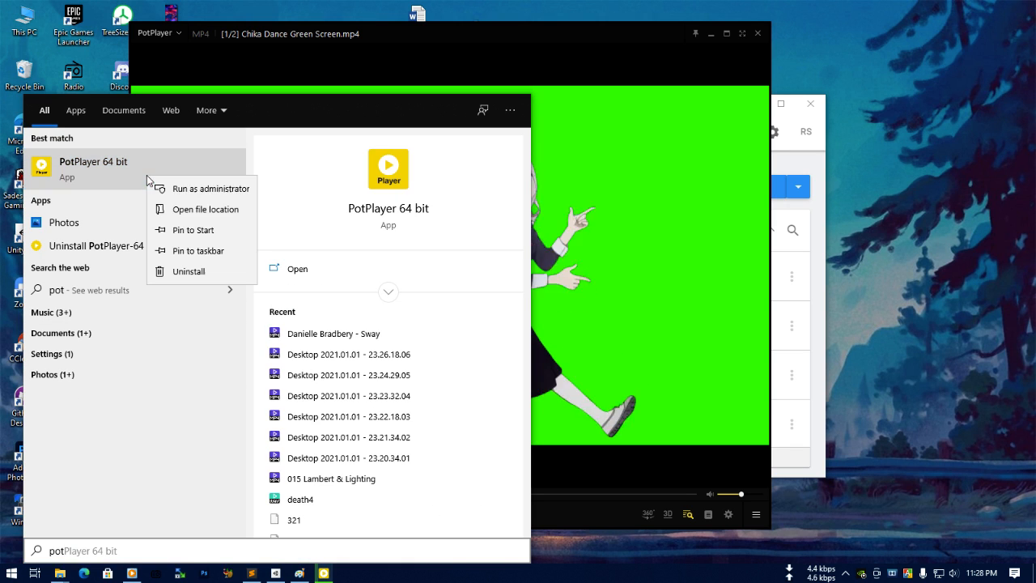
pyautogui.click(194, 210)
# Pause the video, minimize the player, and open the installation folder that the PotPlayer 64 bit shortcut points to.
pyautogui.click(396, 289)
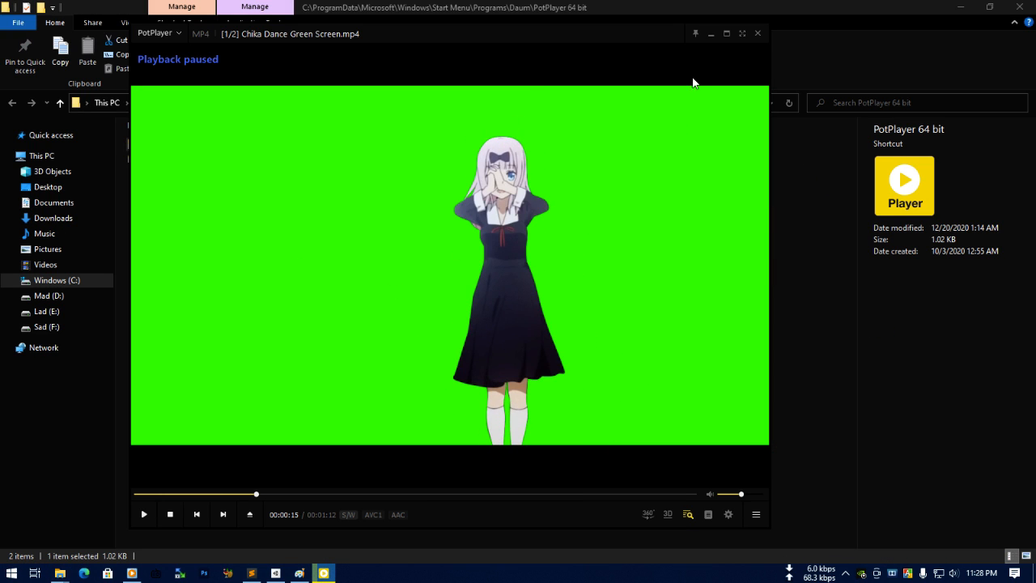
pyautogui.click(710, 34)
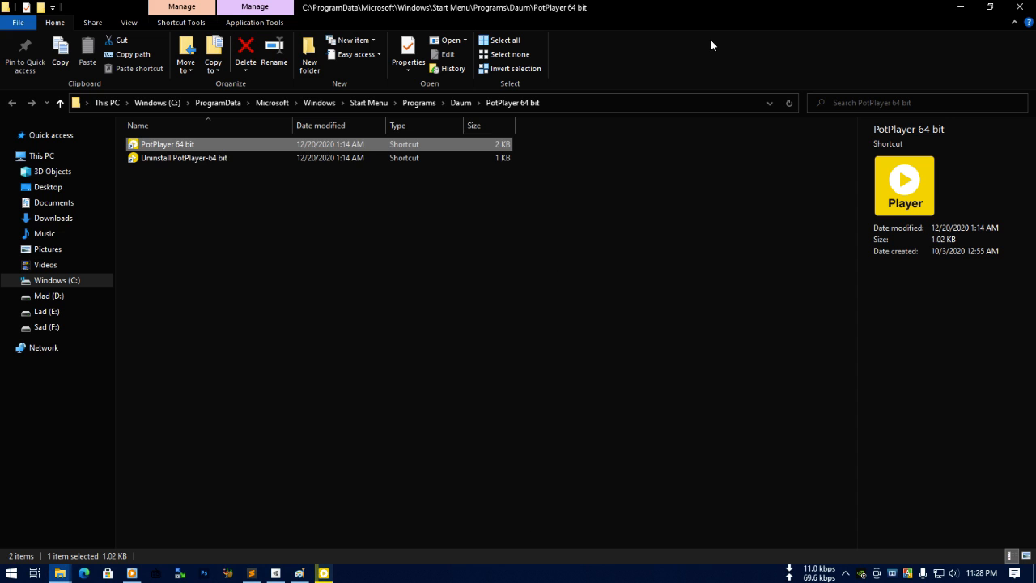
pyautogui.rightClick(271, 144)
pyautogui.click(327, 170)
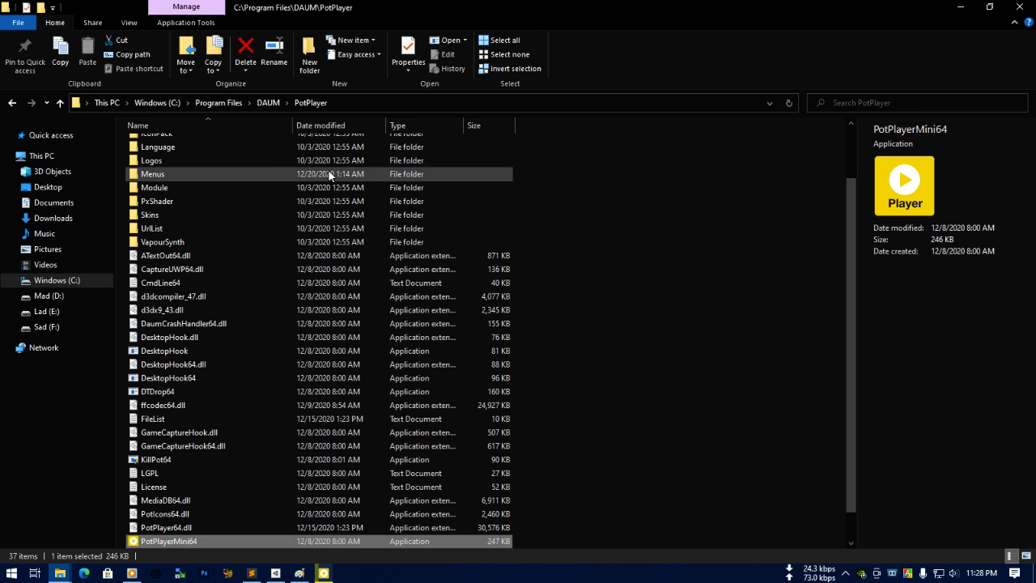
# Examine the PotPlayer installation folder's subfolders, DLL files and applications, including d3dx9_43.dll.
pyautogui.click(605, 270)
pyautogui.scroll(2, 605, 270)
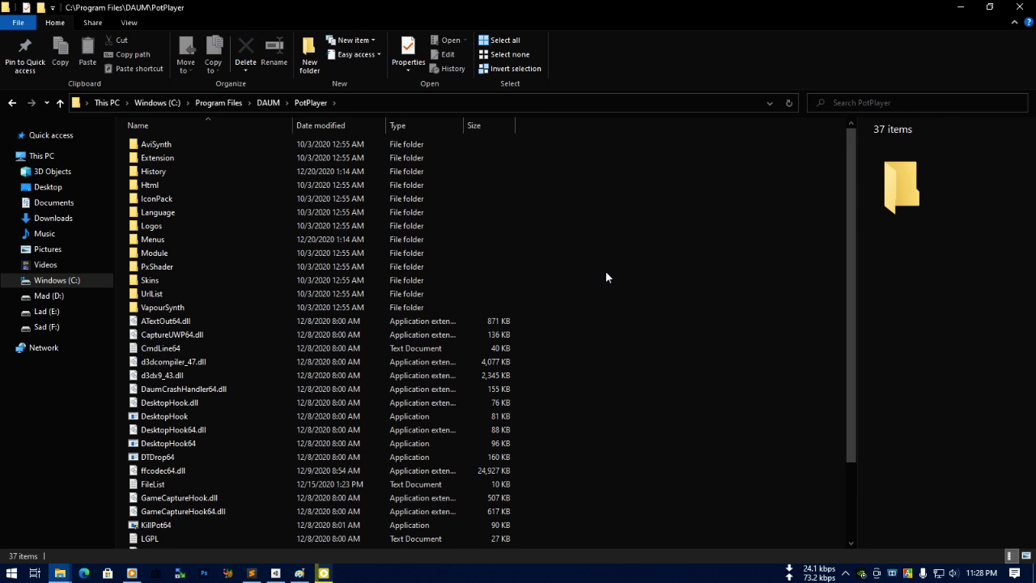
pyautogui.scroll(-3, 606, 273)
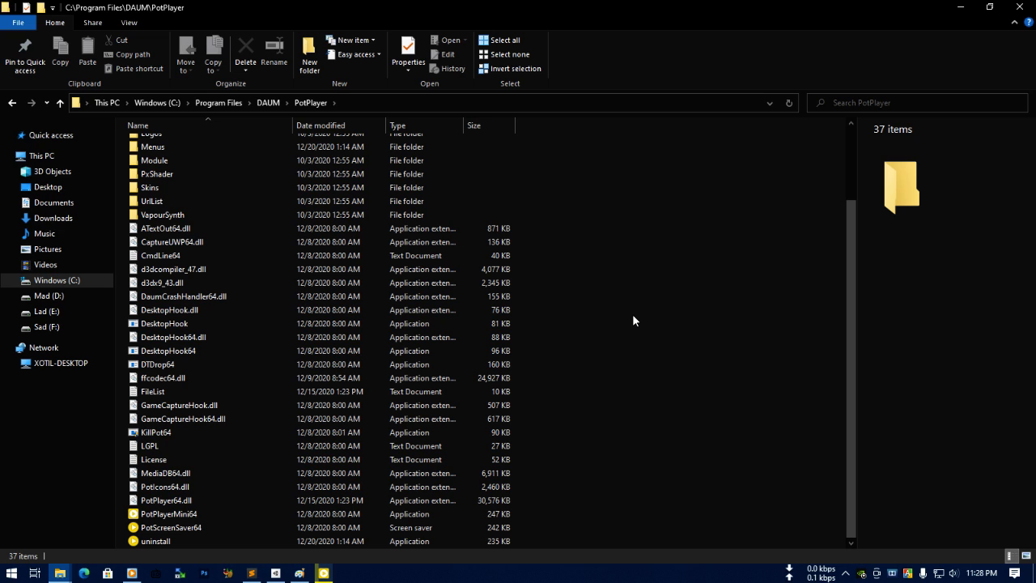
pyautogui.click(200, 281)
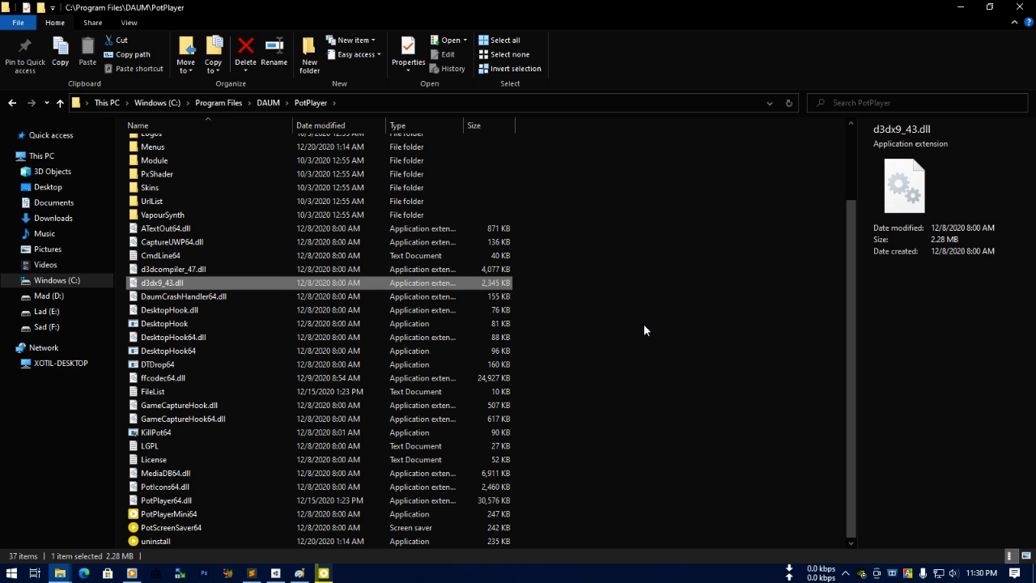
pyautogui.scroll(3, 643, 324)
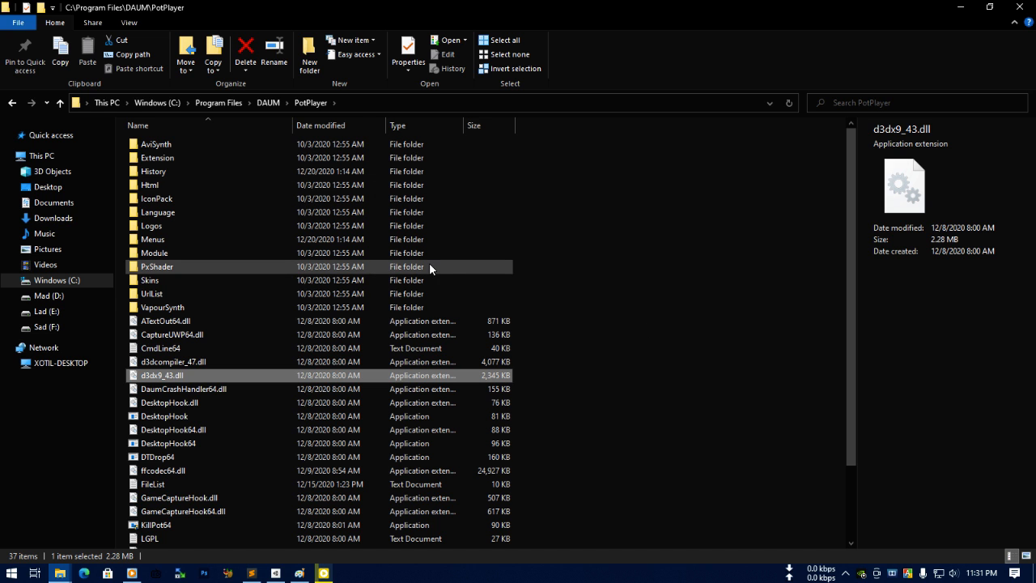
pyautogui.click(702, 328)
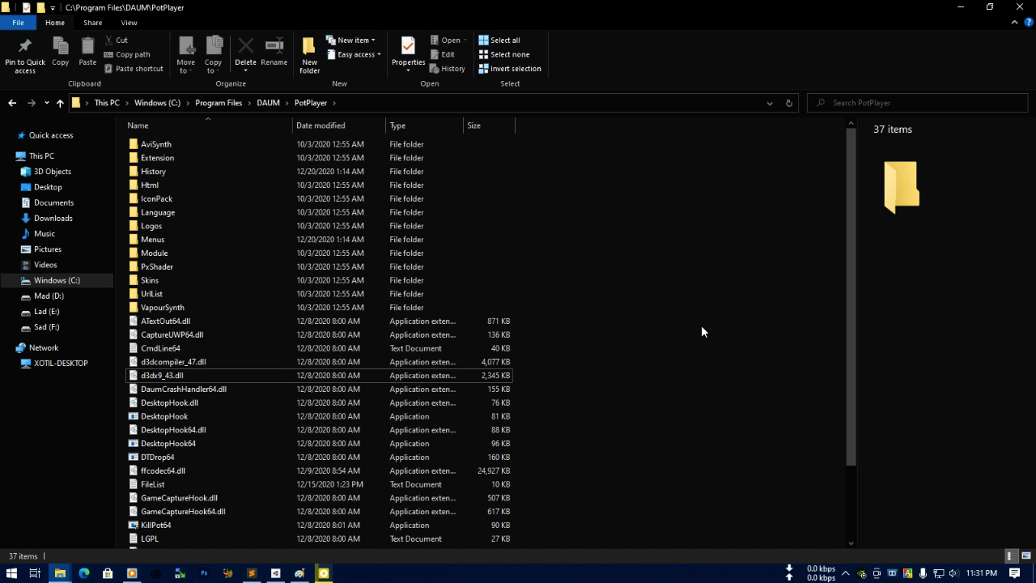
# Minimize the File Explorer and Unity Hub windows and open the UnityTest\BombBlast\Build folder through the desktop's Projects shortcut.
pyautogui.click(958, 7)
pyautogui.click(751, 103)
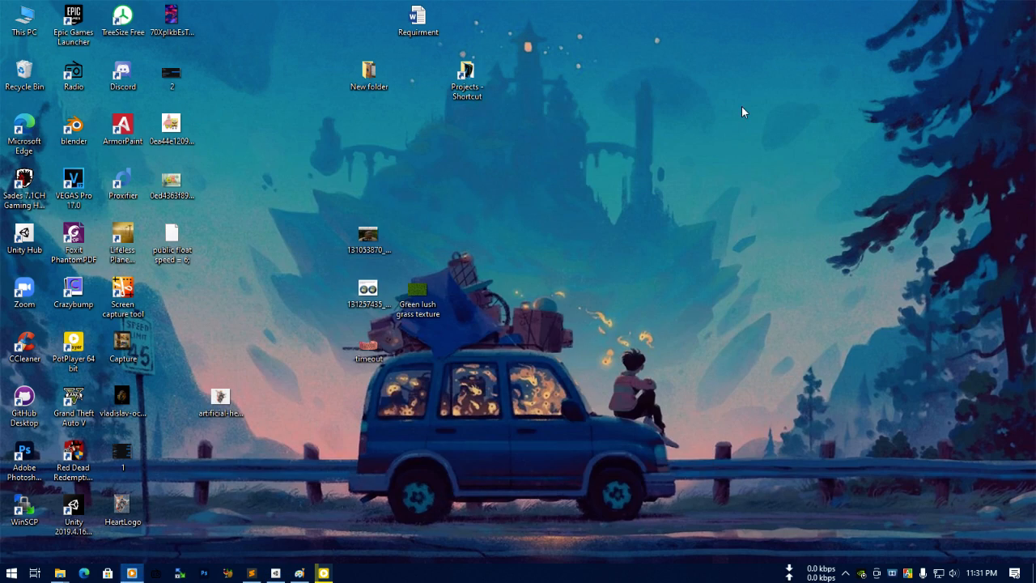
pyautogui.doubleClick(471, 87)
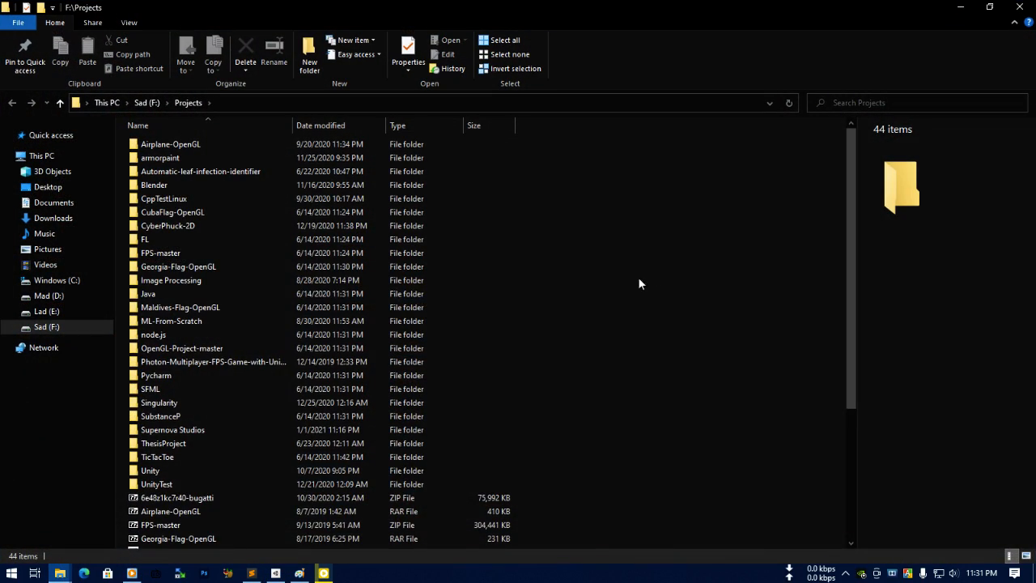
pyautogui.scroll(-5, 453, 307)
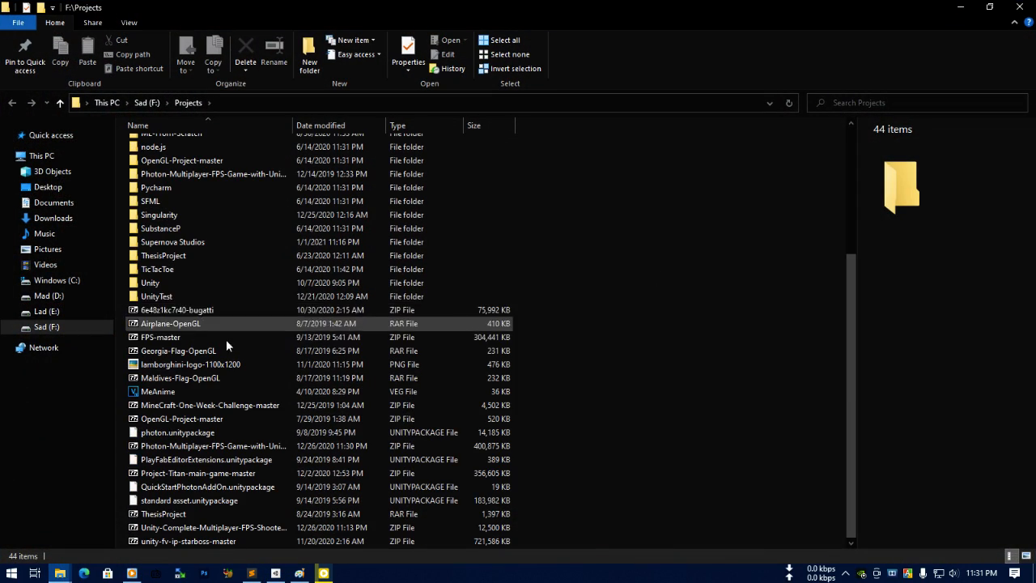
pyautogui.doubleClick(177, 297)
pyautogui.doubleClick(184, 156)
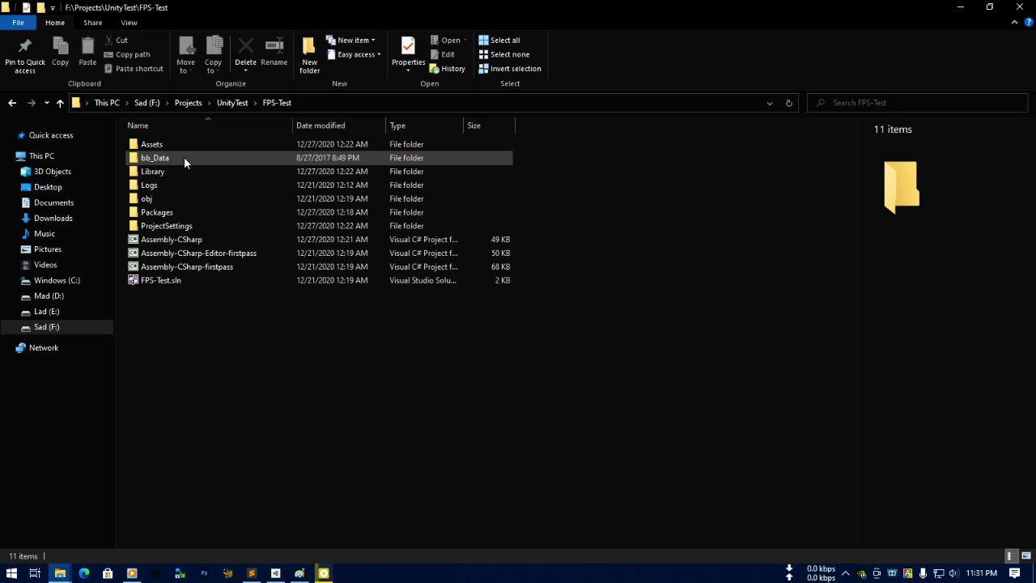
pyautogui.click(12, 103)
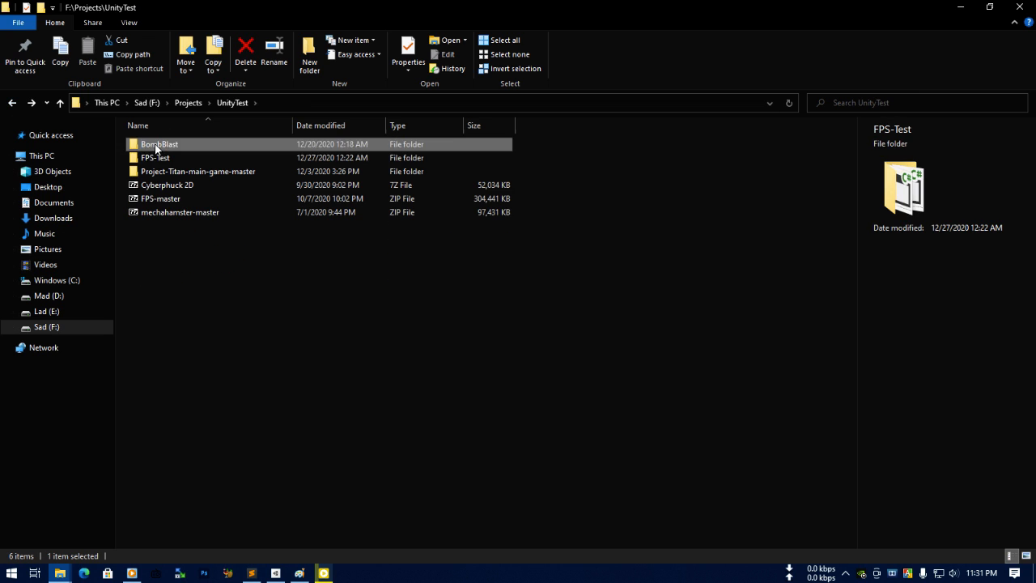
pyautogui.doubleClick(156, 145)
pyautogui.doubleClick(162, 157)
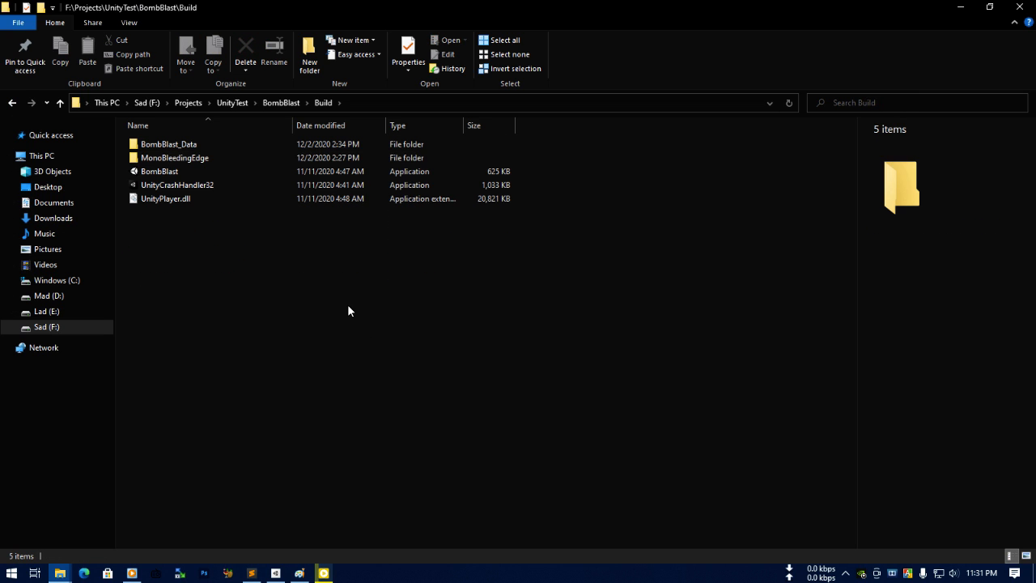
# Run the BombBlast application, move the character left and right, and close the game.
pyautogui.doubleClick(180, 172)
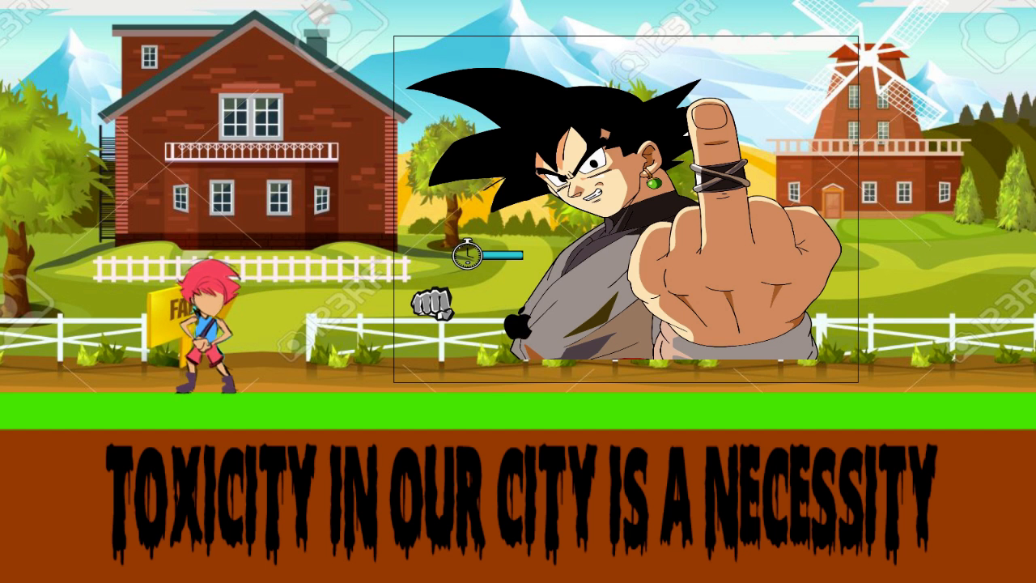
pyautogui.press('Right')
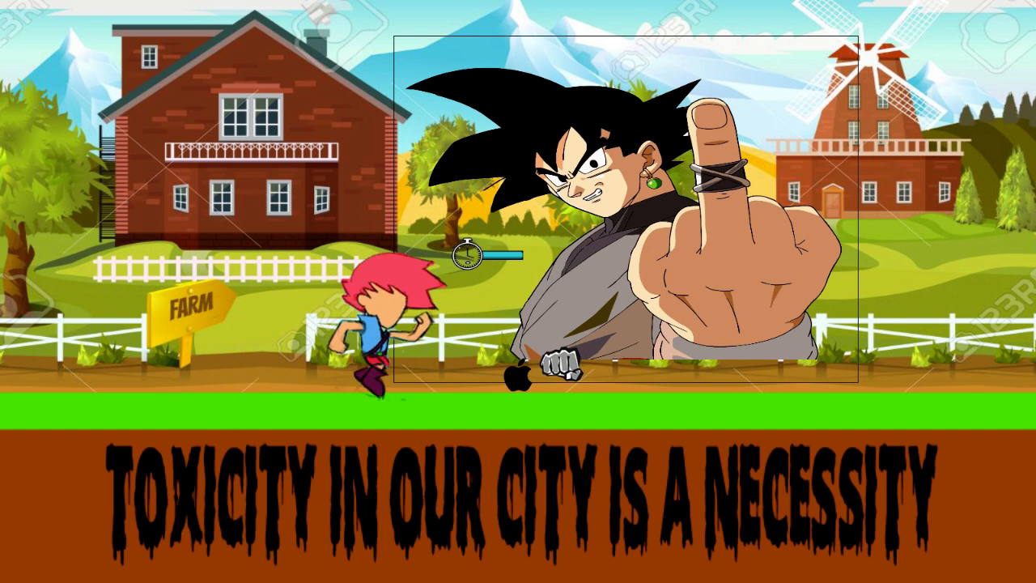
pyautogui.press('Left')
pyautogui.press('Right')
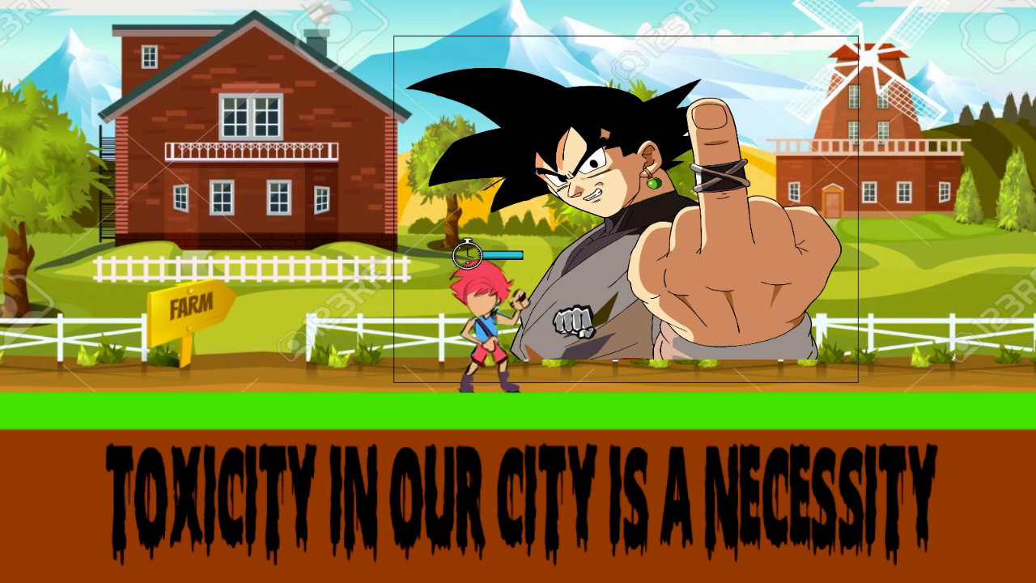
pyautogui.press('Left')
pyautogui.press('Right')
pyautogui.press('Left')
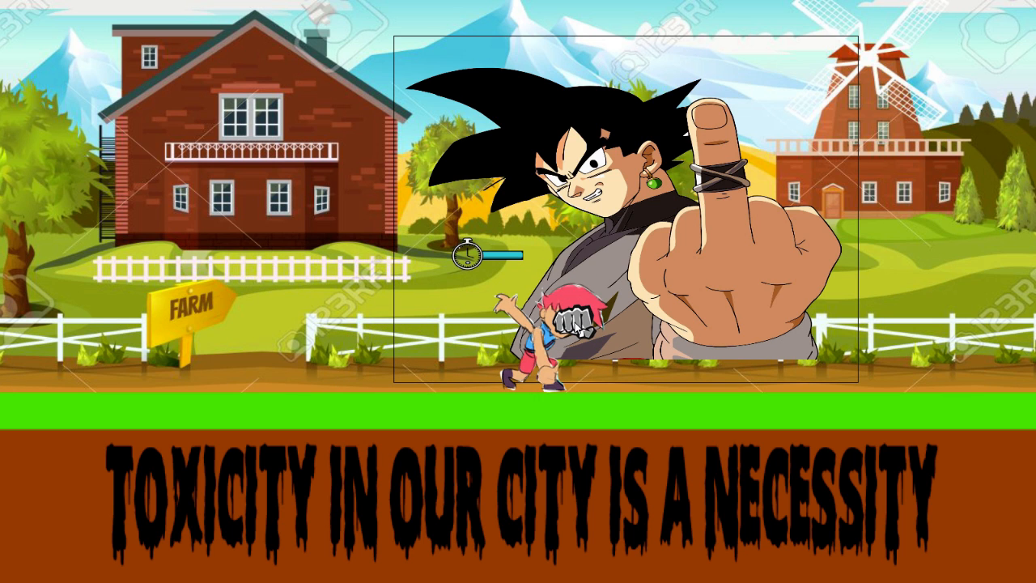
pyautogui.hotkey('alt', 'F4')
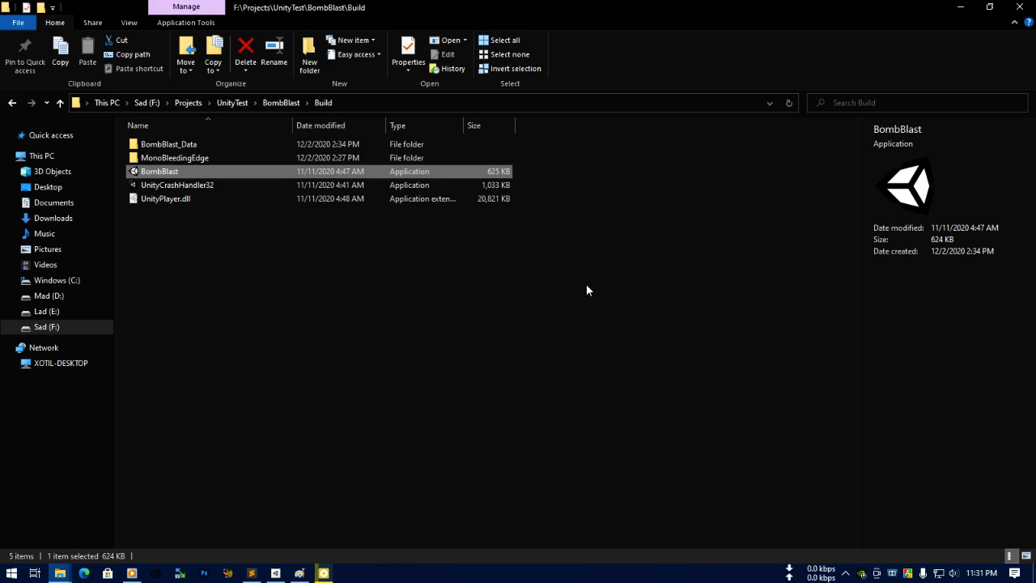
# Open the BombBlast_Data folder inside the game's Build folder.
pyautogui.click(416, 314)
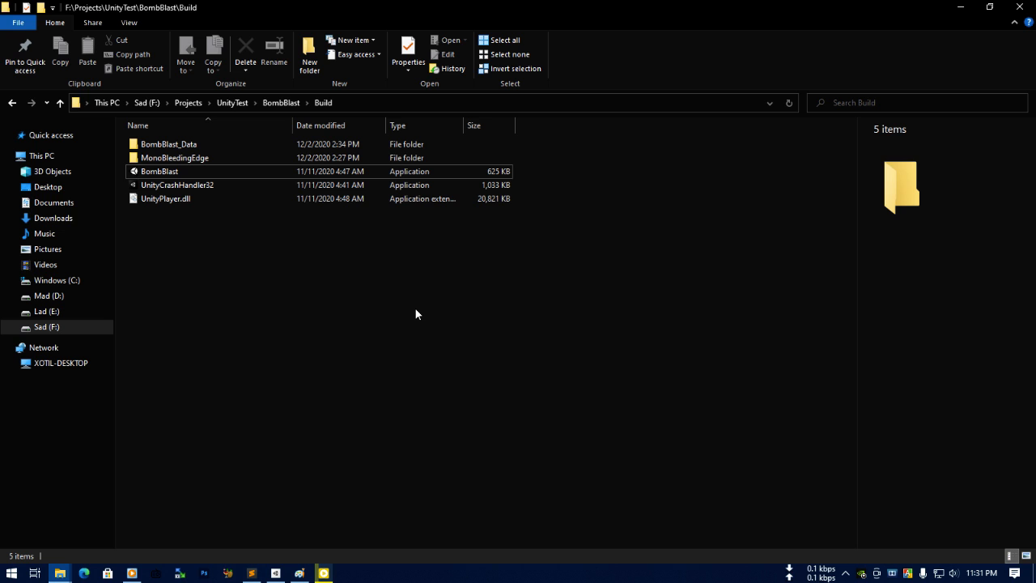
pyautogui.click(238, 148)
pyautogui.doubleClick(237, 148)
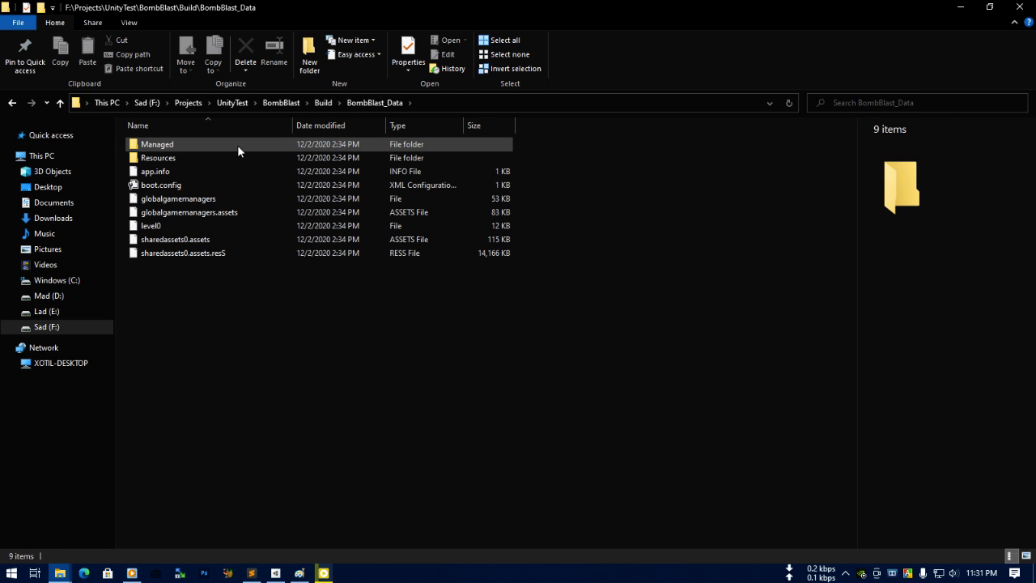
# Open the Managed folder and examine its DLL files, including Unity.Mathematics.dll, Unity.2D.SpriteShape.Runtime.dll and UnityEngine.AndroidJNIModule.dll.
pyautogui.doubleClick(237, 145)
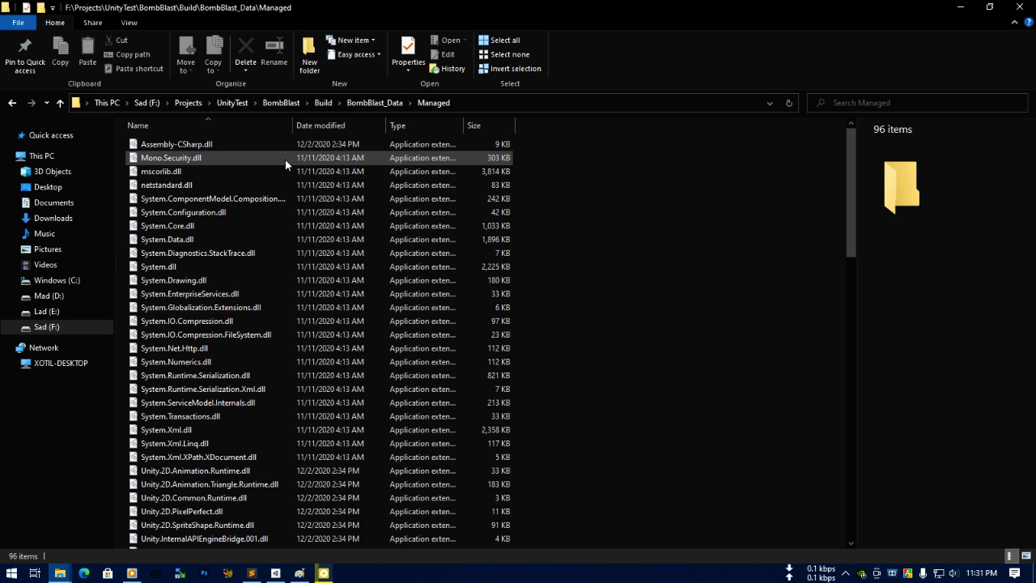
pyautogui.scroll(-9, 522, 271)
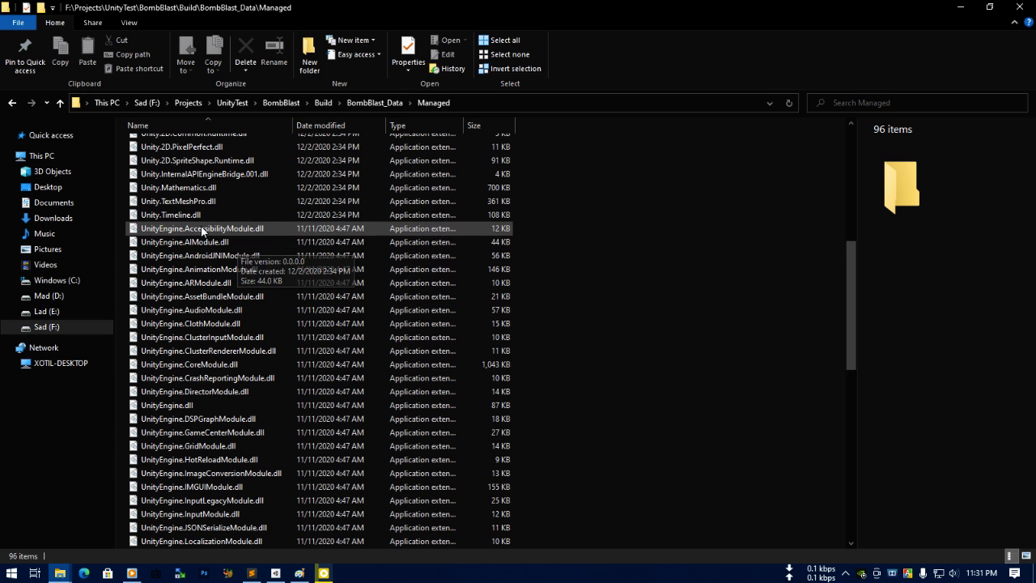
pyautogui.click(203, 189)
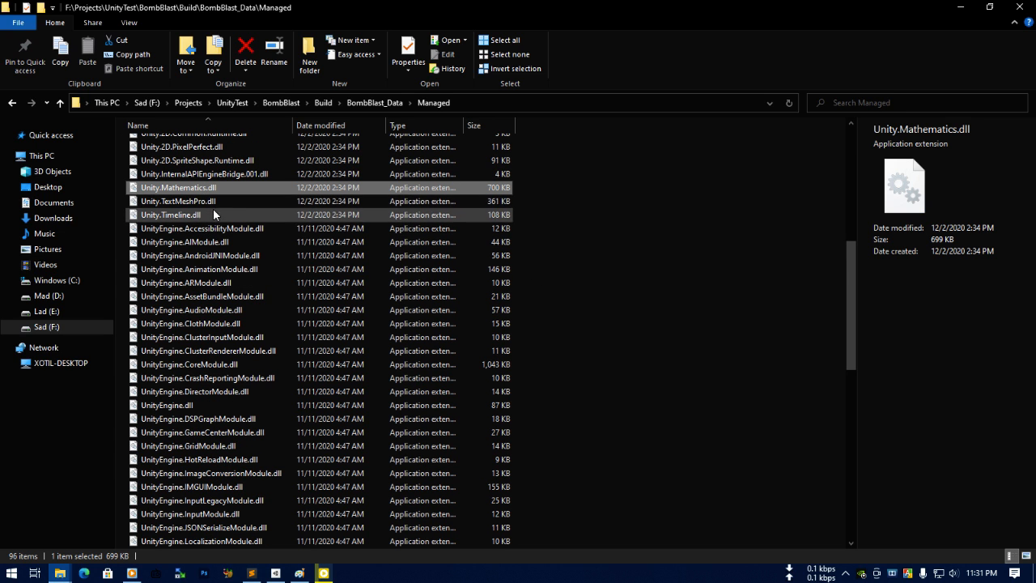
pyautogui.click(213, 215)
pyautogui.click(209, 161)
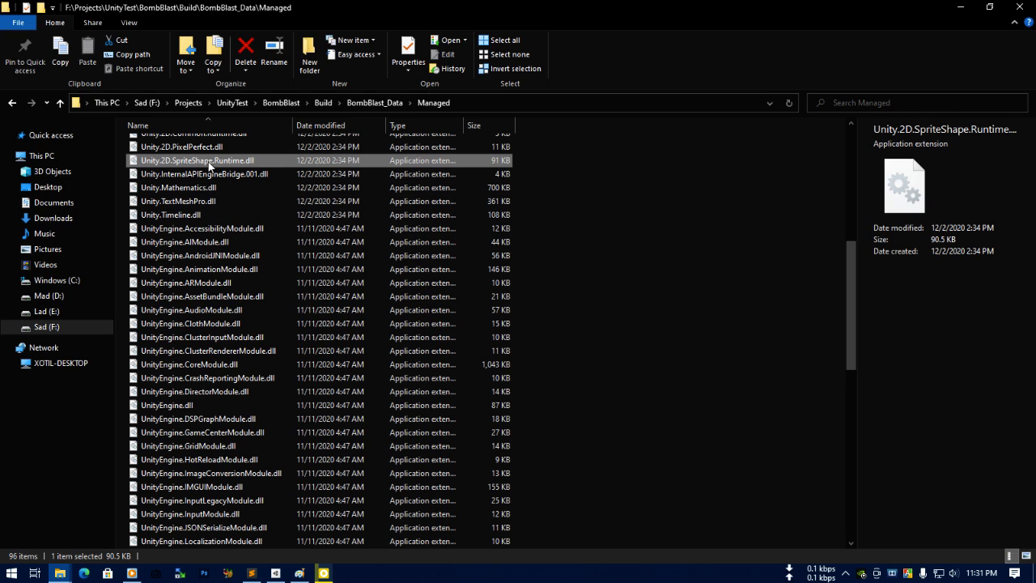
pyautogui.click(202, 257)
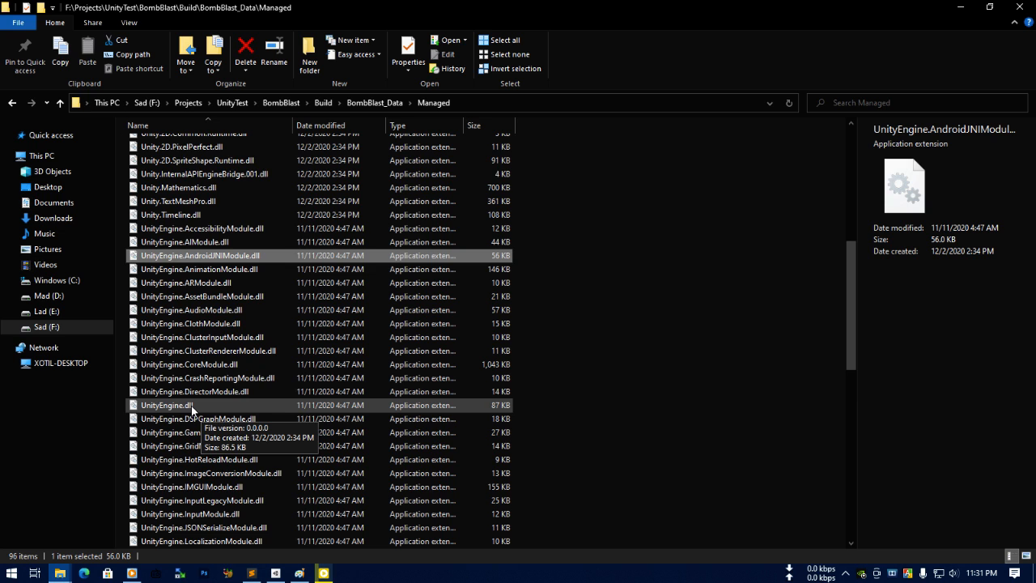
pyautogui.scroll(-7, 191, 406)
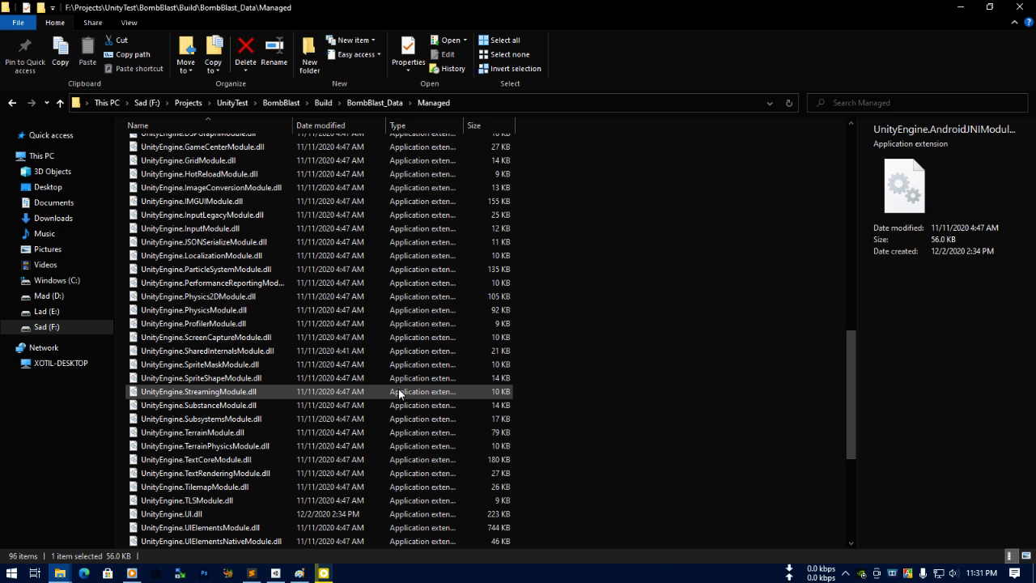
pyautogui.scroll(-6, 397, 391)
pyautogui.scroll(19, 363, 367)
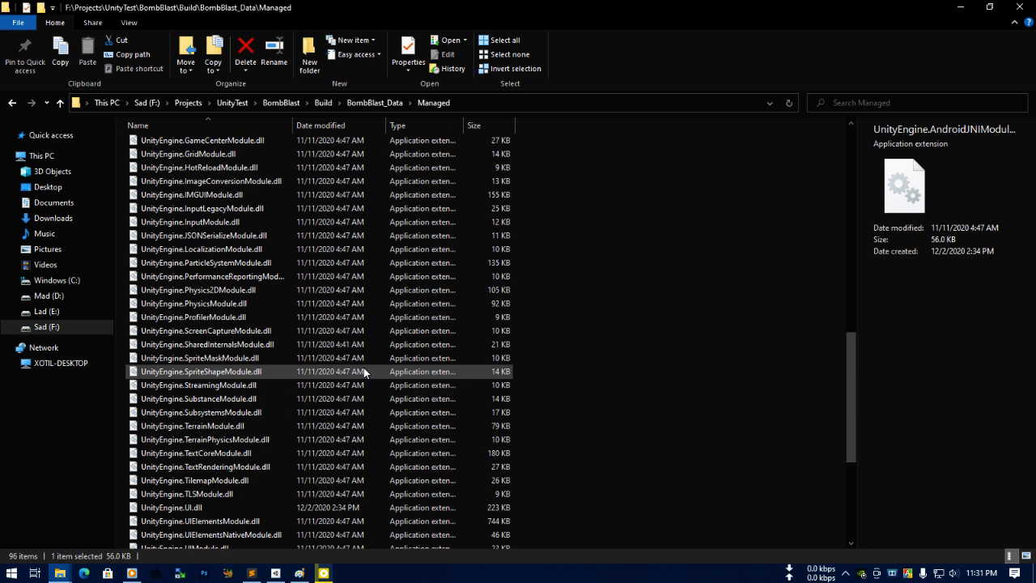
# Examine the Resources folder and the app.info, sharedassets0.assets and sharedassets0.assets.resS files in BombBlast_Data.
pyautogui.click(61, 103)
pyautogui.doubleClick(174, 162)
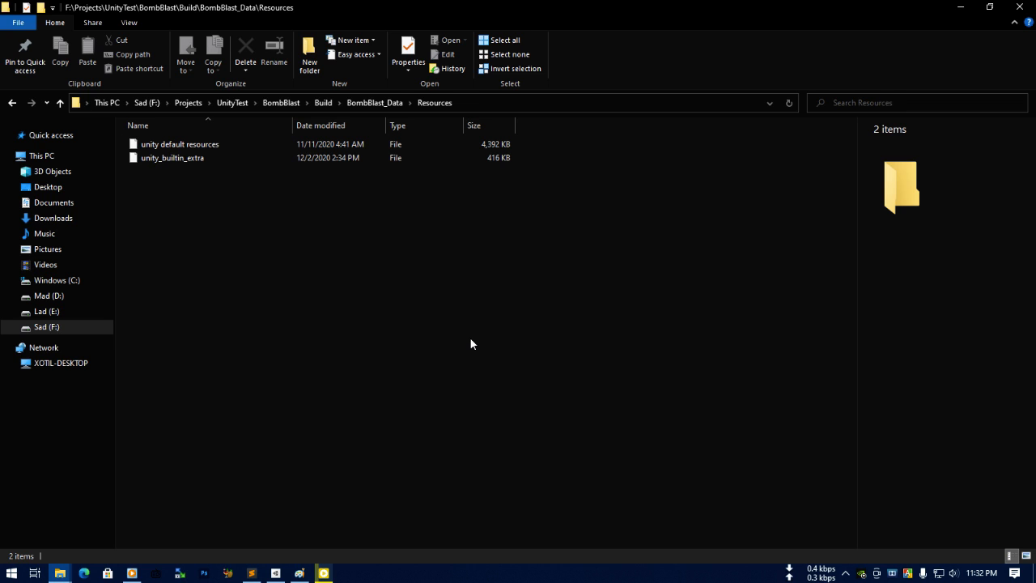
pyautogui.click(60, 102)
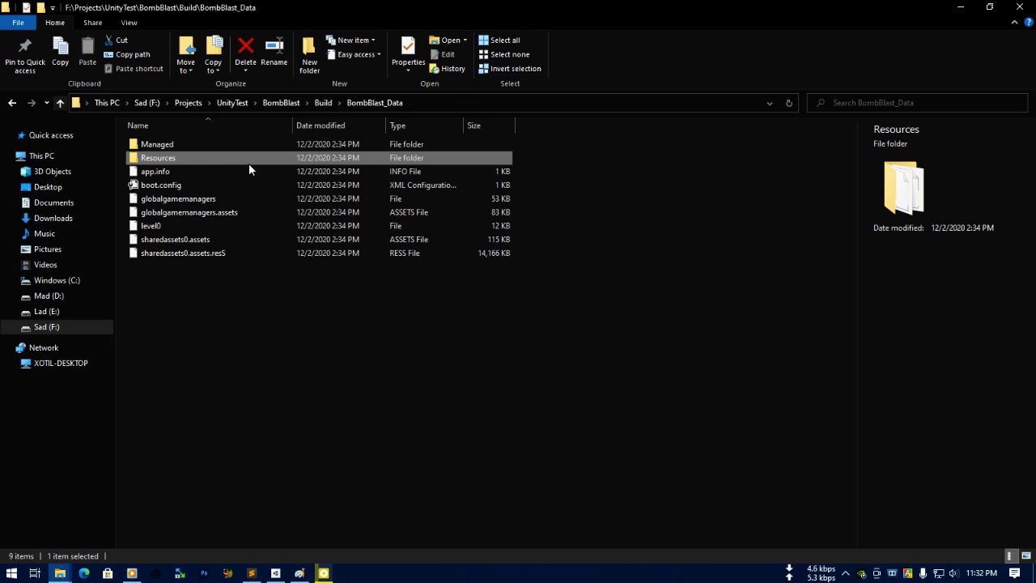
pyautogui.doubleClick(212, 144)
pyautogui.click(61, 102)
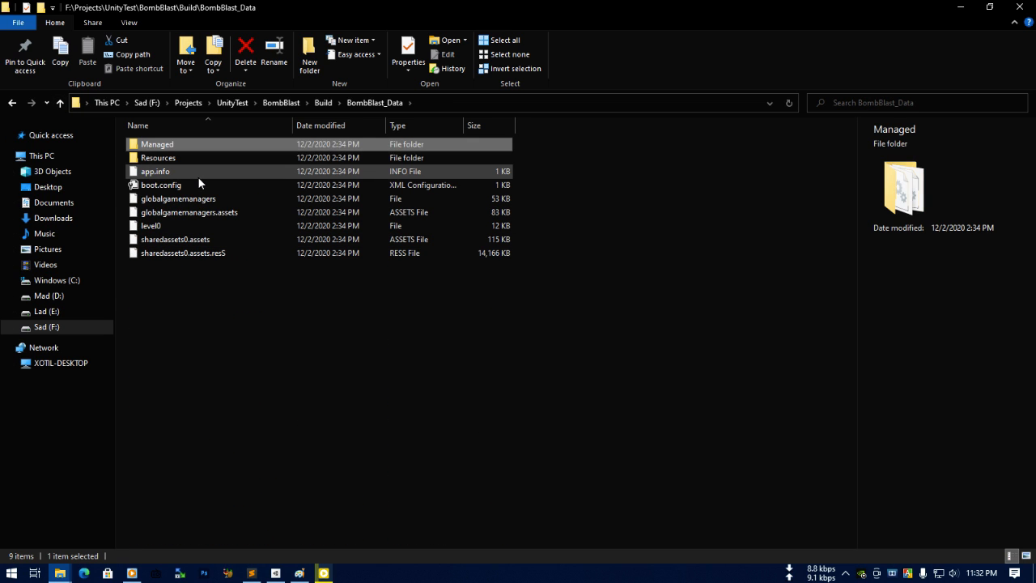
pyautogui.click(198, 175)
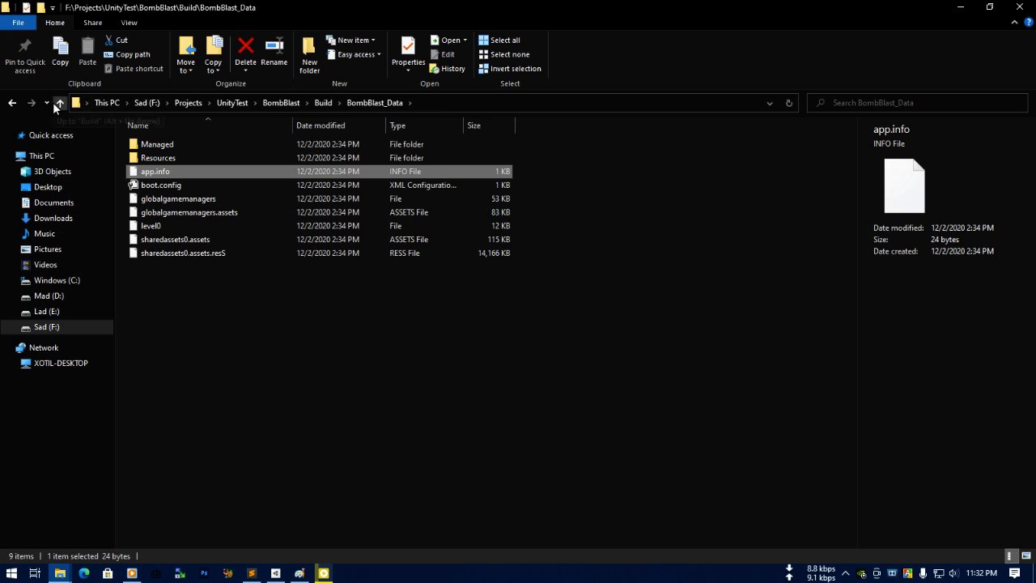
pyautogui.click(272, 250)
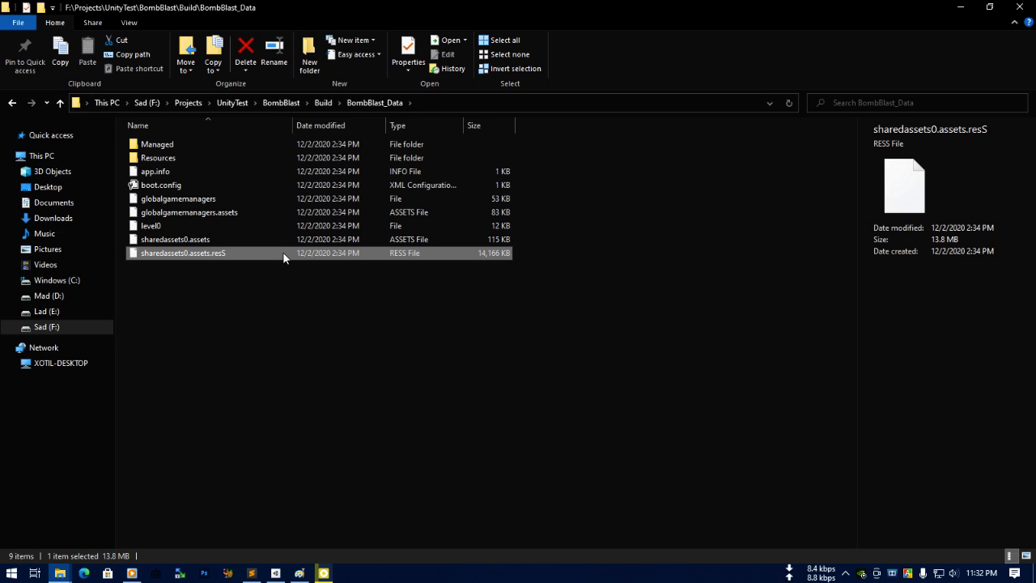
pyautogui.click(263, 243)
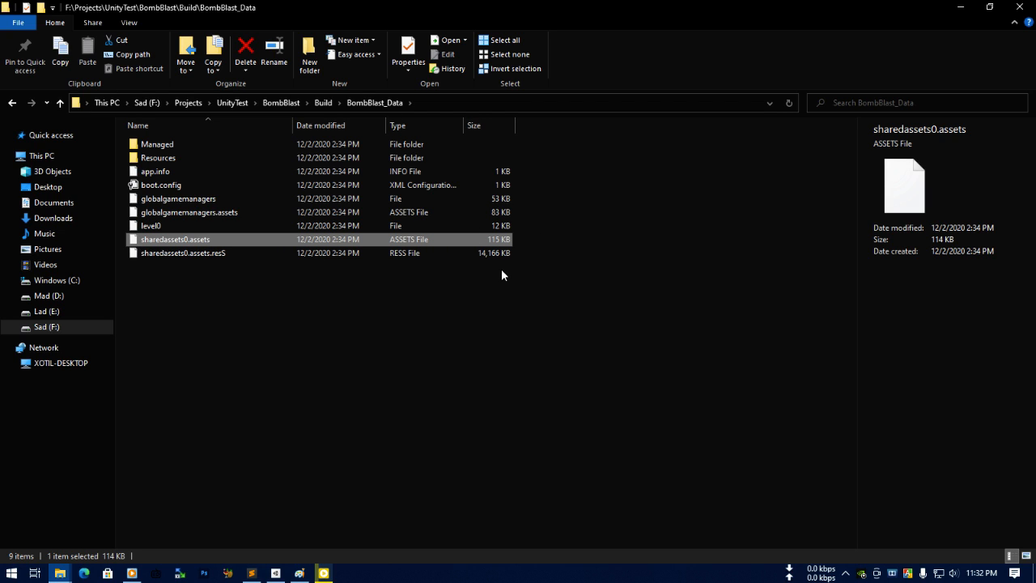
# Examine the Build folder's MonoBleedingEdge subfolders, etc\mono and EmbedRuntime, and return to the Build folder.
pyautogui.click(61, 100)
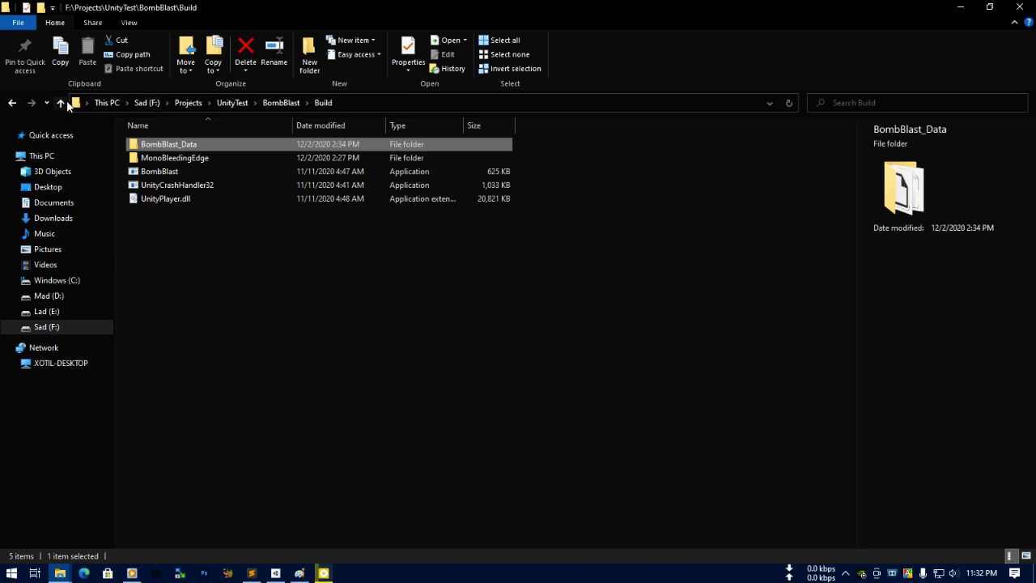
pyautogui.doubleClick(184, 158)
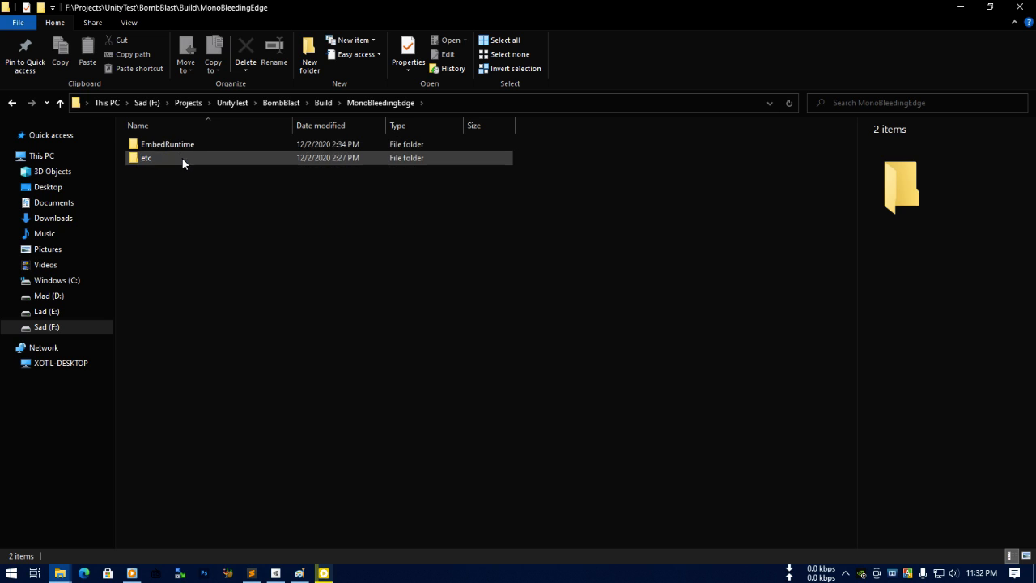
pyautogui.doubleClick(182, 157)
pyautogui.doubleClick(171, 147)
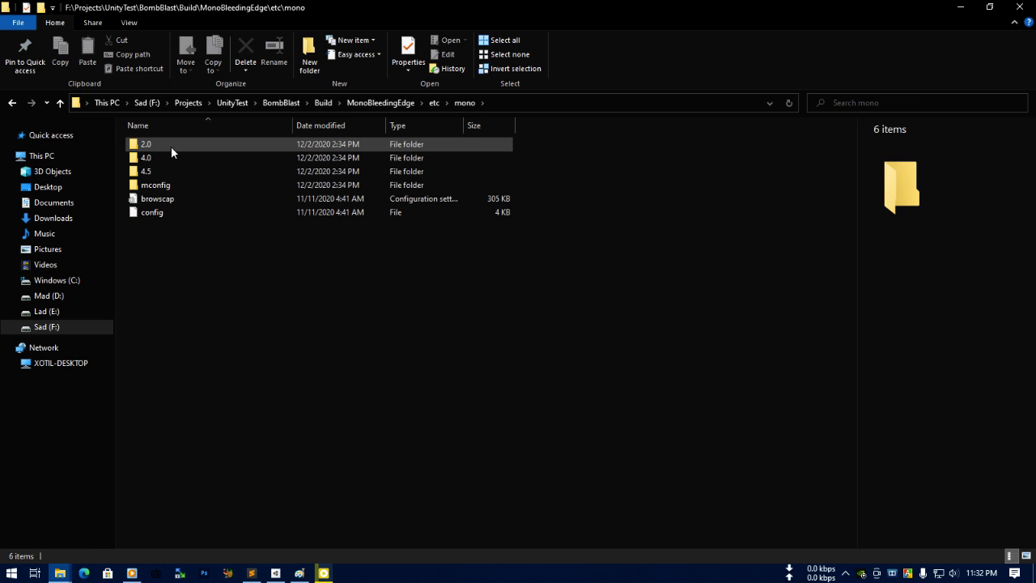
pyautogui.doubleClick(61, 103)
pyautogui.click(61, 106)
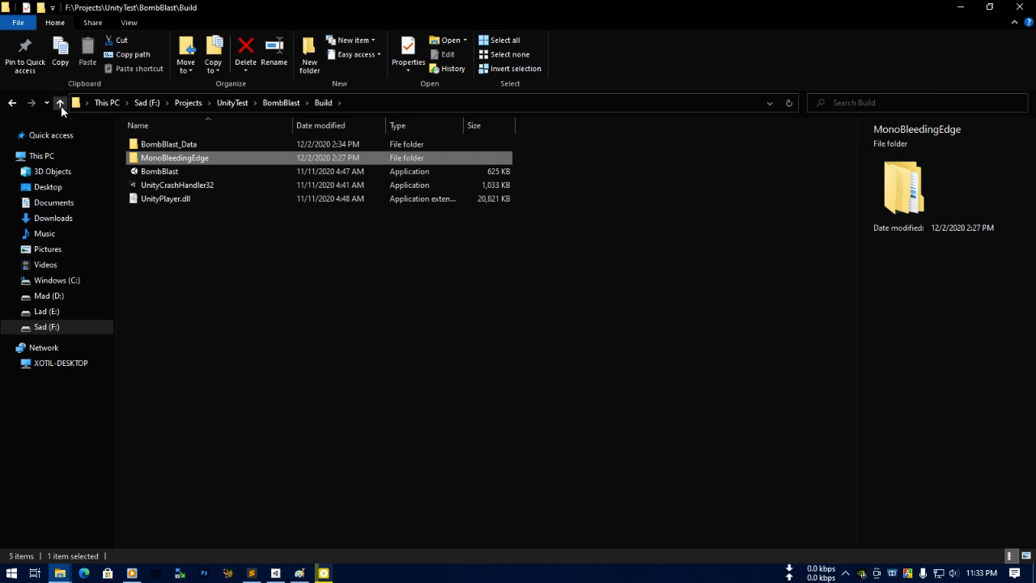
pyautogui.doubleClick(224, 158)
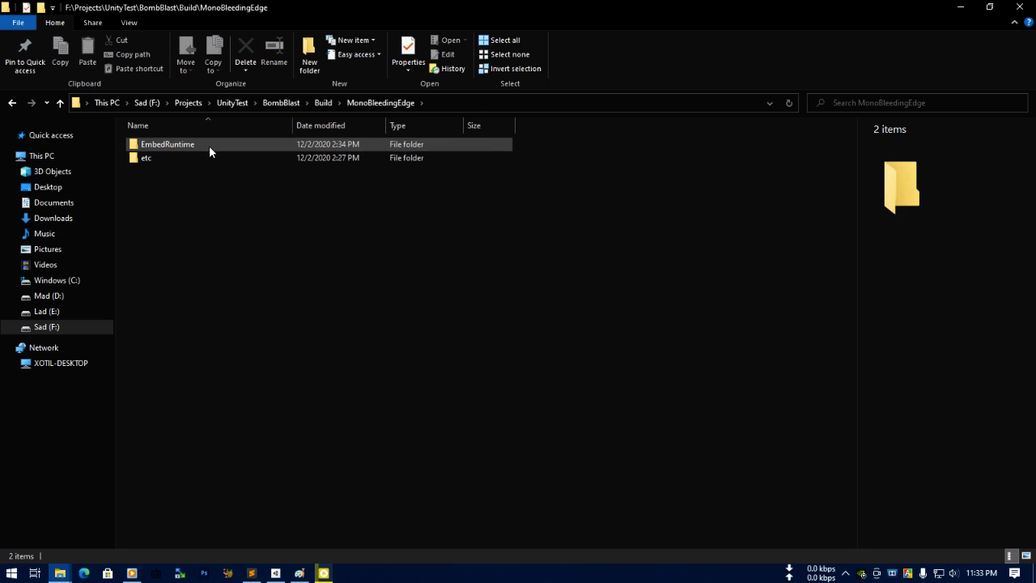
pyautogui.doubleClick(209, 146)
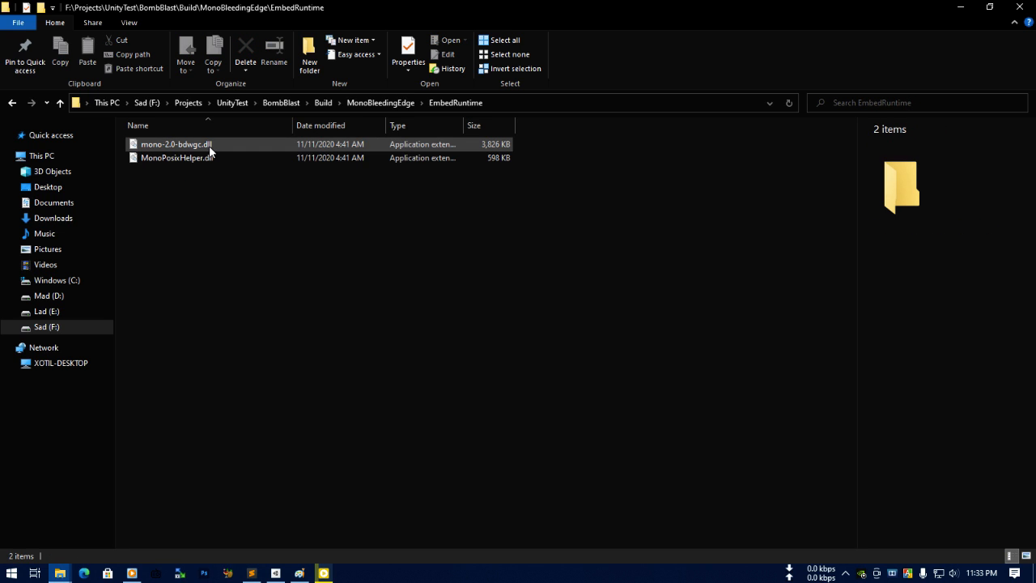
pyautogui.doubleClick(60, 106)
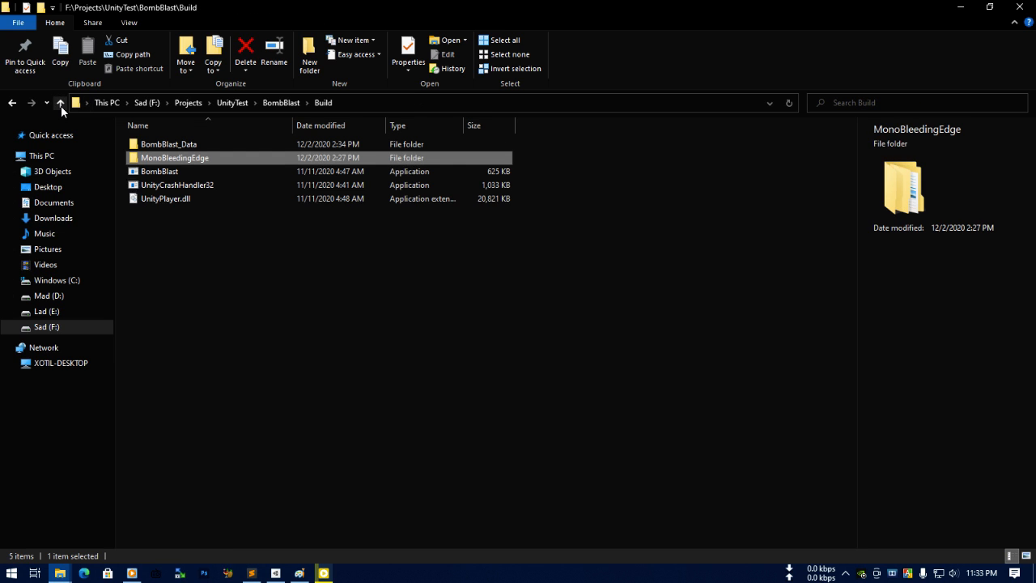
# Examine the BombBlast application and UnityPlayer.dll in the Build folder.
pyautogui.click(271, 265)
pyautogui.click(204, 197)
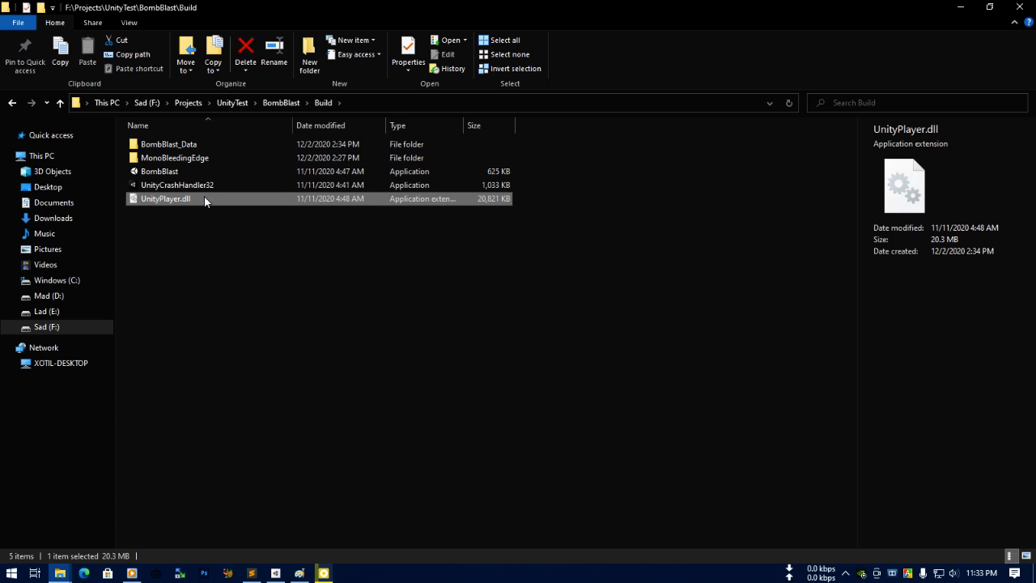
pyautogui.click(260, 222)
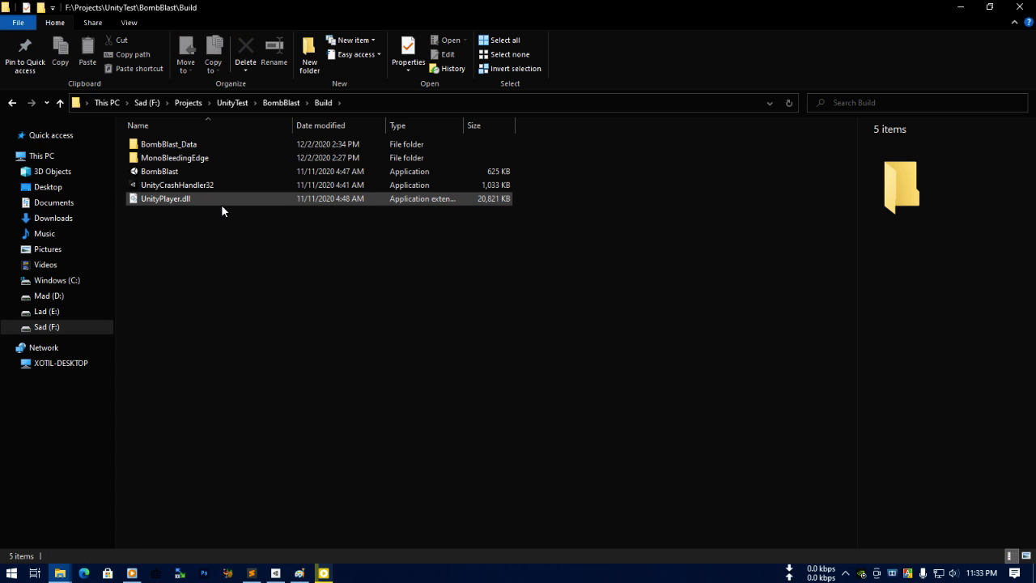
pyautogui.moveTo(222, 208)
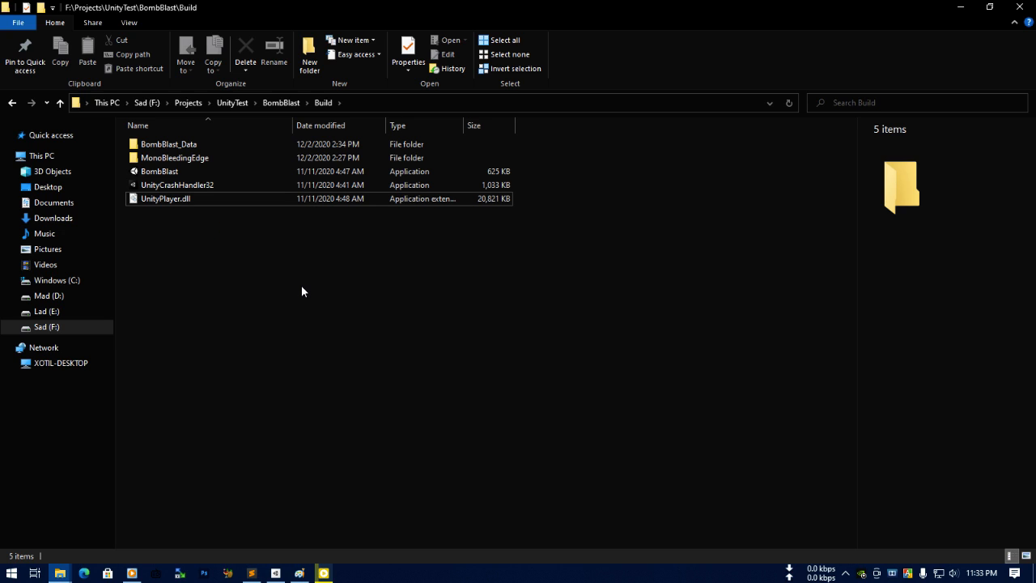
pyautogui.click(196, 174)
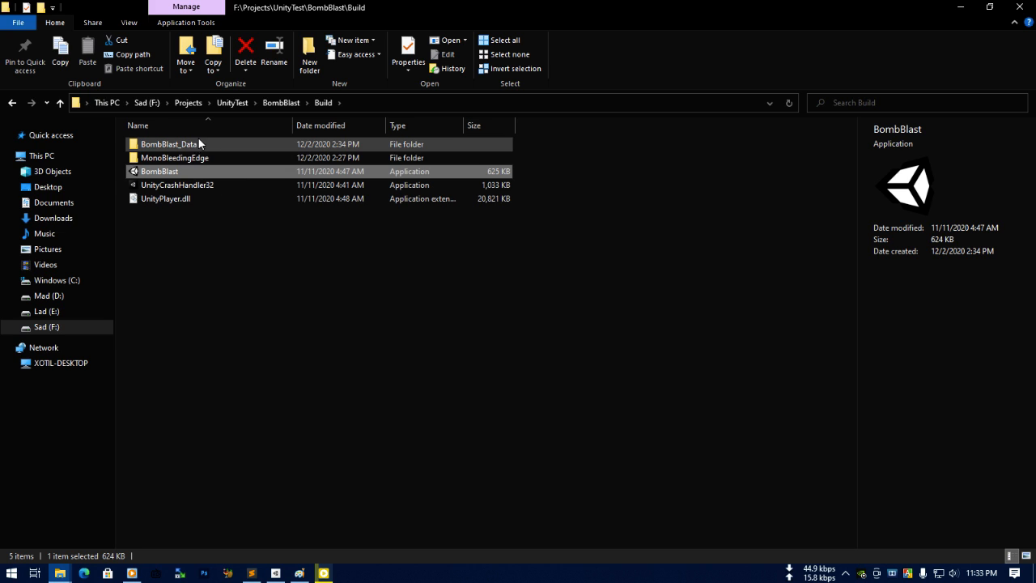
pyautogui.click(233, 207)
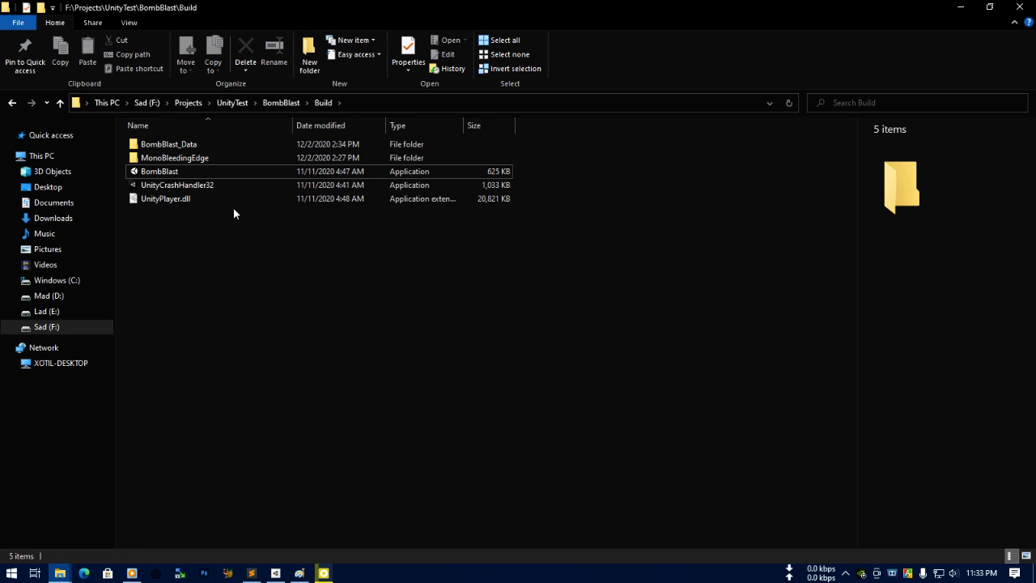
pyautogui.click(221, 200)
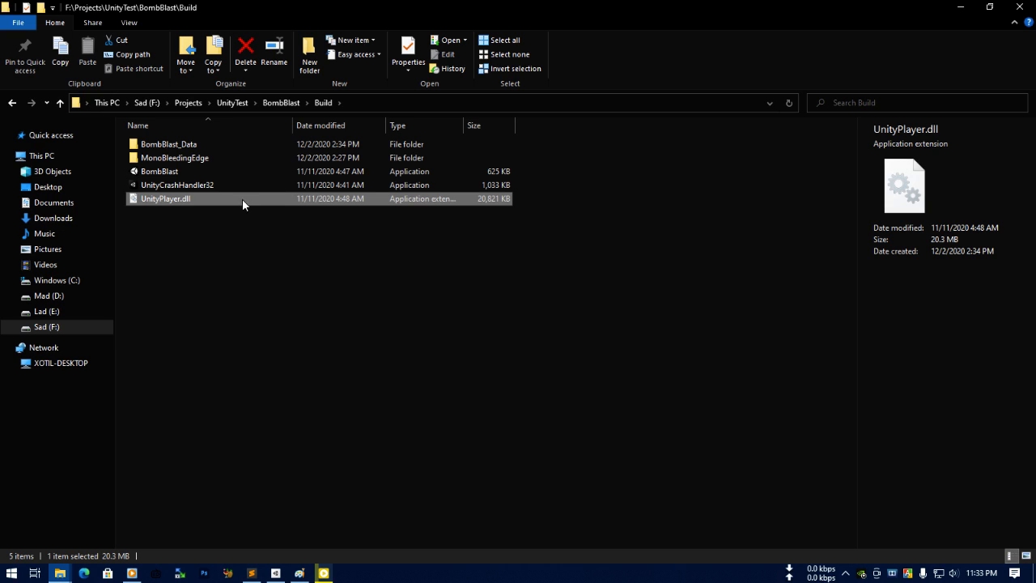
pyautogui.moveTo(245, 200)
pyautogui.click(396, 292)
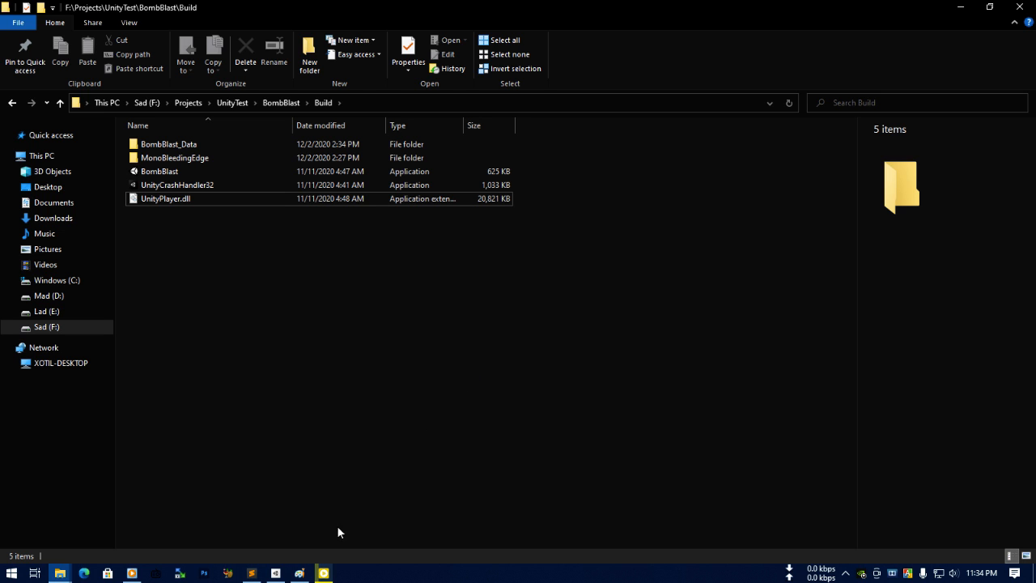
# Switch to Paint, enlarge the canvas to 1521 × 691 px and draw a large black ground outline across it.
pyautogui.click(299, 573)
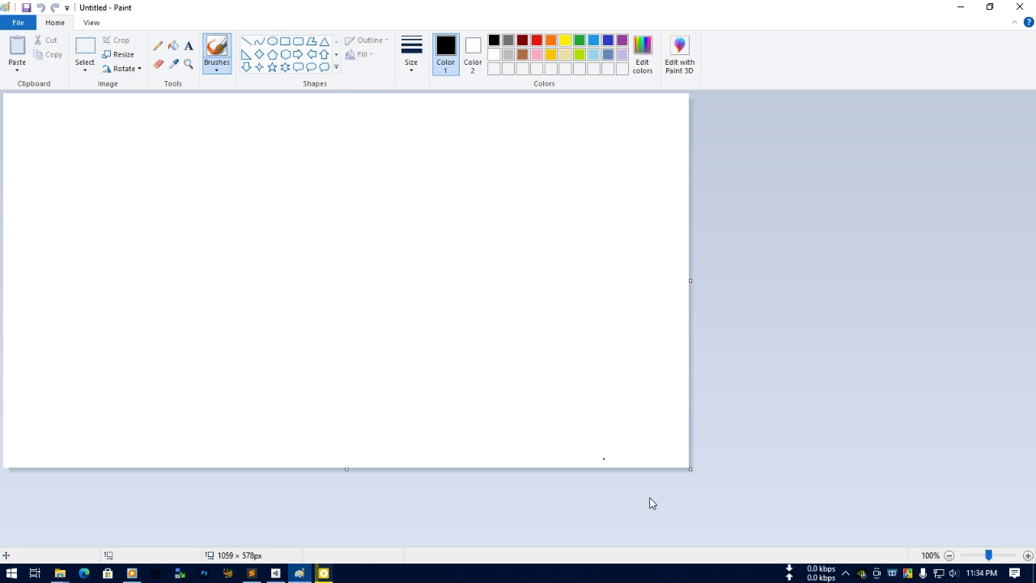
pyautogui.moveTo(691, 470); pyautogui.dragTo(991, 544)
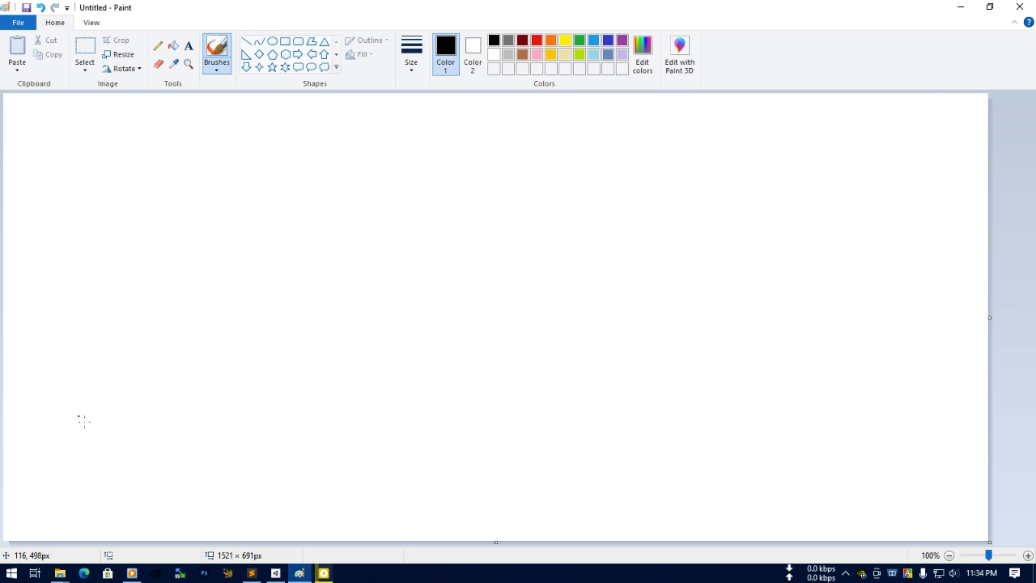
pyautogui.moveTo(77, 401)
pyautogui.mouseDown()
pyautogui.moveTo(284, 254)
pyautogui.moveTo(782, 306)
pyautogui.moveTo(889, 307)
pyautogui.mouseUp()
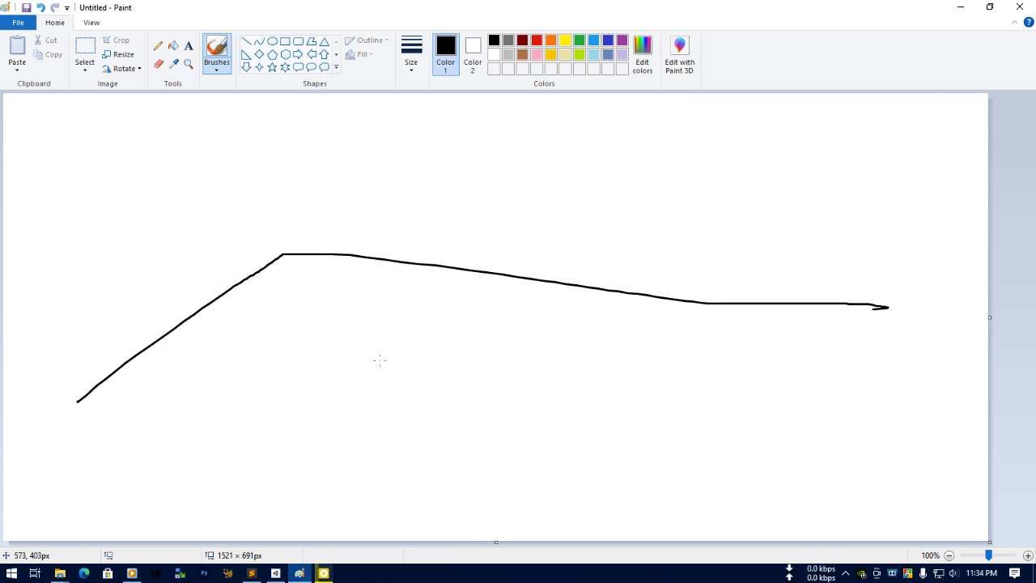
pyautogui.moveTo(78, 402)
pyautogui.mouseDown()
pyautogui.moveTo(229, 458)
pyautogui.moveTo(846, 504)
pyautogui.moveTo(909, 301)
pyautogui.moveTo(853, 301)
pyautogui.mouseUp()
# Draw a narrow upright oval inside the ground outline, and two boxes and two upright strokes along its upper edge.
pyautogui.moveTo(325, 298)
pyautogui.mouseDown()
pyautogui.moveTo(315, 340)
pyautogui.moveTo(322, 300)
pyautogui.mouseUp()
pyautogui.moveTo(299, 207)
pyautogui.mouseDown()
pyautogui.moveTo(299, 253)
pyautogui.moveTo(360, 220)
pyautogui.moveTo(306, 215)
pyautogui.mouseUp()
pyautogui.moveTo(707, 299)
pyautogui.mouseDown()
pyautogui.moveTo(766, 260)
pyautogui.moveTo(686, 276)
pyautogui.mouseUp()
pyautogui.moveTo(527, 234); pyautogui.dragTo(540, 327)
pyautogui.moveTo(565, 250); pyautogui.dragTo(568, 267)
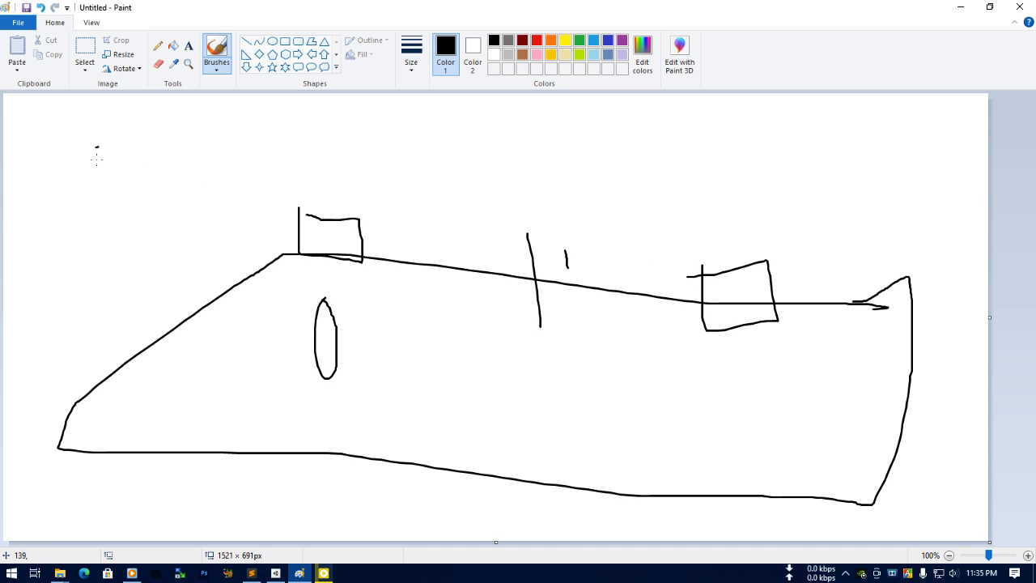
# Draw a circle on a stem at the canvas's upper left with slanted rays, a line to the oval and short strokes beyond it.
pyautogui.moveTo(98, 147)
pyautogui.mouseDown()
pyautogui.moveTo(104, 136)
pyautogui.moveTo(190, 233)
pyautogui.mouseUp()
pyautogui.moveTo(144, 161)
pyautogui.mouseDown()
pyautogui.moveTo(199, 193)
pyautogui.moveTo(125, 261)
pyautogui.mouseUp()
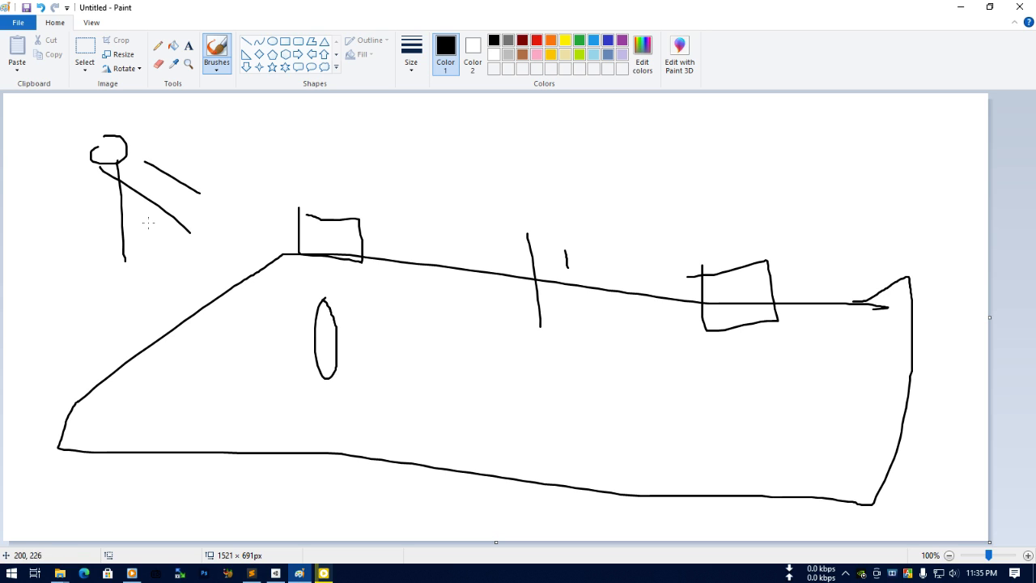
pyautogui.moveTo(135, 143); pyautogui.dragTo(236, 187)
pyautogui.moveTo(101, 159)
pyautogui.mouseDown()
pyautogui.moveTo(340, 348)
pyautogui.moveTo(347, 329)
pyautogui.moveTo(385, 341)
pyautogui.moveTo(418, 379)
pyautogui.mouseUp()
pyautogui.moveTo(352, 381); pyautogui.dragTo(407, 394)
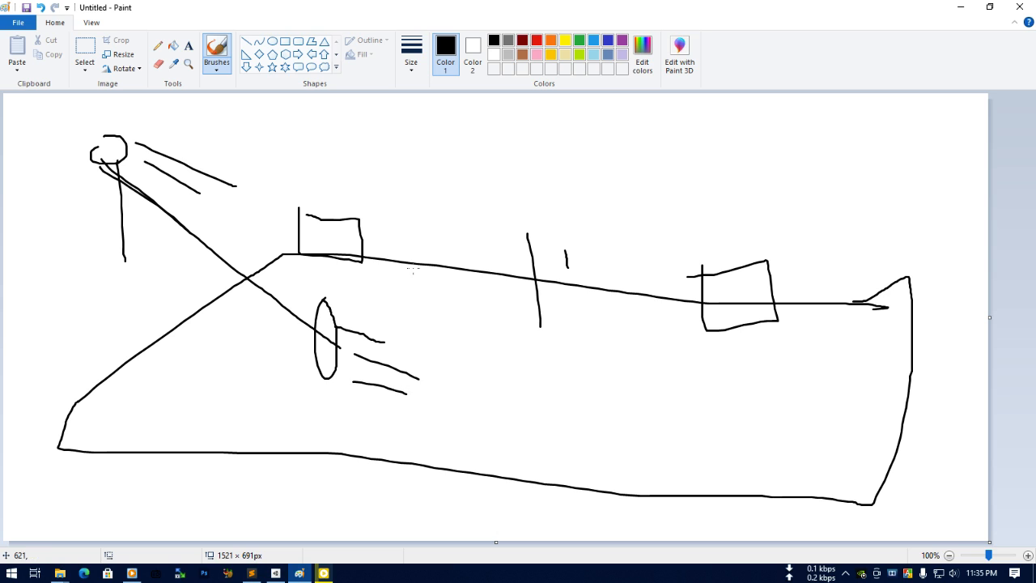
# Add a small loop above the ground, dashes below the oval, a circle beside it with two lines, and extra strokes on the existing rays.
pyautogui.moveTo(653, 123)
pyautogui.mouseDown()
pyautogui.moveTo(653, 146)
pyautogui.moveTo(640, 127)
pyautogui.mouseUp()
pyautogui.moveTo(275, 371); pyautogui.dragTo(263, 379)
pyautogui.moveTo(260, 389); pyautogui.dragTo(241, 401)
pyautogui.moveTo(405, 274)
pyautogui.mouseDown()
pyautogui.moveTo(434, 285)
pyautogui.moveTo(399, 272)
pyautogui.mouseUp()
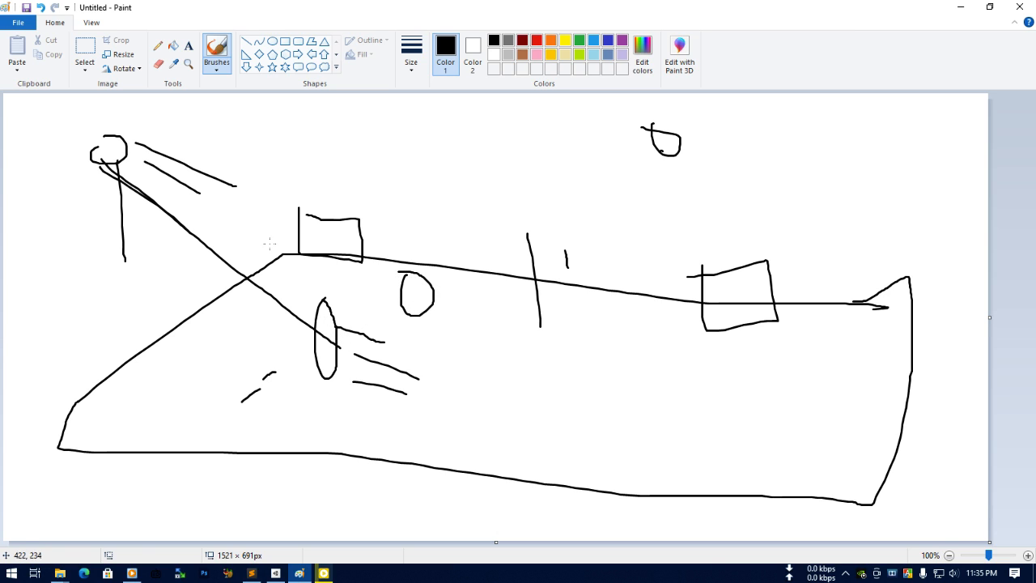
pyautogui.moveTo(153, 173); pyautogui.dragTo(221, 203)
pyautogui.moveTo(365, 364)
pyautogui.mouseDown()
pyautogui.moveTo(374, 385)
pyautogui.moveTo(375, 366)
pyautogui.mouseUp()
pyautogui.moveTo(440, 292)
pyautogui.mouseDown()
pyautogui.moveTo(518, 292)
pyautogui.moveTo(499, 312)
pyautogui.mouseUp()
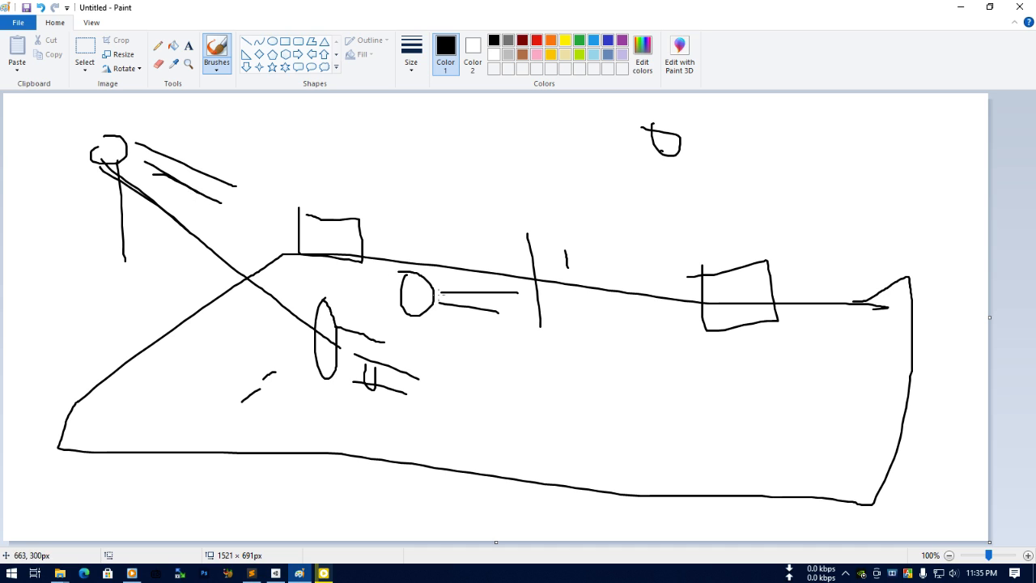
# Draw two long slanted strokes extending the upper-left circle's rays down to the small circle beside the oval.
pyautogui.moveTo(209, 201); pyautogui.dragTo(410, 298)
pyautogui.moveTo(245, 190); pyautogui.dragTo(401, 281)
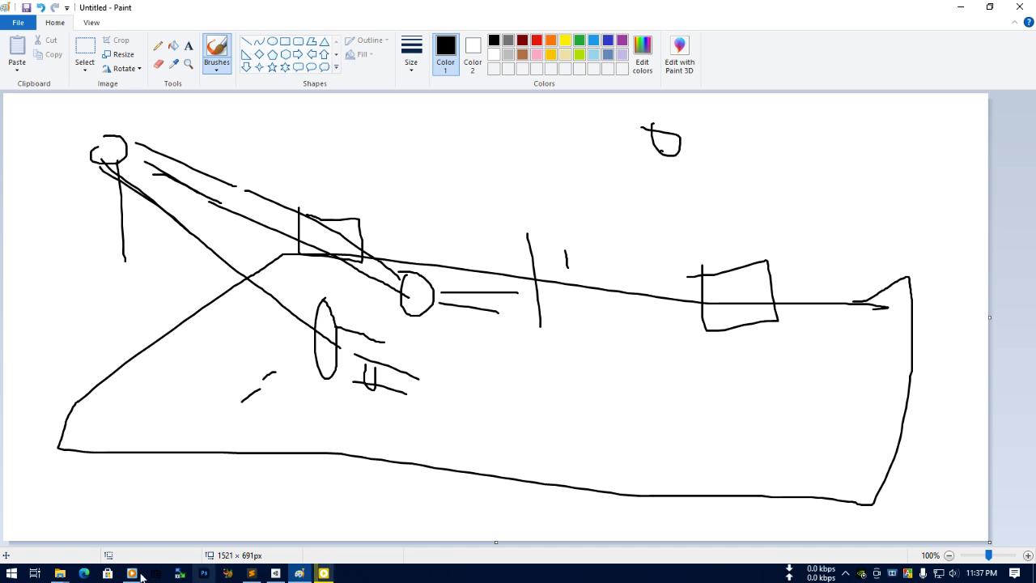
# Switch to the File Explorer window of the BombBlast Build folder and select UnityPlayer.dll.
pyautogui.moveTo(104, 559)
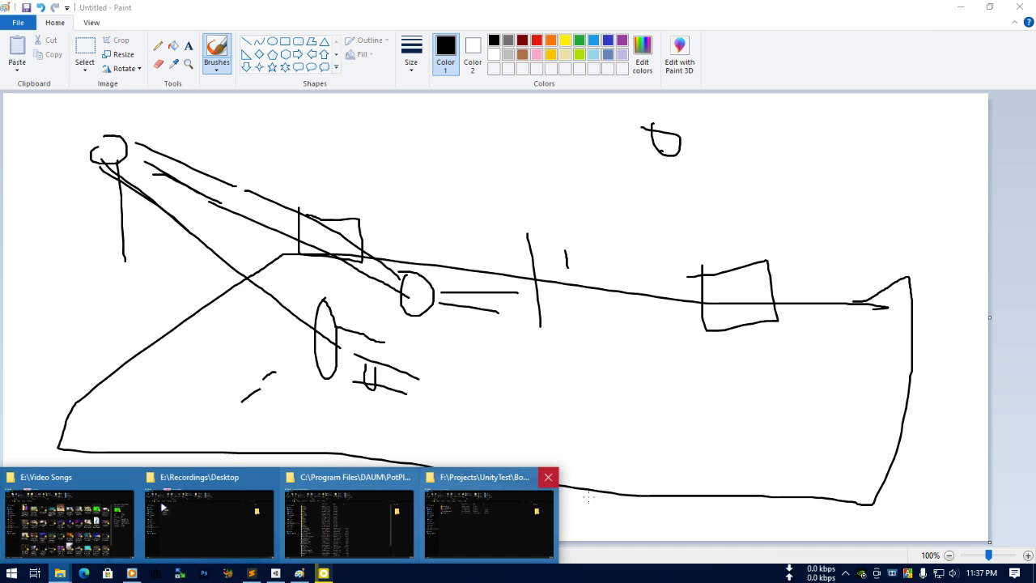
pyautogui.click(502, 529)
pyautogui.click(265, 202)
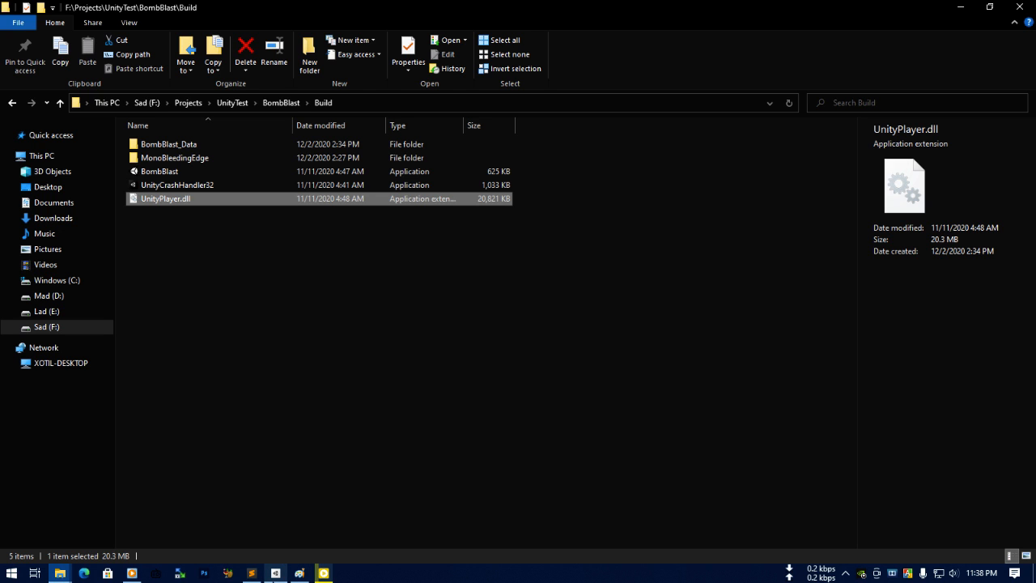
# Show the Unity Hub project list, shift its window slightly, and minimize it.
pyautogui.click(276, 573)
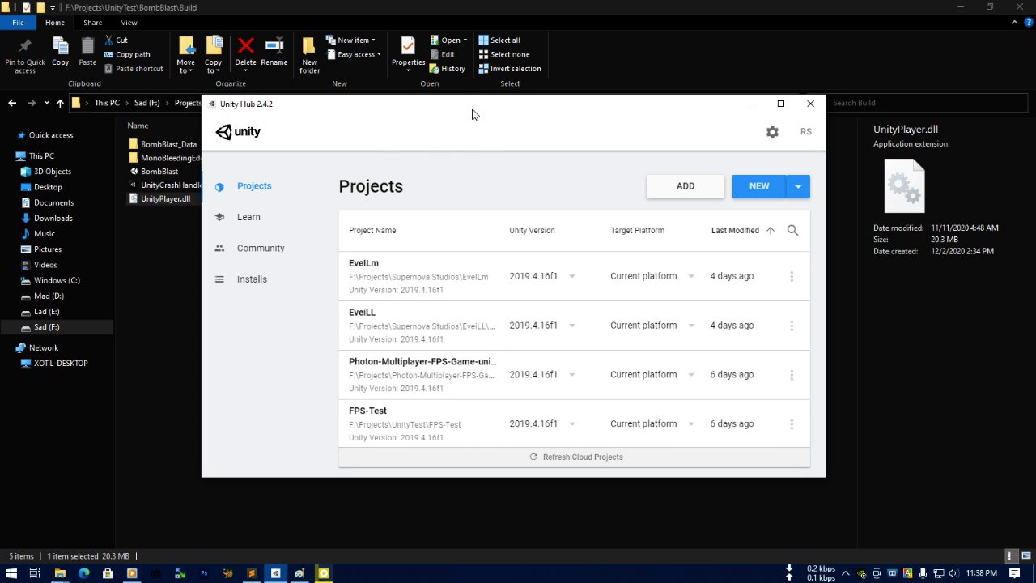
pyautogui.moveTo(473, 118)
pyautogui.mouseDown()
pyautogui.moveTo(550, 152)
pyautogui.moveTo(463, 125)
pyautogui.mouseUp()
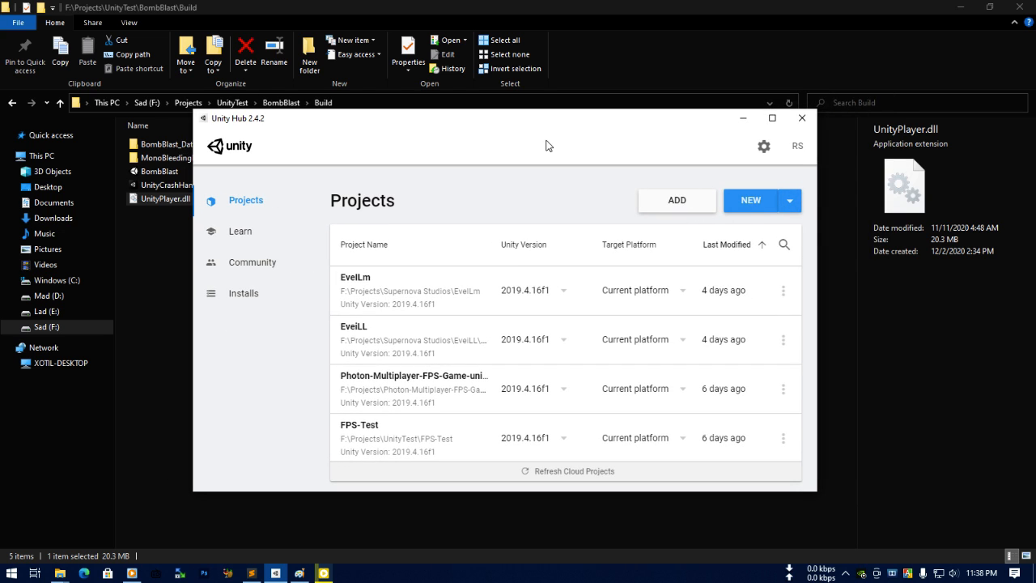
pyautogui.click(741, 123)
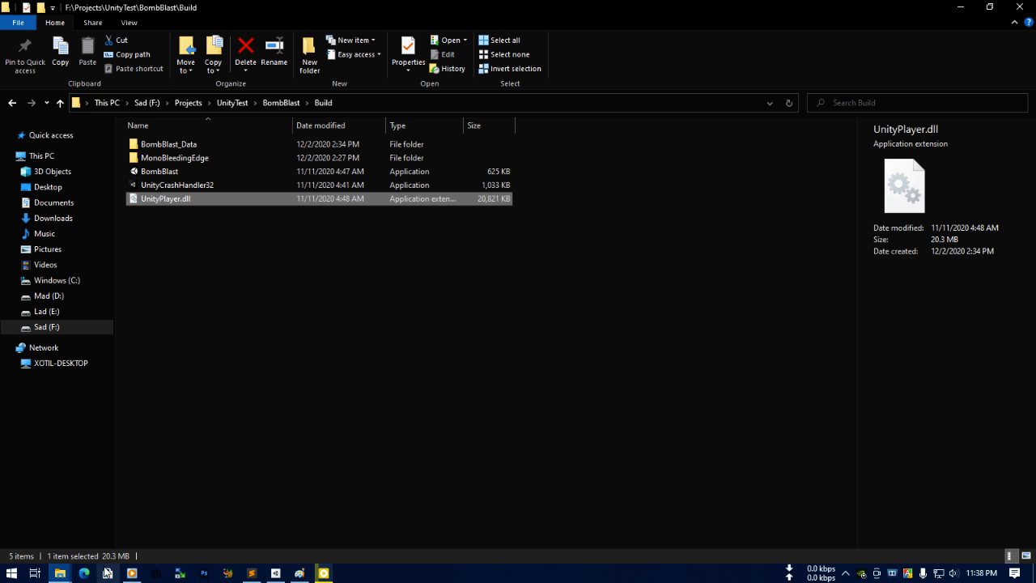
# Switch to Microsoft Edge, search the web for game engines, and dismiss the disabled-extension notice.
pyautogui.click(84, 572)
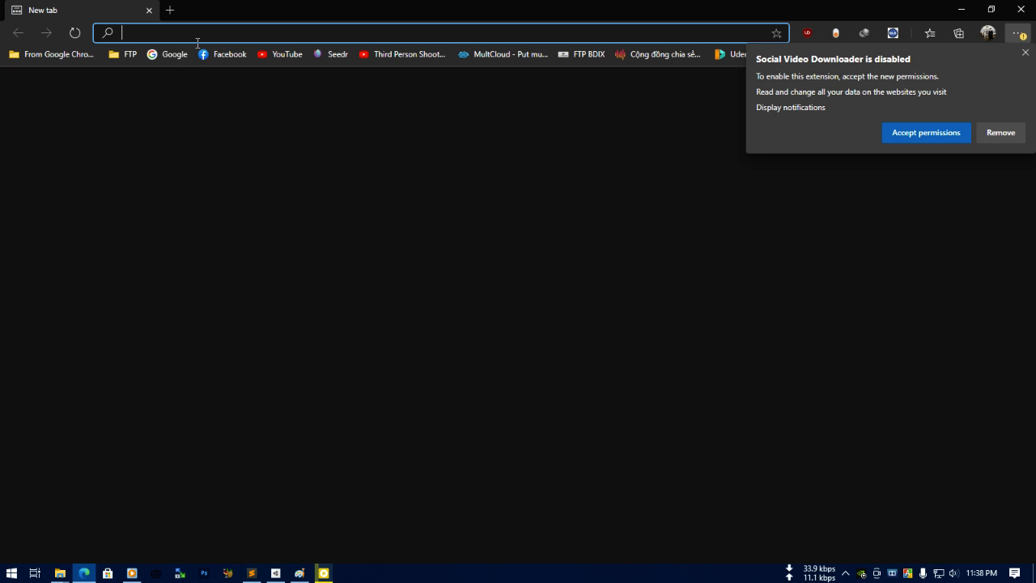
pyautogui.write('gmae en')
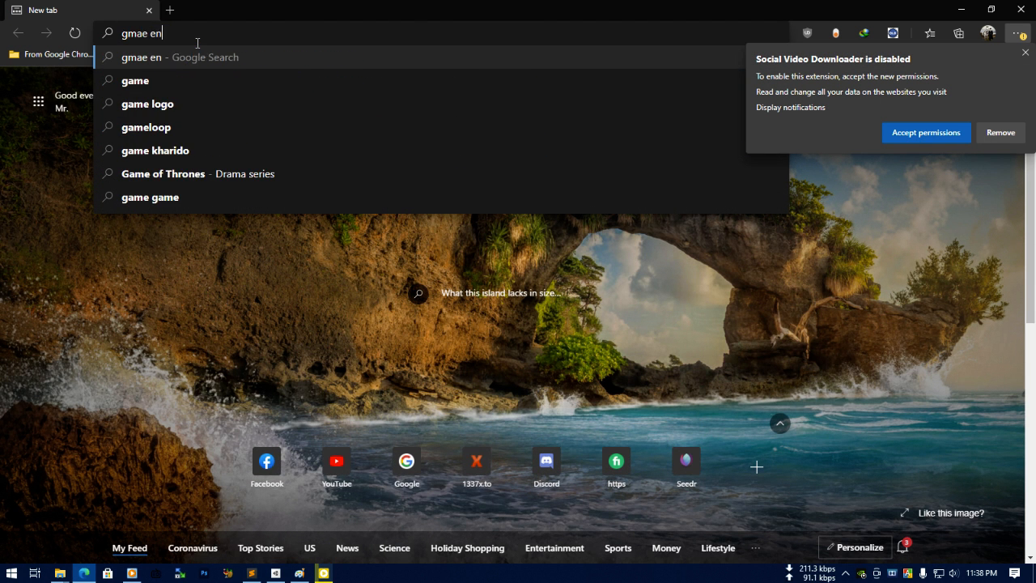
pyautogui.write('gines')
pyautogui.press('Return')
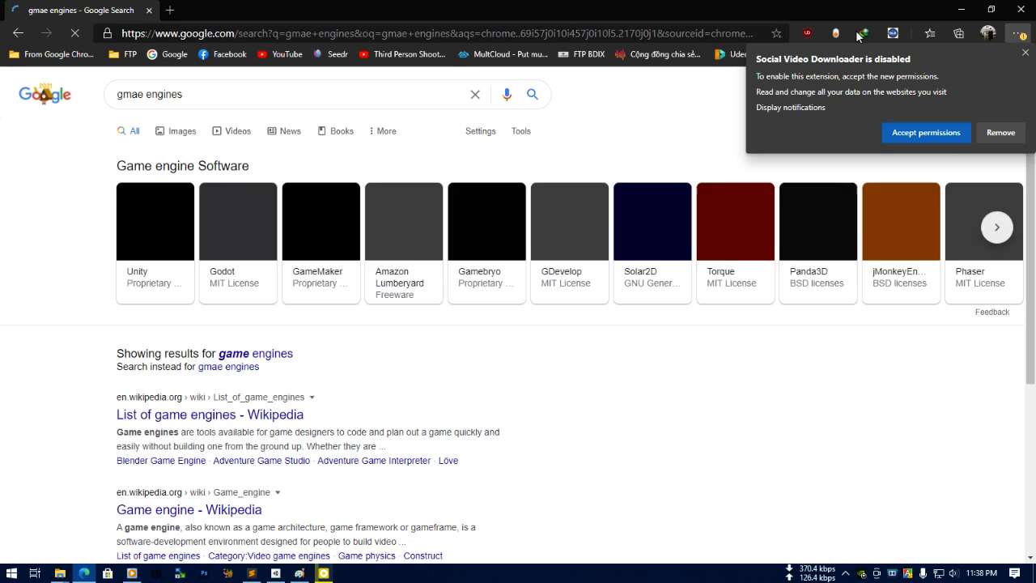
pyautogui.click(1025, 53)
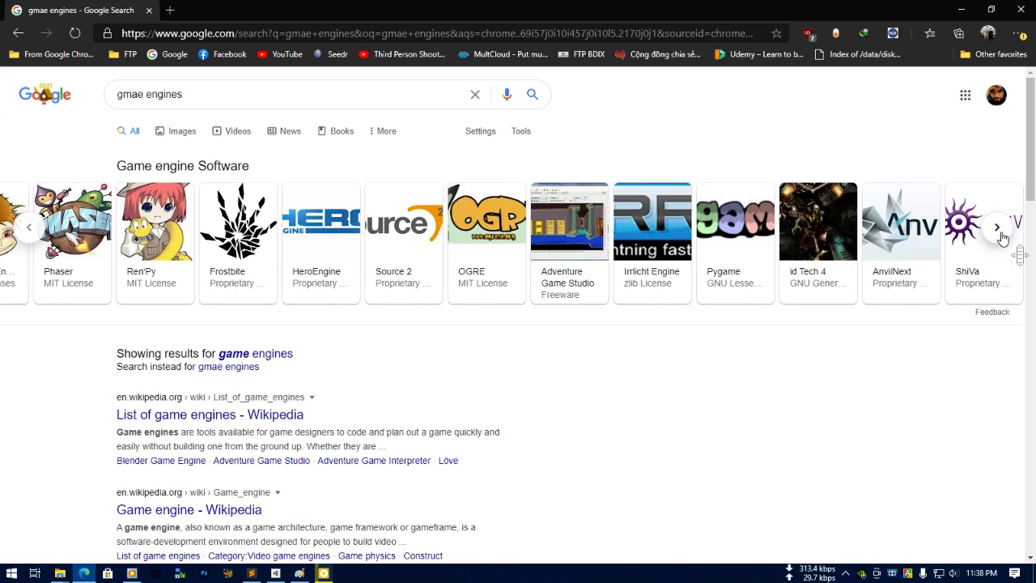
# Browse the game engine software carousel both ways, switch to the correctly spelled query, and look through its results.
pyautogui.click(996, 227)
pyautogui.click(997, 228)
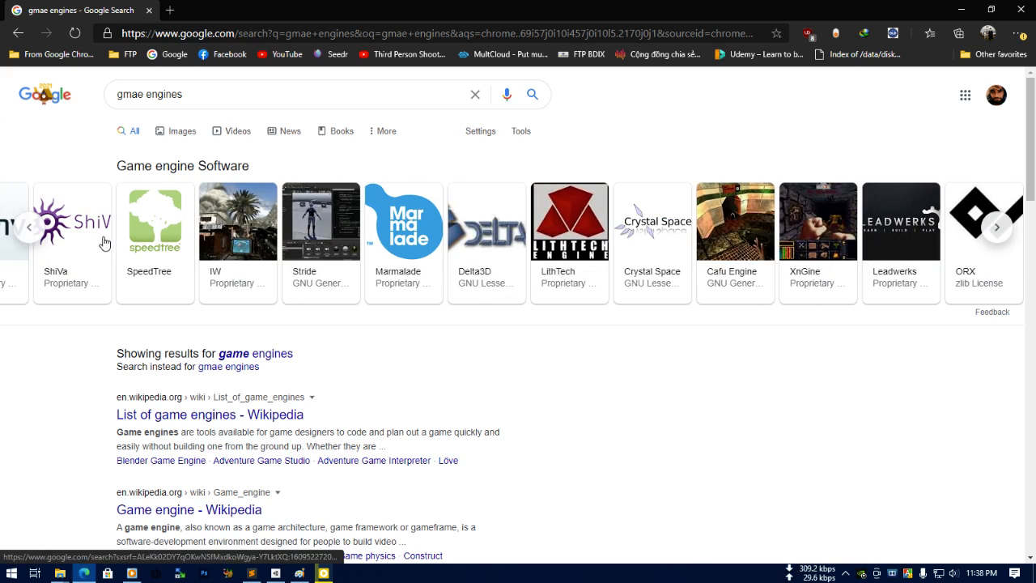
pyautogui.click(37, 234)
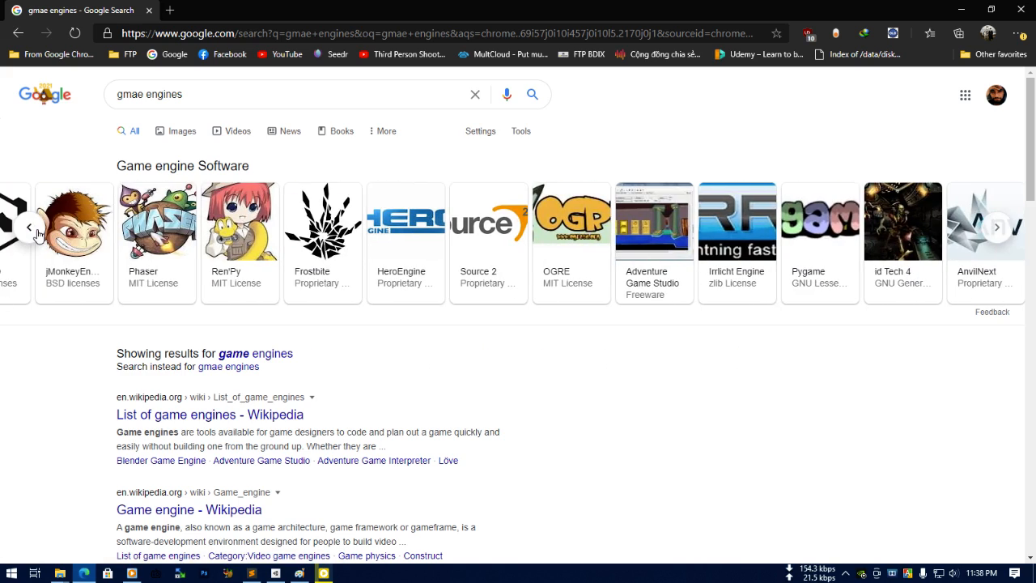
pyautogui.click(38, 235)
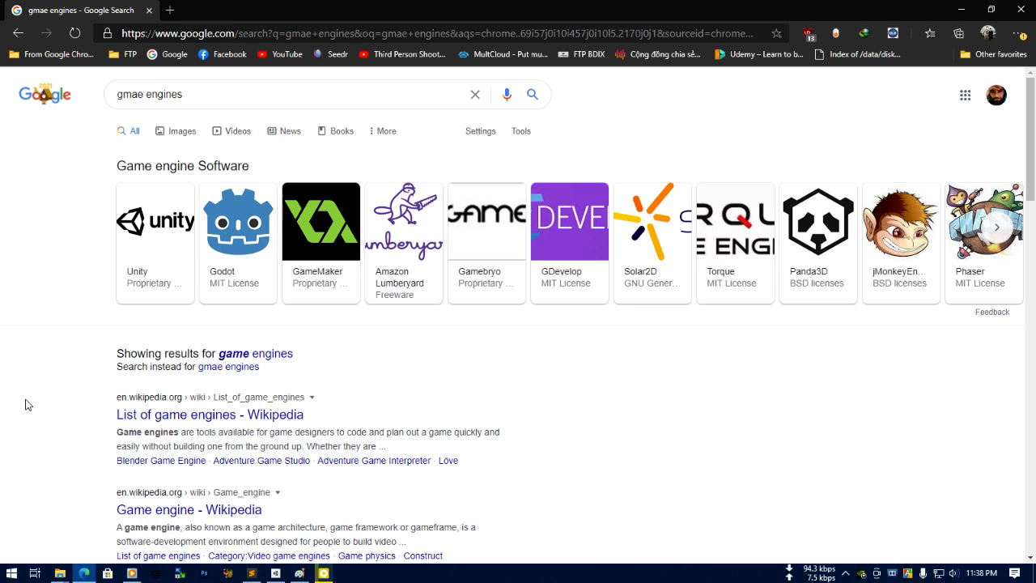
pyautogui.click(276, 362)
pyautogui.scroll(-5, 33, 389)
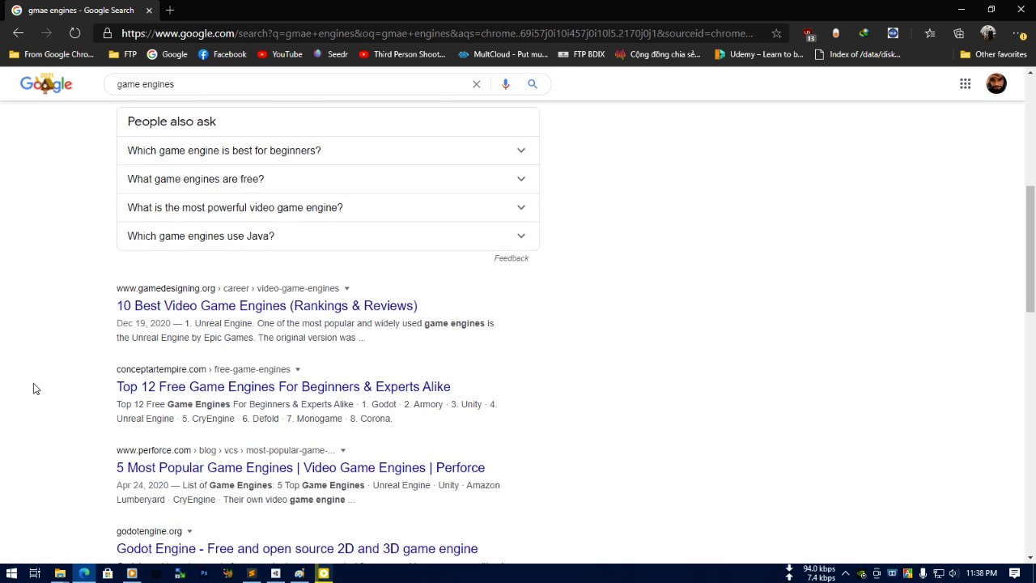
pyautogui.scroll(6, 34, 386)
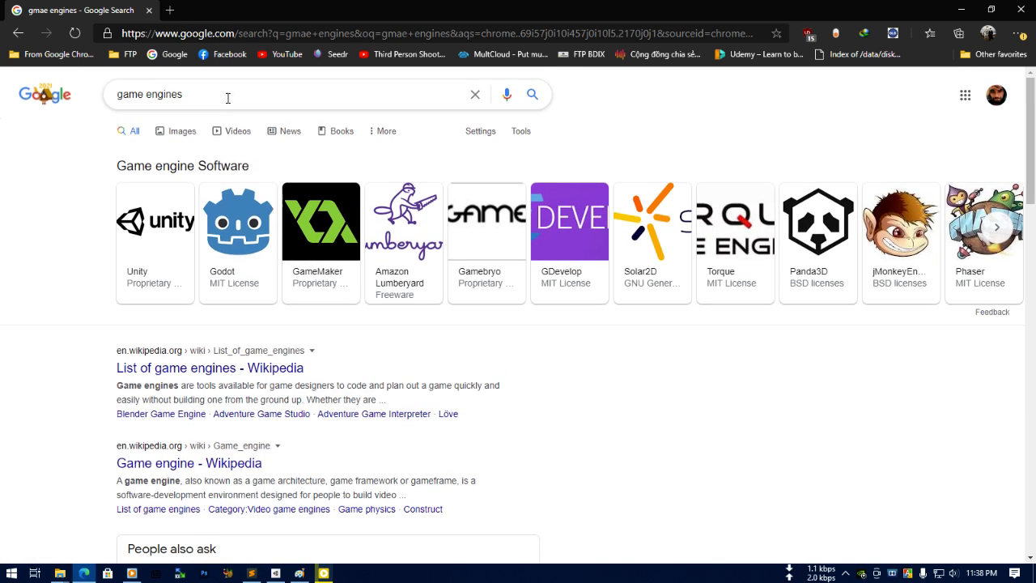
# Search Google for "unreal engine" and examine the engine's information panel.
pyautogui.tripleClick(224, 95)
pyautogui.write('unreal ')
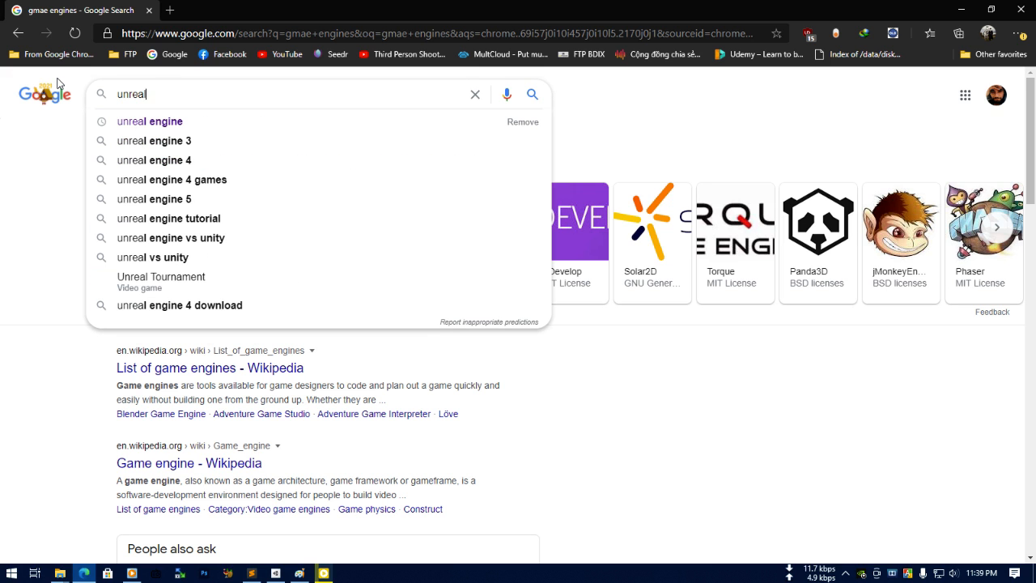
pyautogui.write('engine')
pyautogui.press('Return')
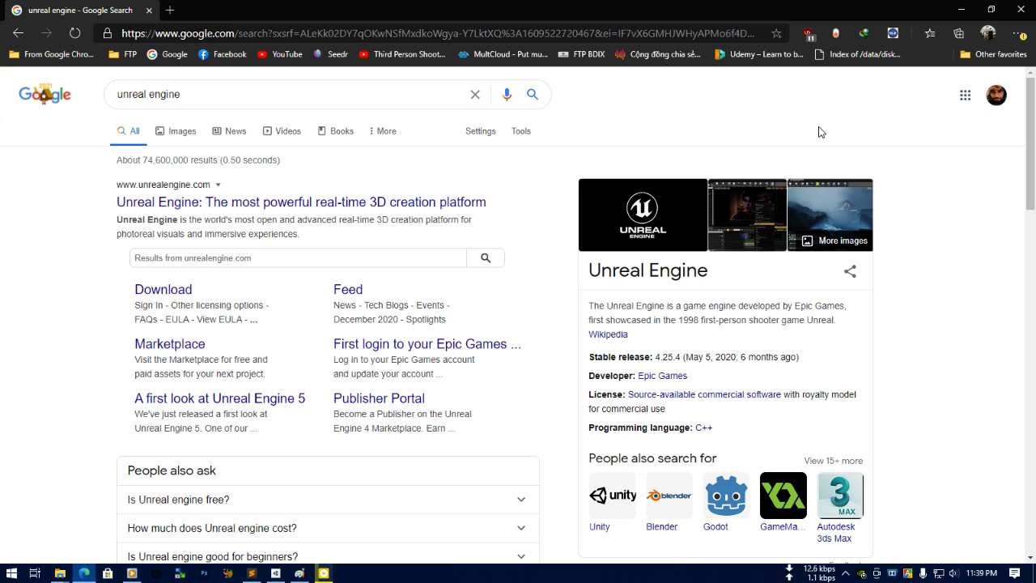
pyautogui.scroll(-1, 738, 506)
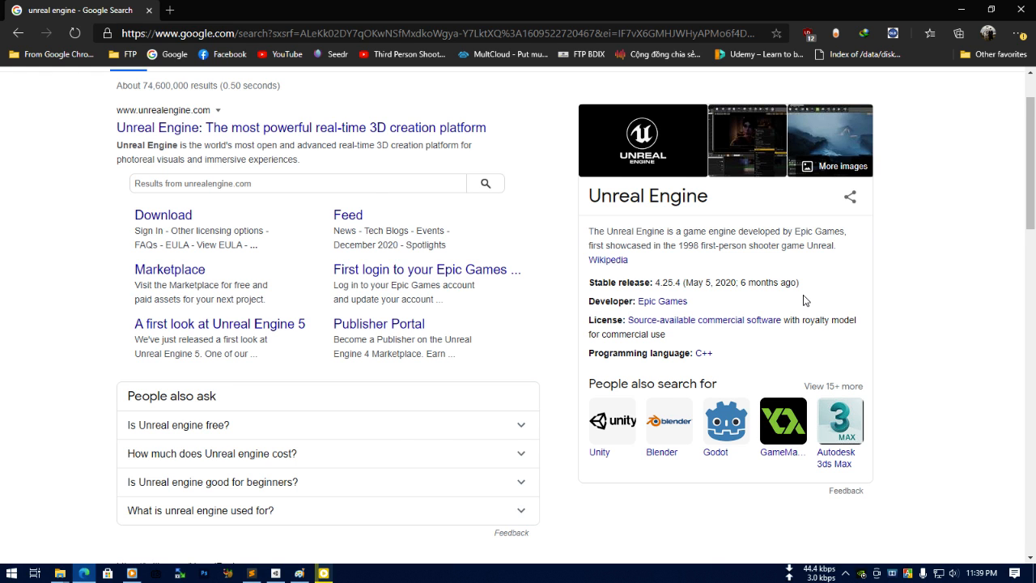
pyautogui.scroll(1, 804, 300)
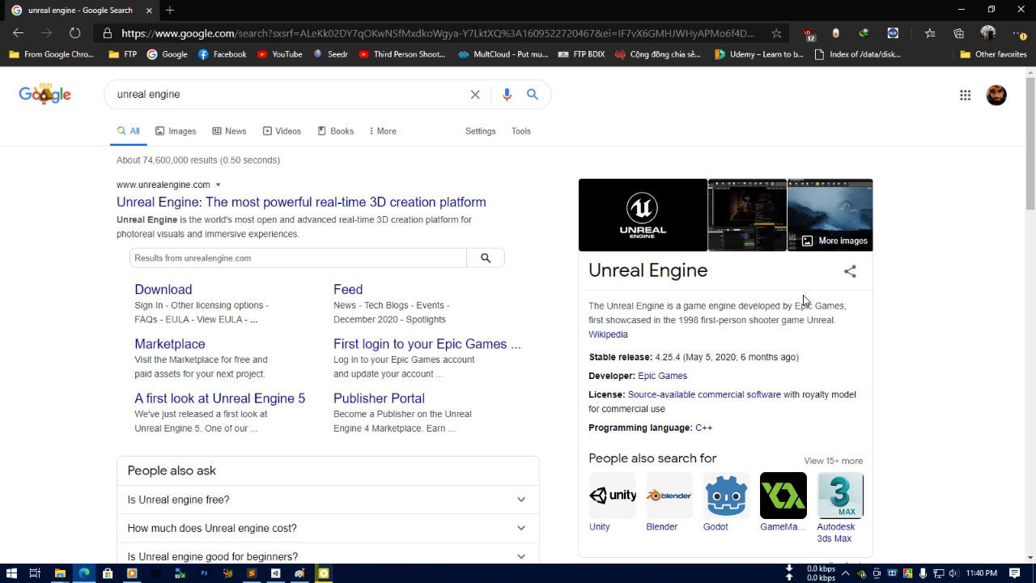
# Search for "unity" without the suggested site completion and examine the engine's details and related engines.
pyautogui.click(251, 35)
pyautogui.write('unity')
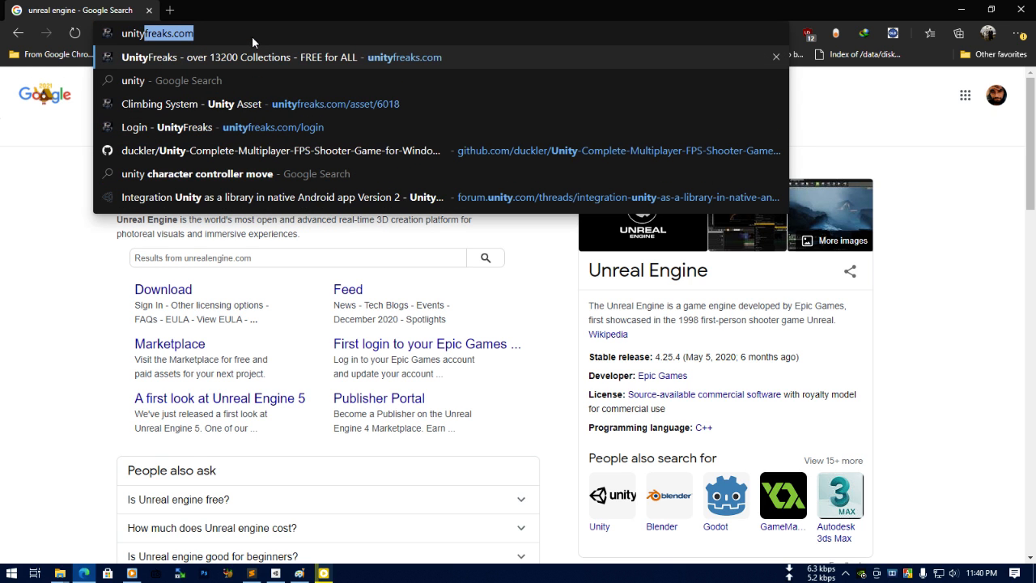
pyautogui.press('Delete')
pyautogui.press('Return')
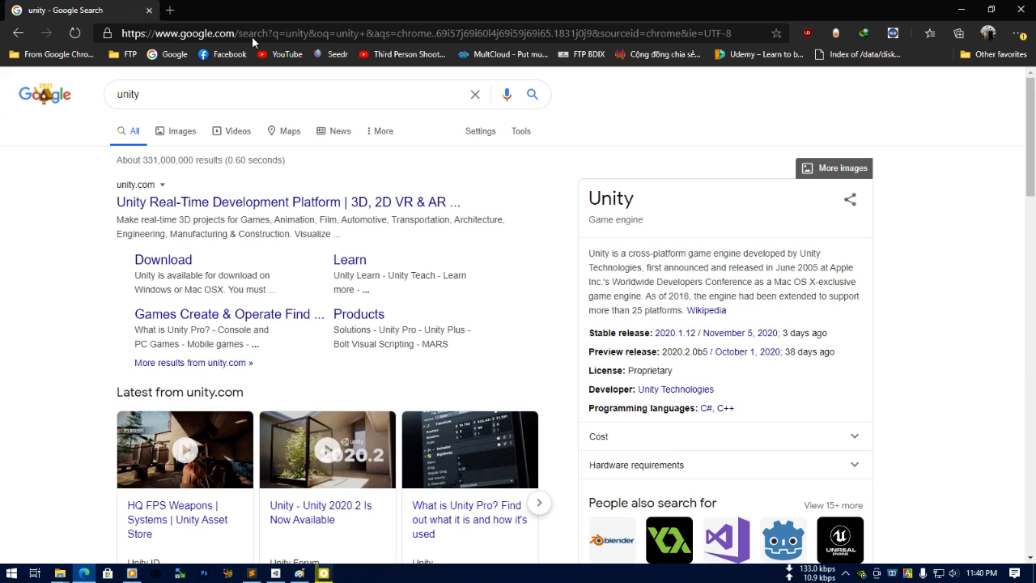
pyautogui.scroll(-1, 684, 312)
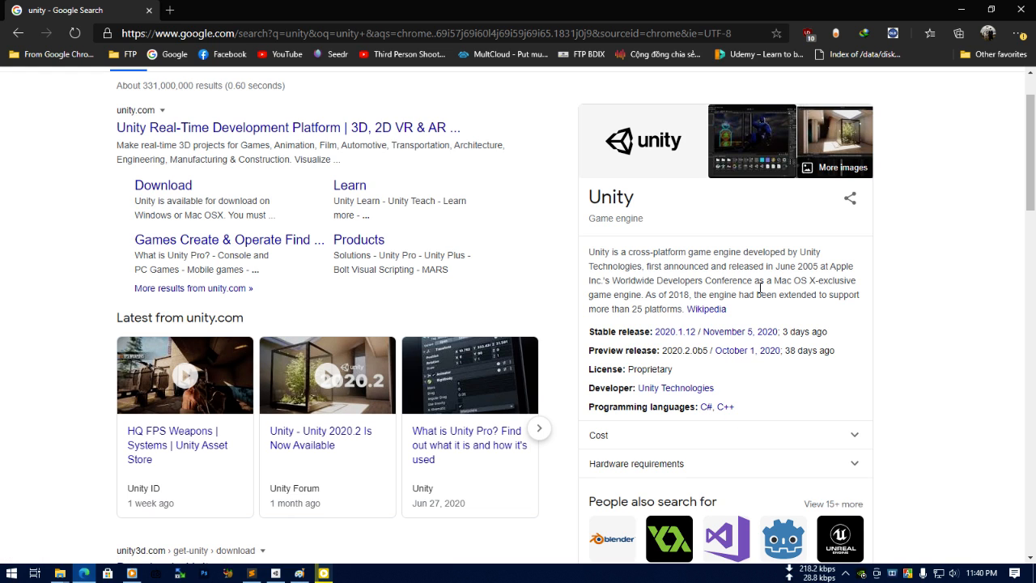
pyautogui.scroll(-3, 759, 287)
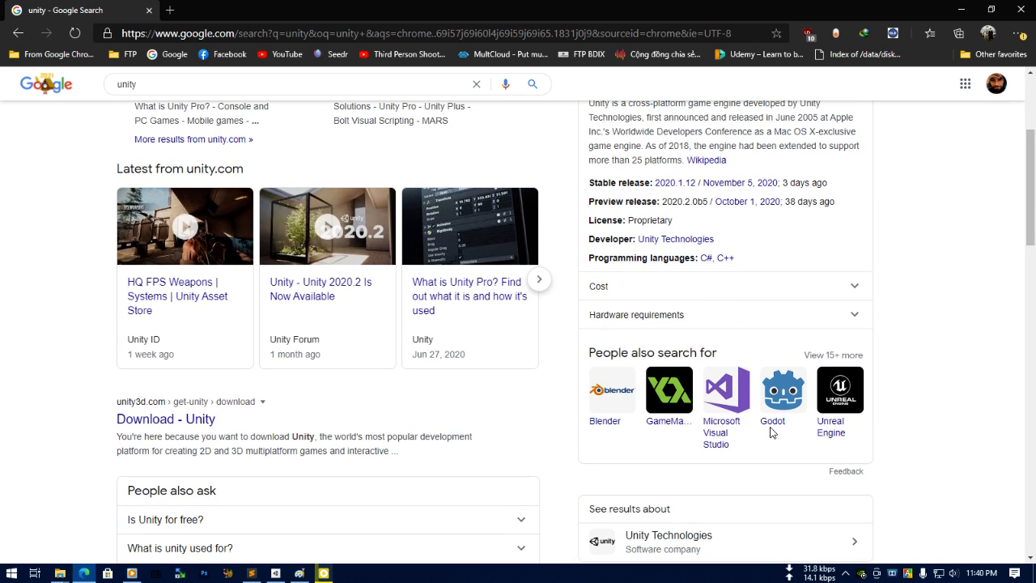
pyautogui.scroll(4, 782, 276)
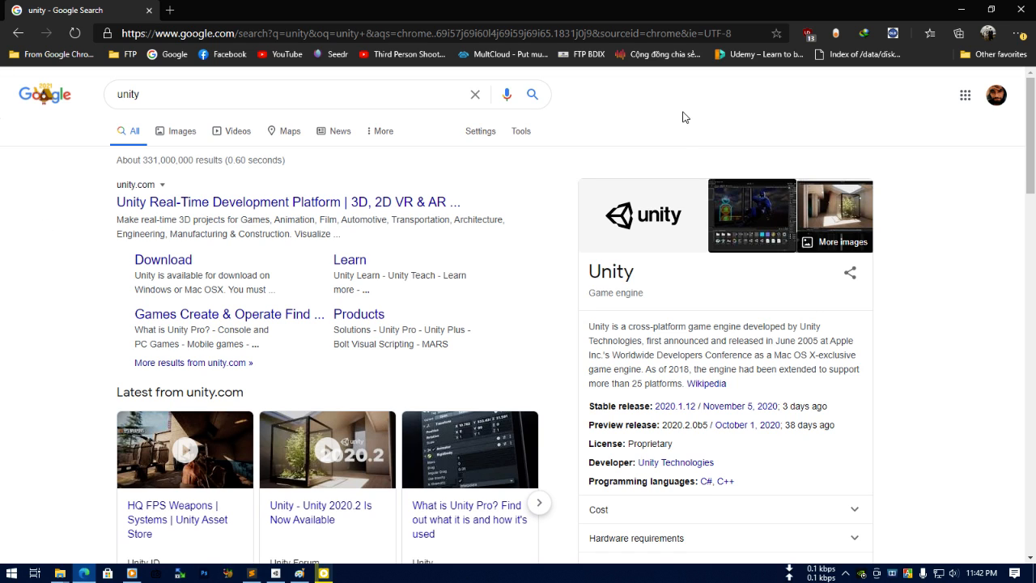
# Switch to Paint, undo the most recent strokes, and start a new blank picture without saving the drawing.
pyautogui.click(275, 573)
pyautogui.click(300, 573)
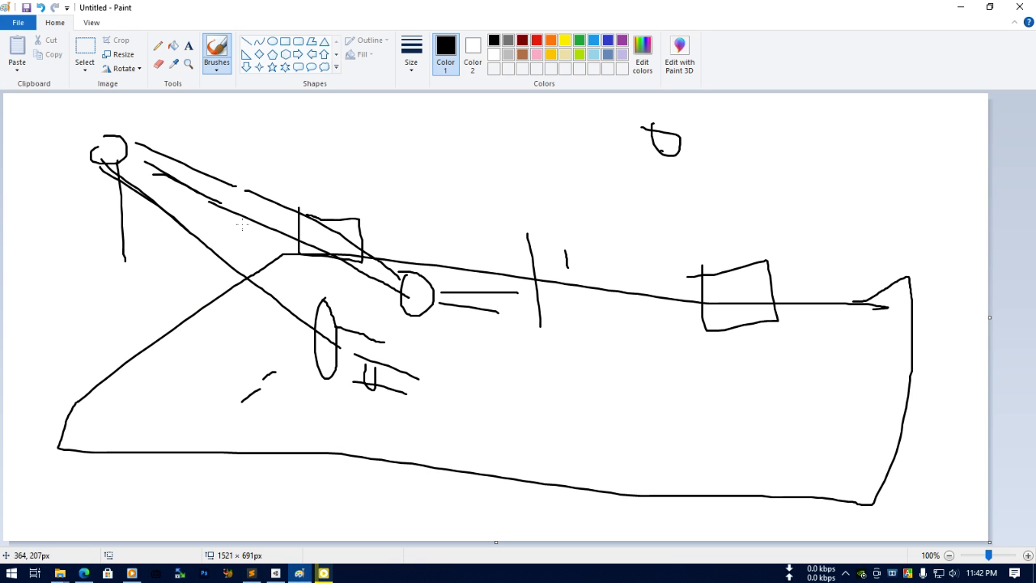
pyautogui.click(40, 8)
pyautogui.click(40, 7)
pyautogui.click(41, 7)
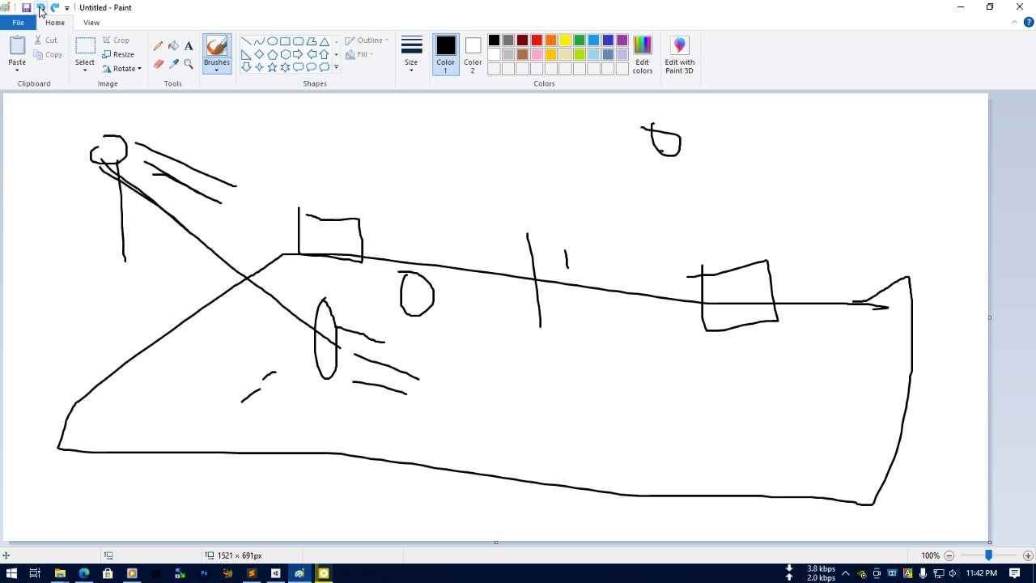
pyautogui.click(41, 7)
pyautogui.click(40, 8)
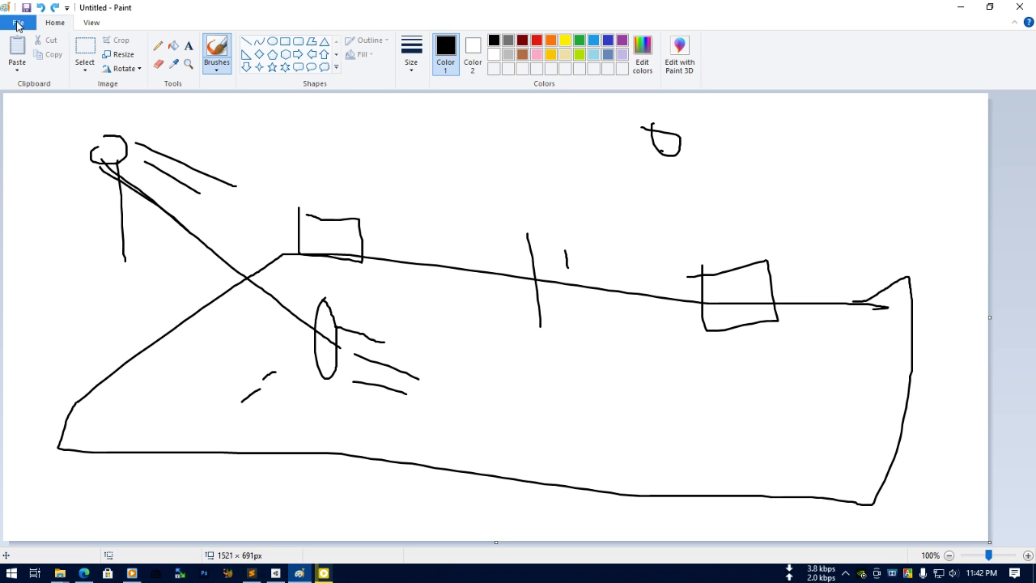
pyautogui.click(18, 23)
pyautogui.click(37, 45)
pyautogui.click(534, 286)
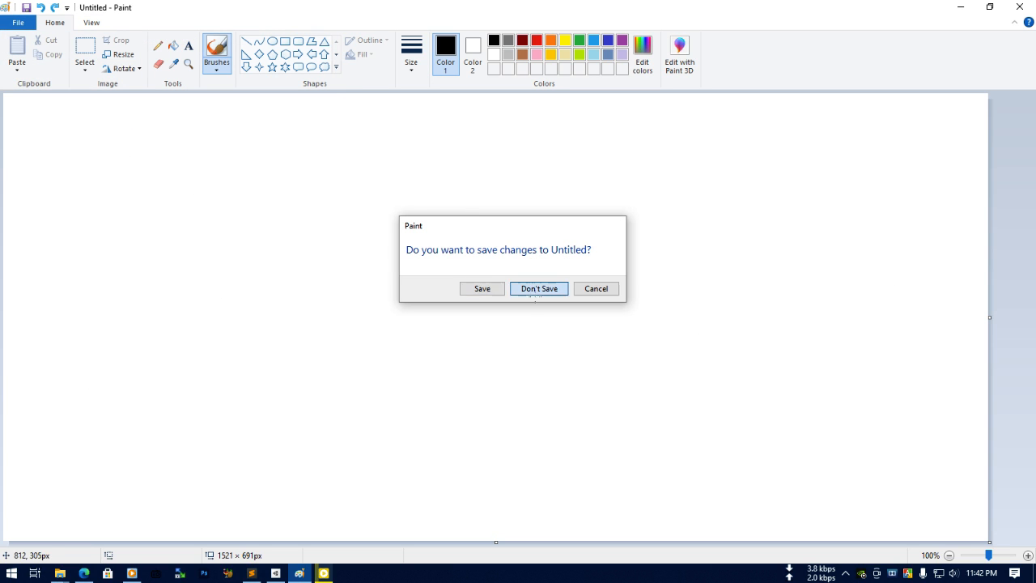
# Minimize Paint and the browser to return to the BombBlast Build folder, and clear the file selection.
pyautogui.click(961, 7)
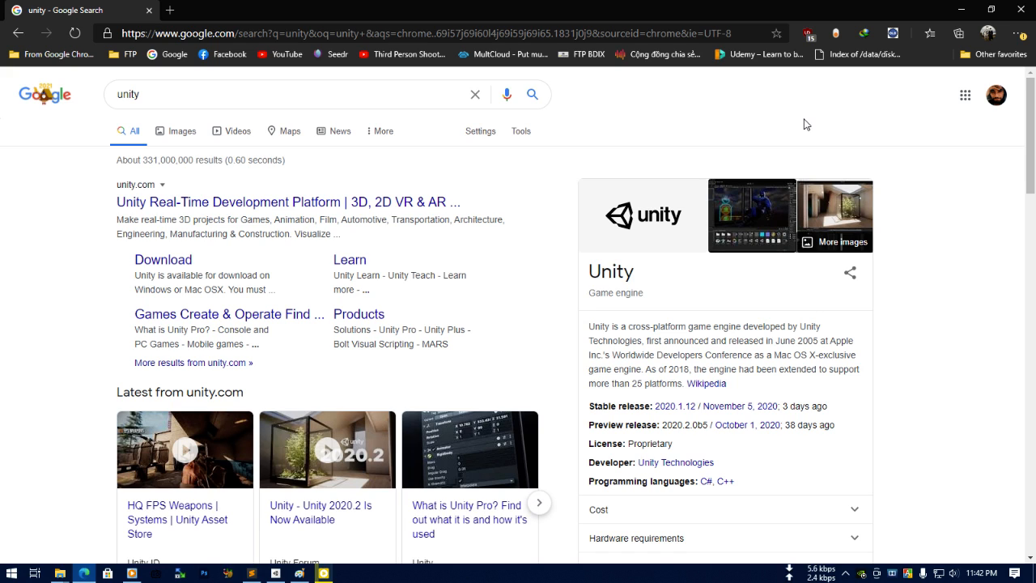
pyautogui.click(962, 8)
pyautogui.click(468, 285)
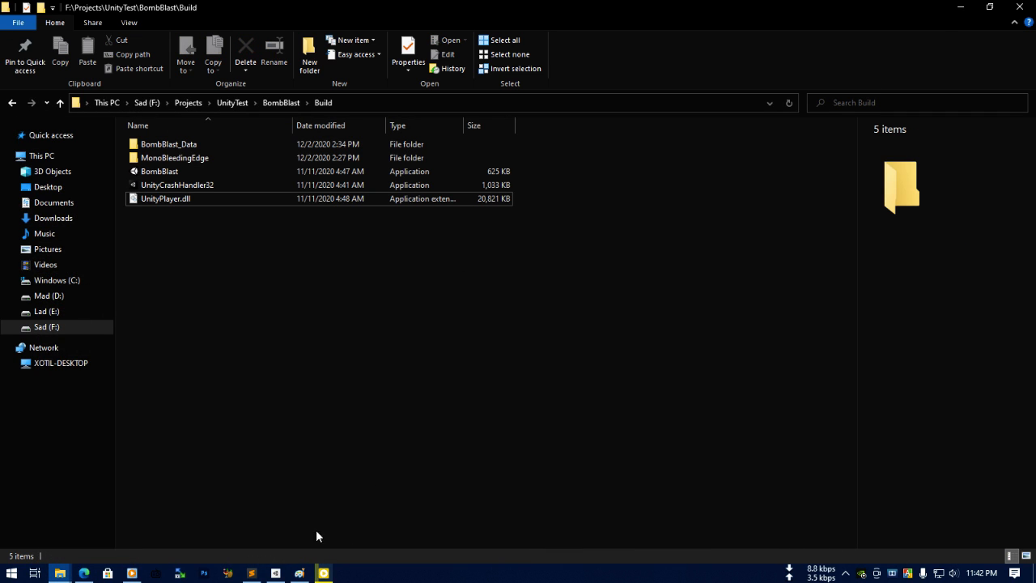
# Create a new 3D project named Test from Unity Hub in F:\Projects\Supernova Studios.
pyautogui.click(275, 572)
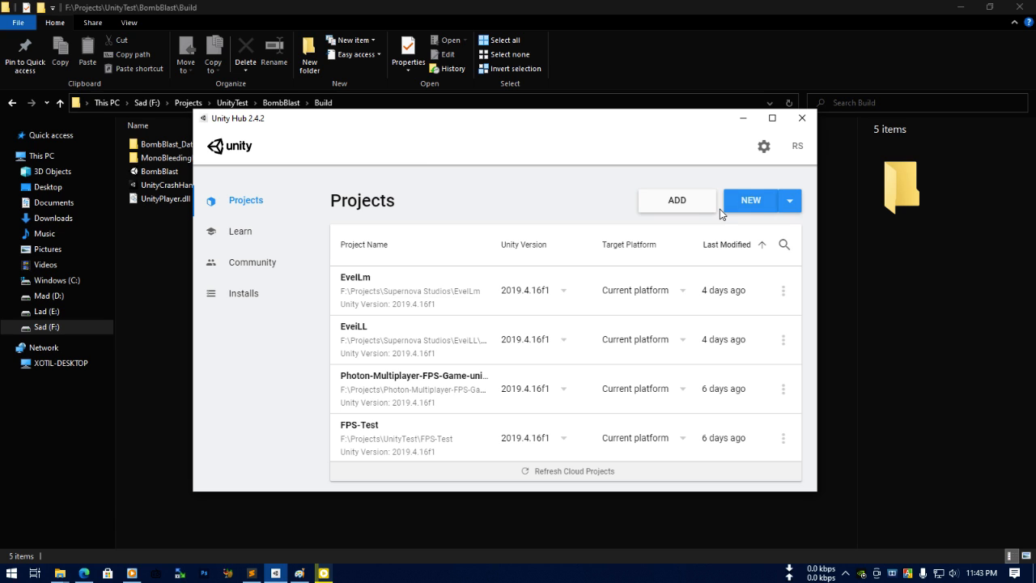
pyautogui.click(756, 207)
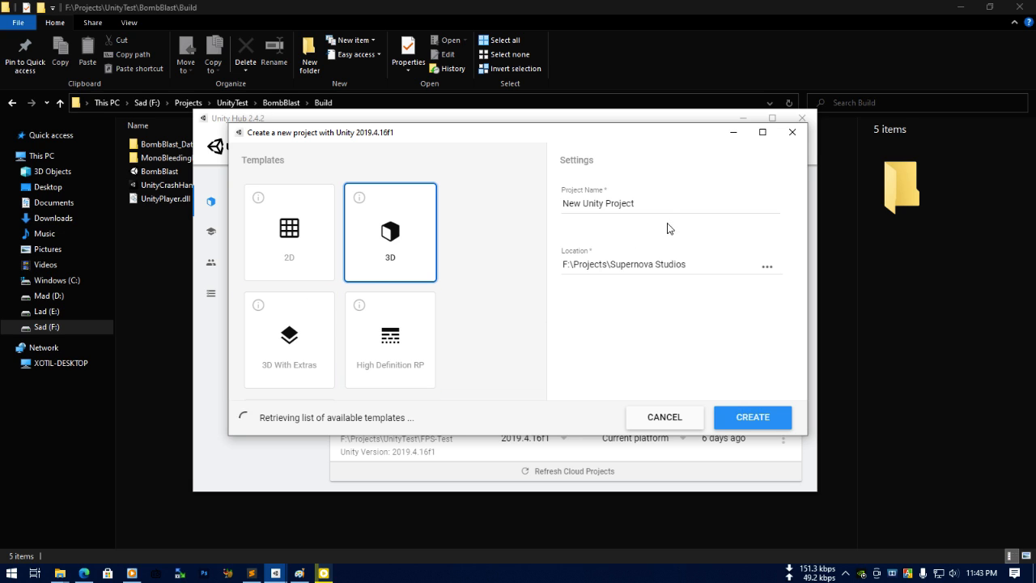
pyautogui.moveTo(667, 208); pyautogui.dragTo(477, 210)
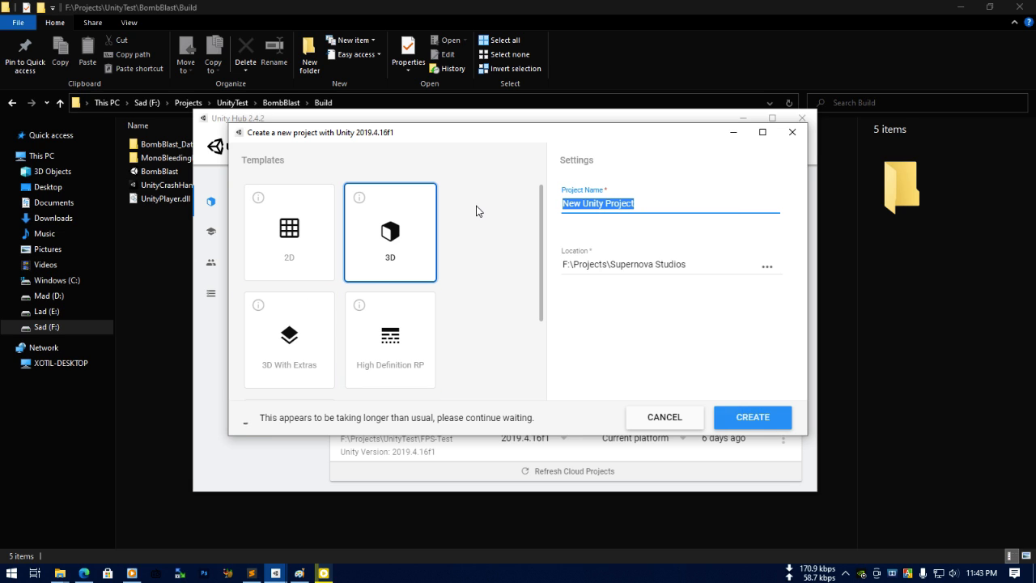
pyautogui.press('BackSpace')
pyautogui.write('Test')
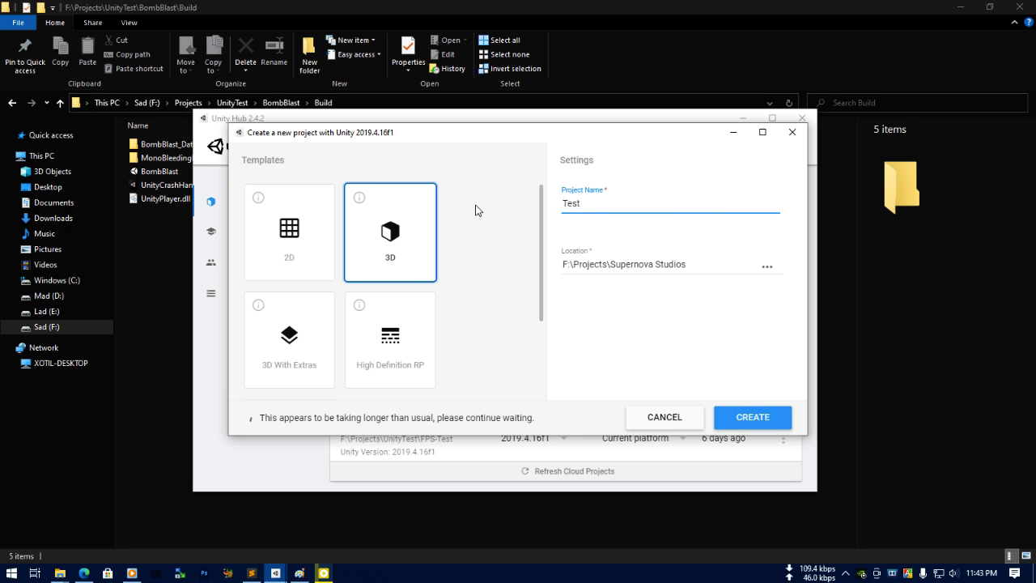
pyautogui.click(750, 422)
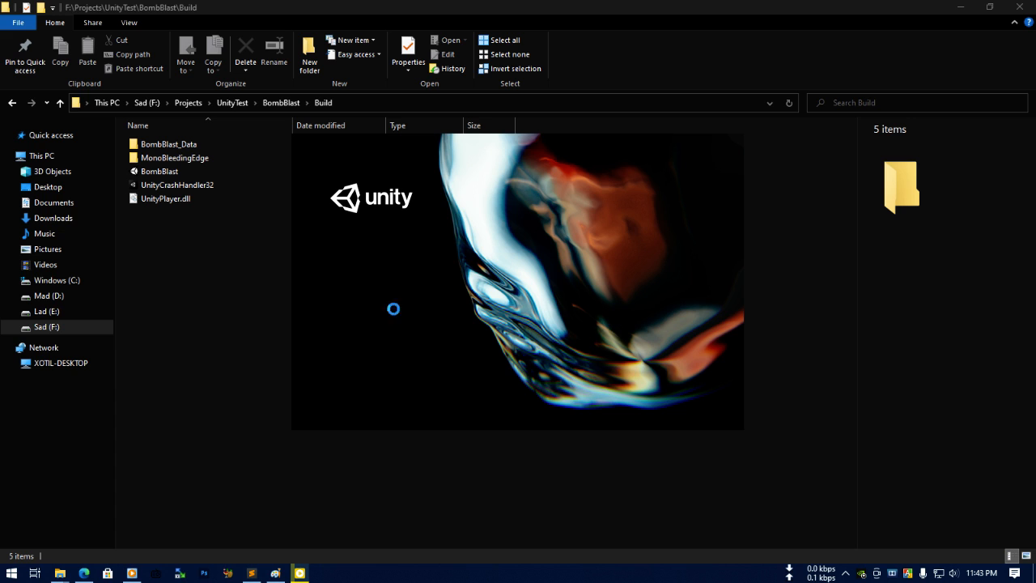
pyautogui.click(73, 281)
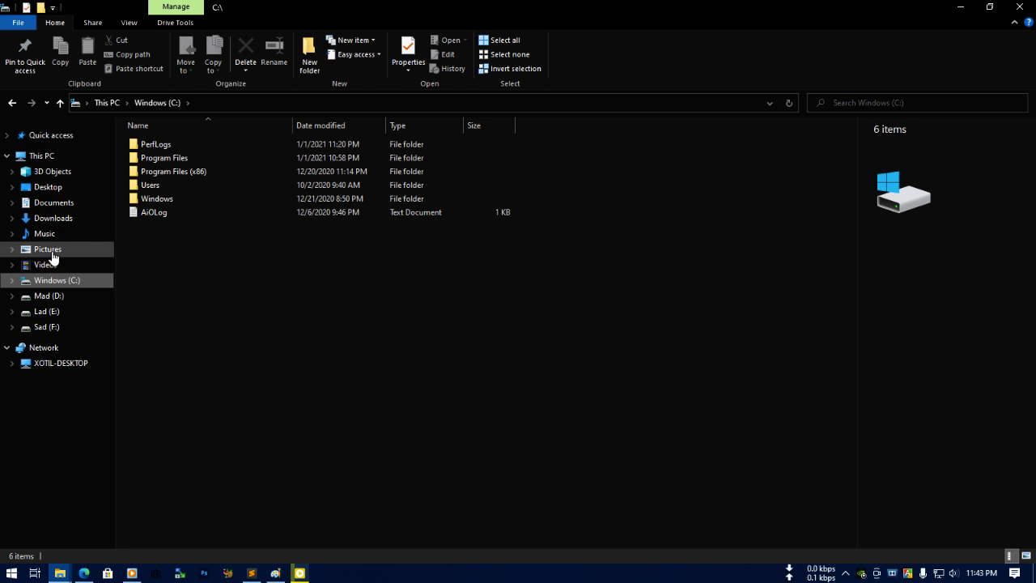
pyautogui.click(39, 156)
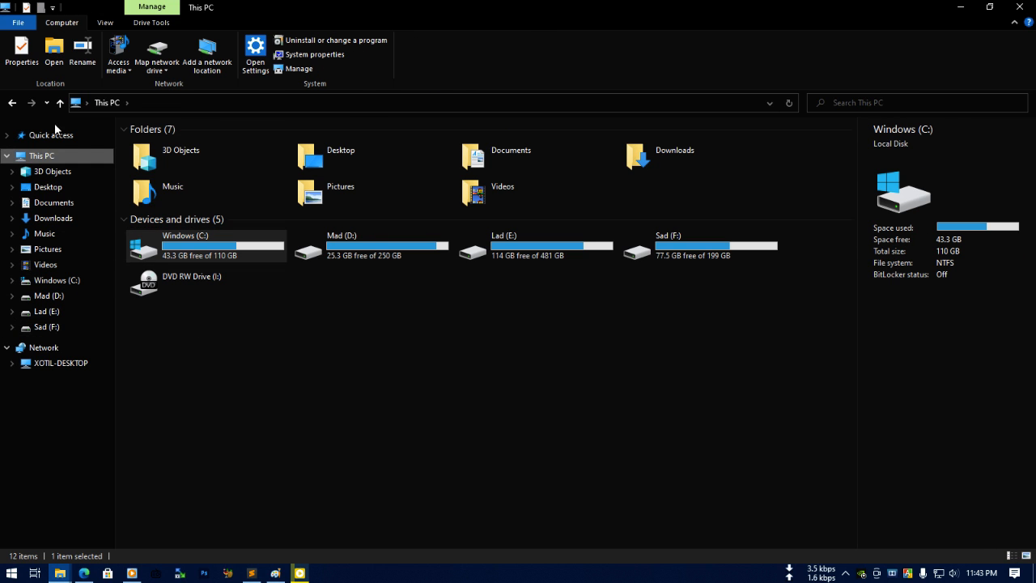
pyautogui.click(12, 102)
pyautogui.click(12, 102)
pyautogui.click(31, 103)
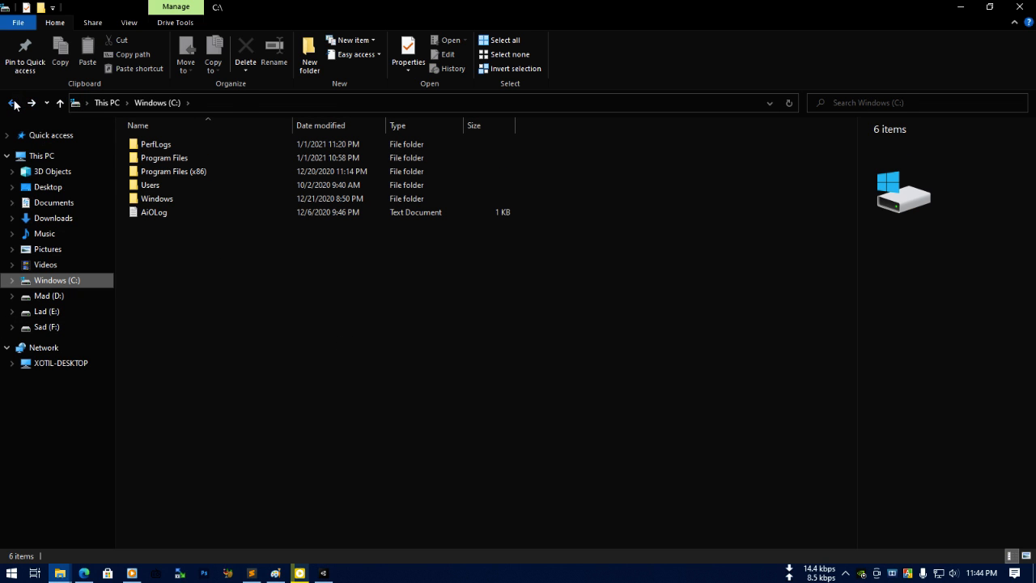
pyautogui.click(15, 103)
# Switch to the Unity editor, review the target platforms in the Build Settings, and close them.
pyautogui.click(322, 573)
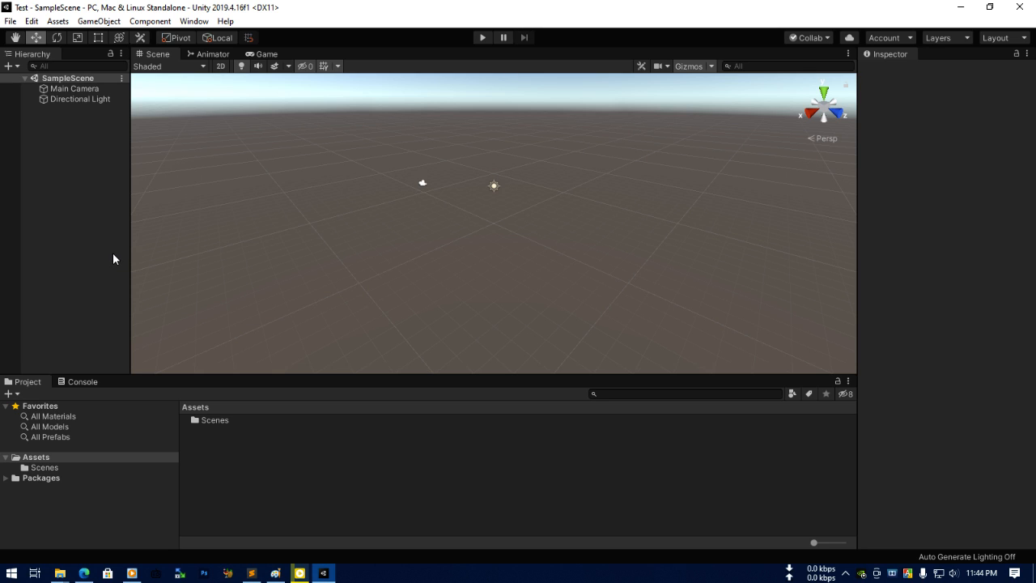
pyautogui.click(9, 21)
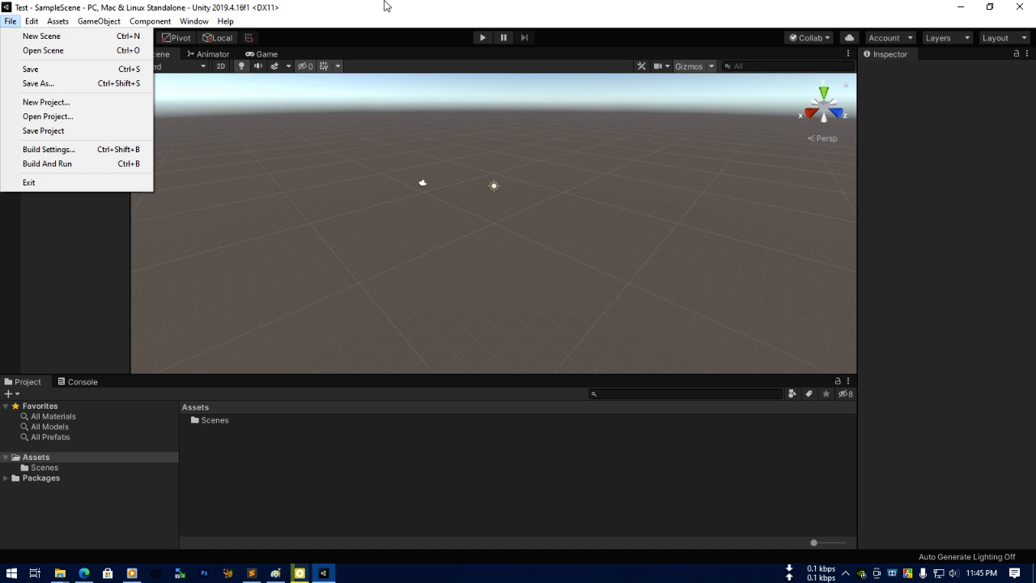
pyautogui.click(81, 150)
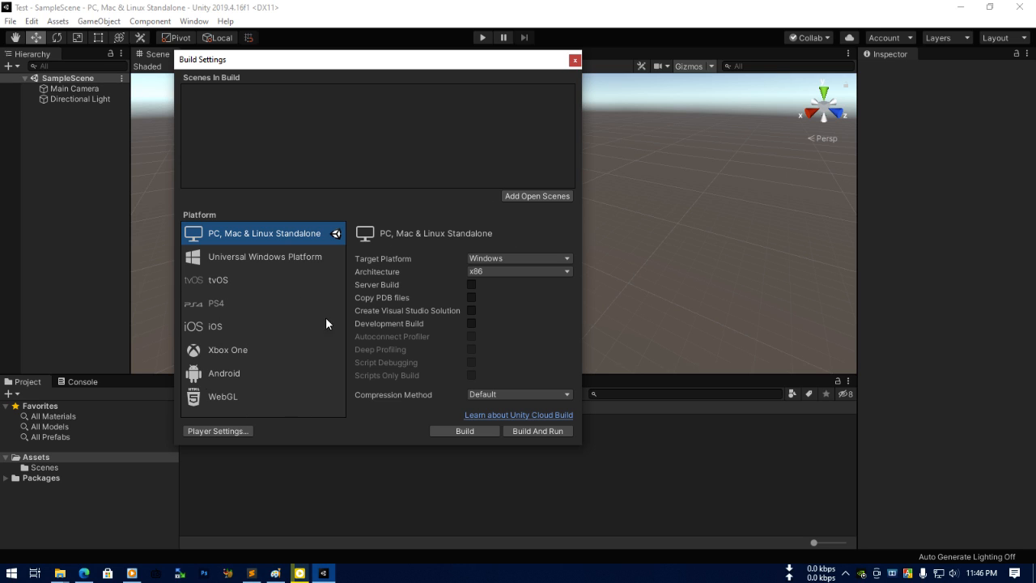
pyautogui.click(575, 61)
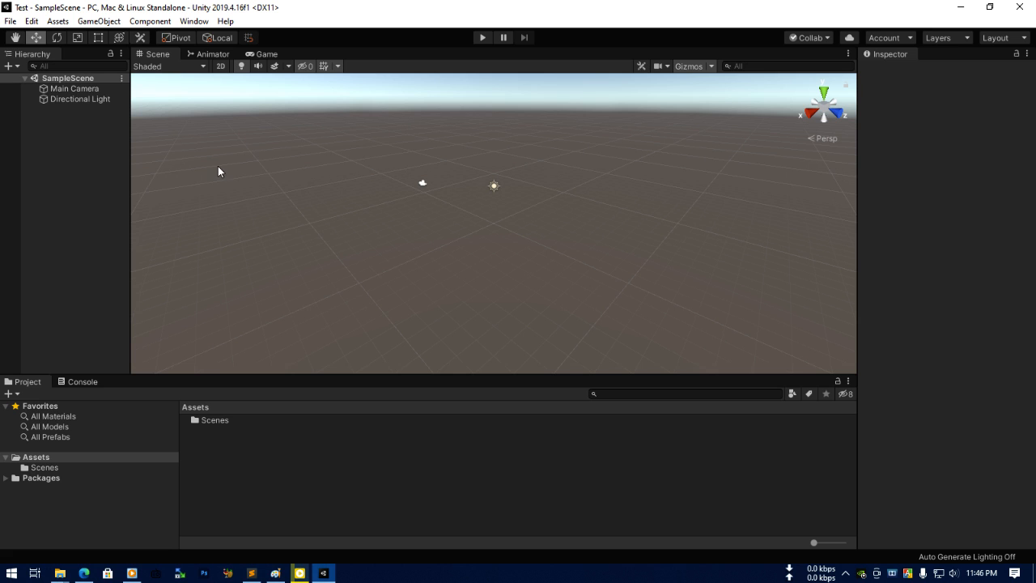
pyautogui.click(11, 21)
pyautogui.moveTo(32, 24)
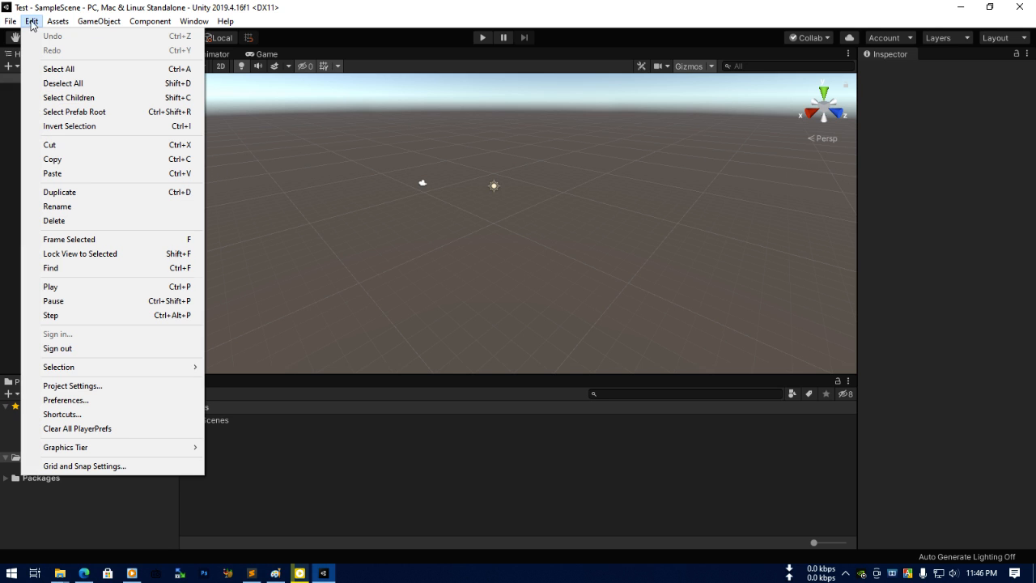
pyautogui.moveTo(113, 23)
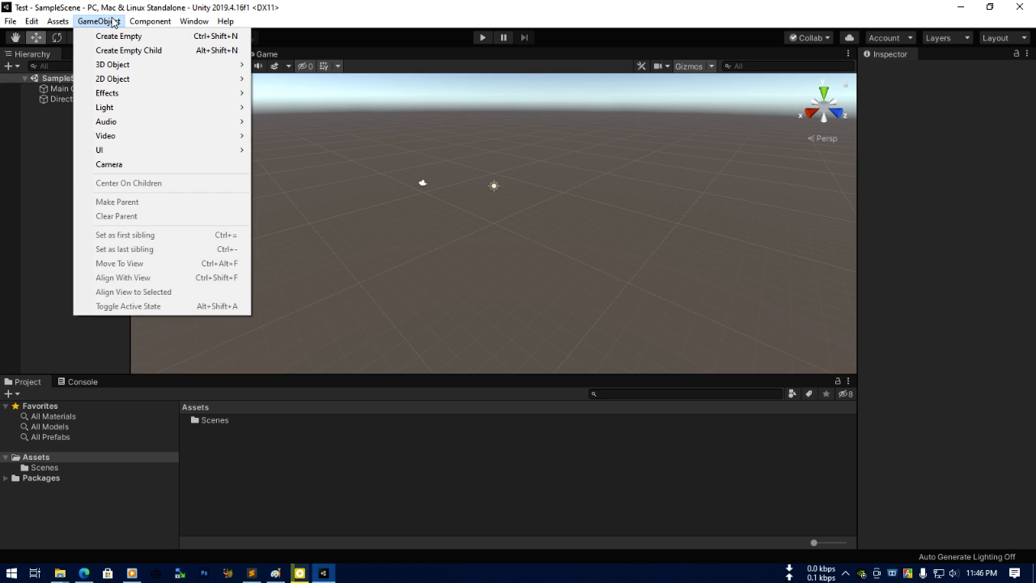
pyautogui.moveTo(225, 22)
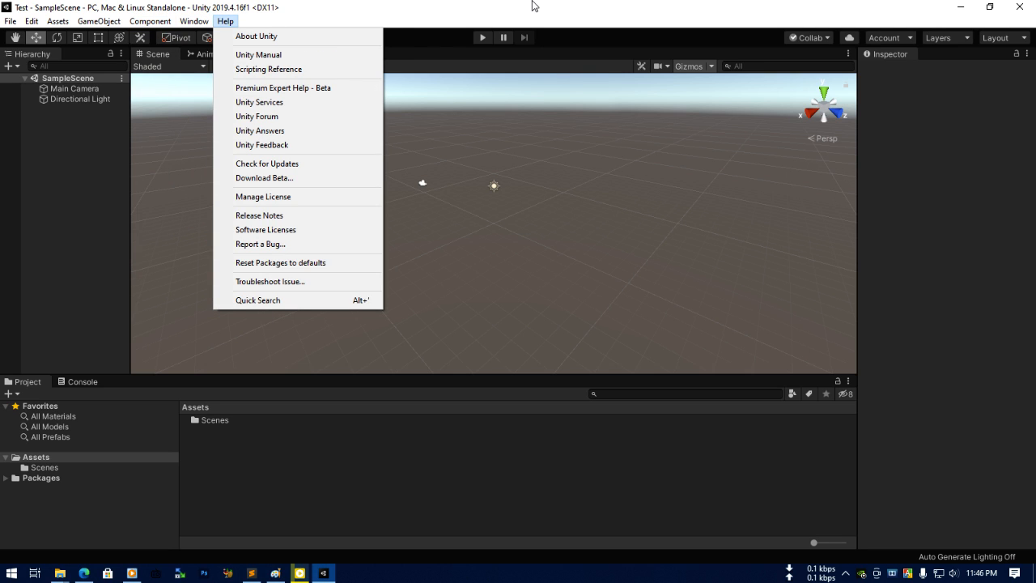
pyautogui.click(140, 186)
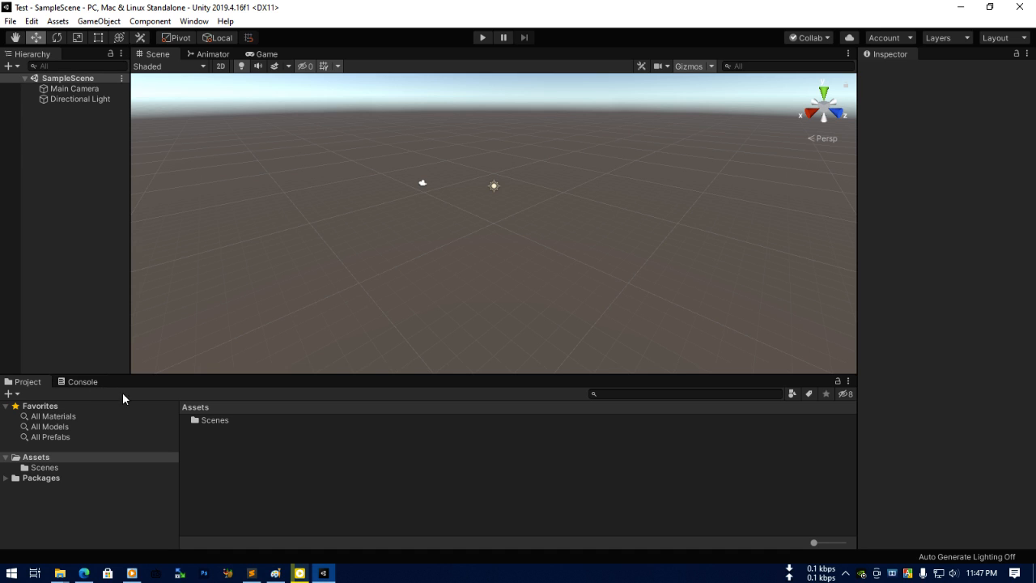
pyautogui.click(910, 38)
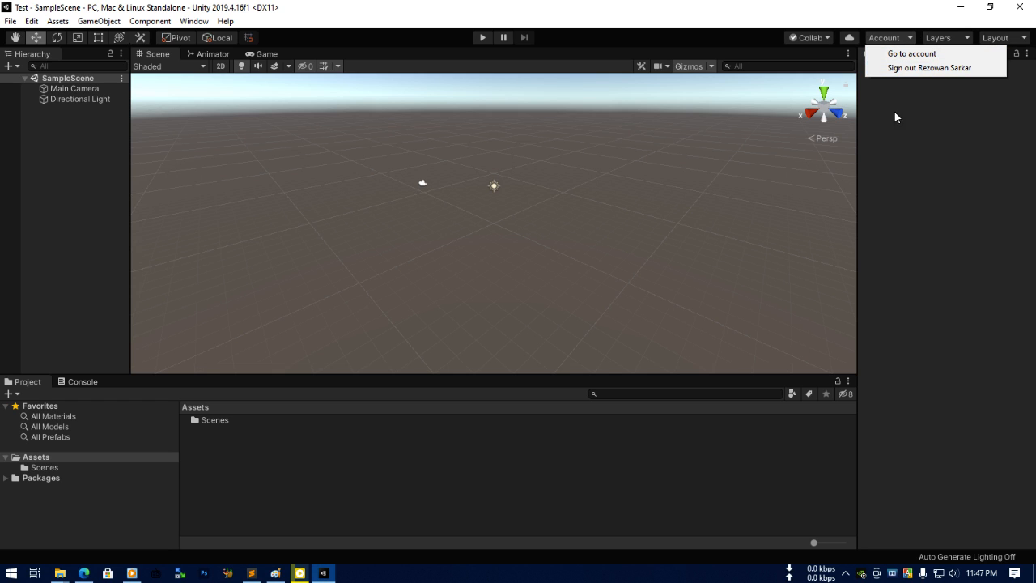
pyautogui.click(873, 3)
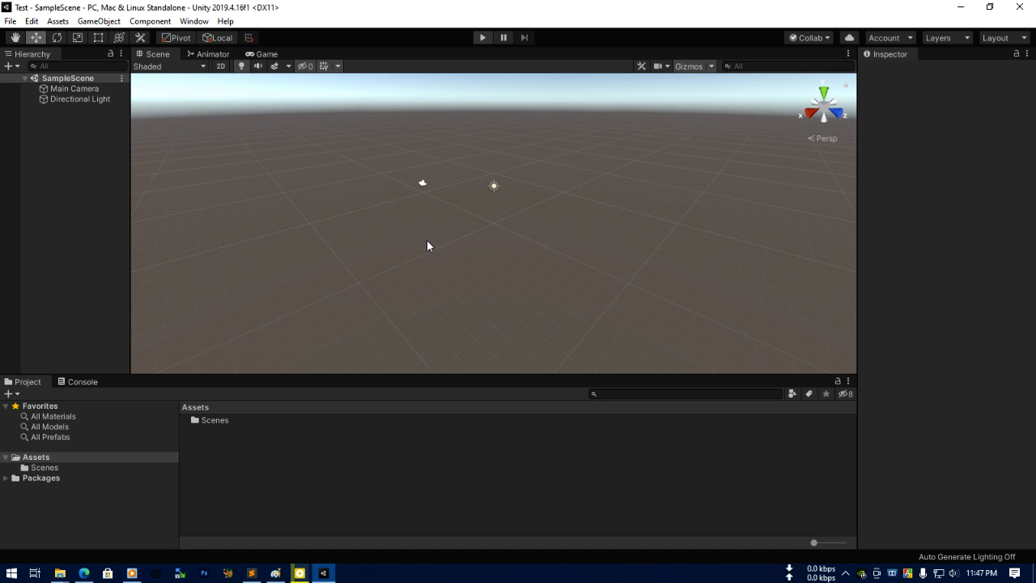
# Create an empty game object in SampleScene and leave it deselected.
pyautogui.rightClick(55, 143)
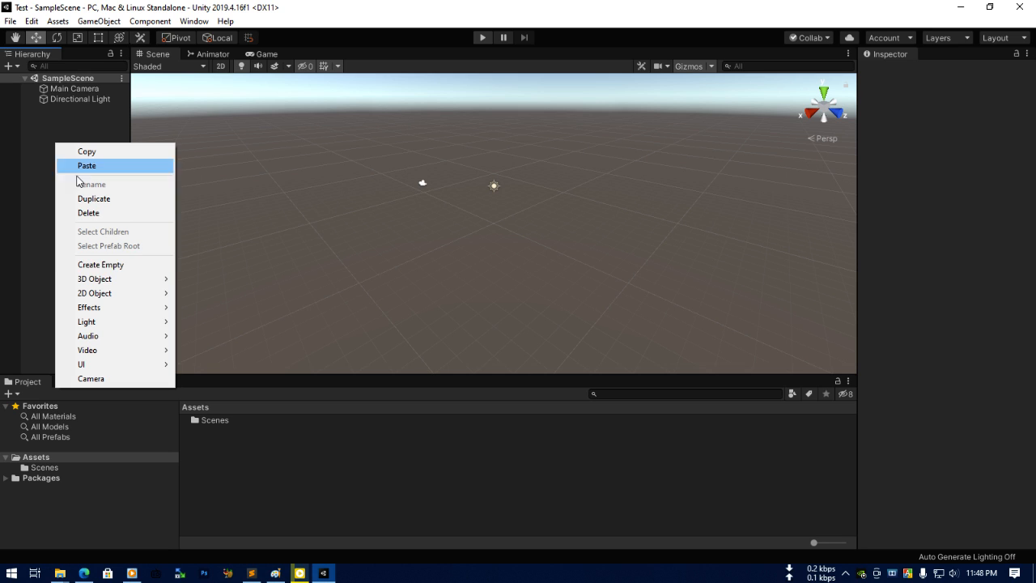
pyautogui.click(104, 267)
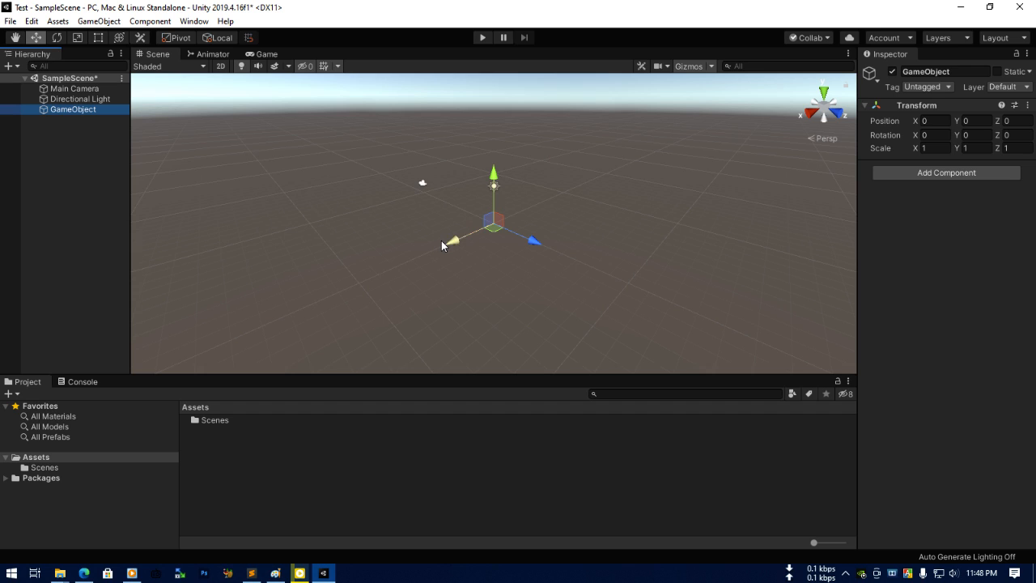
pyautogui.click(87, 194)
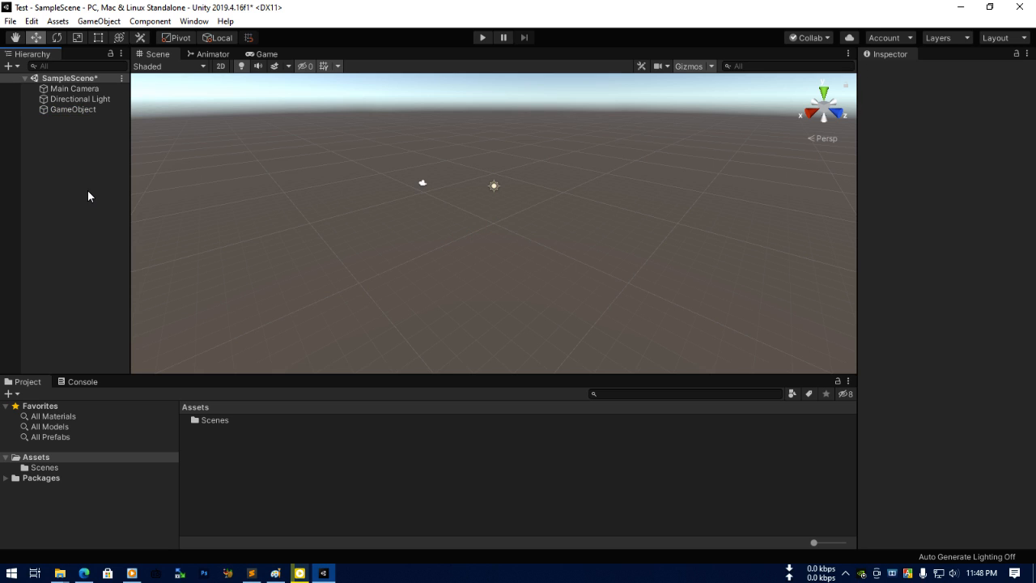
pyautogui.click(80, 108)
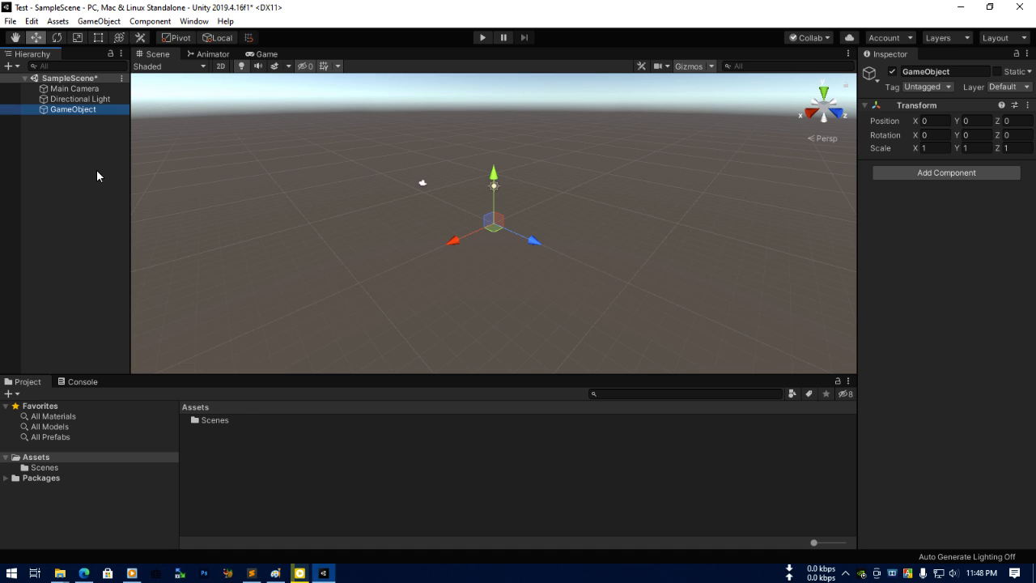
pyautogui.click(77, 141)
# Duplicate the empty game object, rename the copy GameObject, and clear the selection.
pyautogui.click(63, 109)
pyautogui.hotkey('ctrl', 'd')
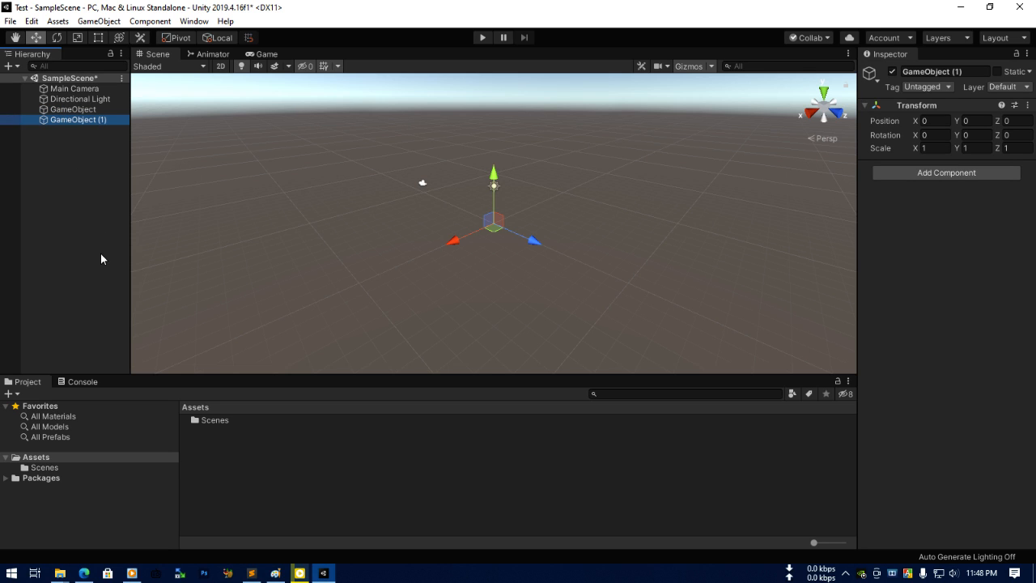
pyautogui.press('F2')
pyautogui.press('End')
pyautogui.press('BackSpace')
pyautogui.press('BackSpace')
pyautogui.press('BackSpace')
pyautogui.press('BackSpace')
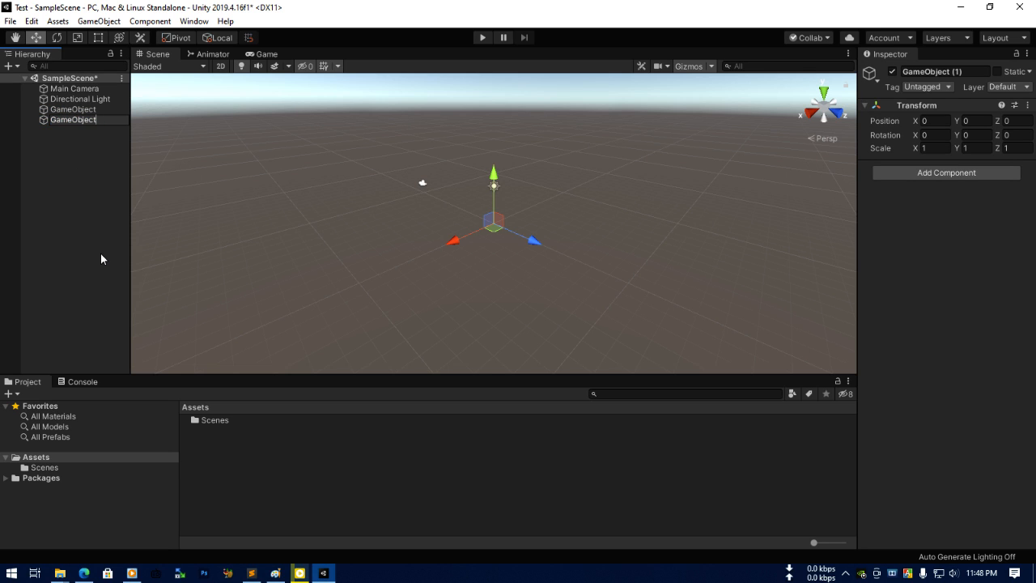
pyautogui.press('Return')
pyautogui.click(85, 127)
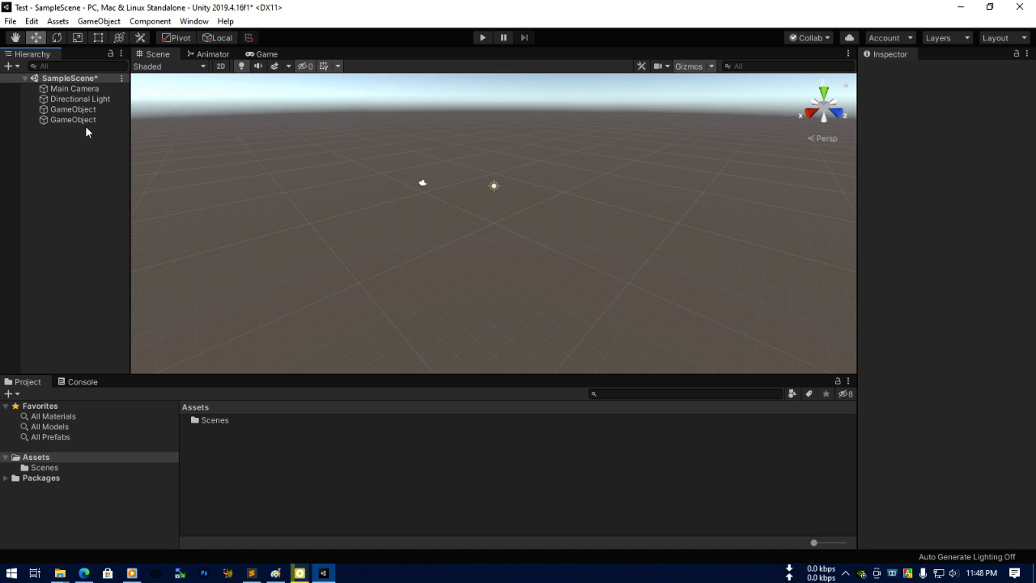
pyautogui.click(85, 118)
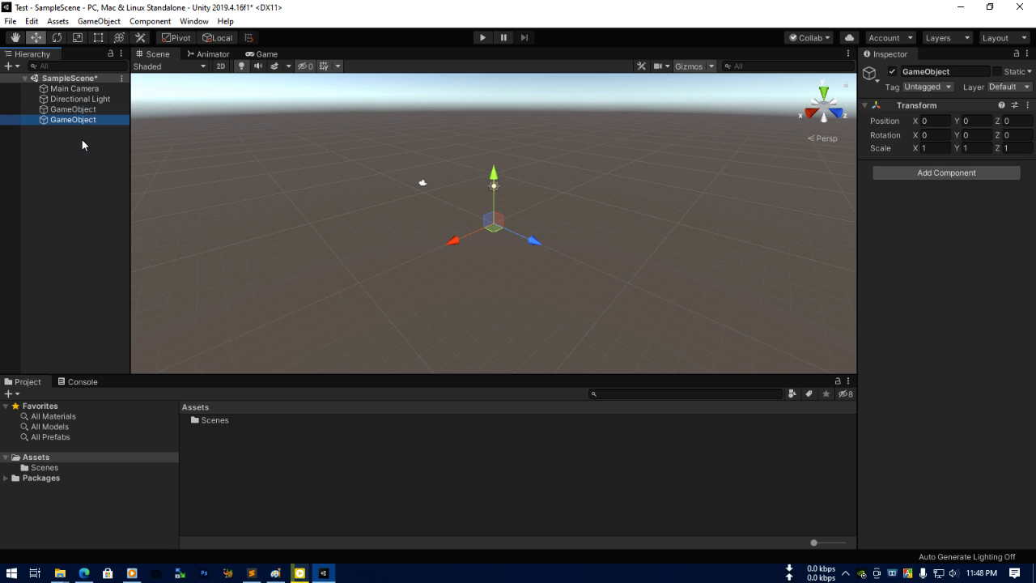
pyautogui.click(82, 145)
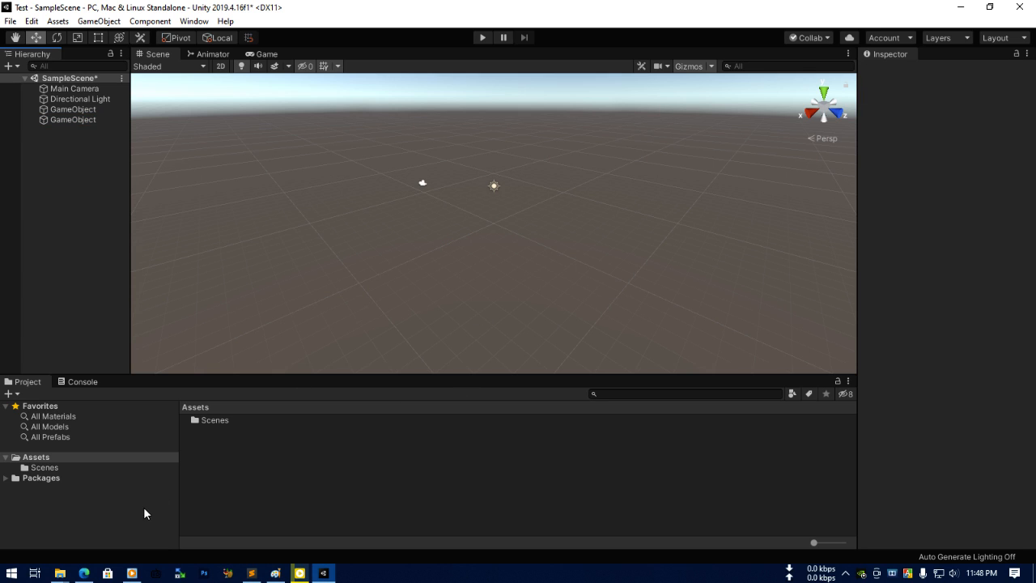
# Switch to File Explorer, view the Assets folder of the Test project in F:\Projects\Supernova Studios, and return to Unity.
pyautogui.moveTo(59, 572)
pyautogui.click(486, 522)
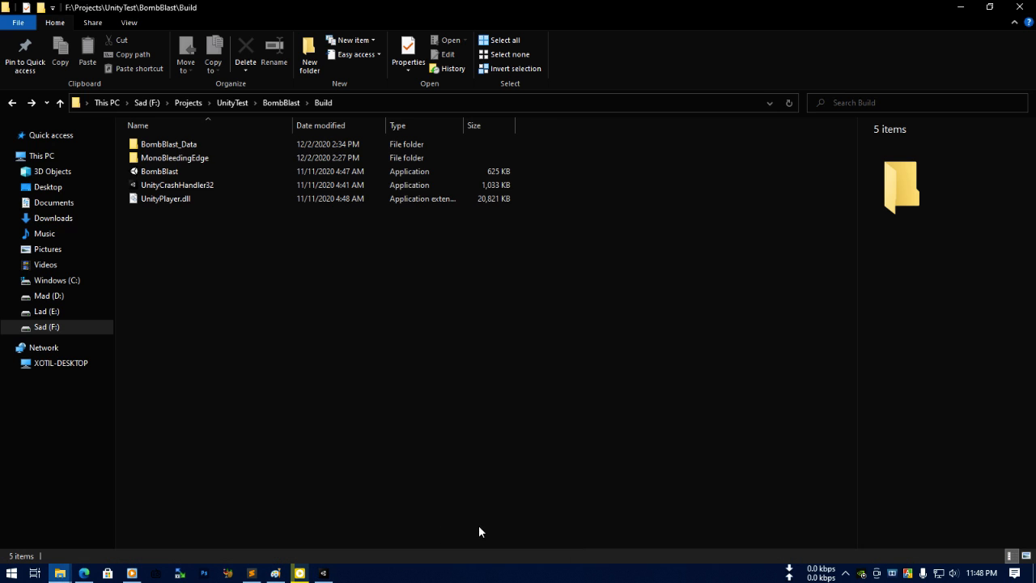
pyautogui.click(233, 102)
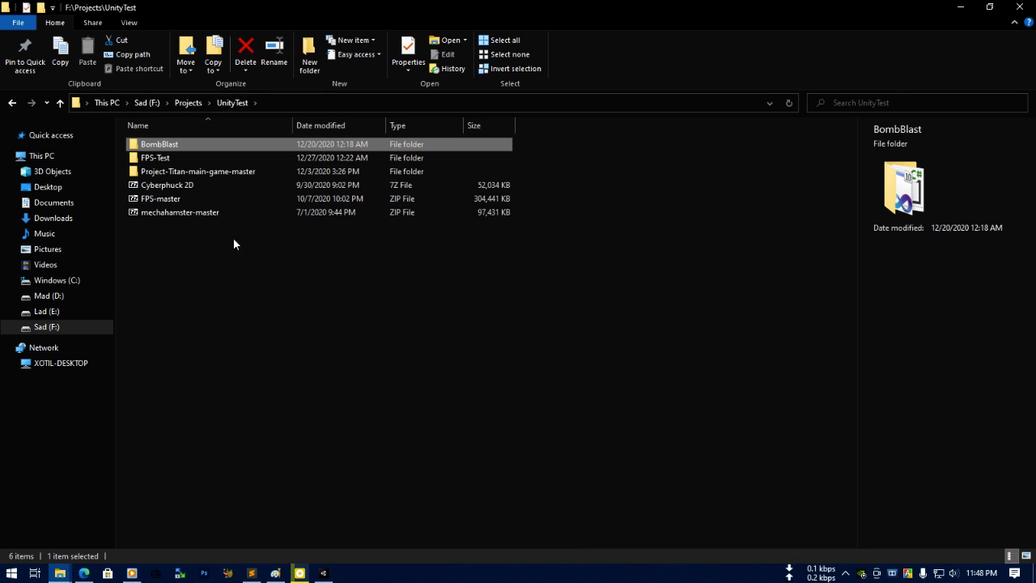
pyautogui.click(191, 103)
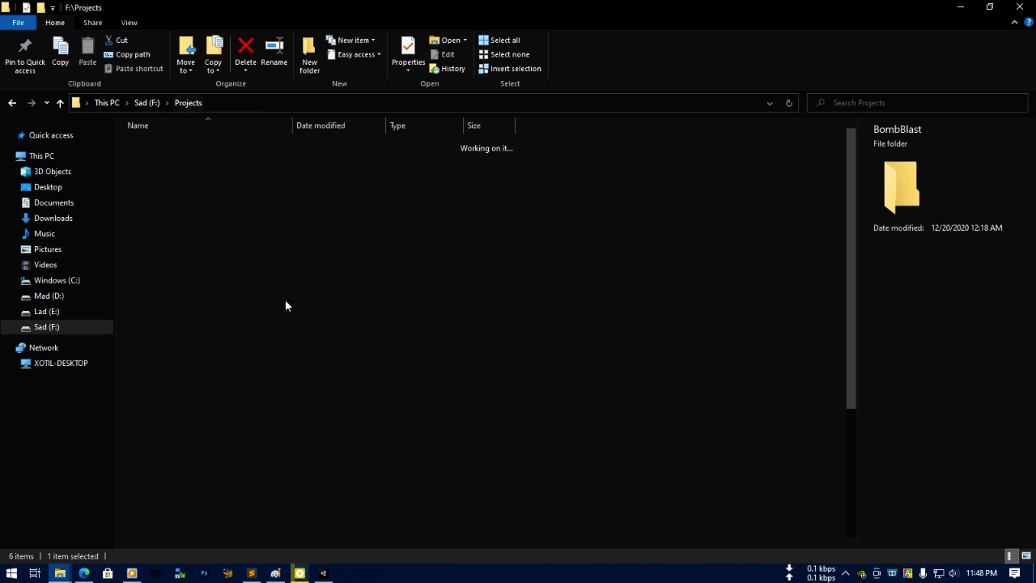
pyautogui.doubleClick(182, 432)
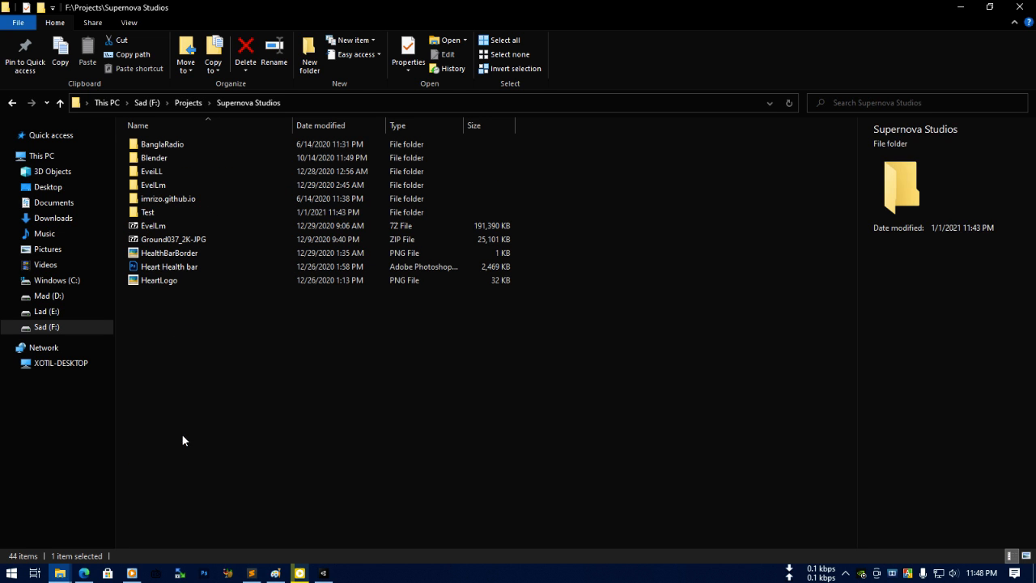
pyautogui.doubleClick(161, 216)
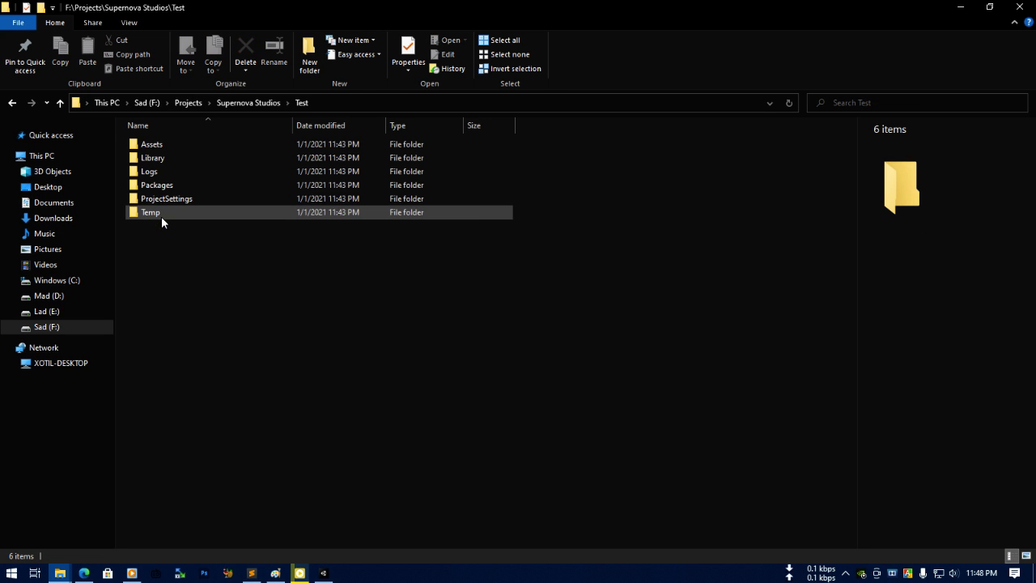
pyautogui.doubleClick(171, 145)
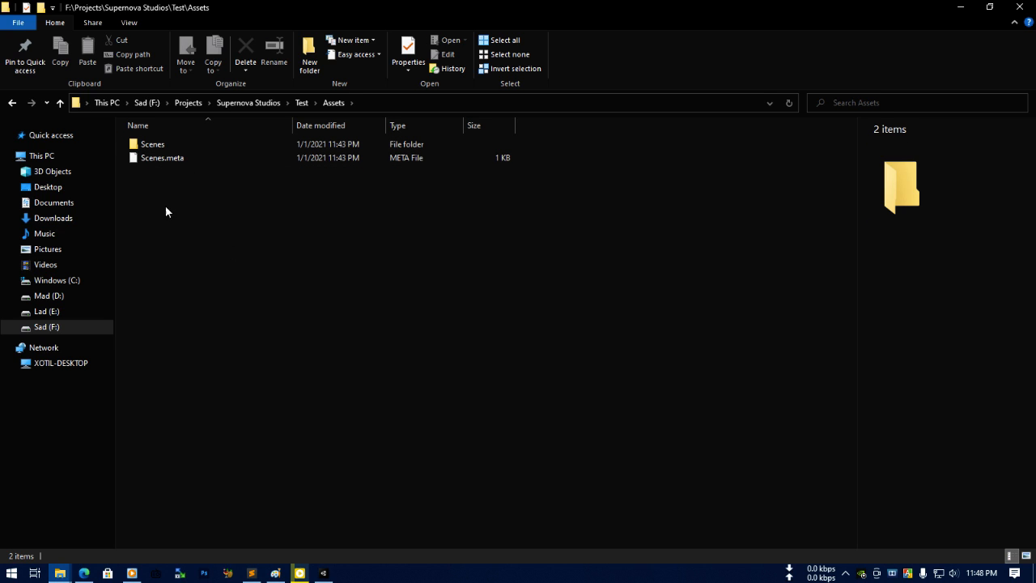
pyautogui.click(11, 104)
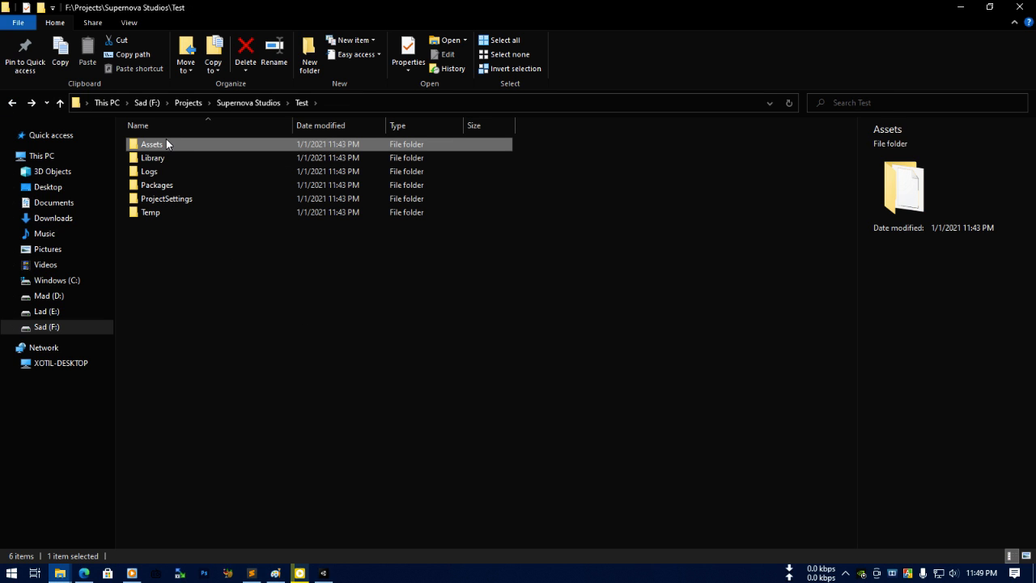
pyautogui.doubleClick(164, 143)
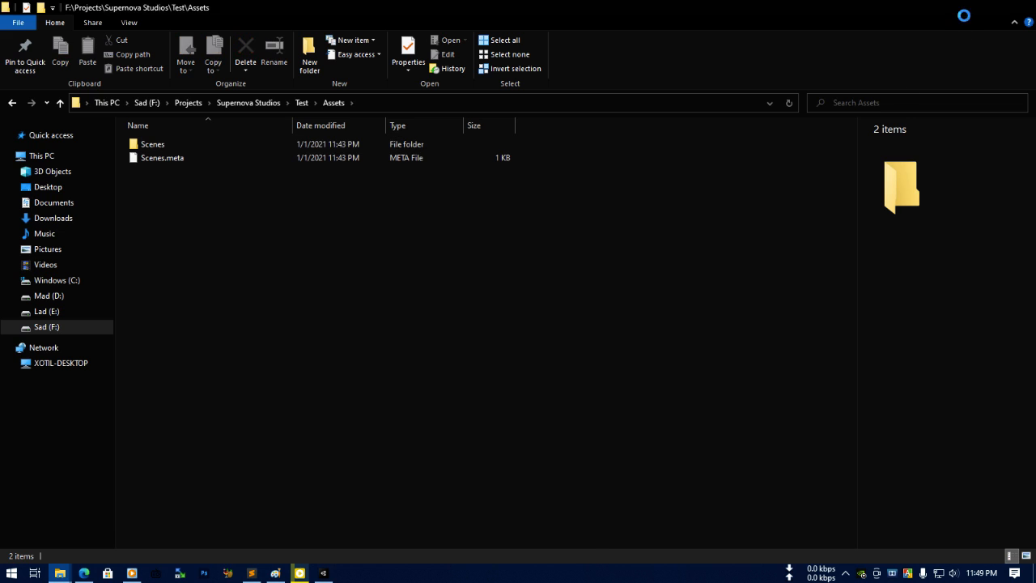
pyautogui.click(960, 9)
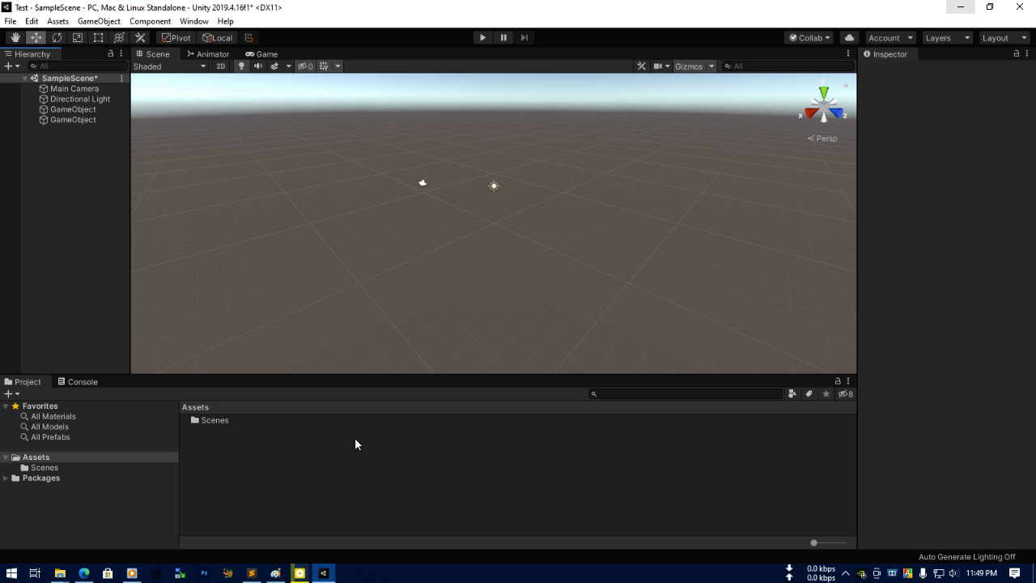
# Return to File Explorer and open the Test project's ProjectSettings folder to examine its files.
pyautogui.moveTo(59, 573)
pyautogui.click(467, 522)
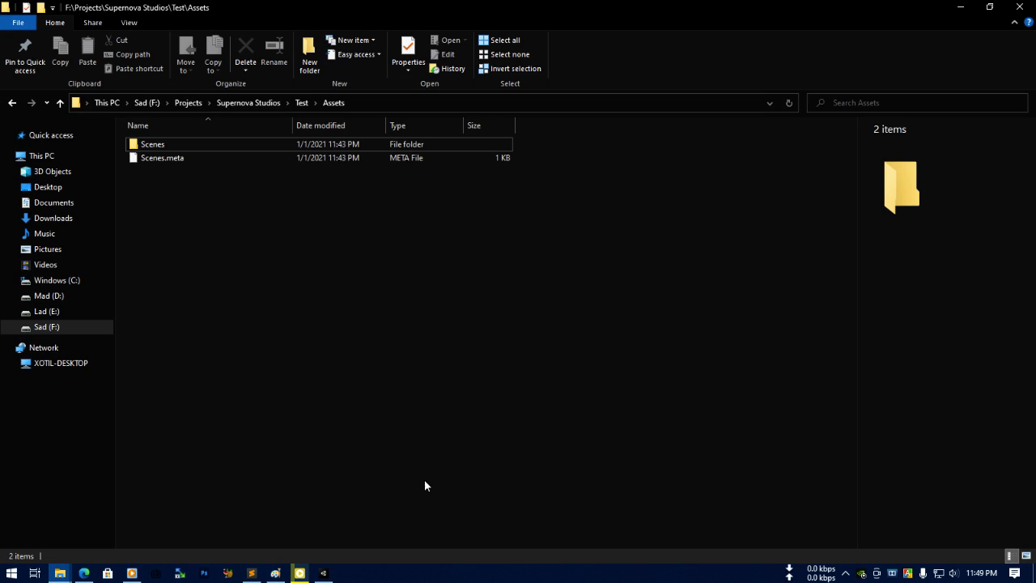
pyautogui.click(299, 102)
pyautogui.click(274, 103)
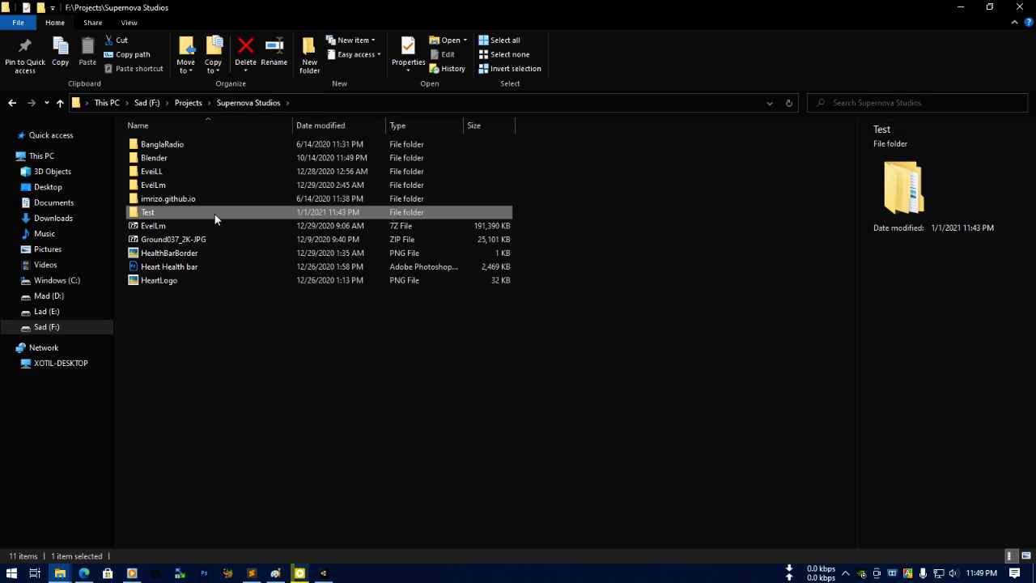
pyautogui.doubleClick(213, 210)
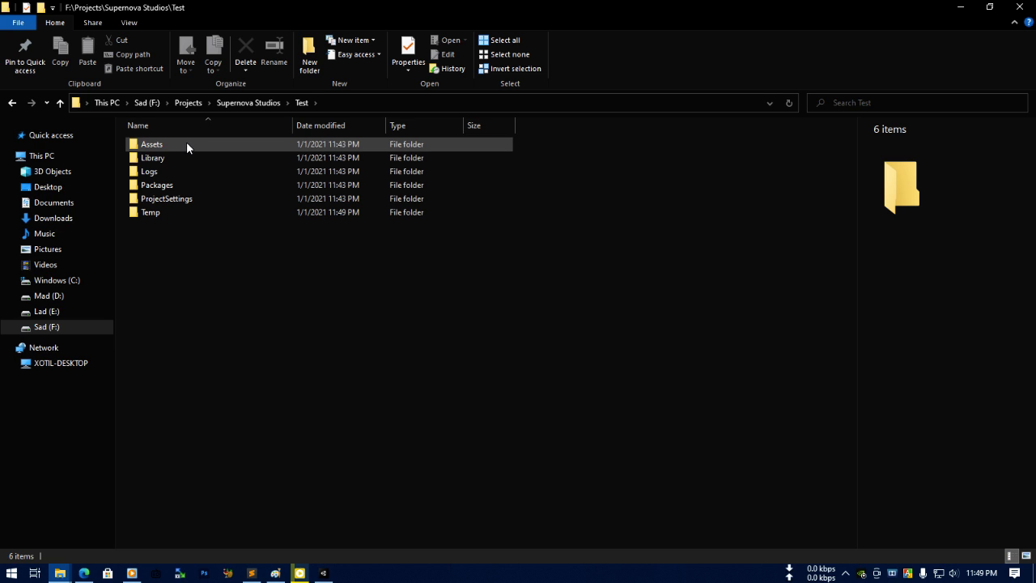
pyautogui.doubleClick(173, 199)
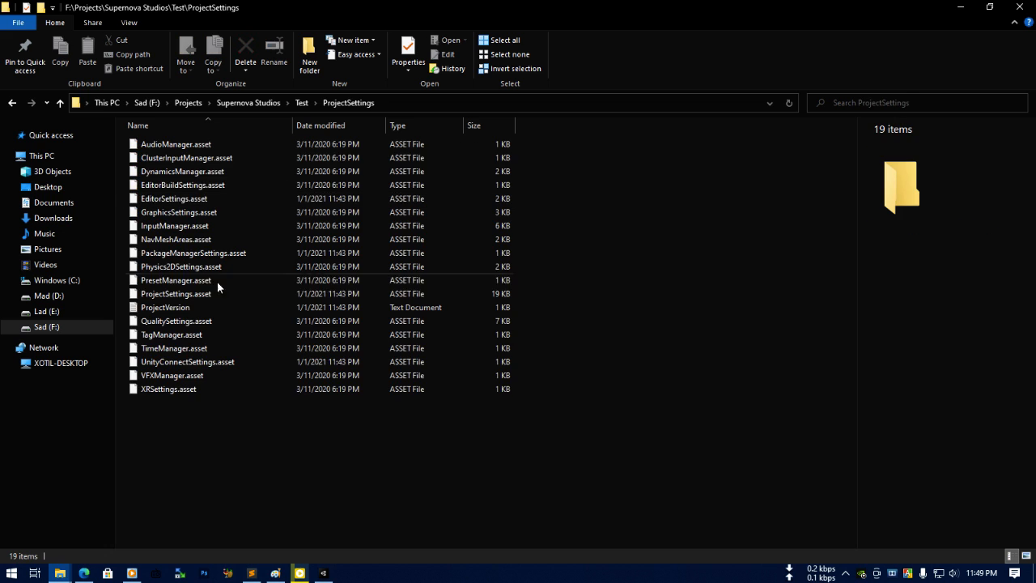
# Look inside the Test project's Library folder and its Assets folder in File Explorer.
pyautogui.click(12, 103)
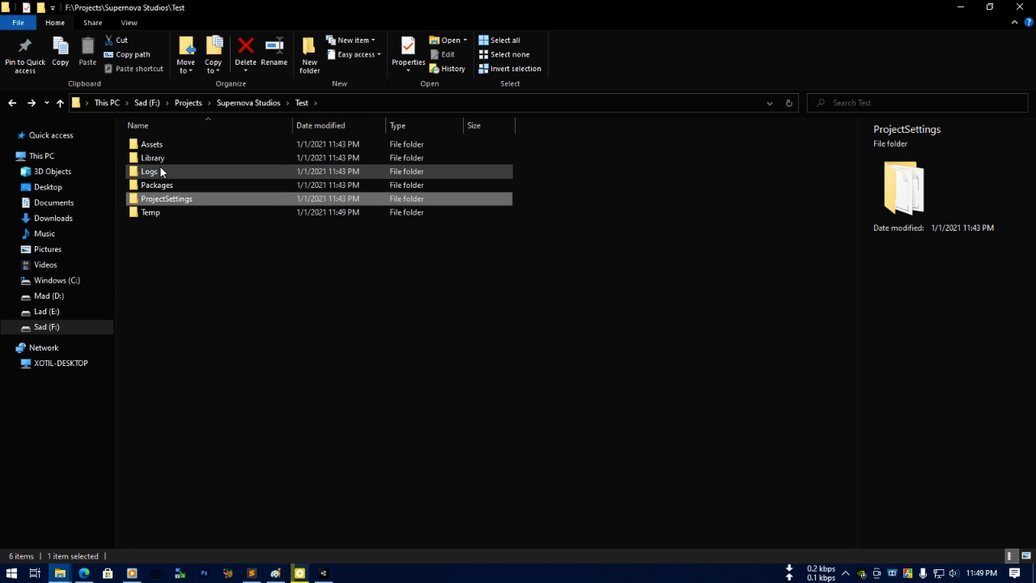
pyautogui.doubleClick(170, 156)
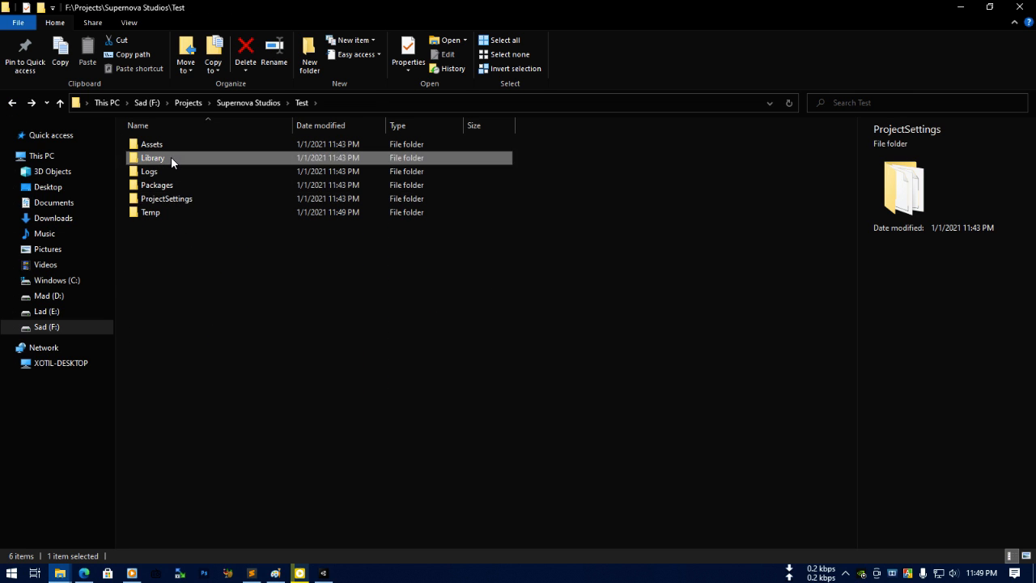
pyautogui.click(12, 103)
pyautogui.doubleClick(242, 147)
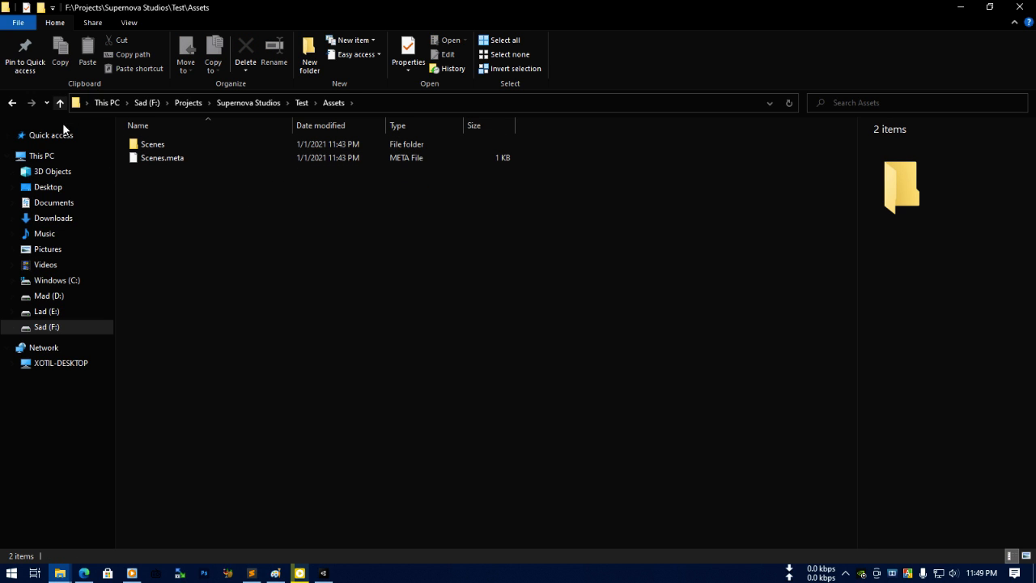
pyautogui.click(13, 104)
pyautogui.hotkey('alt', 'Right')
# Compare the Assets contents shown in Unity with the Assets folder in File Explorer, and return to Unity.
pyautogui.click(963, 7)
pyautogui.click(283, 463)
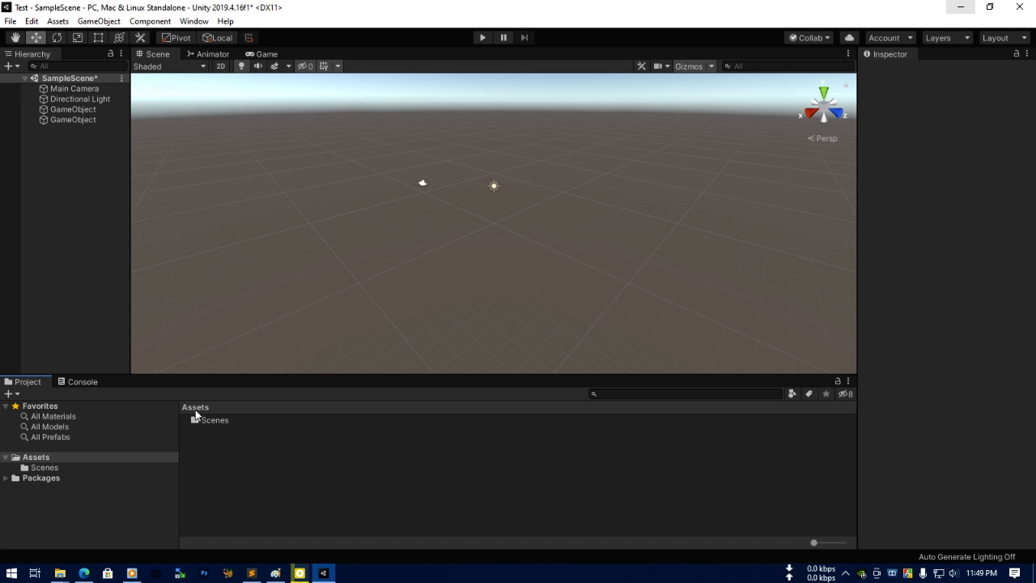
pyautogui.click(60, 573)
pyautogui.click(493, 540)
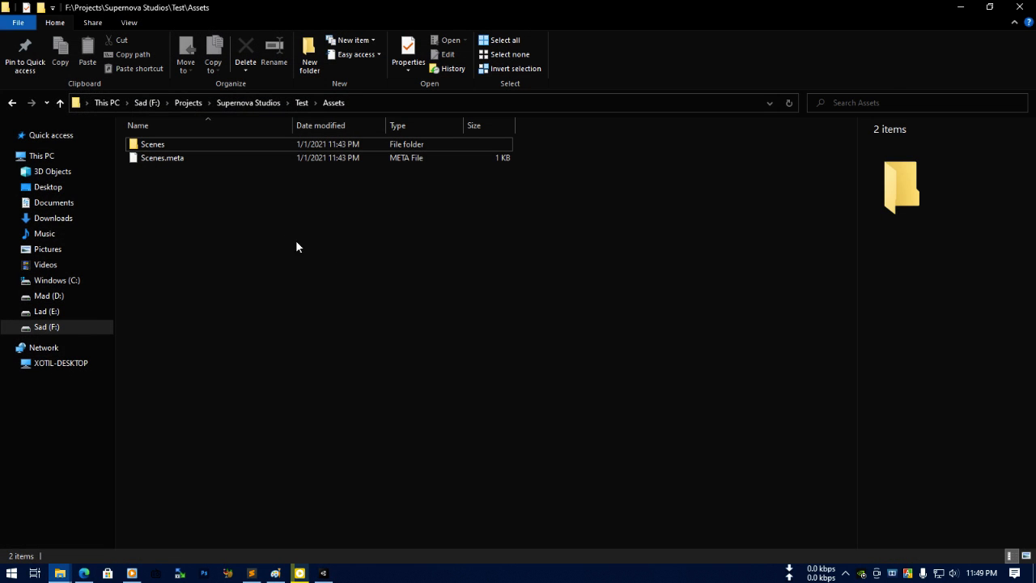
pyautogui.click(955, 7)
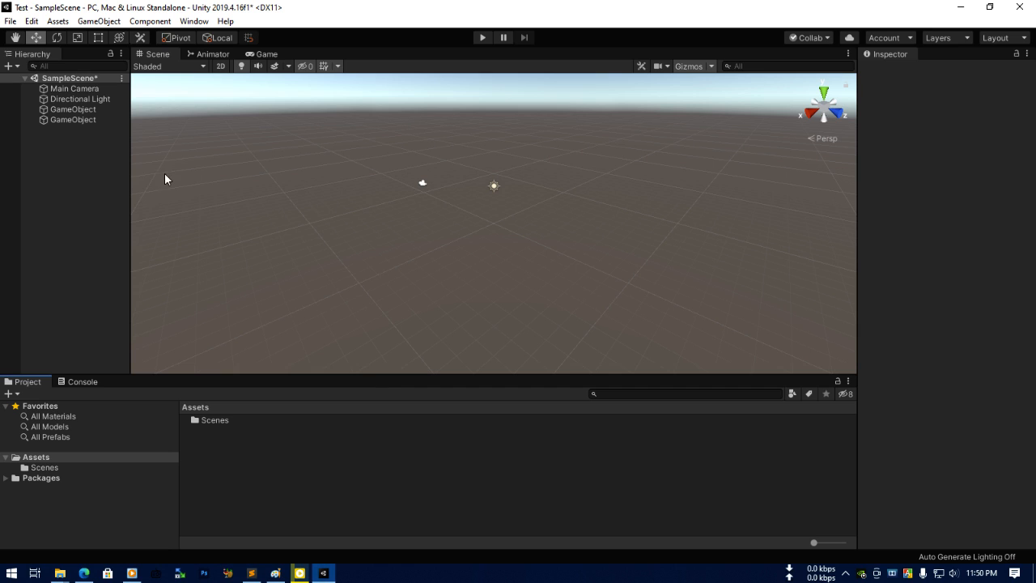
# Delete both empty GameObject entries from SampleScene.
pyautogui.click(74, 123)
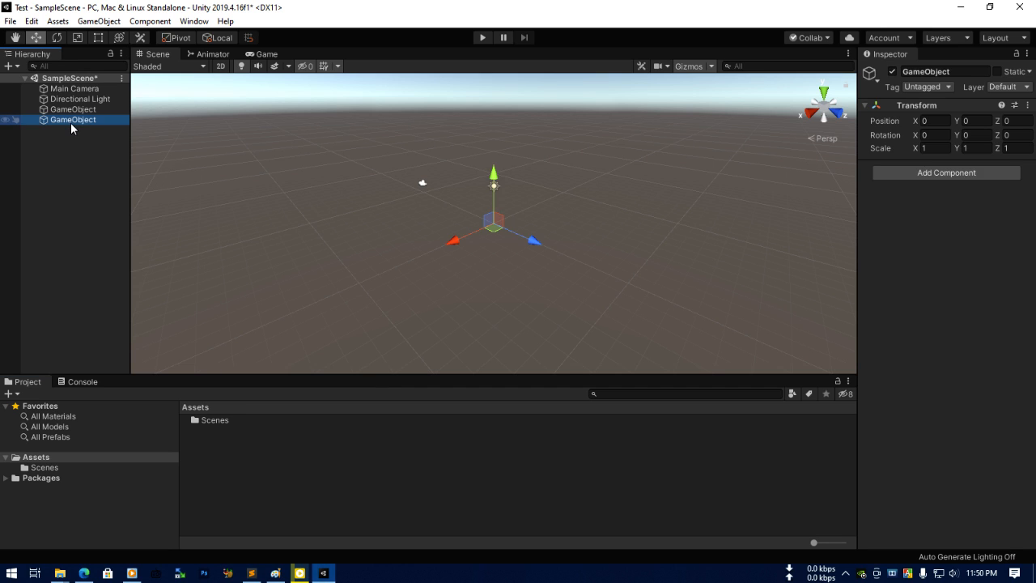
pyautogui.press('Delete')
pyautogui.click(68, 109)
pyautogui.press('Delete')
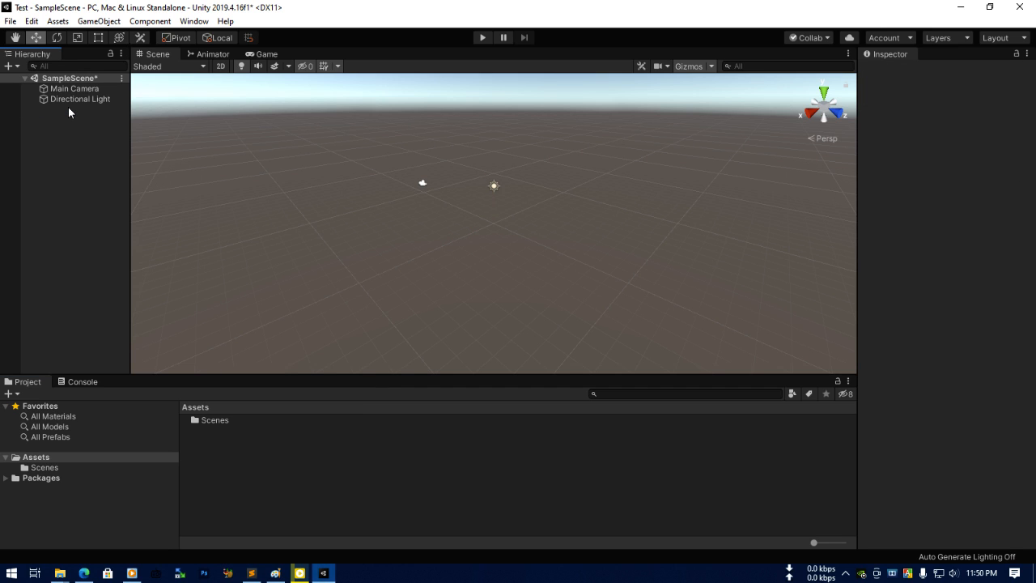
# Open SampleScene from the project's Scenes folder, saving the scene's pending changes.
pyautogui.doubleClick(216, 420)
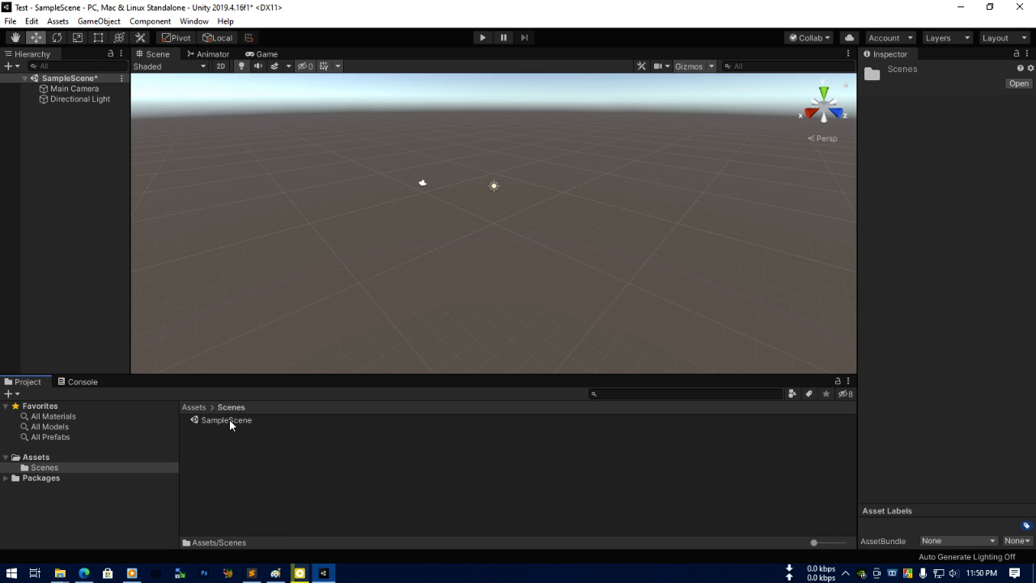
pyautogui.doubleClick(229, 420)
pyautogui.click(512, 315)
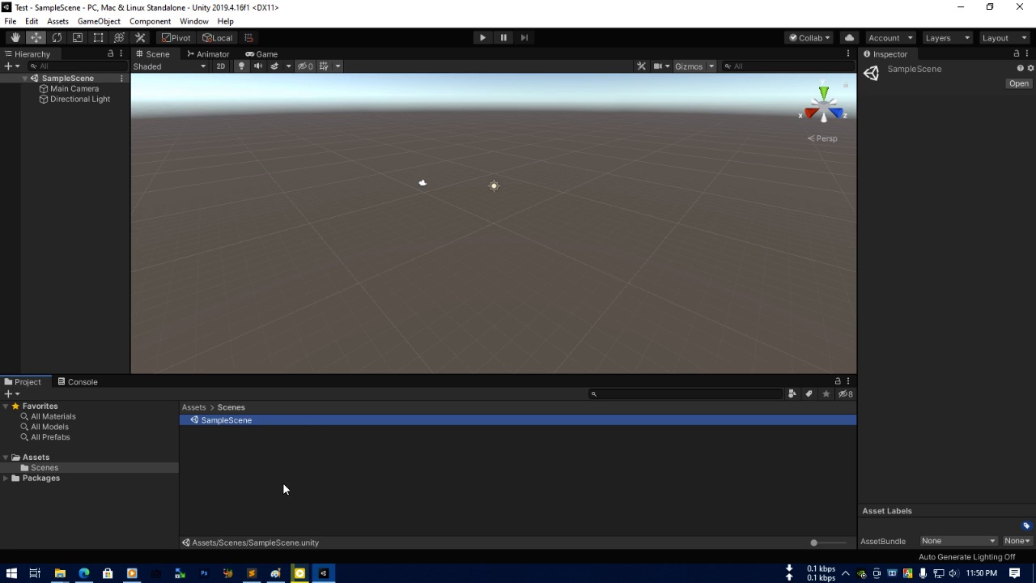
# Delete the SampleScene asset from the Scenes folder and go back to the Assets folder.
pyautogui.click(233, 483)
pyautogui.click(236, 424)
pyautogui.press('Delete')
pyautogui.press('Return')
pyautogui.click(191, 408)
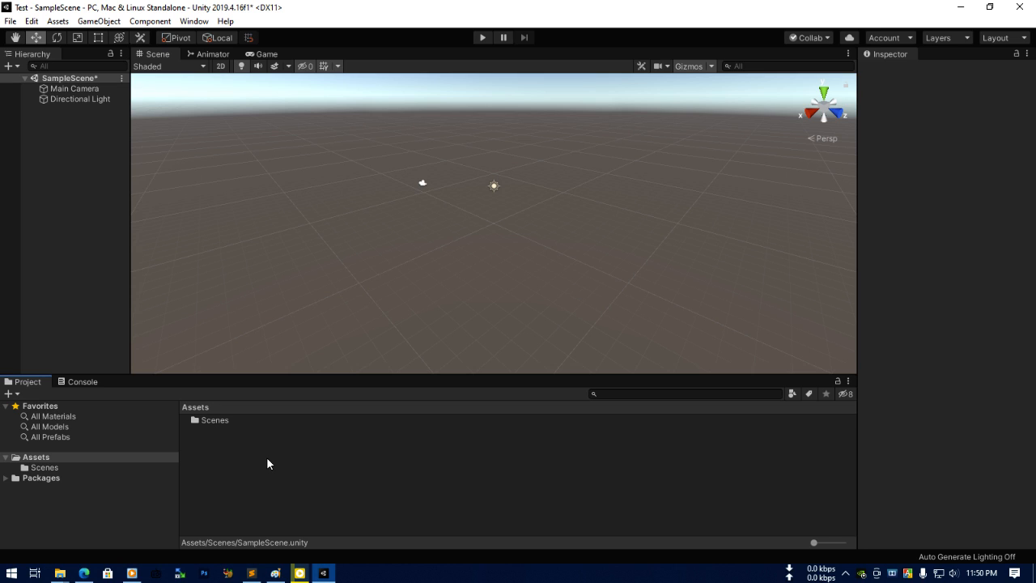
# Create a new folder with the default name inside the project's Scenes folder.
pyautogui.doubleClick(214, 420)
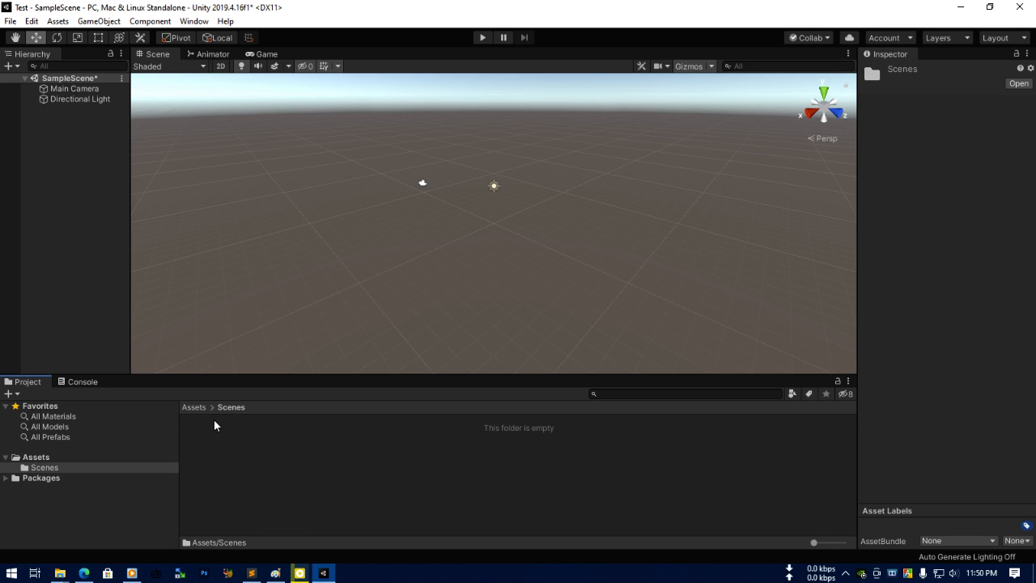
pyautogui.click(196, 407)
pyautogui.doubleClick(221, 419)
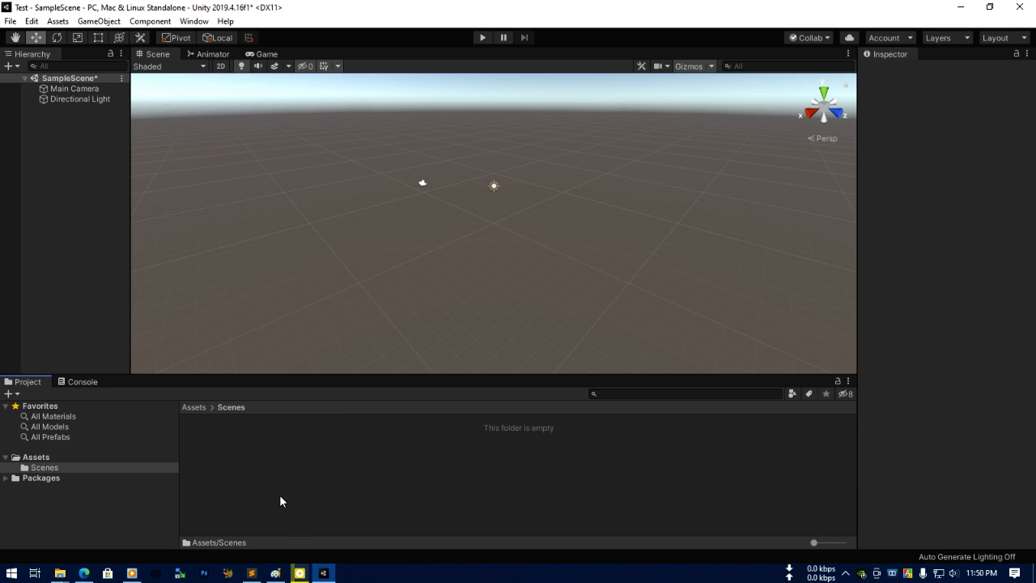
pyautogui.rightClick(279, 494)
pyautogui.moveTo(435, 182)
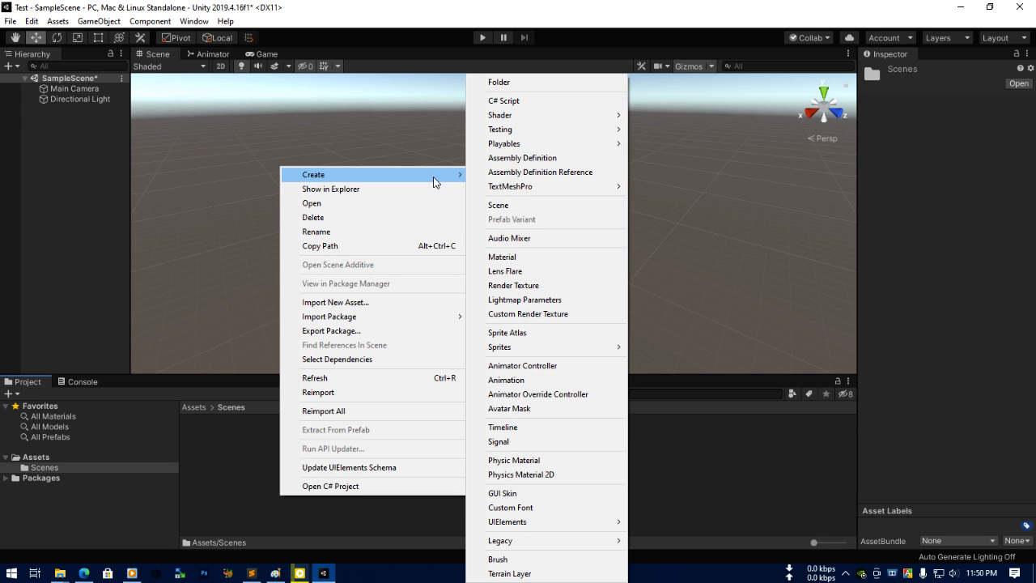
pyautogui.click(550, 85)
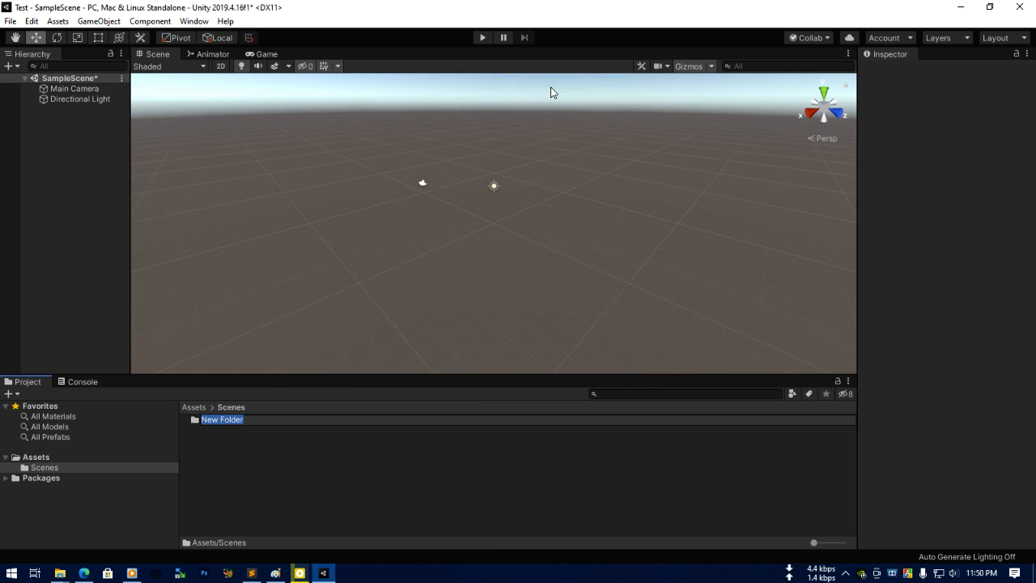
pyautogui.click(255, 438)
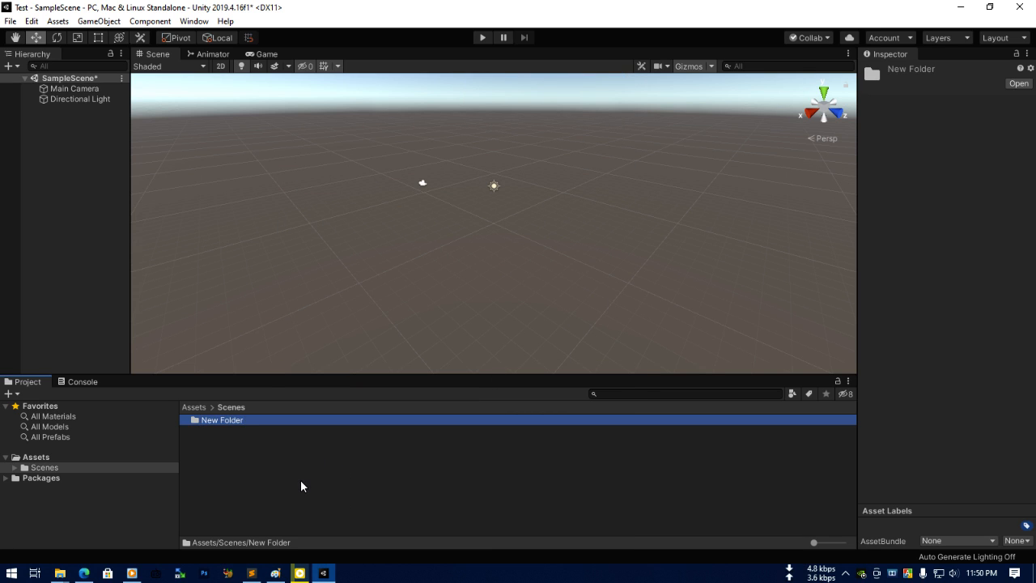
# Delete the newly made folder from the Scenes folder.
pyautogui.click(300, 484)
pyautogui.click(263, 421)
pyautogui.press('Delete')
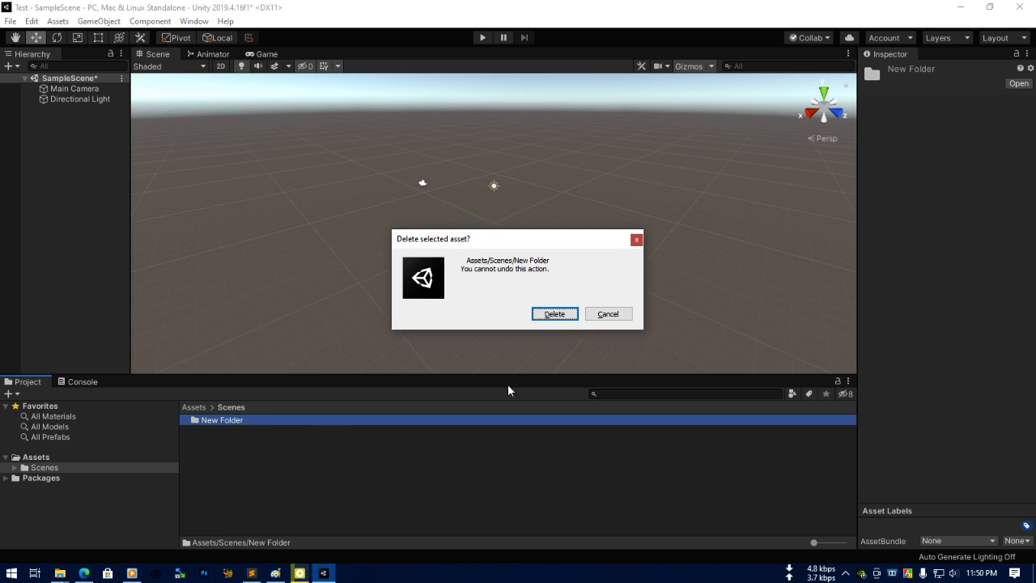
pyautogui.click(554, 314)
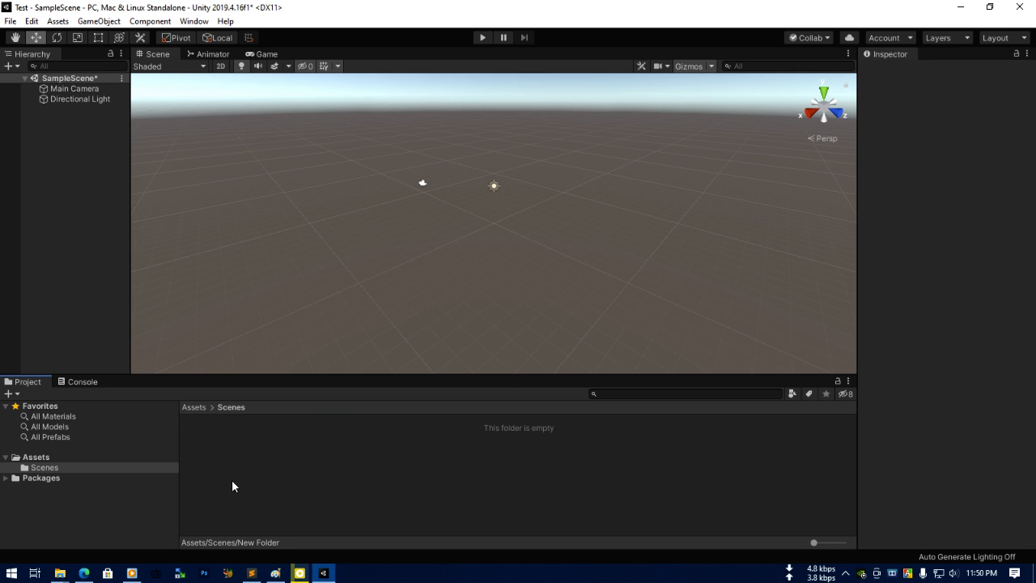
# Reveal the Scenes folder in File Explorer and return to Unity.
pyautogui.click(11, 21)
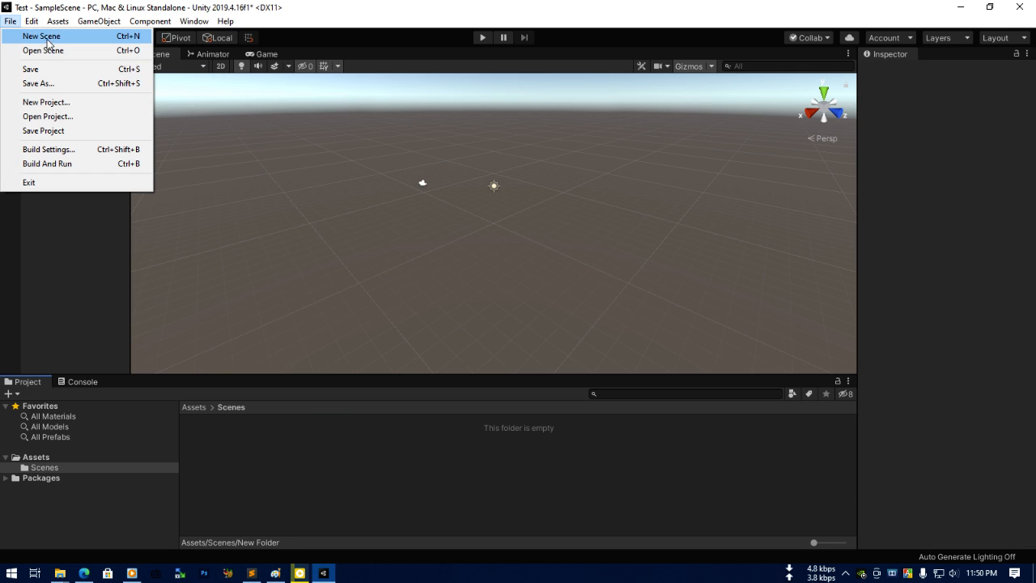
pyautogui.click(252, 497)
pyautogui.rightClick(251, 496)
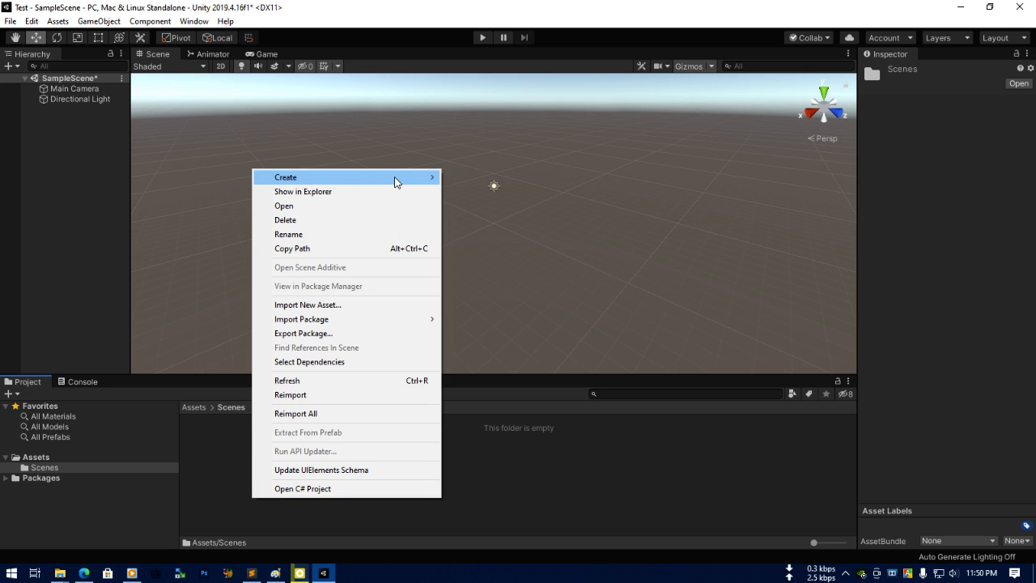
pyautogui.click(375, 191)
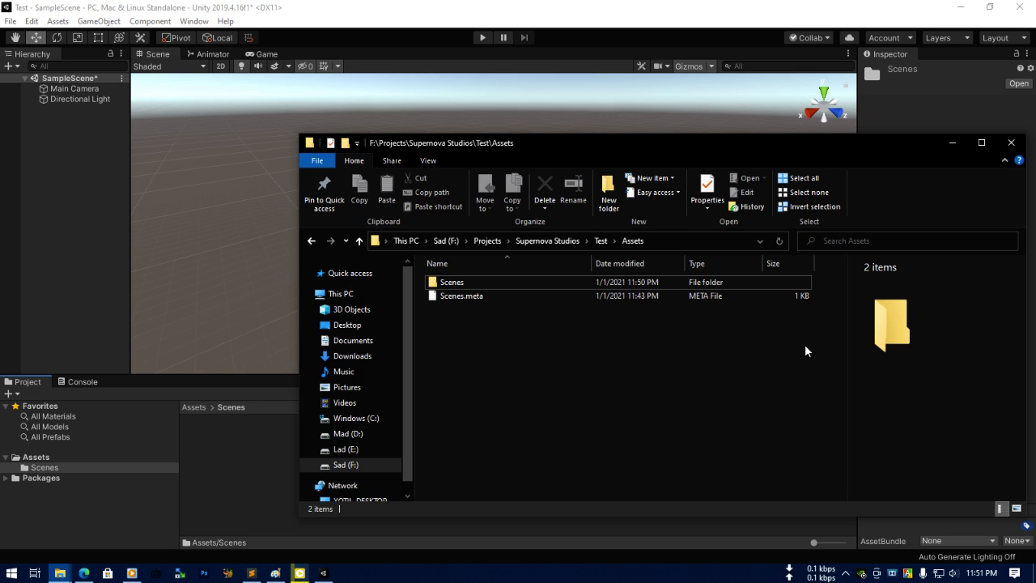
pyautogui.click(952, 143)
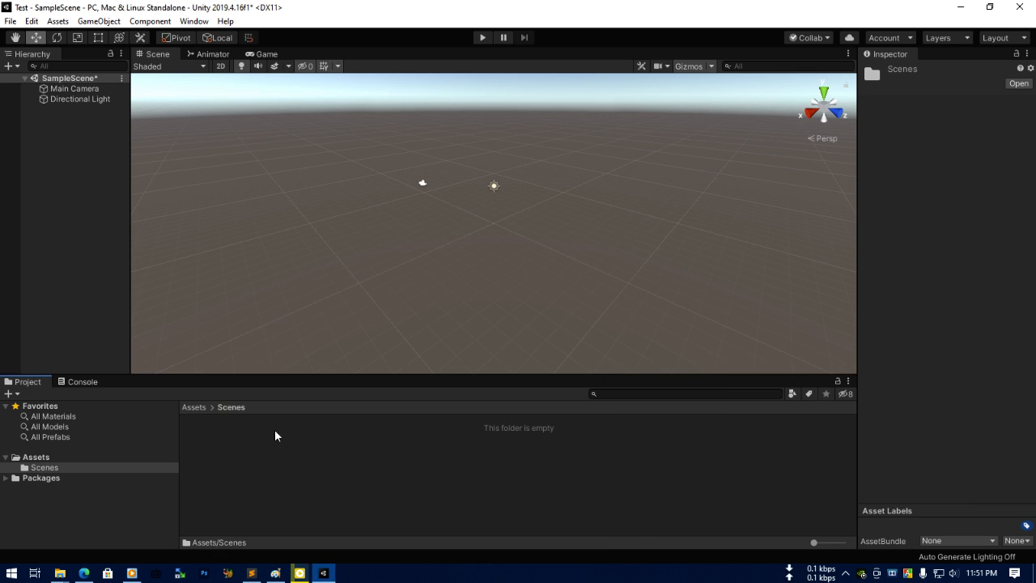
# Create a folder named Script directly inside the project's Assets folder.
pyautogui.click(194, 407)
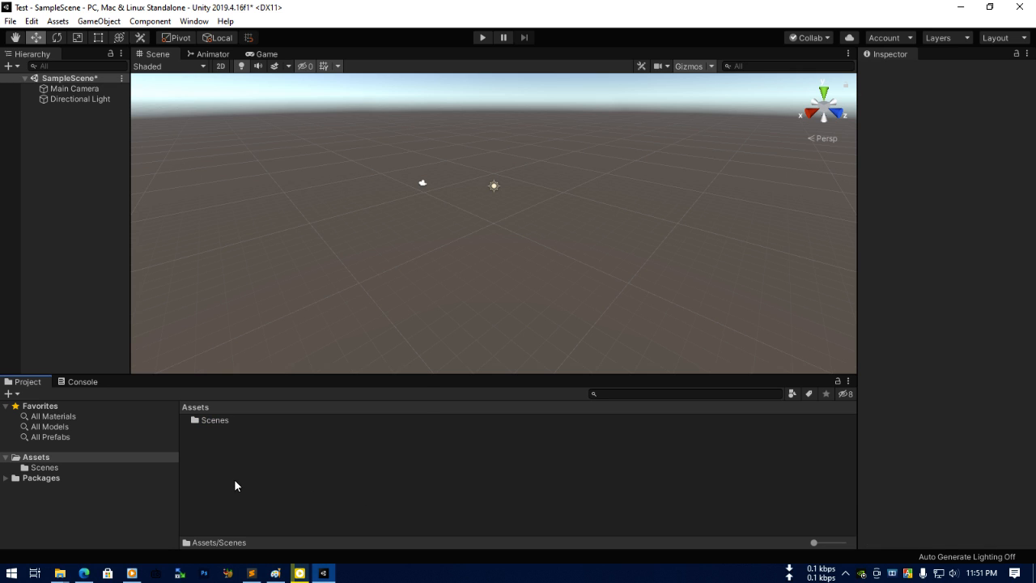
pyautogui.rightClick(234, 480)
pyautogui.moveTo(385, 167)
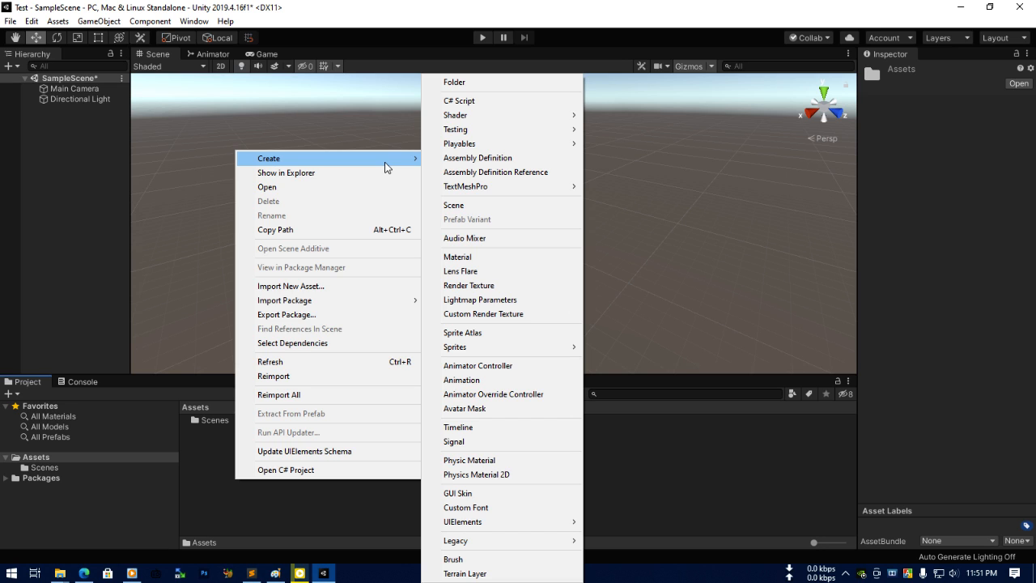
pyautogui.click(495, 84)
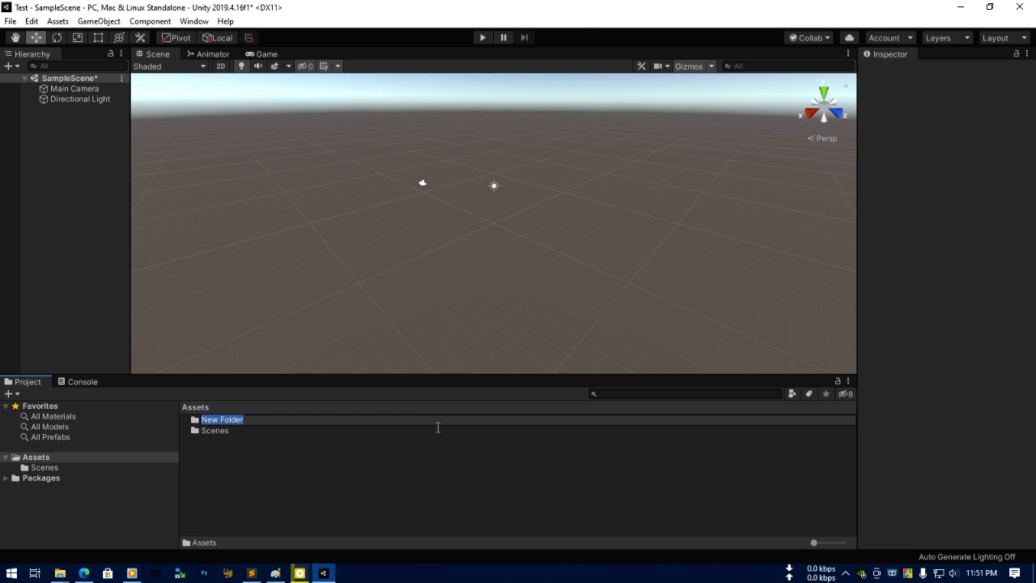
pyautogui.write('Script')
pyautogui.press('Return')
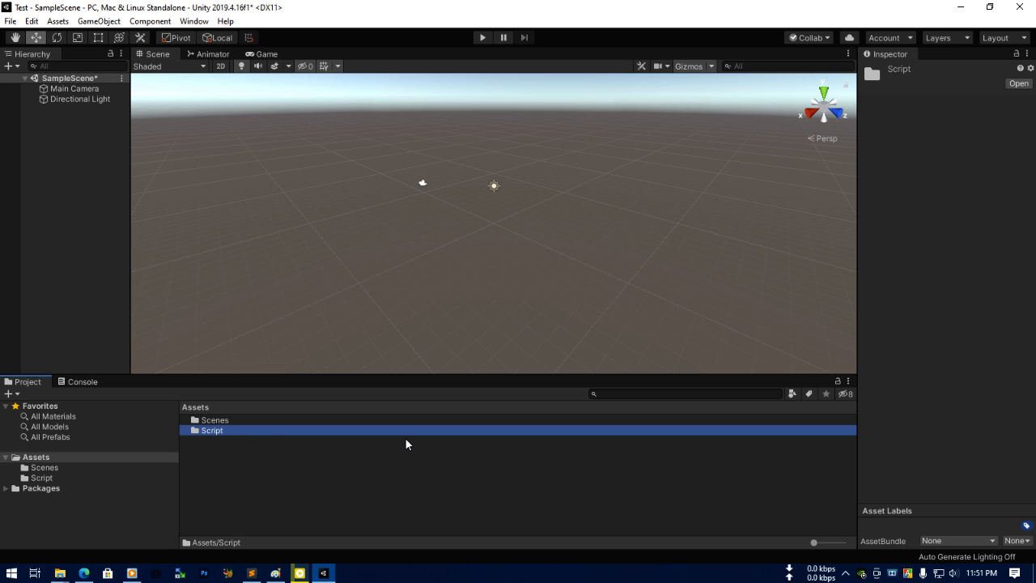
# Save SampleScene and create a new default scene.
pyautogui.click(286, 469)
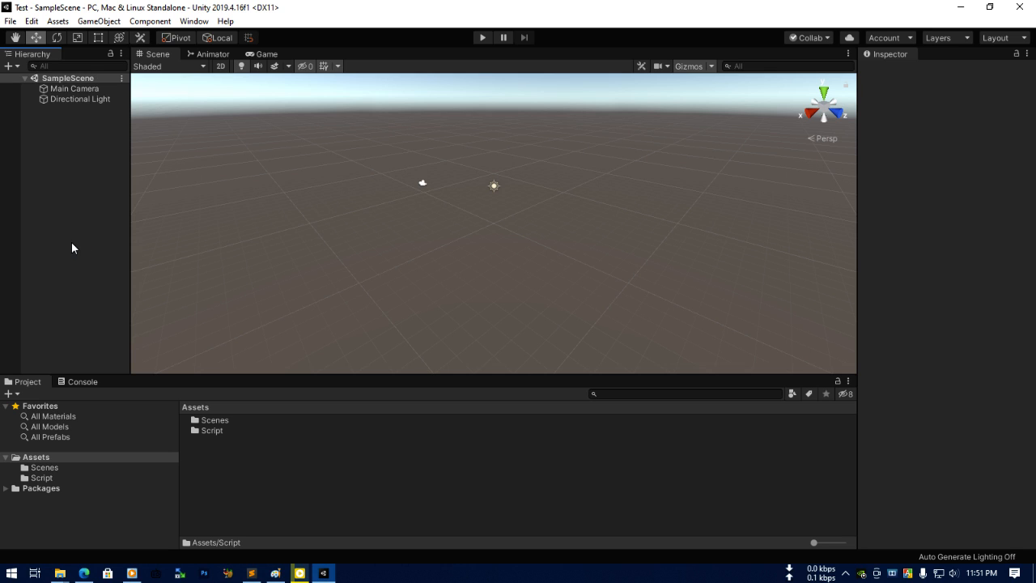
pyautogui.click(12, 23)
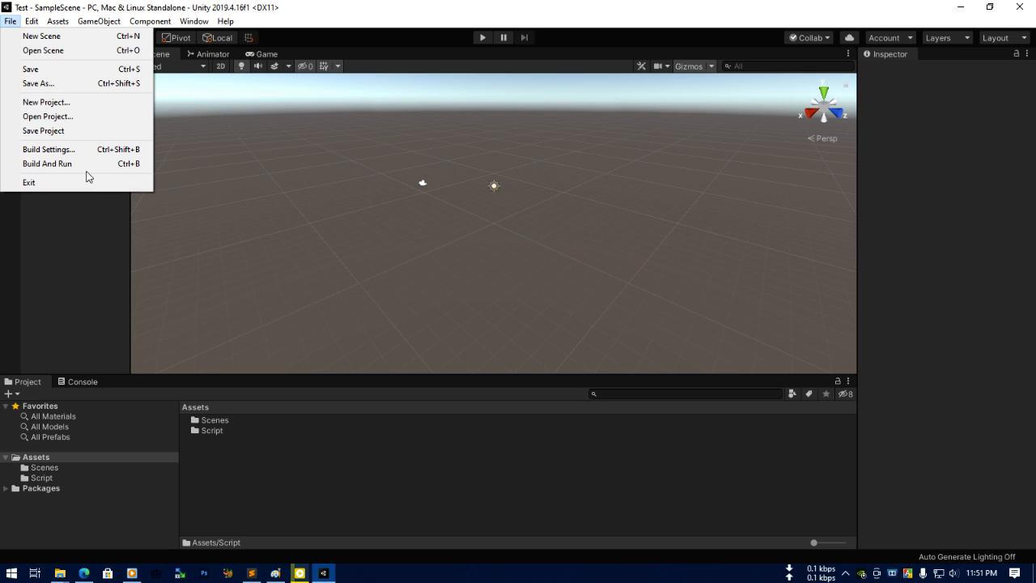
pyautogui.click(63, 36)
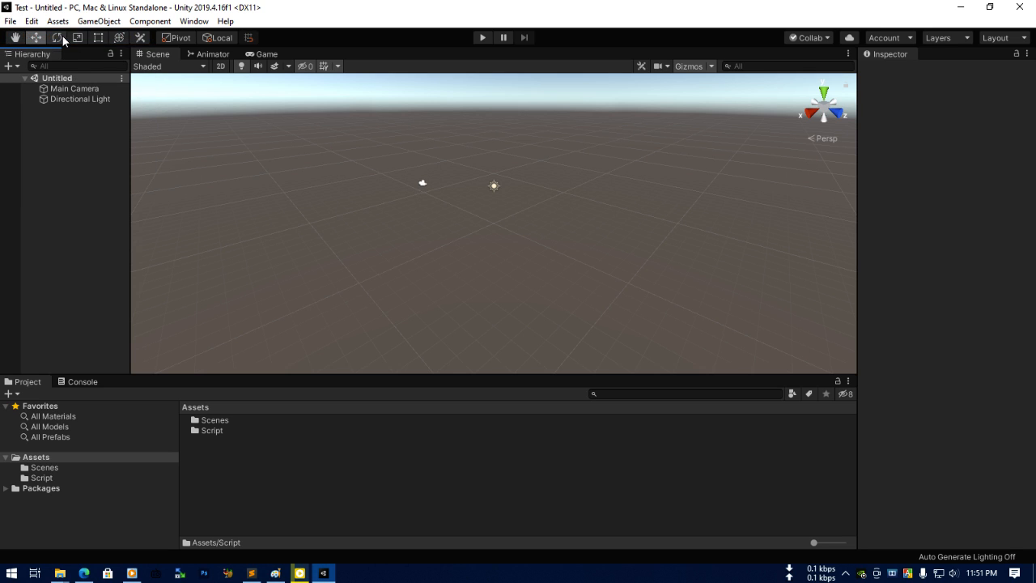
pyautogui.click(10, 25)
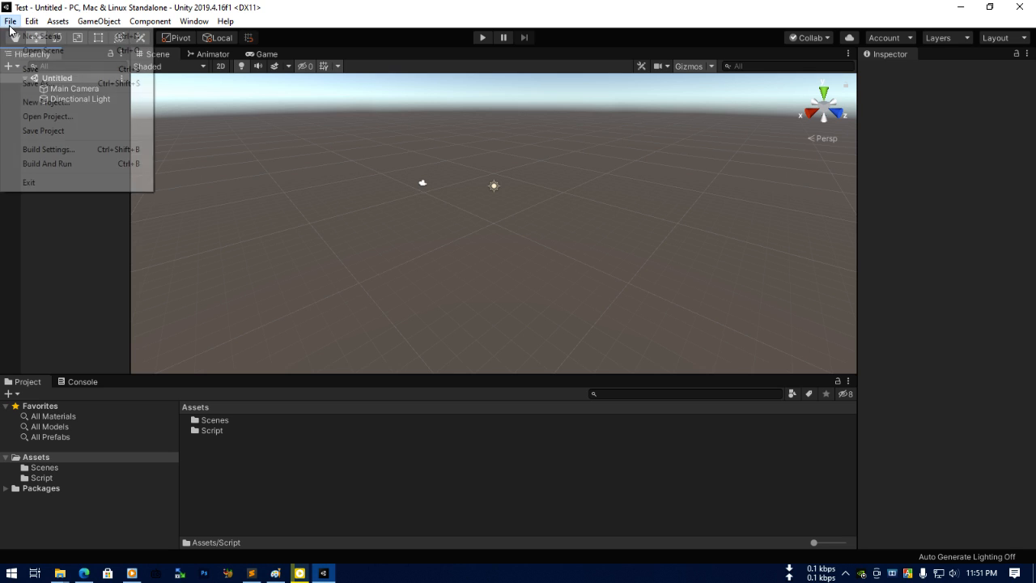
pyautogui.click(46, 36)
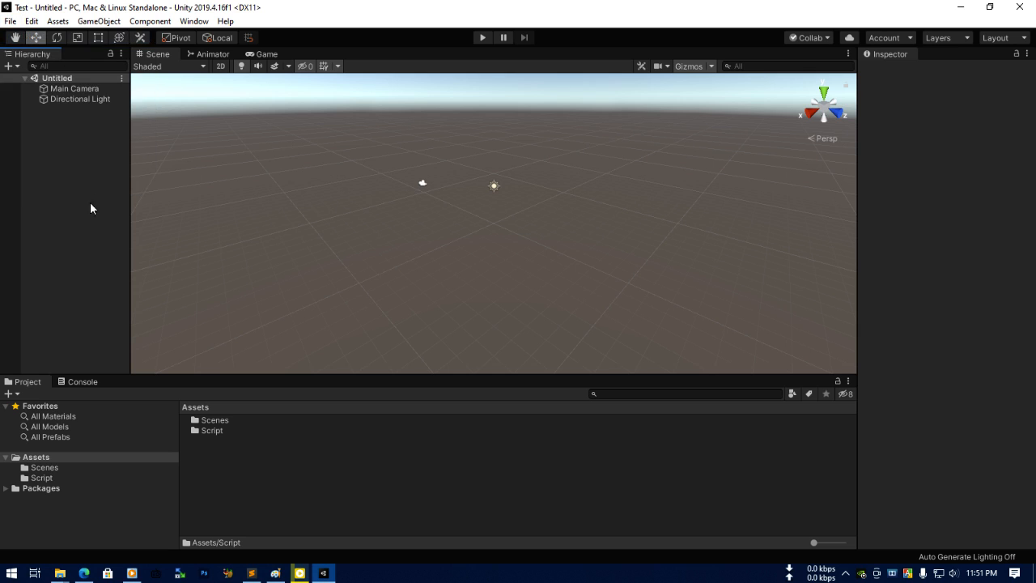
pyautogui.click(60, 78)
# Rename the SampleScene asset in the Scenes folder to LevelOne.
pyautogui.doubleClick(209, 421)
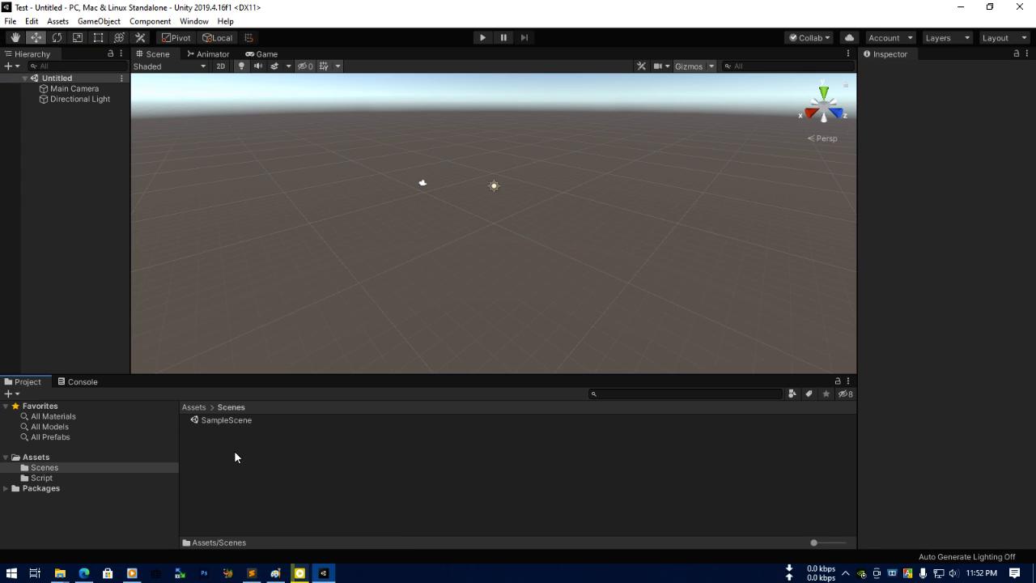
pyautogui.click(224, 420)
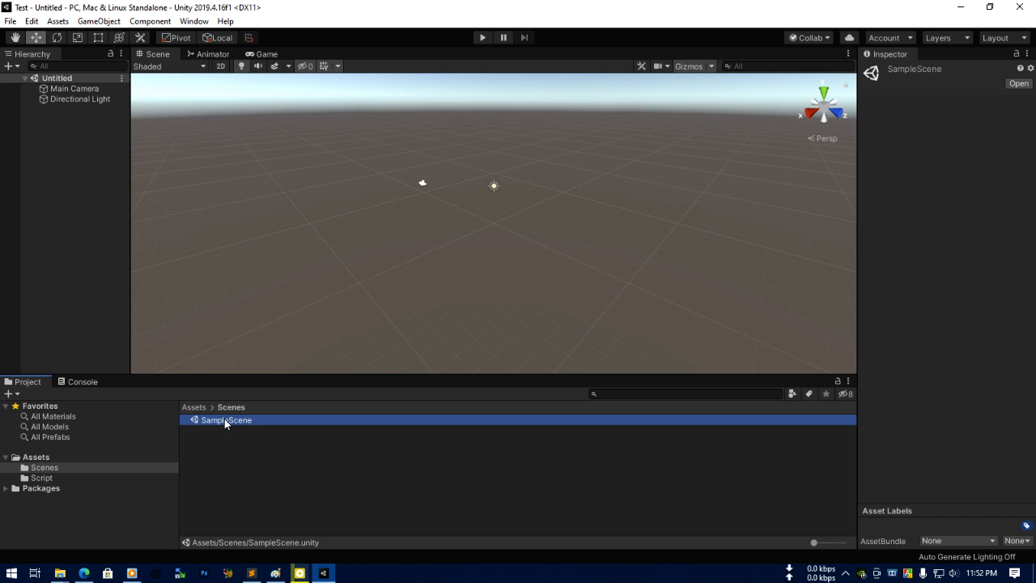
pyautogui.click(224, 418)
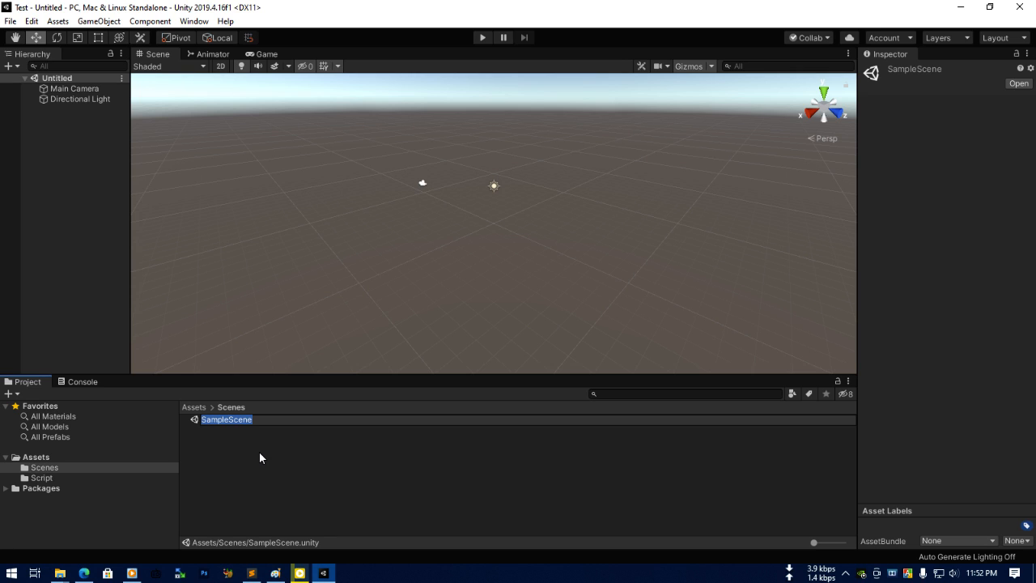
pyautogui.write('LevelOne')
pyautogui.press('Return')
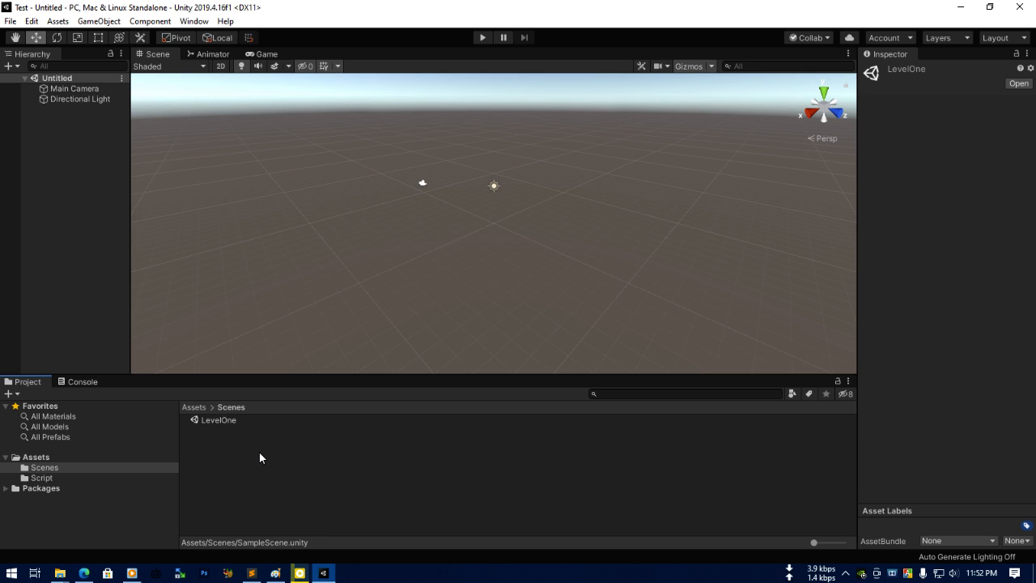
# Open the LevelOne scene from the Scenes folder and create a new default scene.
pyautogui.doubleClick(224, 421)
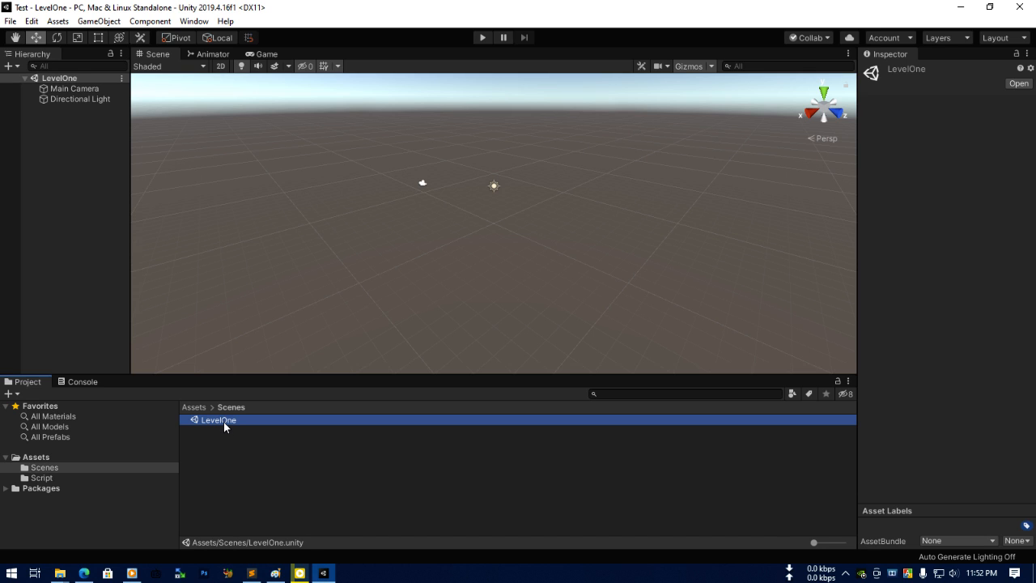
pyautogui.click(240, 455)
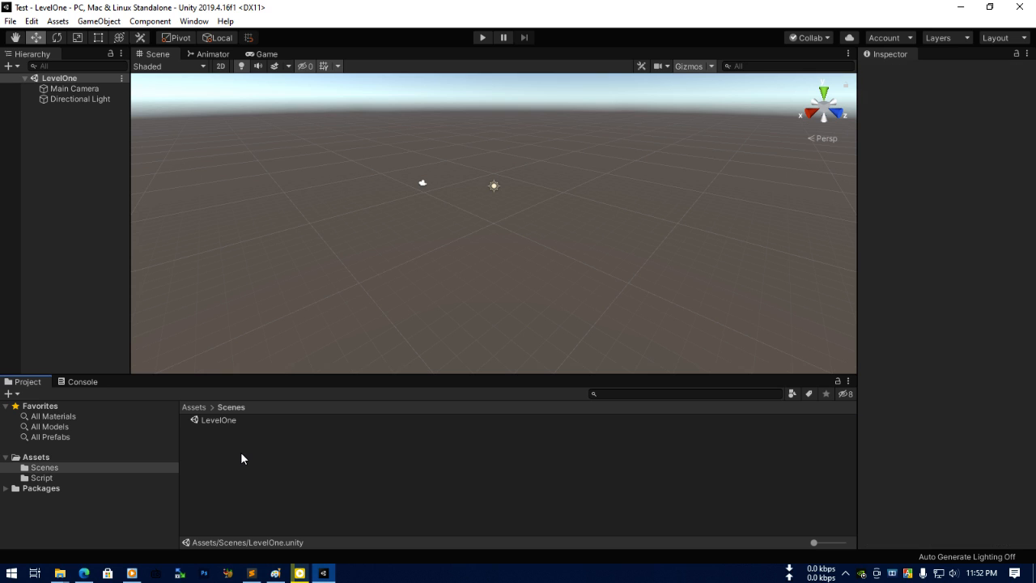
pyautogui.click(11, 21)
pyautogui.moveTo(31, 21)
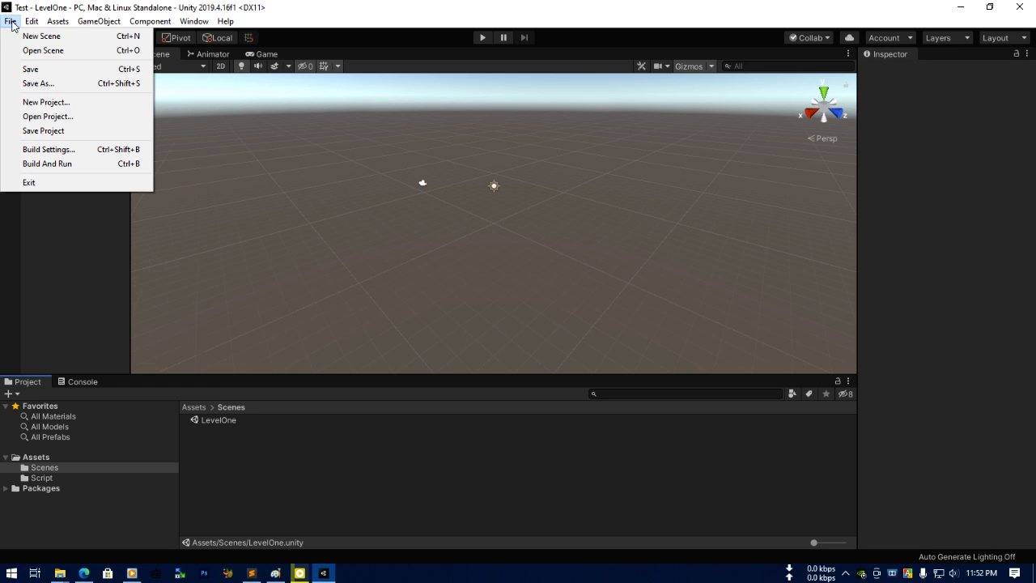
pyautogui.click(33, 35)
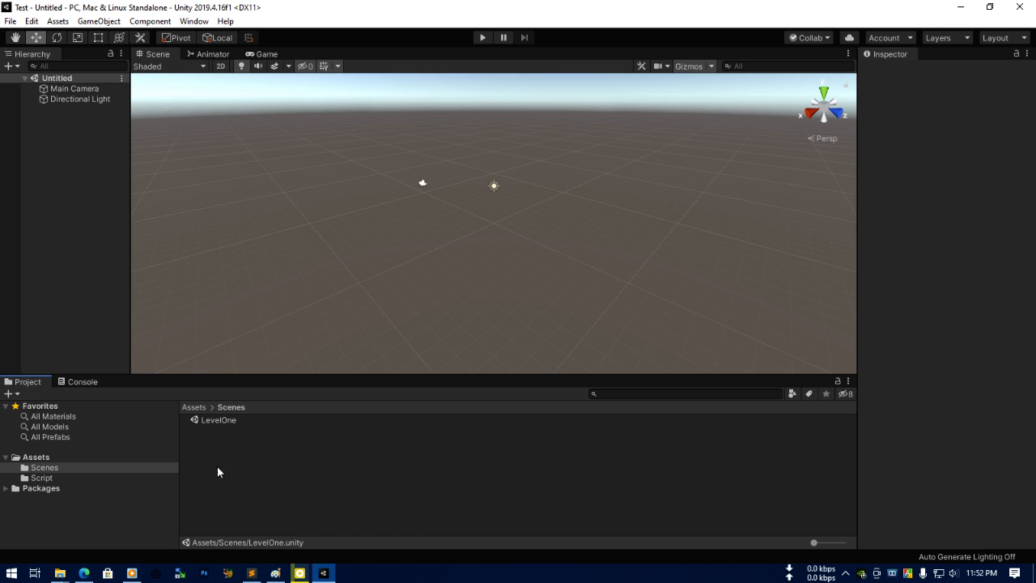
# Save the new untitled scene as LevelTwo in the Assets Scenes folder.
pyautogui.hotkey('ctrl', 's')
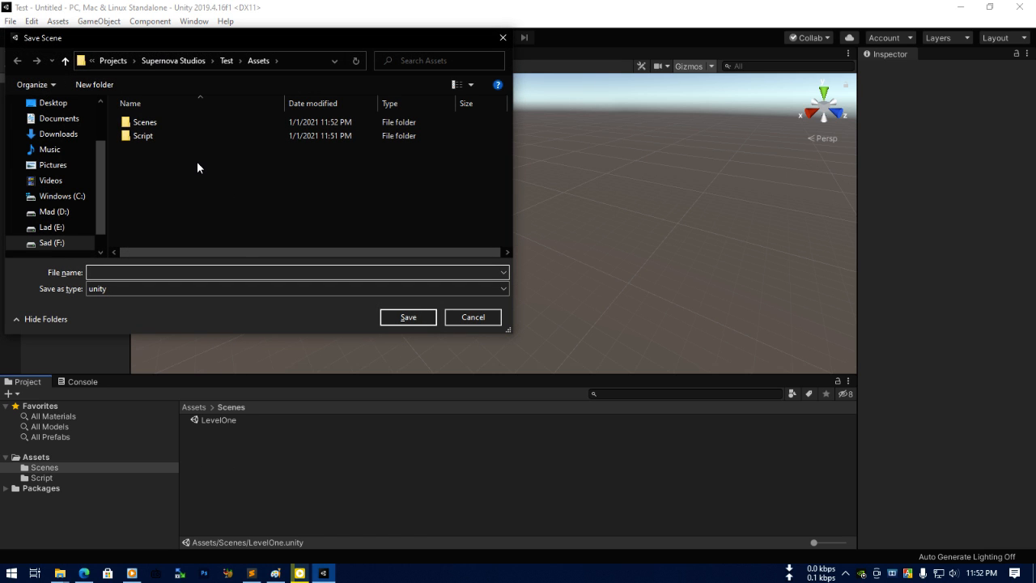
pyautogui.doubleClick(162, 124)
pyautogui.click(195, 273)
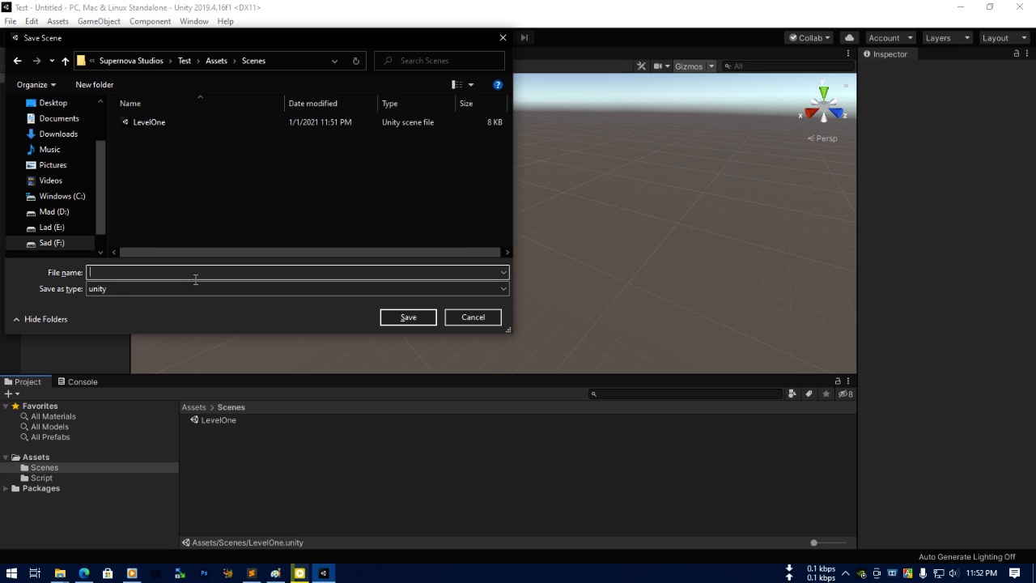
pyautogui.write('LevelTwo')
pyautogui.press('Return')
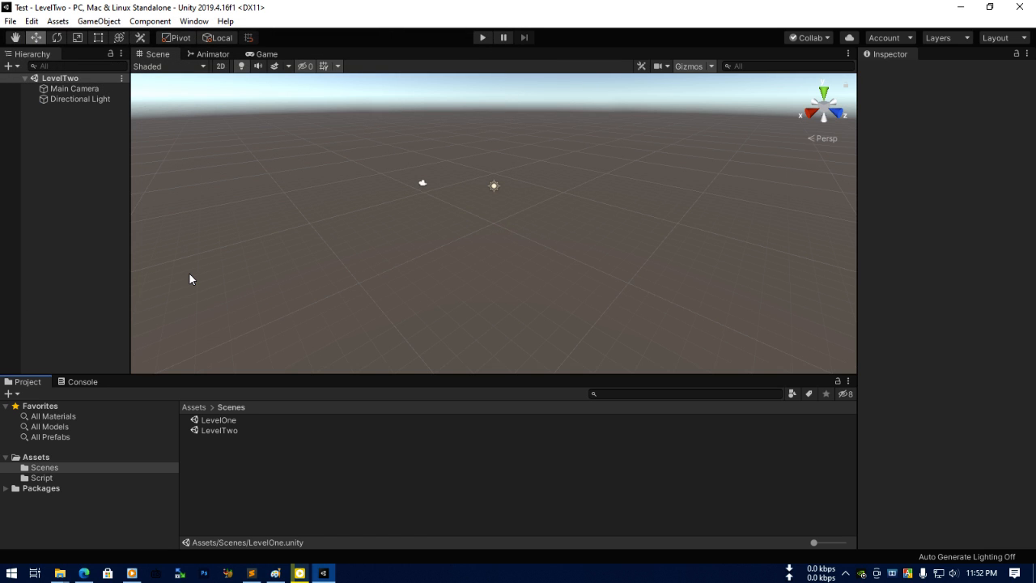
# Create another new scene and save it as LevelThree in the Scenes folder.
pyautogui.click(11, 21)
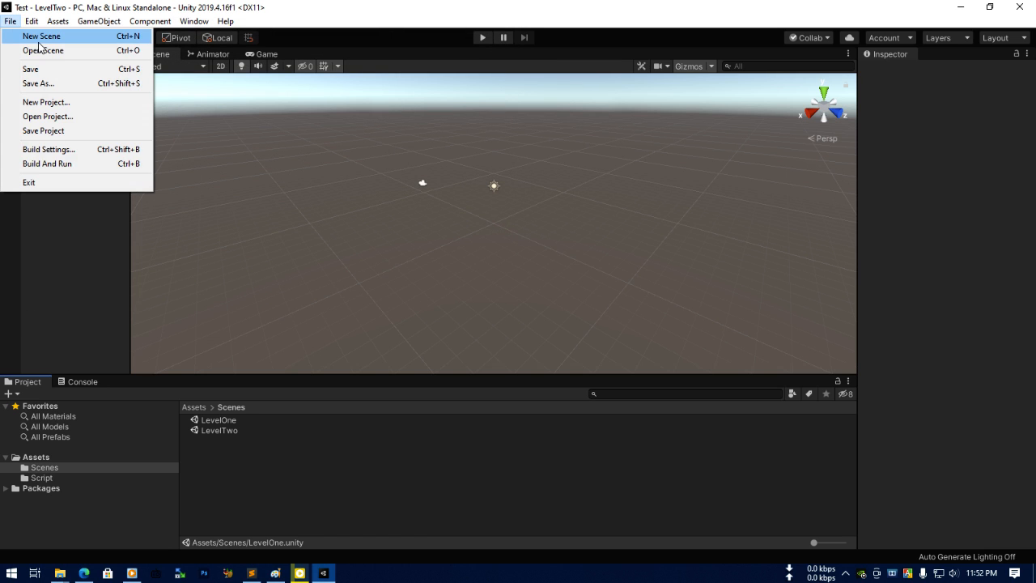
pyautogui.click(36, 37)
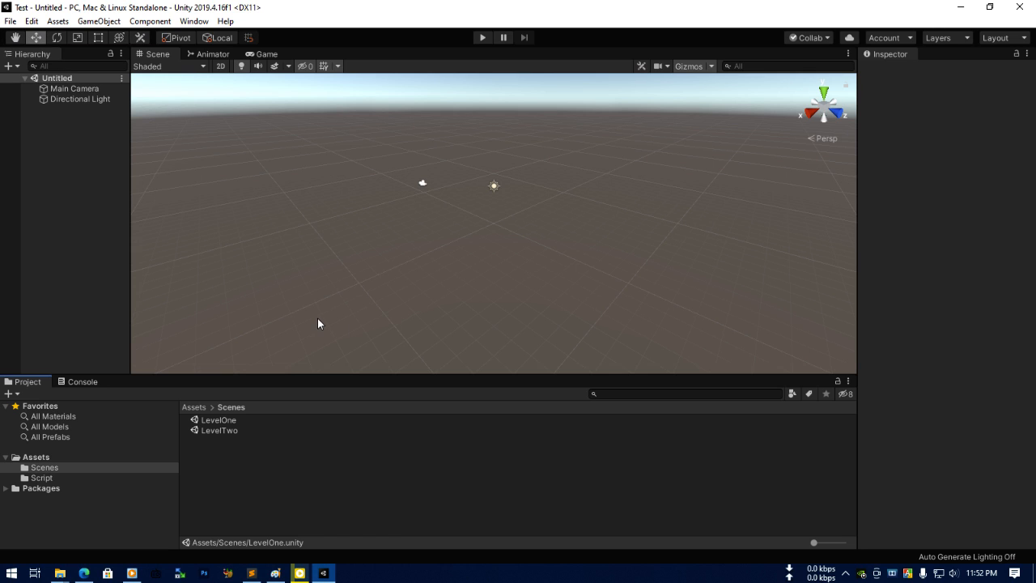
pyautogui.click(11, 22)
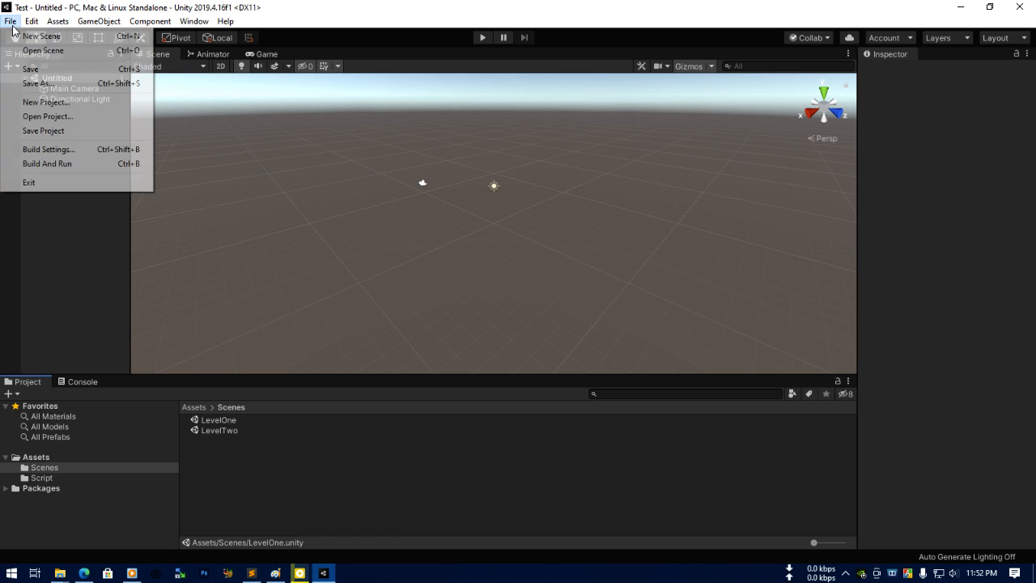
pyautogui.hotkey('ctrl', 's')
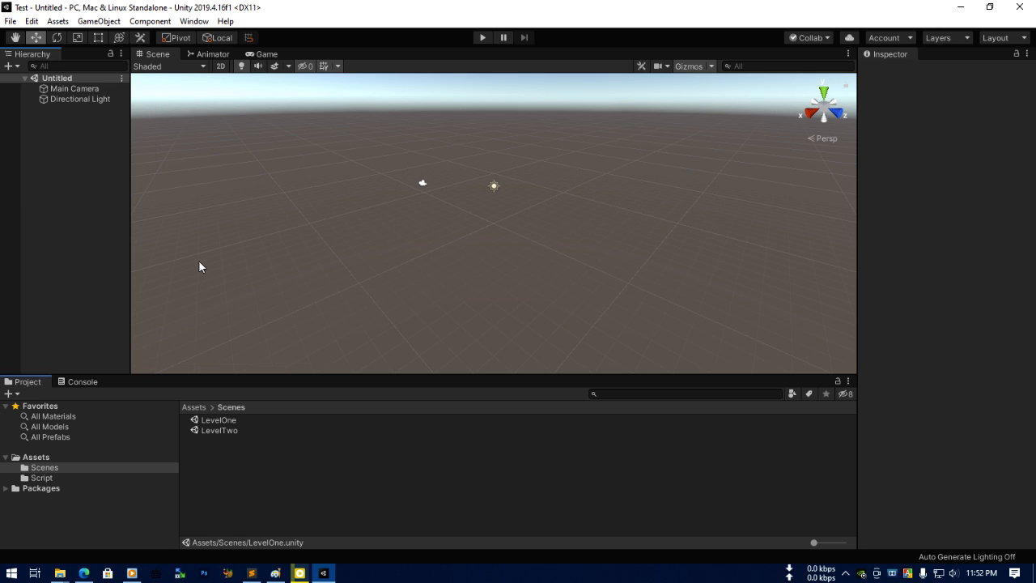
pyautogui.doubleClick(164, 122)
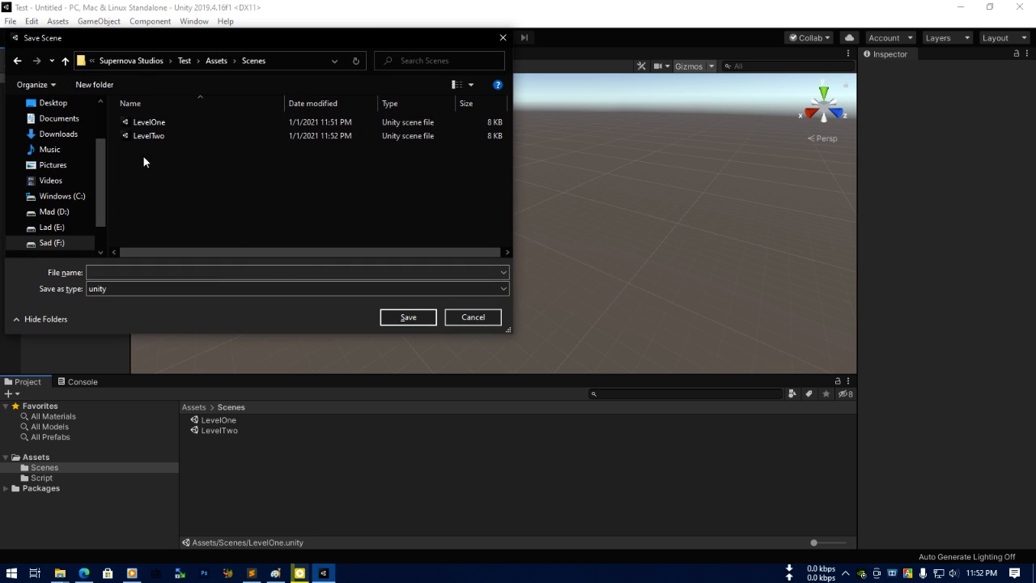
pyautogui.write('Le')
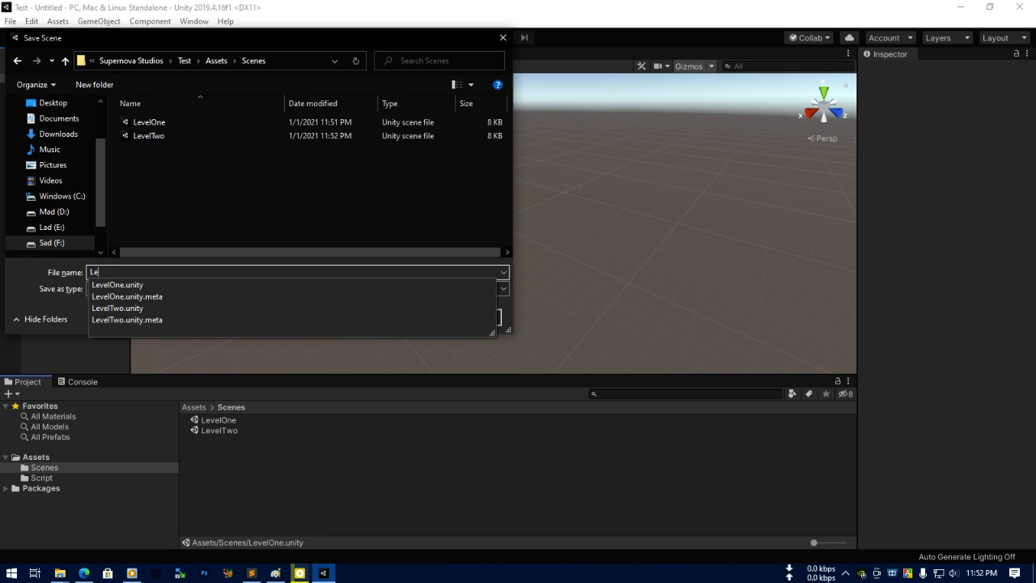
pyautogui.write('velThree')
pyautogui.press('Return')
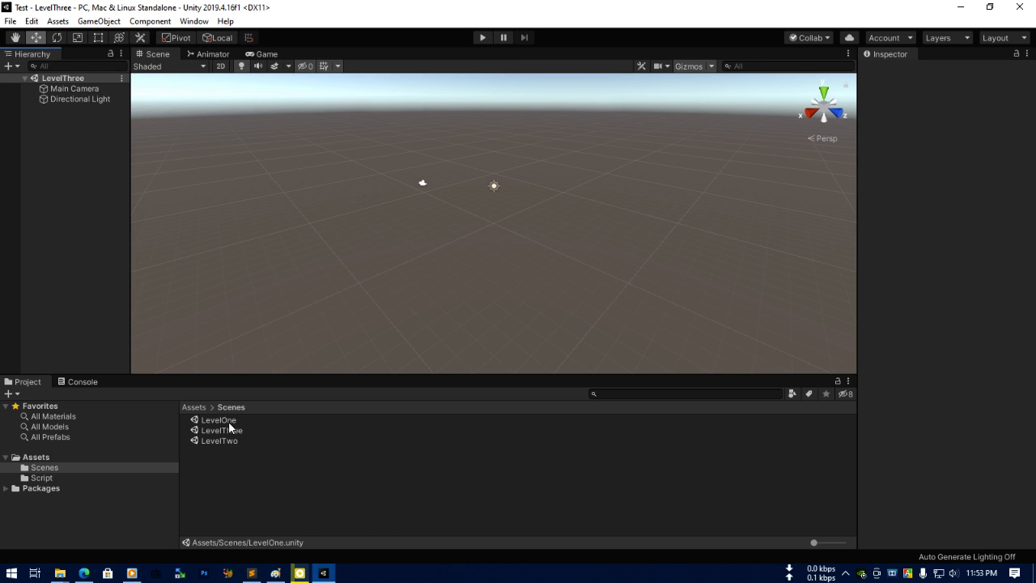
# Delete the LevelTwo and LevelThree scene assets from the Scenes folder.
pyautogui.click(224, 431)
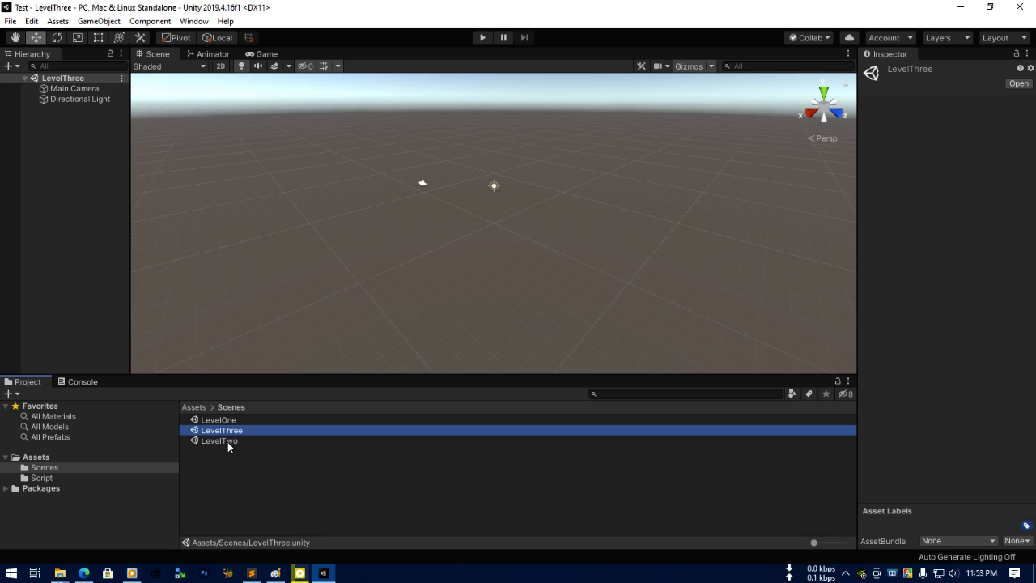
pyautogui.keyDown('shift'); pyautogui.click(227, 441); pyautogui.keyUp('shift')
pyautogui.press('Delete')
pyautogui.press('Return')
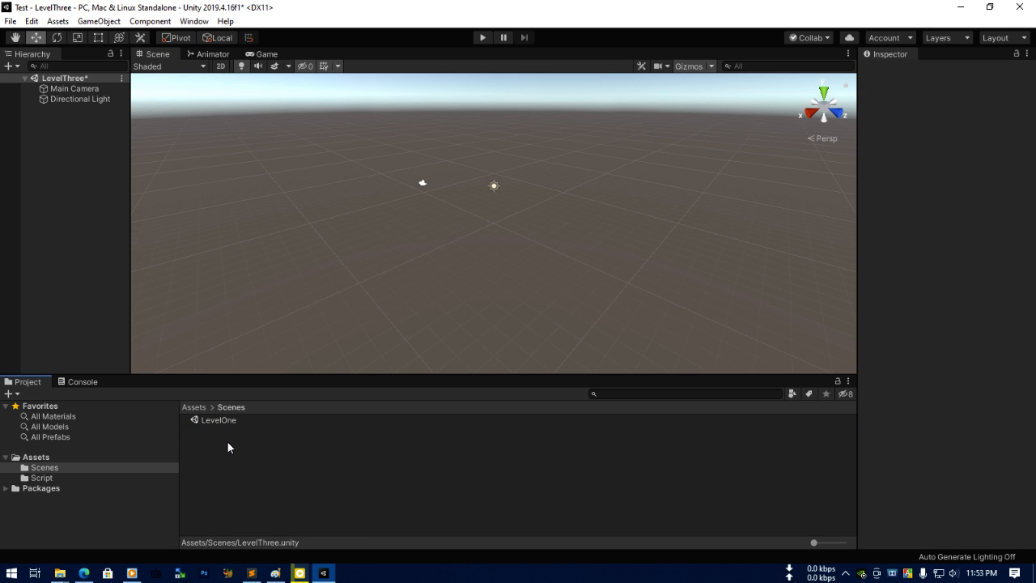
# Open the LevelOne scene, saving the modified LevelThree, and delete the LevelThree asset from the Scenes folder.
pyautogui.doubleClick(230, 420)
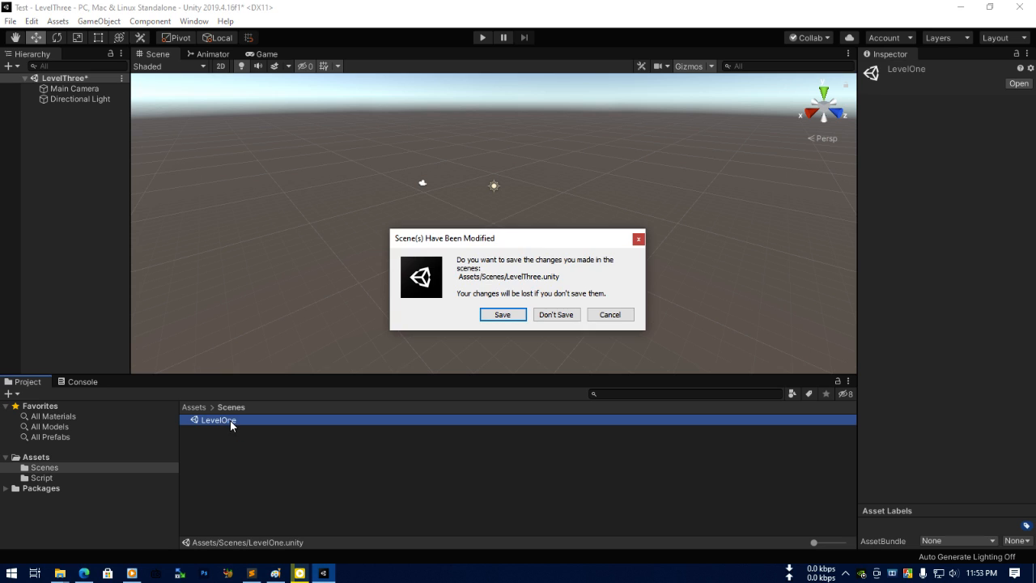
pyautogui.click(503, 315)
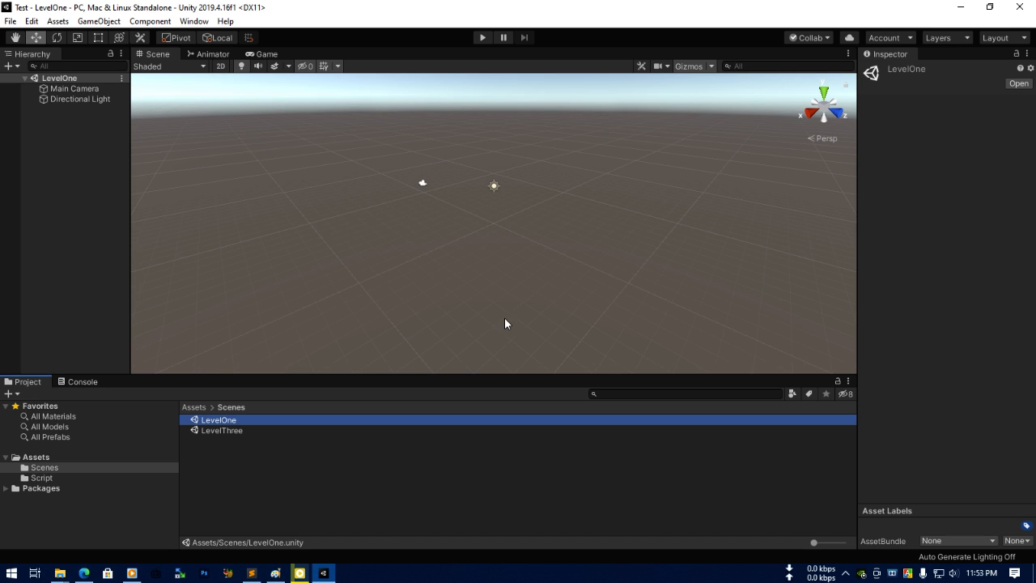
pyautogui.click(227, 433)
pyautogui.press('Delete')
pyautogui.press('Return')
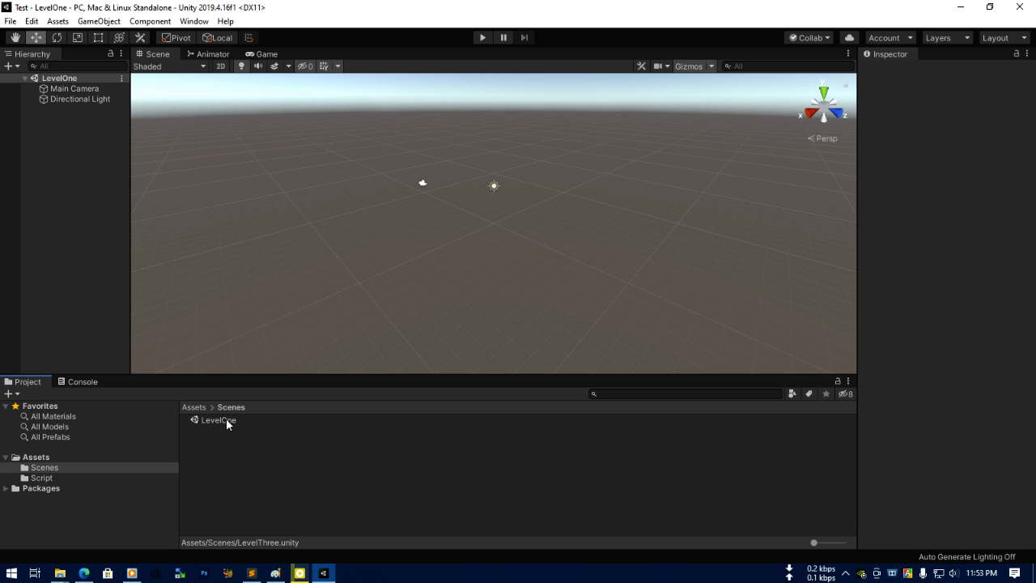
pyautogui.click(223, 420)
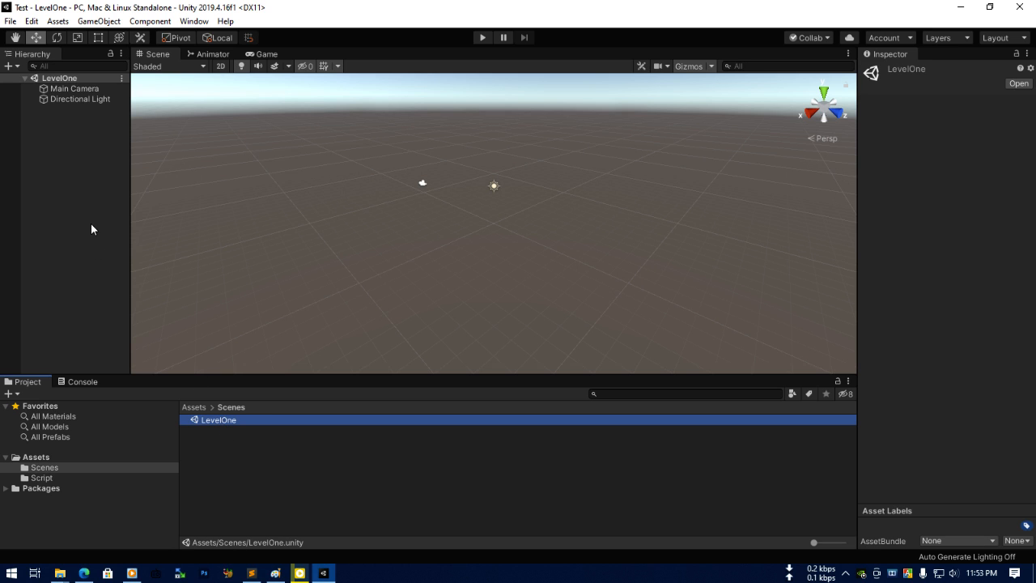
# Frame the Main Camera in the Scene view and examine what it renders in the Game view.
pyautogui.doubleClick(75, 89)
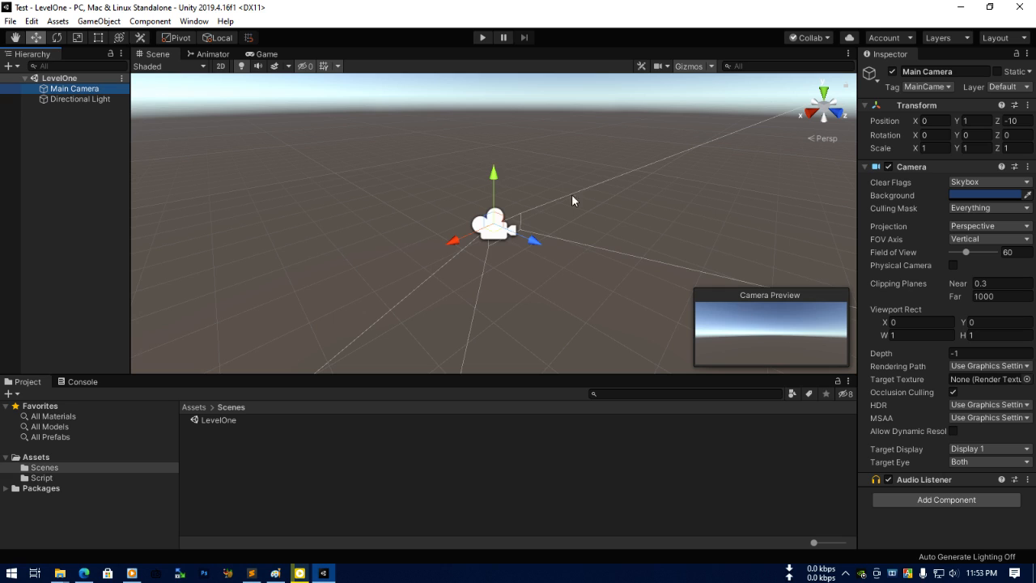
pyautogui.click(272, 53)
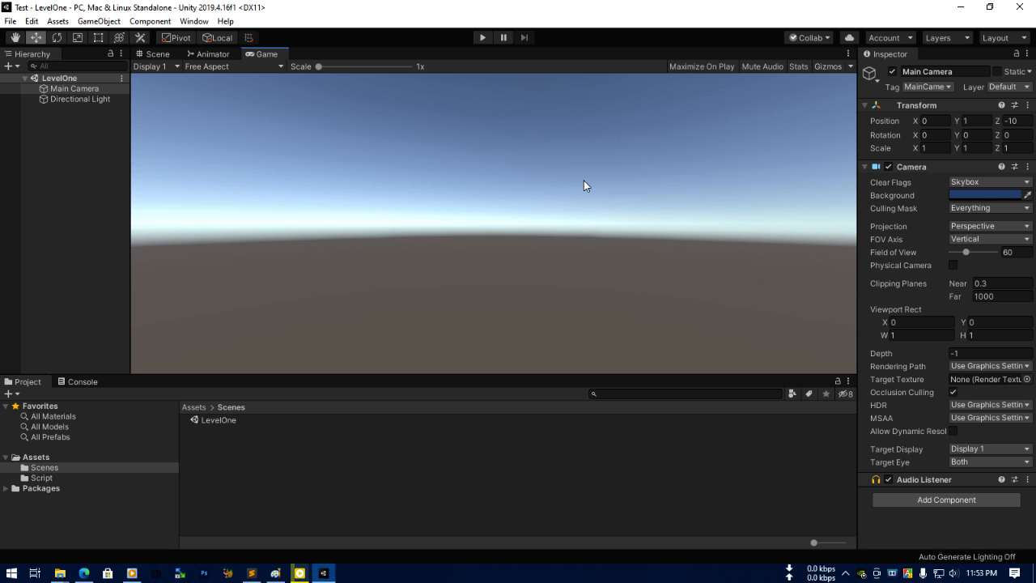
pyautogui.click(12, 21)
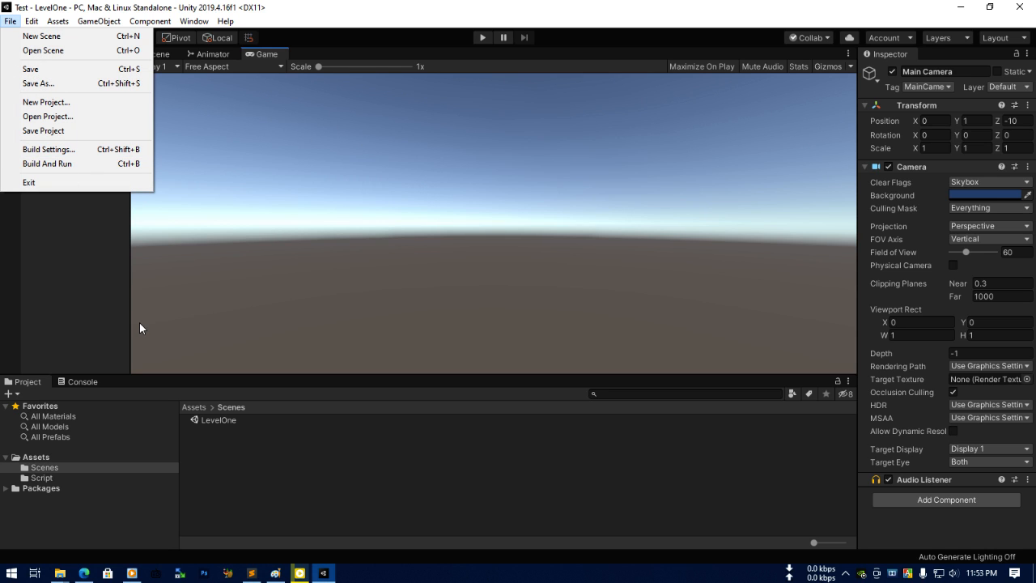
pyautogui.click(126, 298)
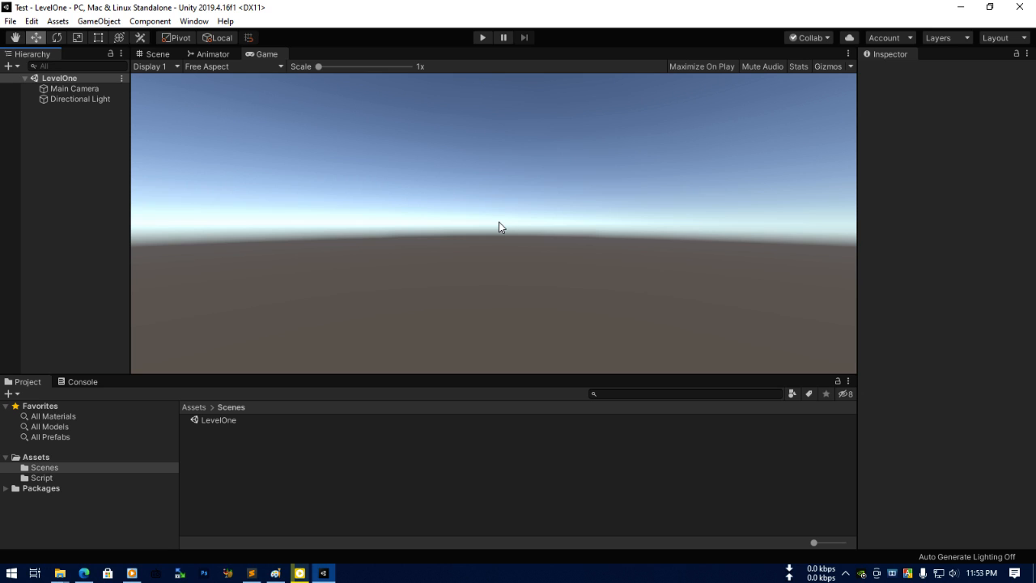
# Select the Main Camera in the Scene view and dock the Game view side by side with it.
pyautogui.click(164, 55)
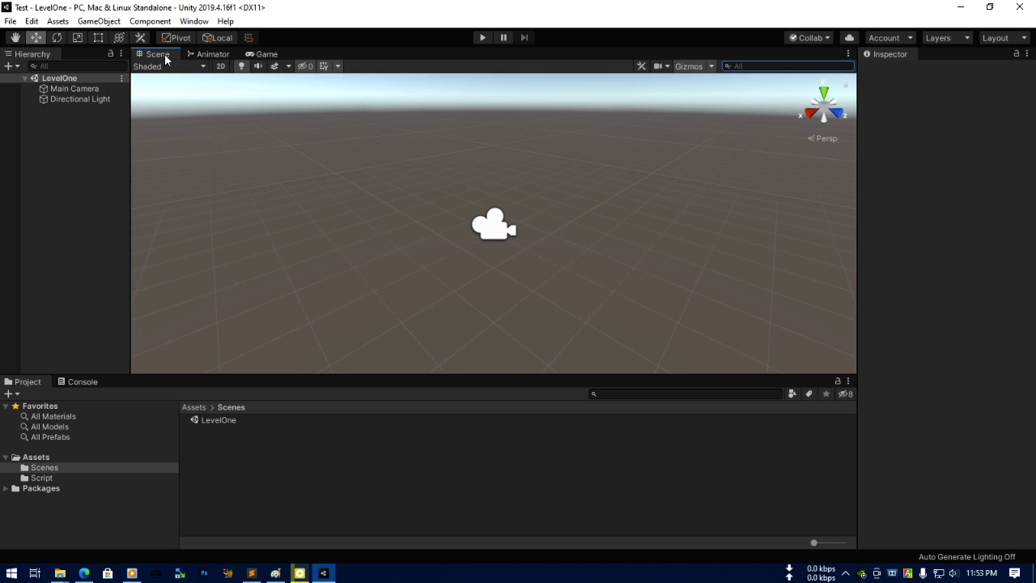
pyautogui.click(74, 88)
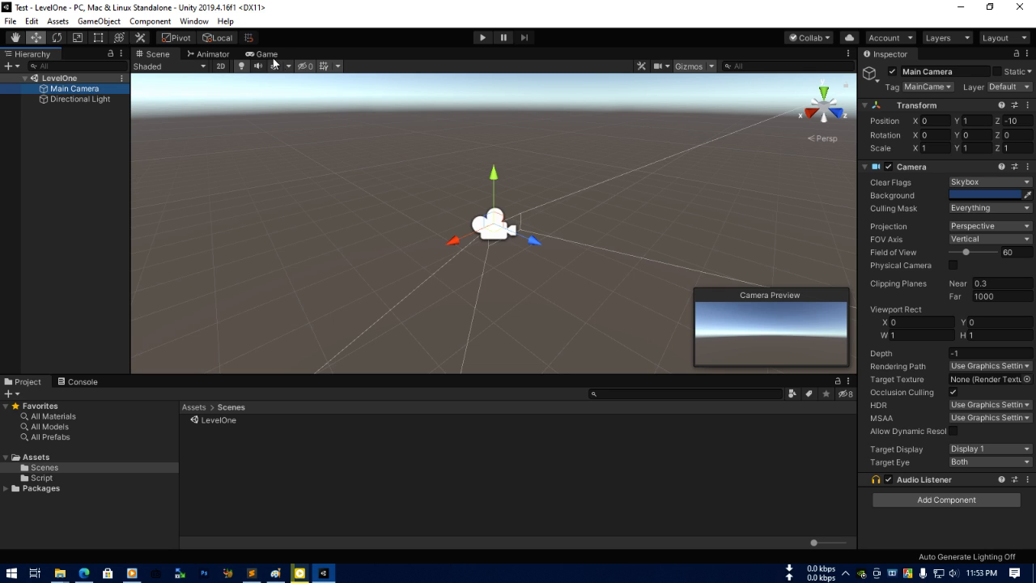
pyautogui.moveTo(267, 54); pyautogui.dragTo(778, 233)
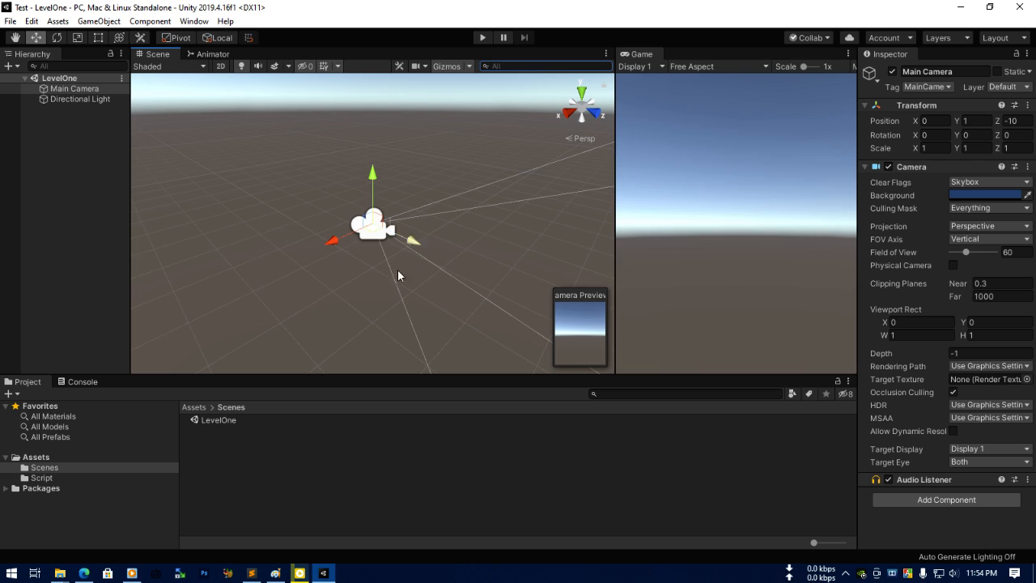
# Examine the Hierarchy's object creation options and the components of the Main Camera and Directional Light.
pyautogui.click(53, 174)
pyautogui.rightClick(58, 154)
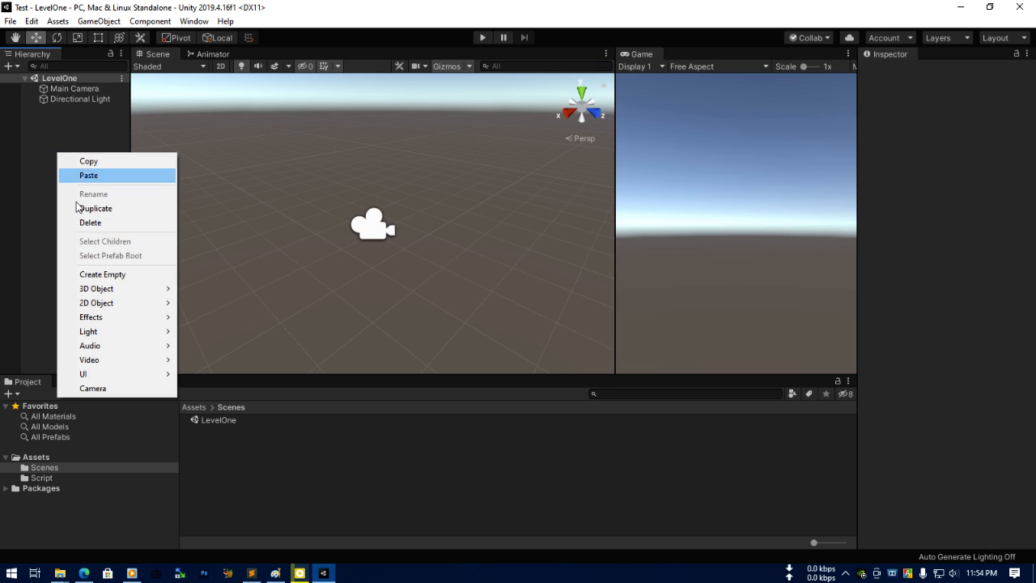
pyautogui.click(23, 189)
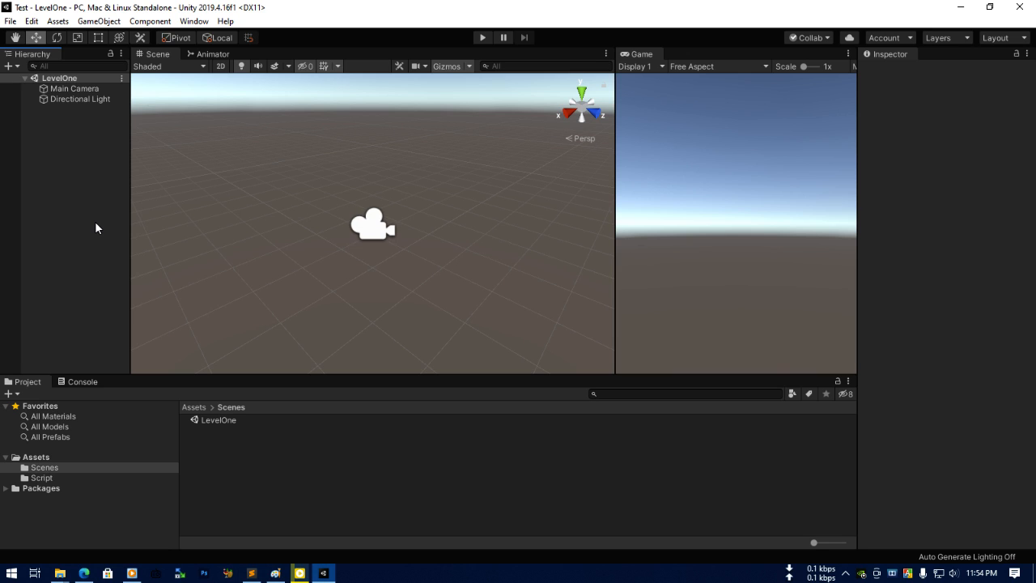
pyautogui.click(66, 89)
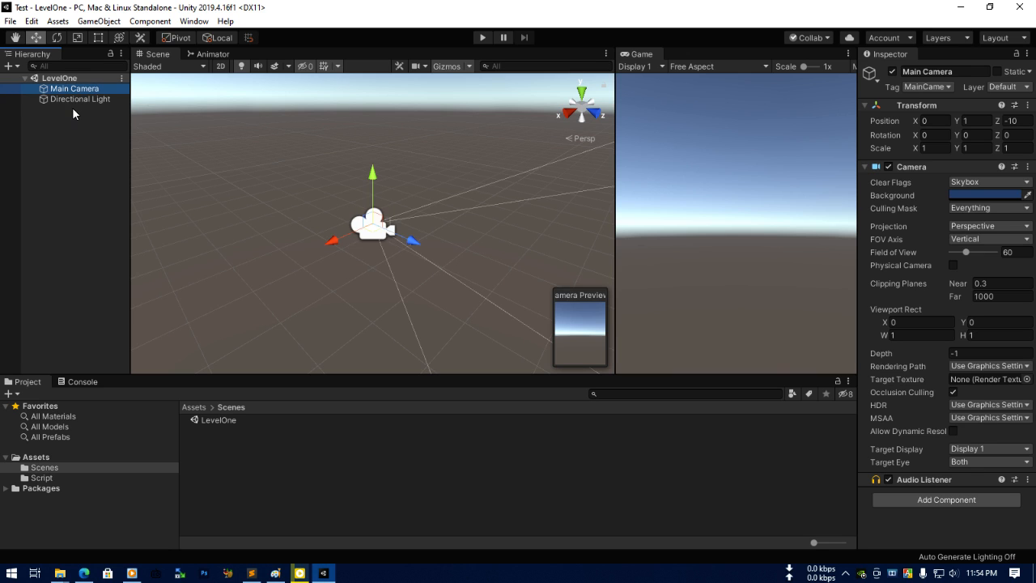
pyautogui.click(71, 98)
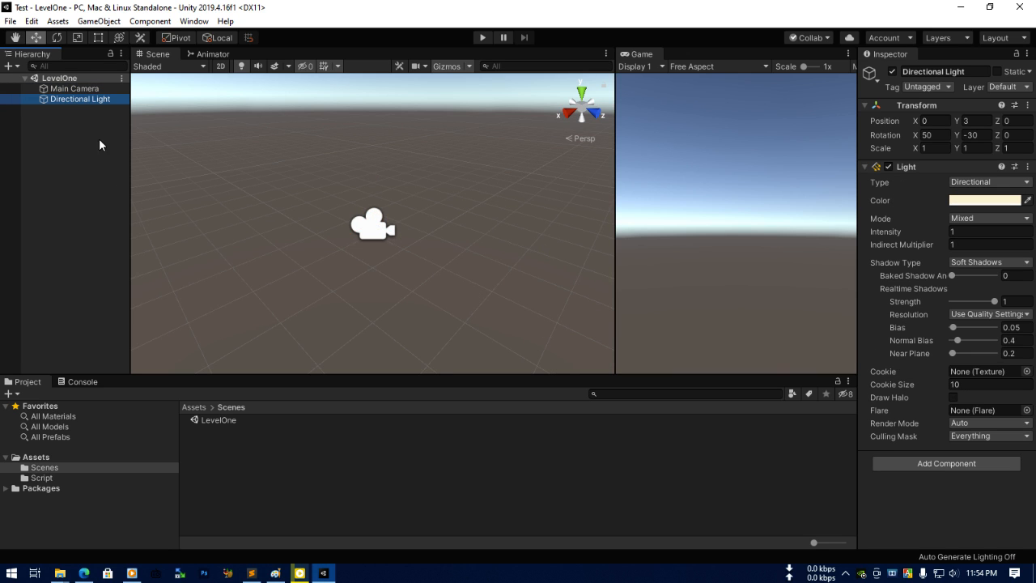
pyautogui.click(75, 89)
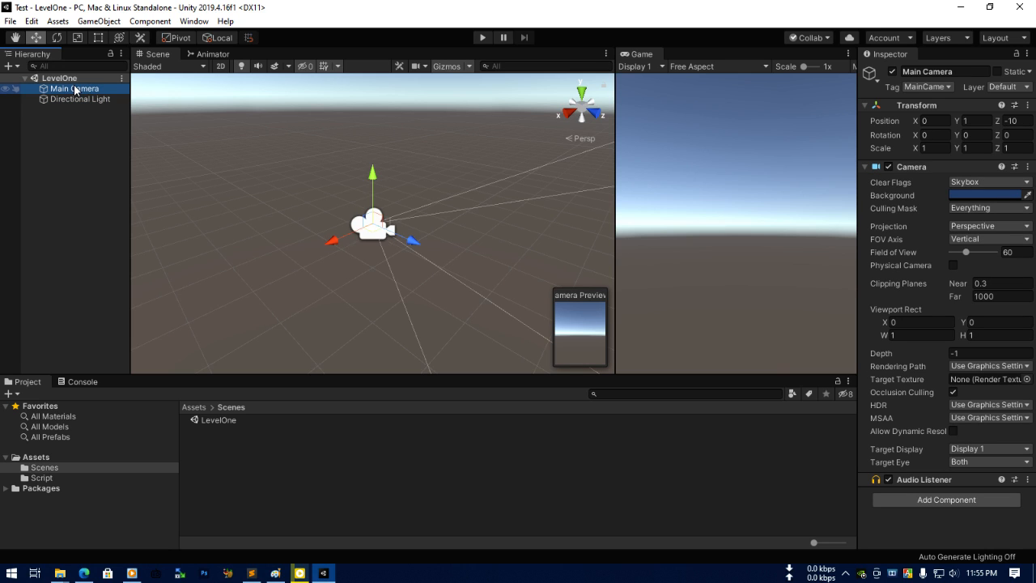
# Examine the types of lights that can be added to the LevelOne Hierarchy.
pyautogui.click(56, 160)
pyautogui.rightClick(56, 159)
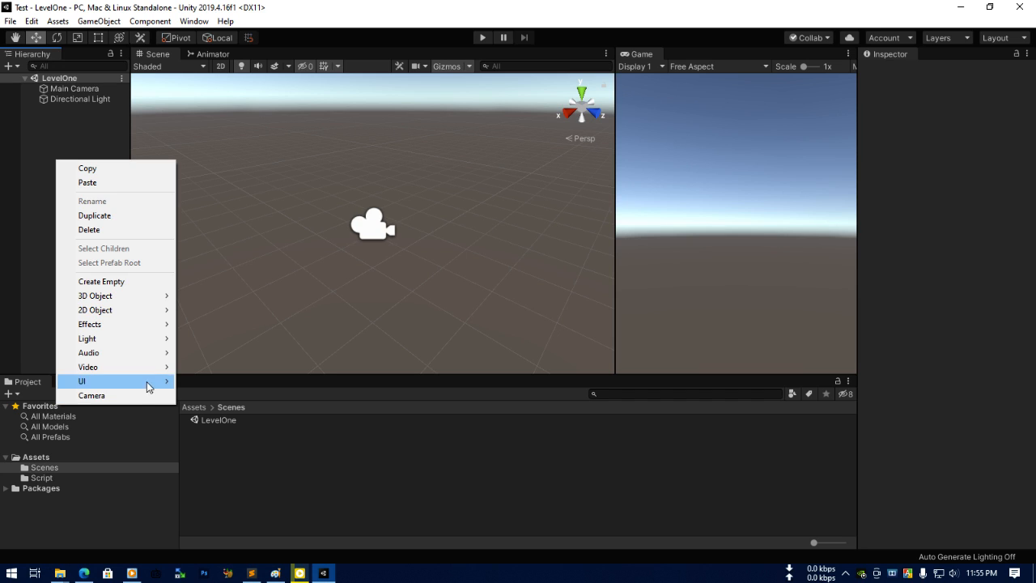
pyautogui.moveTo(148, 346)
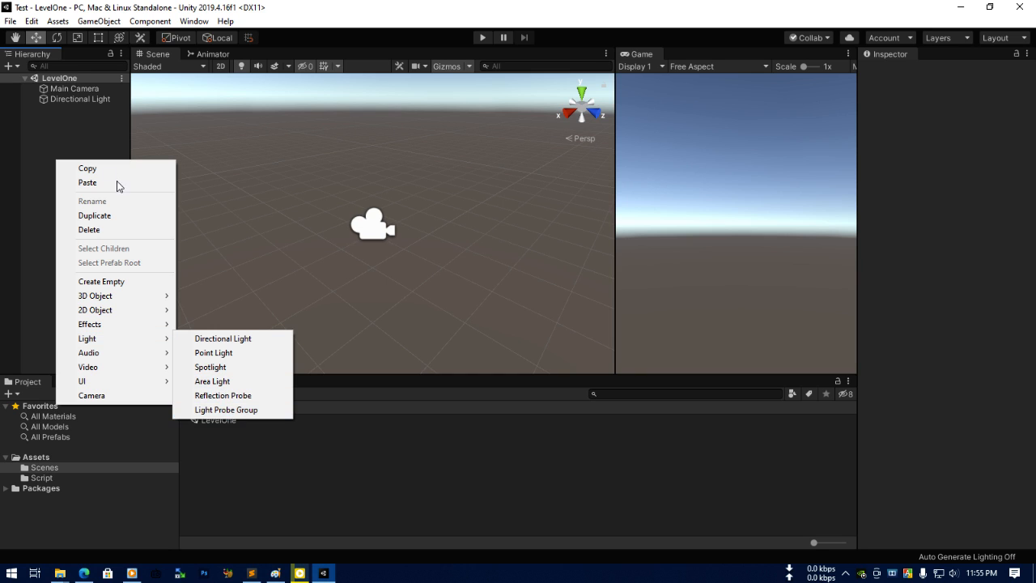
pyautogui.click(81, 132)
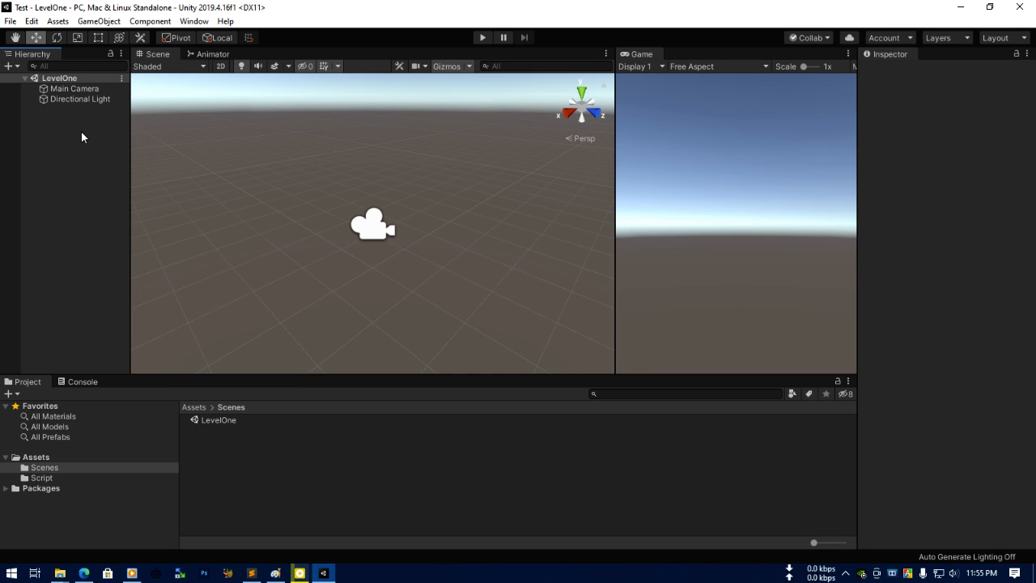
# Examine the Main Camera, the Directional Light and the 3D object types that can be added to LevelOne.
pyautogui.click(72, 90)
pyautogui.click(73, 101)
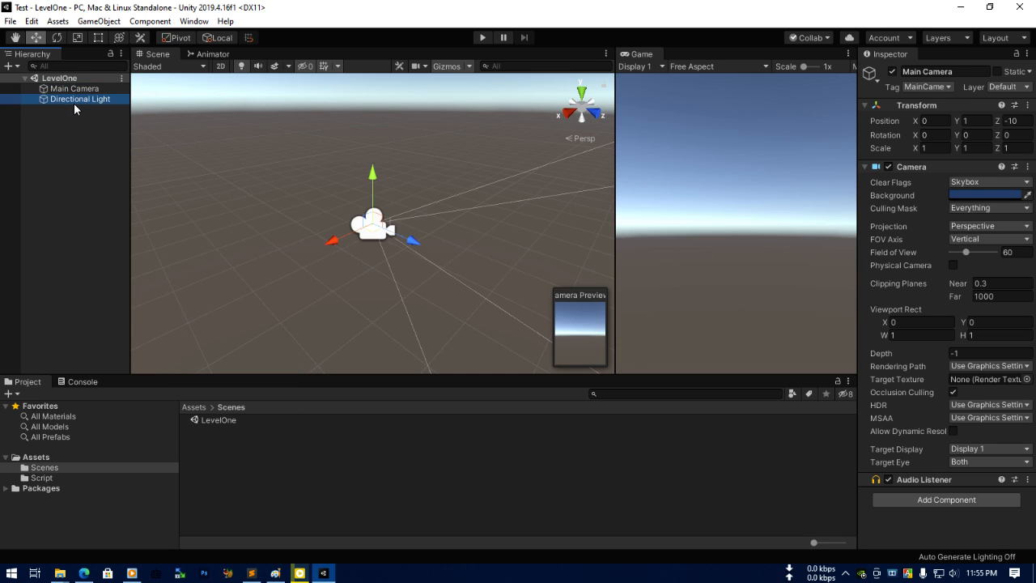
pyautogui.click(90, 220)
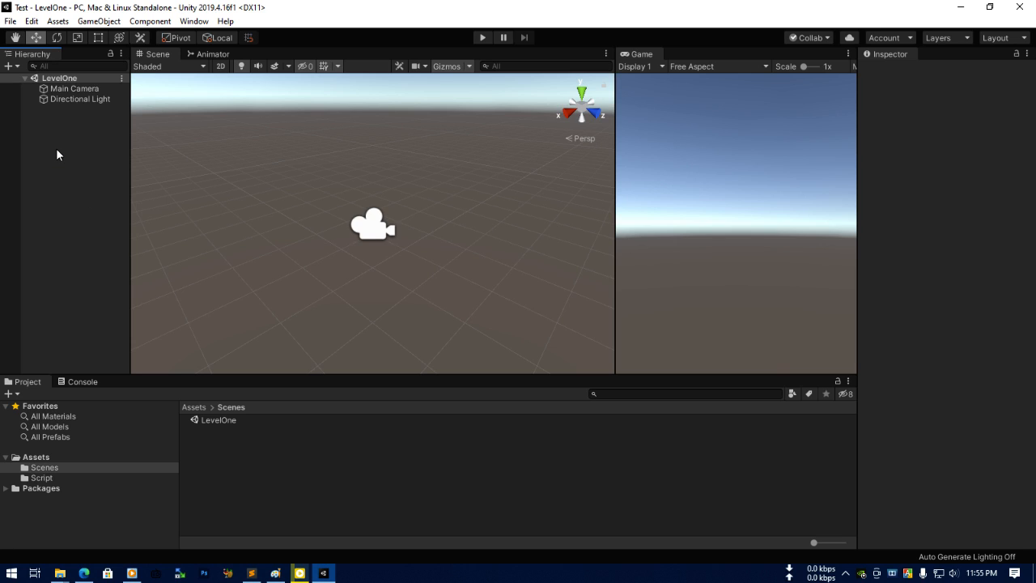
pyautogui.rightClick(93, 179)
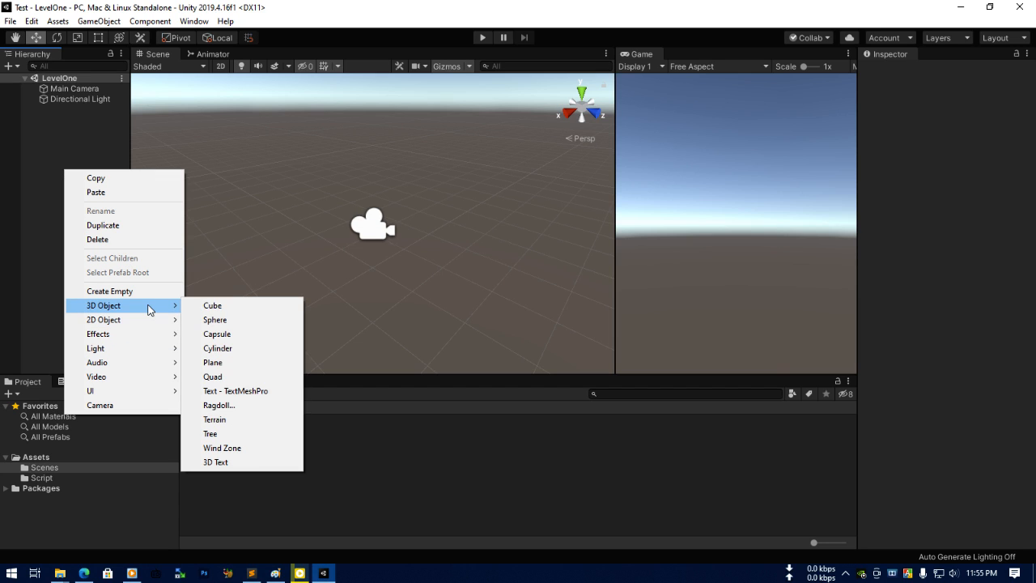
pyautogui.click(50, 177)
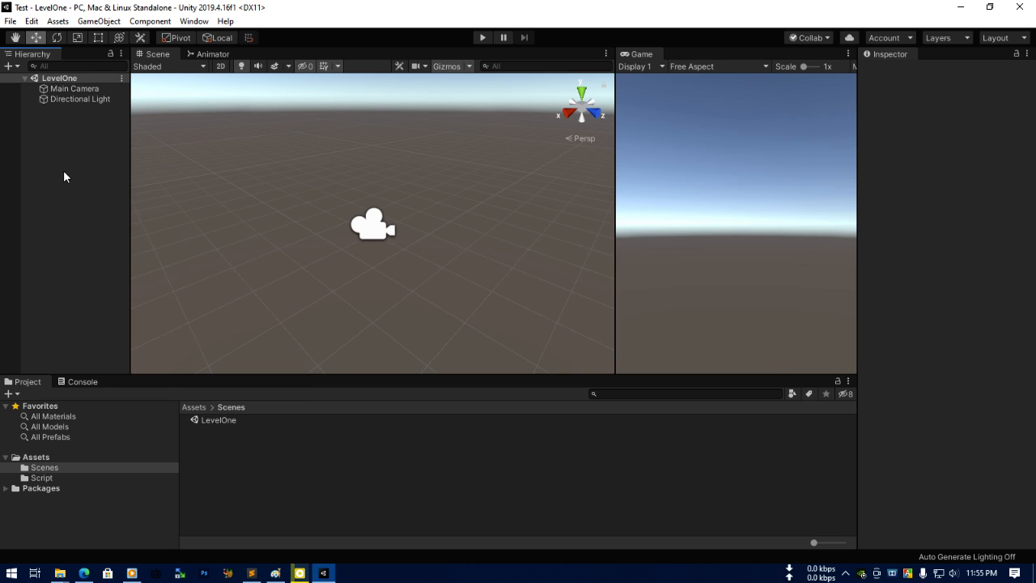
# Add a 3D Cube to the LevelOne scene.
pyautogui.rightClick(48, 166)
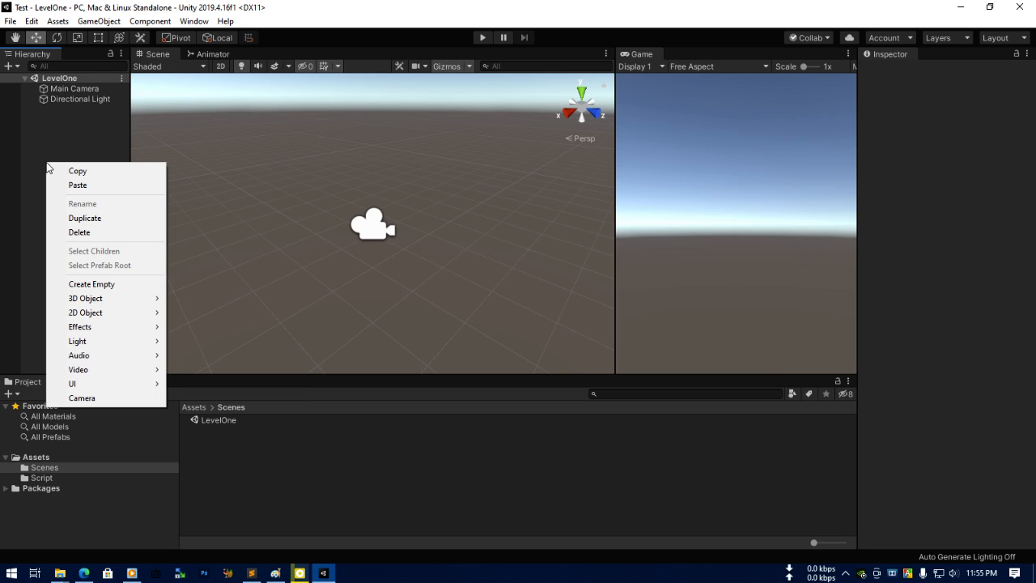
pyautogui.moveTo(134, 296)
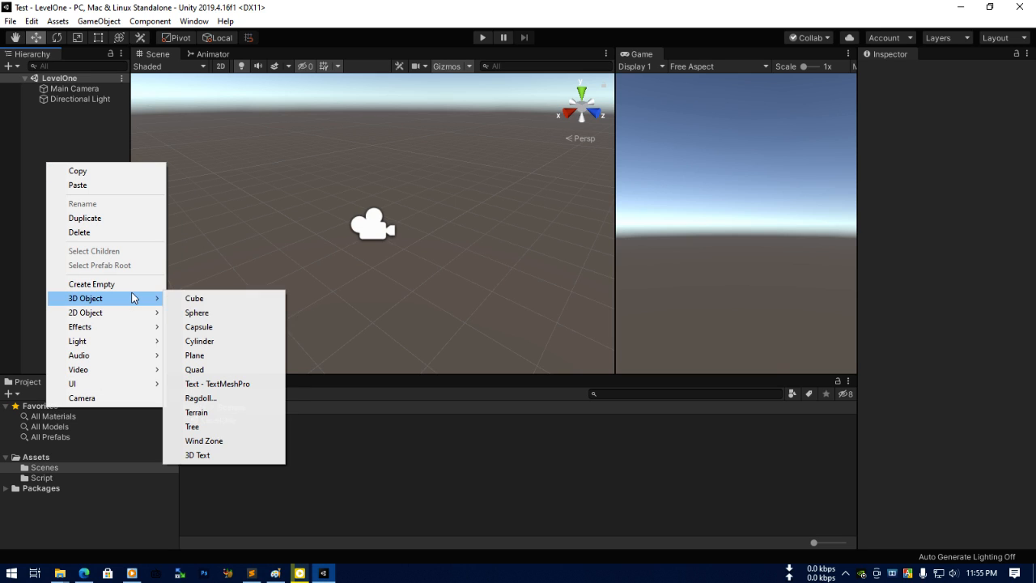
pyautogui.click(218, 302)
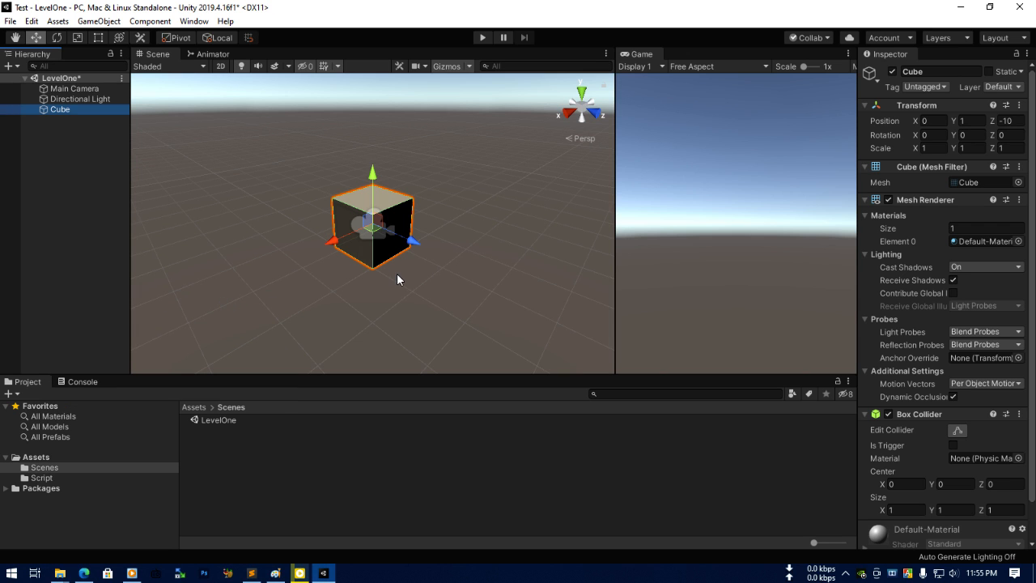
pyautogui.scroll(4, 402, 273)
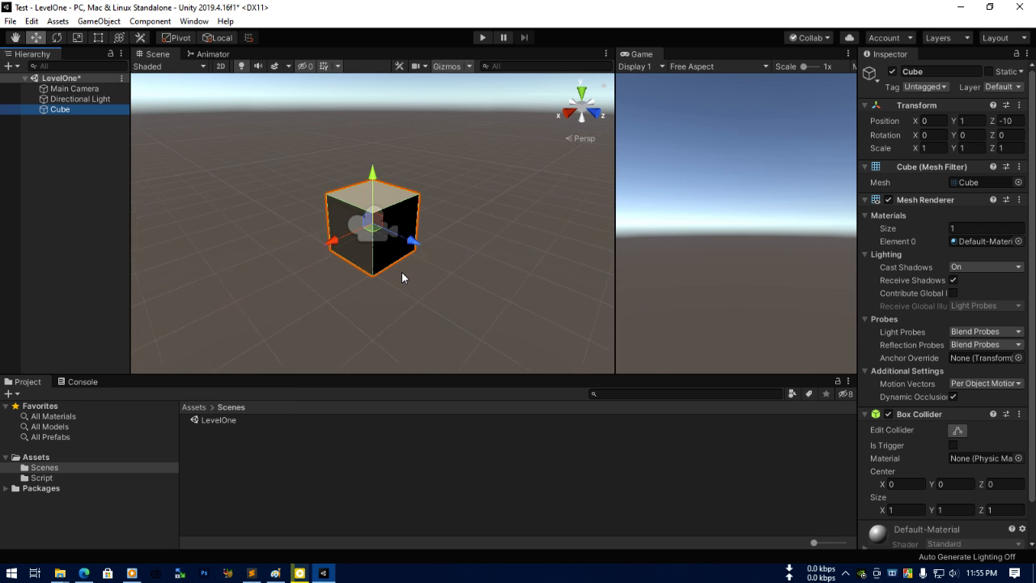
pyautogui.scroll(-3, 402, 273)
# Move the cube in front of the Main Camera to about X -0.76, Z -7.83.
pyautogui.click(36, 38)
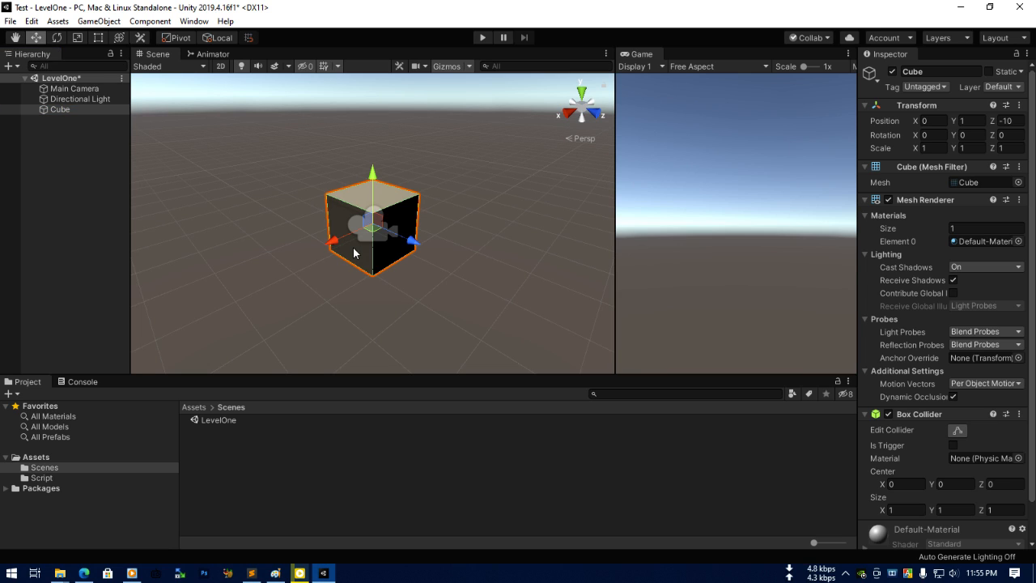
pyautogui.moveTo(334, 240); pyautogui.dragTo(456, 234)
pyautogui.moveTo(515, 200); pyautogui.dragTo(510, 259)
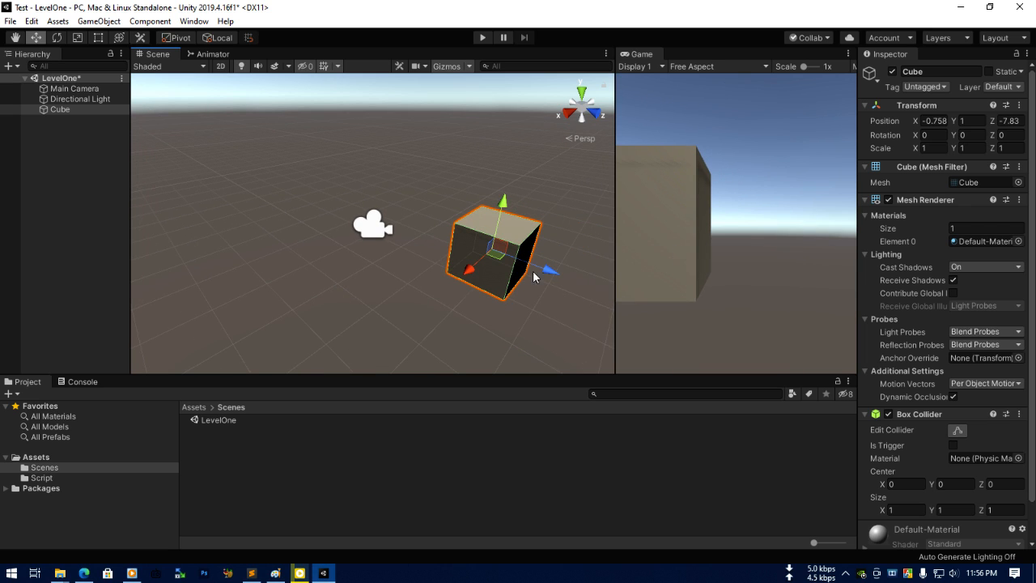
# Pan, orbit and zoom the Scene view with the Hand tool to examine the cube and the Main Camera.
pyautogui.moveTo(533, 270); pyautogui.dragTo(344, 294, button='middle')
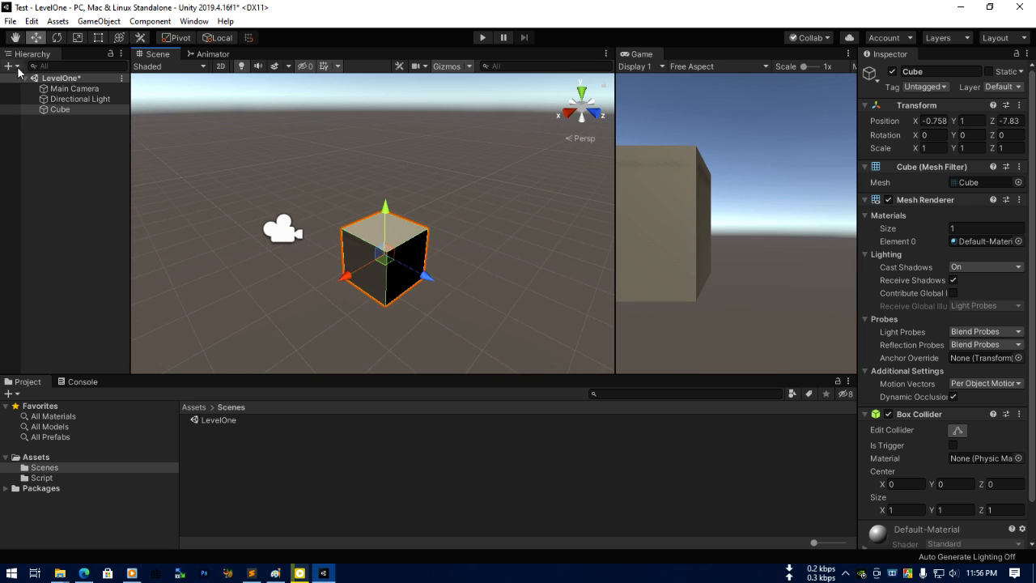
pyautogui.click(14, 38)
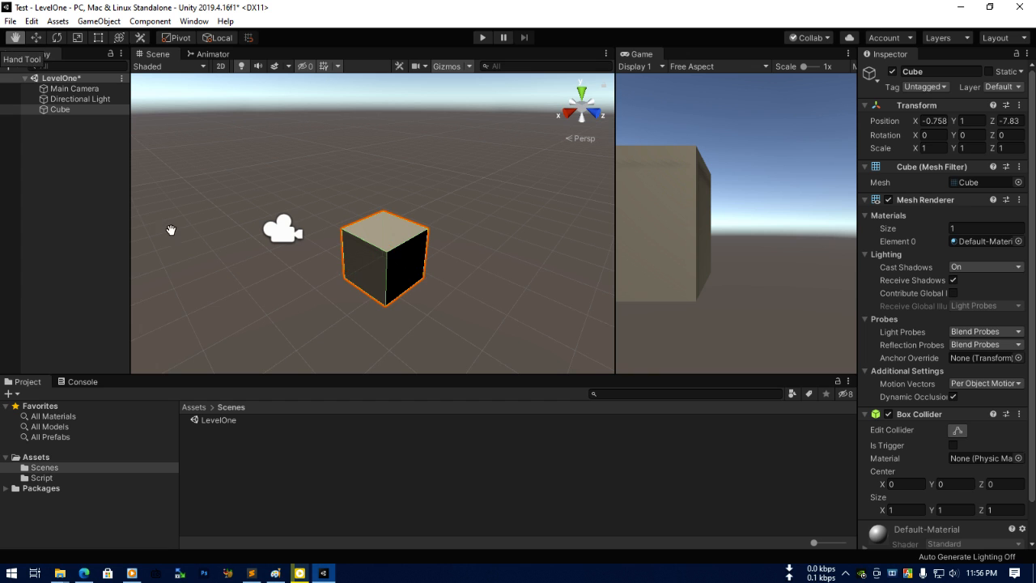
pyautogui.moveTo(370, 246); pyautogui.dragTo(336, 227)
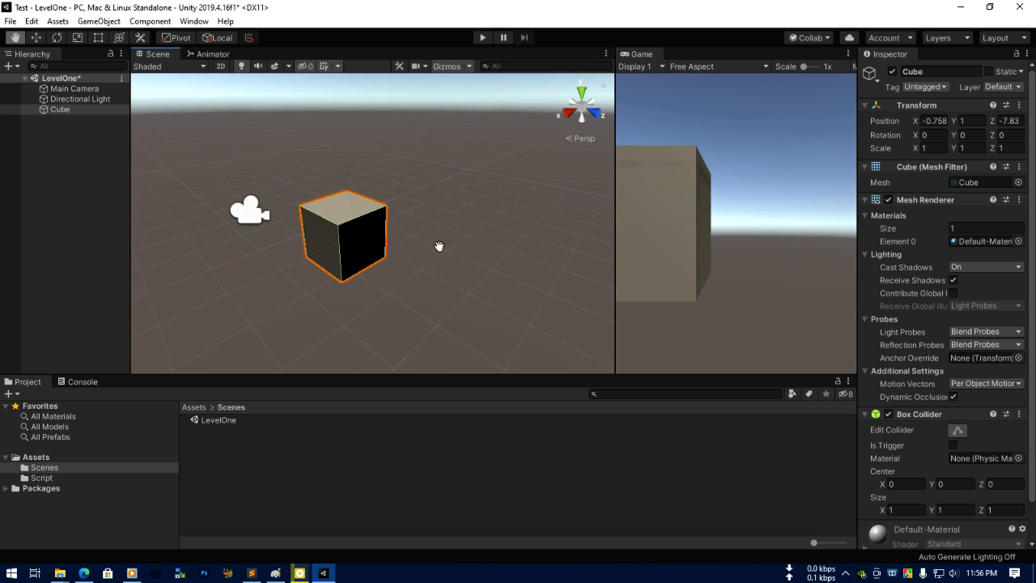
pyautogui.moveTo(346, 240); pyautogui.dragTo(383, 273, button='right')
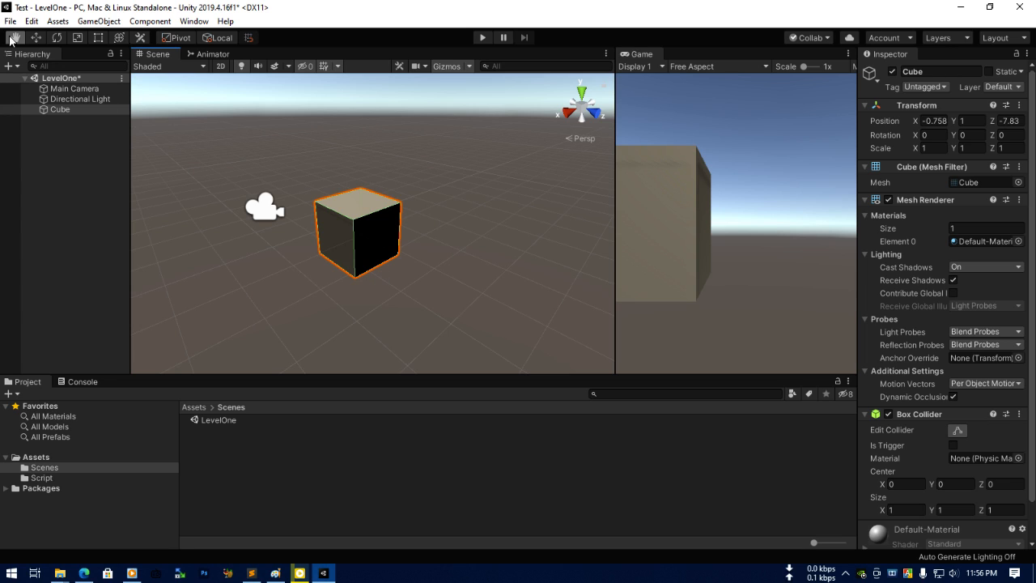
pyautogui.moveTo(349, 273); pyautogui.dragTo(319, 270)
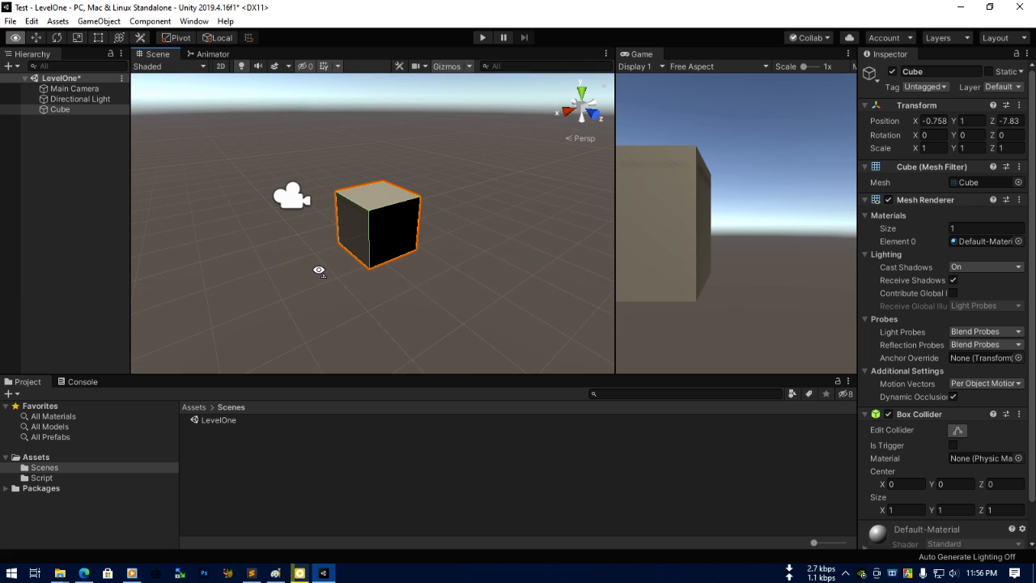
pyautogui.keyDown('alt'); pyautogui.moveTo(319, 270); pyautogui.dragTo(325, 235); pyautogui.keyUp('alt')
pyautogui.keyDown('alt'); pyautogui.scroll(4, 325, 236); pyautogui.keyUp('alt')
pyautogui.keyDown('alt'); pyautogui.scroll(-4, 326, 235); pyautogui.keyUp('alt')
pyautogui.keyDown('alt'); pyautogui.scroll(2, 325, 235); pyautogui.keyUp('alt')
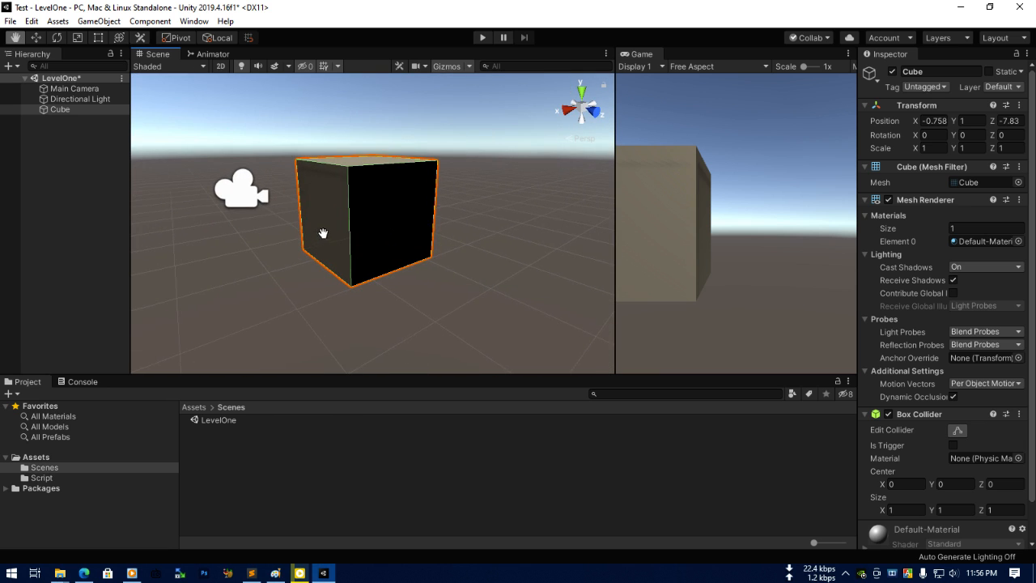
# Try the Rotate tool by turning the cube about -3 degrees around Y, and undo the rotation.
pyautogui.click(56, 39)
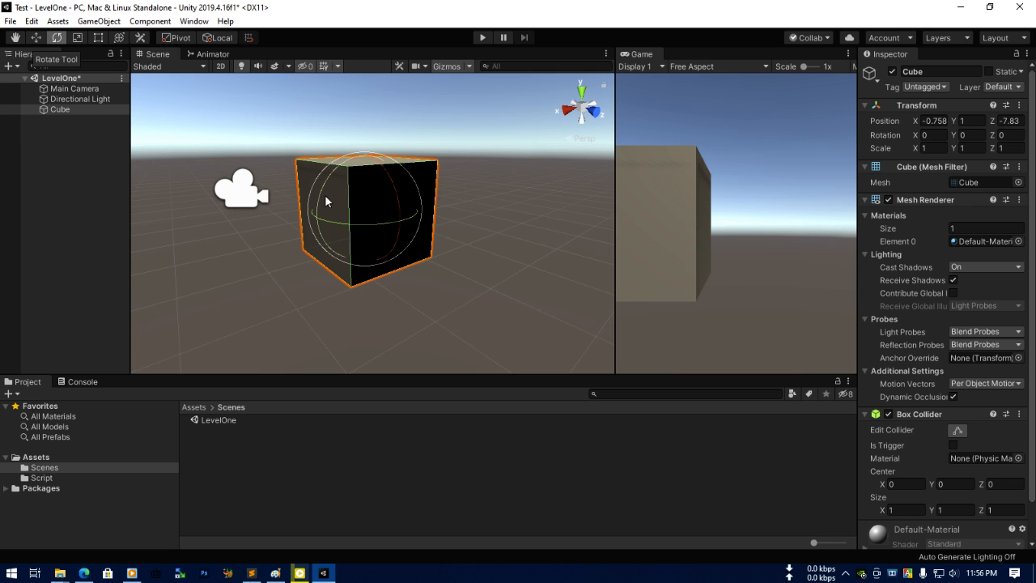
pyautogui.moveTo(372, 223); pyautogui.dragTo(371, 238)
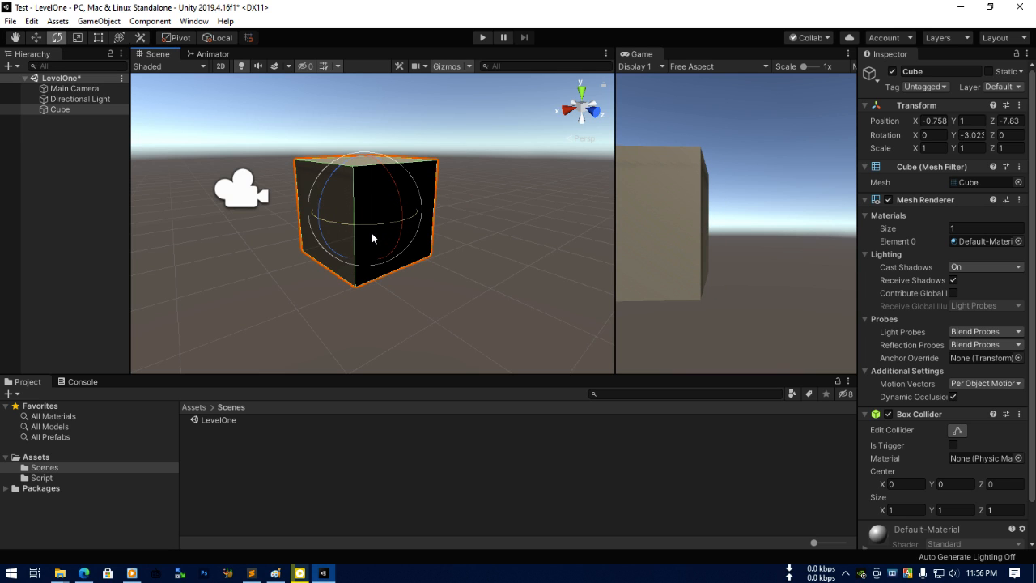
pyautogui.hotkey('ctrl', 'z')
# Try the Scale tool by stretching the cube to about 3.29 along Z, and undo the scaling.
pyautogui.click(77, 38)
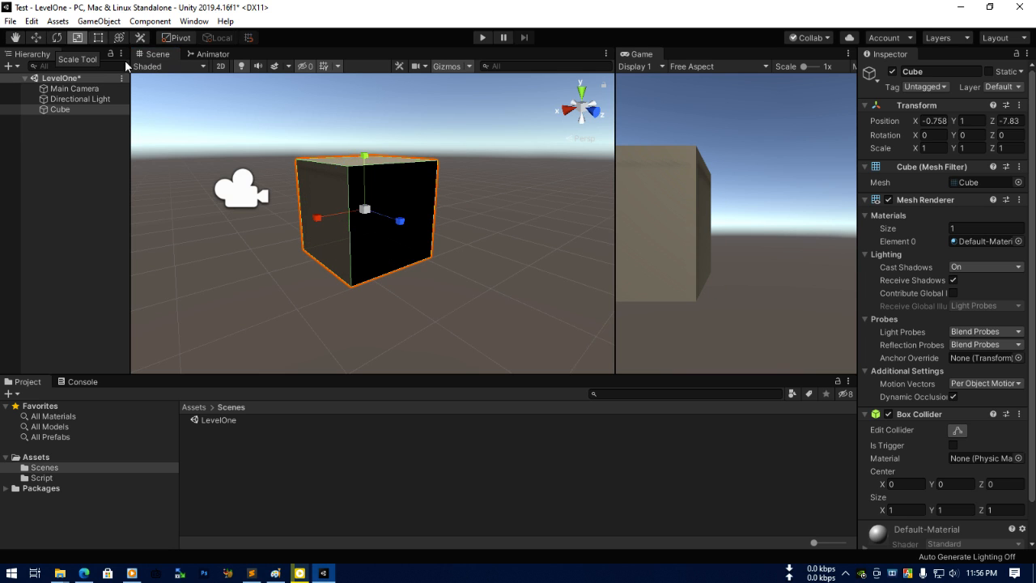
pyautogui.moveTo(400, 221); pyautogui.dragTo(446, 258)
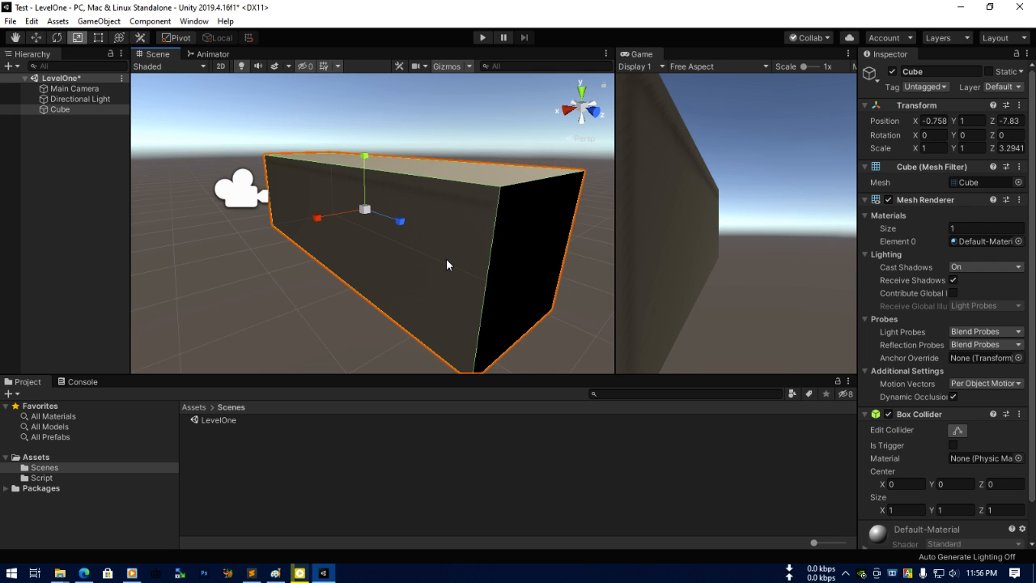
pyautogui.hotkey('ctrl', 'z')
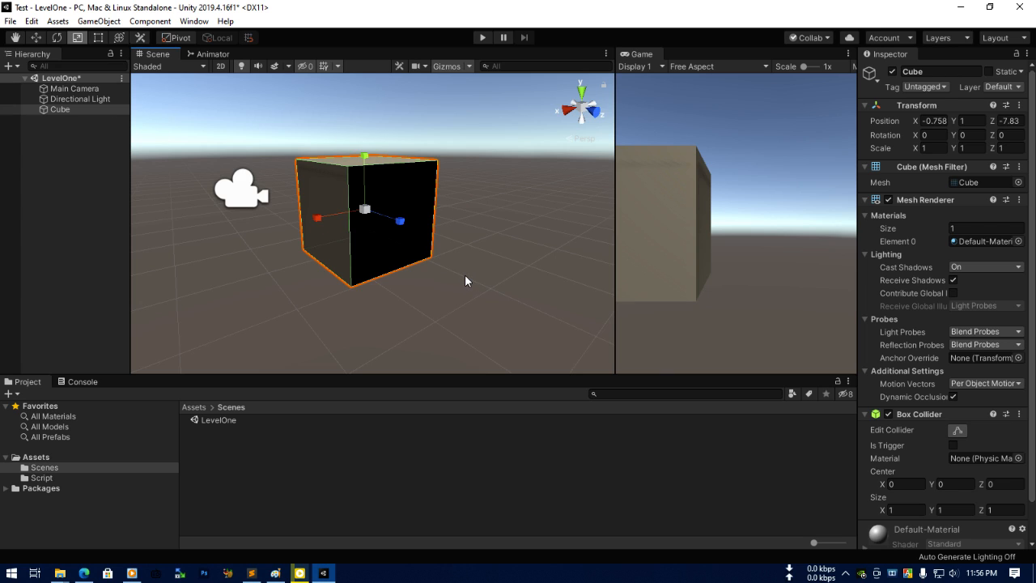
# Try the Rect tool by widening the cube to about 1.34 along X, and undo the resizing.
pyautogui.click(97, 37)
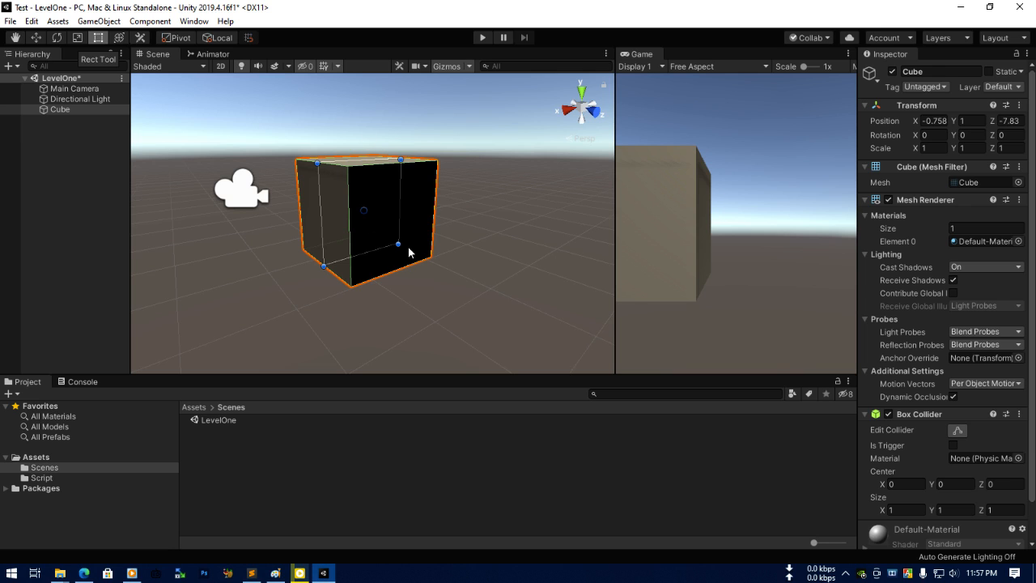
pyautogui.moveTo(322, 231); pyautogui.dragTo(308, 231)
pyautogui.moveTo(294, 236); pyautogui.dragTo(296, 235)
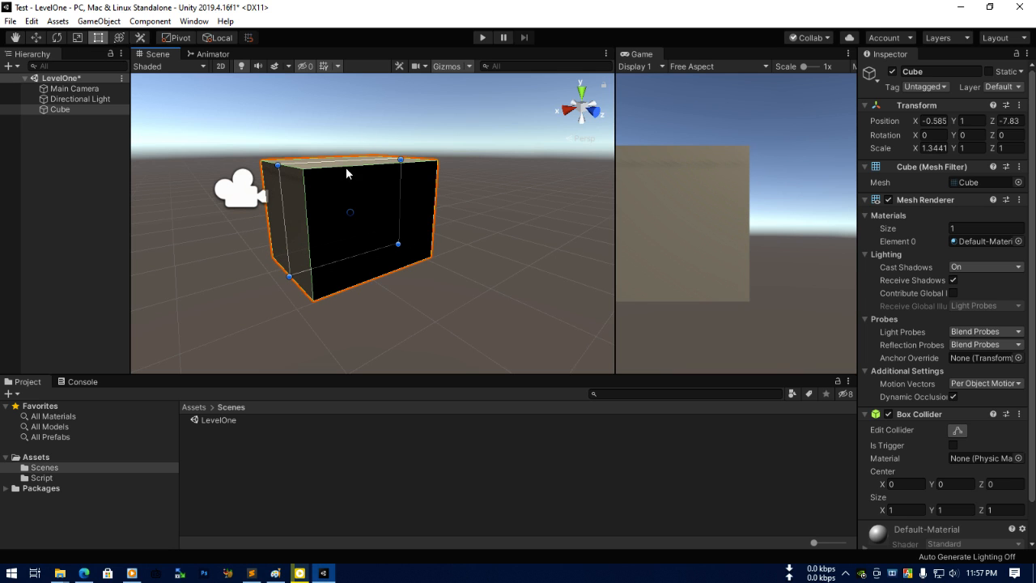
pyautogui.moveTo(344, 160)
pyautogui.mouseDown()
pyautogui.moveTo(348, 112)
pyautogui.moveTo(350, 170)
pyautogui.moveTo(350, 152)
pyautogui.mouseUp()
pyautogui.hotkey('ctrl', 'z')
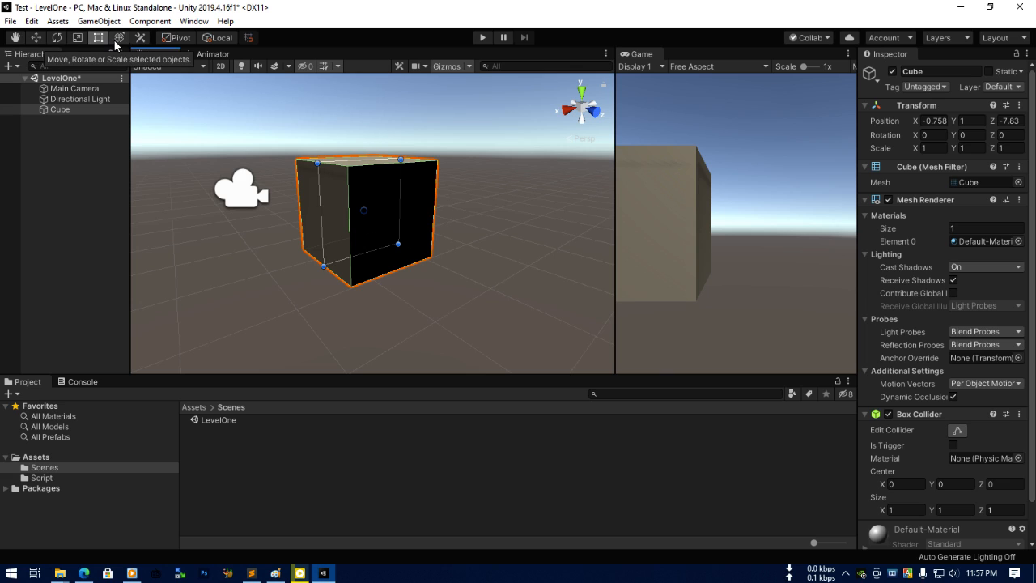
# Cycle through the Hand, Move, Rotate, Scale and Rect tools to compare their gizmos on the cube, ending on the Hand tool.
pyautogui.press('q')
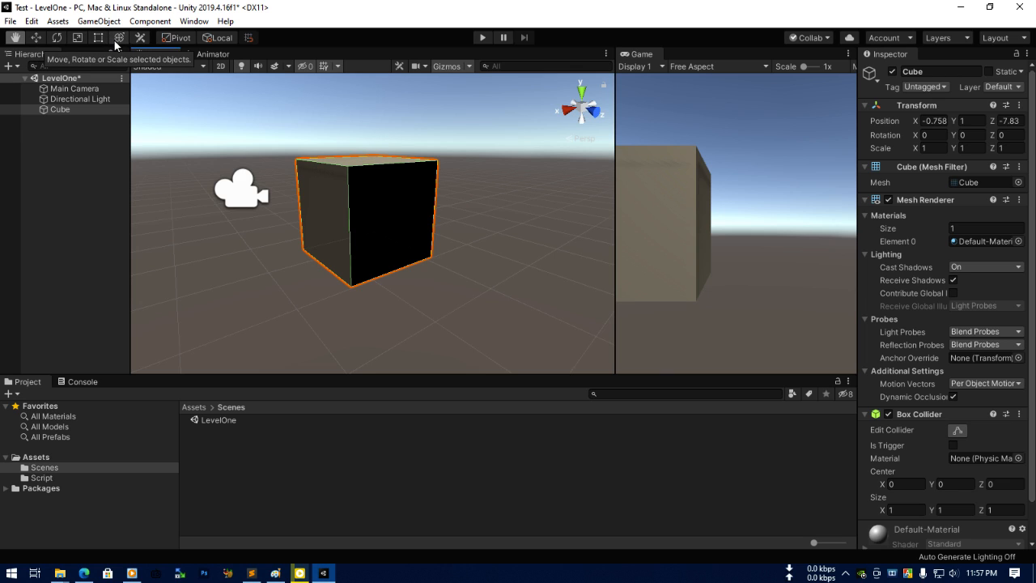
pyautogui.press('w')
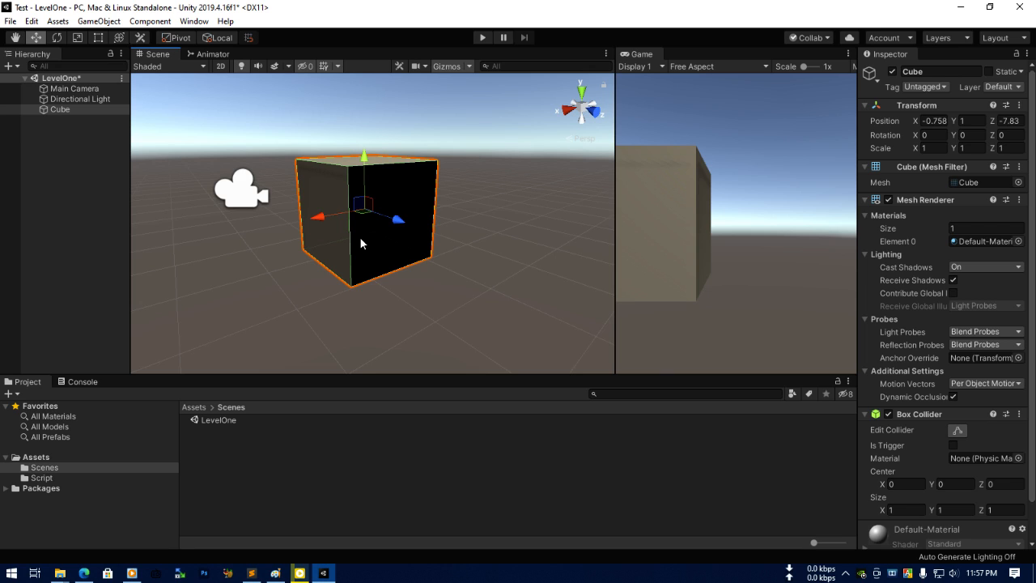
pyautogui.press('e')
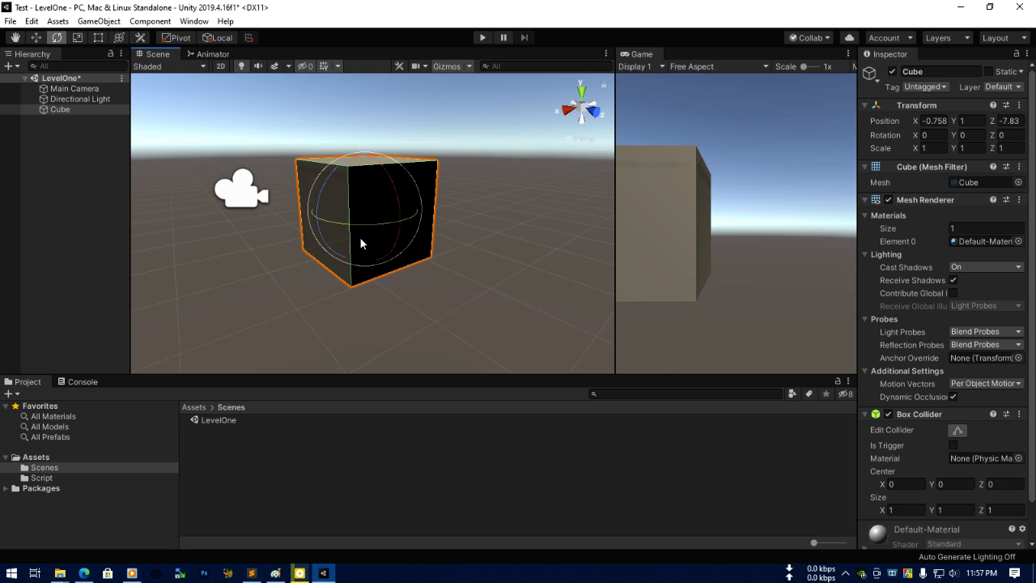
pyautogui.press('r')
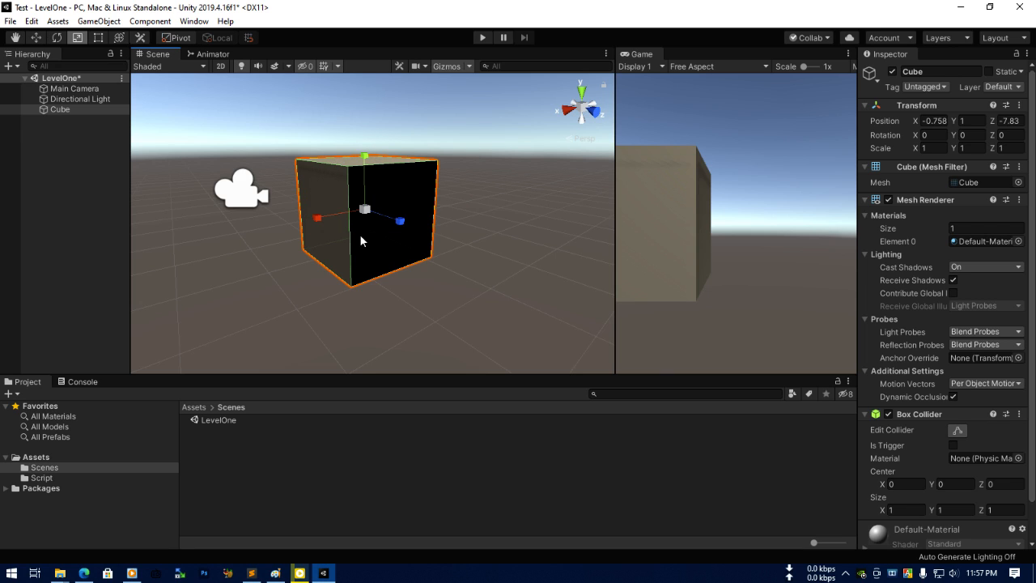
pyautogui.press('t')
pyautogui.press('w')
pyautogui.press('e')
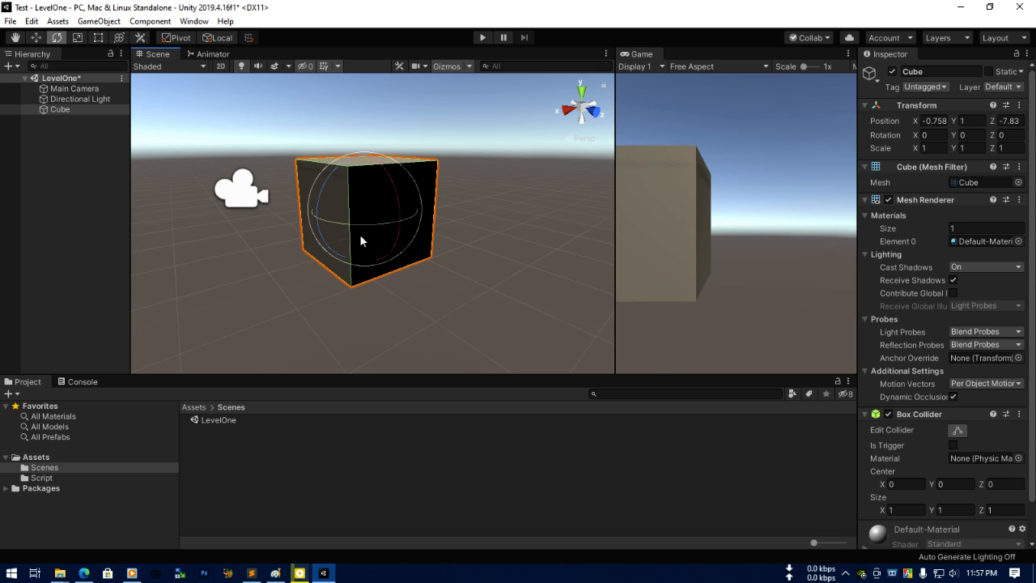
pyautogui.press('w')
pyautogui.press('e')
pyautogui.press('q')
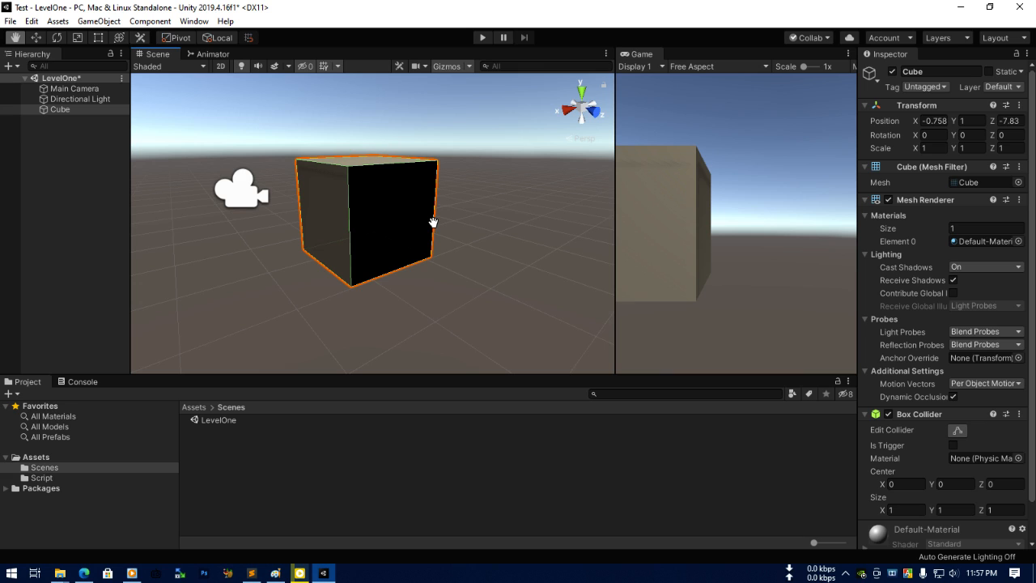
# Zoom the Scene view out and in to examine the cube from different distances.
pyautogui.scroll(-3, 407, 229)
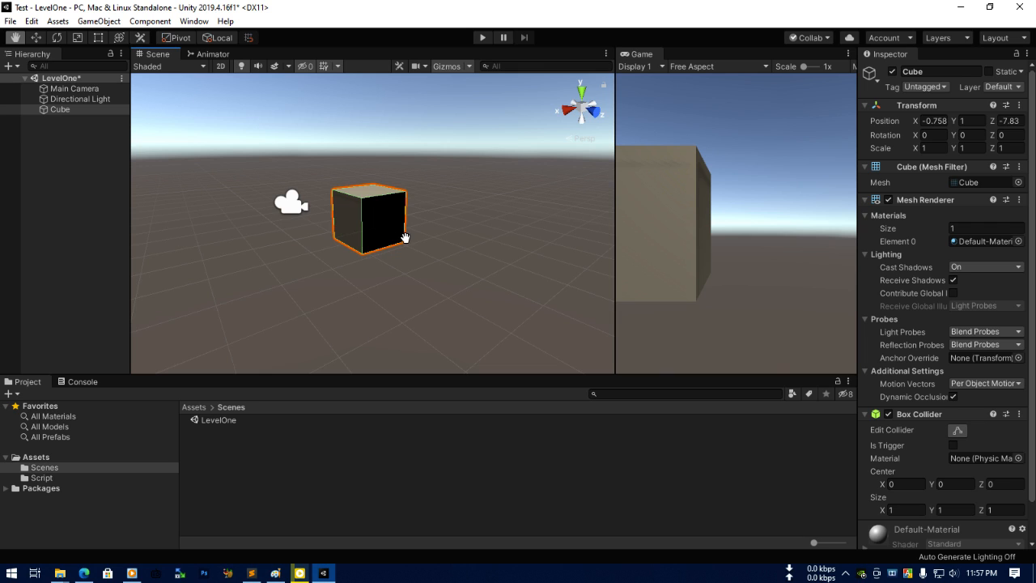
pyautogui.scroll(5, 372, 239)
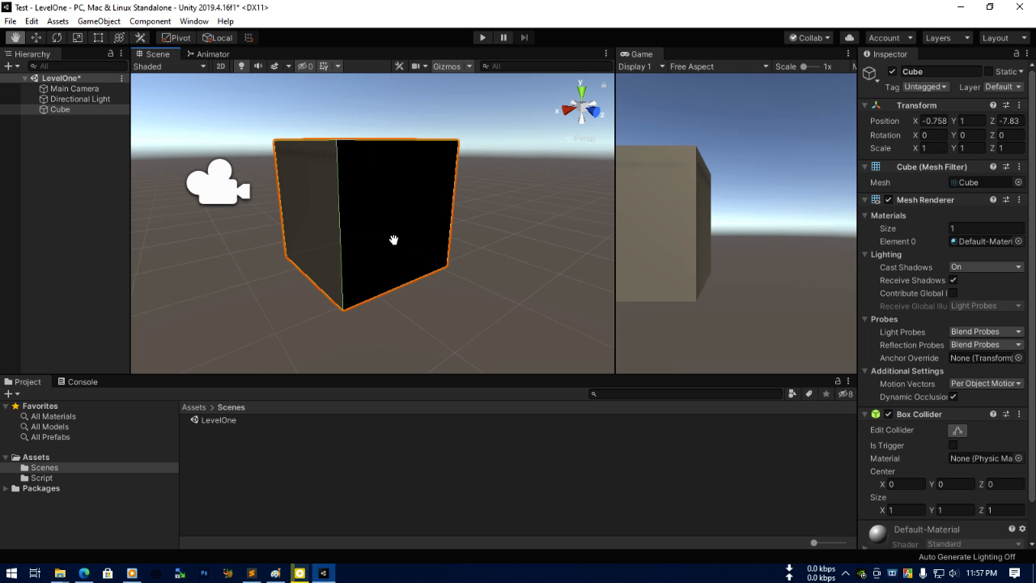
pyautogui.scroll(-3, 393, 240)
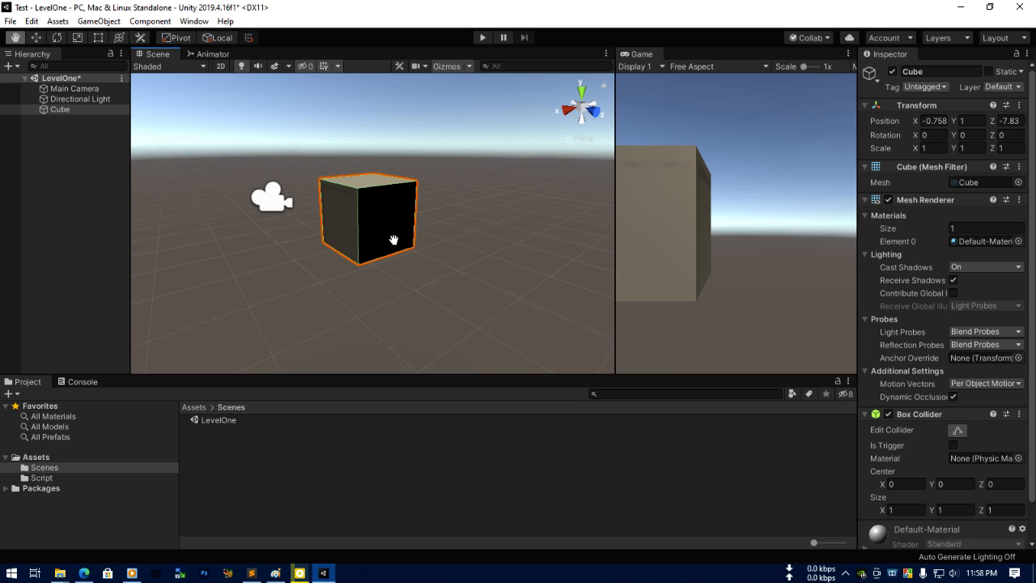
pyautogui.scroll(3, 394, 239)
pyautogui.scroll(-3, 393, 240)
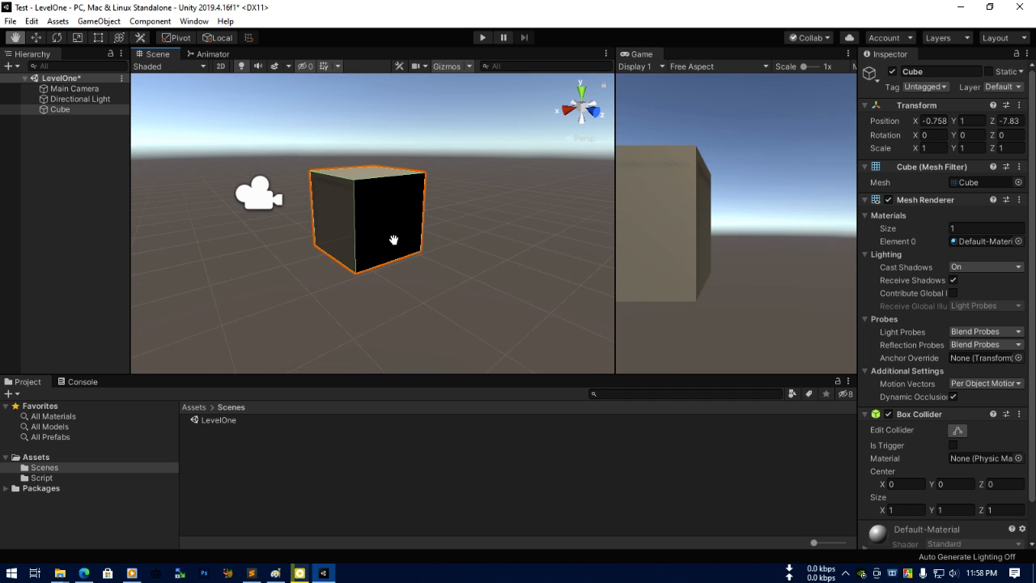
pyautogui.scroll(3, 393, 239)
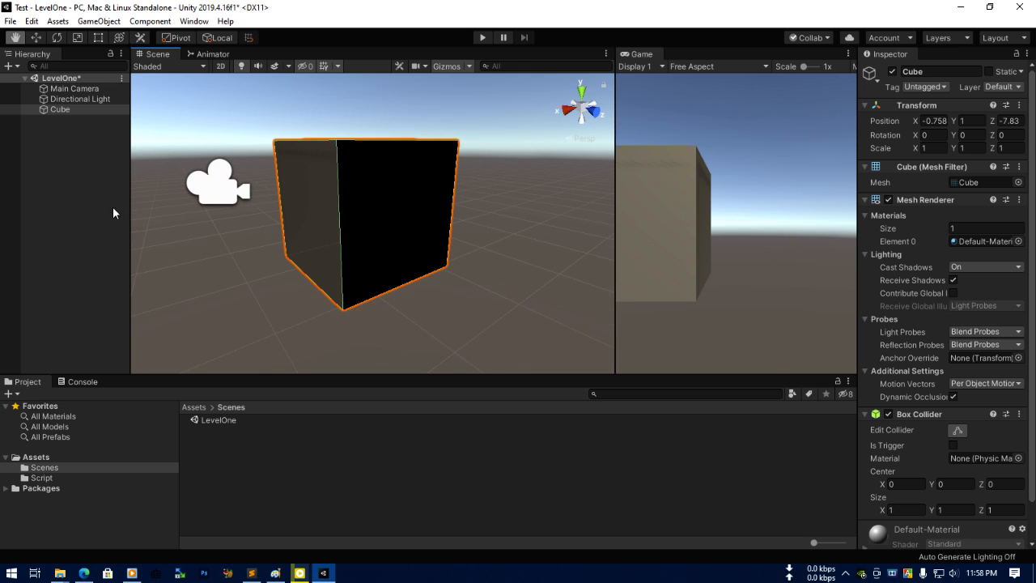
# Frame the cube in the Scene view and examine it from farther away.
pyautogui.click(72, 176)
pyautogui.doubleClick(59, 109)
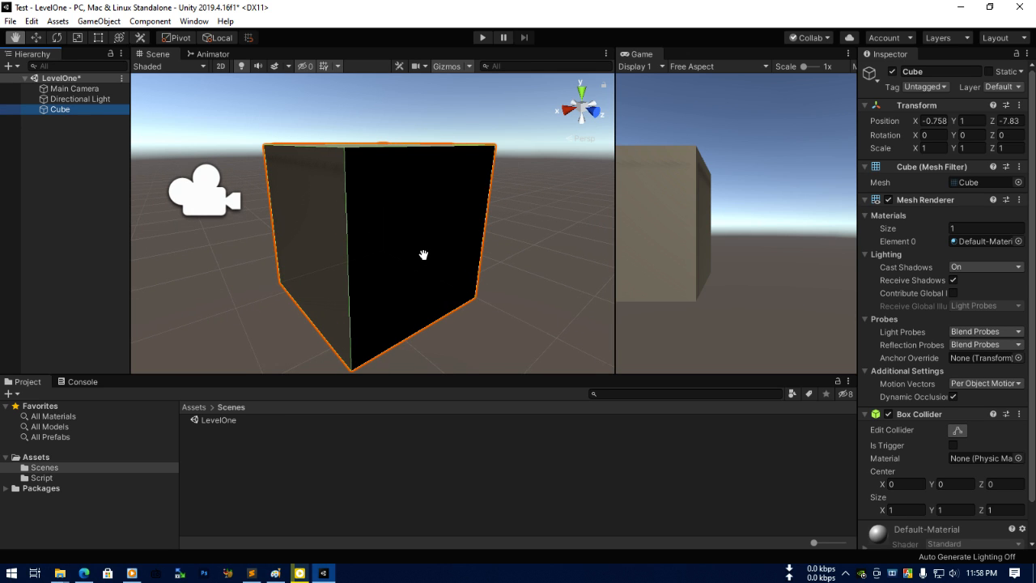
pyautogui.scroll(-5, 423, 255)
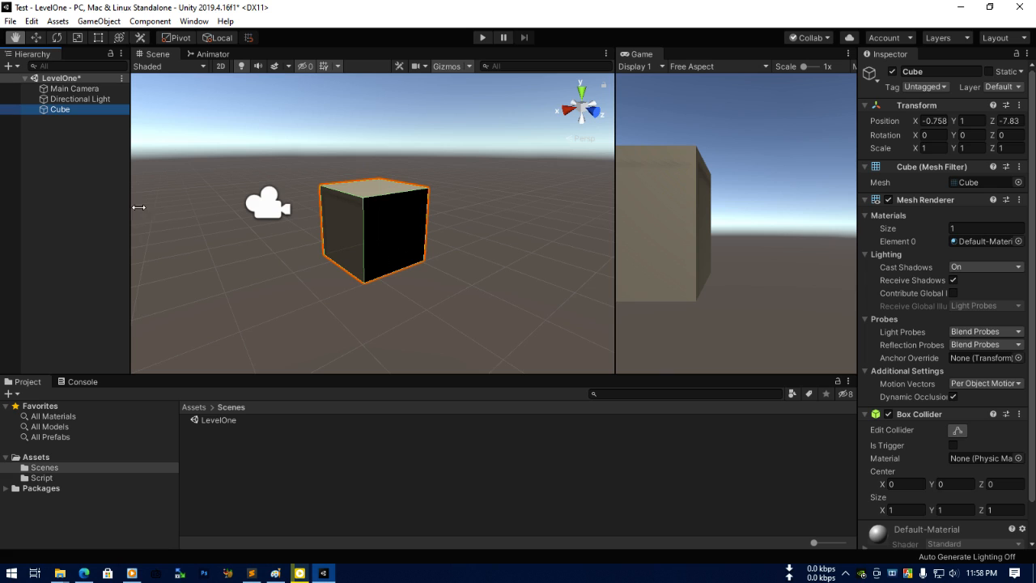
# Look over the 3D Object types that can be added to the scene, without creating one.
pyautogui.click(93, 186)
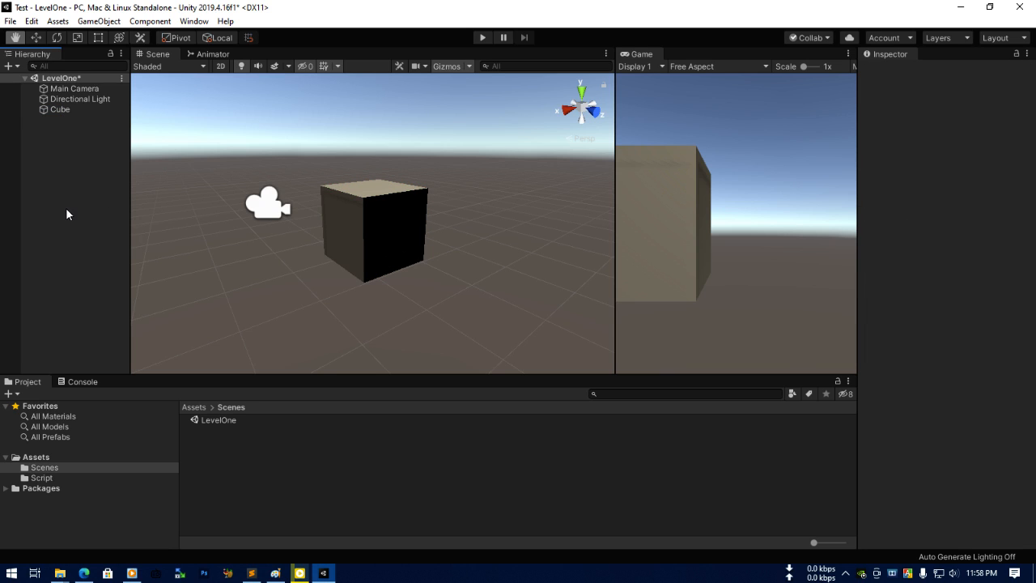
pyautogui.rightClick(66, 189)
pyautogui.moveTo(153, 323)
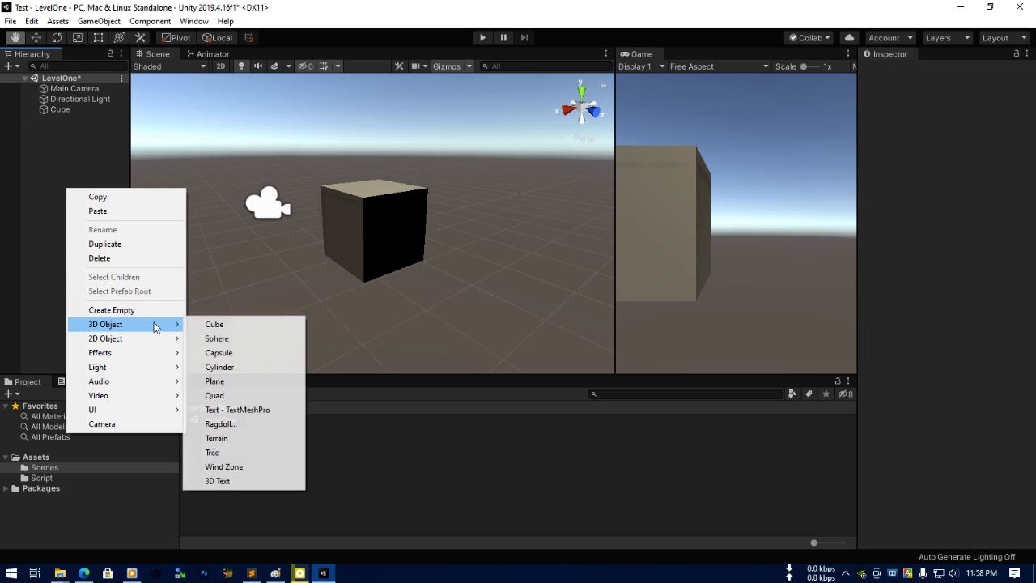
pyautogui.click(85, 142)
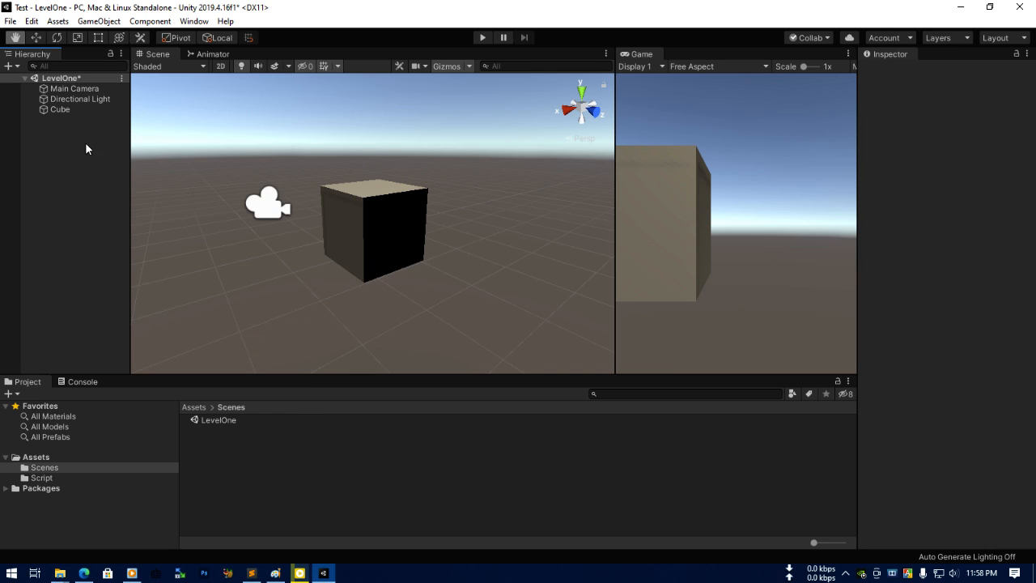
# Rename the cube as Floor, and re-enter the same name directly in the scene's object list.
pyautogui.click(61, 109)
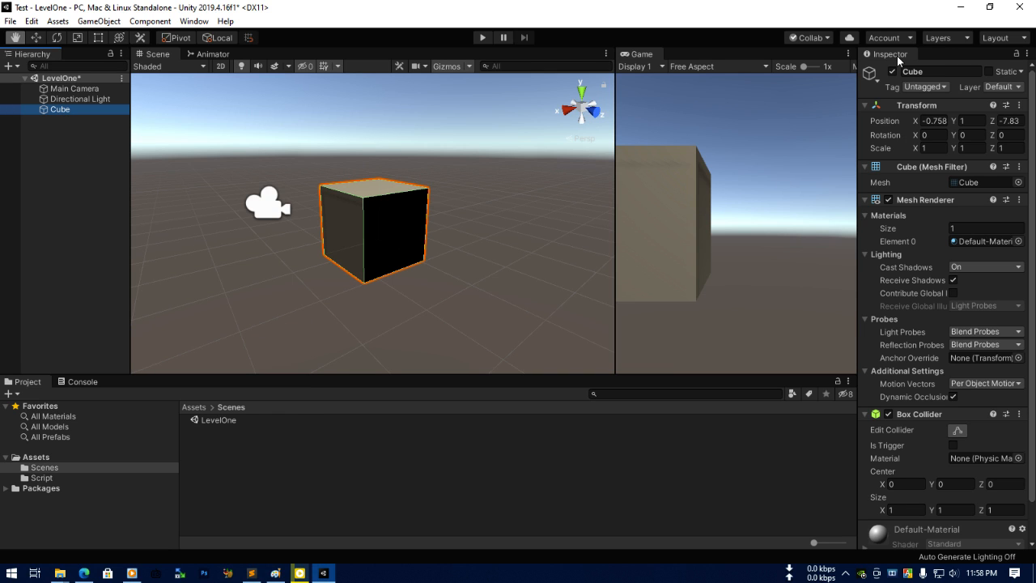
pyautogui.click(928, 72)
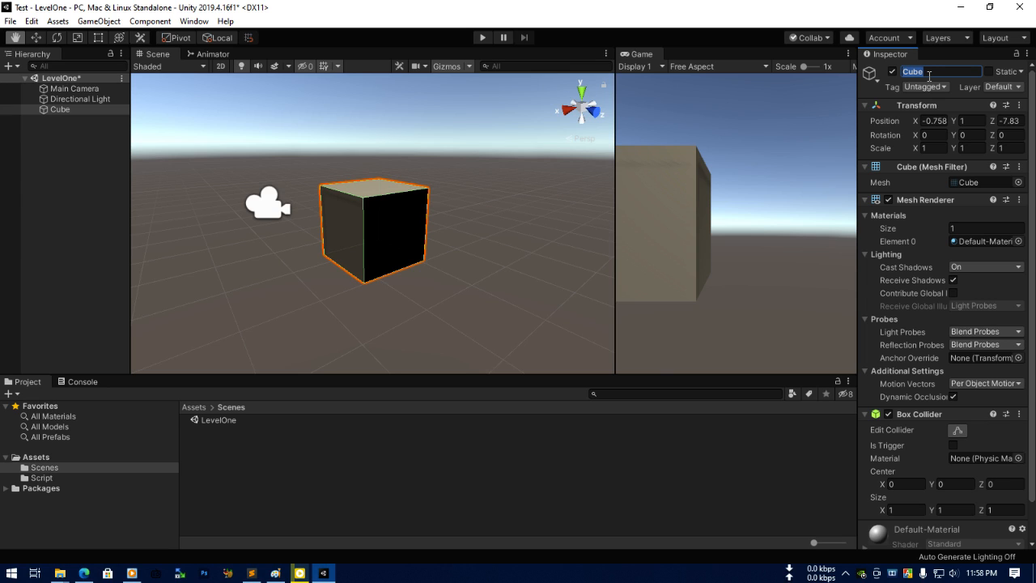
pyautogui.write('Floor')
pyautogui.press('Return')
pyautogui.click(67, 126)
pyautogui.click(62, 109)
pyautogui.click(62, 108)
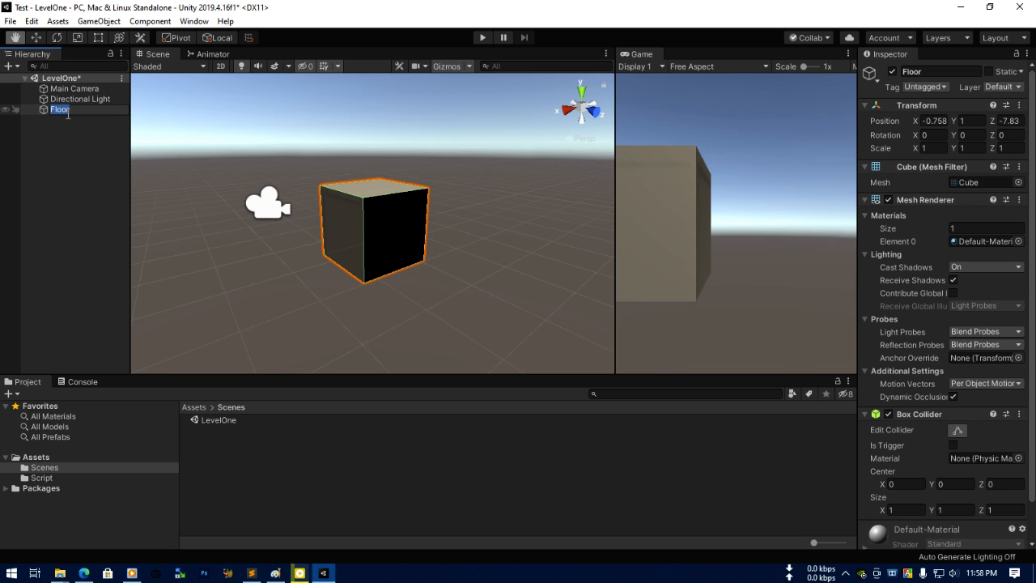
pyautogui.write('Floor')
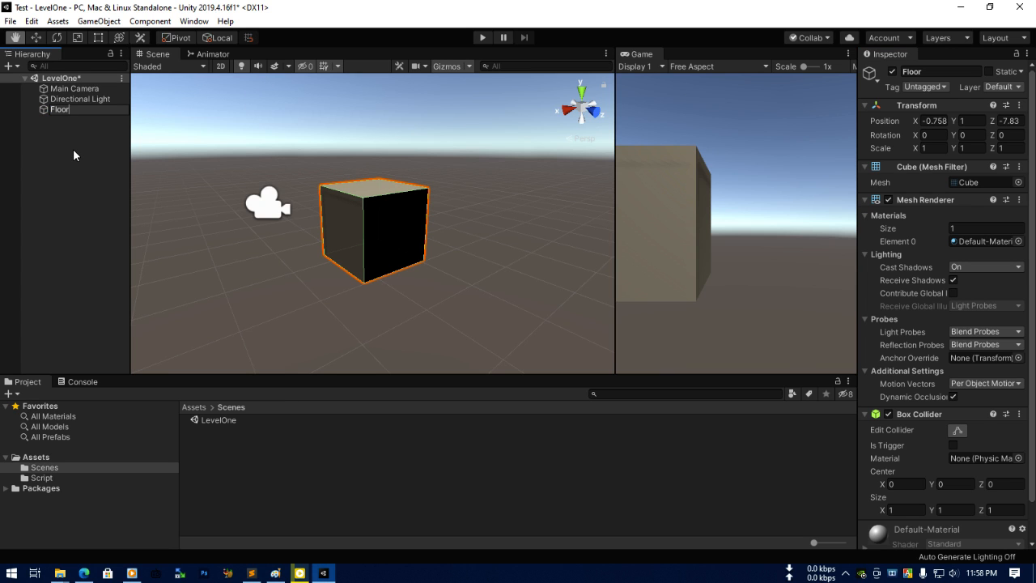
pyautogui.press('Return')
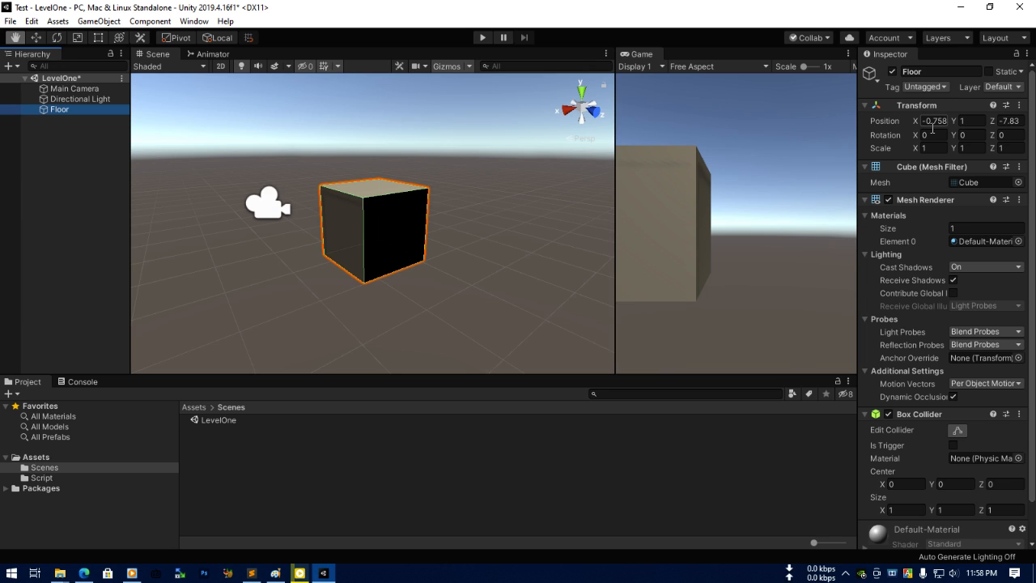
# Examine the Floor cube from the front, top and left views, ending on the front view.
pyautogui.scroll(-2, 944, 174)
pyautogui.scroll(2, 965, 267)
pyautogui.click(596, 114)
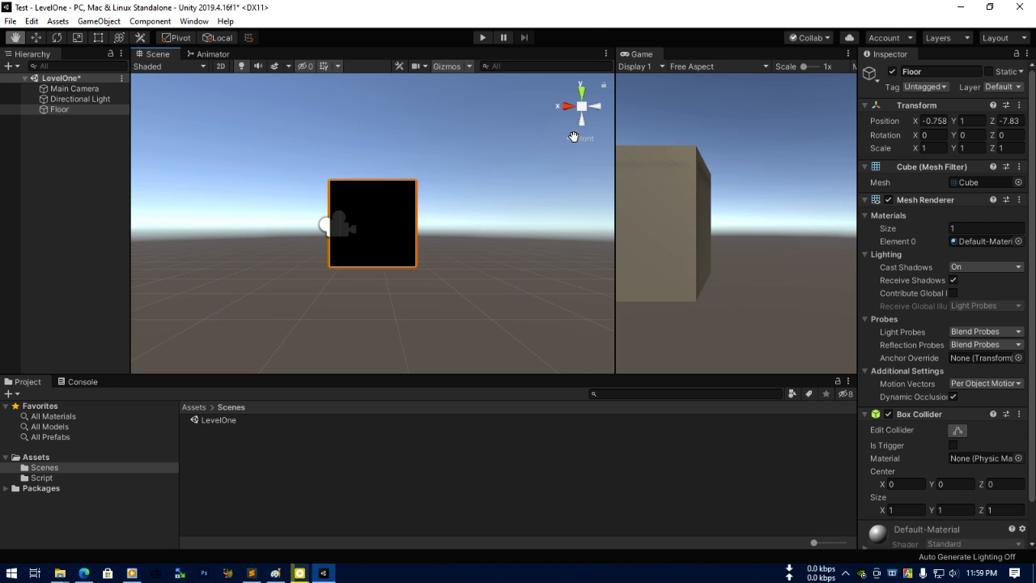
pyautogui.click(580, 89)
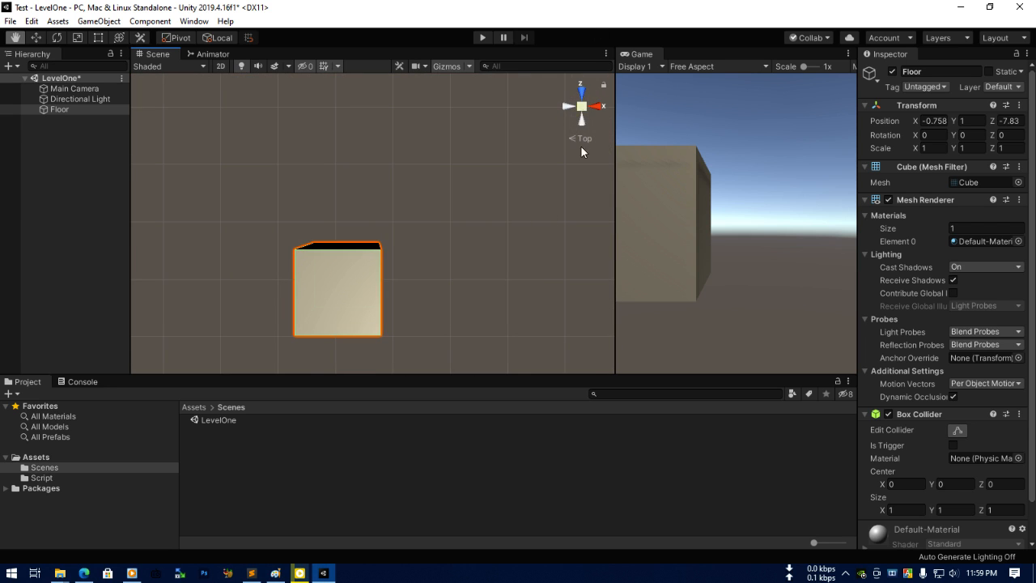
pyautogui.click(568, 107)
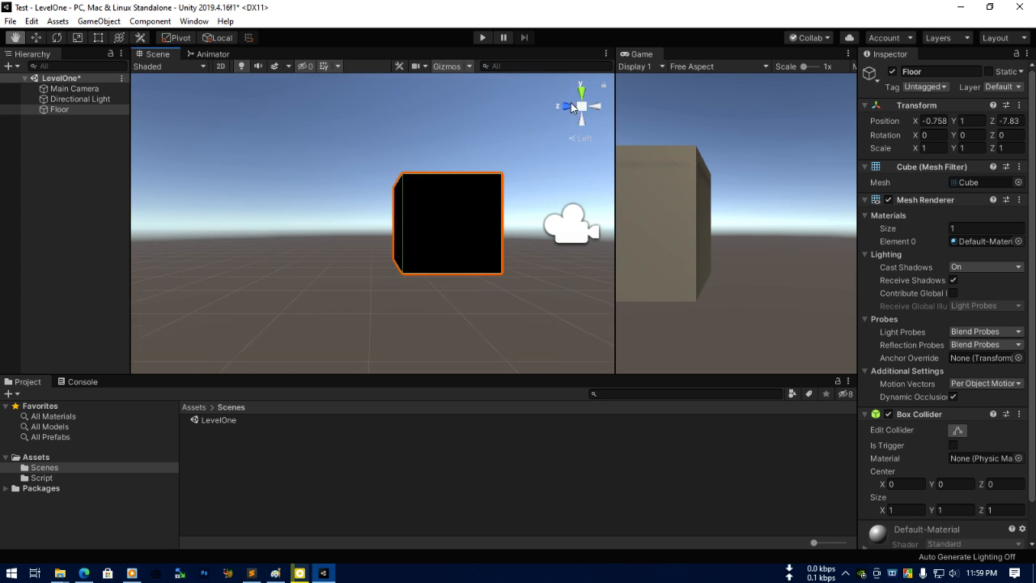
pyautogui.click(567, 108)
pyautogui.click(573, 136)
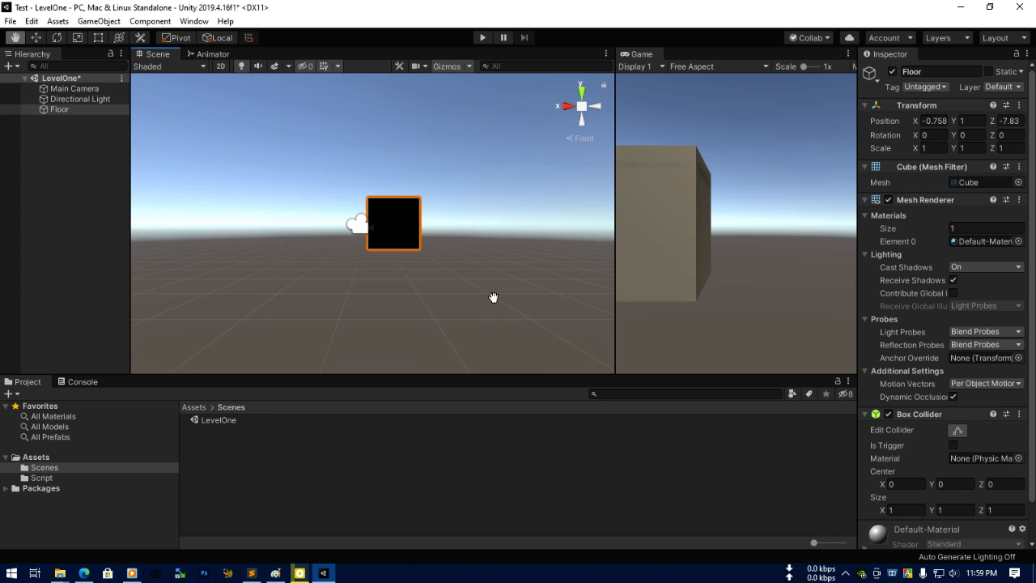
pyautogui.scroll(2, 492, 297)
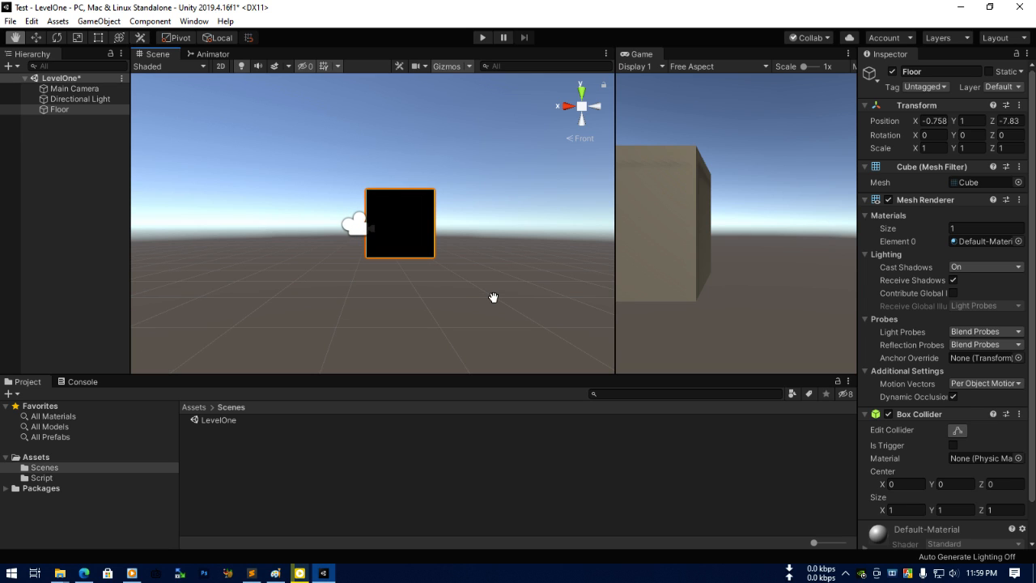
pyautogui.scroll(1, 493, 297)
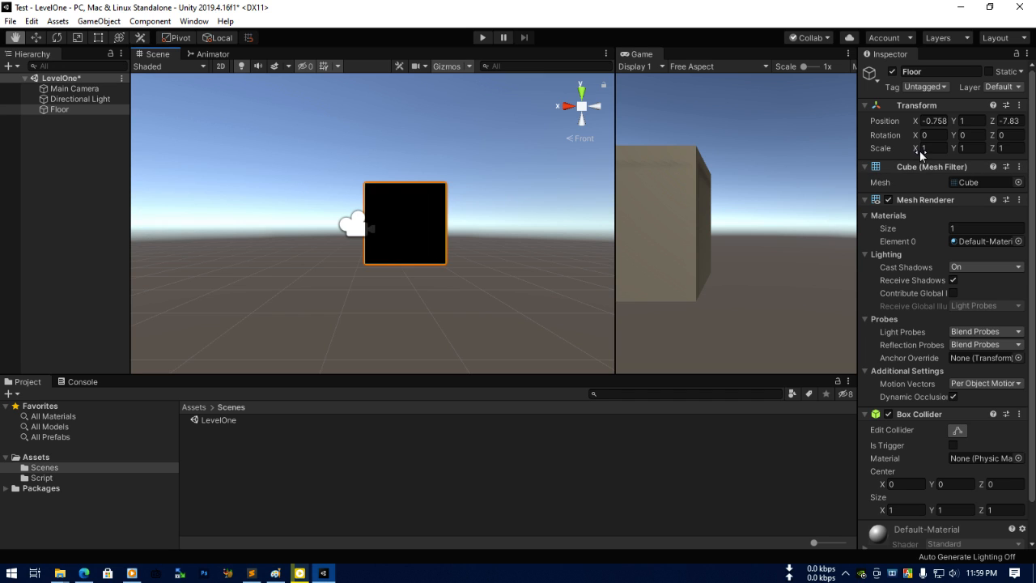
# Try an X scale of 2 on the Floor, and set it back to 1.
pyautogui.moveTo(918, 147)
pyautogui.mouseDown()
pyautogui.moveTo(900, 149)
pyautogui.moveTo(917, 150)
pyautogui.mouseUp()
pyautogui.click(943, 150)
pyautogui.write('2')
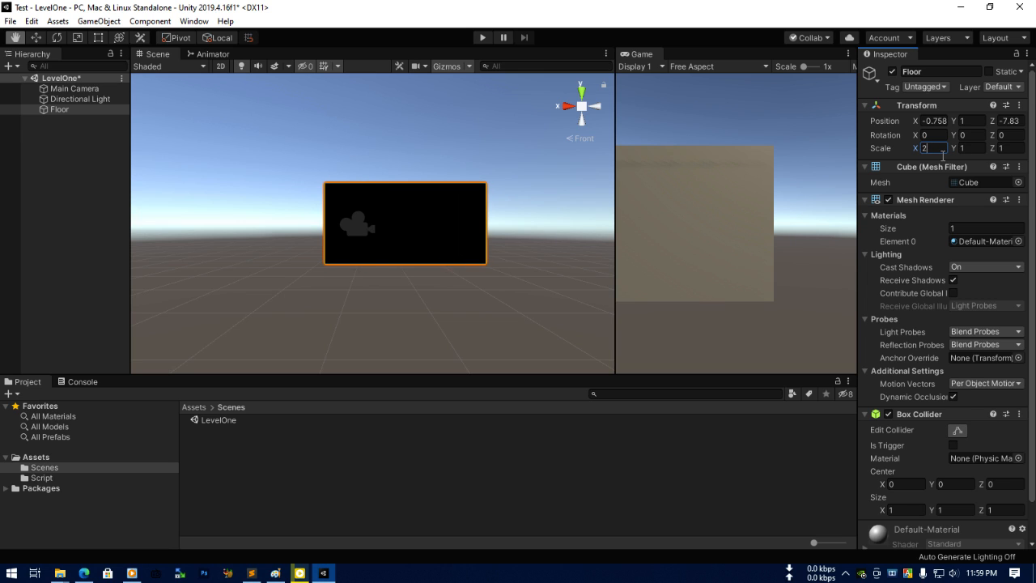
pyautogui.press('BackSpace')
pyautogui.write('1')
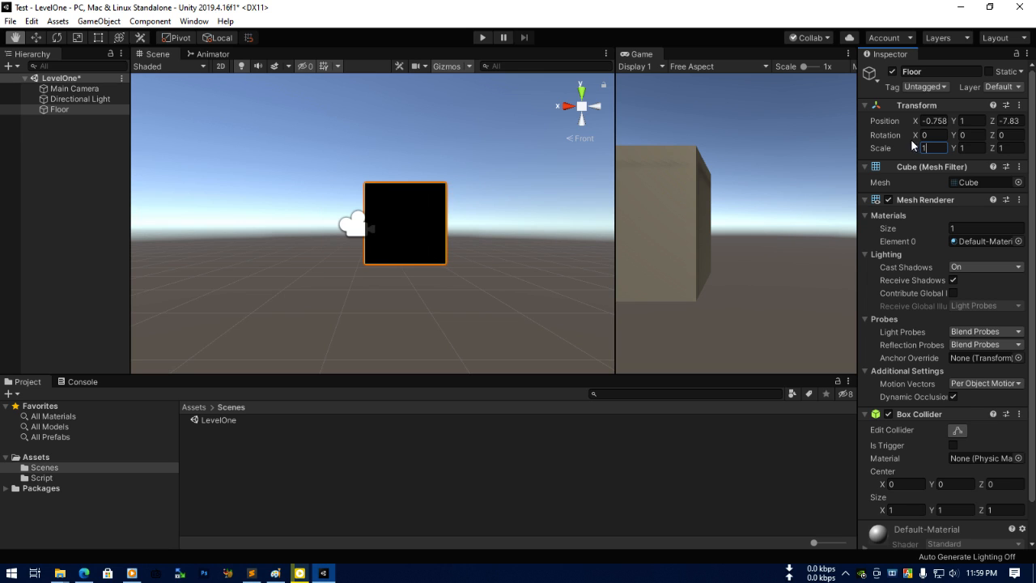
# Adjust the Floor's rotation to about -0.79, 1.94, 0.96 and its position to about -0.64, 0.81, -7.76.
pyautogui.moveTo(919, 135); pyautogui.dragTo(848, 160)
pyautogui.keyDown('alt'); pyautogui.moveTo(553, 187); pyautogui.dragTo(418, 327); pyautogui.keyUp('alt')
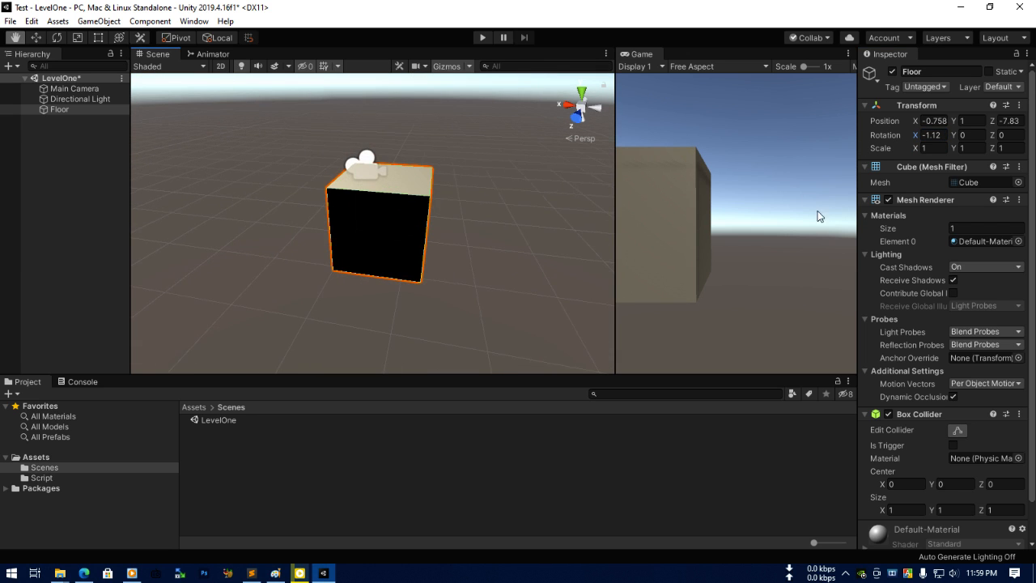
pyautogui.moveTo(917, 139); pyautogui.dragTo(916, 175)
pyautogui.moveTo(953, 135); pyautogui.dragTo(1011, 168)
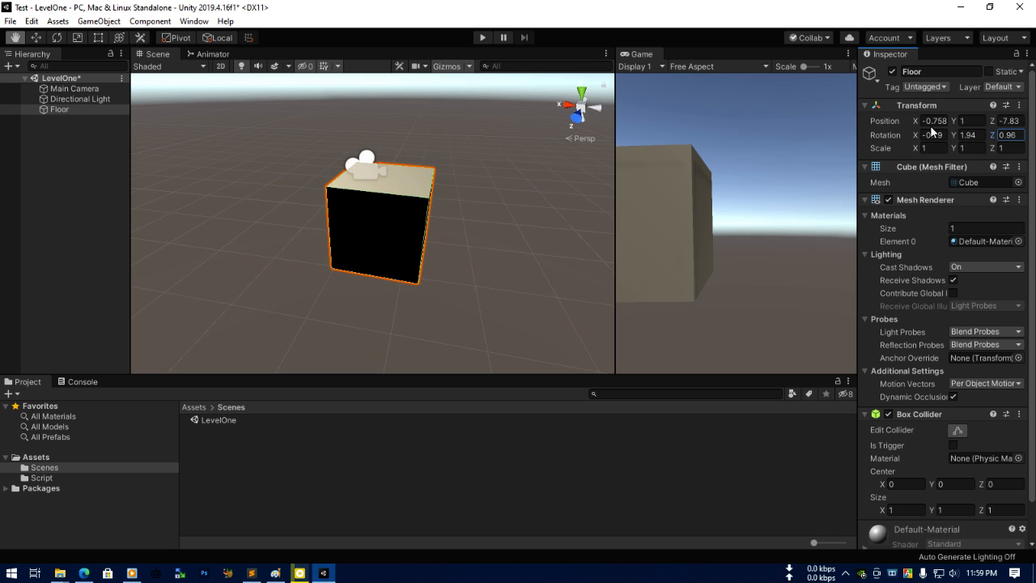
pyautogui.moveTo(910, 119); pyautogui.dragTo(990, 131)
# Reset the Floor's entire Transform, and undo the reset.
pyautogui.click(1019, 105)
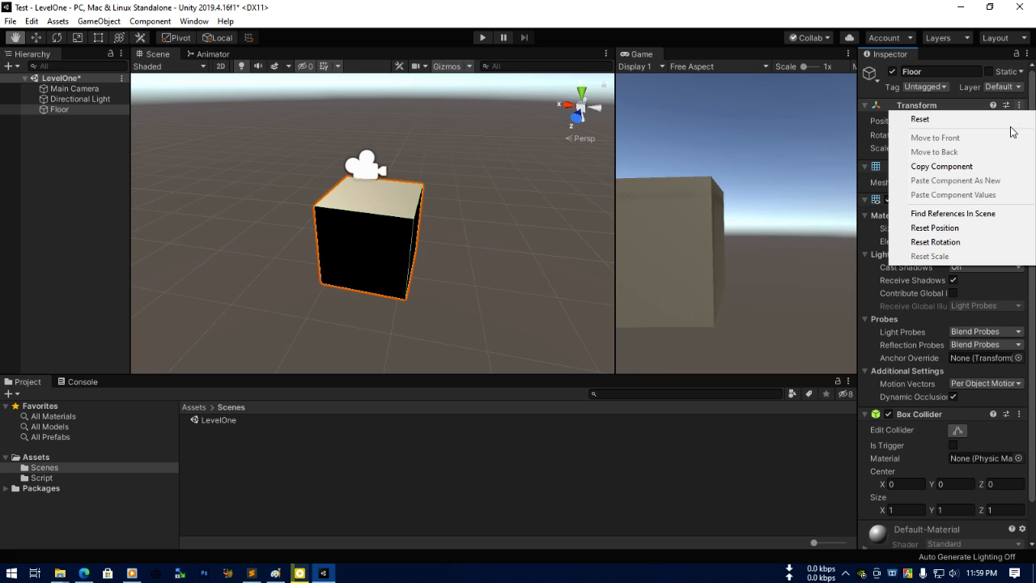
pyautogui.click(997, 120)
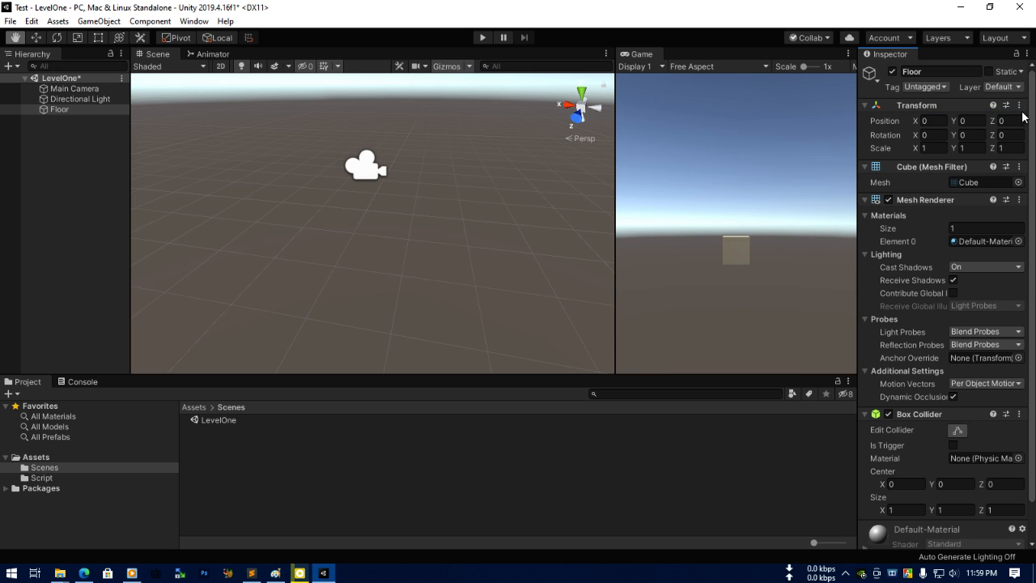
pyautogui.hotkey('ctrl', 'z')
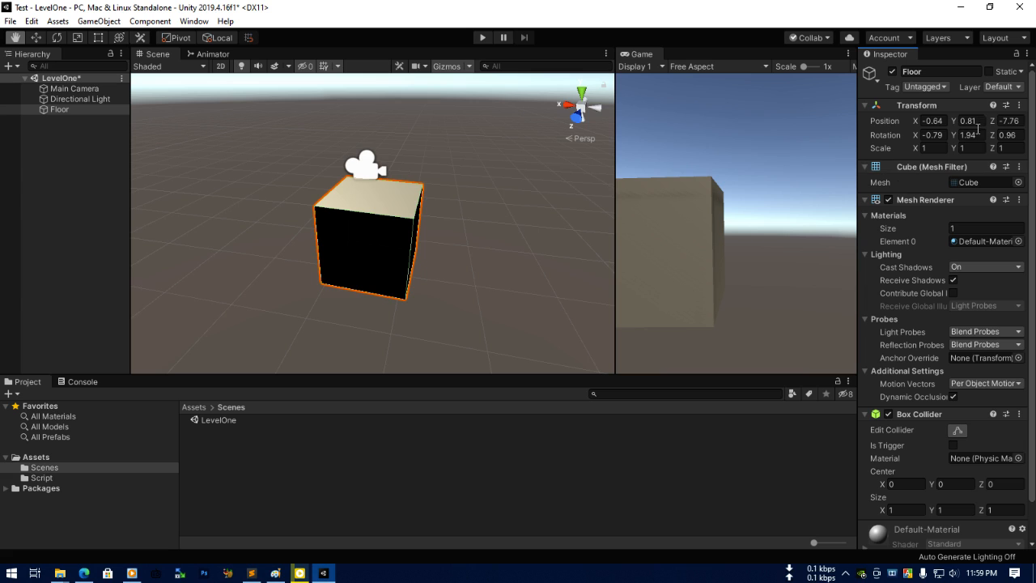
pyautogui.click(1023, 106)
pyautogui.click(1026, 106)
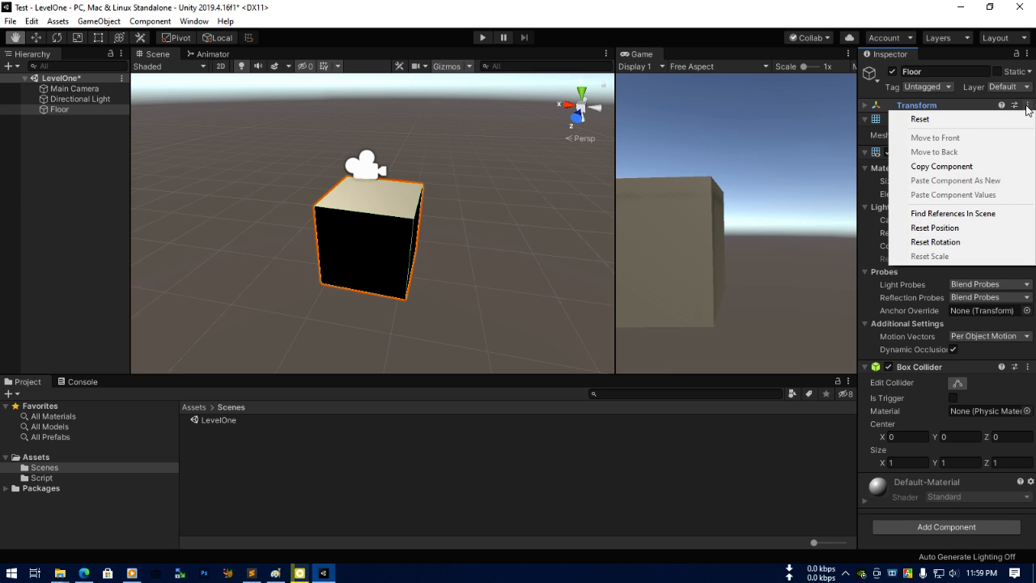
pyautogui.click(753, 462)
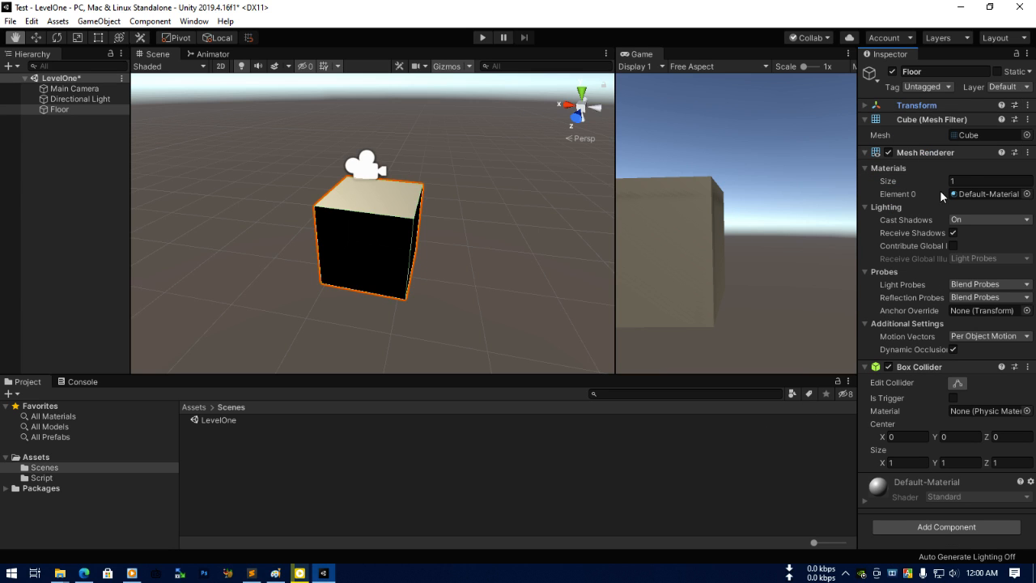
pyautogui.click(868, 107)
# Reset only the Floor's rotation, and reset its position separately.
pyautogui.click(1018, 106)
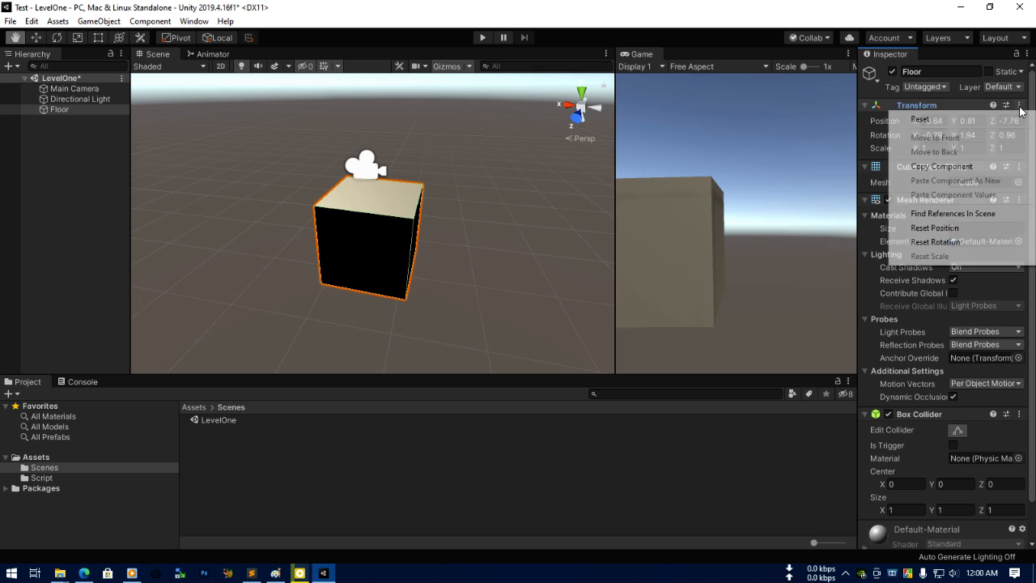
pyautogui.click(951, 242)
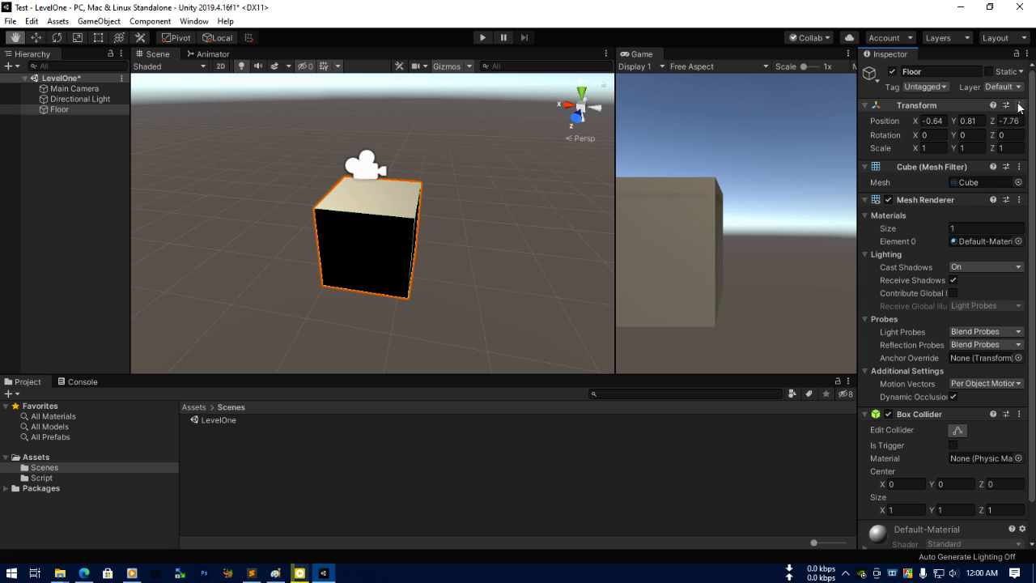
pyautogui.click(1019, 106)
pyautogui.click(938, 228)
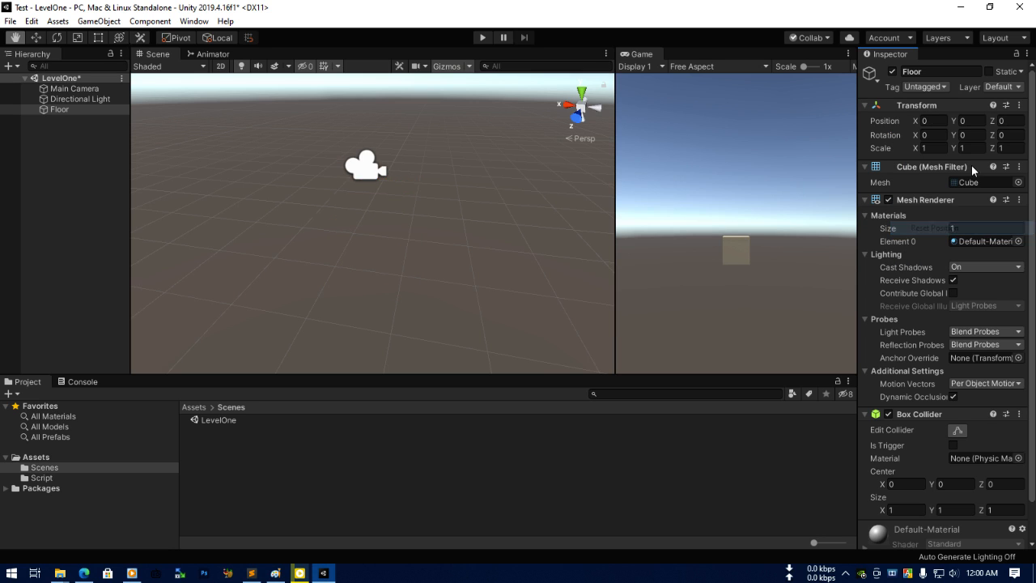
# Frame the Floor in the Scene view and examine its placement from the top view.
pyautogui.scroll(-5, 477, 281)
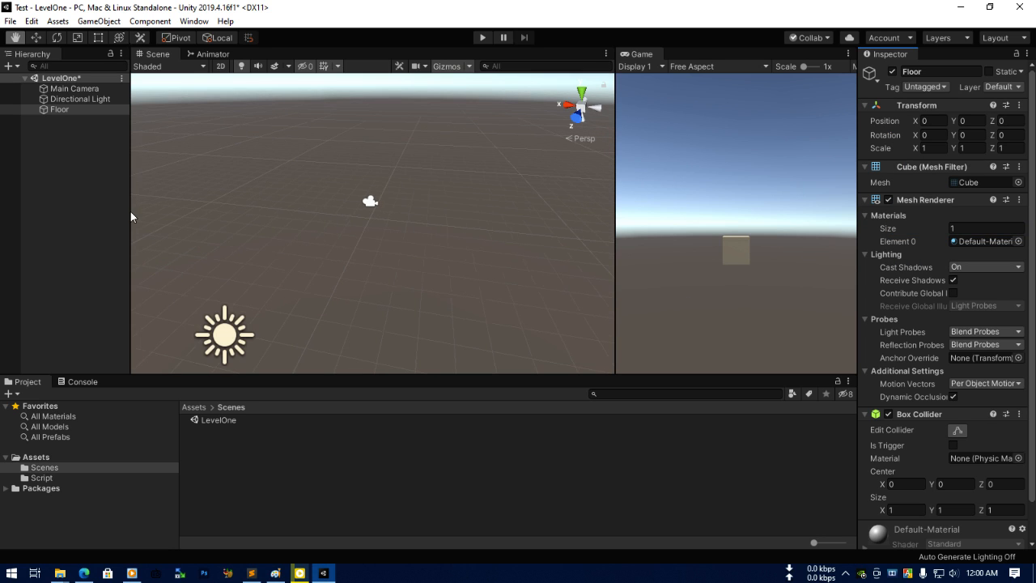
pyautogui.doubleClick(63, 108)
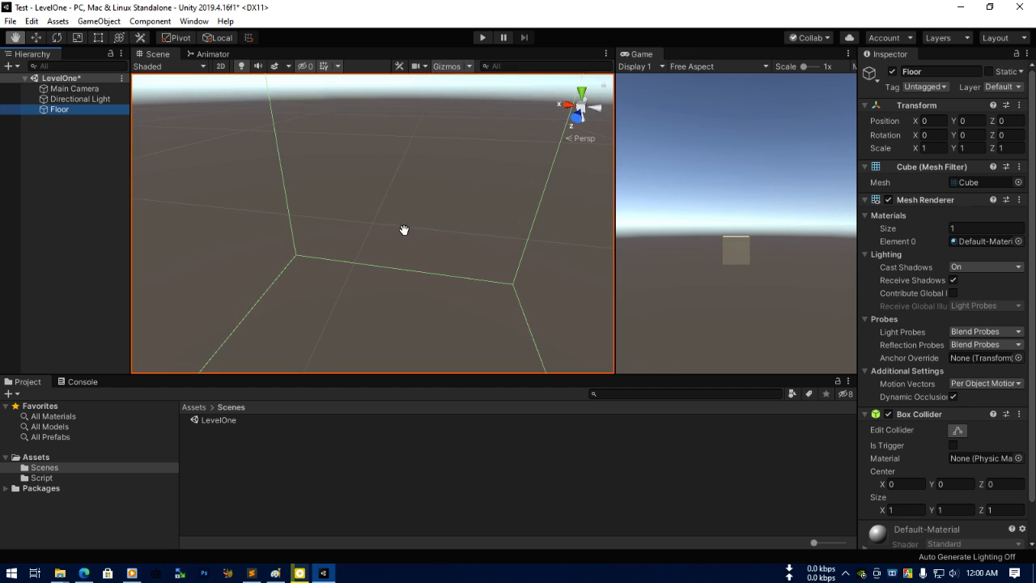
pyautogui.scroll(-5, 571, 173)
pyautogui.click(582, 95)
pyautogui.moveTo(474, 234); pyautogui.dragTo(356, 243)
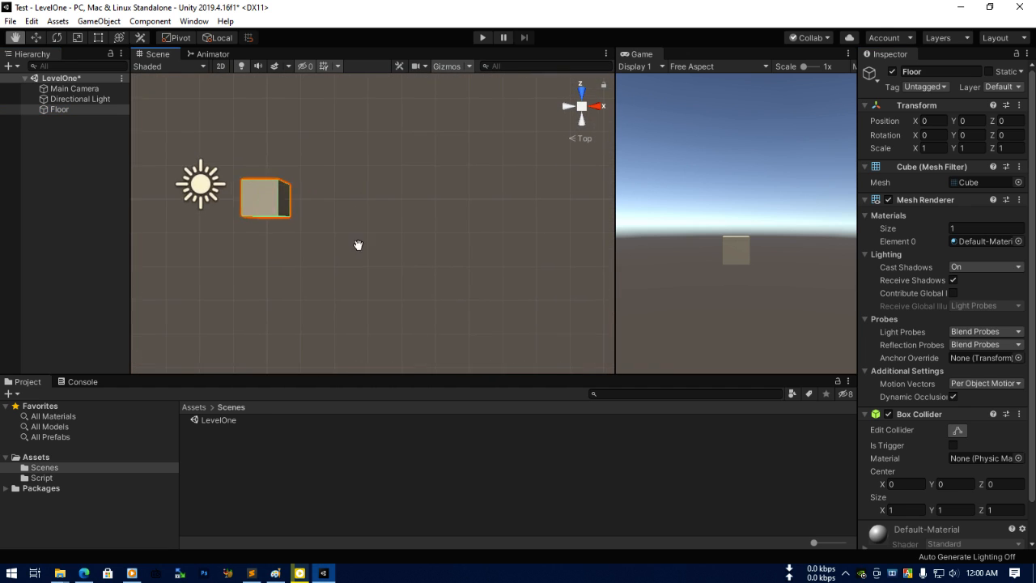
pyautogui.scroll(-5, 361, 264)
pyautogui.moveTo(379, 277); pyautogui.dragTo(393, 255)
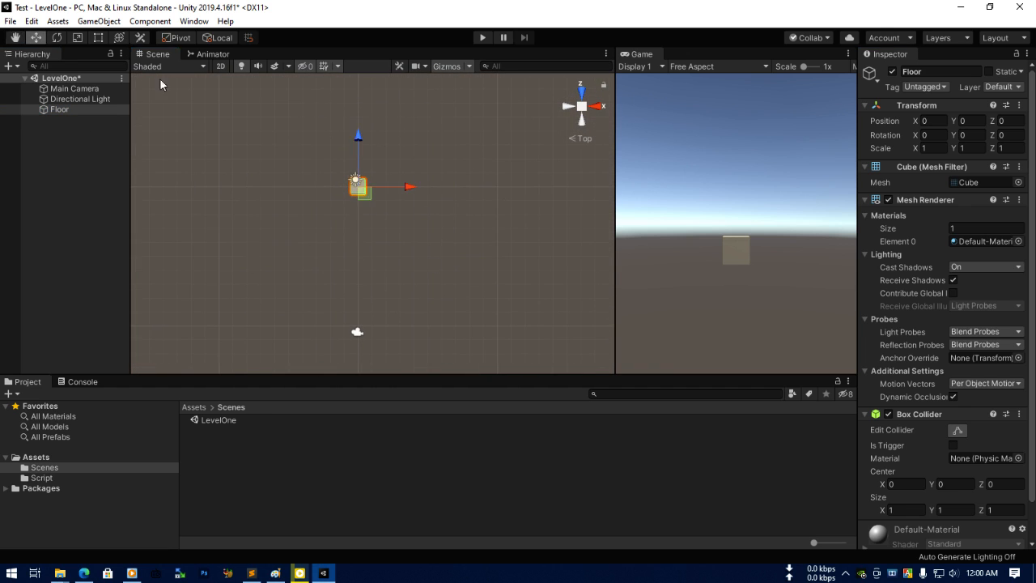
# Move the Floor across the ground plane with the Move tool to about X 2.18, Z -11.14.
pyautogui.click(35, 38)
pyautogui.moveTo(364, 191); pyautogui.dragTo(331, 379)
pyautogui.scroll(-6, 413, 331)
pyautogui.moveTo(449, 308); pyautogui.dragTo(428, 254, button='middle')
pyautogui.moveTo(379, 282); pyautogui.dragTo(458, 278)
pyautogui.moveTo(417, 235); pyautogui.dragTo(391, 277)
pyautogui.scroll(-4, 484, 271)
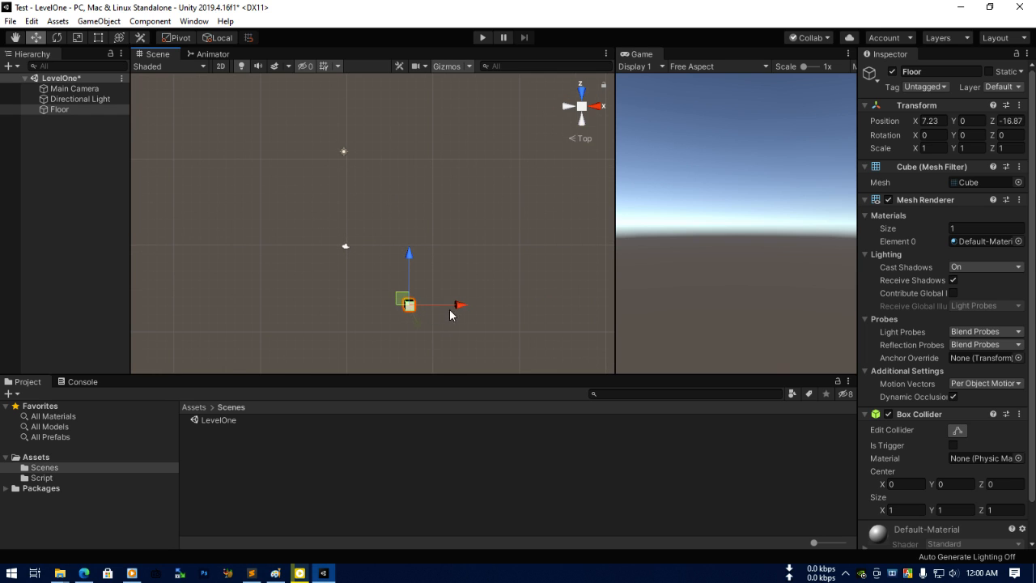
pyautogui.moveTo(444, 305); pyautogui.dragTo(375, 247)
# From the left view, move the Floor in the YZ plane to about Y 0.75, Z -12.94.
pyautogui.click(566, 108)
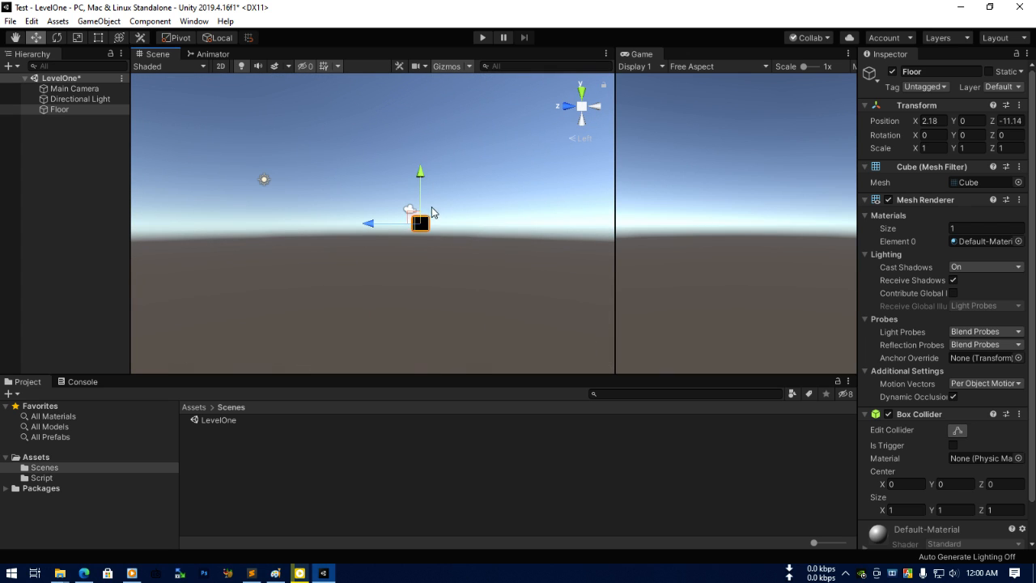
pyautogui.moveTo(413, 216); pyautogui.dragTo(437, 208)
pyautogui.scroll(3, 551, 205)
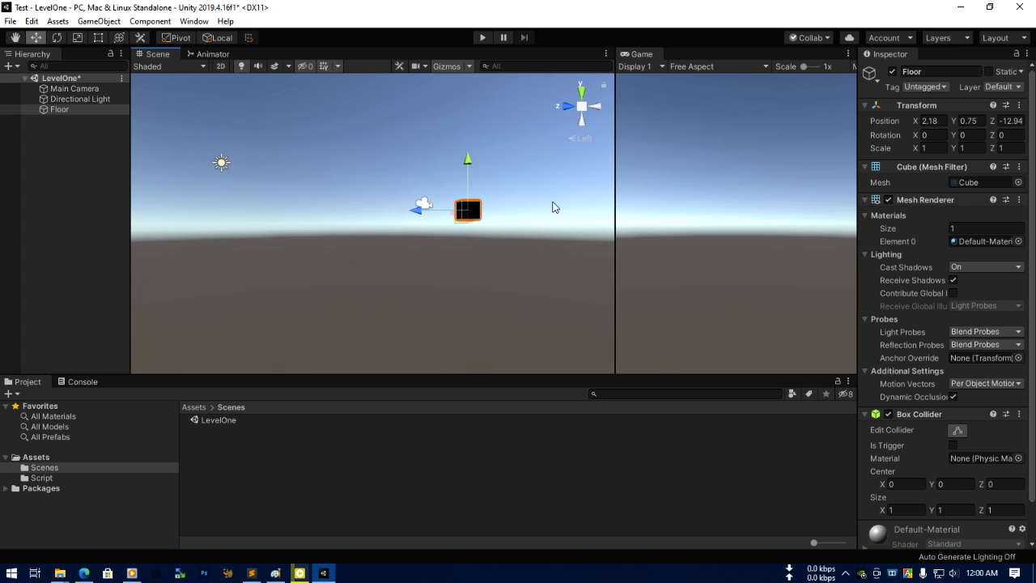
# From the top view, move the Main Camera back across the ground plane to about X 1.7, Z -19.65.
pyautogui.moveTo(551, 205); pyautogui.dragTo(529, 225, button='right')
pyautogui.scroll(2, 529, 225)
pyautogui.moveTo(529, 224); pyautogui.dragTo(407, 253, button='middle')
pyautogui.scroll(2, 407, 252)
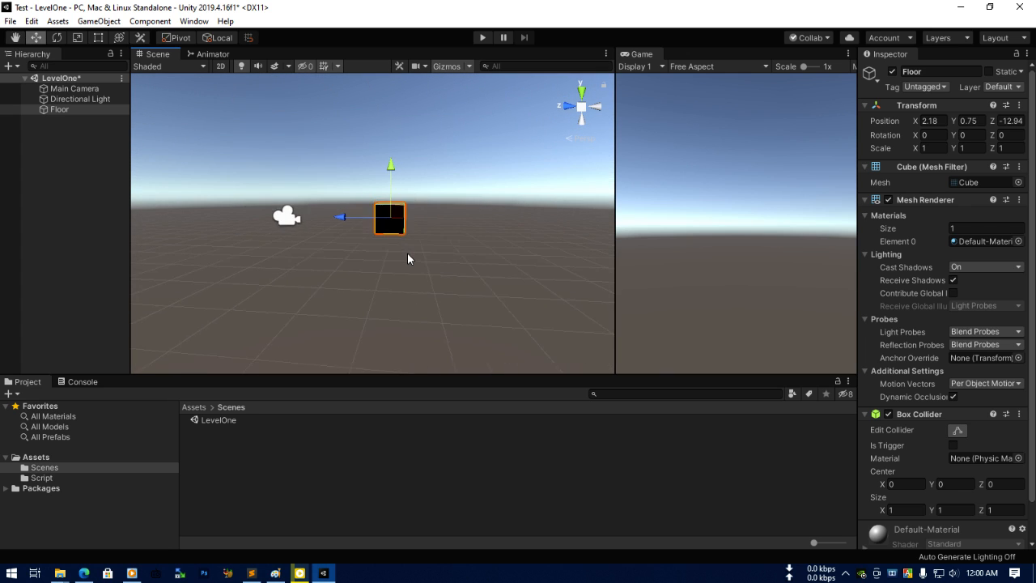
pyautogui.click(581, 92)
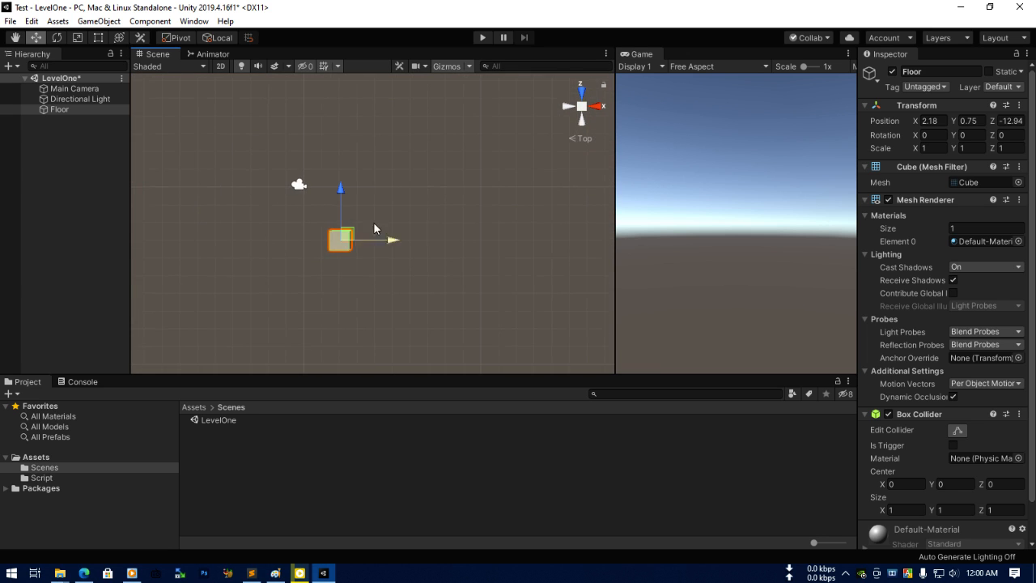
pyautogui.doubleClick(65, 89)
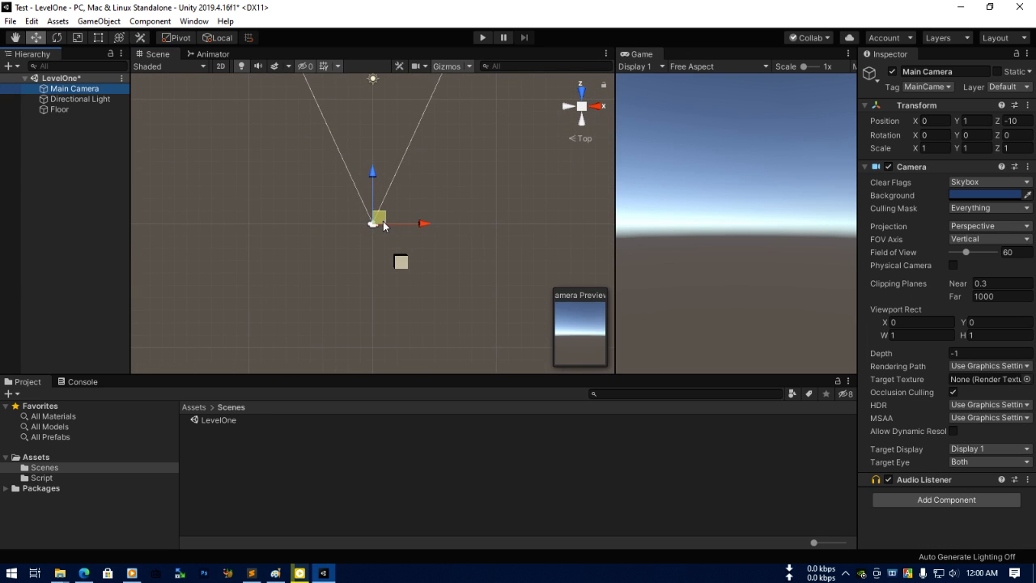
pyautogui.moveTo(382, 220); pyautogui.dragTo(403, 348)
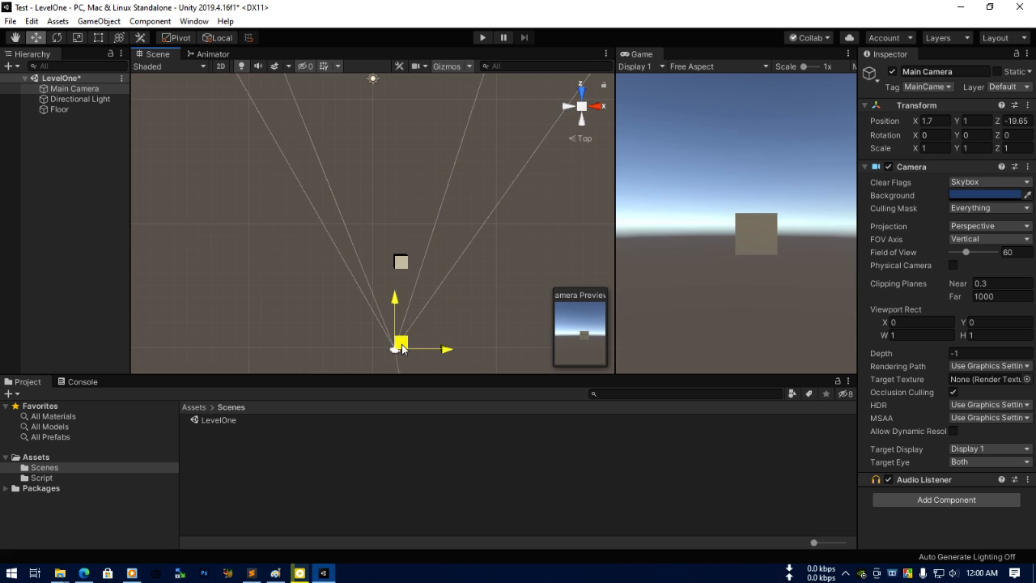
# Reset the Transform of the Floor, and reset the Transform of the Main Camera as well.
pyautogui.click(60, 110)
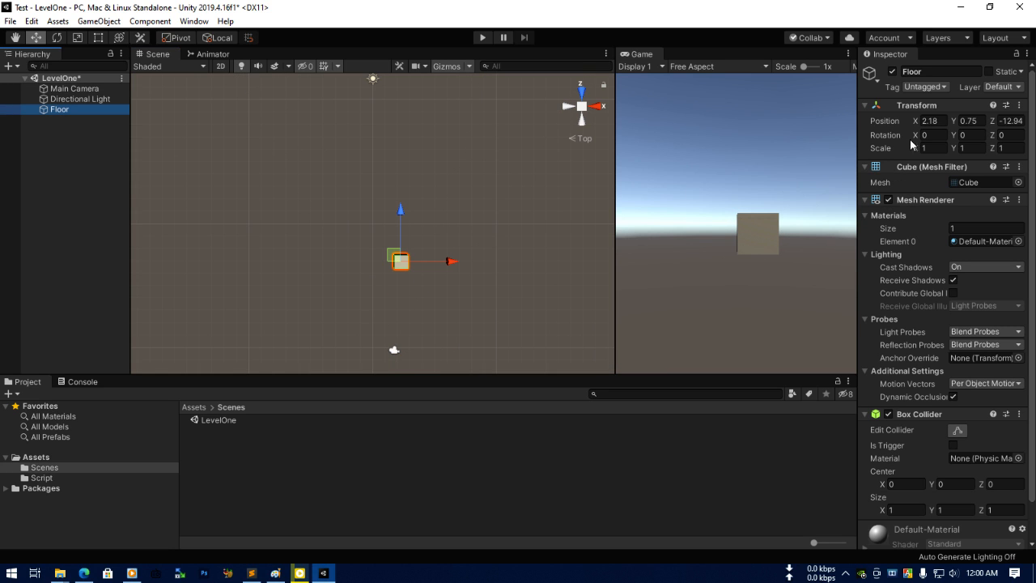
pyautogui.click(1019, 105)
pyautogui.click(971, 120)
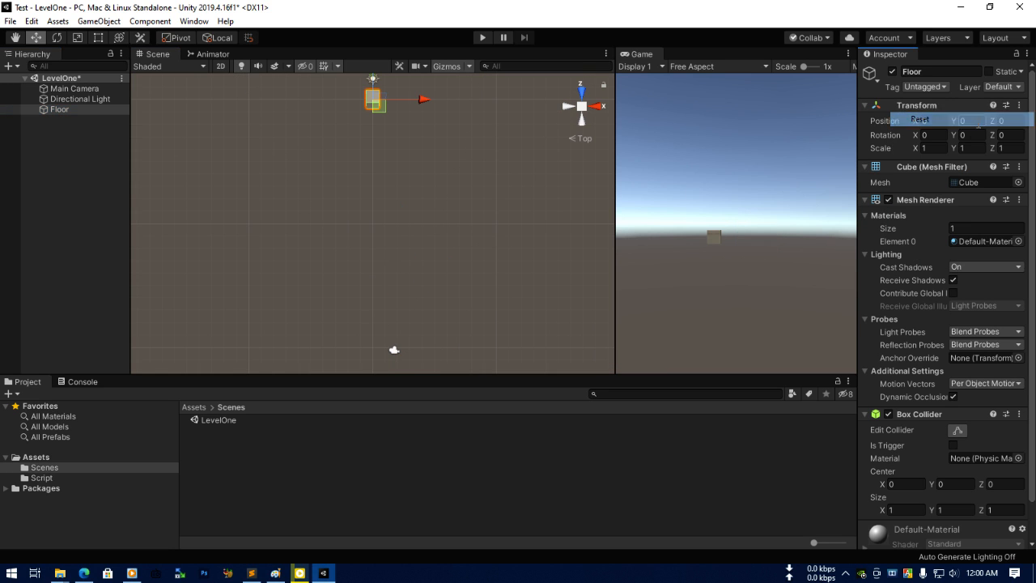
pyautogui.click(74, 88)
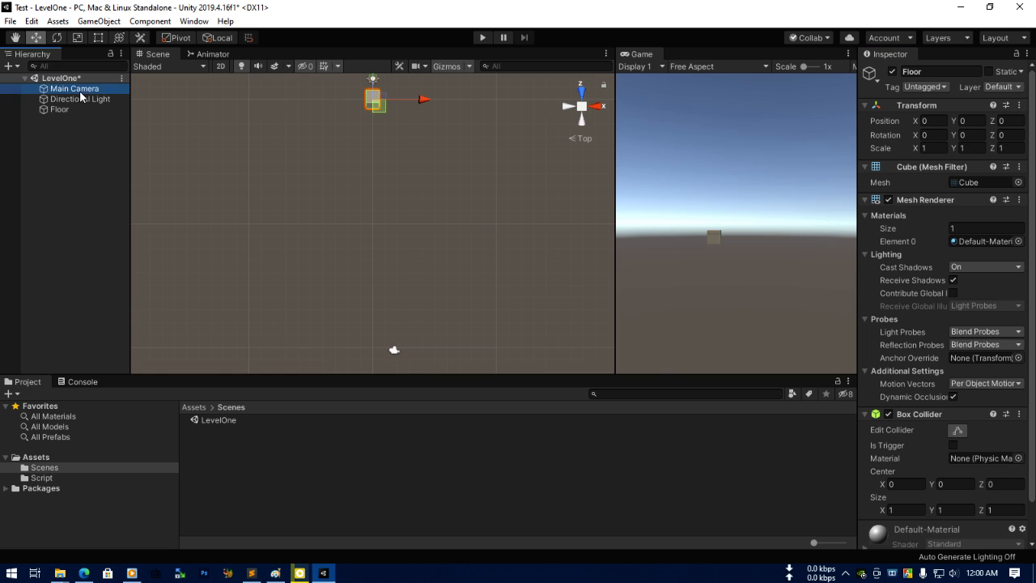
pyautogui.click(1027, 105)
pyautogui.click(930, 118)
# Move the Main Camera back from the Floor in the XZ plane to about X 0.61, Z -6.53.
pyautogui.scroll(-4, 429, 176)
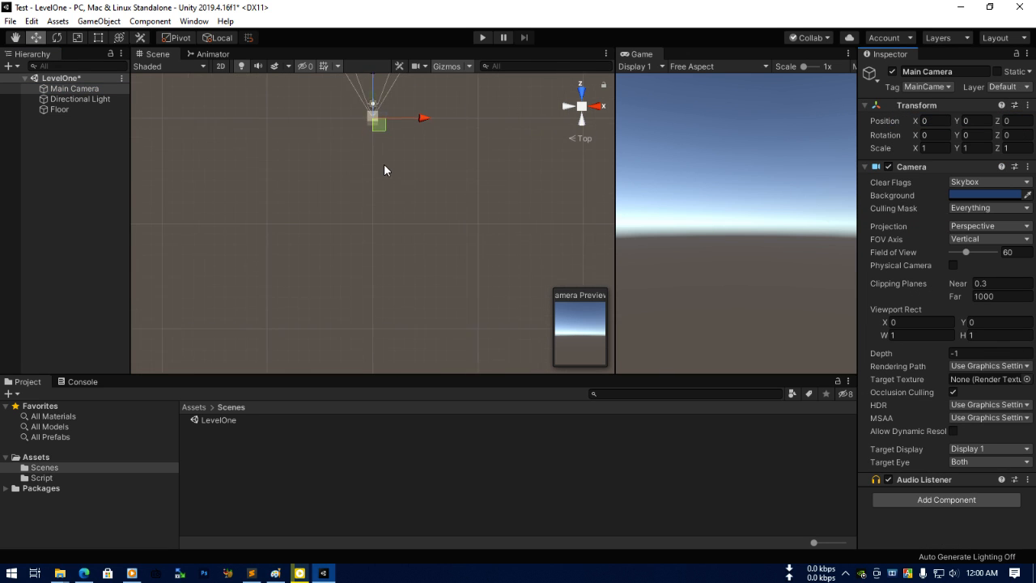
pyautogui.scroll(5, 388, 164)
pyautogui.moveTo(402, 153); pyautogui.dragTo(420, 246, button='middle')
pyautogui.moveTo(385, 207); pyautogui.dragTo(380, 307)
pyautogui.scroll(1, 458, 240)
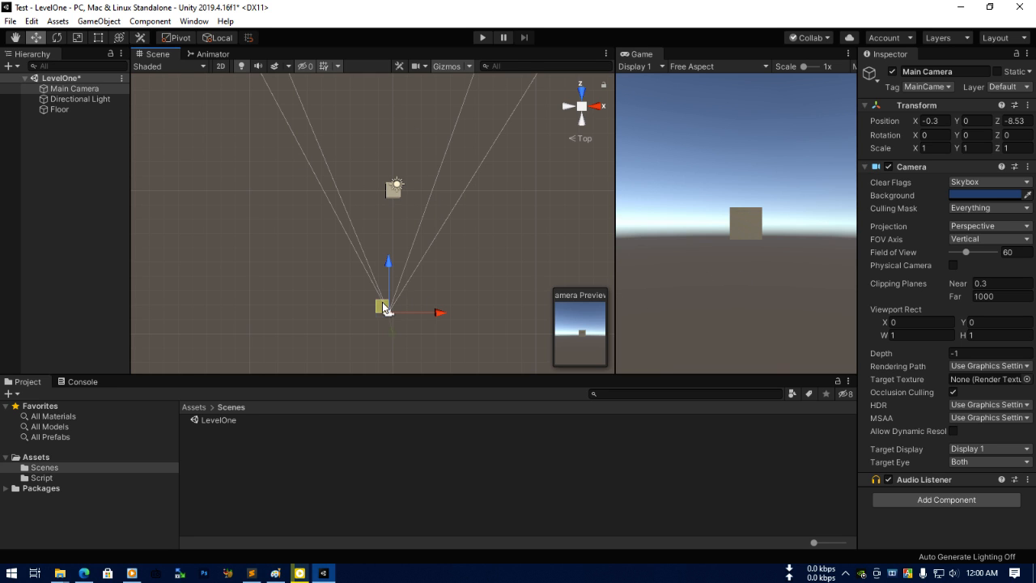
pyautogui.moveTo(381, 306); pyautogui.dragTo(397, 279)
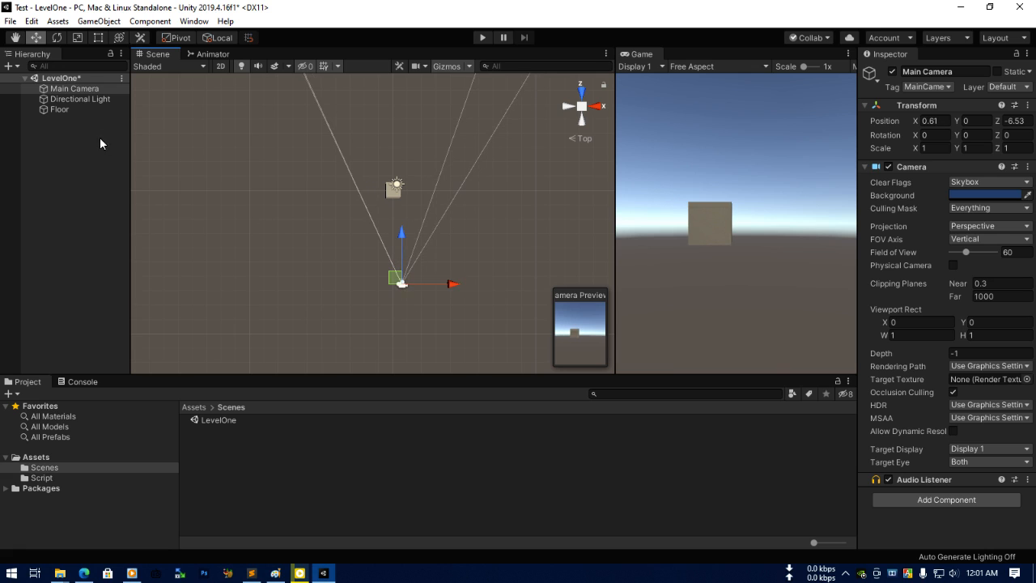
# Examine the Floor object's Transform position, rotation and scale values and its other components.
pyautogui.click(61, 110)
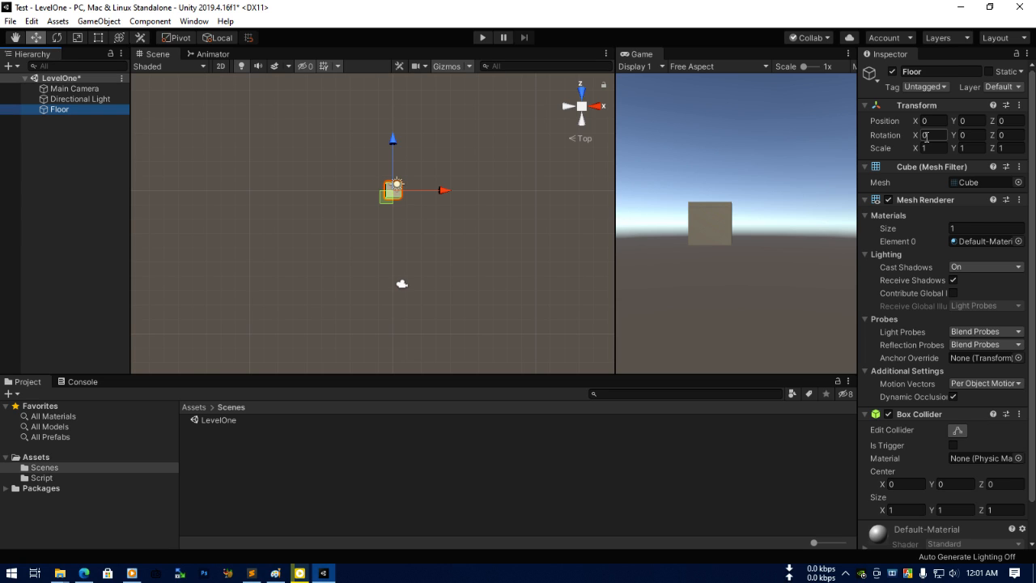
pyautogui.click(931, 149)
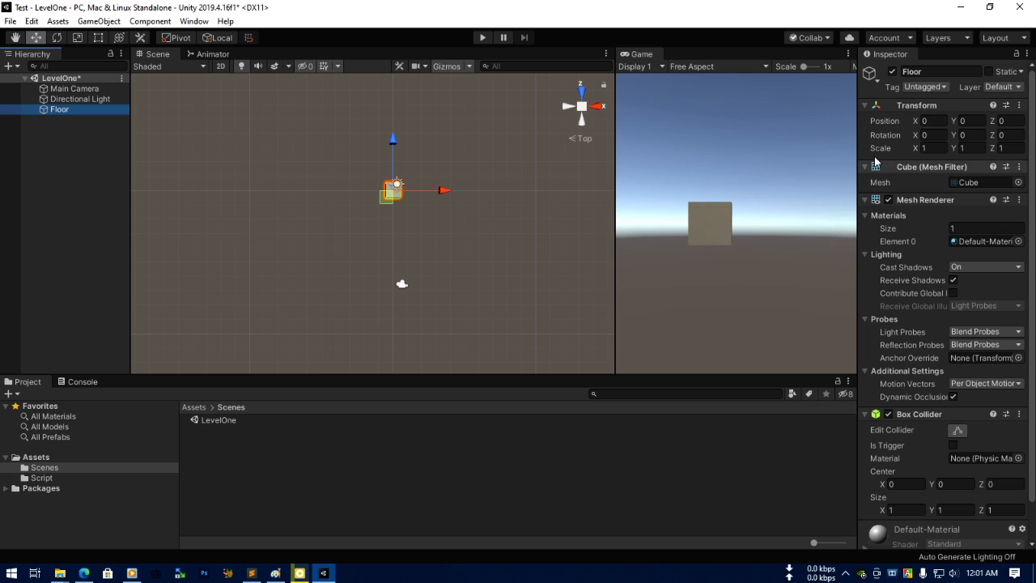
pyautogui.click(927, 138)
pyautogui.click(925, 122)
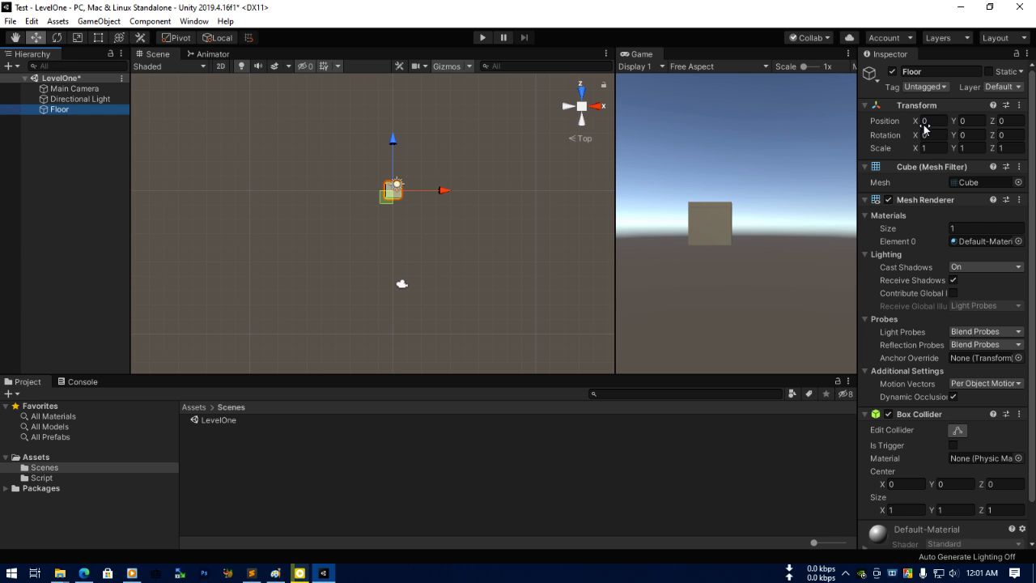
pyautogui.click(929, 137)
pyautogui.click(933, 123)
pyautogui.scroll(-2, 923, 202)
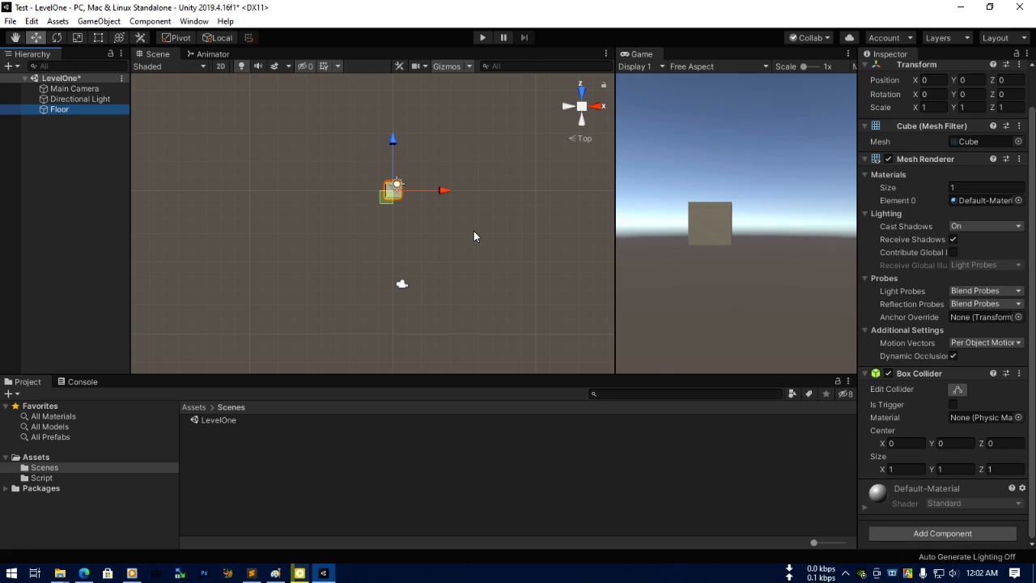
# Frame the Floor cube in the Scene view and examine it from above and in perspective.
pyautogui.press('f')
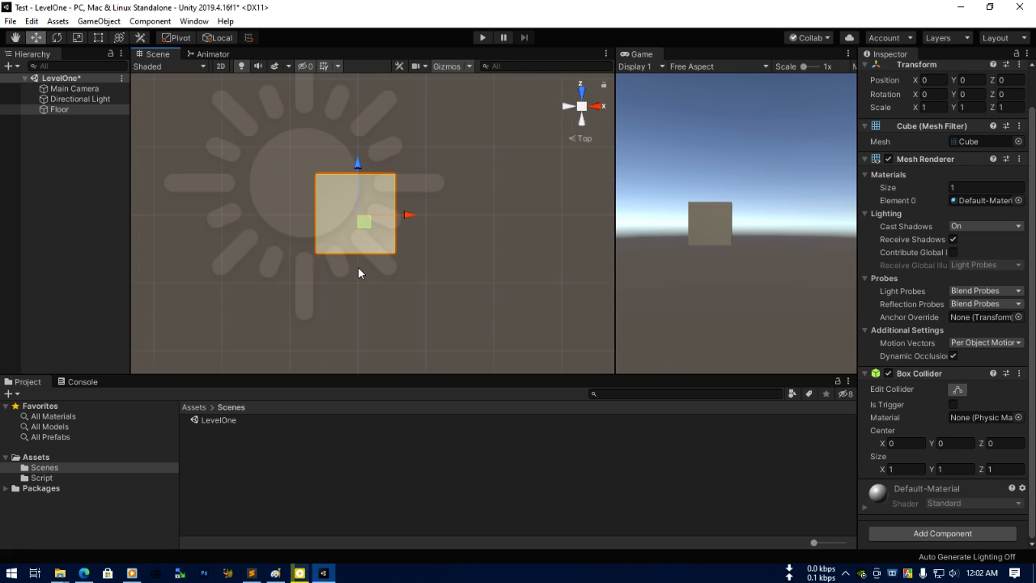
pyautogui.scroll(-2, 358, 266)
pyautogui.scroll(3, 362, 259)
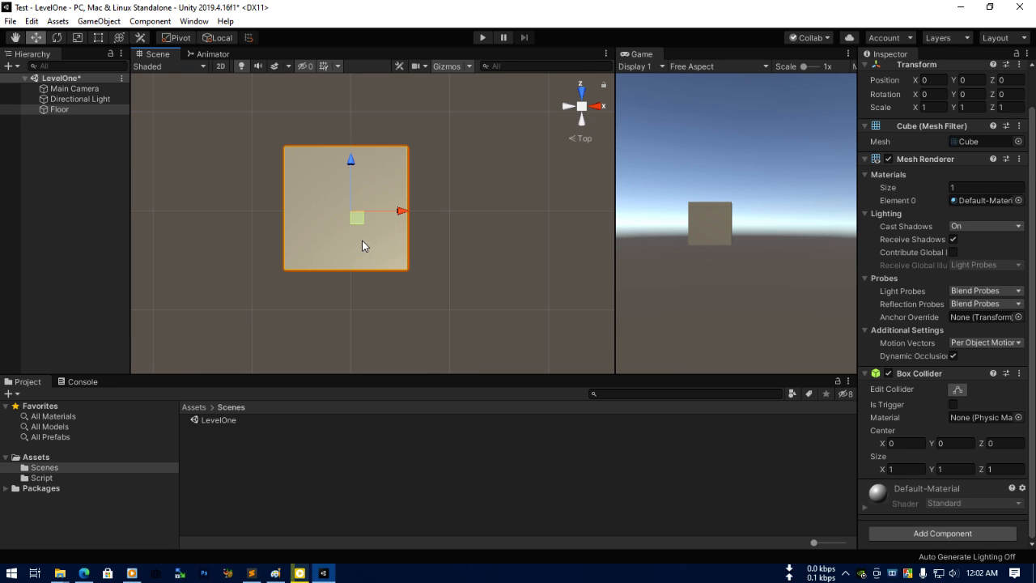
pyautogui.scroll(-3, 364, 235)
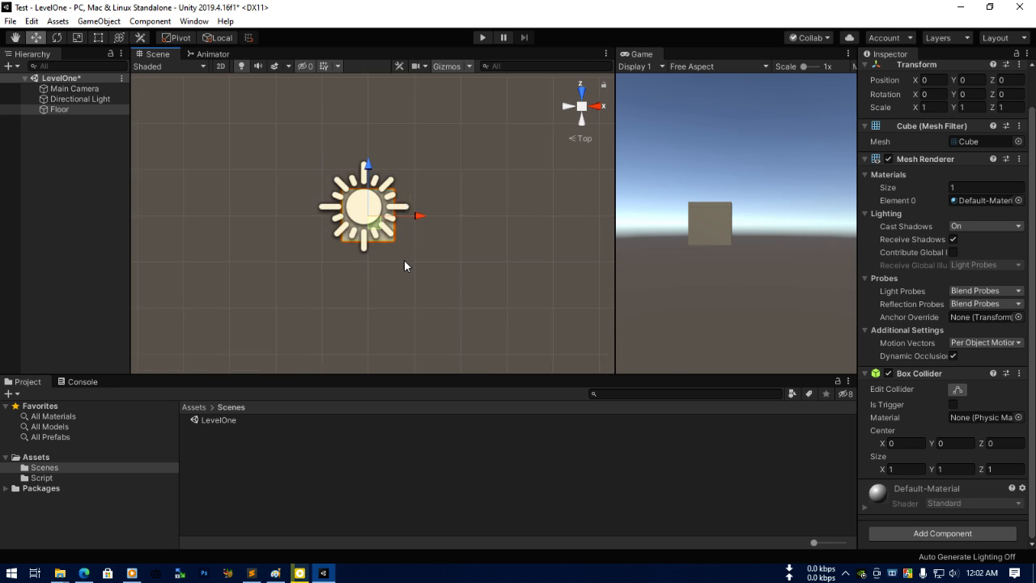
pyautogui.scroll(5, 381, 236)
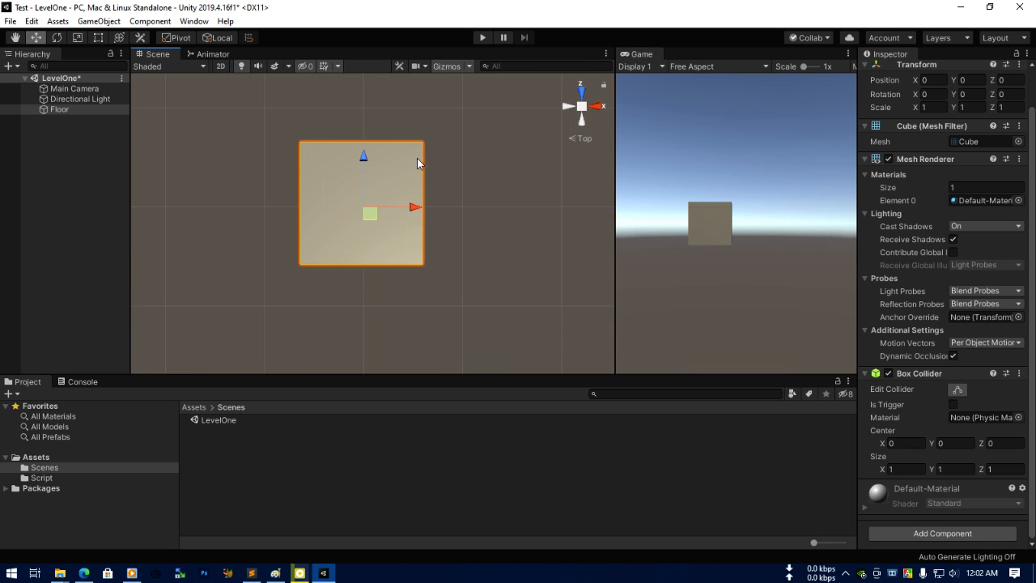
pyautogui.moveTo(436, 247)
pyautogui.mouseDown(button='right')
pyautogui.moveTo(437, 171)
pyautogui.moveTo(451, 199)
pyautogui.moveTo(416, 250)
pyautogui.mouseUp(button='right')
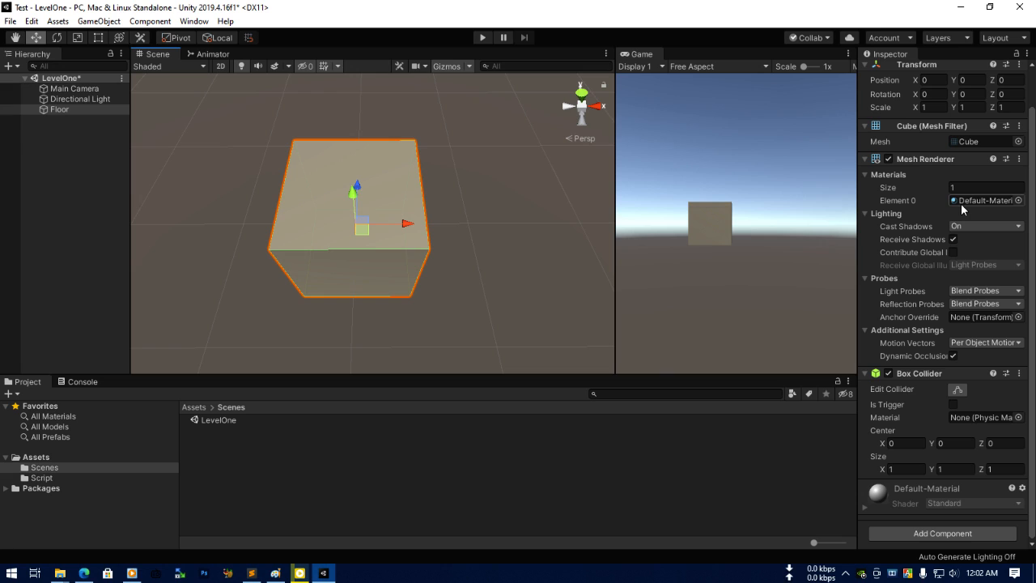
# Collapse the Floor's Mesh Renderer settings and show the cube from the back in a wider Scene view.
pyautogui.click(865, 159)
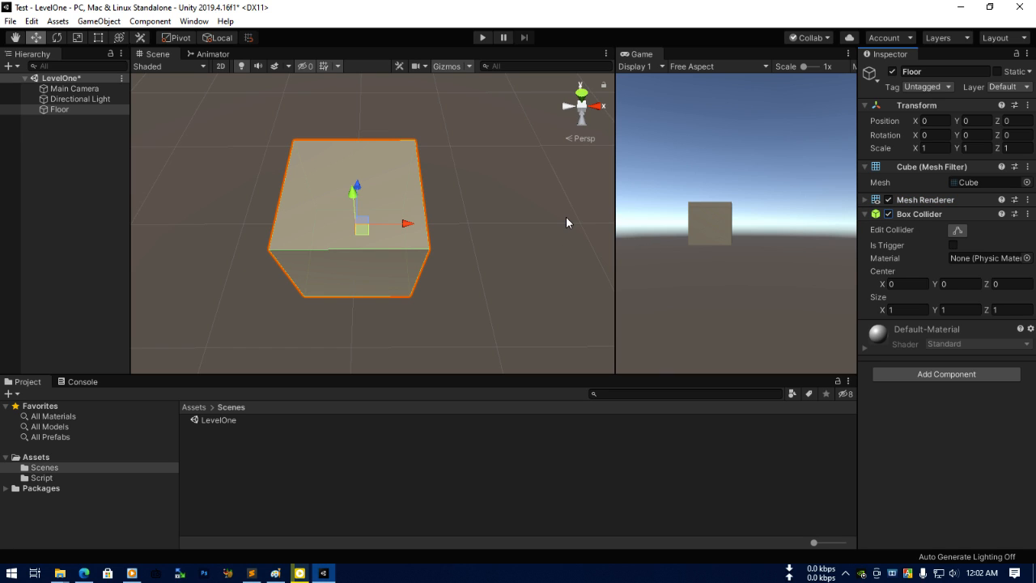
pyautogui.scroll(2, 454, 244)
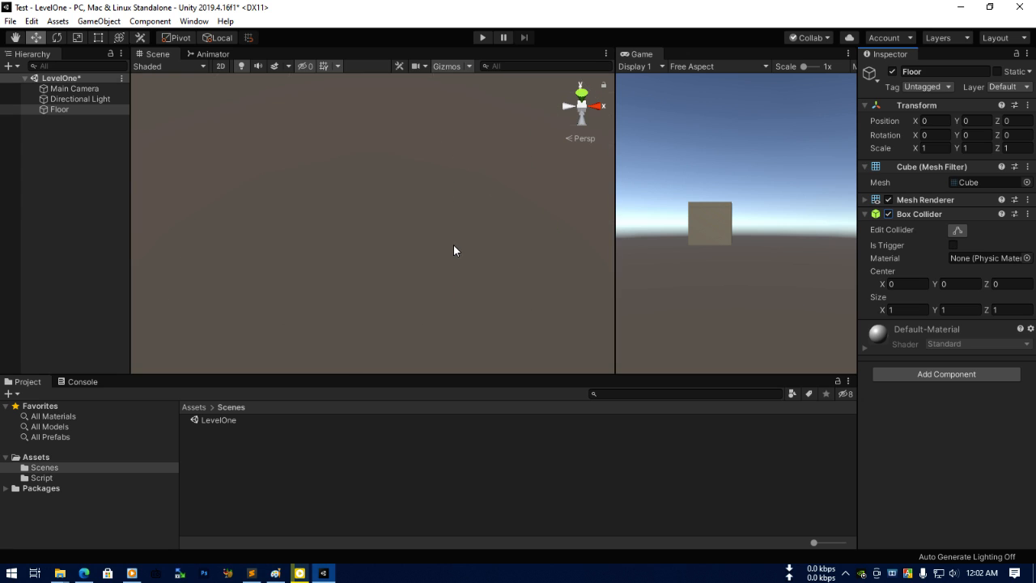
pyautogui.click(581, 118)
pyautogui.scroll(3, 412, 254)
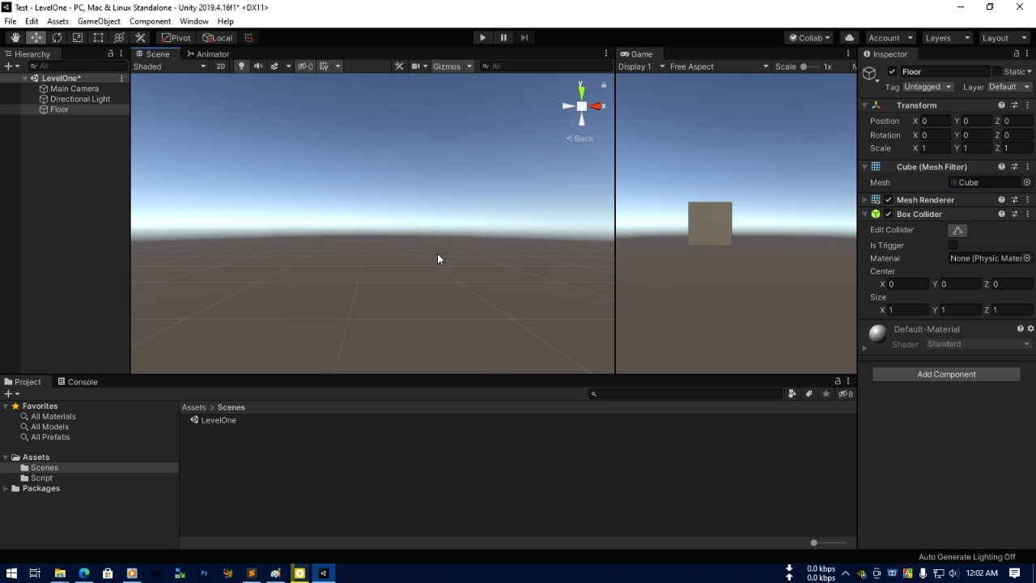
pyautogui.moveTo(623, 235); pyautogui.dragTo(692, 235)
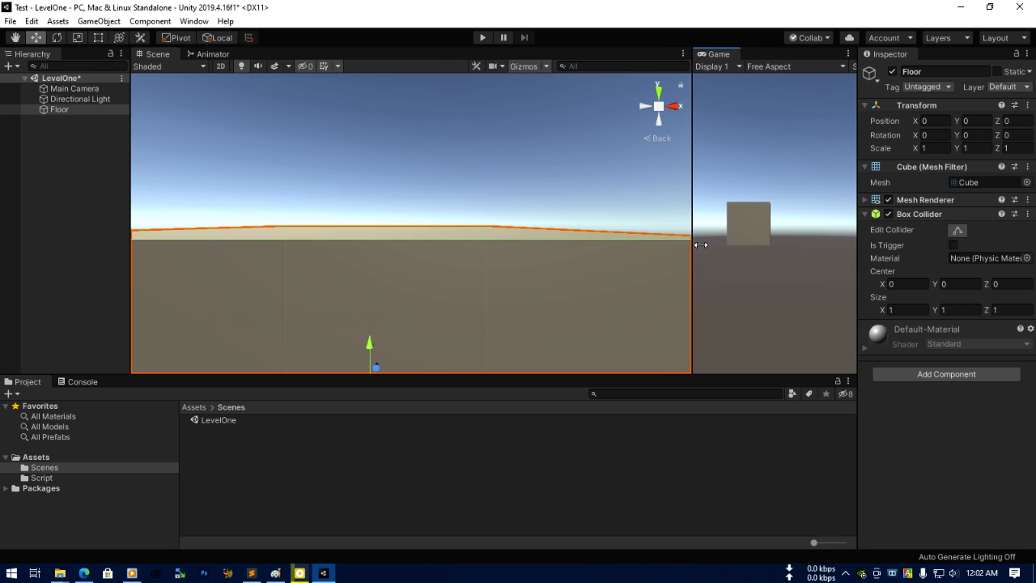
# Disable the Floor's Box Collider and inspect the cube without its collider outline.
pyautogui.click(889, 214)
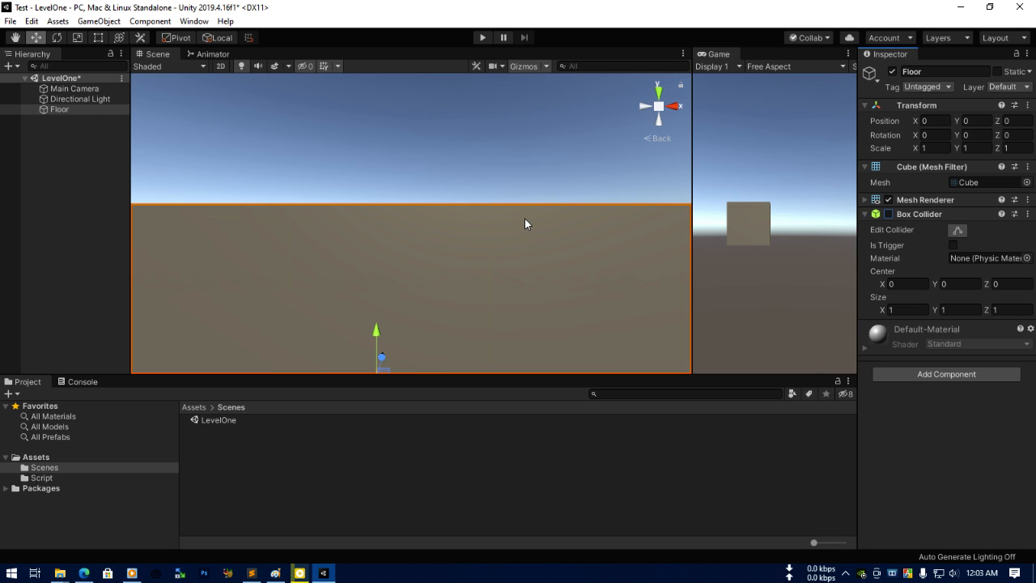
pyautogui.scroll(-3, 524, 224)
pyautogui.scroll(2, 494, 259)
pyautogui.moveTo(493, 297); pyautogui.dragTo(524, 243, button='middle')
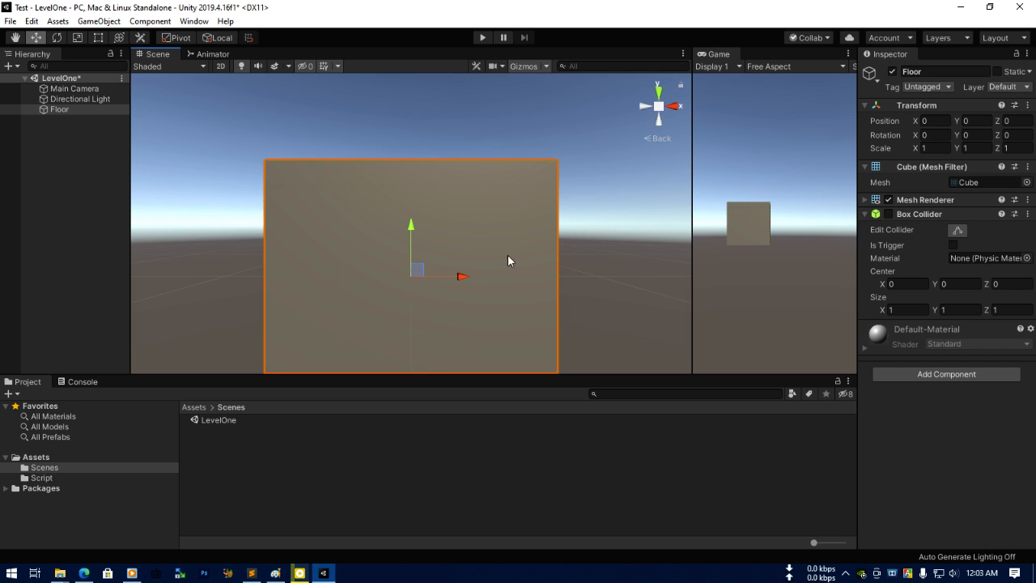
pyautogui.scroll(-3, 600, 163)
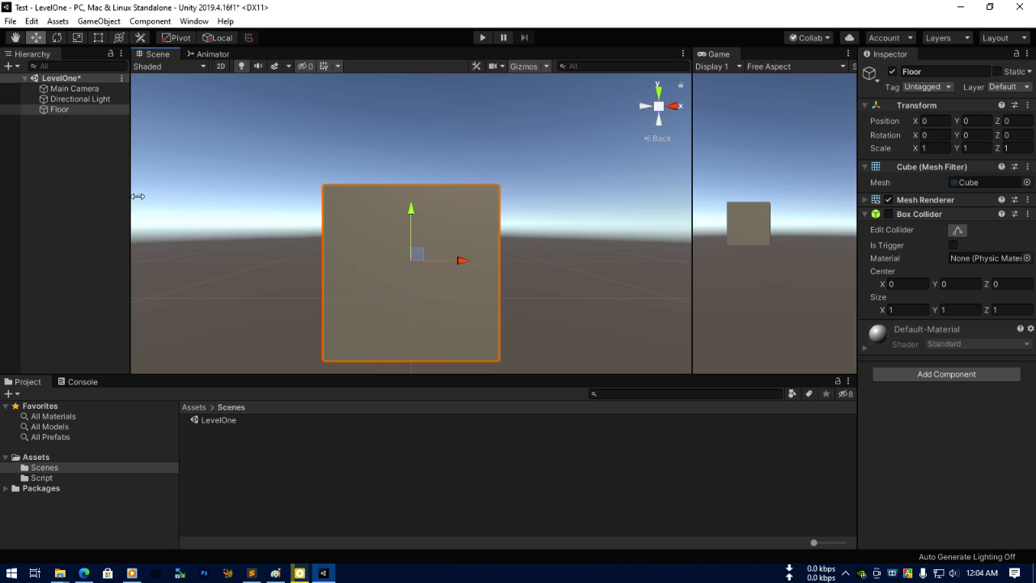
pyautogui.click(93, 166)
pyautogui.rightClick(92, 165)
pyautogui.moveTo(173, 306)
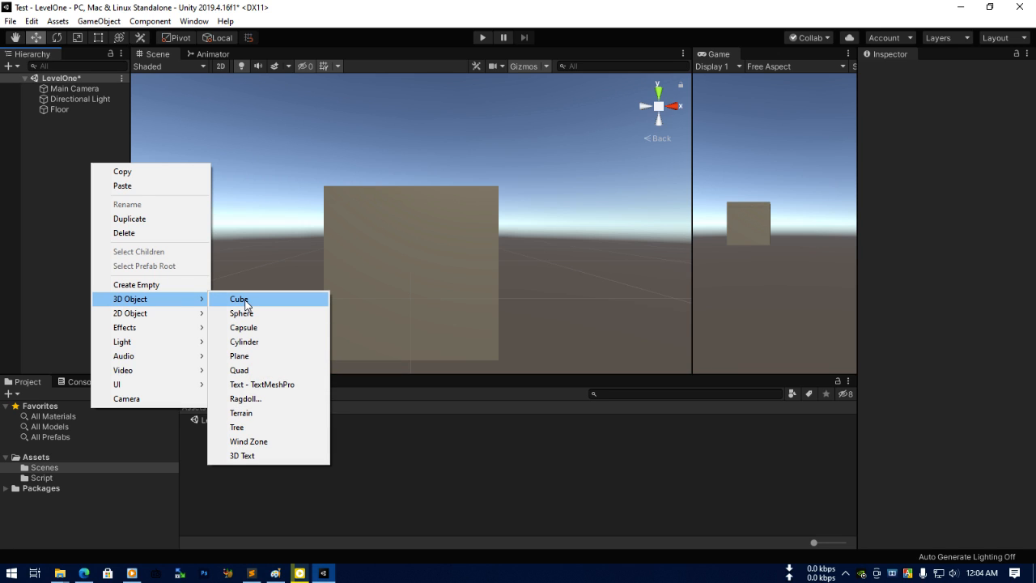
pyautogui.click(81, 110)
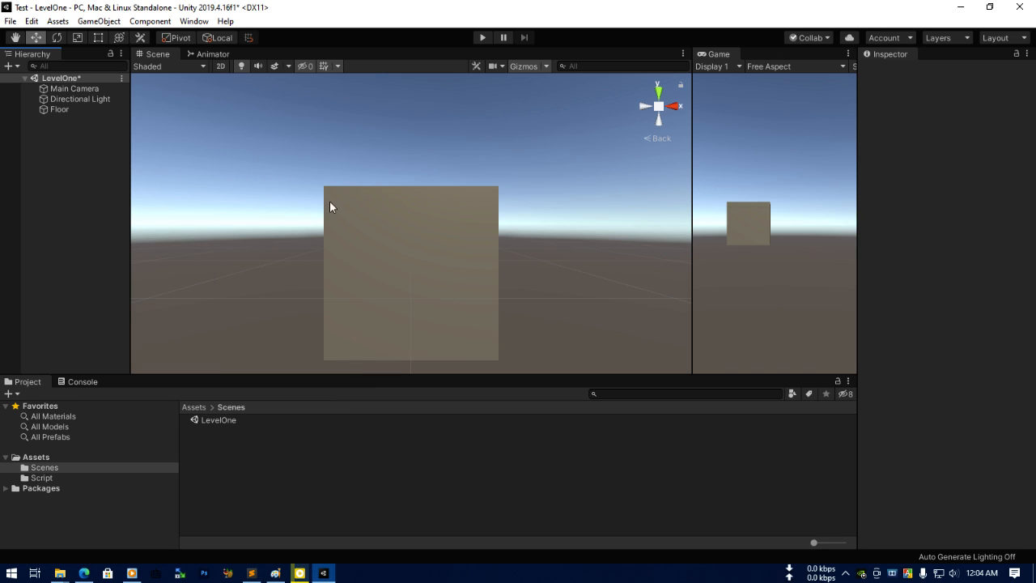
pyautogui.click(73, 111)
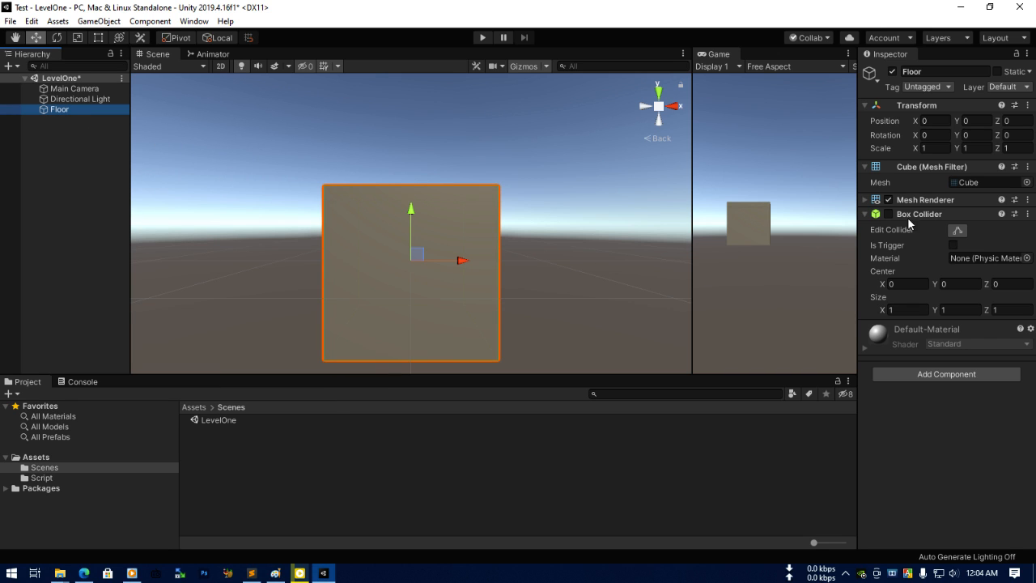
pyautogui.click(46, 151)
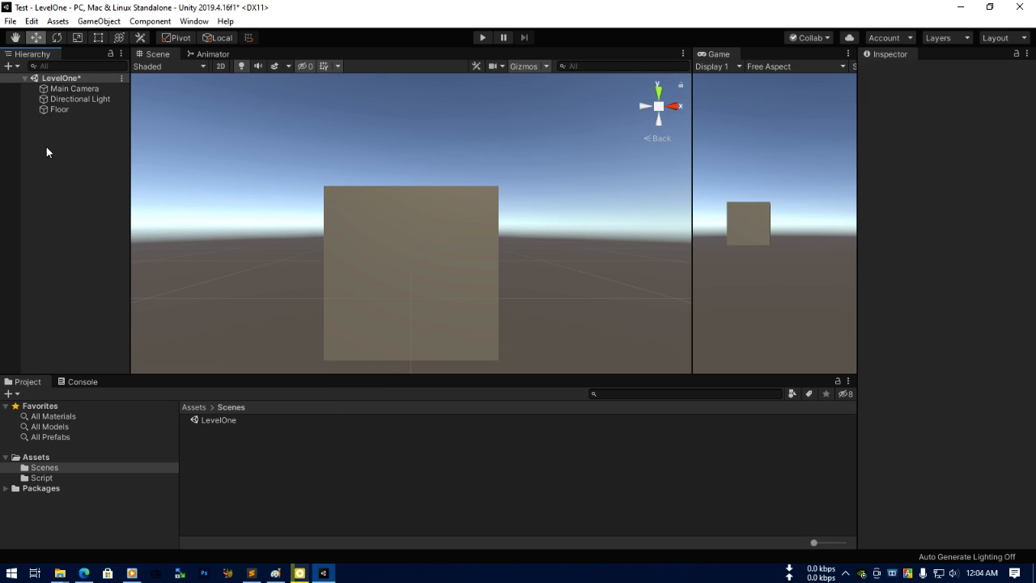
# Create an empty game object in the scene and compare its components with those of the Floor.
pyautogui.rightClick(46, 147)
pyautogui.click(92, 268)
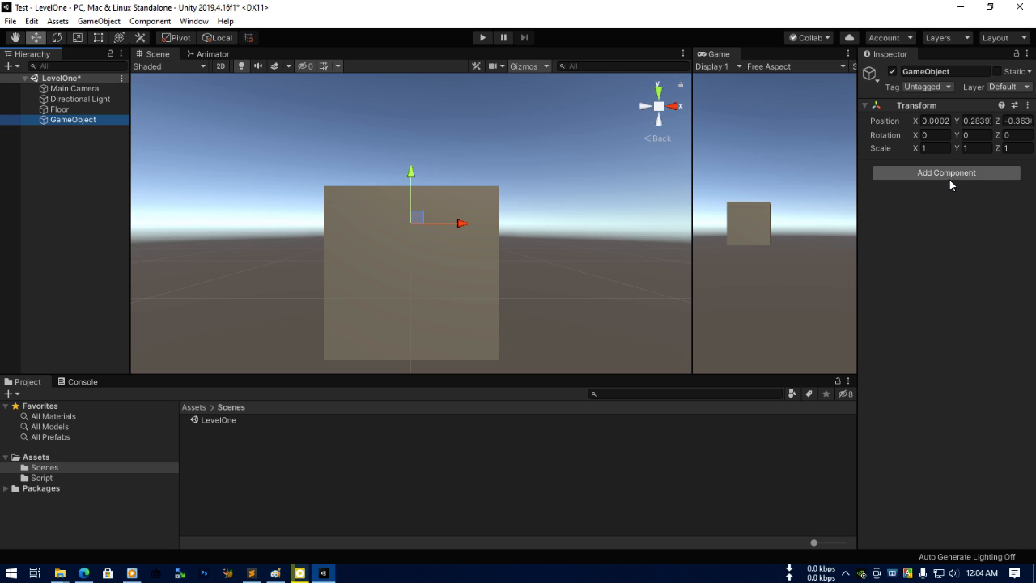
pyautogui.click(71, 110)
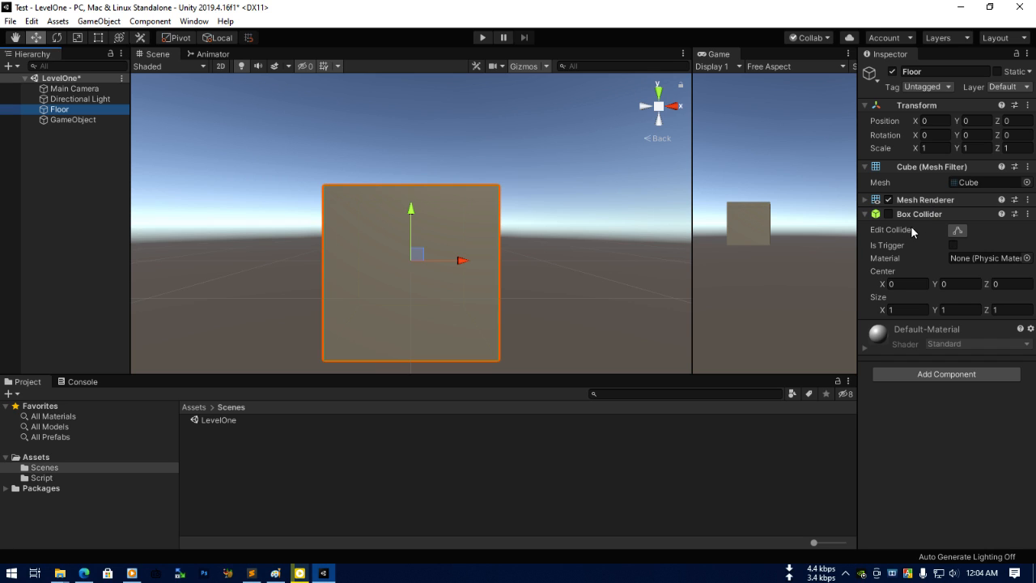
pyautogui.click(84, 119)
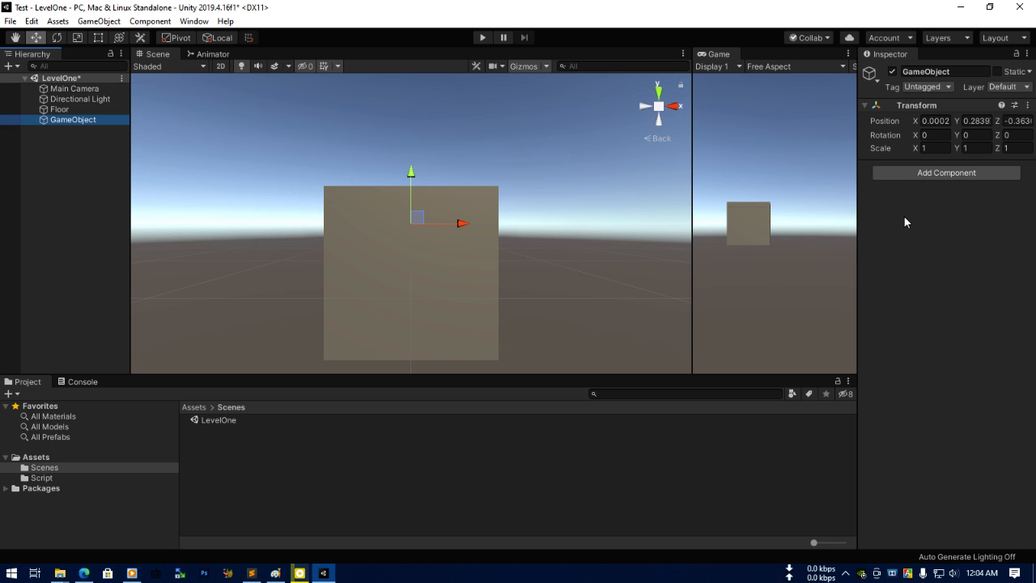
# Search the components available for the empty game object for "box", and delete the object without adding any.
pyautogui.click(942, 174)
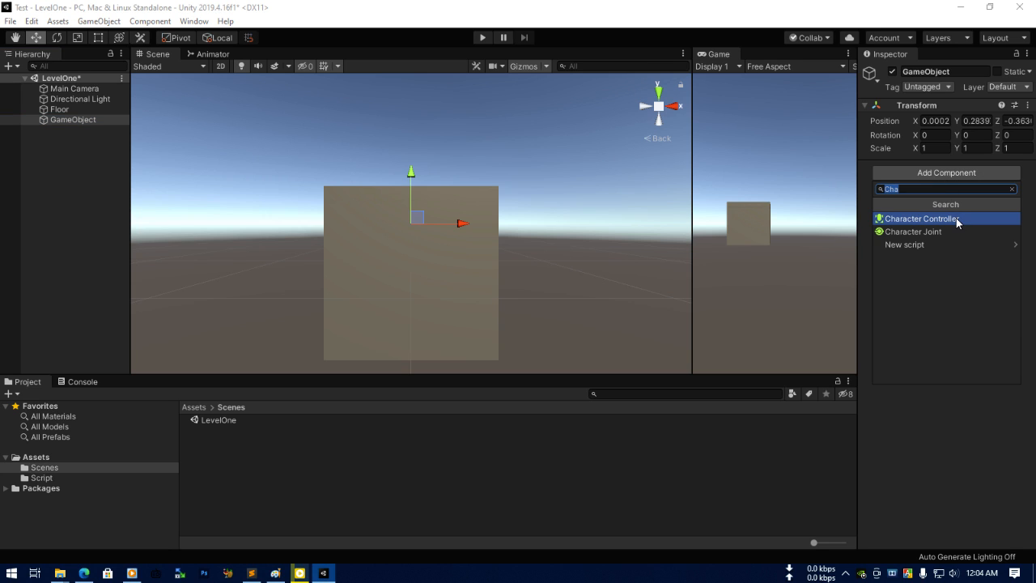
pyautogui.press('BackSpace')
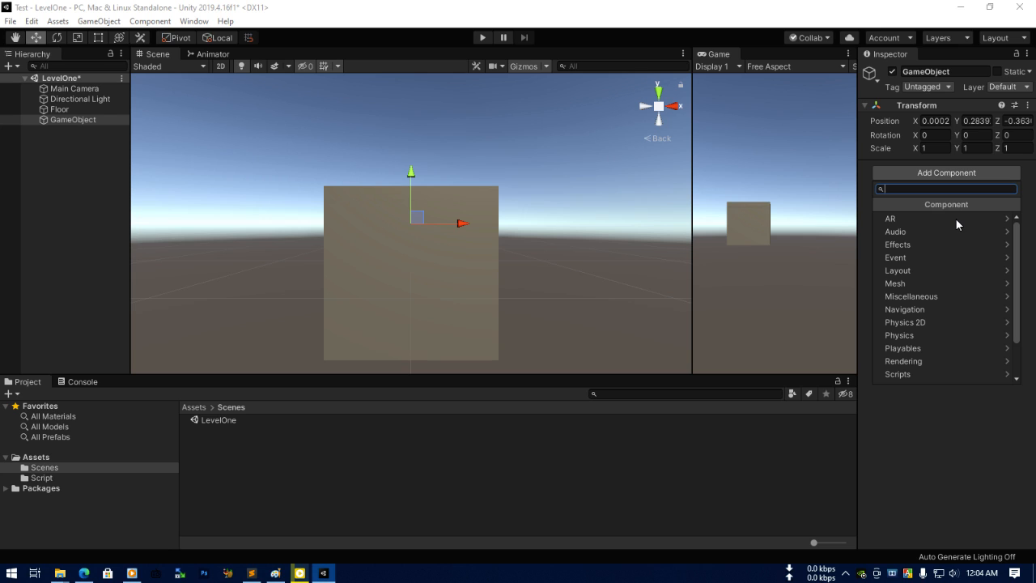
pyautogui.write('box')
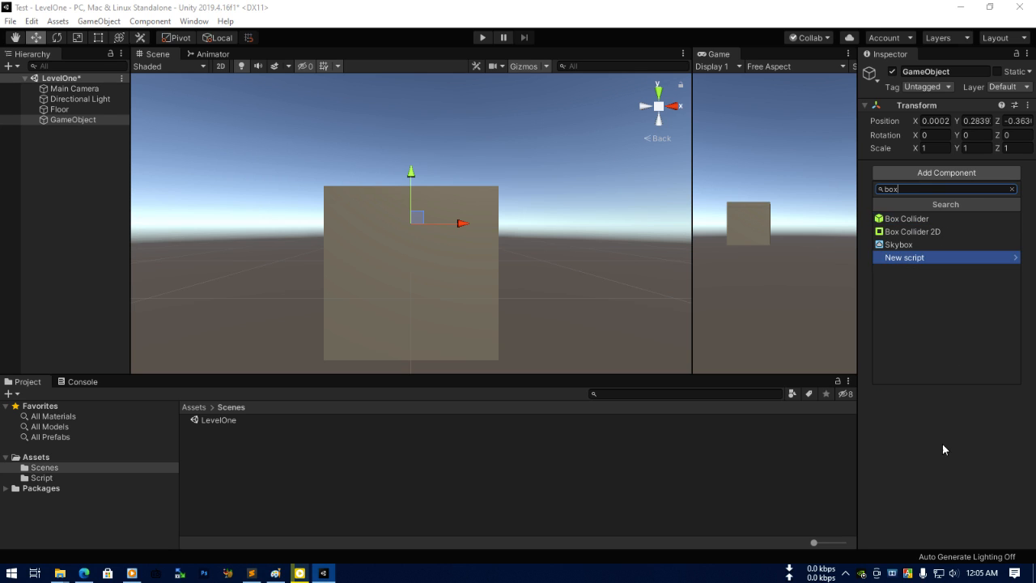
pyautogui.click(954, 462)
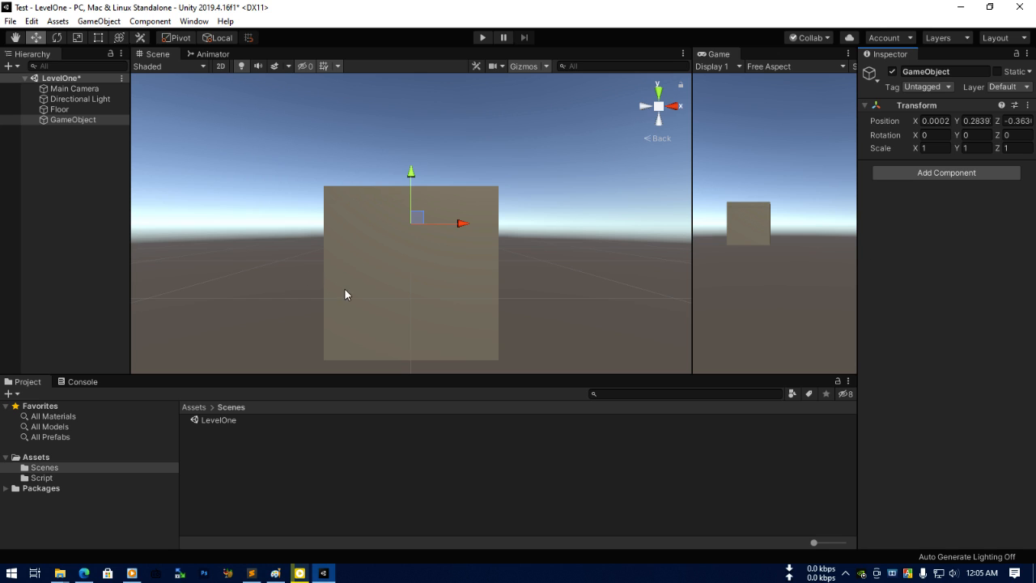
pyautogui.click(79, 120)
pyautogui.press('Delete')
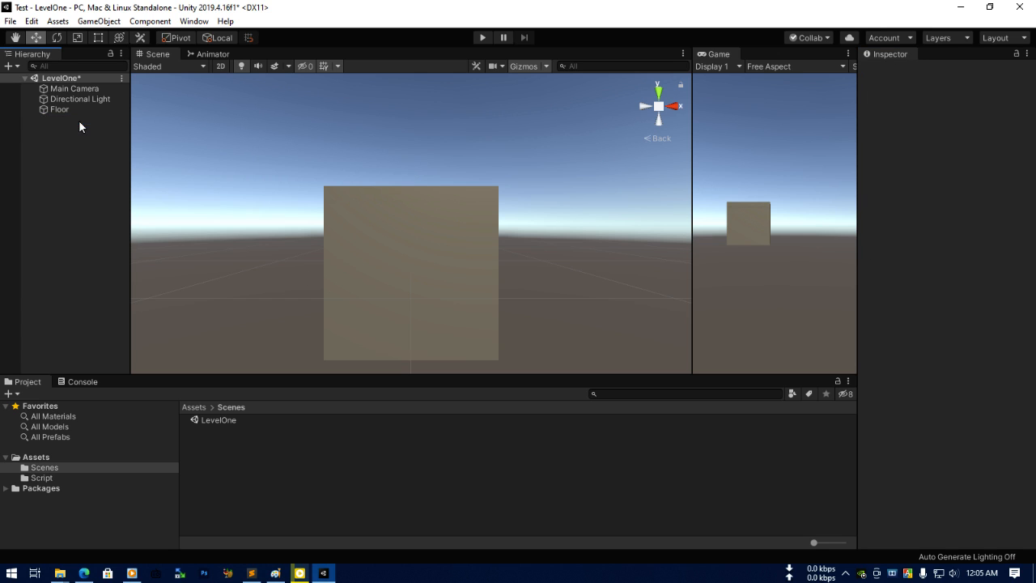
# Re-enable the Box Collider on the Floor object.
pyautogui.click(68, 109)
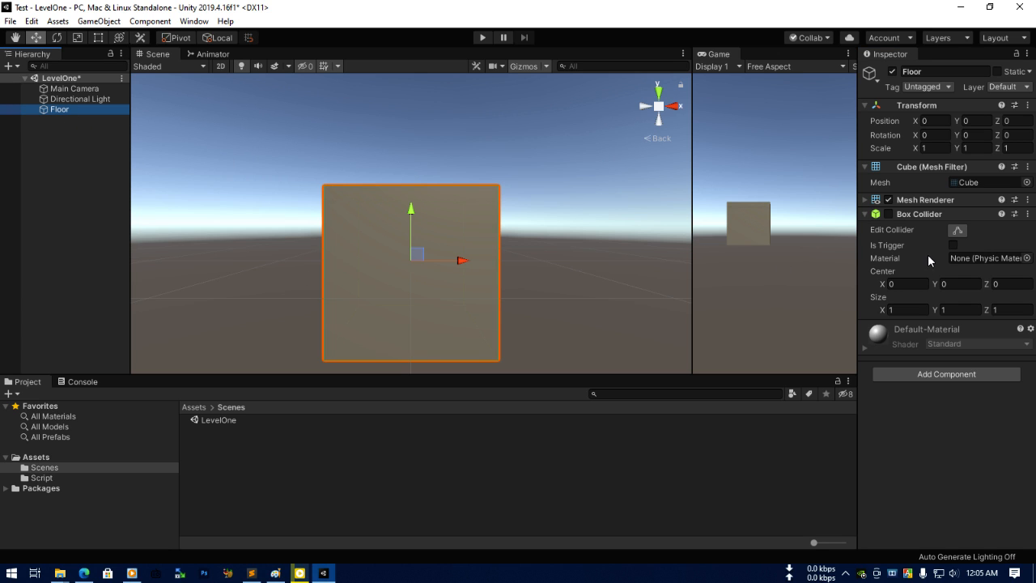
pyautogui.click(888, 215)
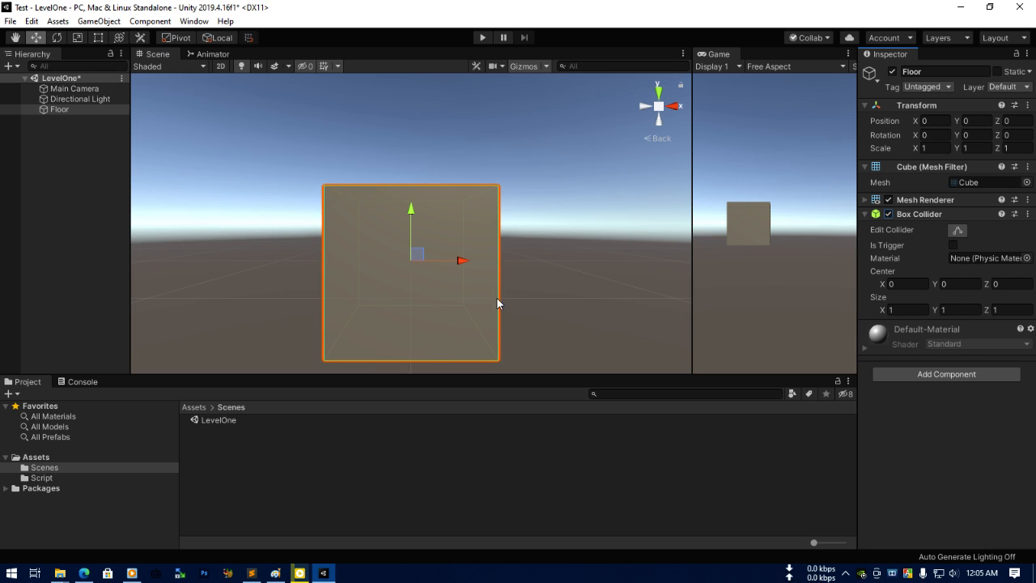
pyautogui.moveTo(497, 298)
pyautogui.mouseDown(button='middle')
pyautogui.moveTo(513, 286)
pyautogui.moveTo(507, 280)
pyautogui.mouseUp(button='middle')
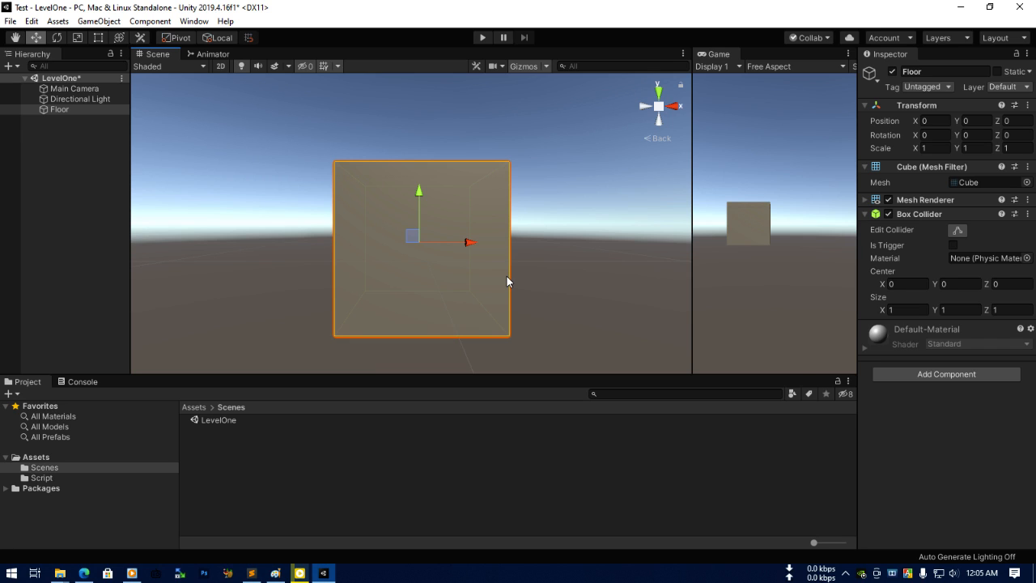
# Create a folder named Material in the Assets folder and open it.
pyautogui.click(259, 480)
pyautogui.click(192, 409)
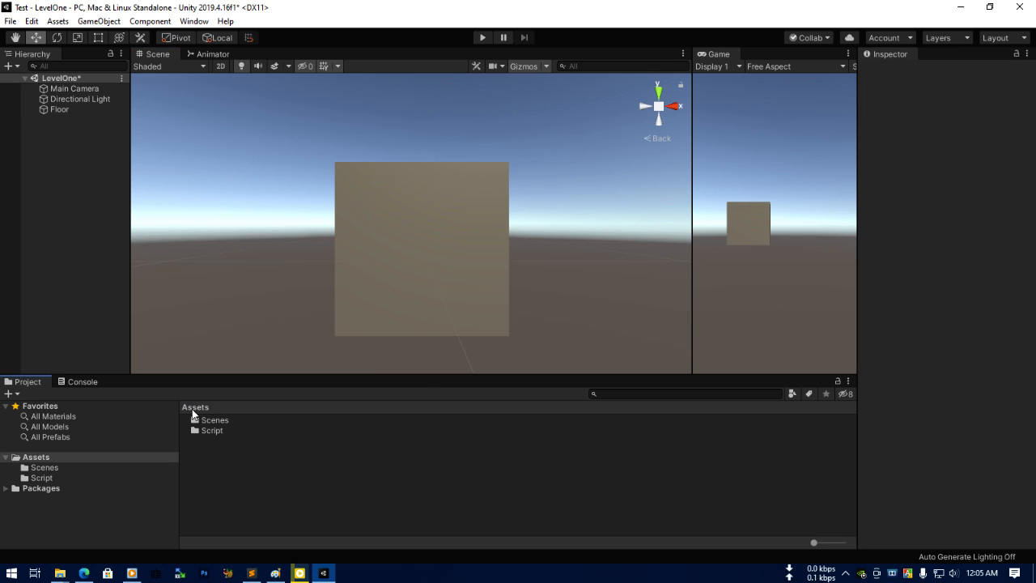
pyautogui.rightClick(250, 512)
pyautogui.moveTo(356, 197)
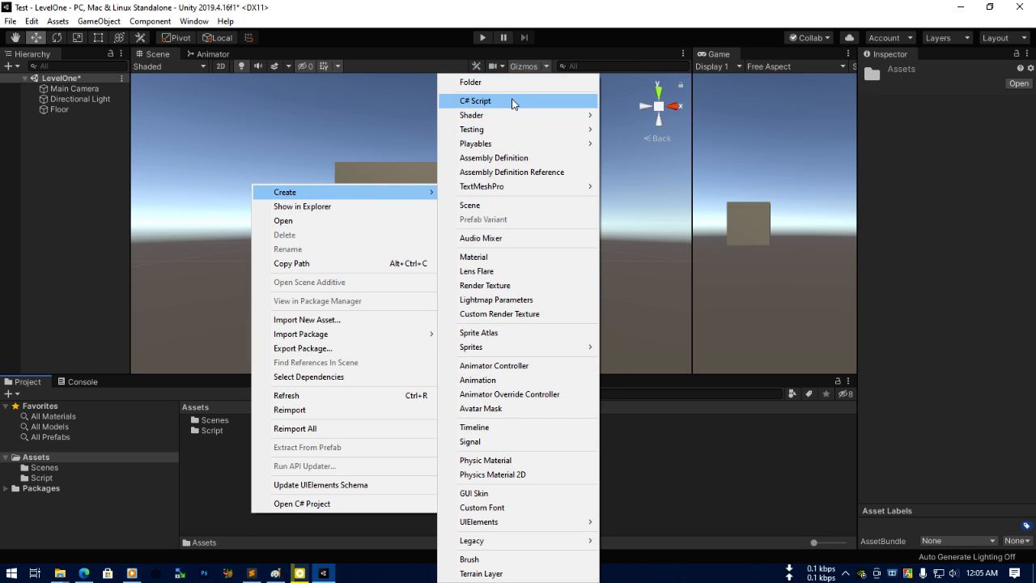
pyautogui.click(473, 82)
pyautogui.write('Material')
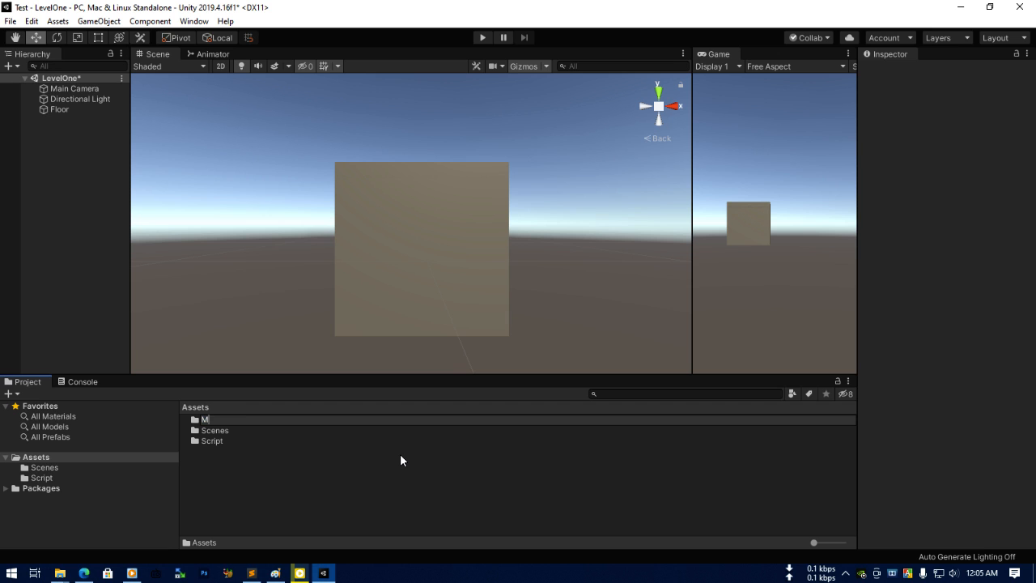
pyautogui.press('Return')
pyautogui.press('Return')
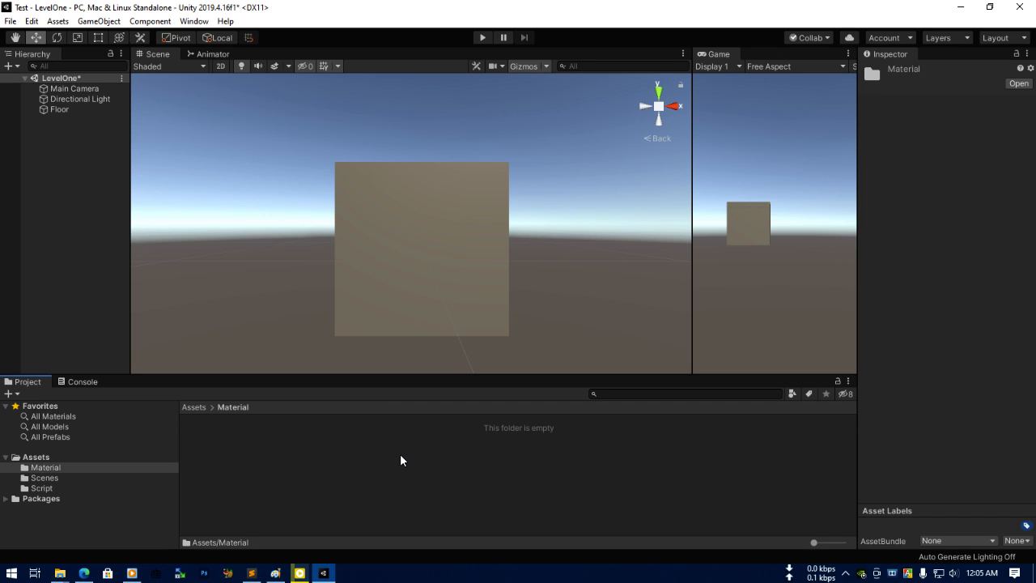
# Create a material named Blue in the Material folder.
pyautogui.rightClick(374, 463)
pyautogui.moveTo(533, 148)
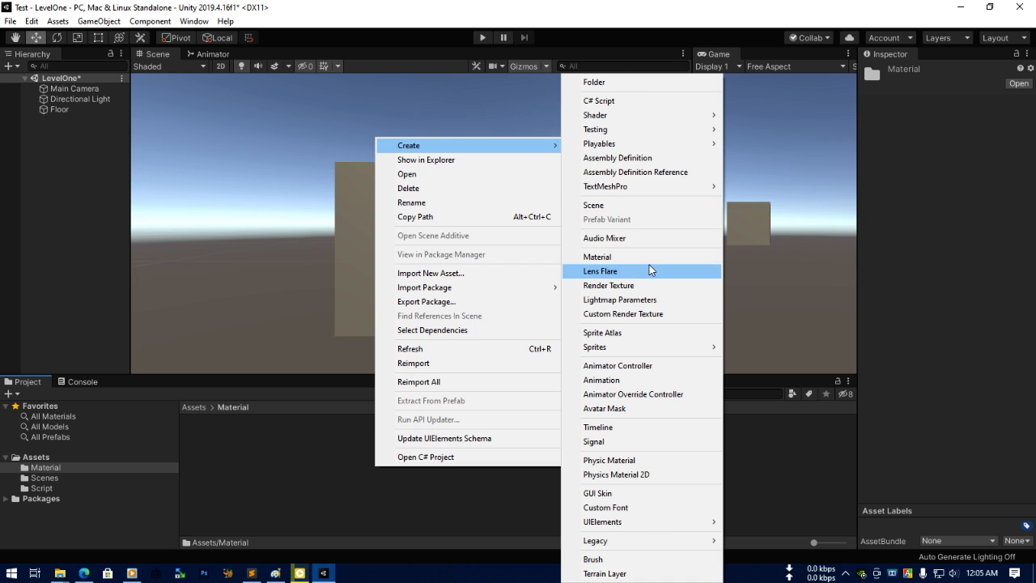
pyautogui.click(627, 256)
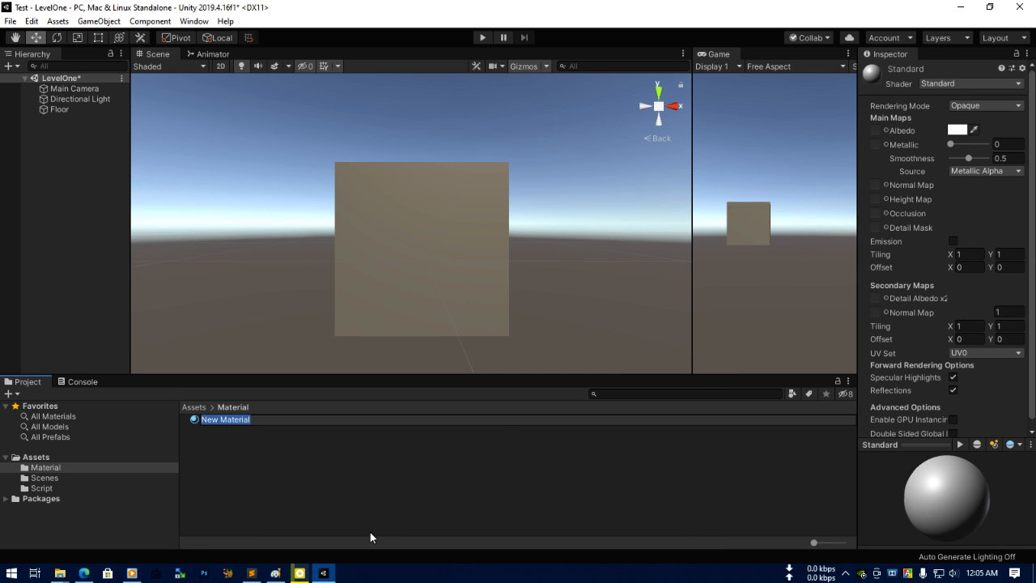
pyautogui.write('Blue')
pyautogui.press('Return')
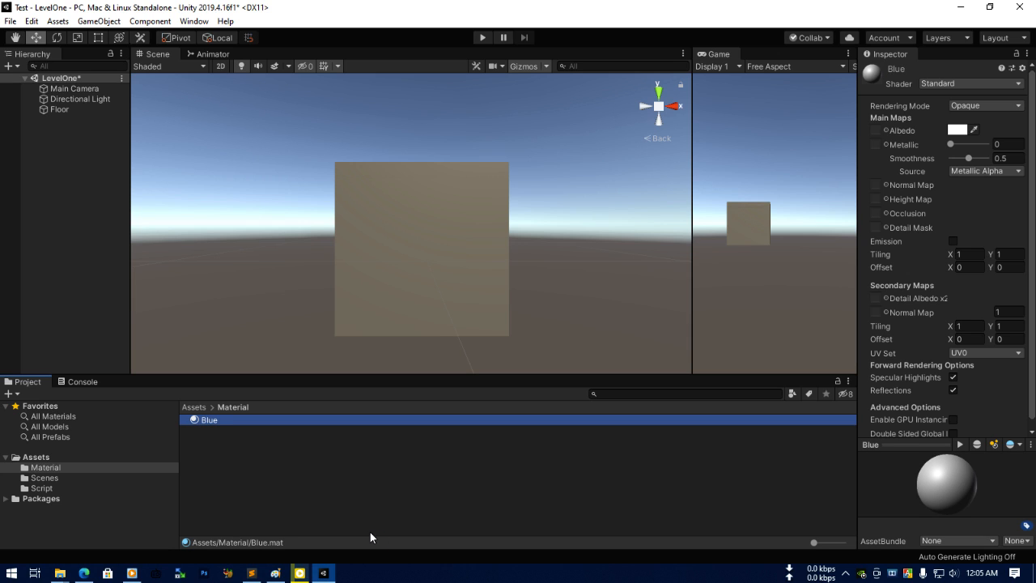
pyautogui.click(356, 429)
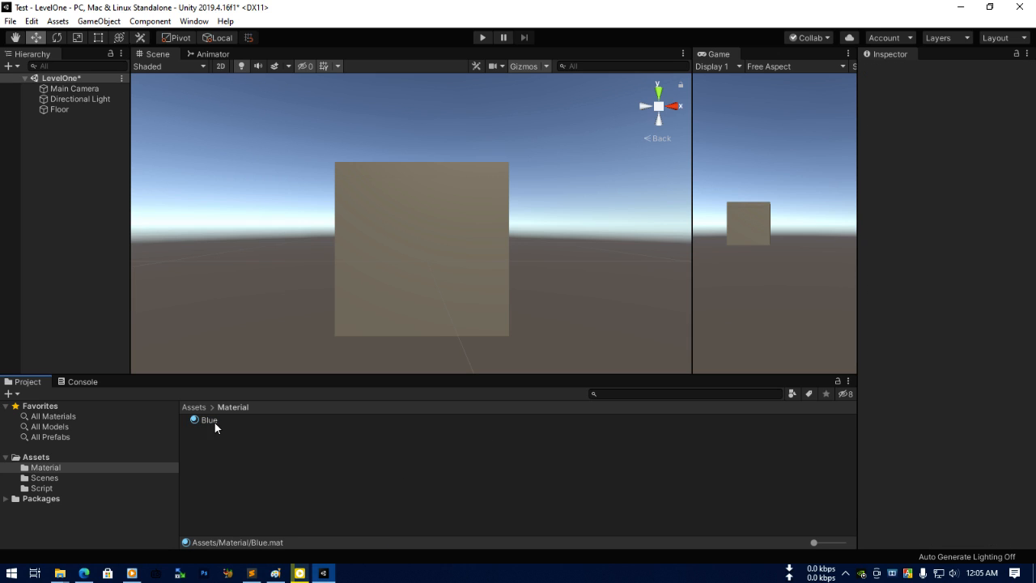
# Set the Blue material's albedo colour to a bright blue, hexadecimal 0092FF.
pyautogui.click(215, 420)
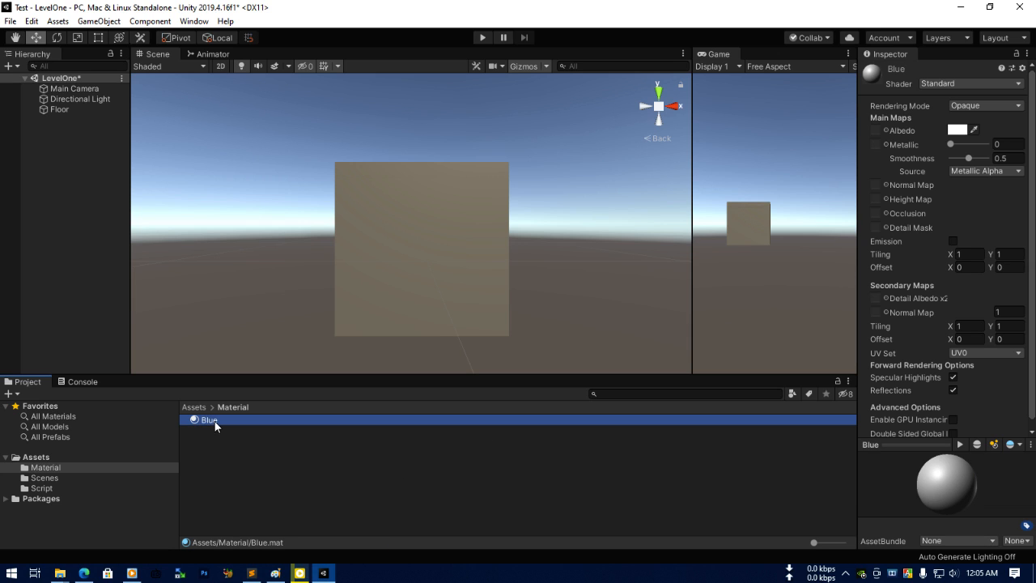
pyautogui.click(959, 131)
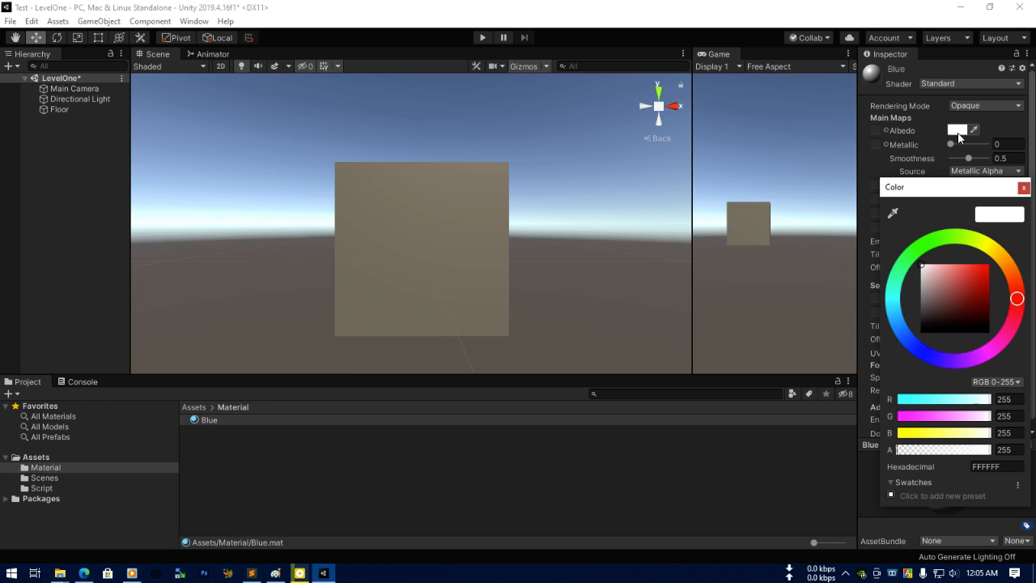
pyautogui.click(904, 333)
pyautogui.moveTo(952, 325); pyautogui.dragTo(1016, 245)
pyautogui.moveTo(905, 325)
pyautogui.mouseDown()
pyautogui.moveTo(894, 303)
pyautogui.moveTo(898, 325)
pyautogui.mouseUp()
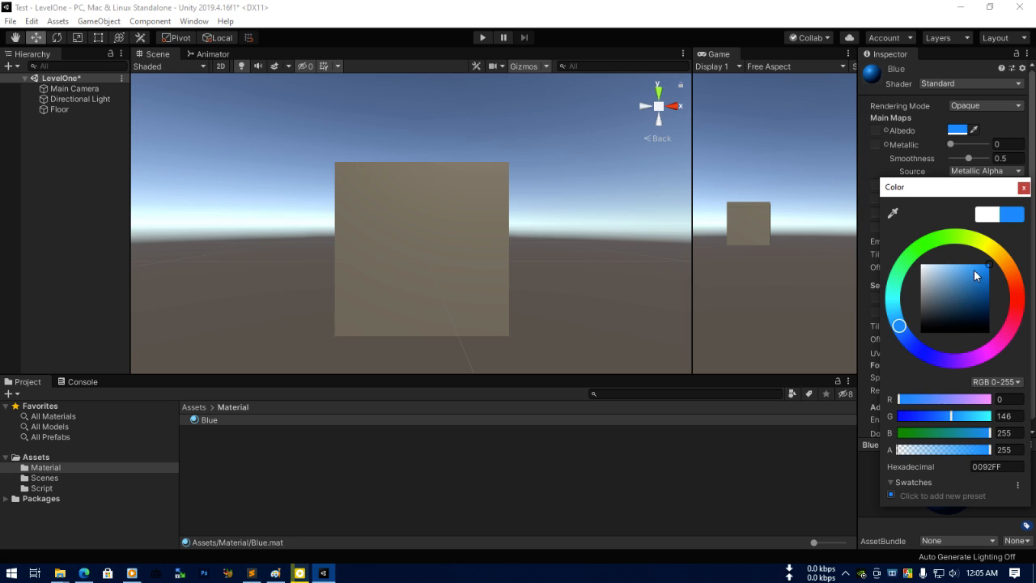
pyautogui.click(1023, 187)
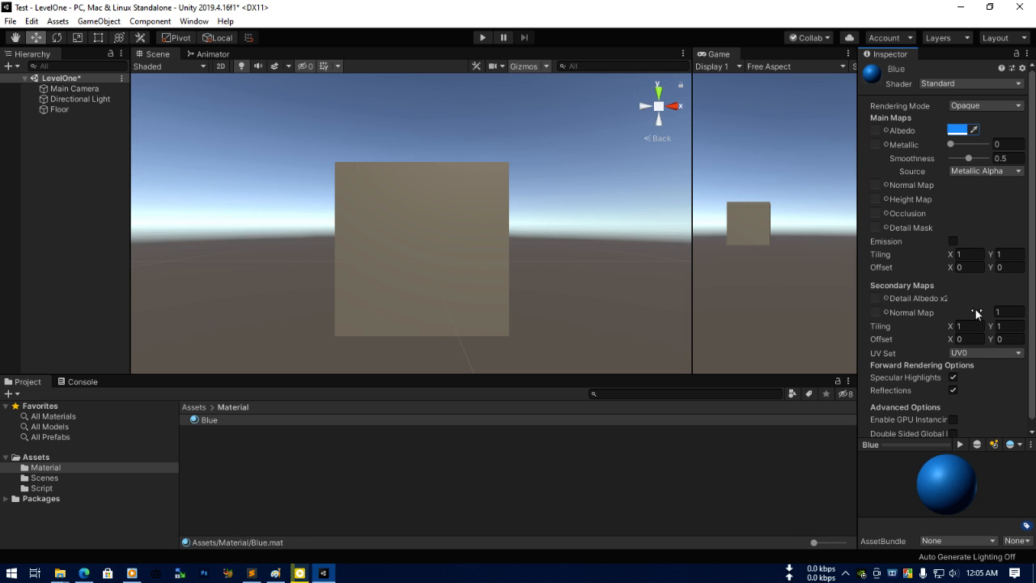
pyautogui.scroll(-1, 991, 389)
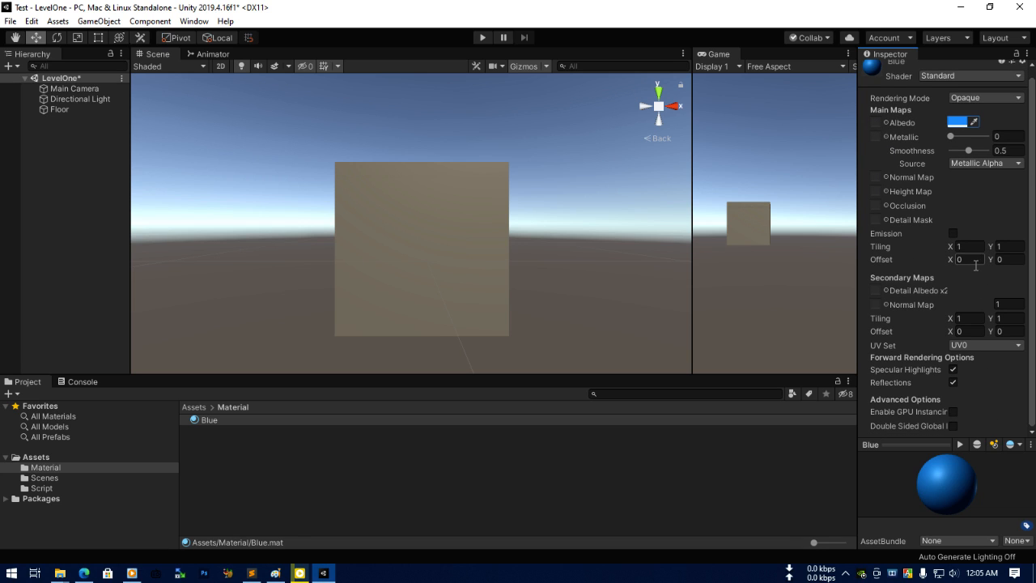
# Apply the Blue material to the Floor cube in the scene.
pyautogui.click(208, 420)
pyautogui.moveTo(213, 427); pyautogui.dragTo(382, 244)
pyautogui.scroll(-5, 383, 241)
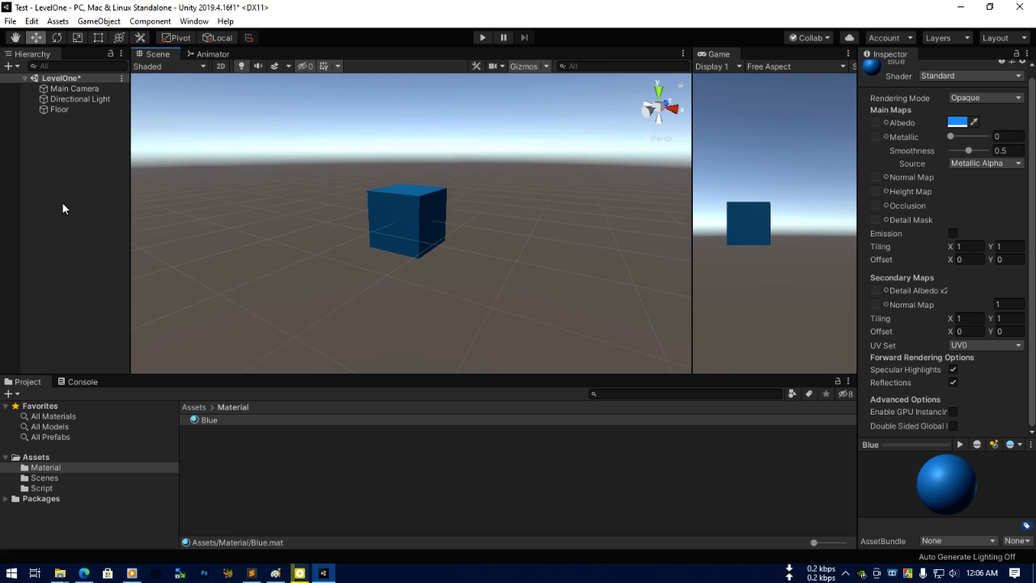
# Scale the Floor cube into a flat slab of about 7.93 in X, 0.26 in Y and 7.82 in Z.
pyautogui.click(62, 110)
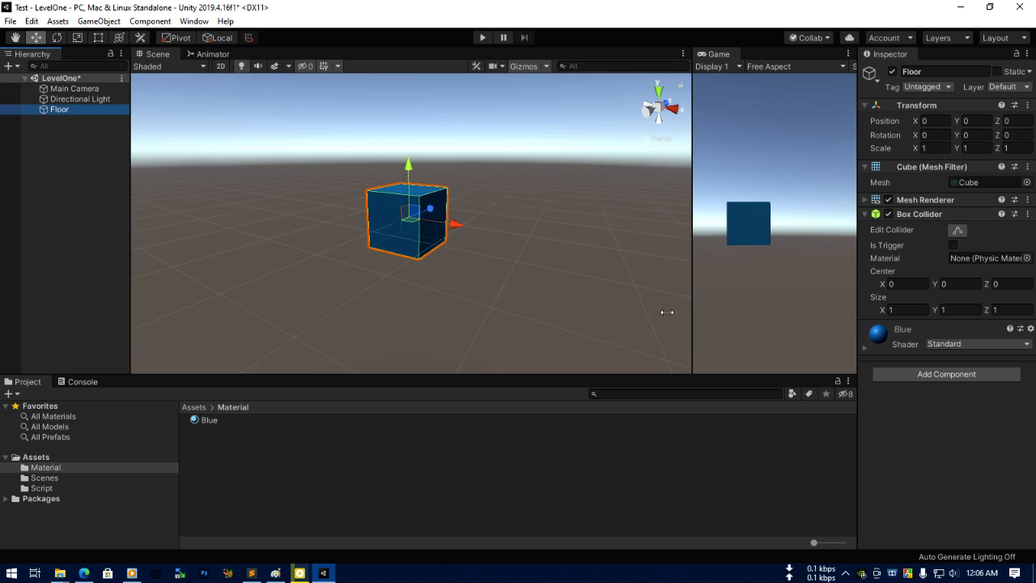
pyautogui.click(77, 37)
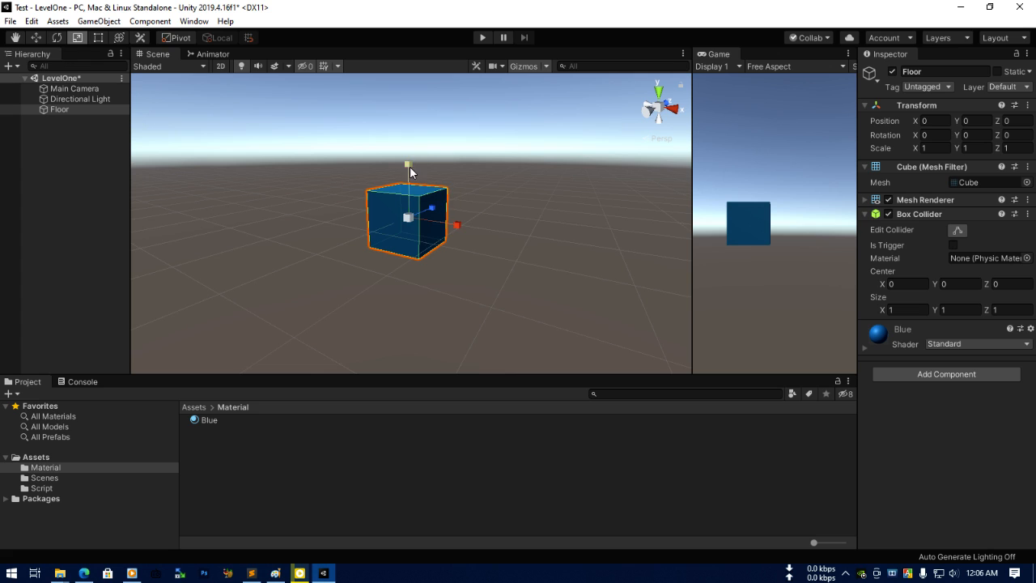
pyautogui.moveTo(409, 170); pyautogui.dragTo(410, 201)
pyautogui.moveTo(458, 225); pyautogui.dragTo(597, 285)
pyautogui.moveTo(433, 209); pyautogui.dragTo(615, 98)
pyautogui.scroll(-3, 459, 215)
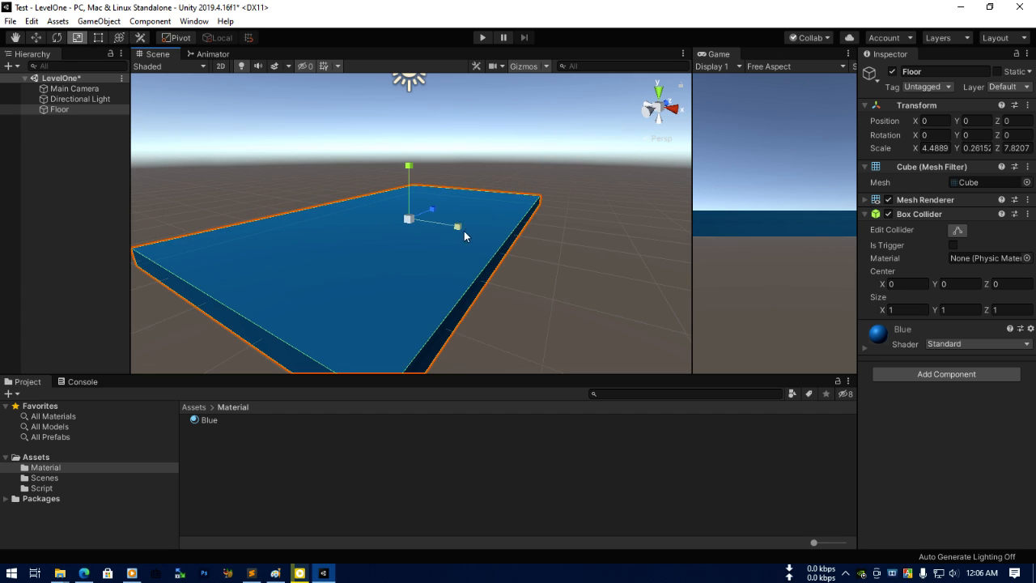
pyautogui.moveTo(459, 227); pyautogui.dragTo(486, 241)
pyautogui.scroll(-4, 460, 228)
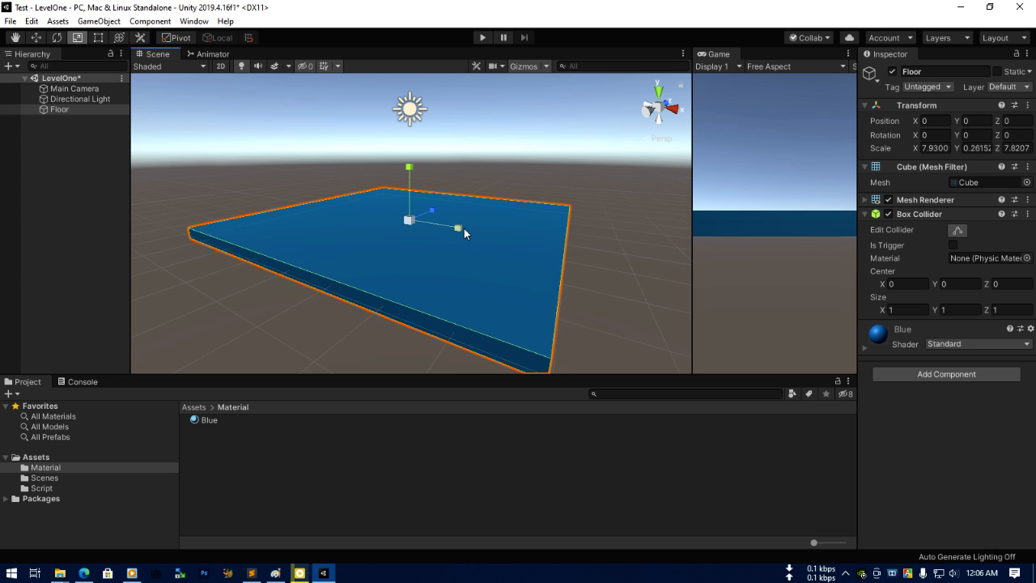
# Examine the flattened Floor from the top, back, front and bottom views.
pyautogui.click(658, 89)
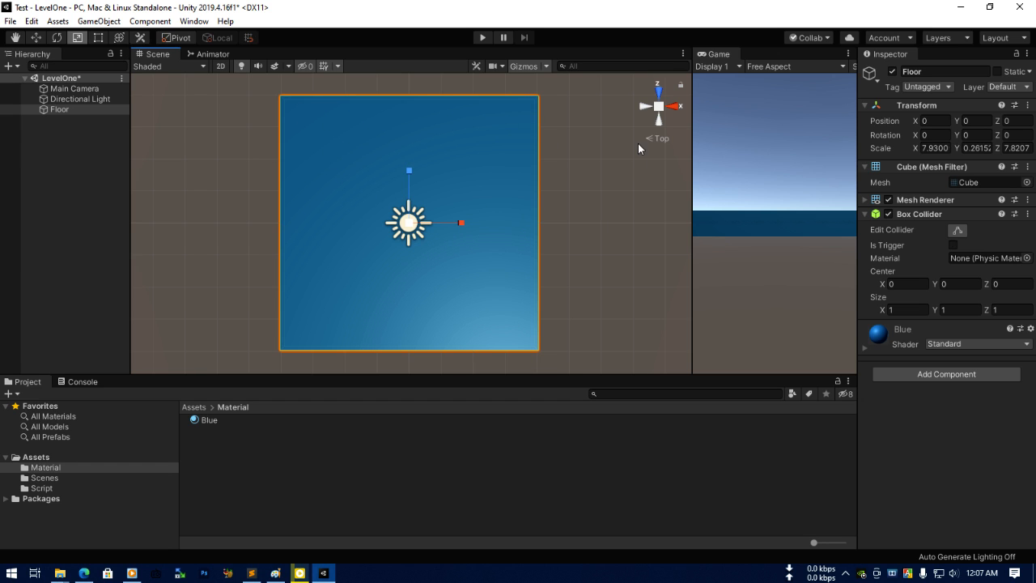
pyautogui.click(659, 120)
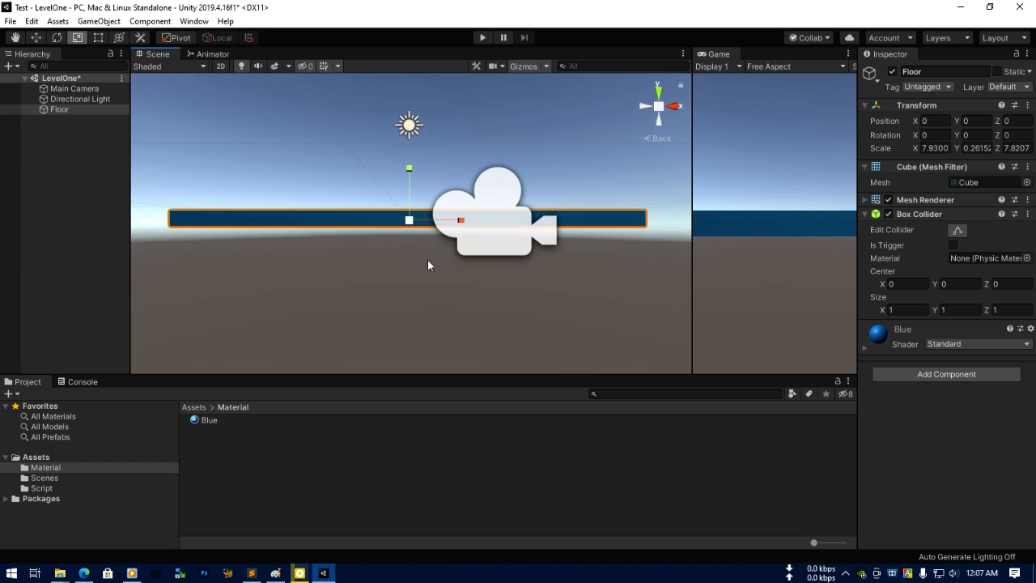
pyautogui.click(677, 105)
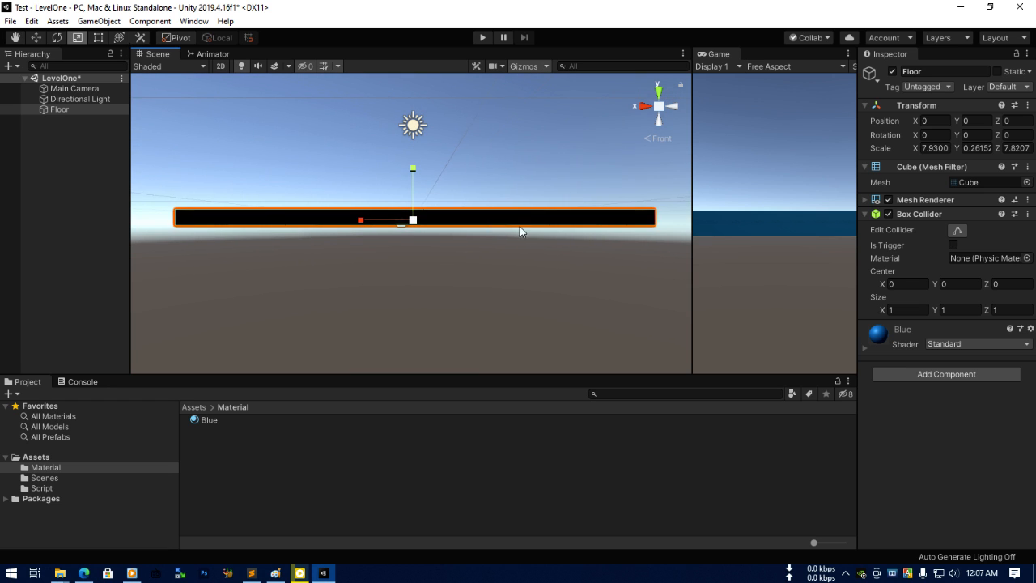
pyautogui.click(658, 120)
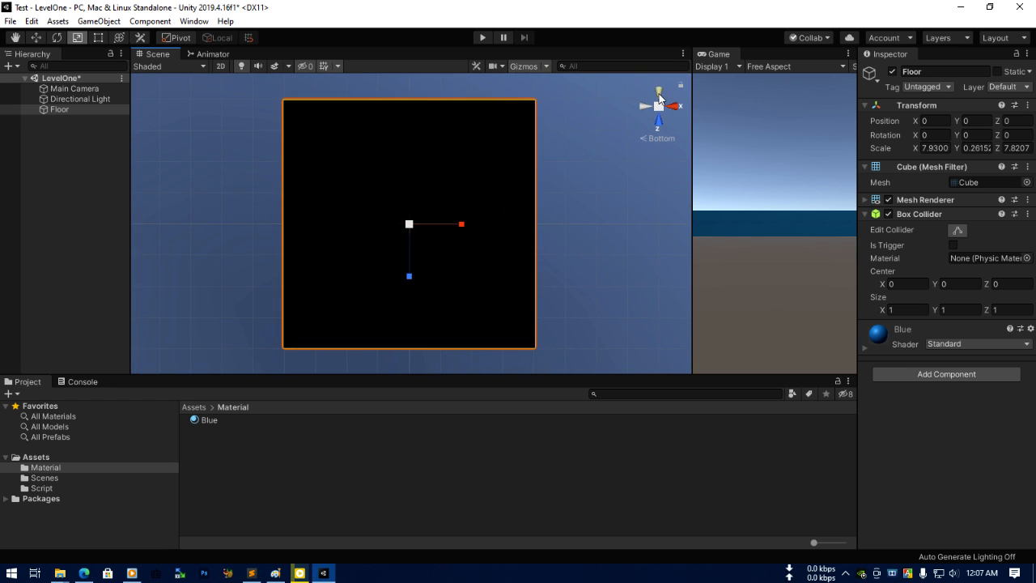
pyautogui.click(659, 95)
pyautogui.click(659, 90)
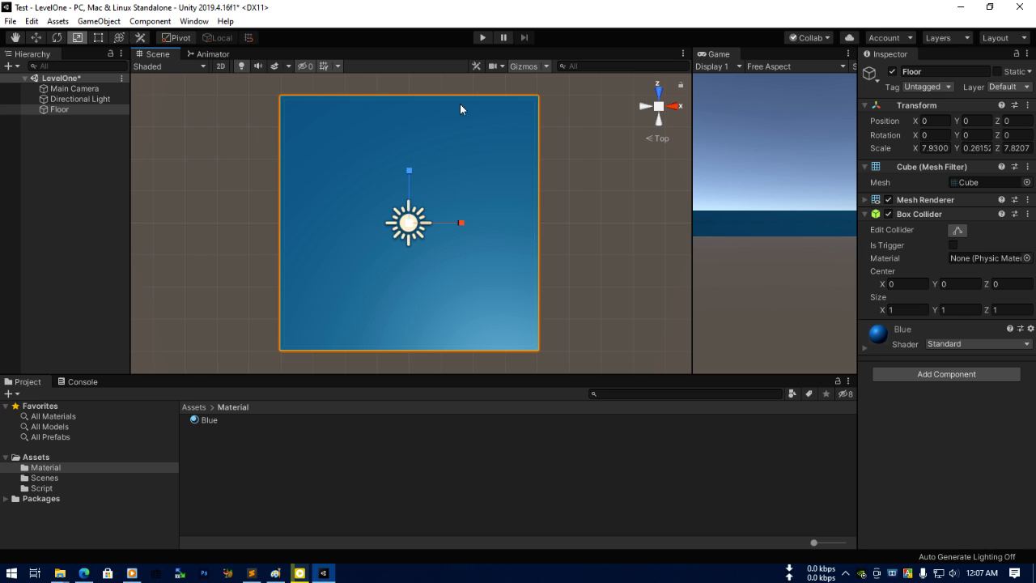
pyautogui.click(658, 120)
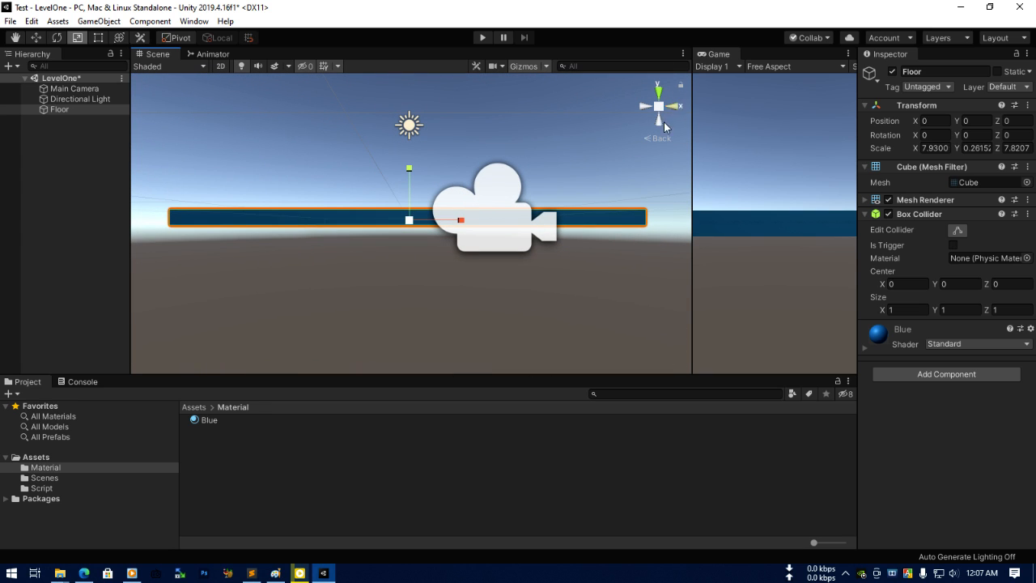
pyautogui.click(76, 209)
pyautogui.click(62, 108)
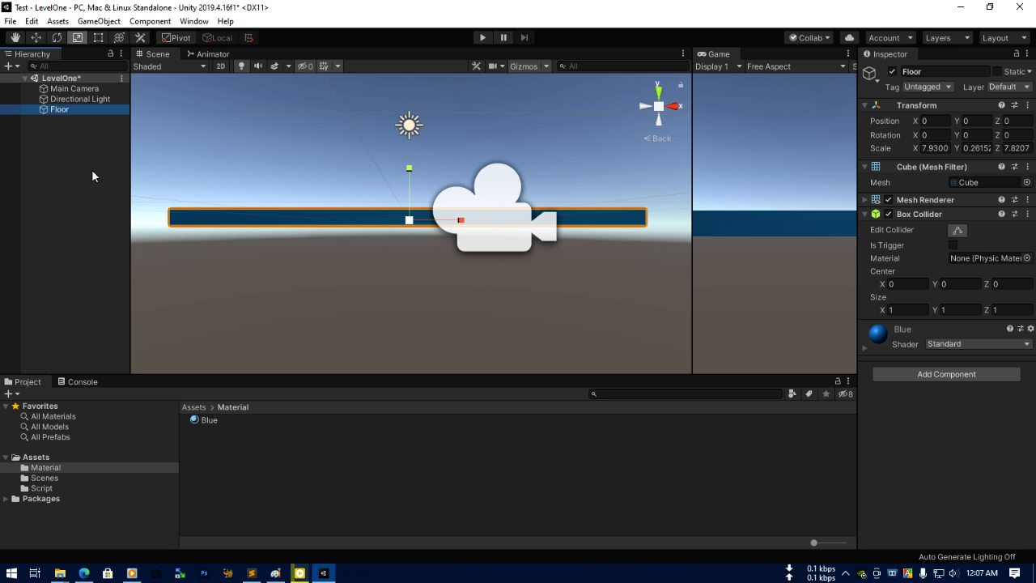
pyautogui.rightClick(49, 163)
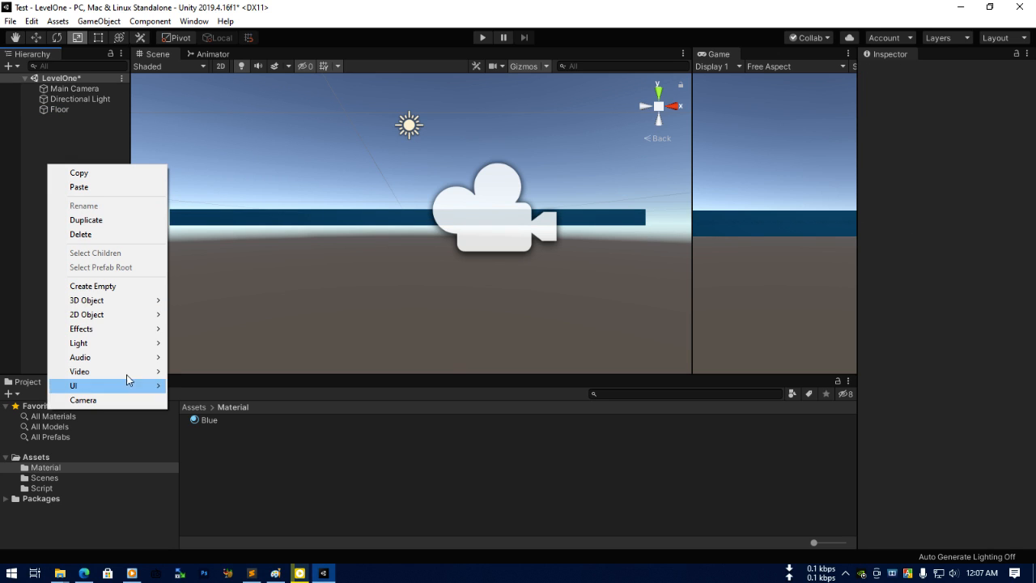
pyautogui.moveTo(146, 307)
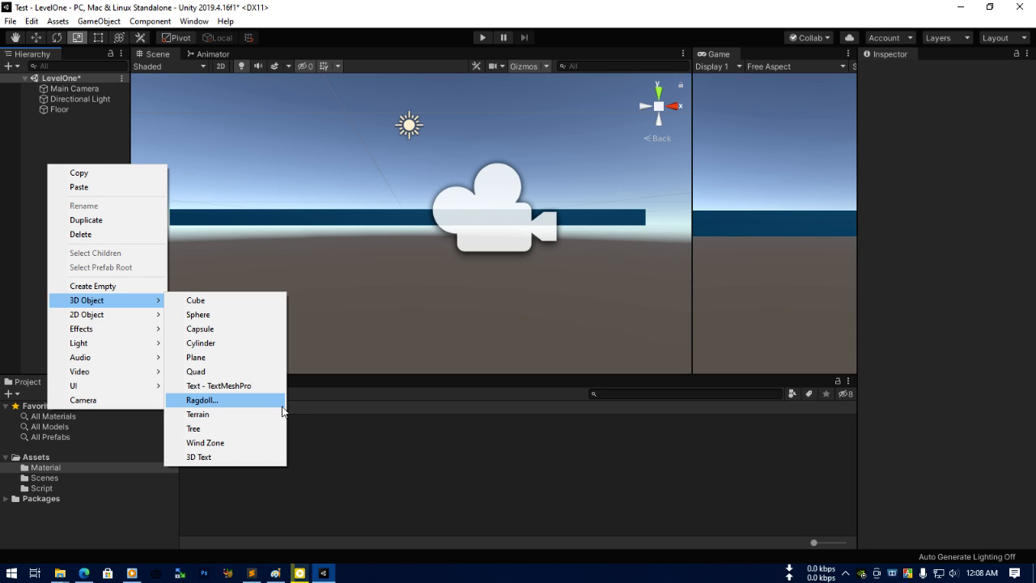
pyautogui.click(37, 139)
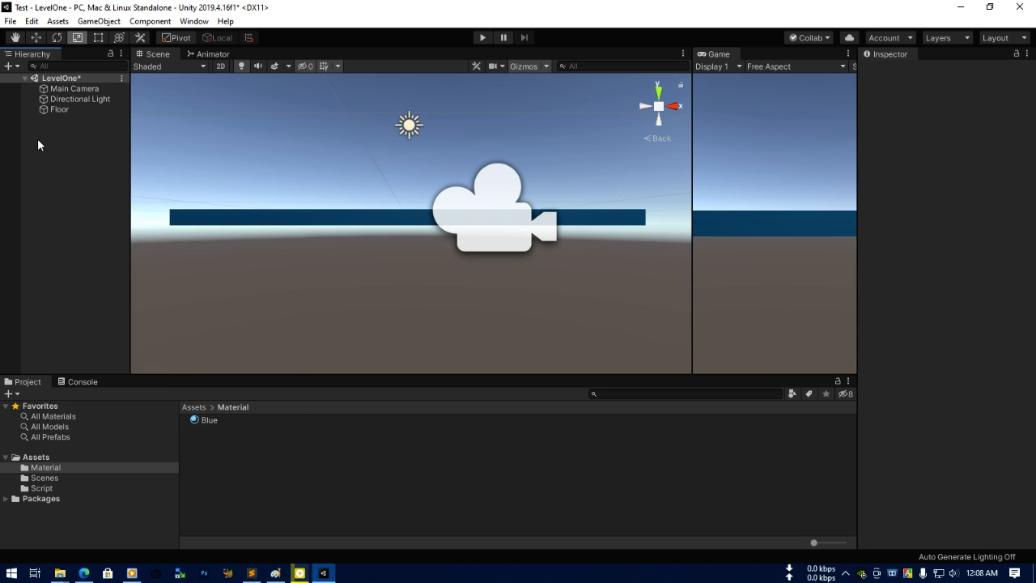
# Delete the Floor object and add a Terrain 3D object to the scene in its place.
pyautogui.click(64, 111)
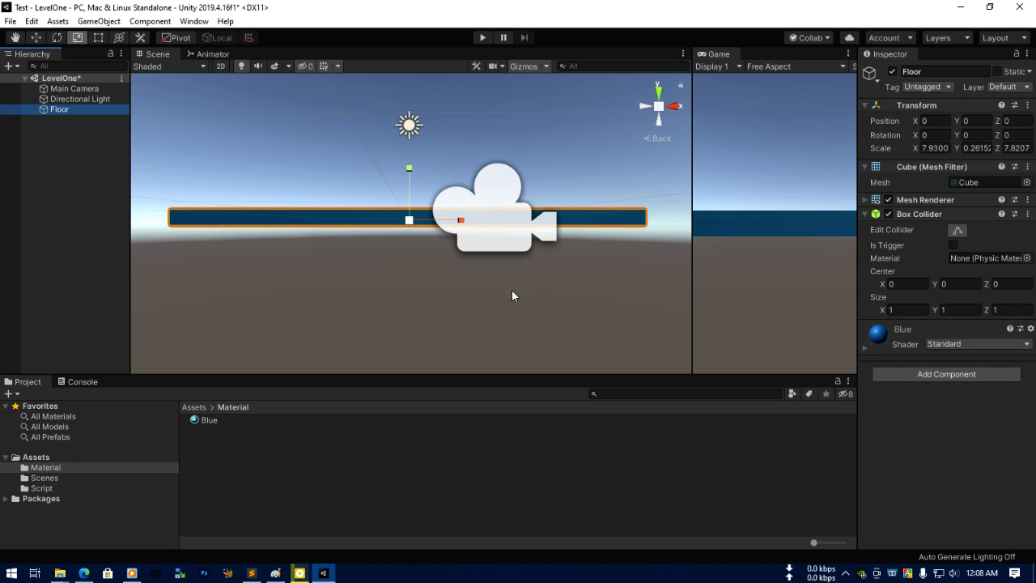
pyautogui.press('Delete')
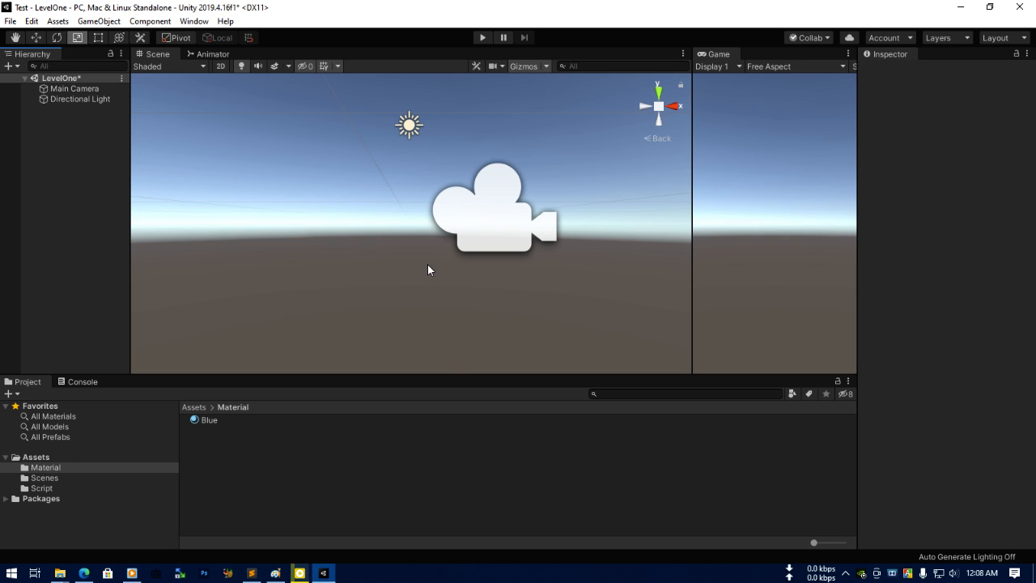
pyautogui.rightClick(53, 175)
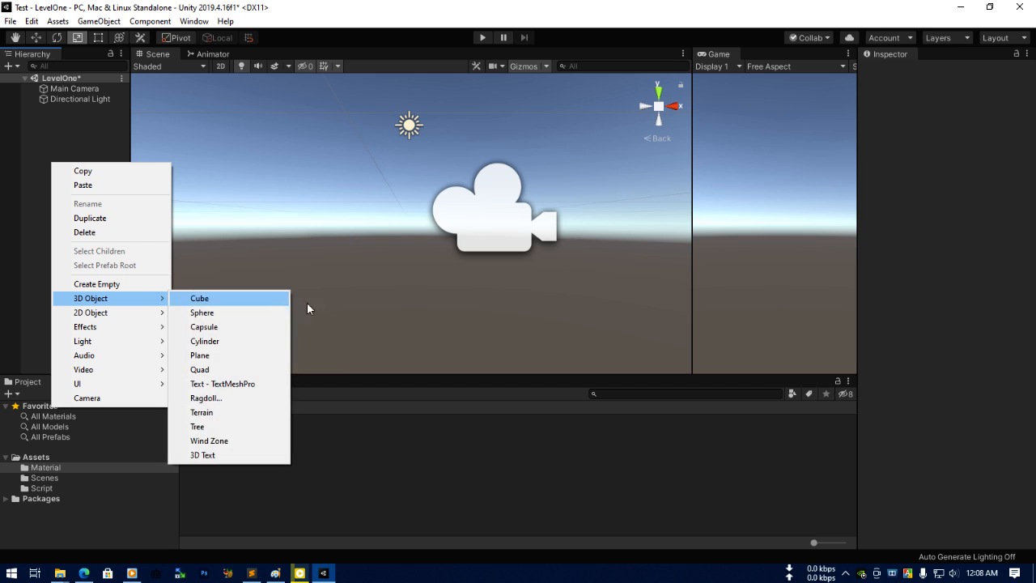
pyautogui.click(201, 412)
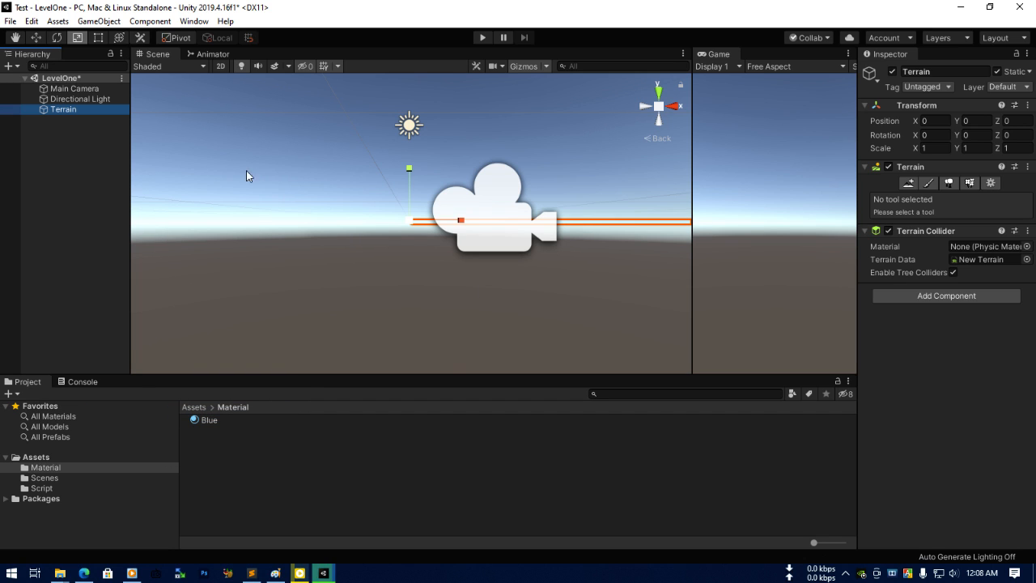
# Examine the new Terrain's extent and orientation in isometric projection from the back and from oblique angles.
pyautogui.doubleClick(74, 108)
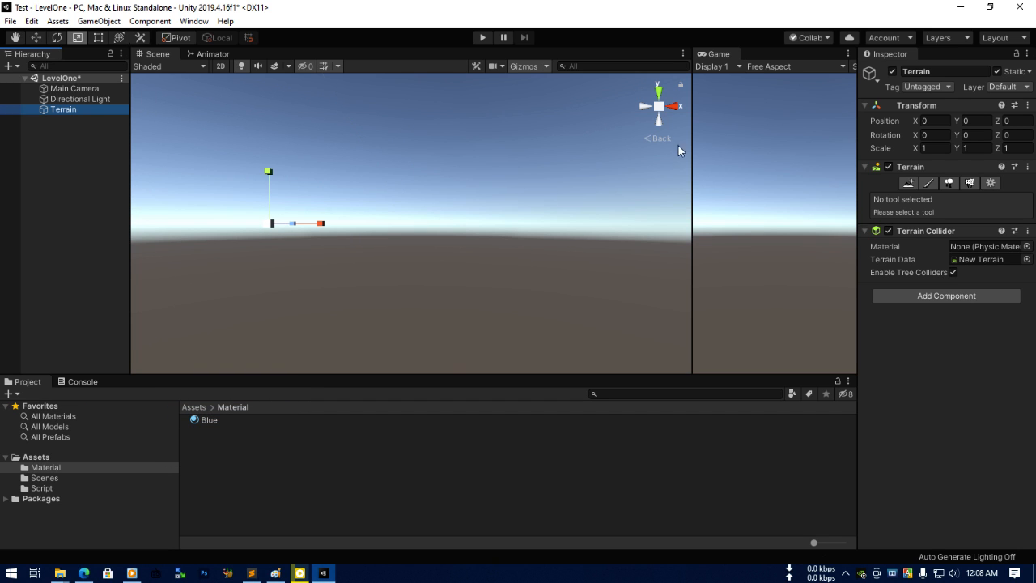
pyautogui.click(657, 105)
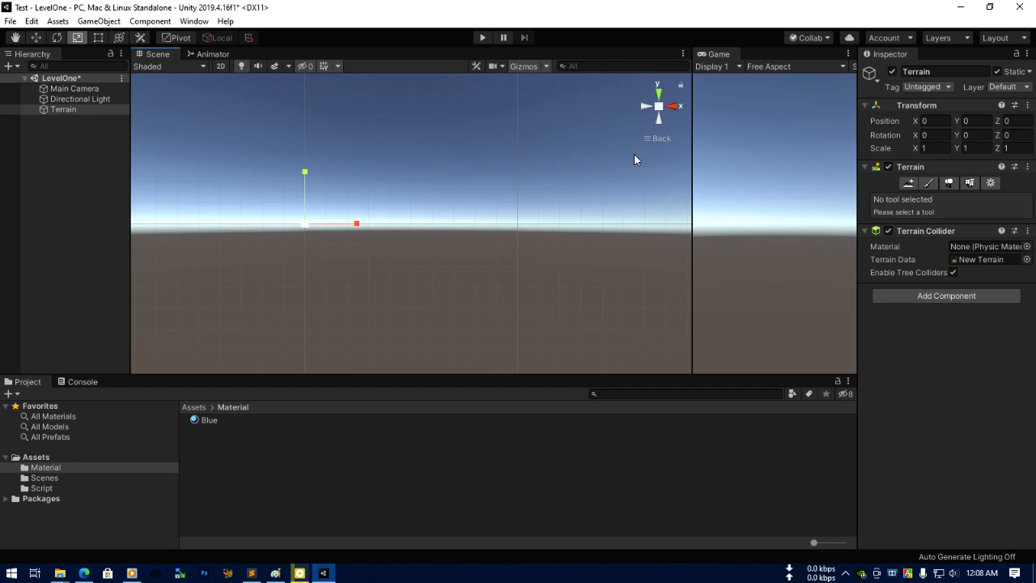
pyautogui.moveTo(548, 139); pyautogui.dragTo(517, 272, button='right')
pyautogui.scroll(-5, 502, 228)
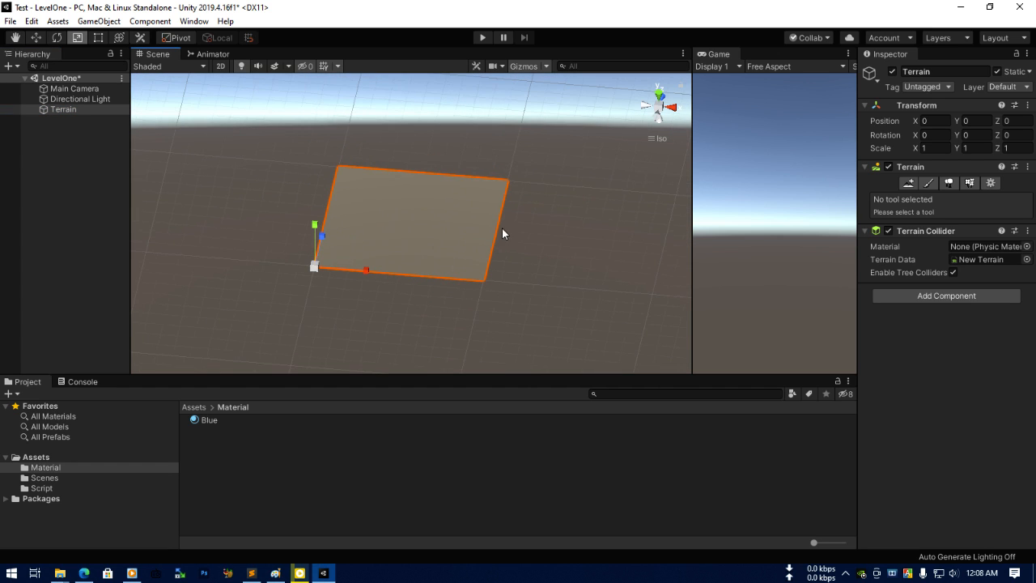
pyautogui.click(657, 119)
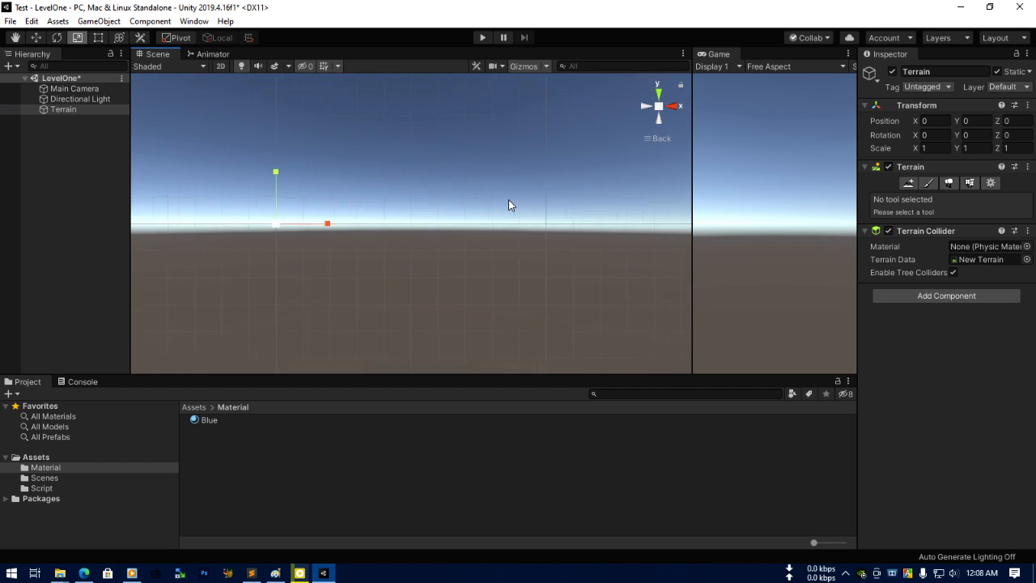
pyautogui.moveTo(437, 225); pyautogui.dragTo(569, 248, button='middle')
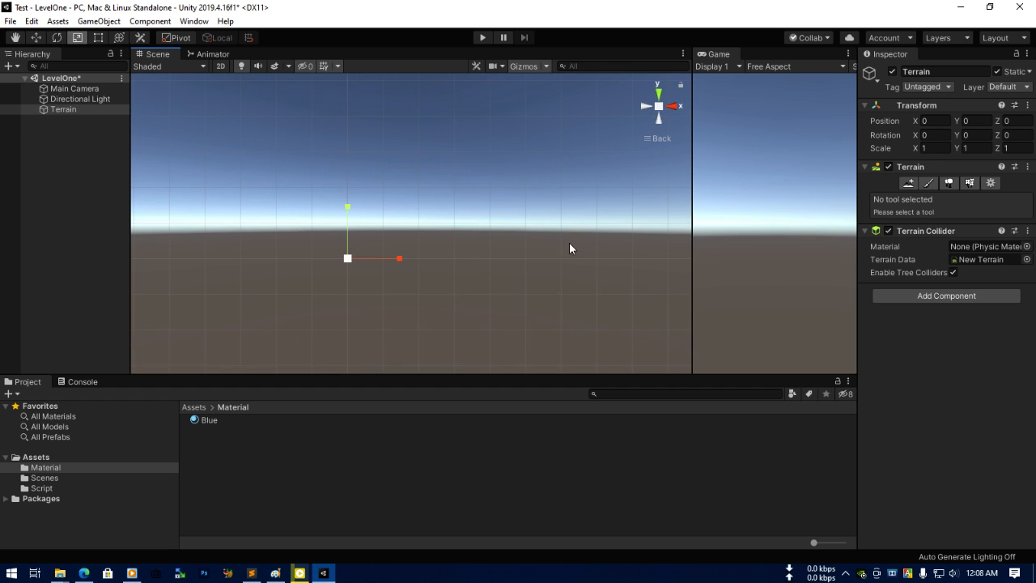
pyautogui.moveTo(518, 186); pyautogui.dragTo(518, 281, button='right')
pyautogui.moveTo(519, 282); pyautogui.dragTo(448, 234, button='middle')
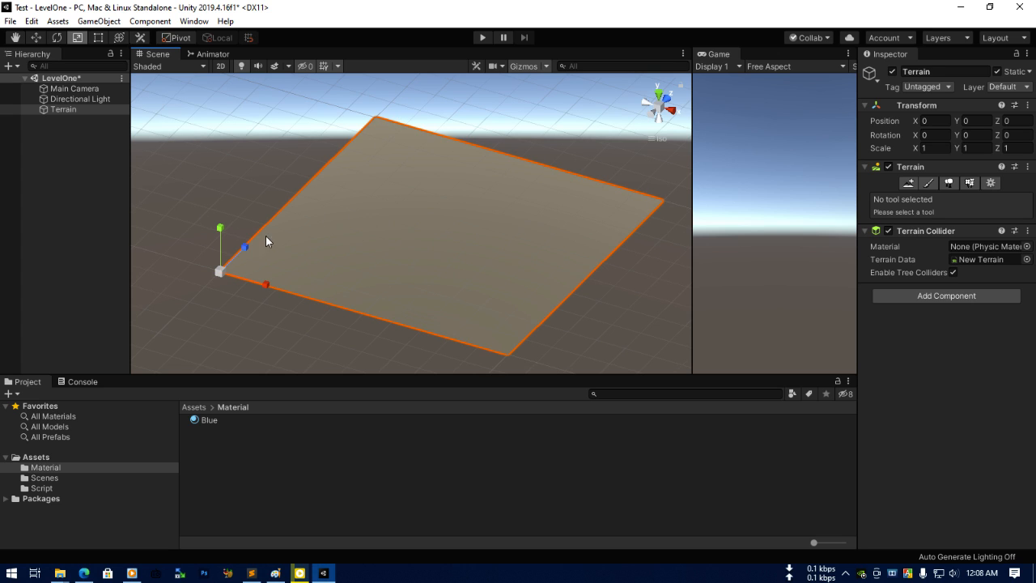
pyautogui.click(652, 119)
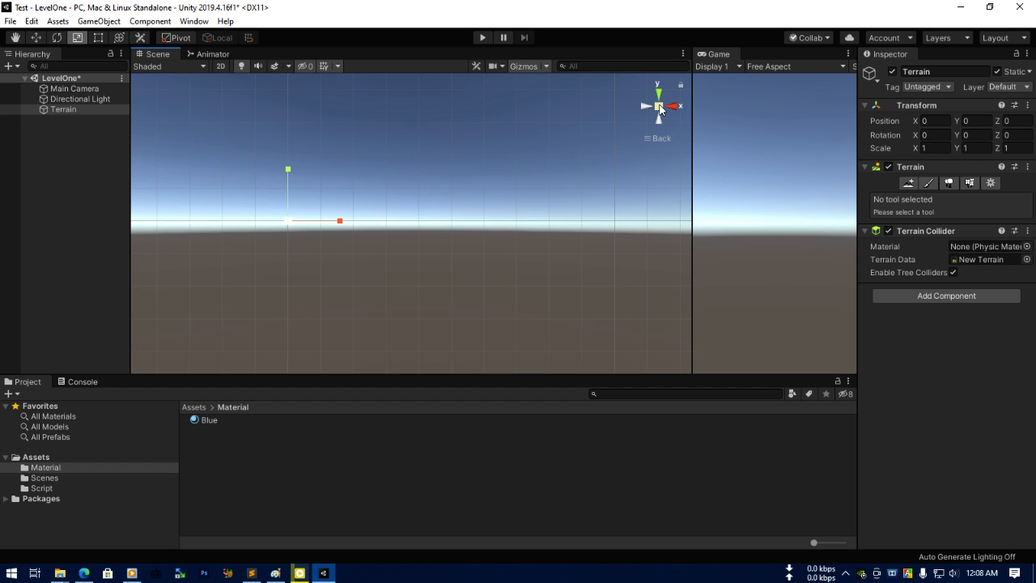
# Examine the Terrain's extent in perspective from an oblique angle and from the top, with the Move tool active.
pyautogui.click(658, 106)
pyautogui.moveTo(544, 129); pyautogui.dragTo(465, 257, button='right')
pyautogui.scroll(-6, 493, 185)
pyautogui.moveTo(539, 177); pyautogui.dragTo(409, 231, button='middle')
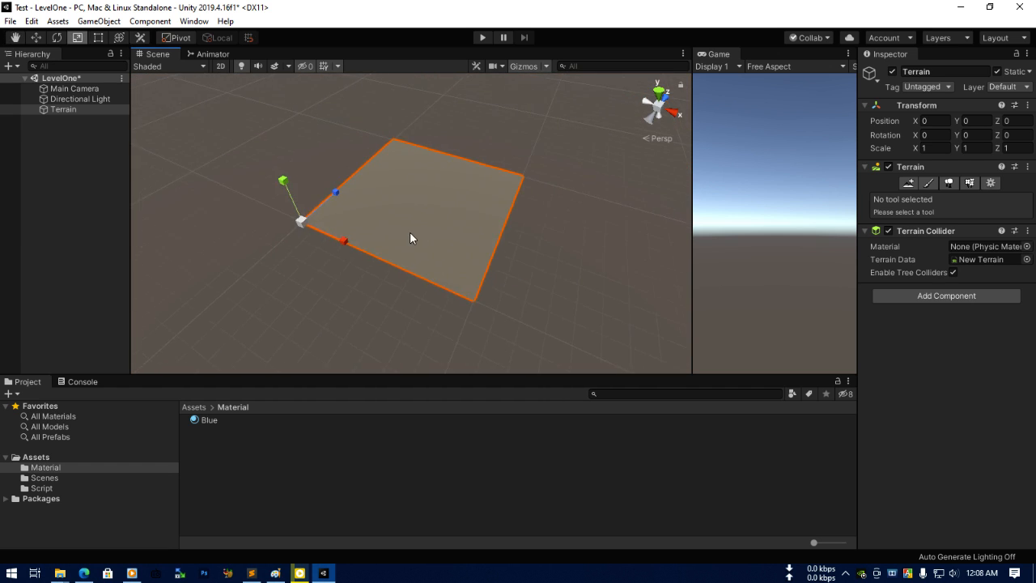
pyautogui.scroll(3, 409, 231)
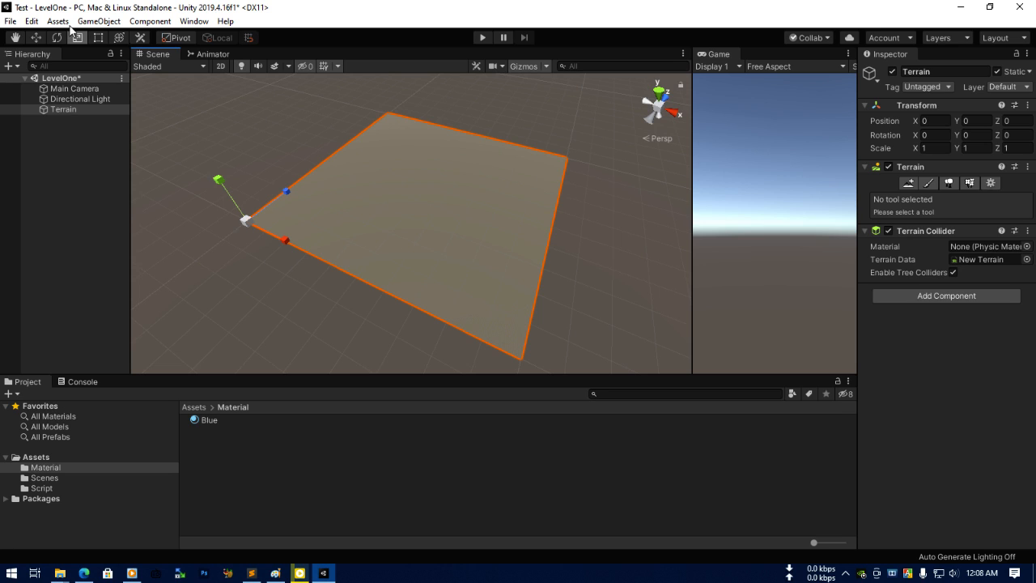
pyautogui.click(36, 37)
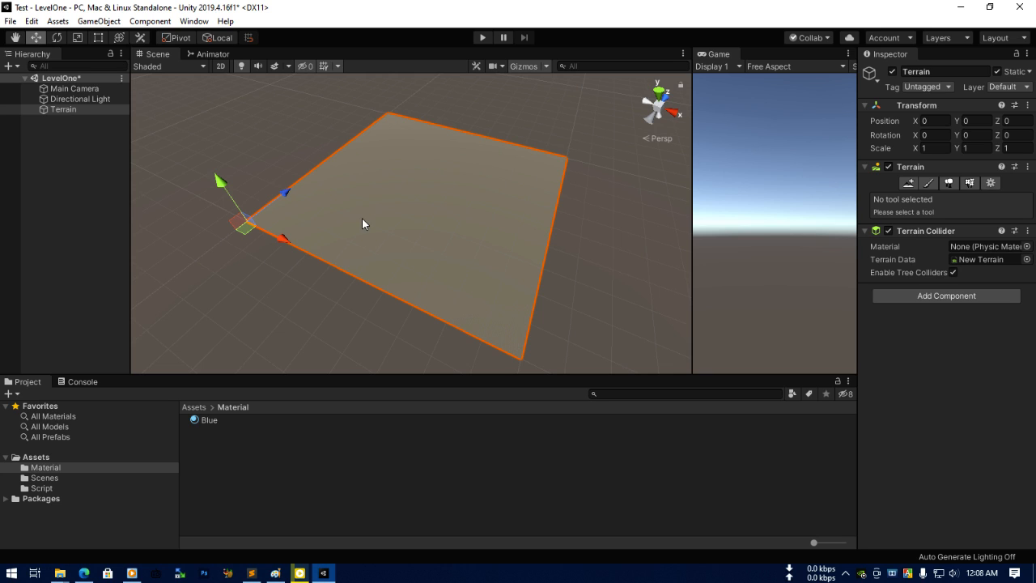
pyautogui.click(68, 108)
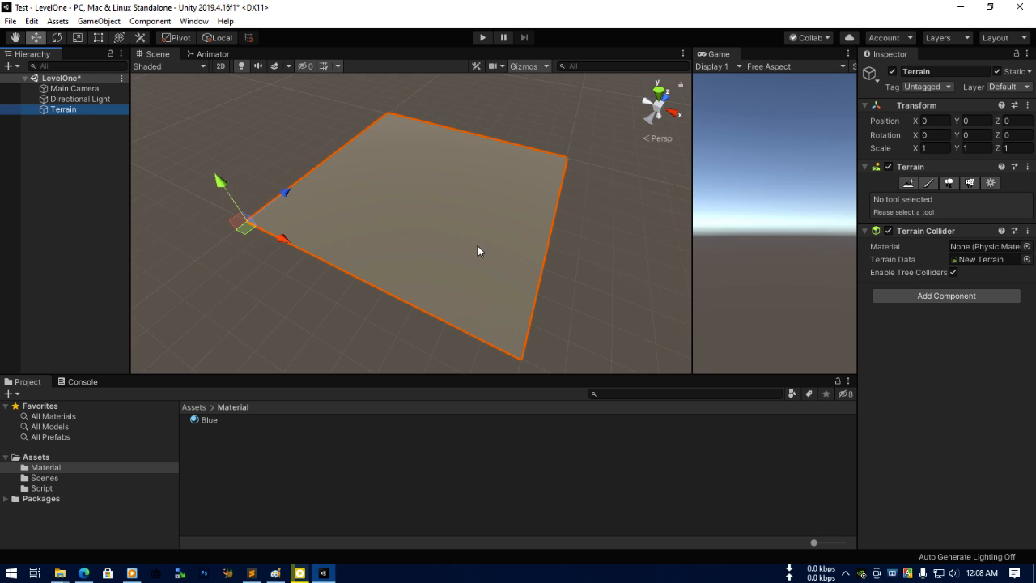
pyautogui.moveTo(541, 236); pyautogui.dragTo(507, 242, button='middle')
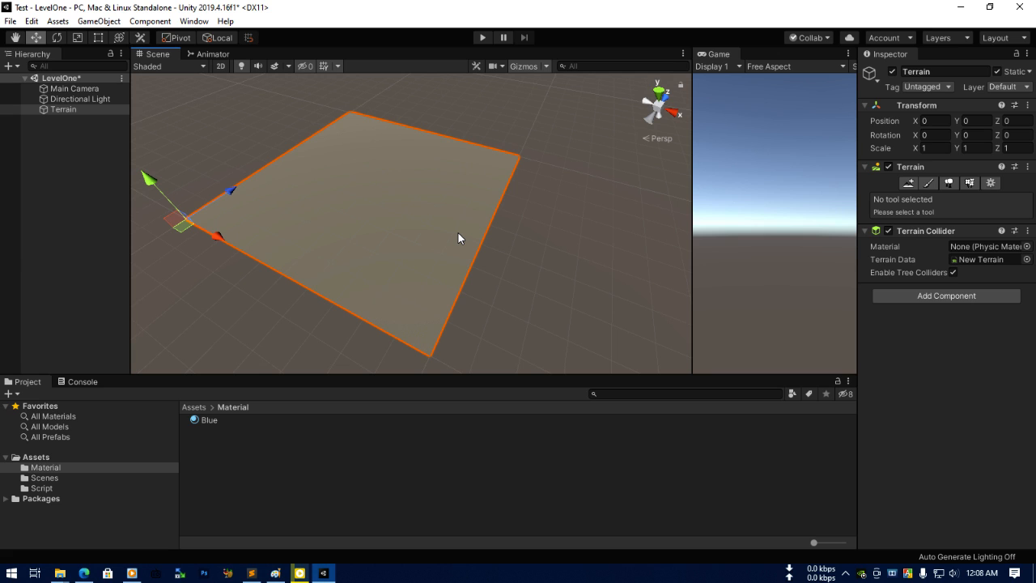
pyautogui.click(659, 90)
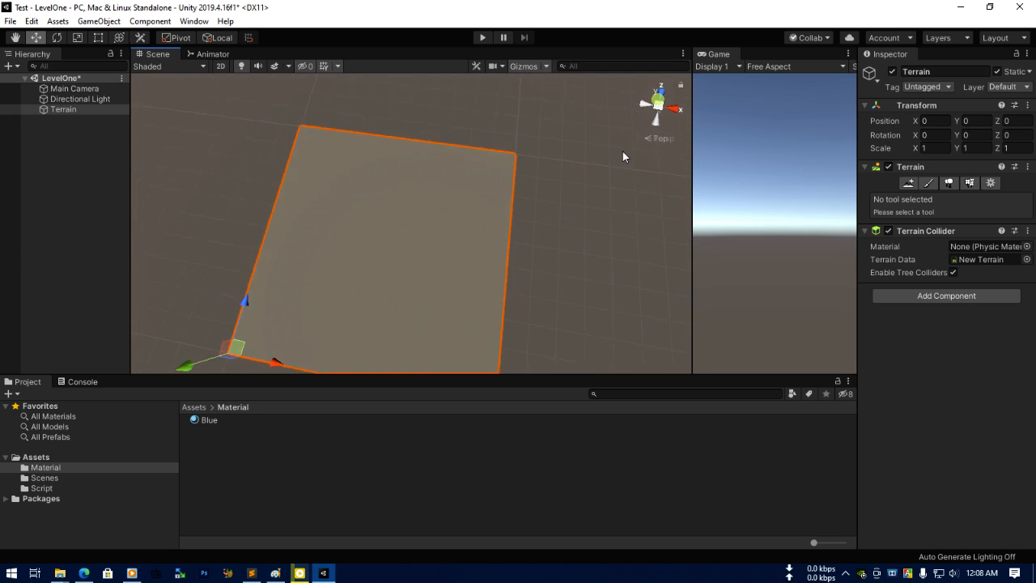
pyautogui.moveTo(455, 202); pyautogui.dragTo(451, 250, button='middle')
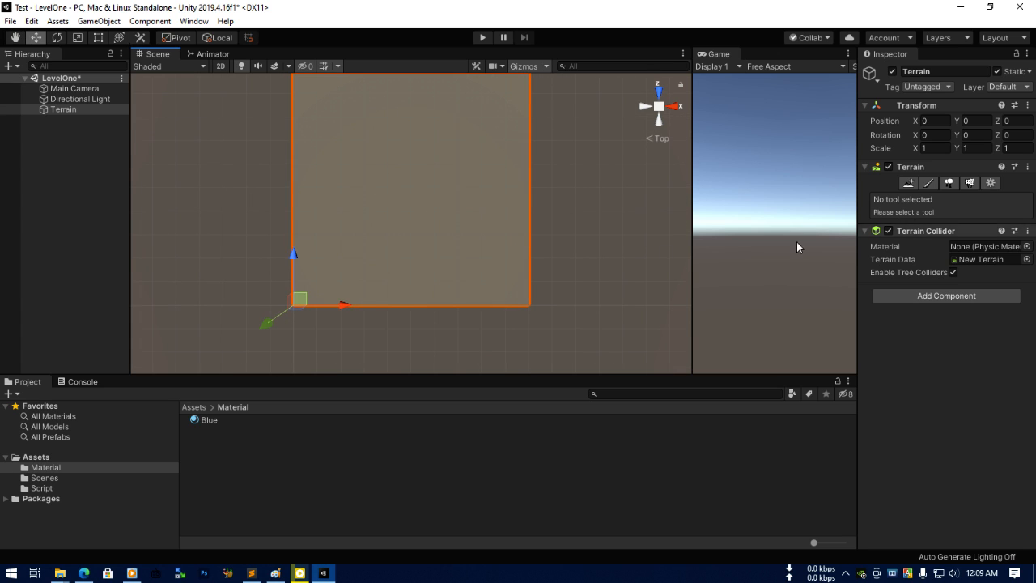
# Set the Terrain's width and length to 50 each in its mesh resolution settings.
pyautogui.click(149, 180)
pyautogui.click(64, 110)
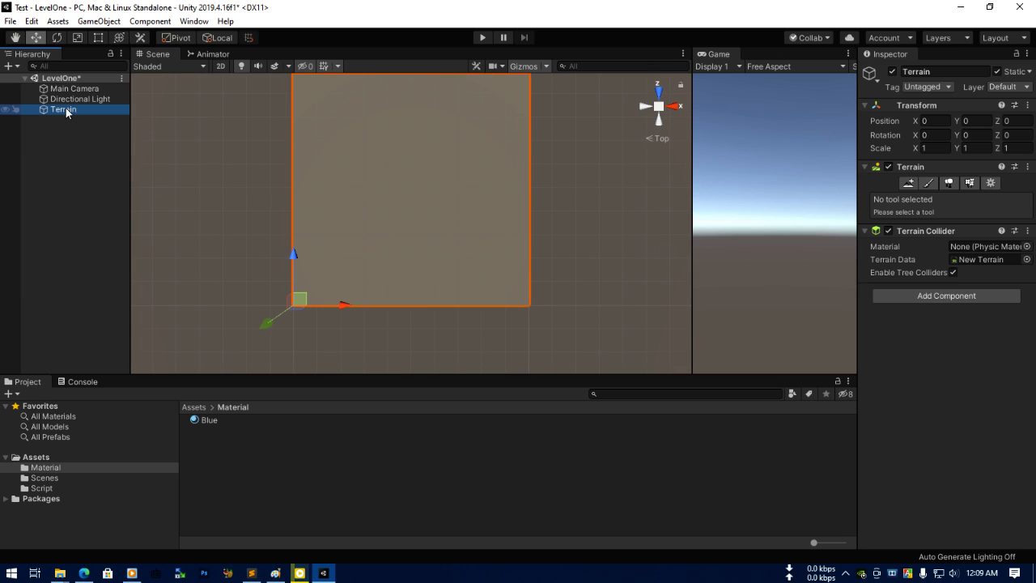
pyautogui.click(988, 183)
pyautogui.scroll(-10, 976, 351)
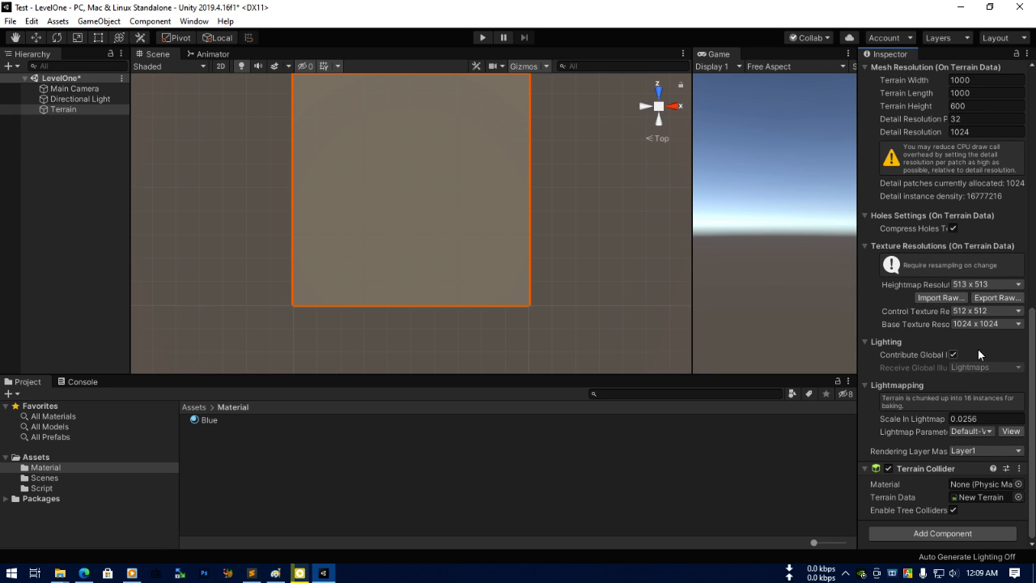
pyautogui.scroll(10, 976, 301)
pyautogui.scroll(-5, 977, 301)
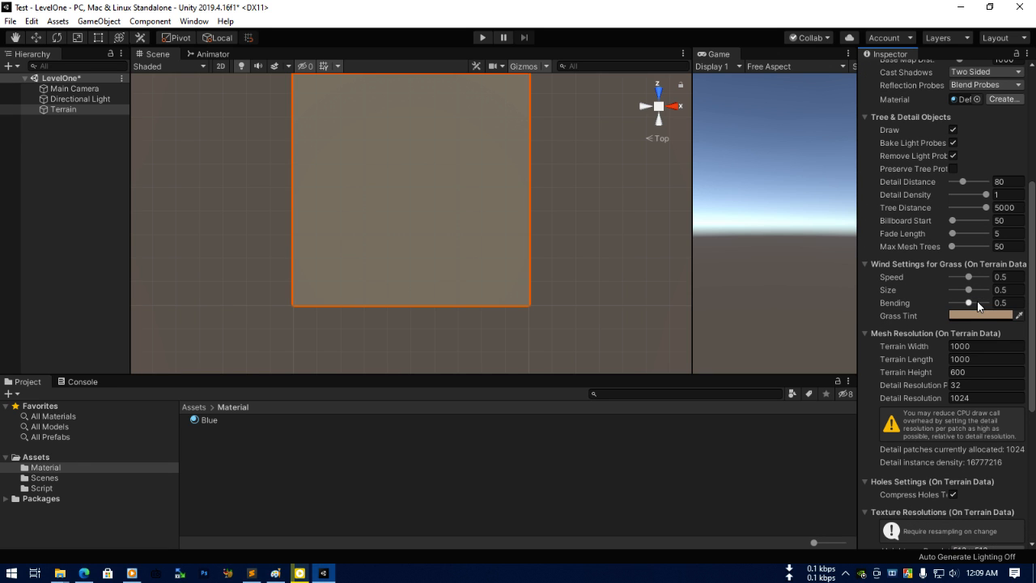
pyautogui.click(962, 346)
pyautogui.write('100')
pyautogui.press('BackSpace')
pyautogui.press('BackSpace')
pyautogui.press('BackSpace')
pyautogui.write('50')
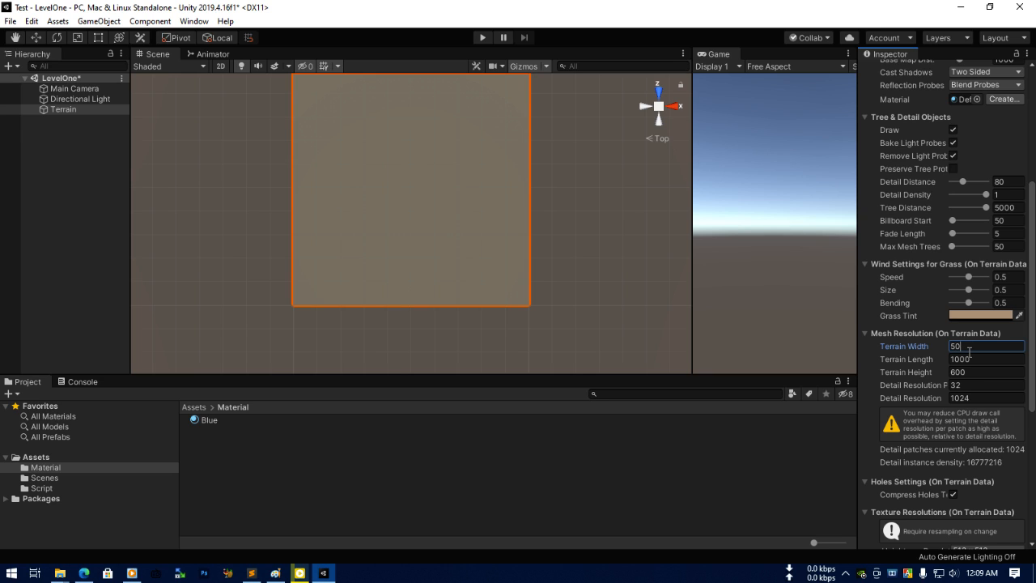
pyautogui.click(977, 360)
pyautogui.write('50')
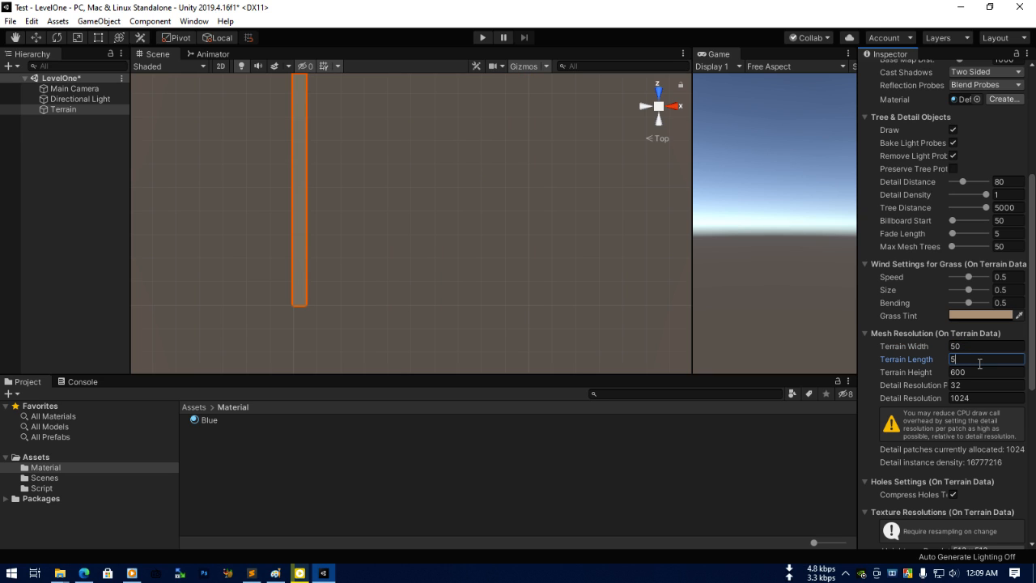
pyautogui.press('Return')
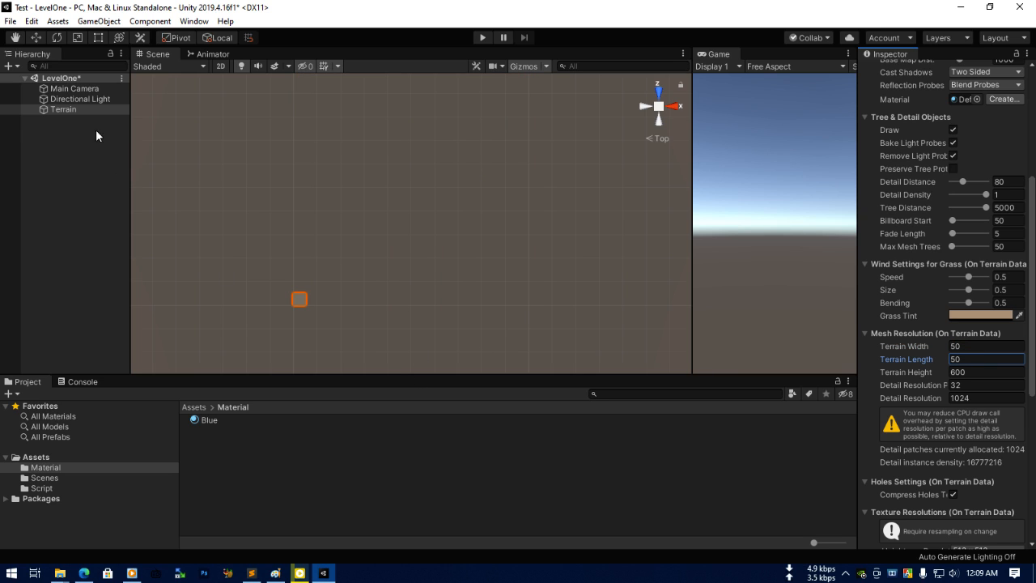
# Frame the resized Terrain in the scene and check it from the top and back views.
pyautogui.doubleClick(74, 109)
pyautogui.scroll(3, 419, 236)
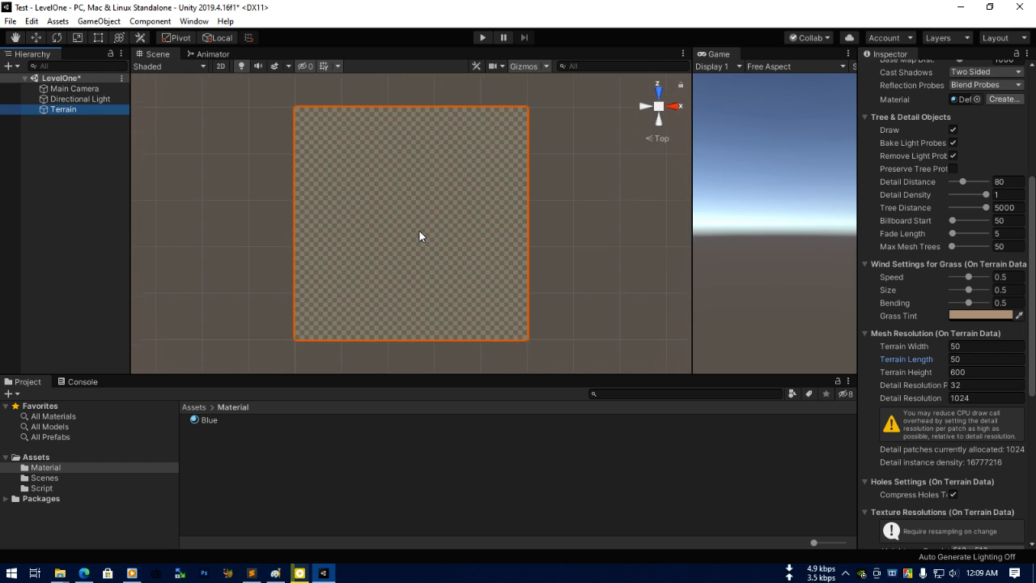
pyautogui.click(441, 259)
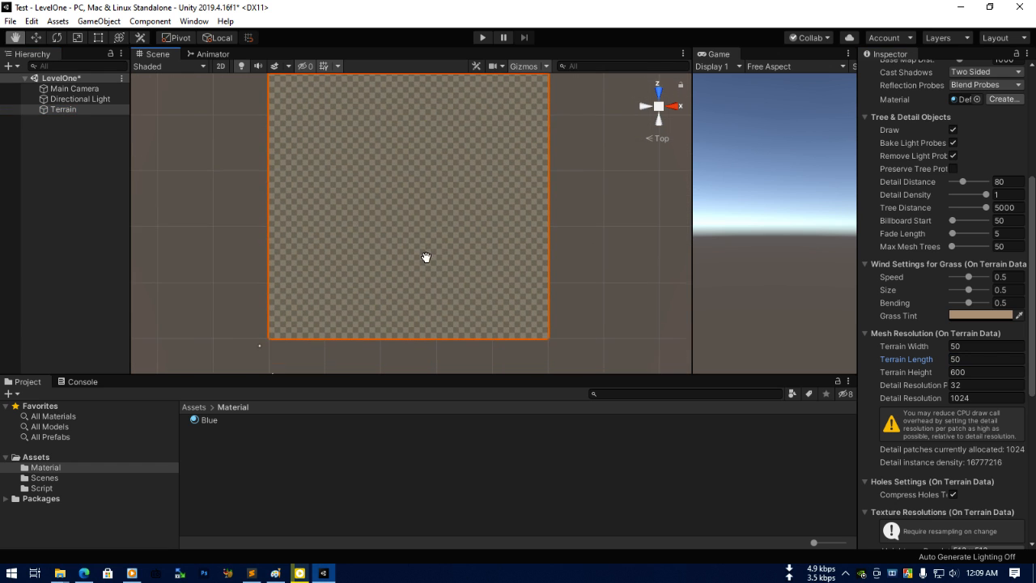
pyautogui.click(660, 121)
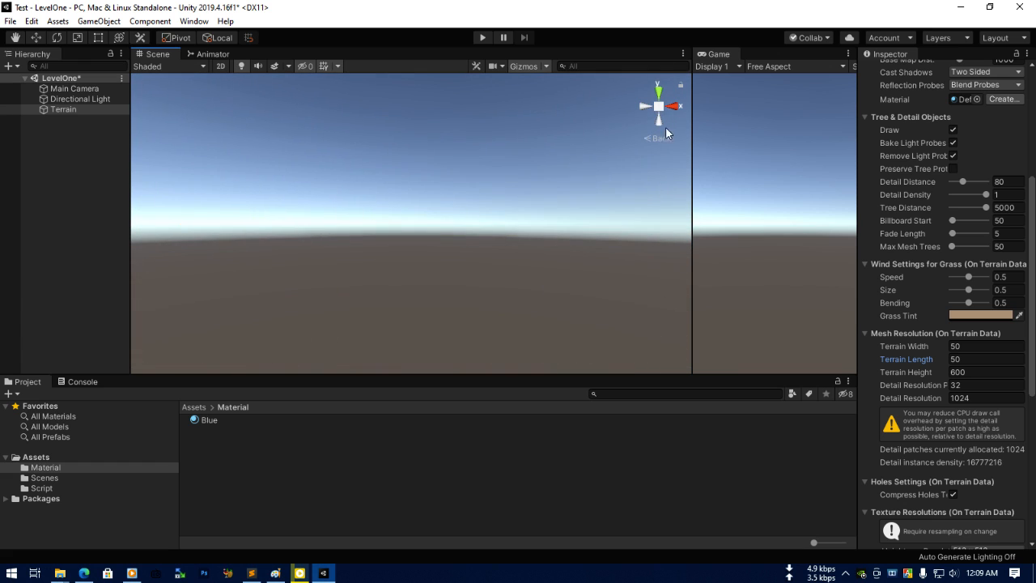
pyautogui.click(657, 92)
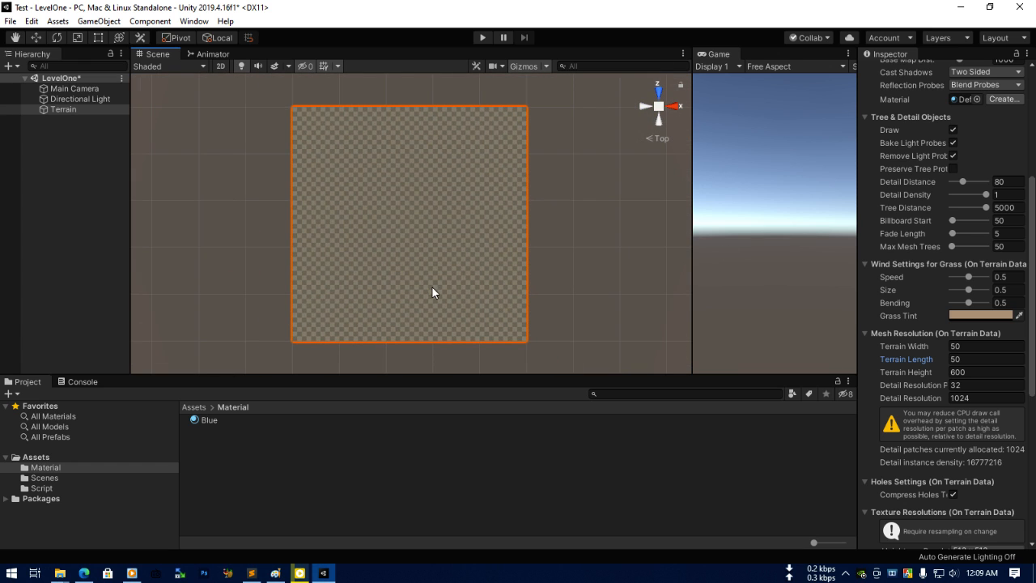
# Switch the Terrain to its Paint Texture tool, look over the brush settings, and collapse the Terrain and Transform components.
pyautogui.scroll(5, 930, 243)
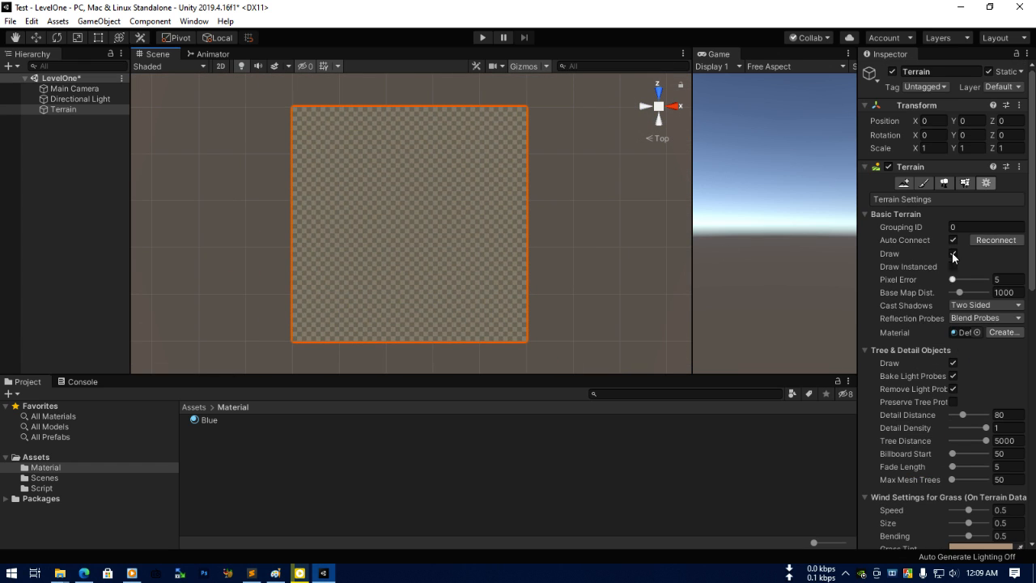
pyautogui.click(927, 182)
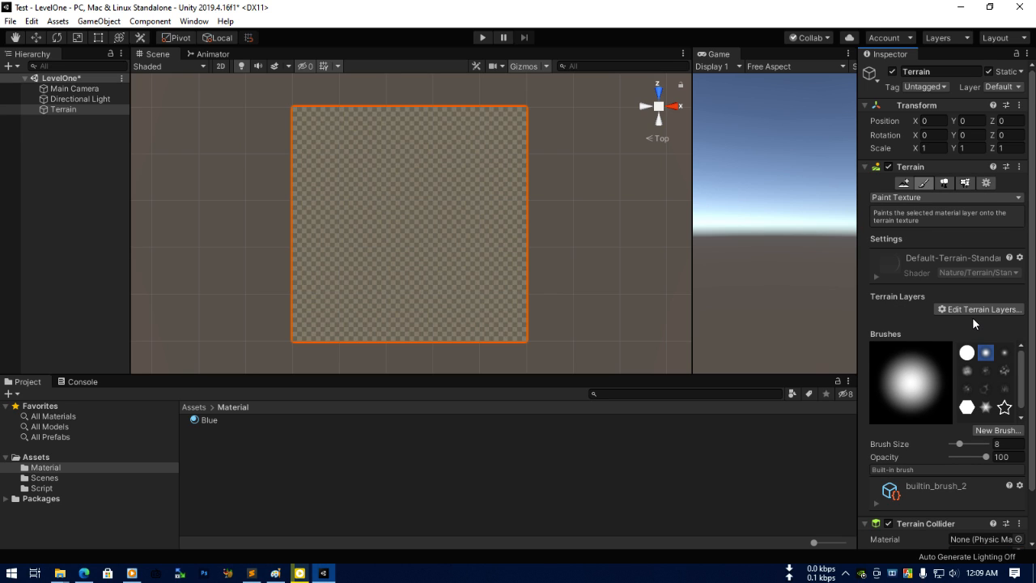
pyautogui.scroll(-2, 971, 316)
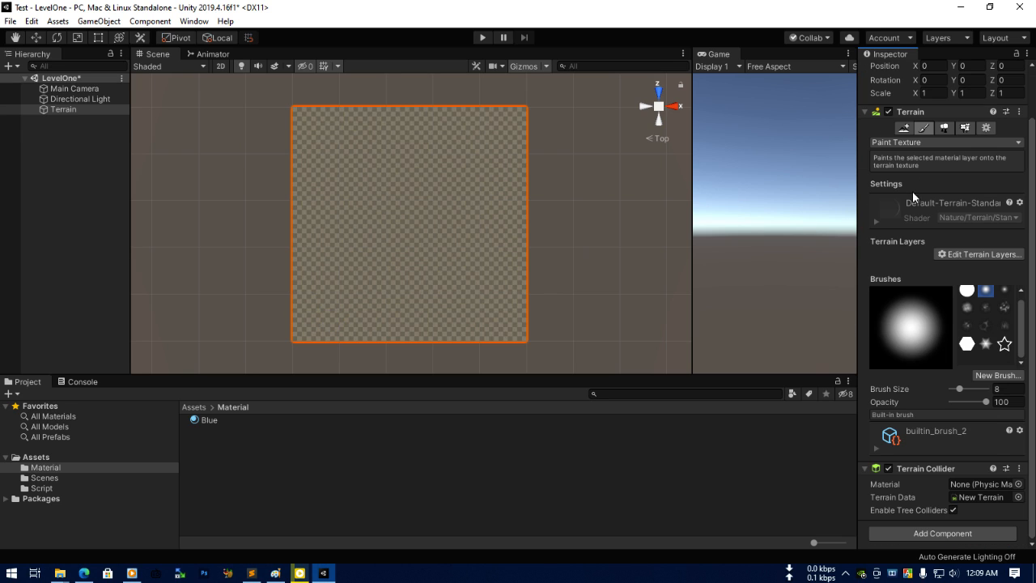
pyautogui.scroll(2, 898, 166)
pyautogui.click(901, 167)
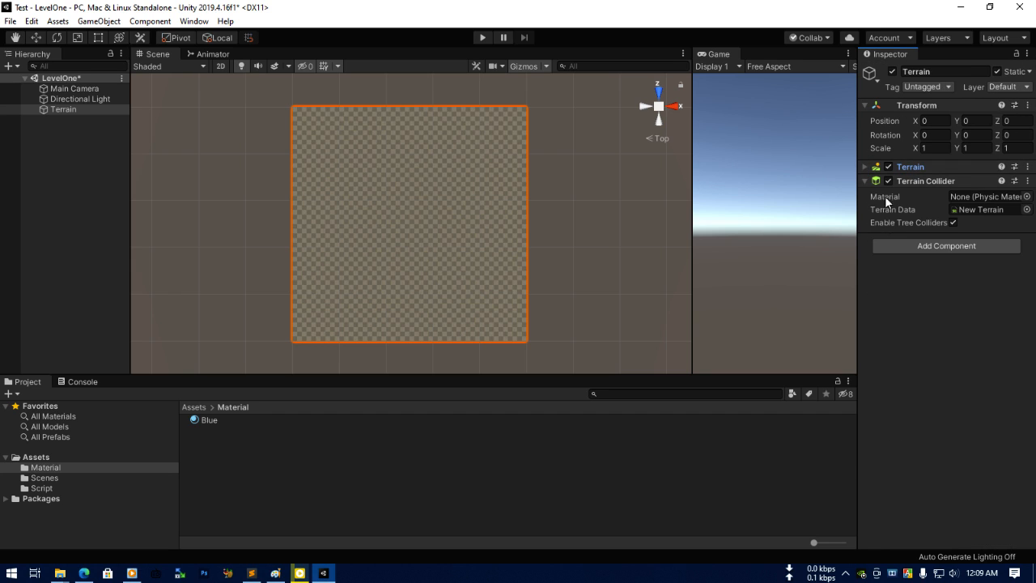
pyautogui.click(867, 106)
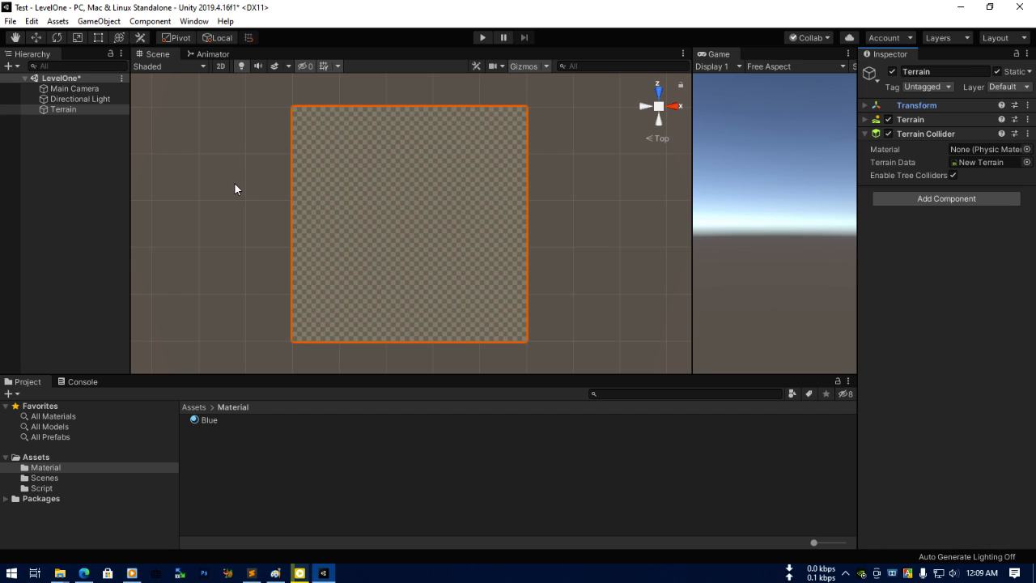
# Review the Terrain's Transform values and the physic material setting of its Terrain Collider.
pyautogui.click(78, 157)
pyautogui.click(58, 110)
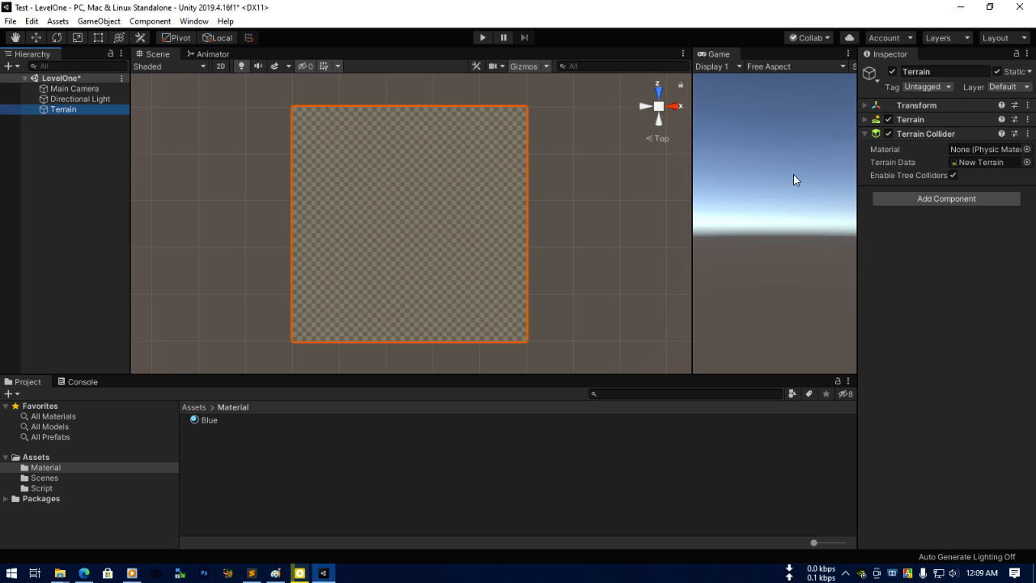
pyautogui.click(865, 107)
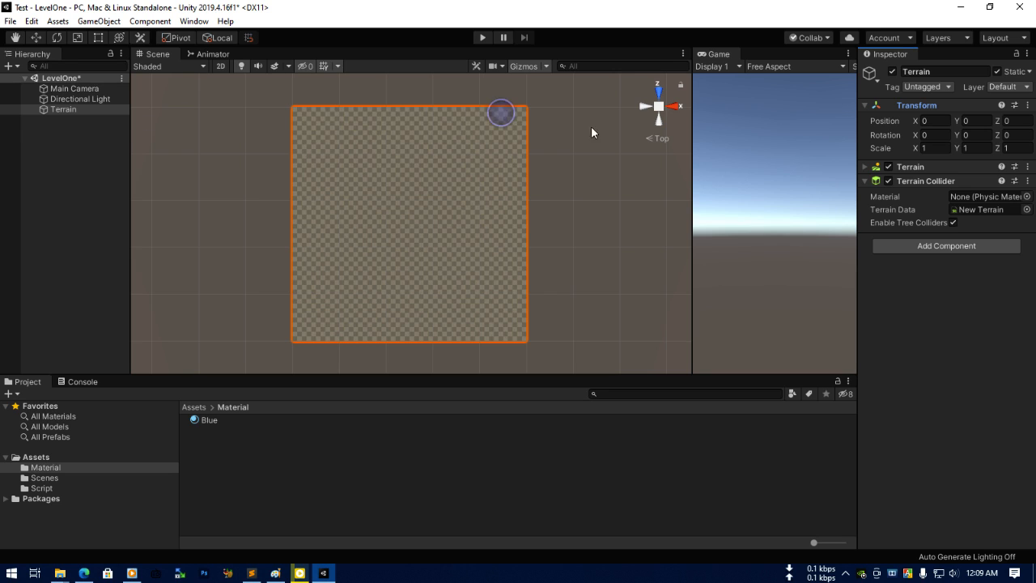
pyautogui.click(865, 106)
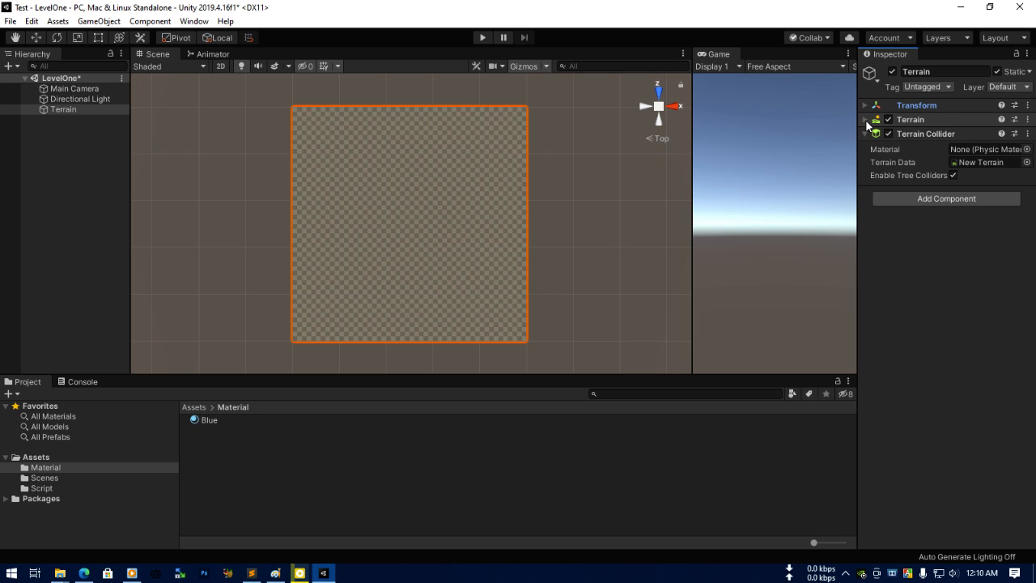
pyautogui.moveTo(920, 143)
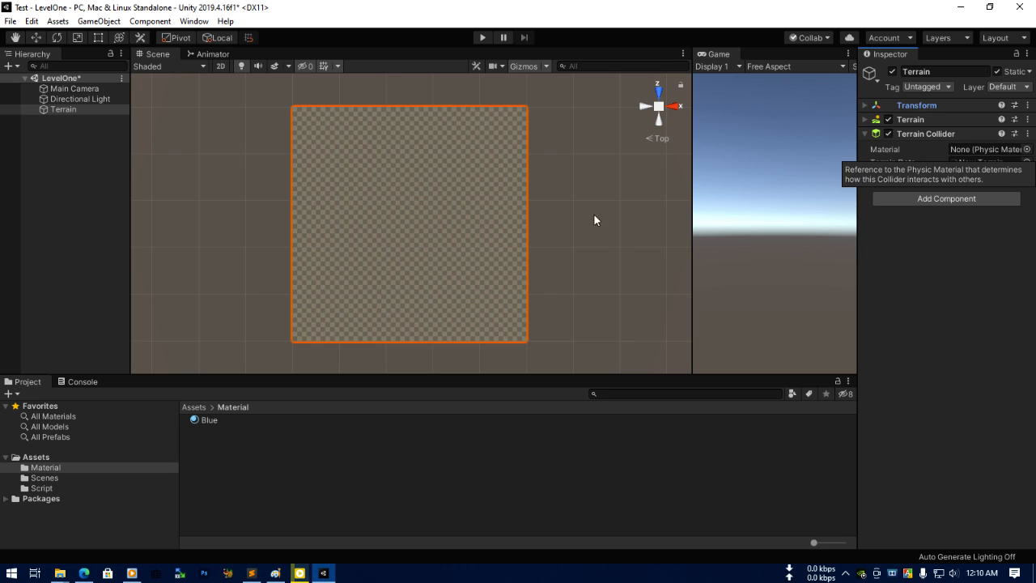
# Examine the resized Terrain from the back and top and from an oblique perspective angle.
pyautogui.click(659, 123)
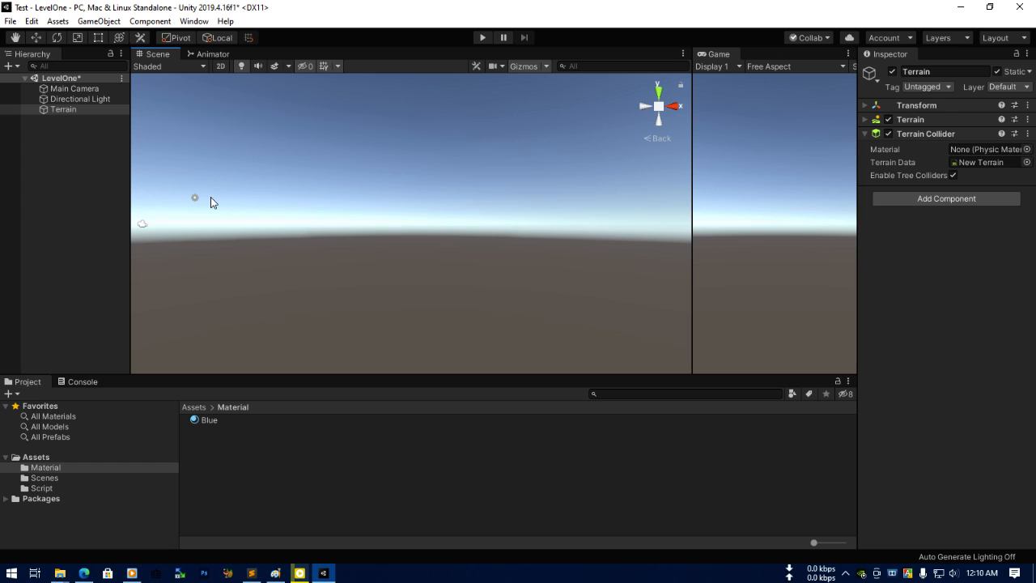
pyautogui.click(659, 94)
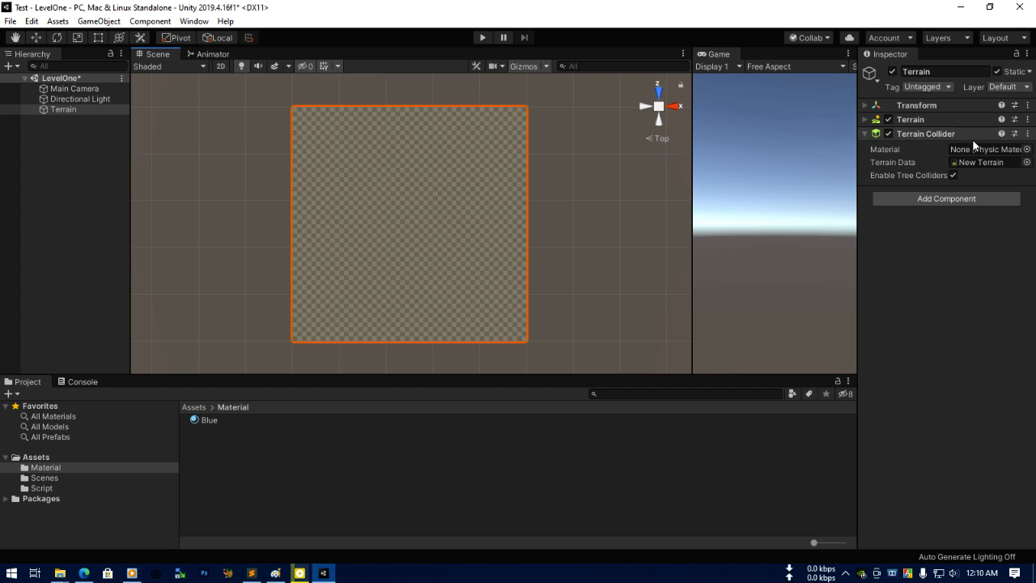
pyautogui.click(659, 121)
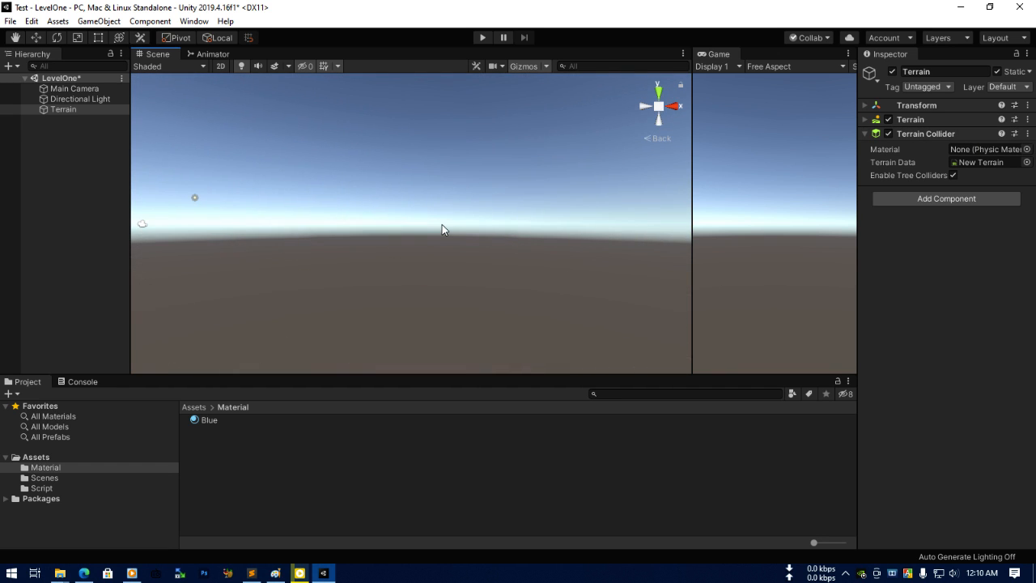
pyautogui.moveTo(542, 166); pyautogui.dragTo(478, 222, button='right')
pyautogui.scroll(-3, 477, 222)
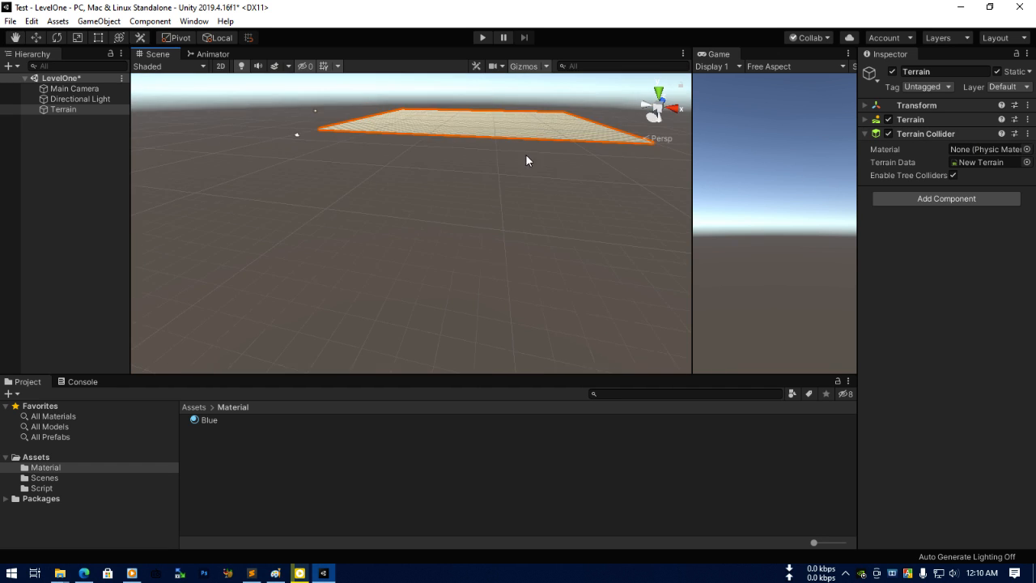
pyautogui.moveTo(463, 159); pyautogui.dragTo(458, 172, button='right')
pyautogui.moveTo(489, 166); pyautogui.dragTo(442, 245, button='middle')
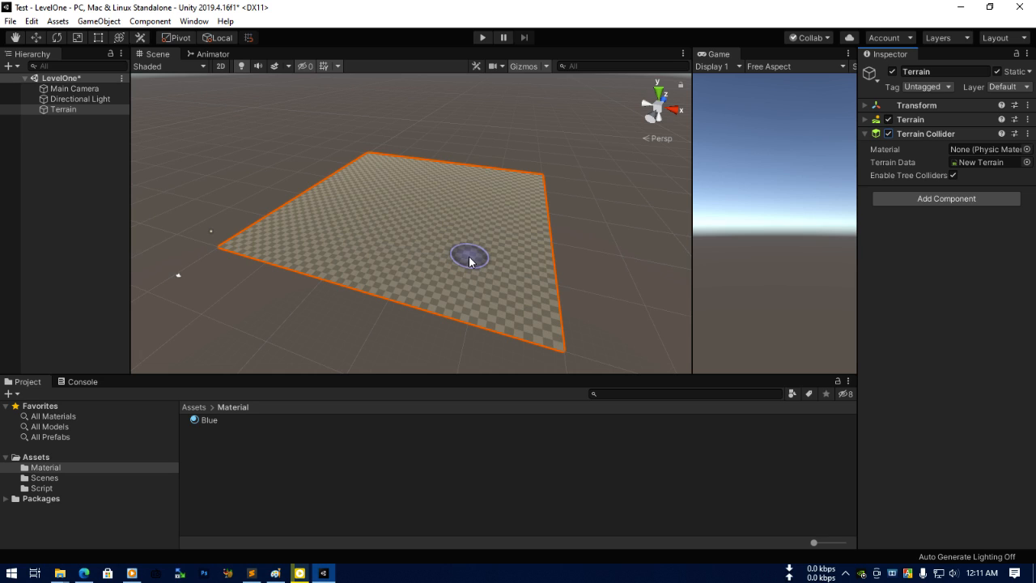
pyautogui.scroll(1, 455, 257)
pyautogui.scroll(-2, 455, 257)
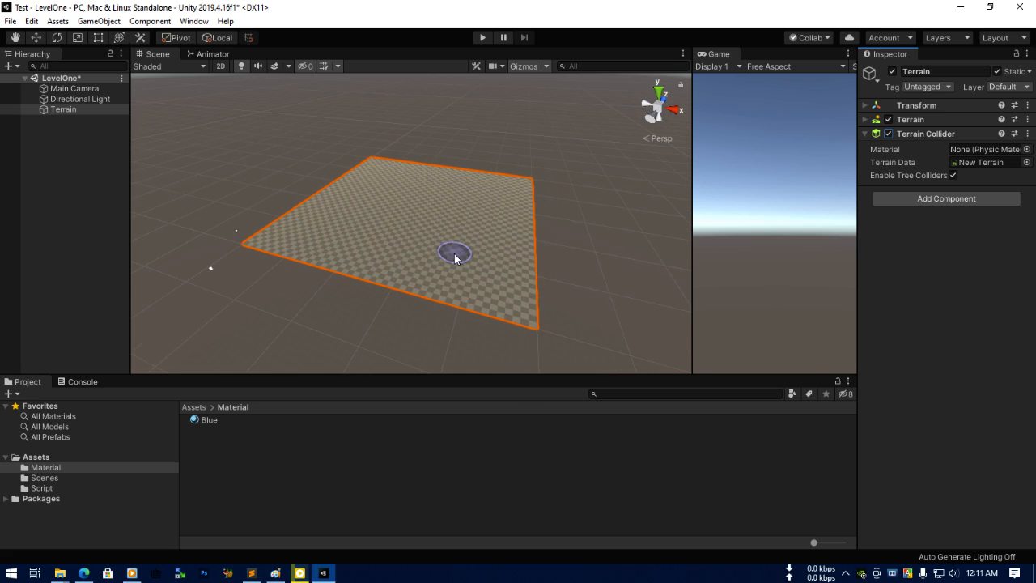
# Add a Cylinder 3D object to the LevelOne scene as a separate root object.
pyautogui.click(89, 203)
pyautogui.rightClick(66, 171)
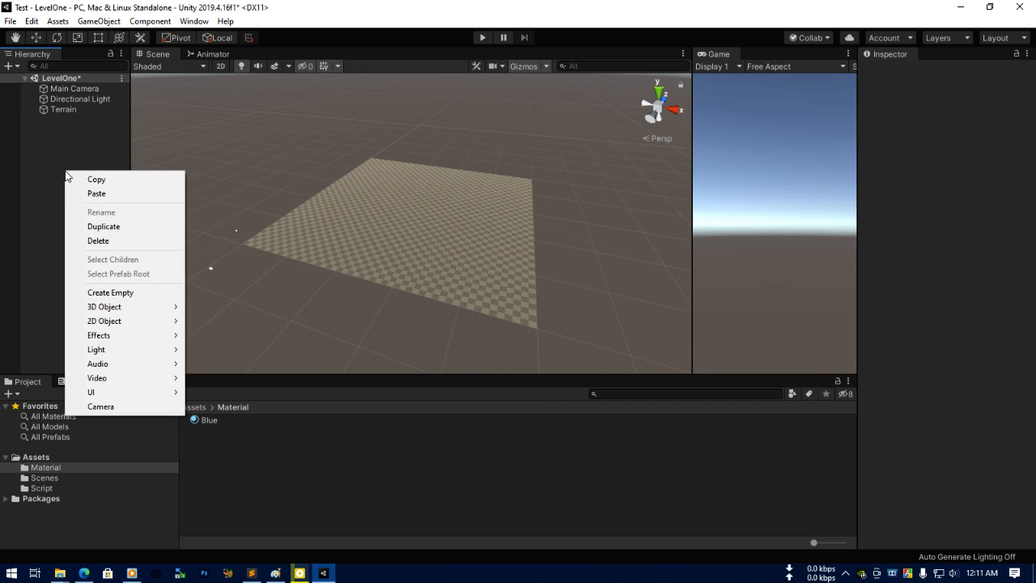
pyautogui.moveTo(126, 311)
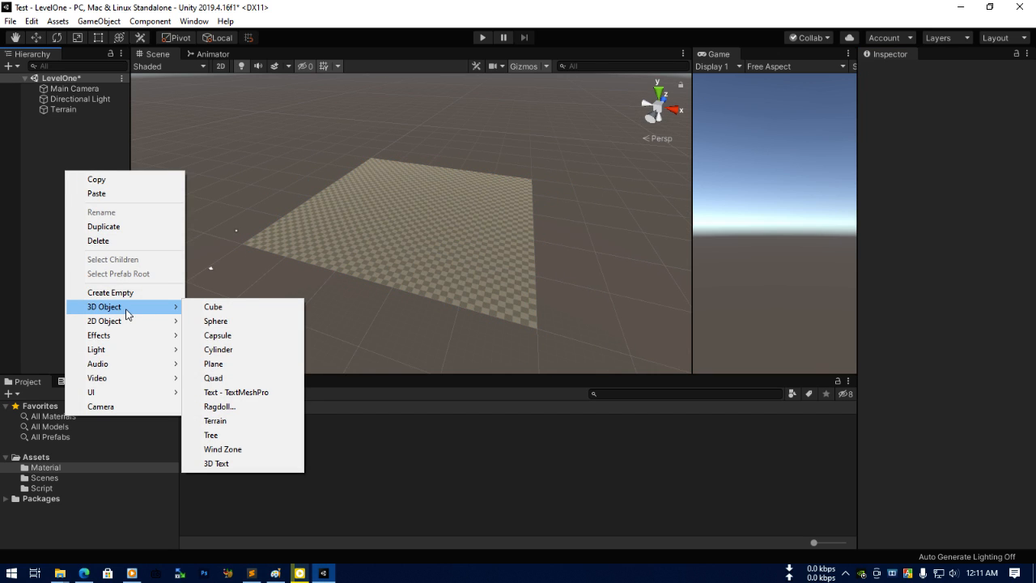
pyautogui.click(248, 350)
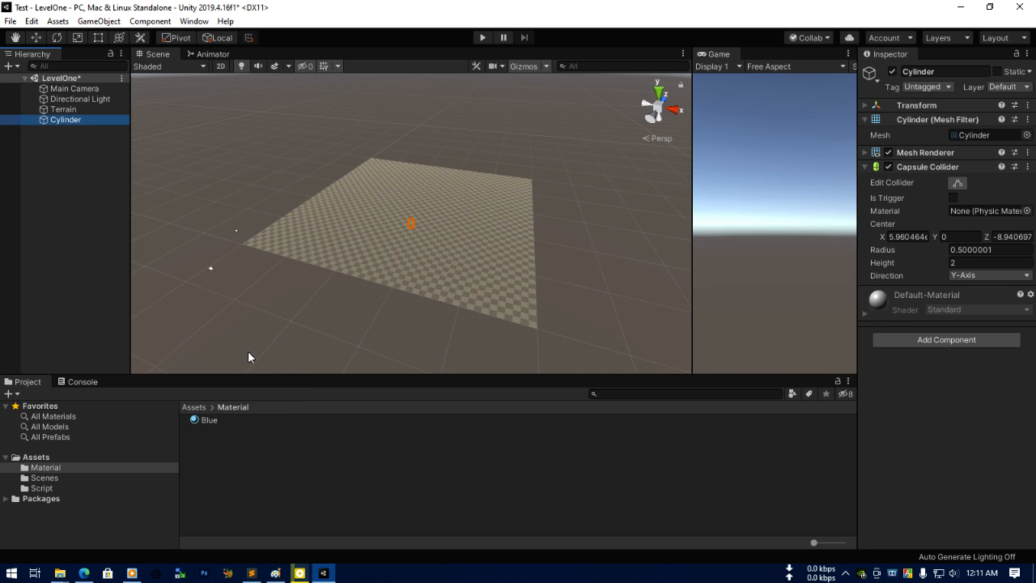
# Delete the Cylinder and add a Capsule 3D object to the LevelOne scene in its place.
pyautogui.press('Delete')
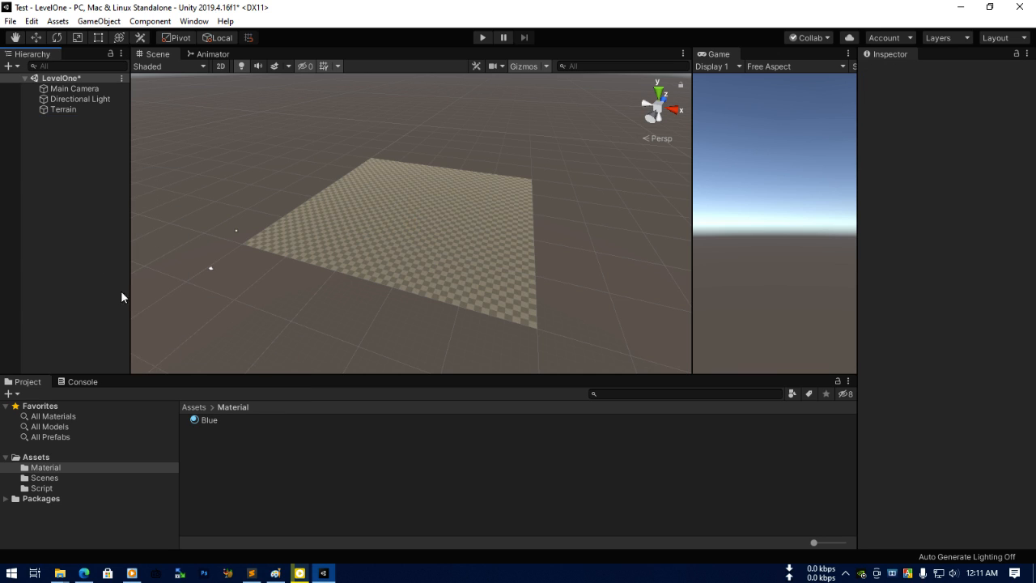
pyautogui.rightClick(52, 188)
pyautogui.moveTo(158, 328)
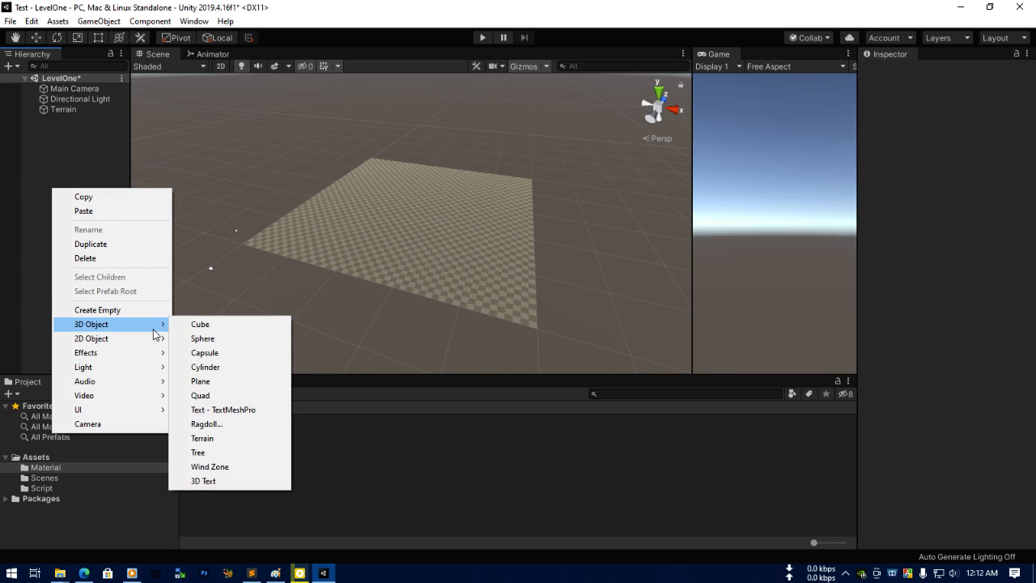
pyautogui.click(227, 354)
pyautogui.doubleClick(70, 119)
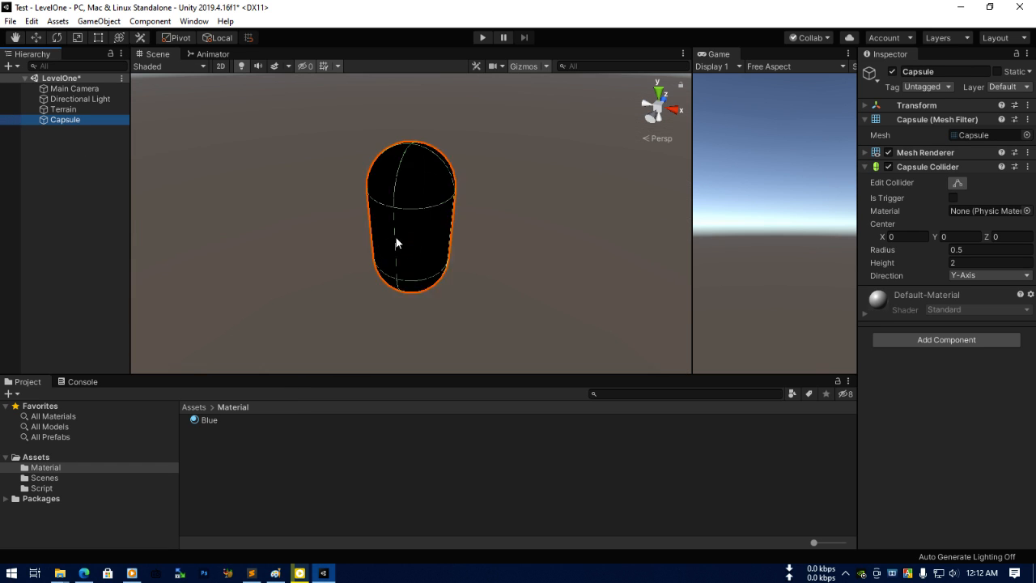
# Move the Capsule upward along its Y axis so it stands above the Terrain surface.
pyautogui.scroll(-3, 413, 256)
pyautogui.scroll(-5, 414, 252)
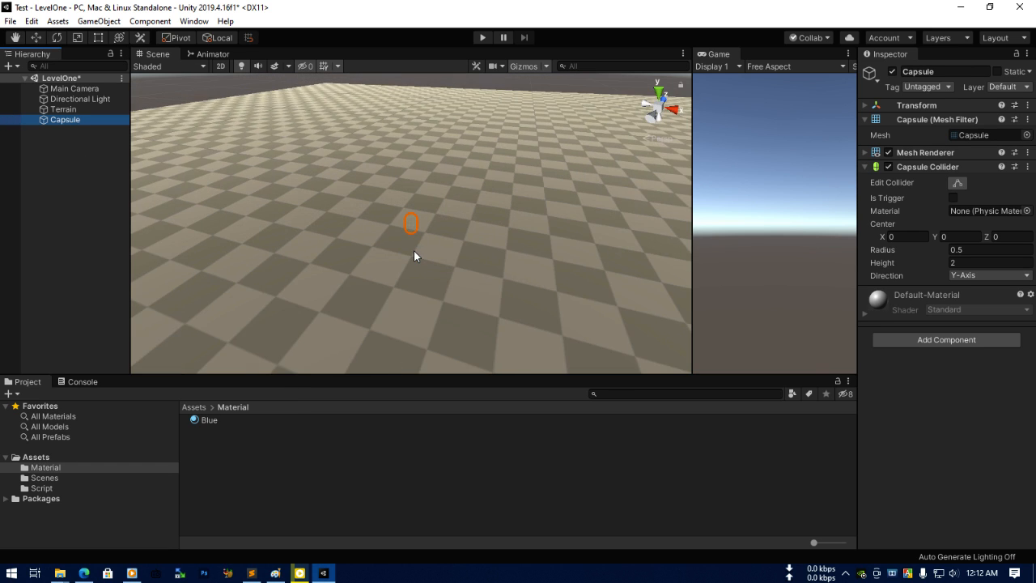
pyautogui.click(40, 38)
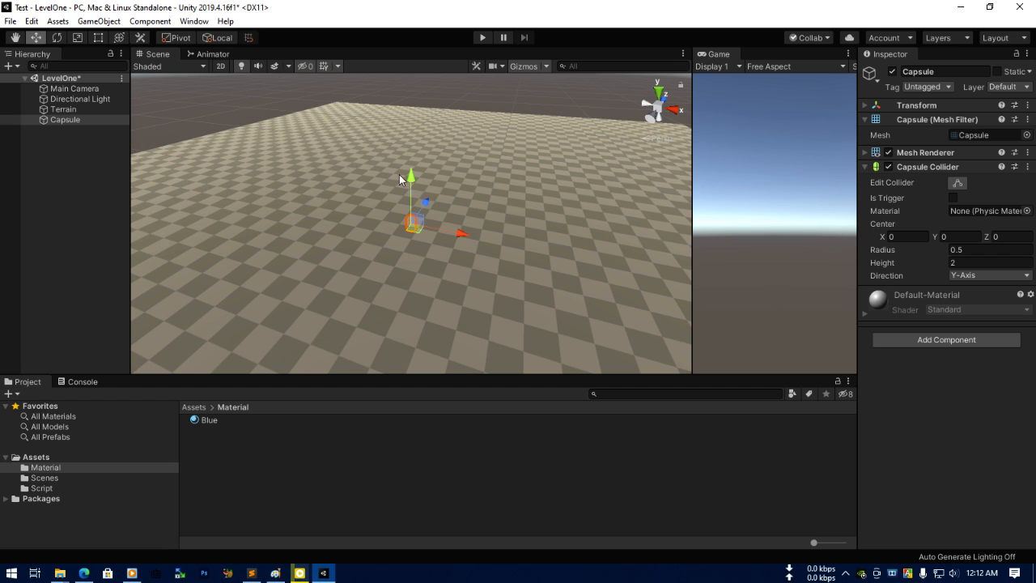
pyautogui.moveTo(415, 173); pyautogui.dragTo(415, 106)
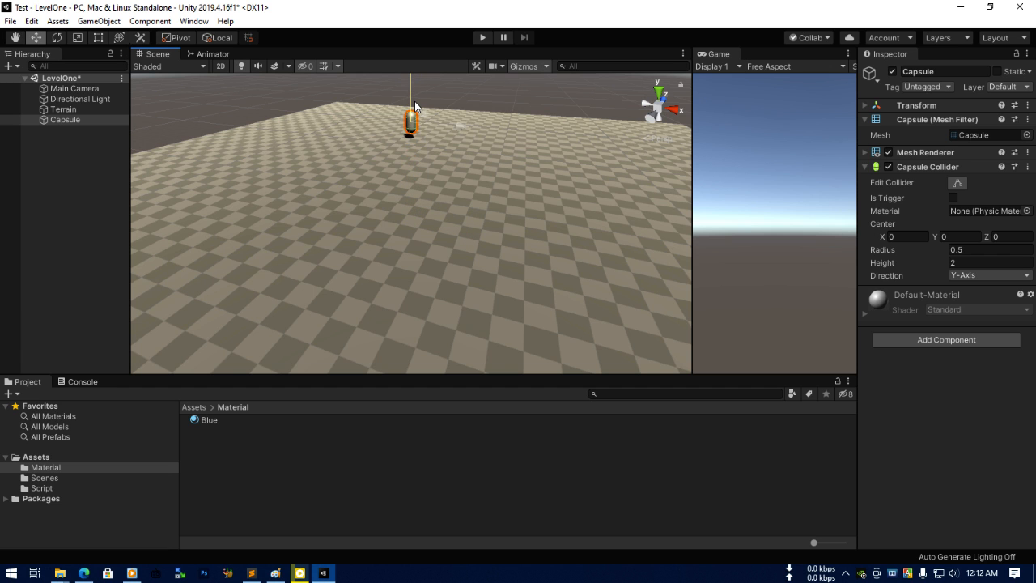
pyautogui.scroll(-3, 437, 203)
pyautogui.moveTo(438, 203); pyautogui.dragTo(426, 224, button='middle')
pyautogui.scroll(8, 423, 232)
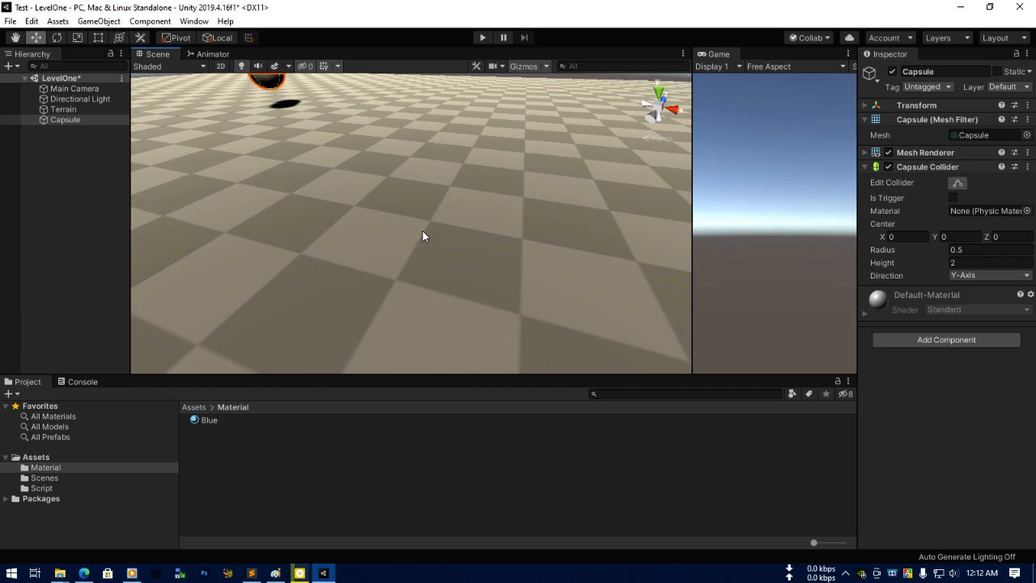
pyautogui.press('f')
pyautogui.click(73, 174)
pyautogui.rightClick(73, 174)
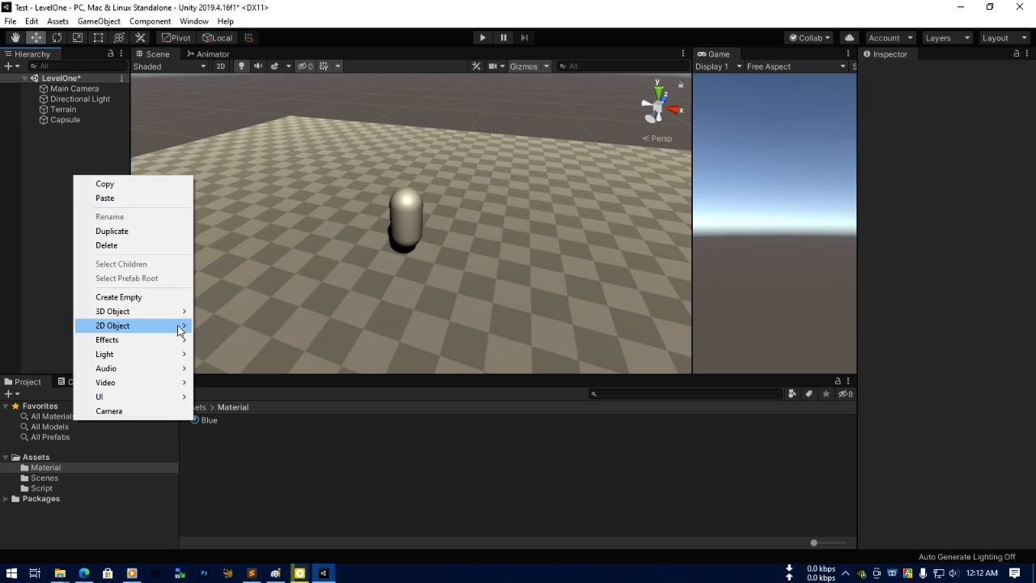
pyautogui.moveTo(162, 313)
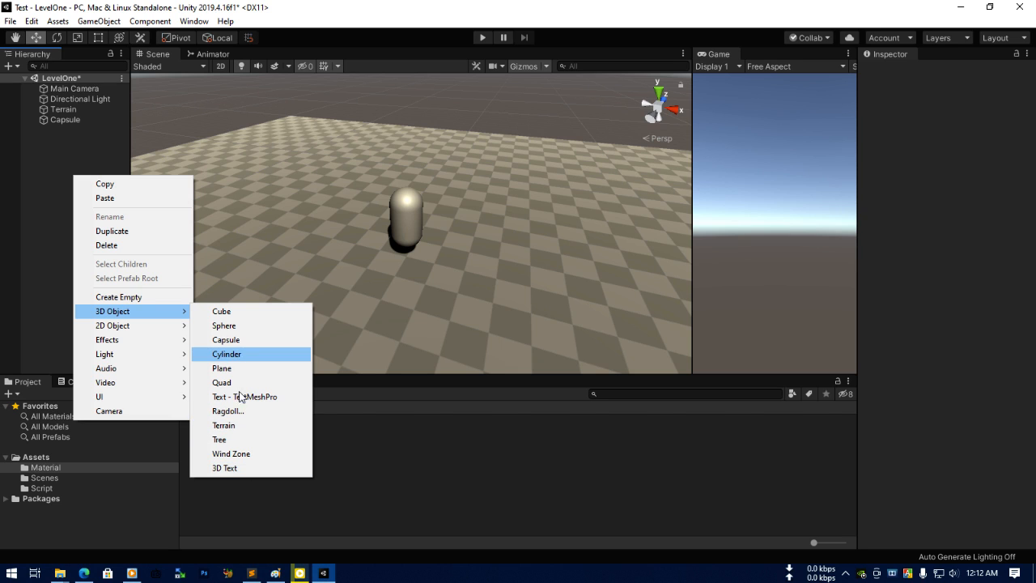
pyautogui.moveTo(131, 331)
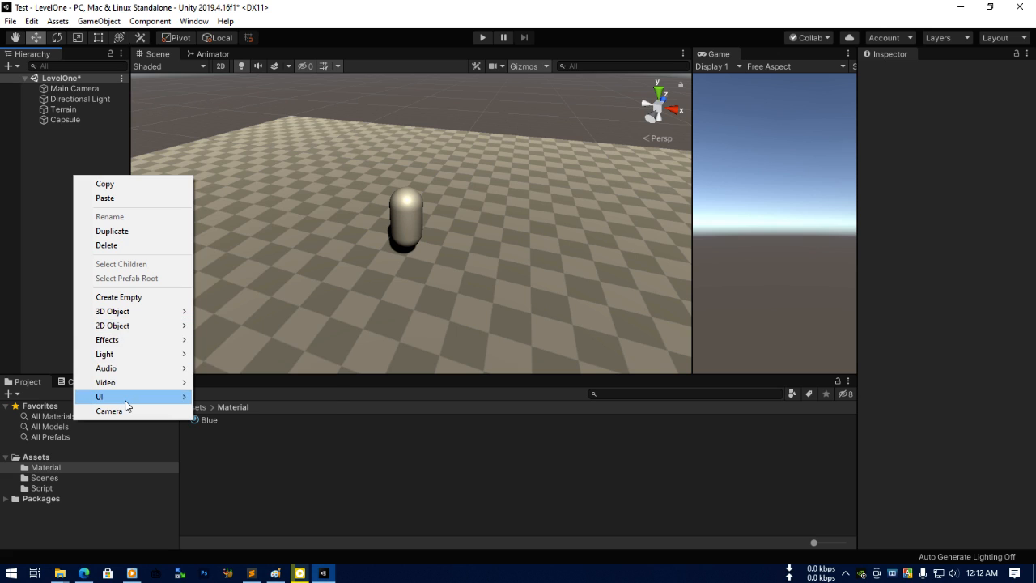
pyautogui.moveTo(125, 400)
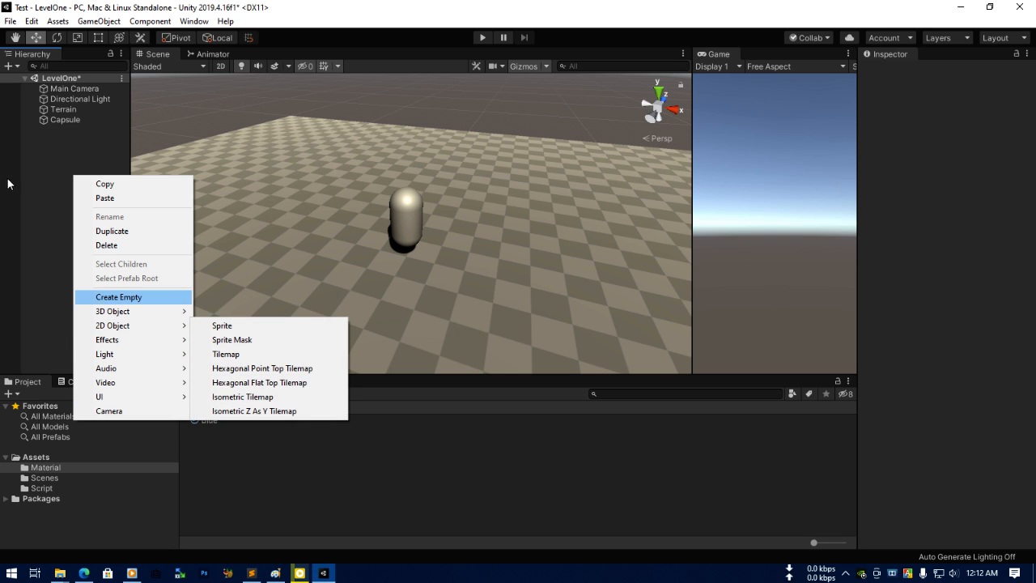
# Remove the Capsule's Capsule Collider component and add a new Capsule Collider to it.
pyautogui.click(57, 123)
pyautogui.doubleClick(64, 121)
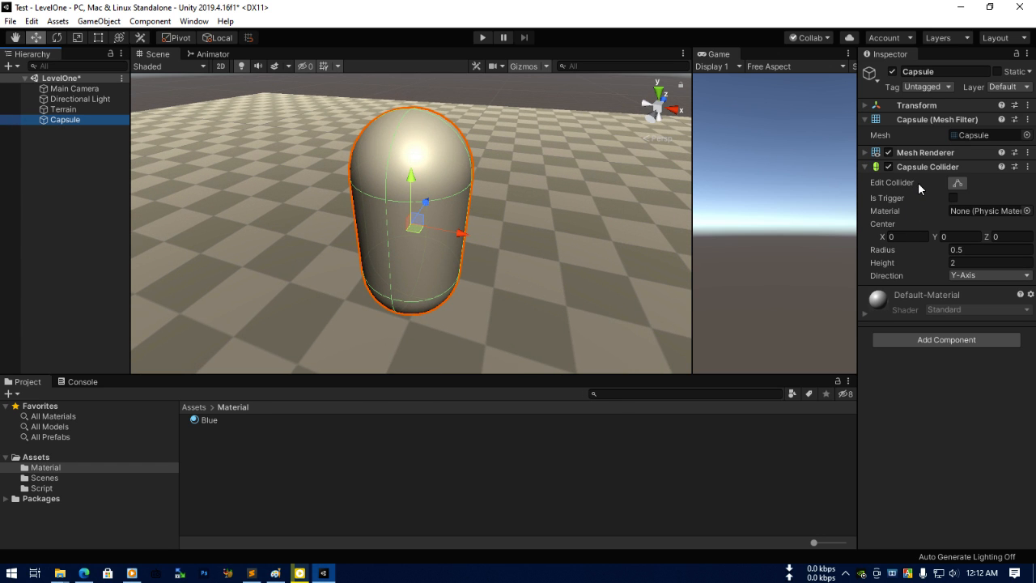
pyautogui.click(1026, 167)
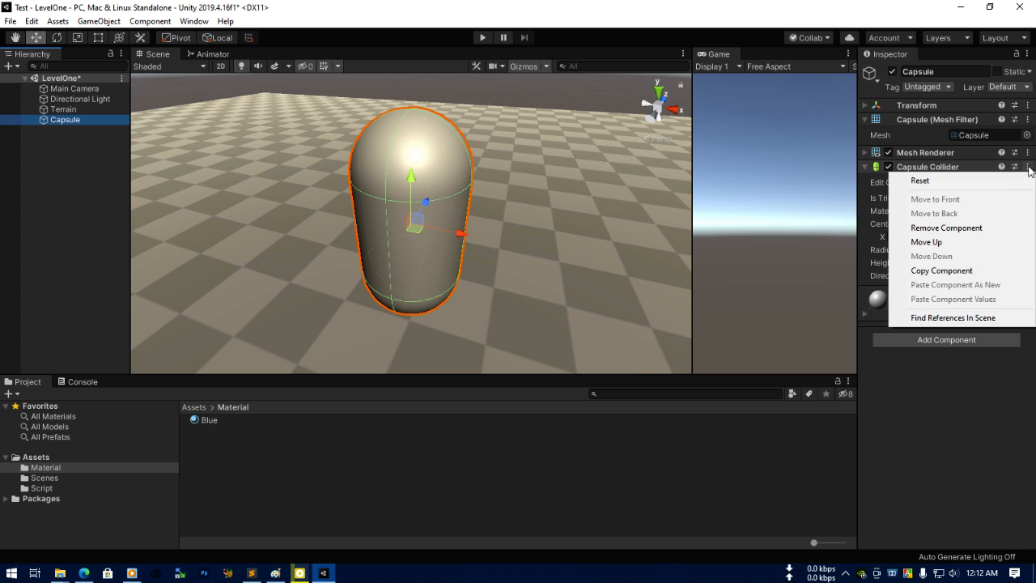
pyautogui.click(961, 229)
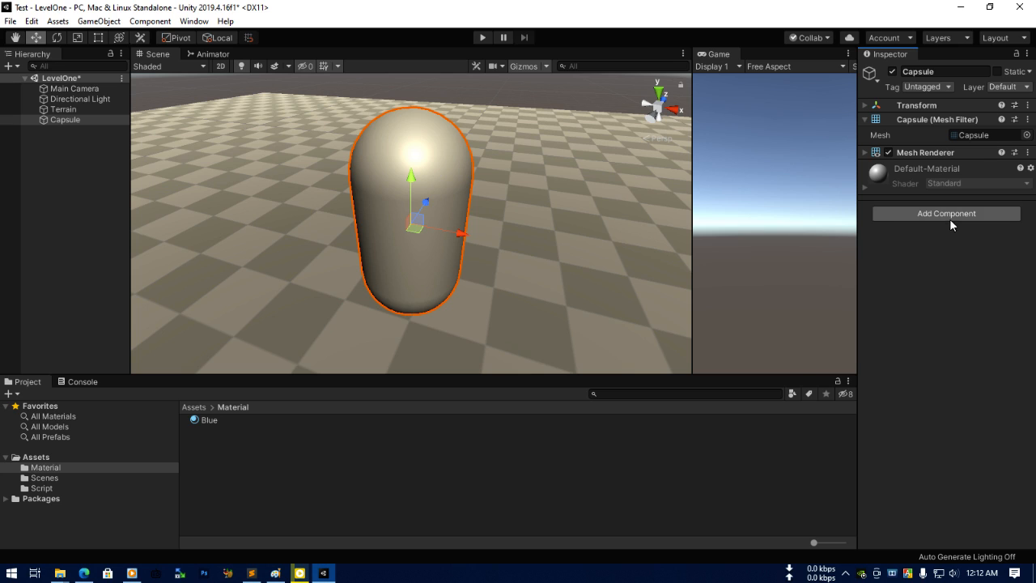
pyautogui.click(950, 215)
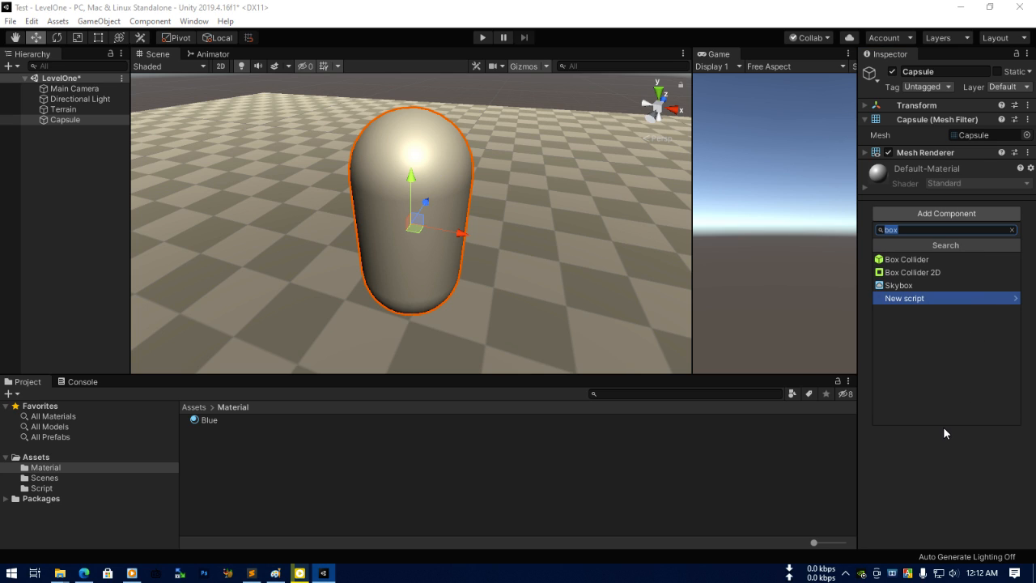
pyautogui.write('cap')
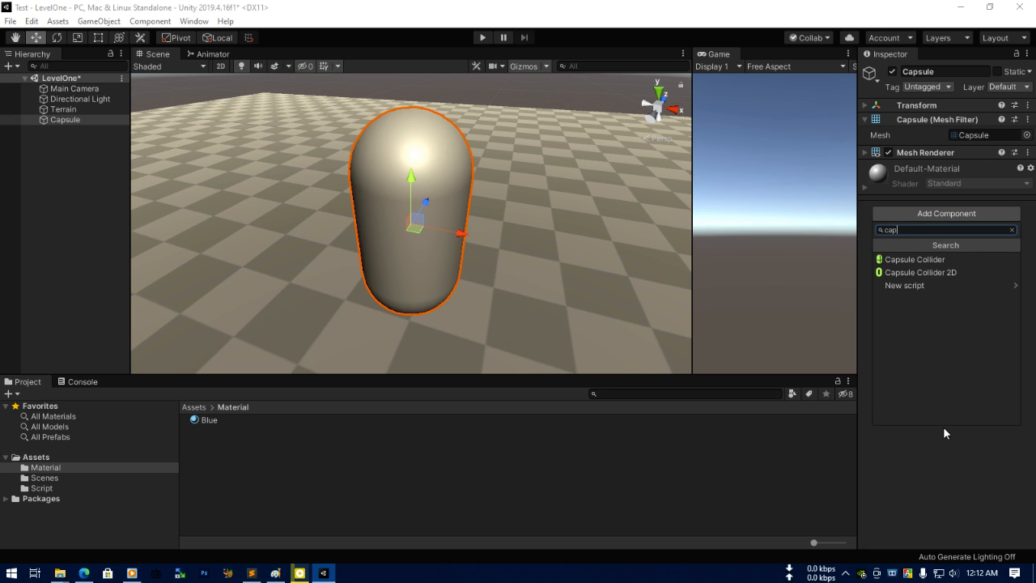
pyautogui.click(938, 259)
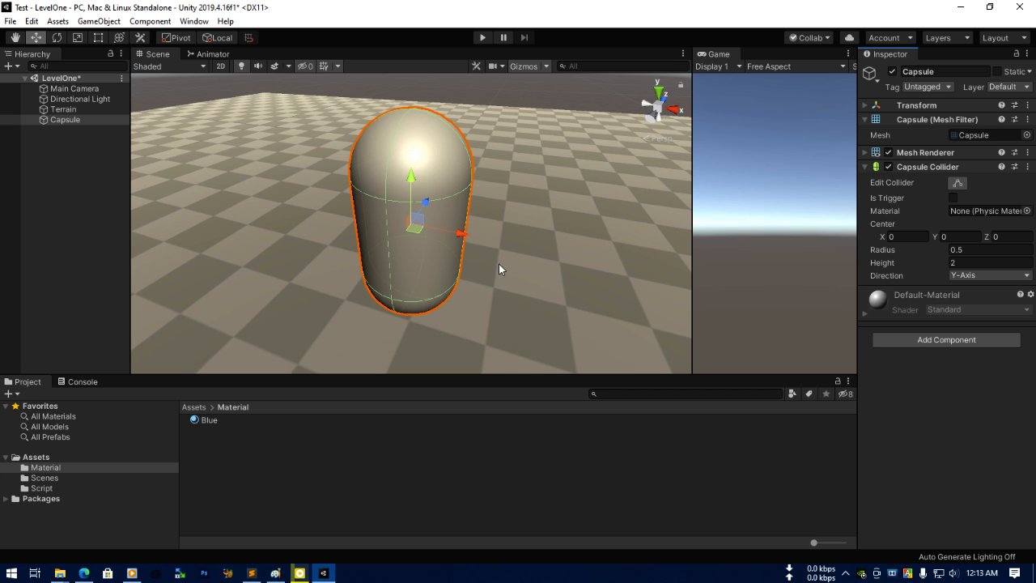
# Search the addable components for "collider" and look through the available collider types.
pyautogui.click(1027, 167)
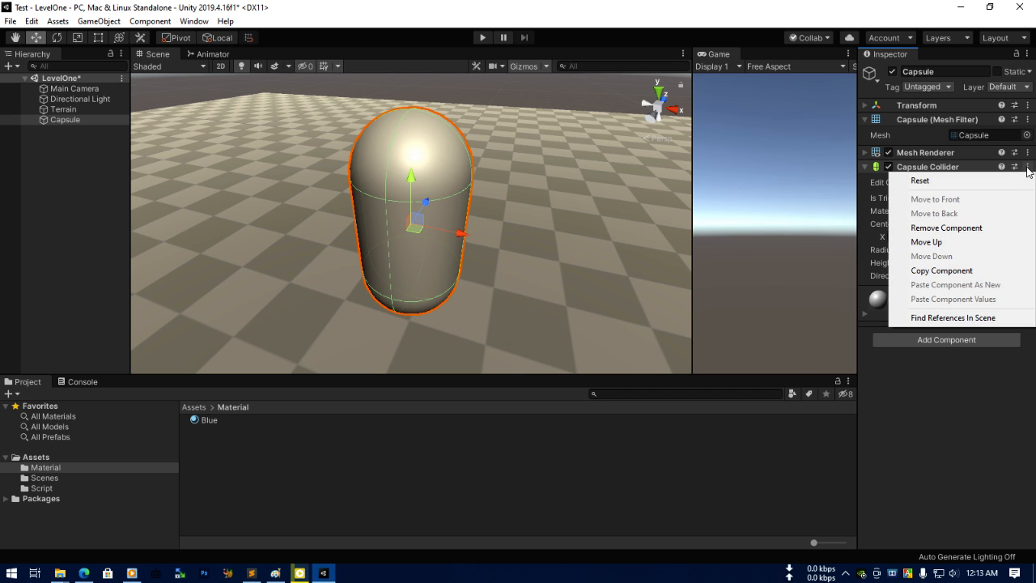
pyautogui.click(948, 419)
pyautogui.click(940, 340)
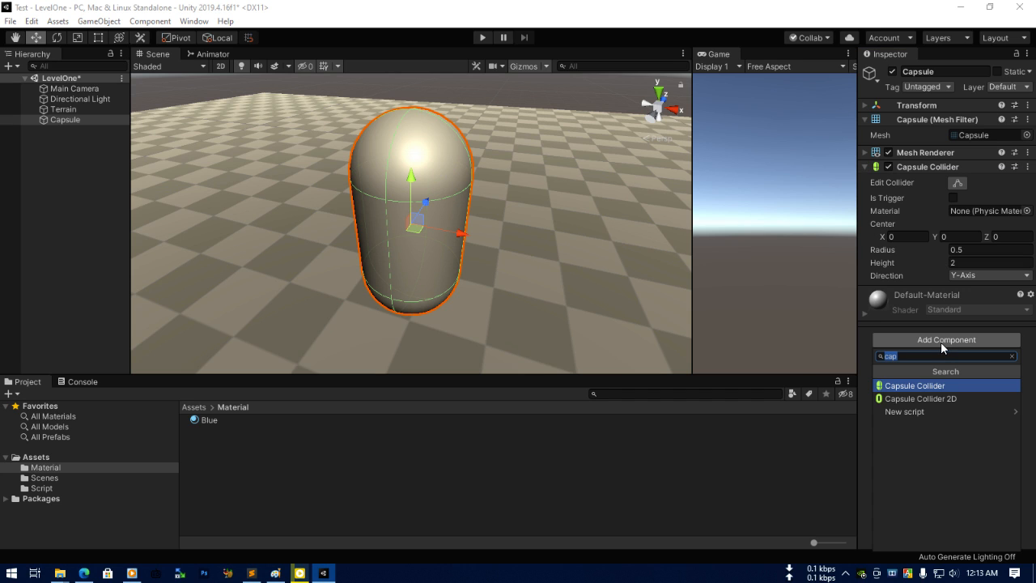
pyautogui.write('coll')
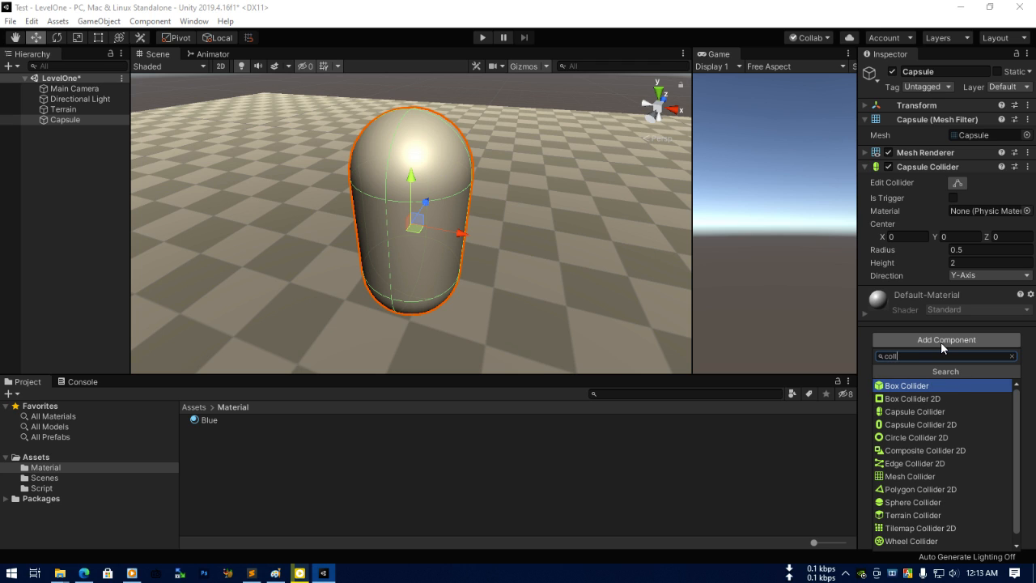
pyautogui.write('ider')
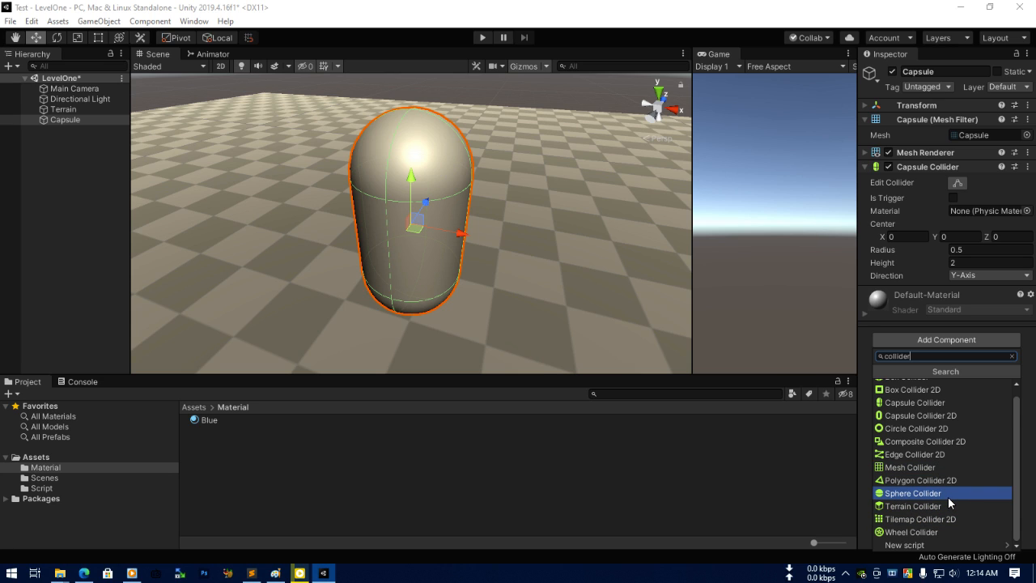
pyautogui.click(82, 240)
# Add a Sphere 3D object to the scene and move it in front of the Capsule.
pyautogui.rightClick(56, 181)
pyautogui.moveTo(134, 320)
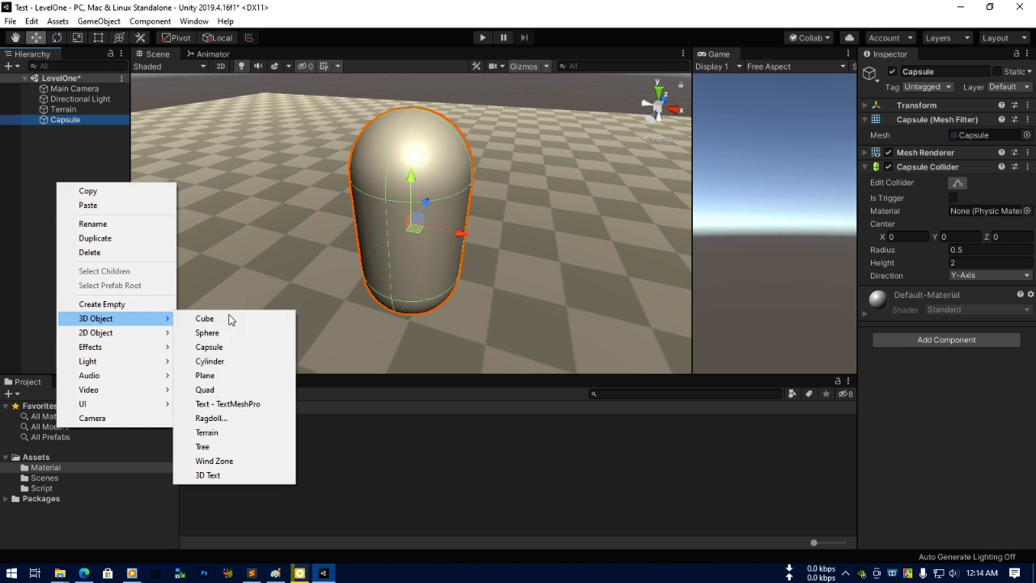
pyautogui.click(212, 332)
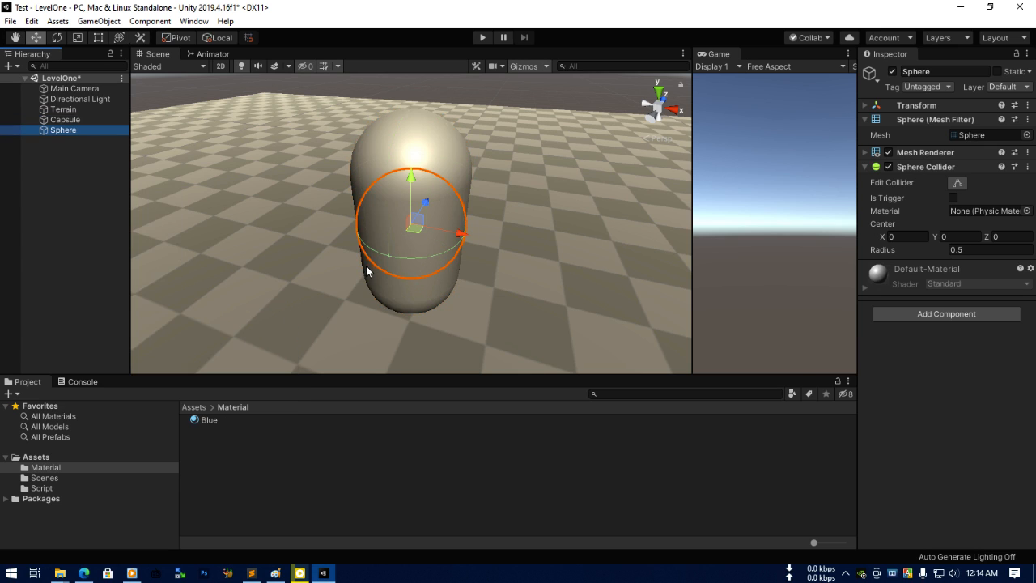
pyautogui.moveTo(427, 217); pyautogui.dragTo(370, 265)
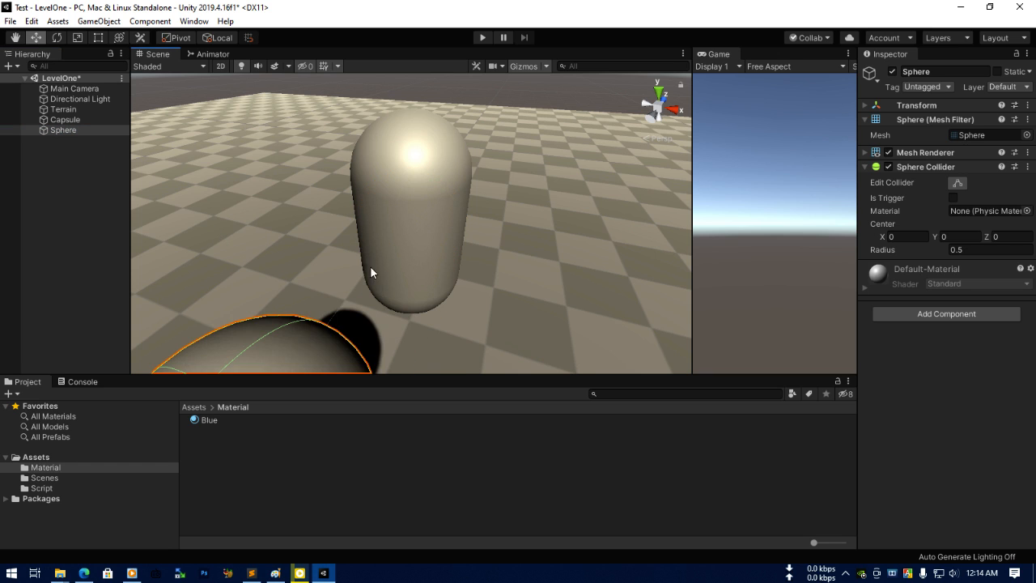
pyautogui.scroll(-5, 655, 331)
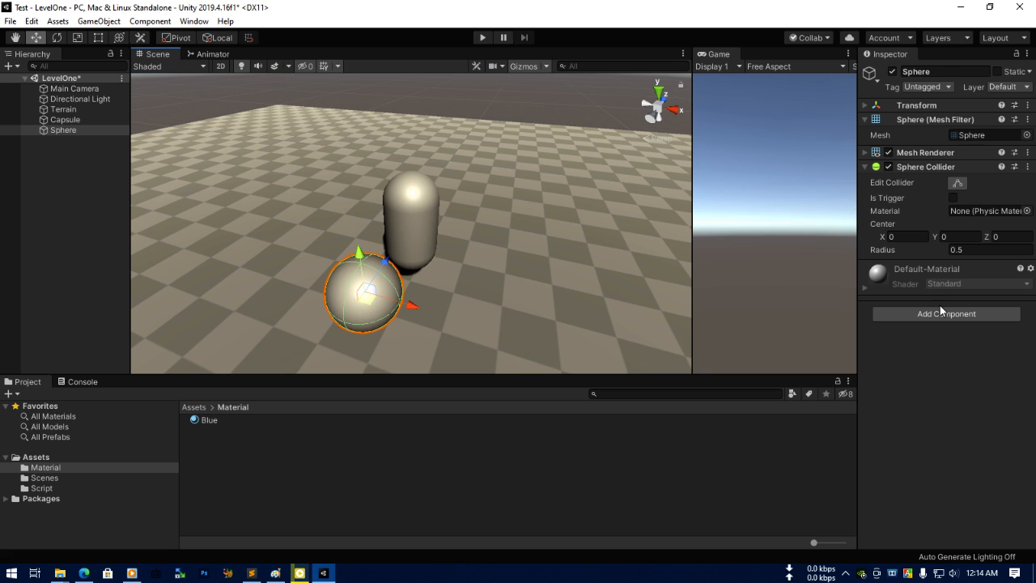
# Delete the Sphere from the LevelOne scene.
pyautogui.click(85, 137)
pyautogui.click(72, 129)
pyautogui.press('Delete')
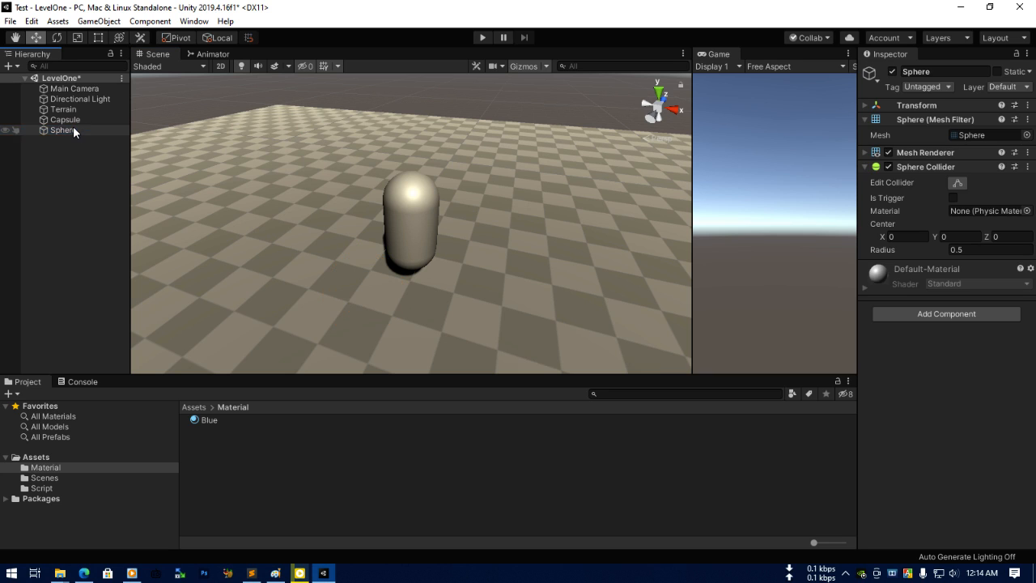
# Apply the Blue material from the Material folder to the Capsule.
pyautogui.click(57, 119)
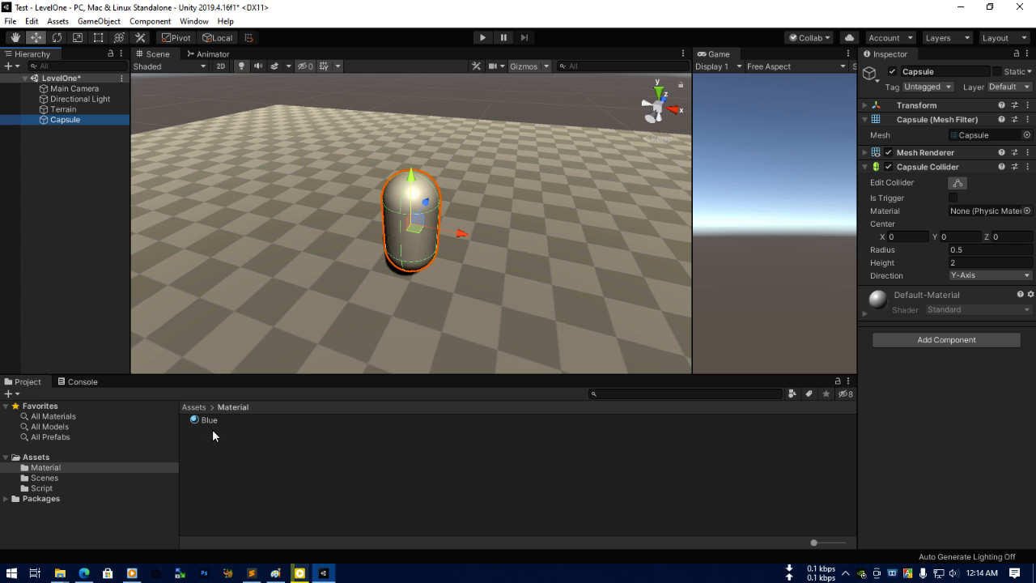
pyautogui.moveTo(204, 420); pyautogui.dragTo(259, 464)
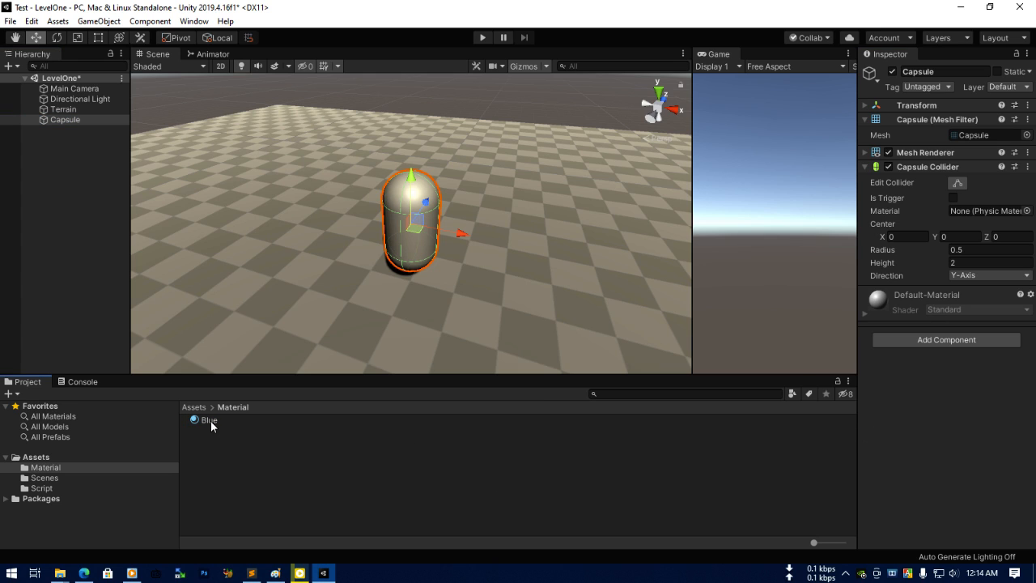
pyautogui.moveTo(210, 421); pyautogui.dragTo(949, 434)
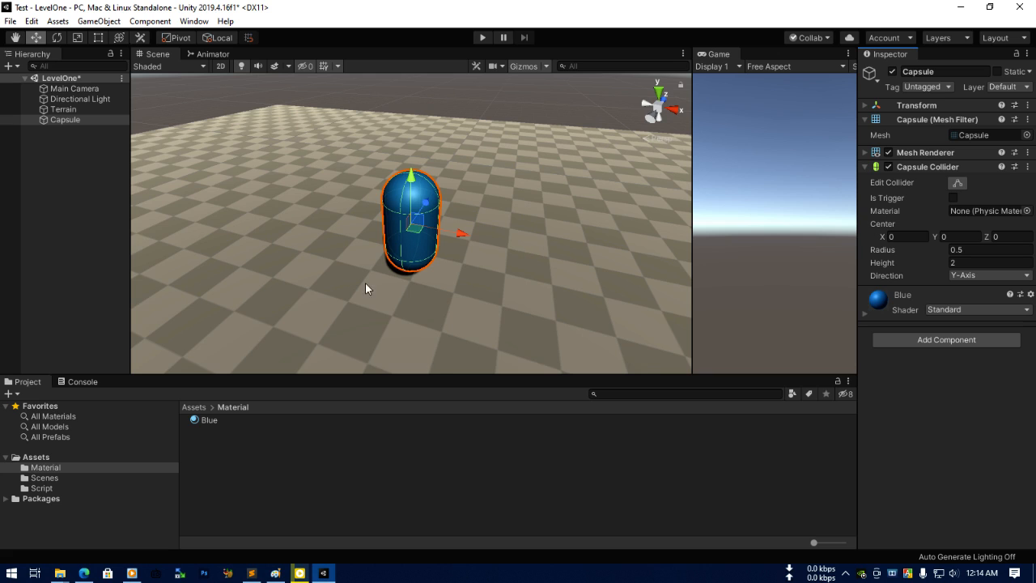
# Rename the Capsule object as Player.
pyautogui.click(57, 201)
pyautogui.click(71, 120)
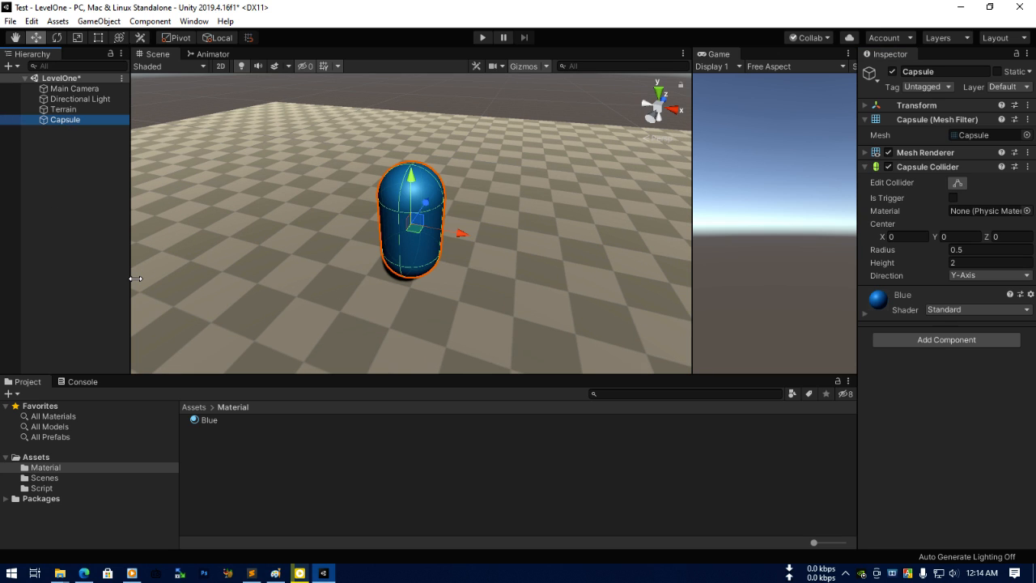
pyautogui.press('F2')
pyautogui.write('Player')
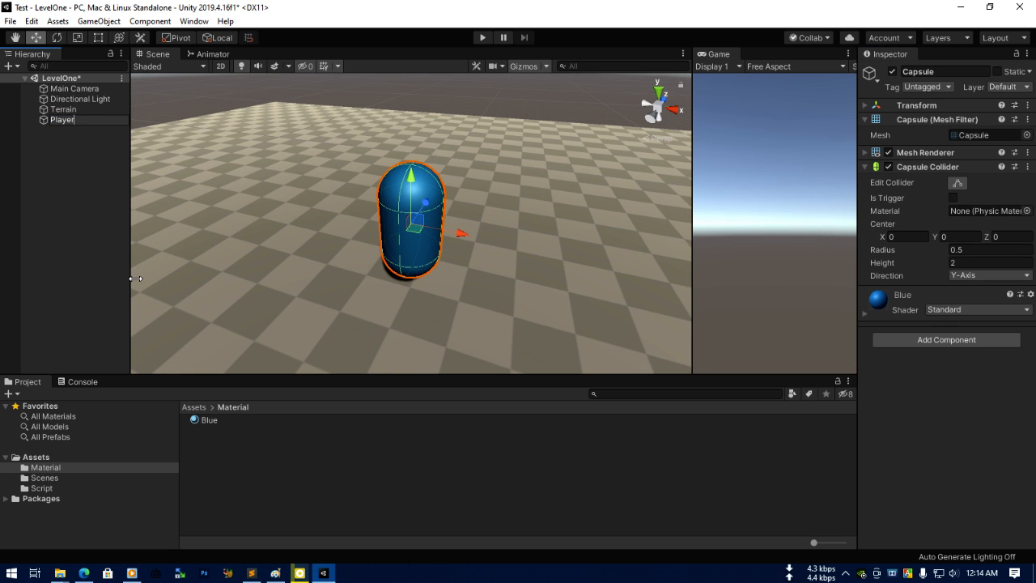
pyautogui.press('Return')
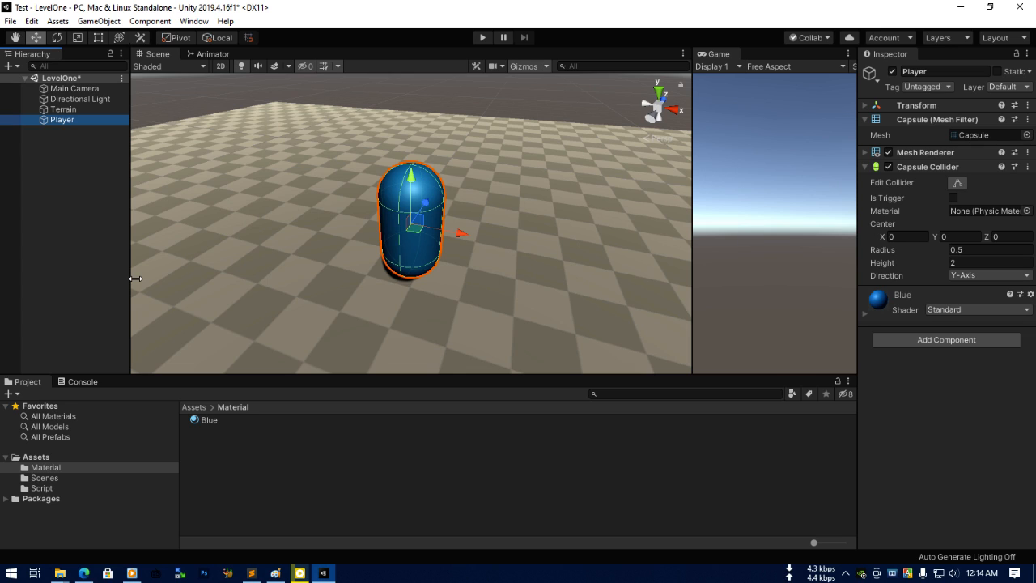
# Replace the Player's Capsule Collider component with a Character Controller.
pyautogui.click(1027, 167)
pyautogui.click(960, 230)
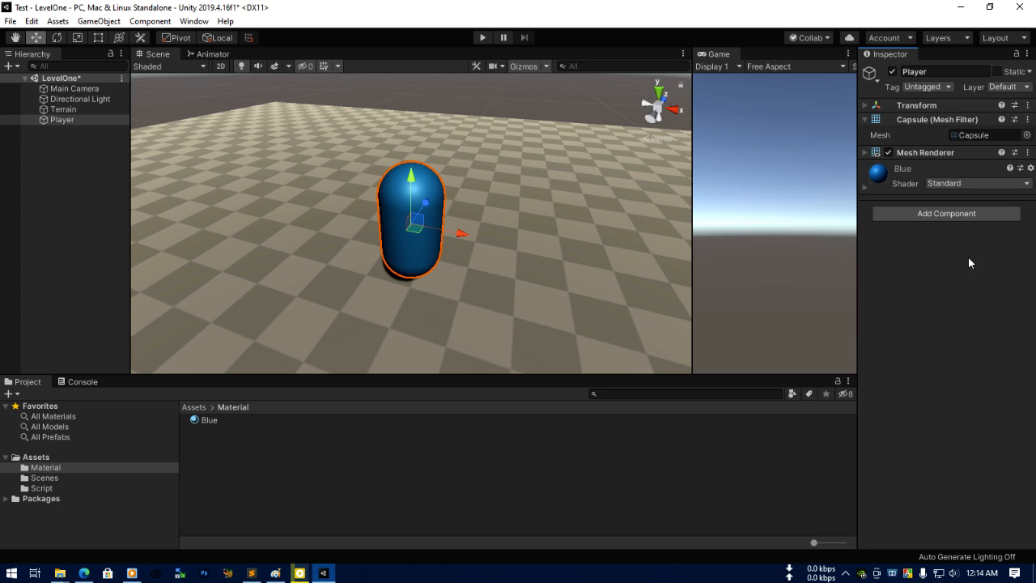
pyautogui.click(950, 212)
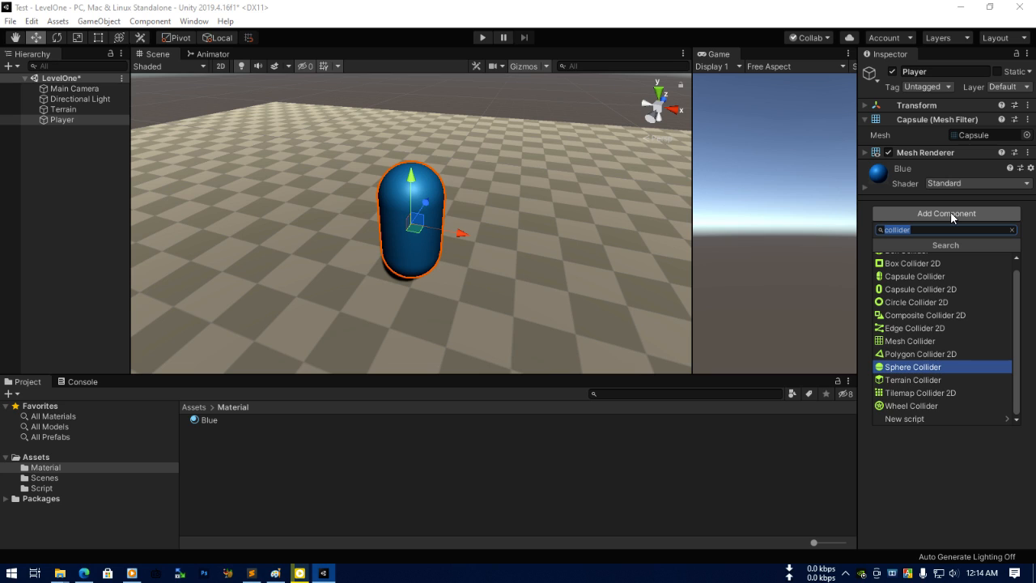
pyautogui.write('chara')
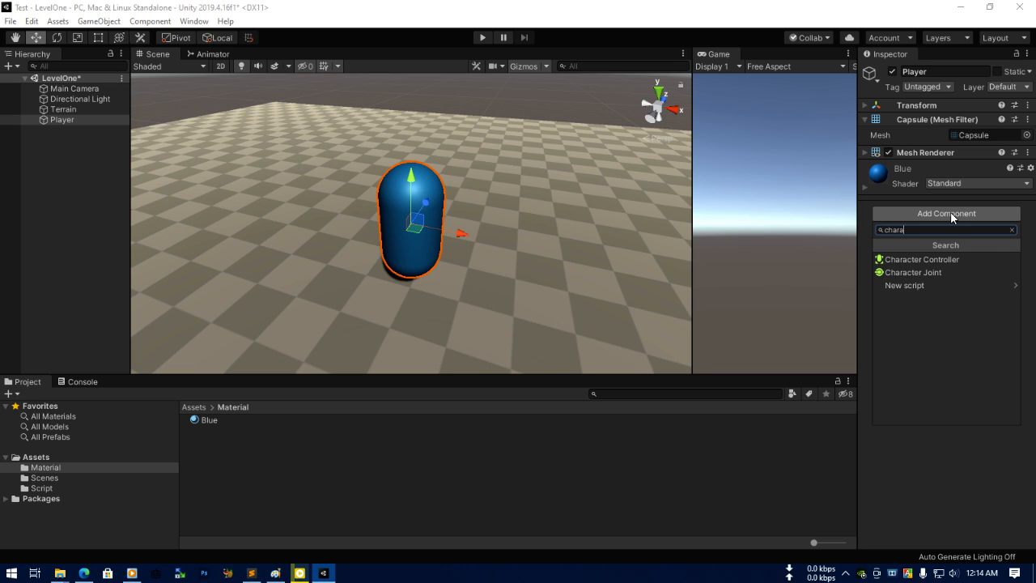
pyautogui.click(942, 258)
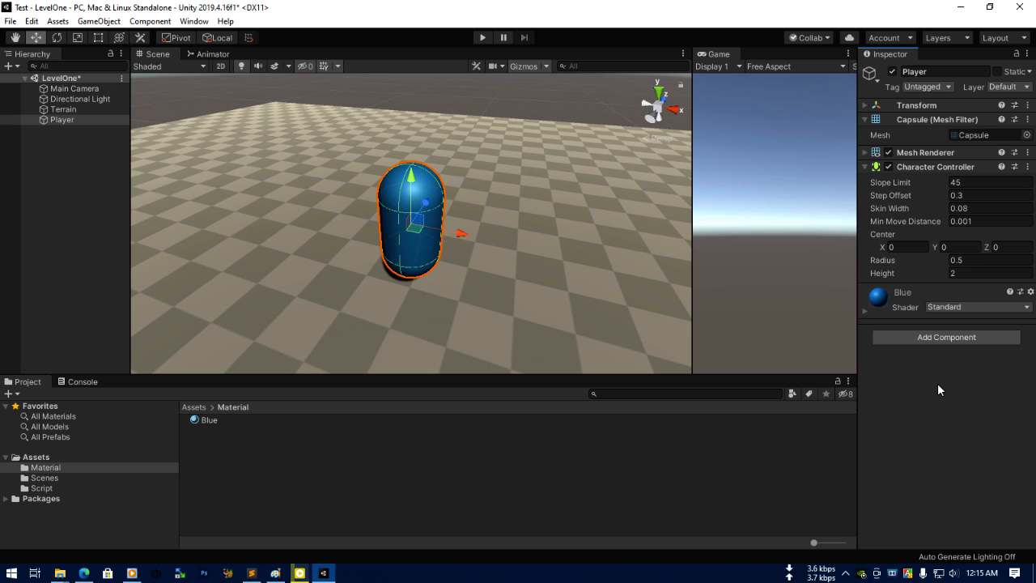
# Remove the Character Controller from the Player and add a Capsule Collider component.
pyautogui.click(1027, 167)
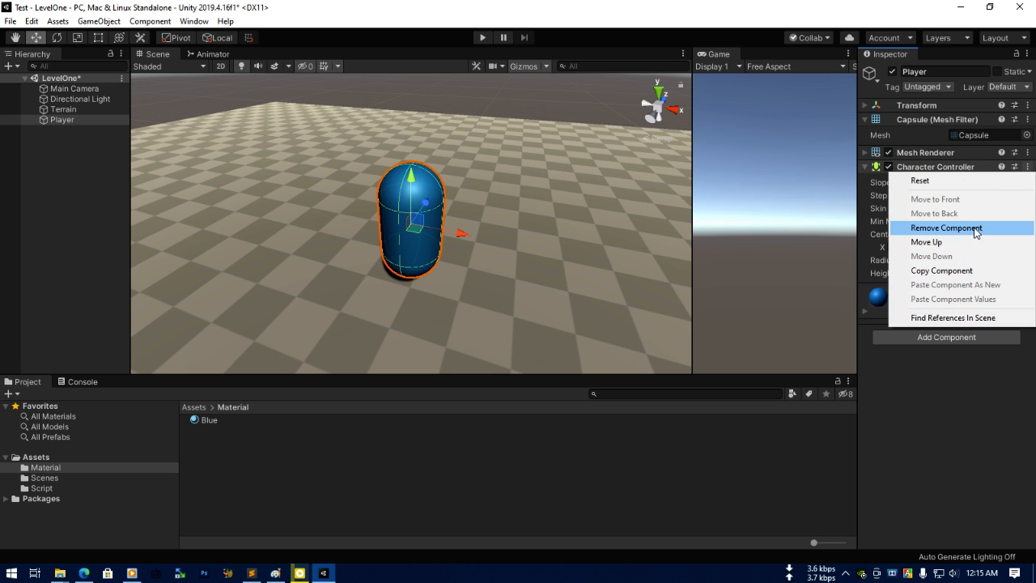
pyautogui.click(945, 228)
pyautogui.click(956, 214)
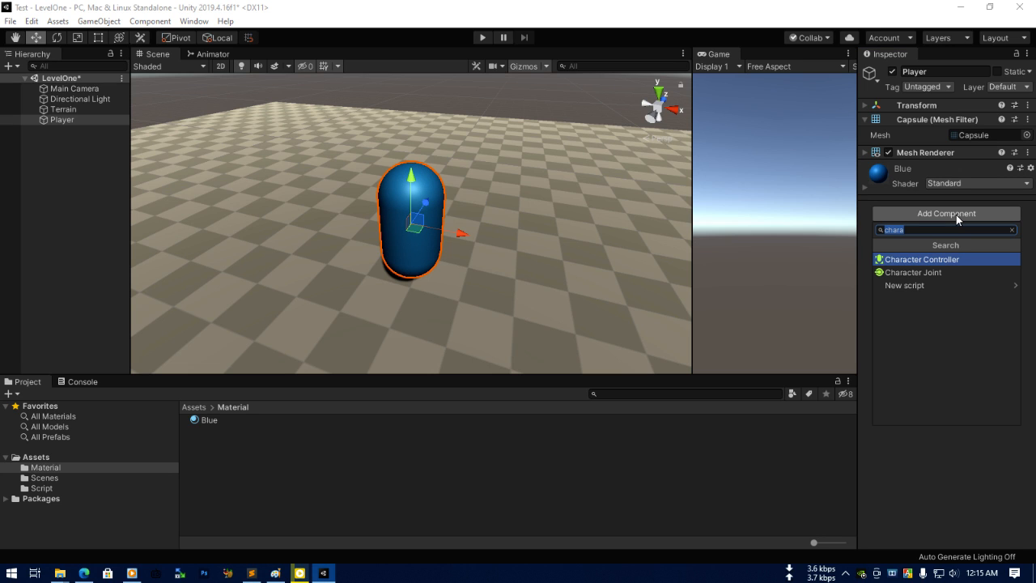
pyautogui.write('coll')
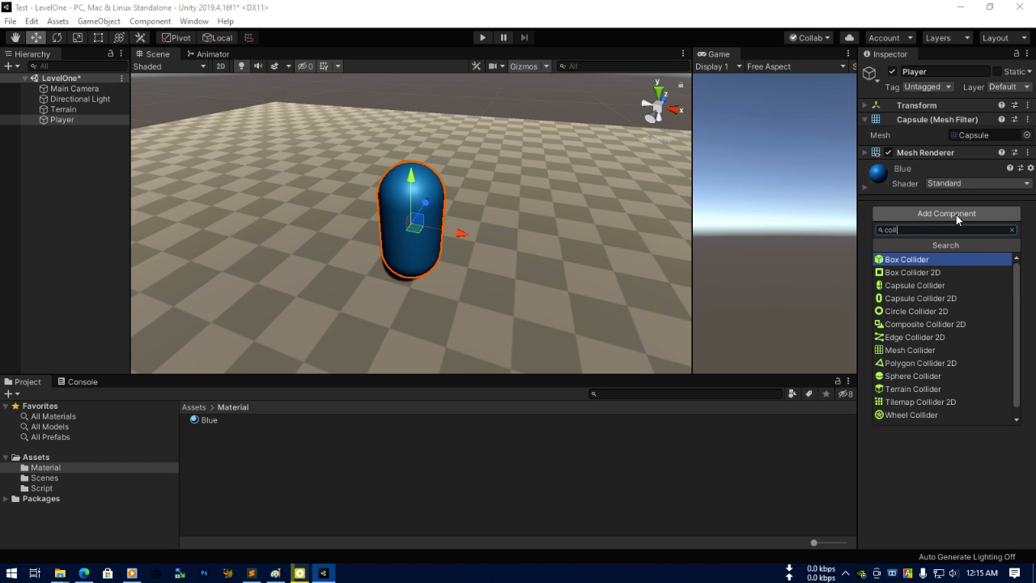
pyautogui.click(934, 284)
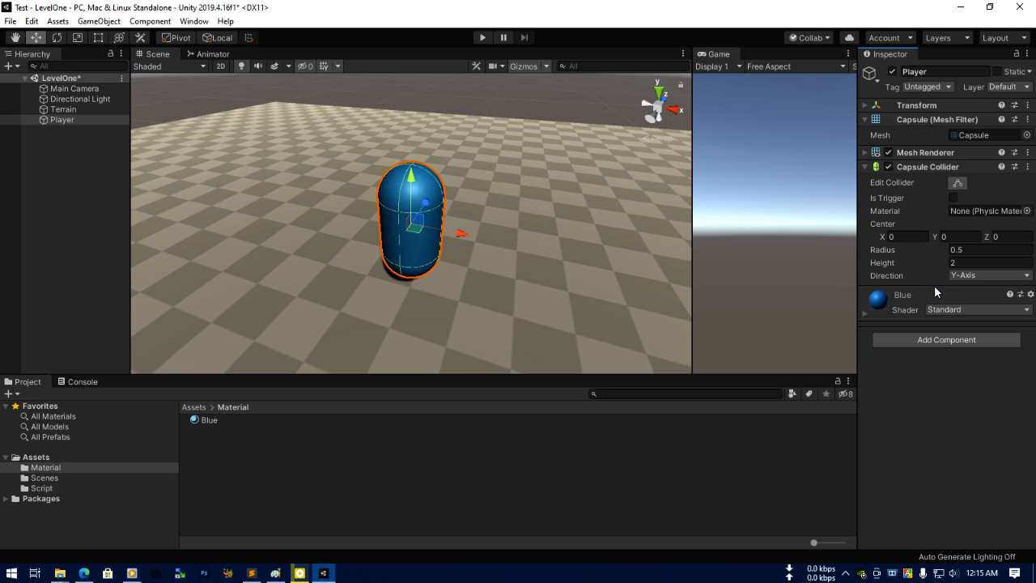
# Edit the Player's Capsule Collider shape from the back view, stretching its top upward to a height of about 2.1.
pyautogui.click(652, 117)
pyautogui.scroll(3, 568, 274)
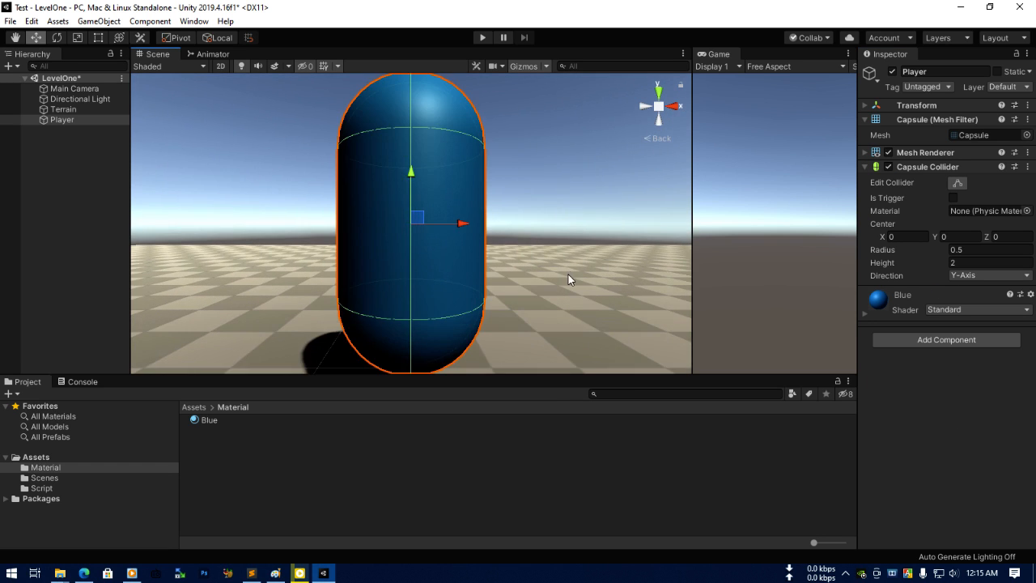
pyautogui.scroll(-3, 568, 275)
pyautogui.scroll(3, 531, 246)
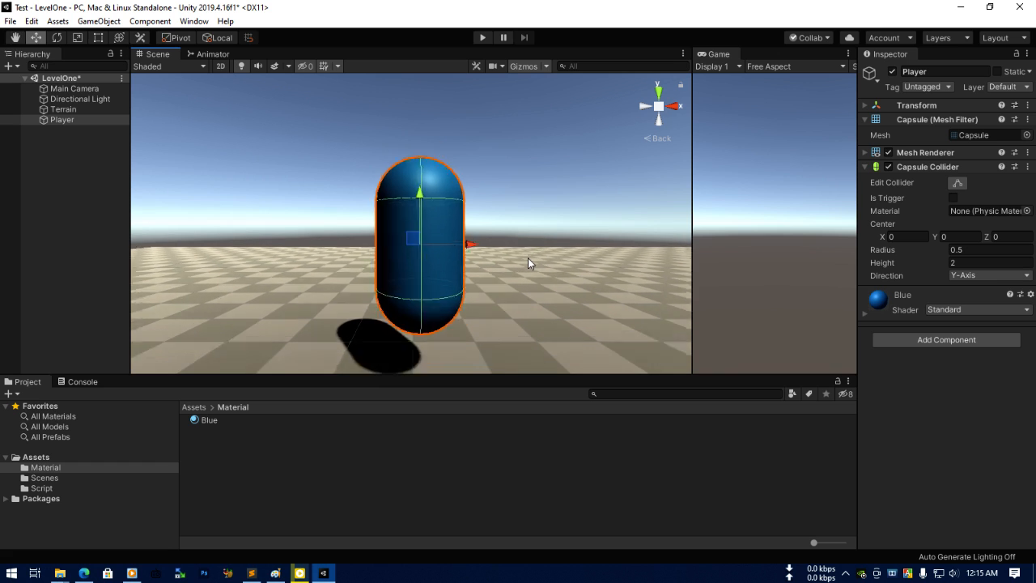
pyautogui.click(955, 183)
pyautogui.scroll(-2, 561, 231)
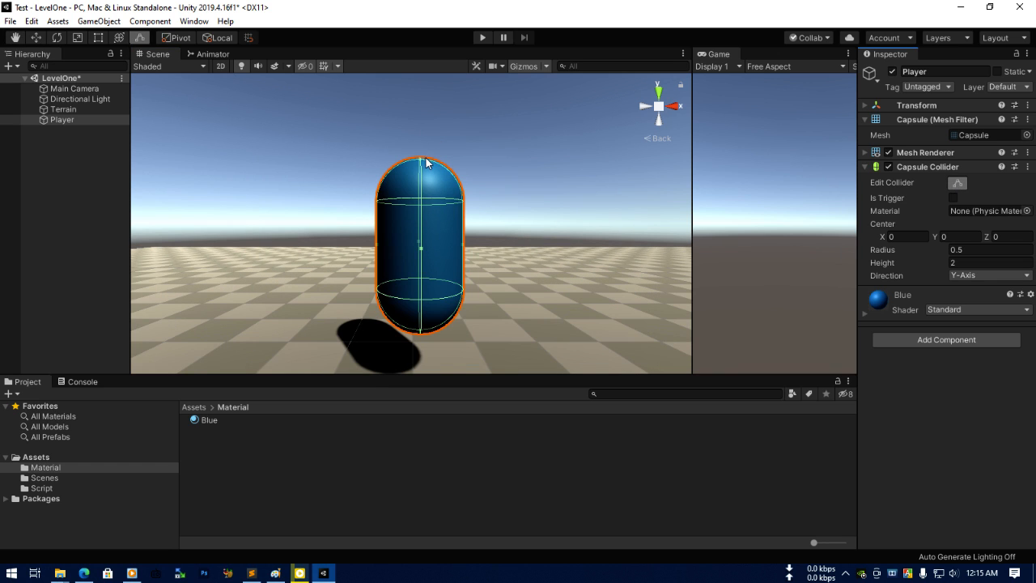
pyautogui.scroll(3, 428, 166)
pyautogui.scroll(-3, 447, 294)
pyautogui.scroll(5, 435, 194)
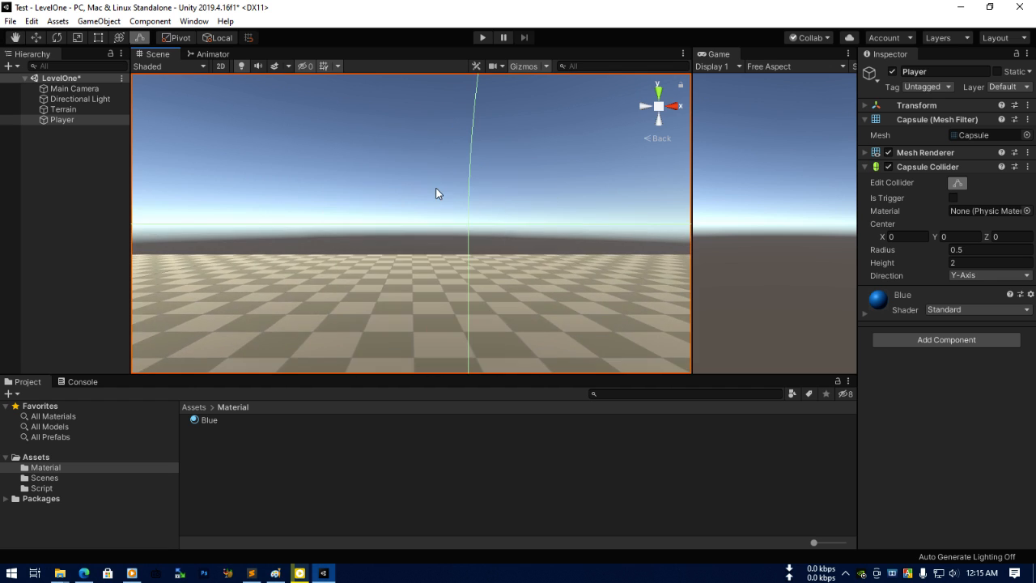
pyautogui.scroll(-5, 437, 142)
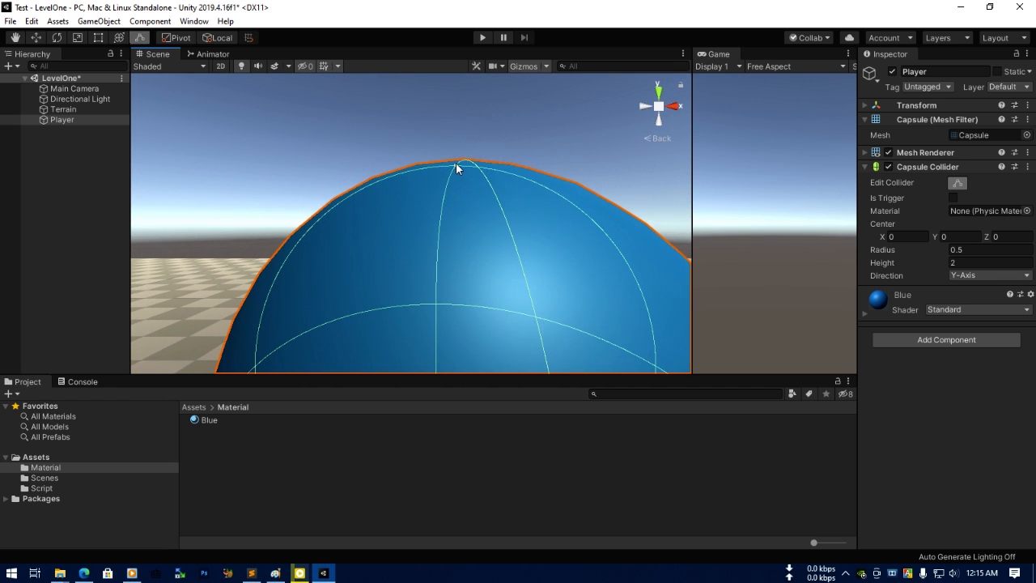
pyautogui.moveTo(457, 166); pyautogui.dragTo(456, 127)
pyautogui.scroll(-5, 448, 278)
pyautogui.scroll(5, 430, 256)
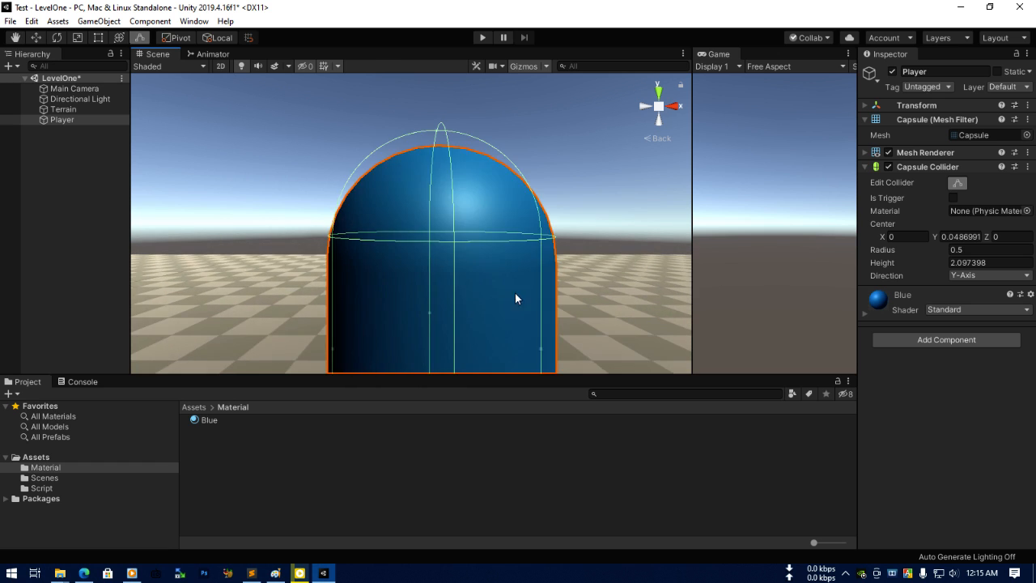
# Widen the Player's Capsule Collider on both sides to a radius of about 0.95.
pyautogui.scroll(-5, 515, 298)
pyautogui.moveTo(445, 237); pyautogui.dragTo(468, 238)
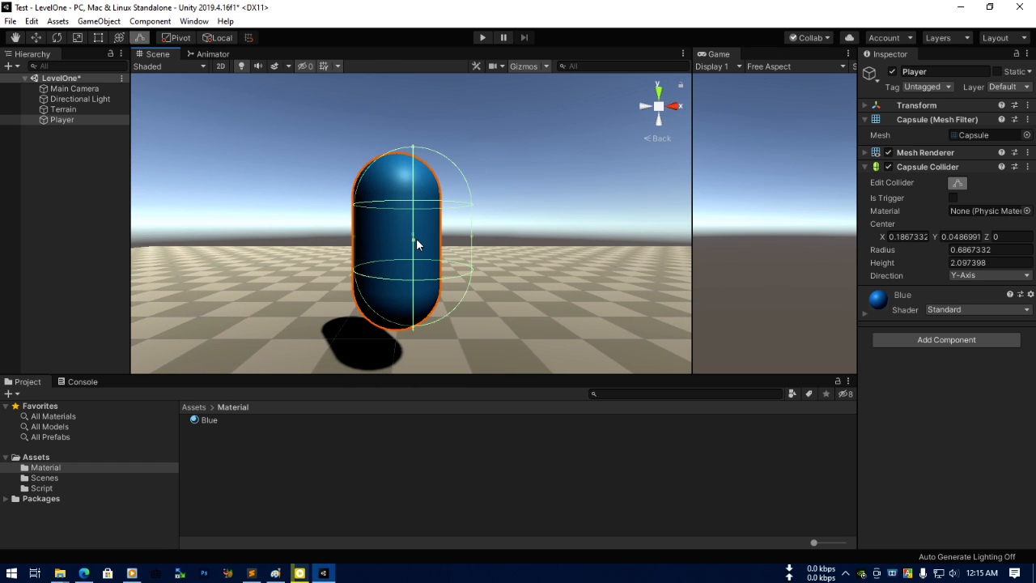
pyautogui.moveTo(354, 239); pyautogui.dragTo(331, 240)
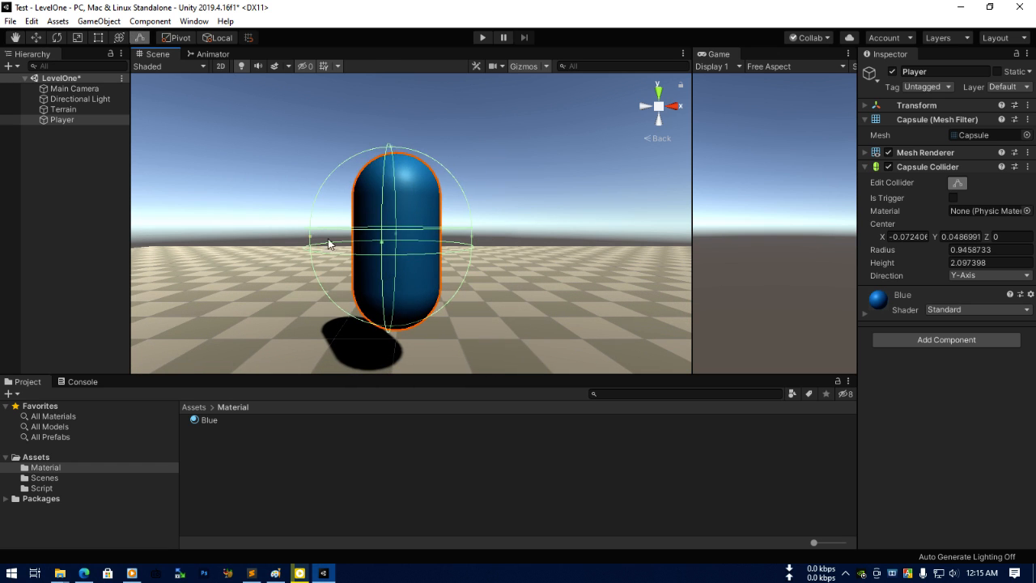
pyautogui.scroll(-3, 498, 261)
pyautogui.scroll(2, 494, 236)
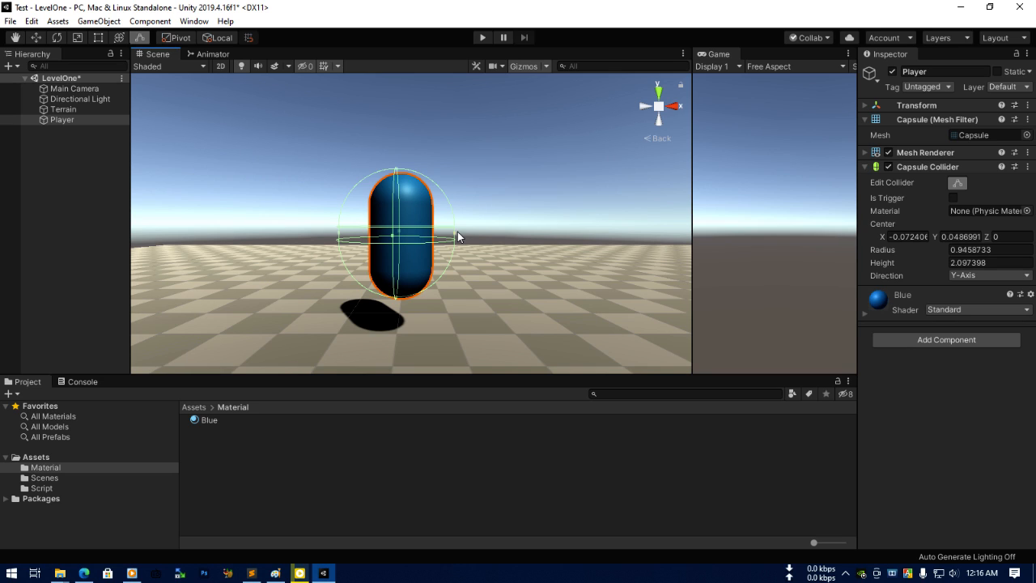
# Remove the Capsule Collider from the Player and add a Character Controller component in its place.
pyautogui.click(1026, 166)
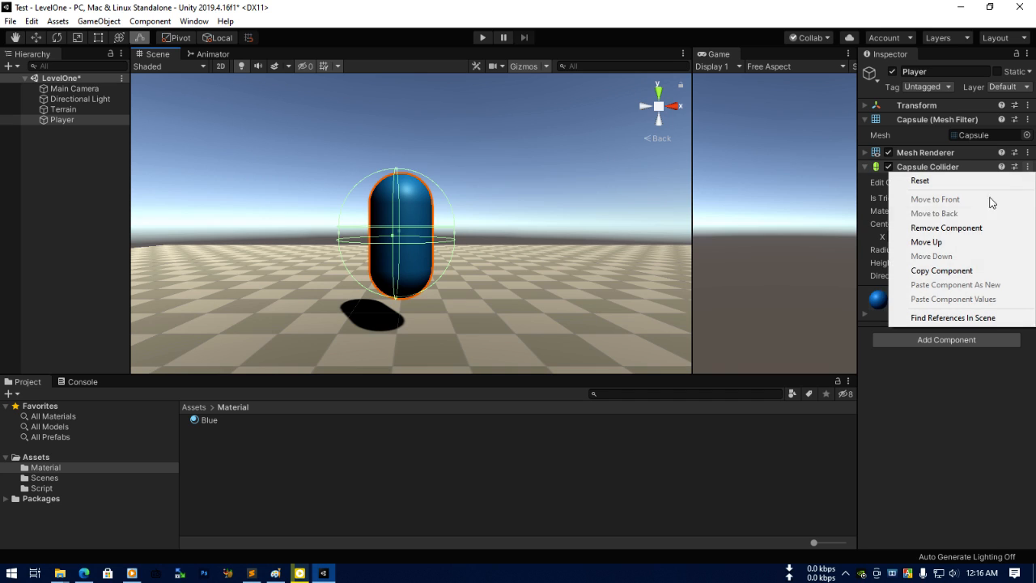
pyautogui.click(948, 228)
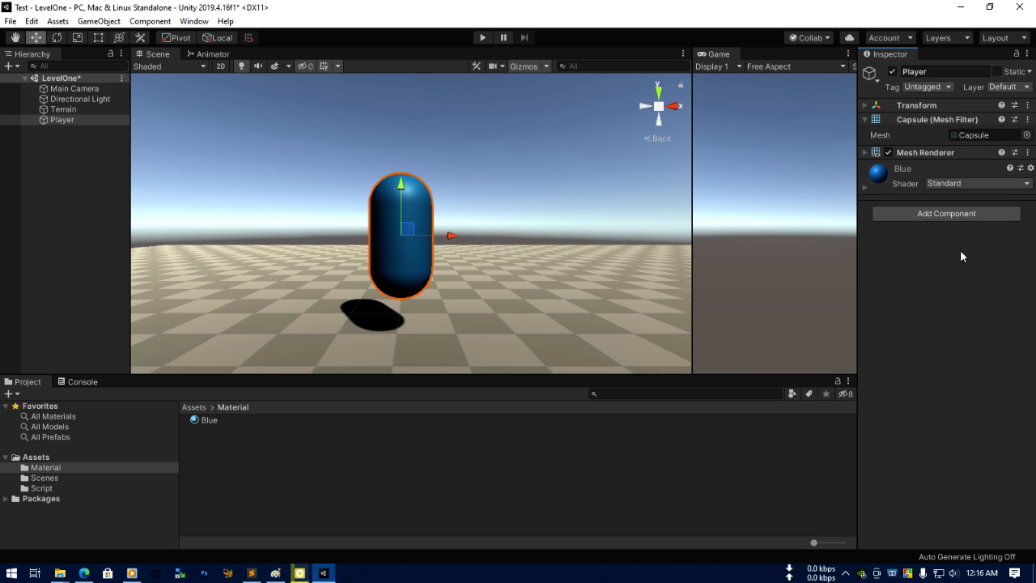
pyautogui.click(939, 213)
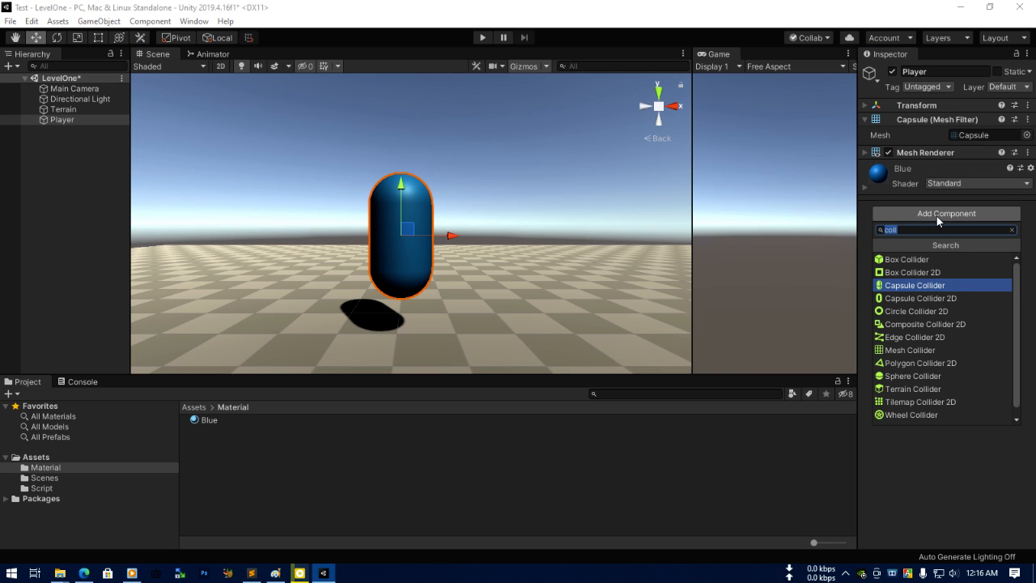
pyautogui.write('cha')
pyautogui.press('Up')
pyautogui.press('Up')
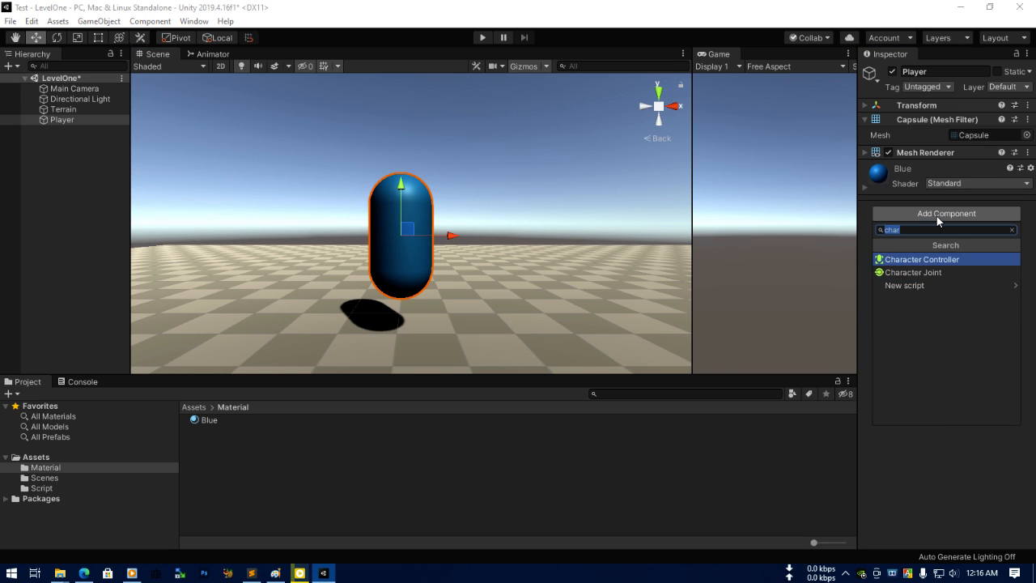
pyautogui.press('Return')
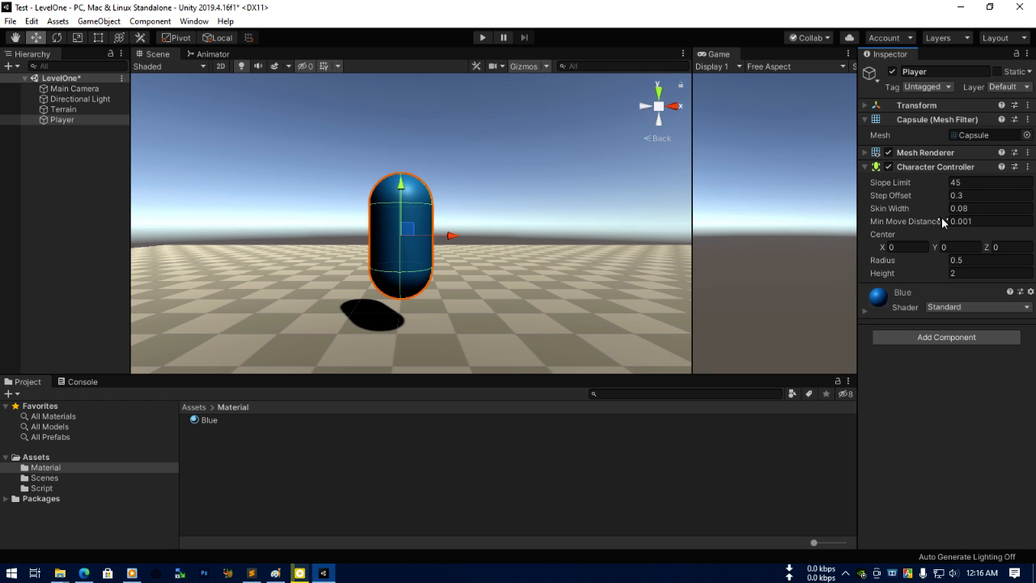
# Add a Rigidbody component from the Physics category to the Player.
pyautogui.scroll(5, 419, 212)
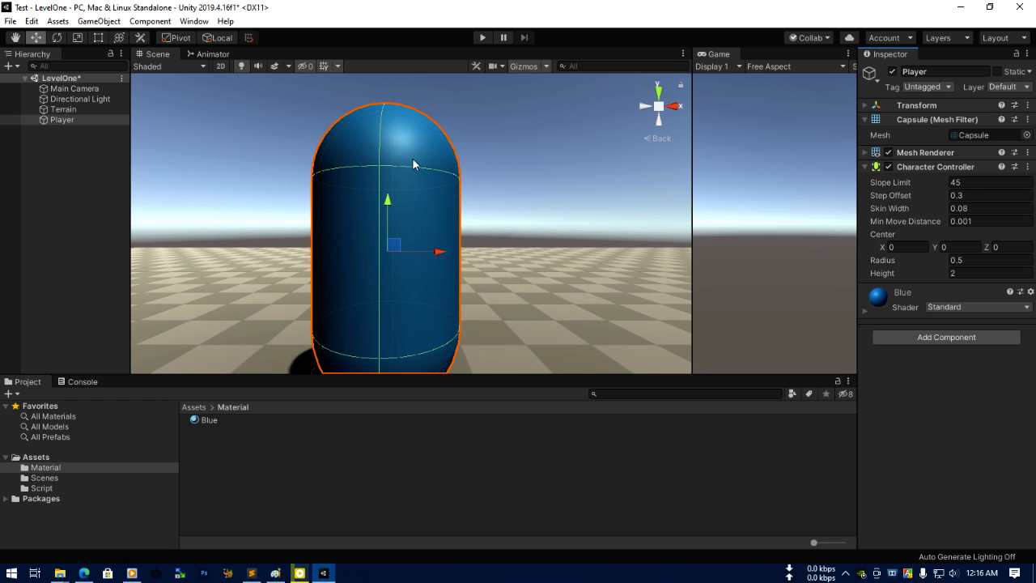
pyautogui.scroll(-3, 389, 207)
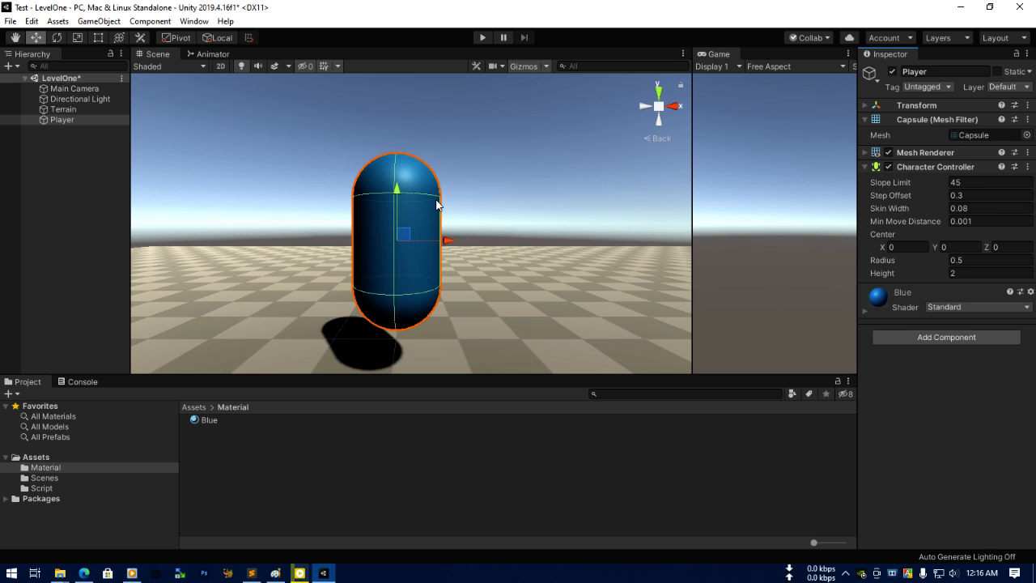
pyautogui.click(946, 337)
pyautogui.press('BackSpace')
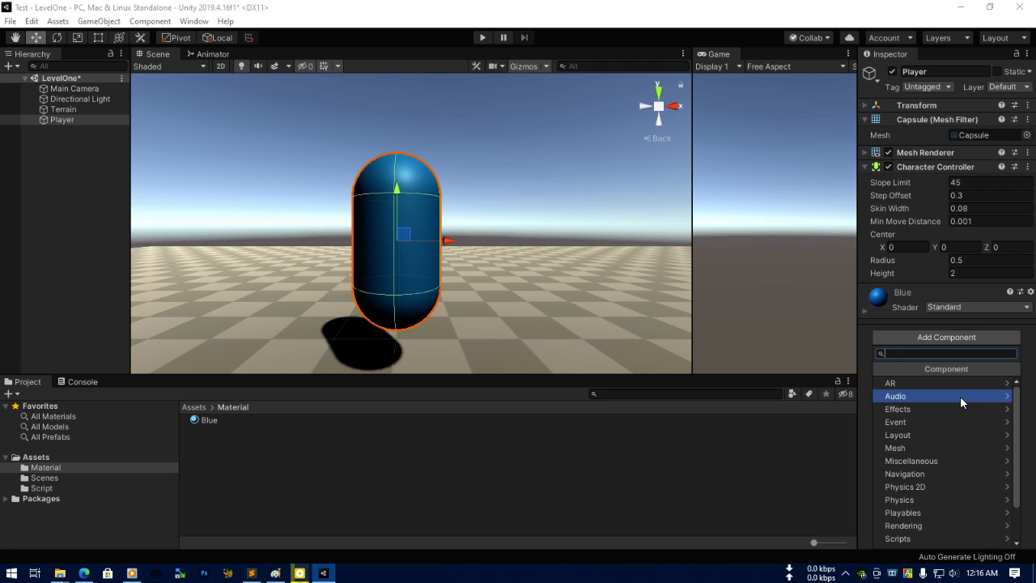
pyautogui.scroll(-1, 960, 405)
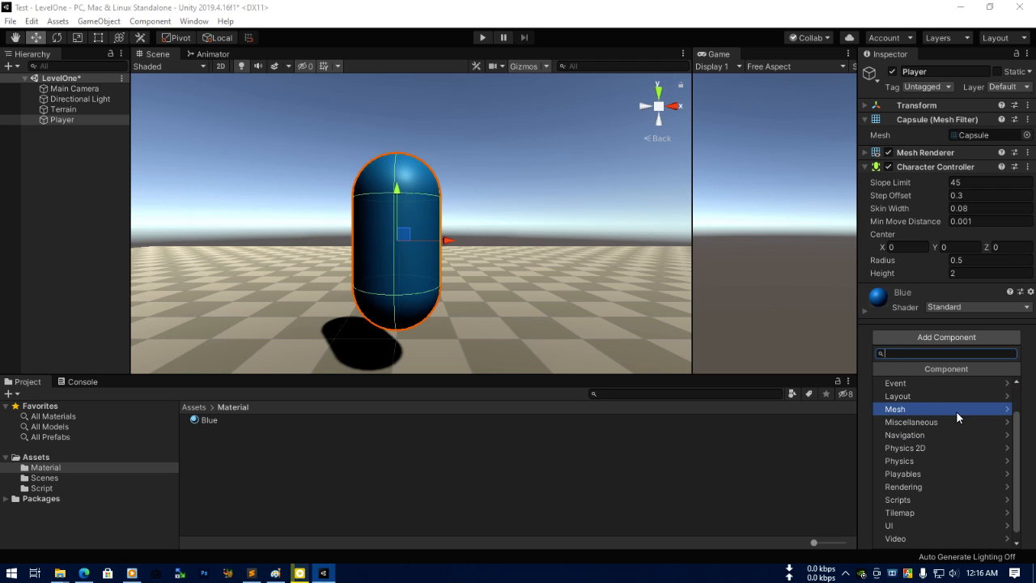
pyautogui.scroll(-1, 956, 433)
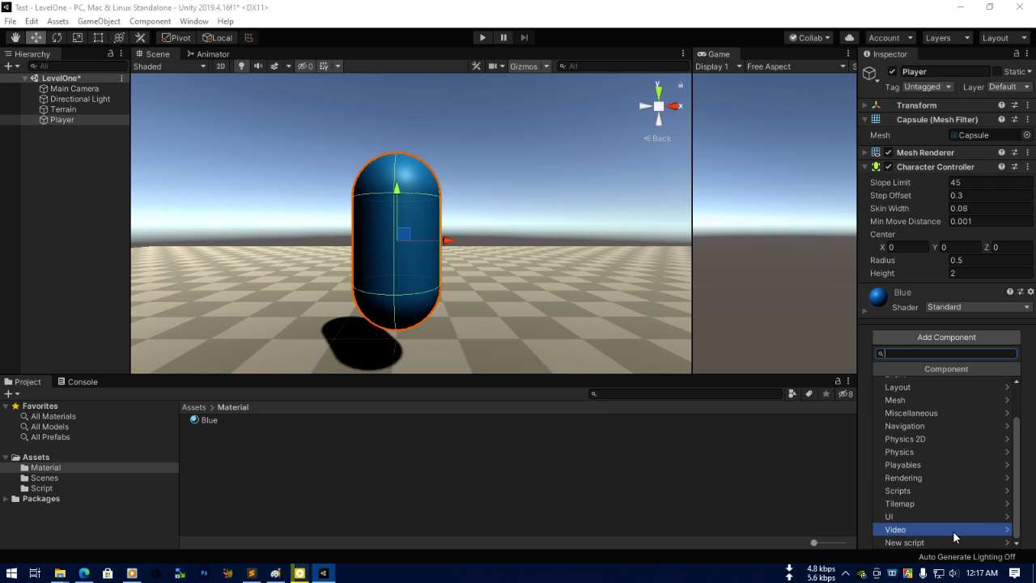
pyautogui.click(945, 449)
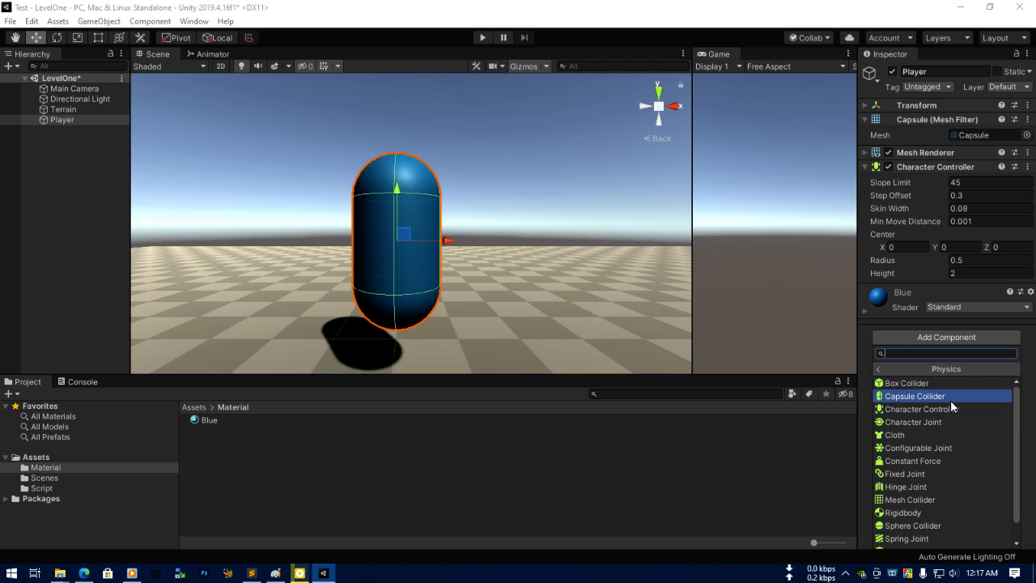
pyautogui.scroll(-1, 950, 400)
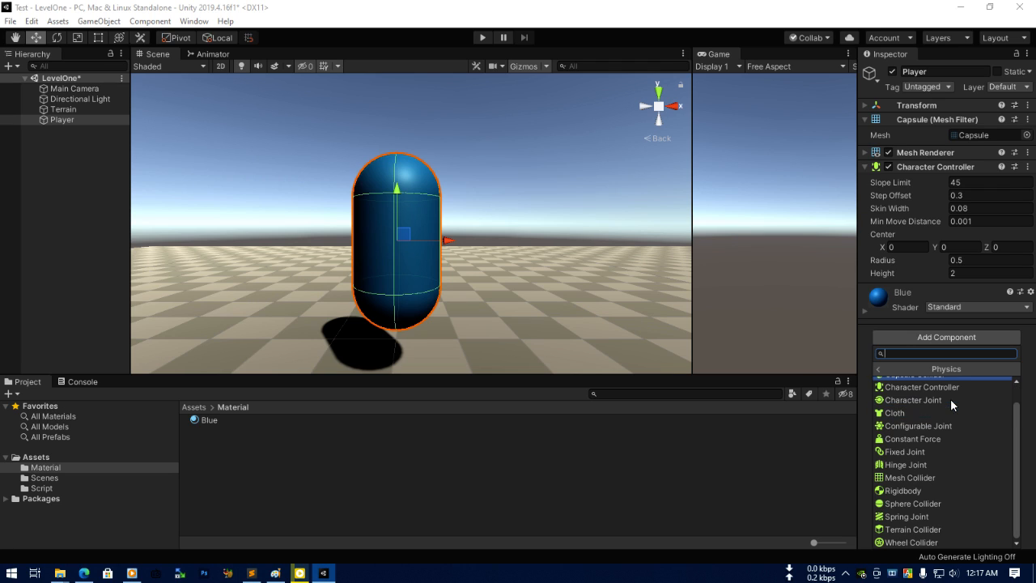
pyautogui.click(928, 491)
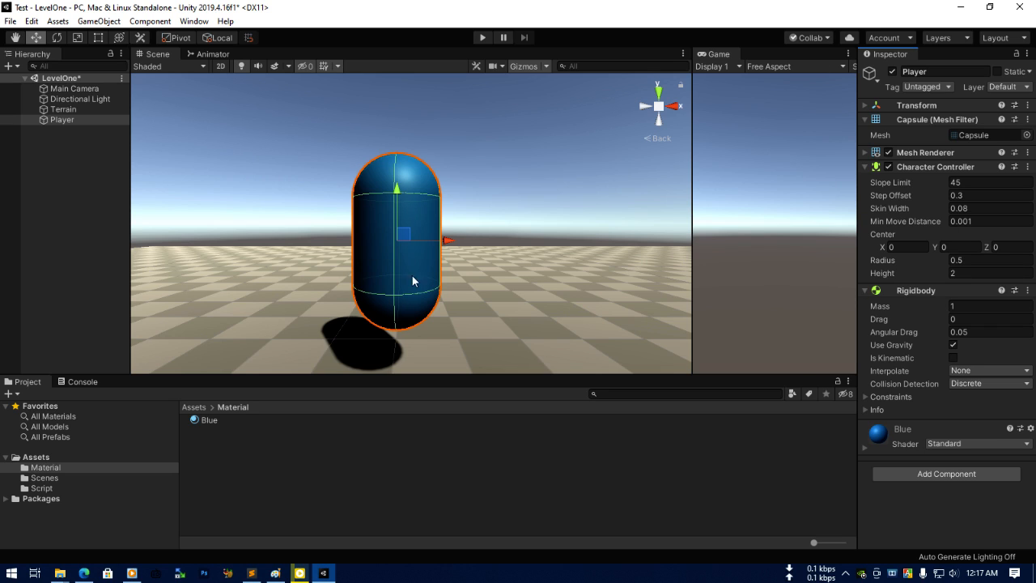
# Enter 50 in the Player's Rigidbody and undo both that entry and the adding of the component.
pyautogui.click(971, 314)
pyautogui.write('50')
pyautogui.hotkey('ctrl', 'z')
pyautogui.hotkey('ctrl', 'z')
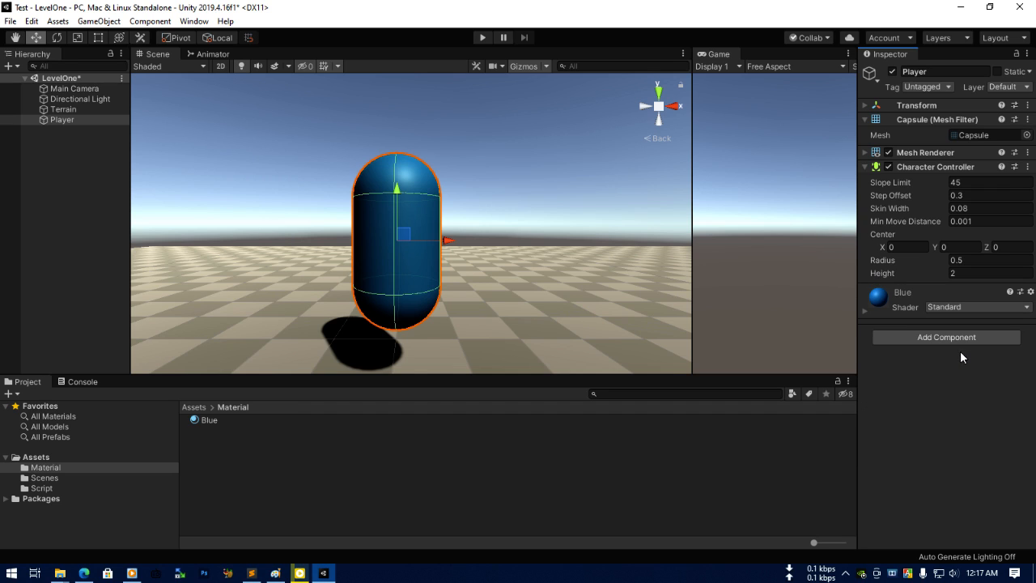
# Add a Rigidbody component to the Player and set its mass to 50.
pyautogui.click(941, 335)
pyautogui.write('rigi')
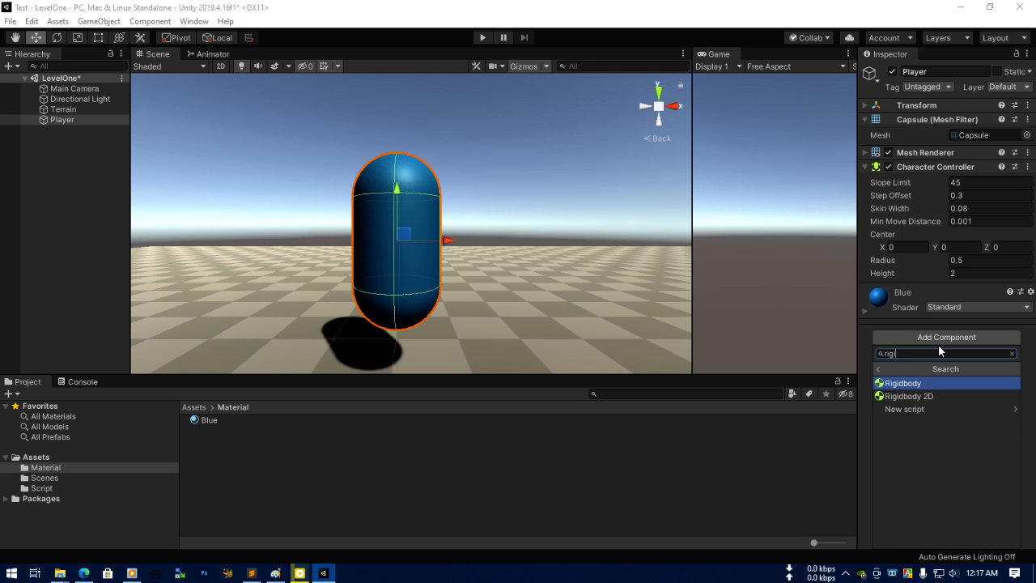
pyautogui.press('Return')
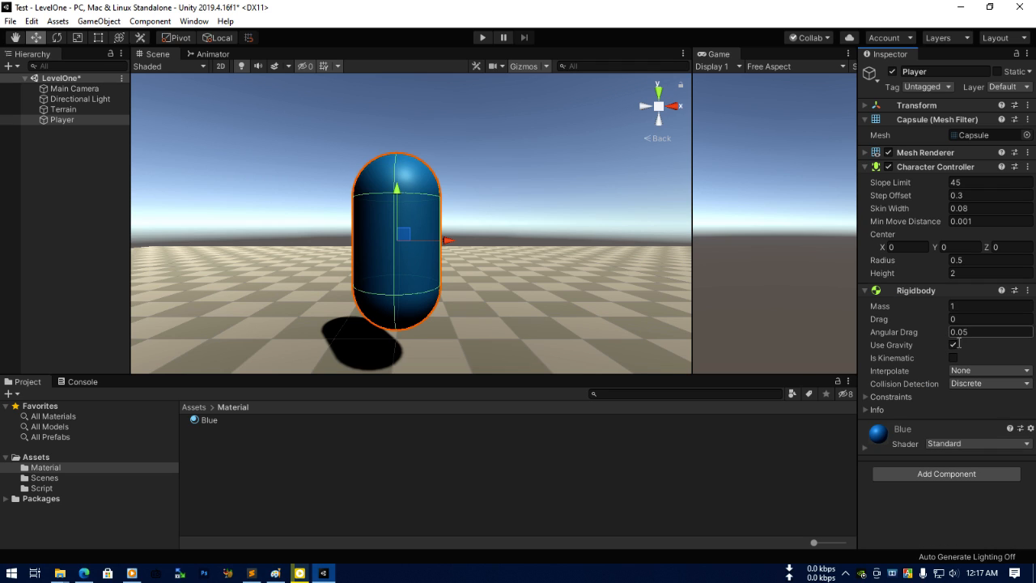
pyautogui.click(975, 307)
pyautogui.write('50')
# Run the LevelOne scene in Play mode to test the Player's physics.
pyautogui.scroll(-5, 446, 264)
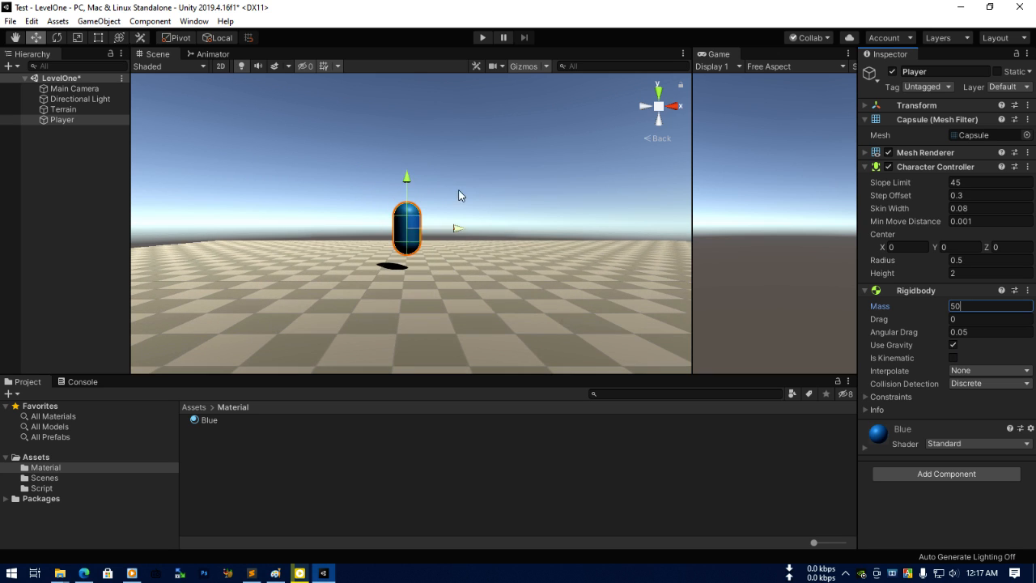
pyautogui.click(482, 39)
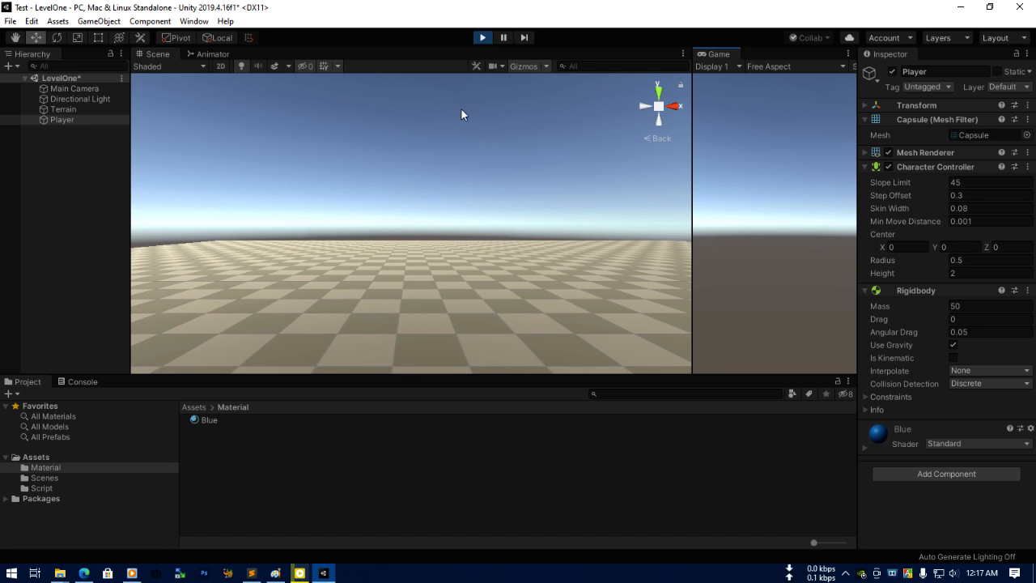
# Exit Play mode and remove the Rigidbody component from the Player.
pyautogui.click(484, 38)
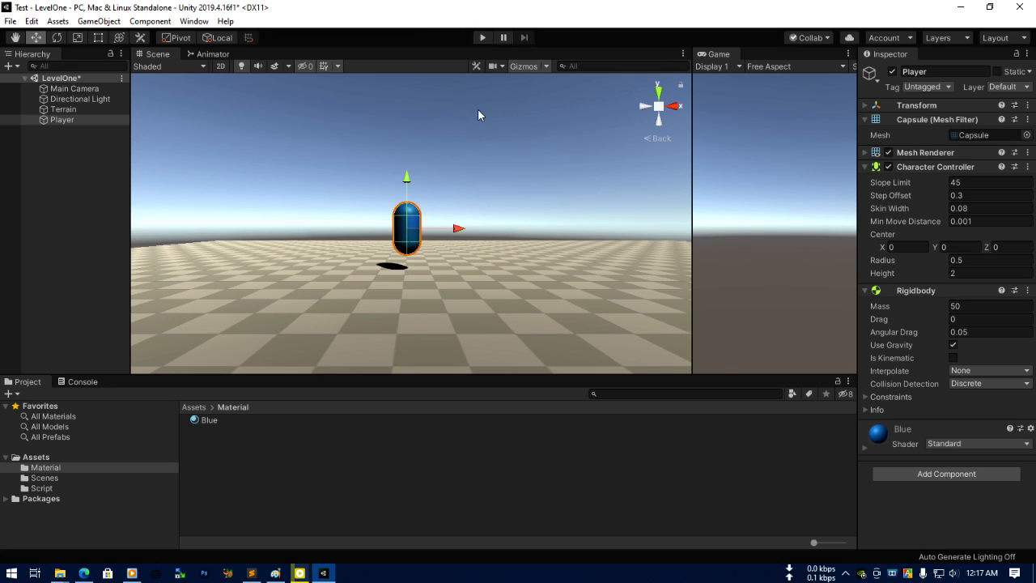
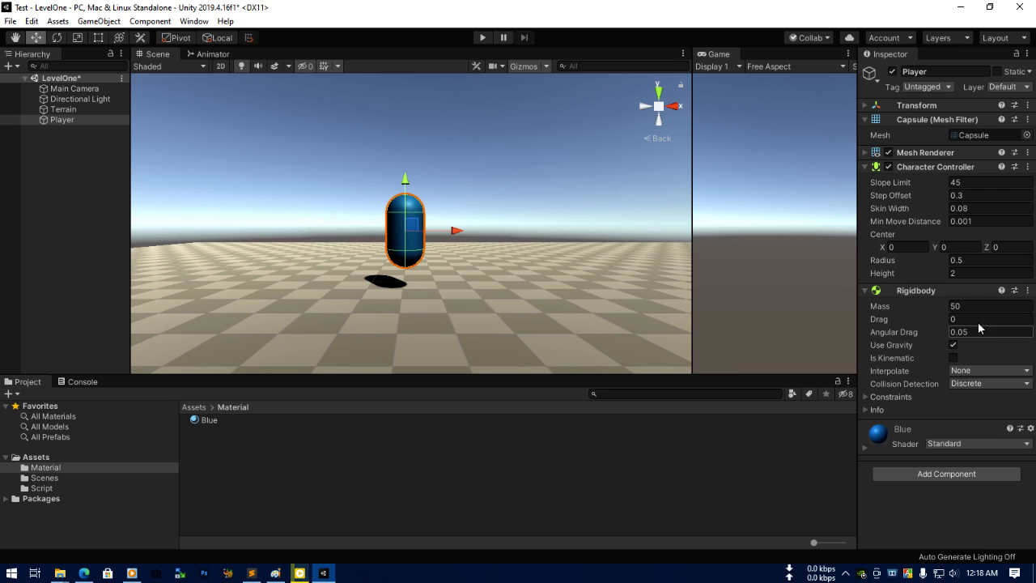
pyautogui.click(958, 308)
pyautogui.press('Return')
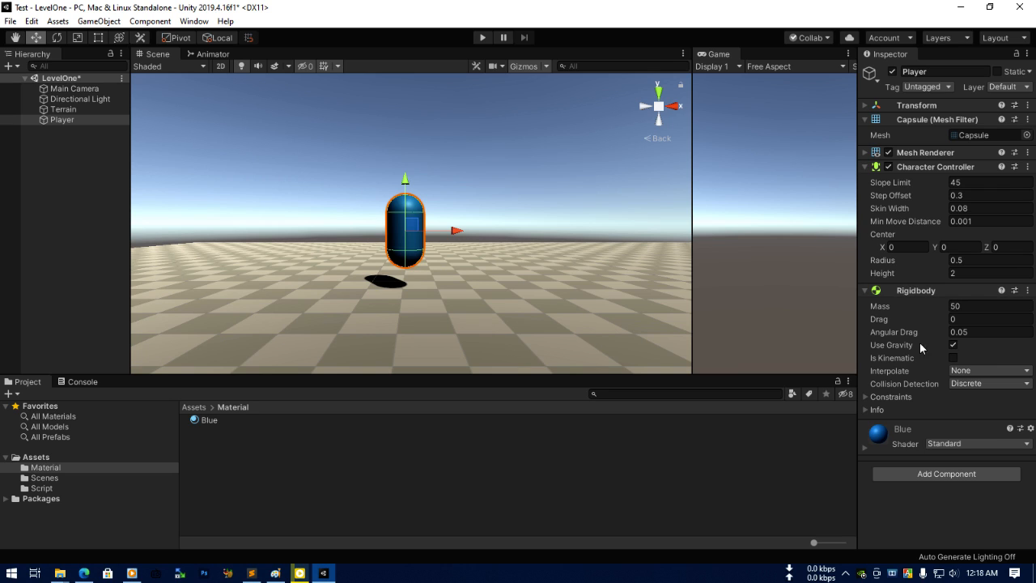
pyautogui.click(984, 332)
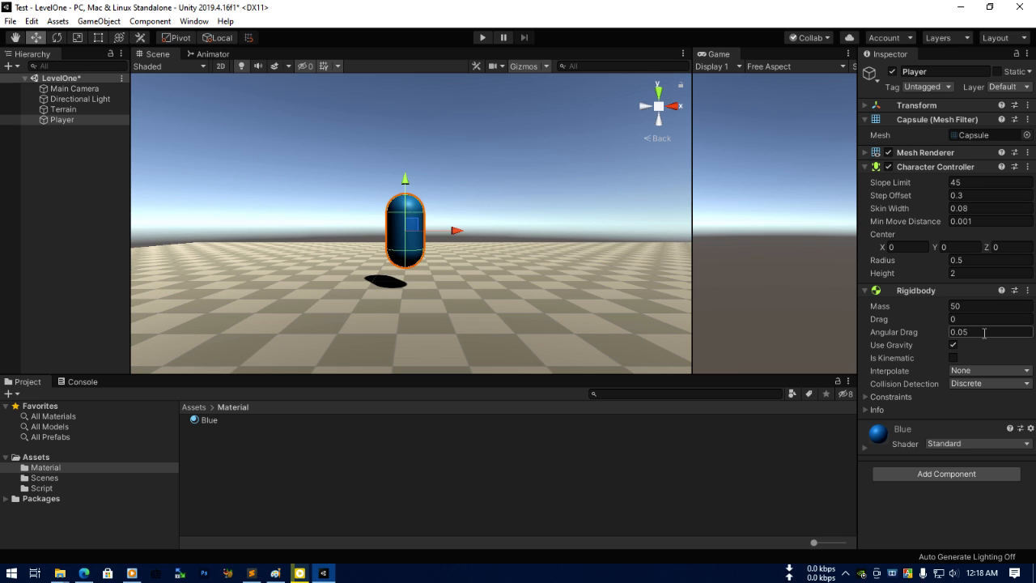
pyautogui.press('Return')
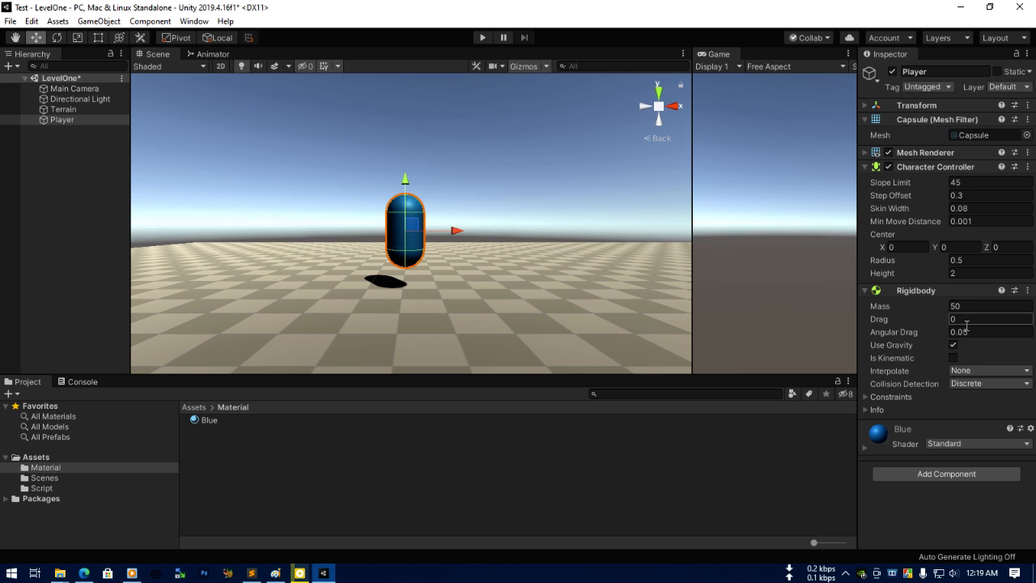
pyautogui.click(973, 221)
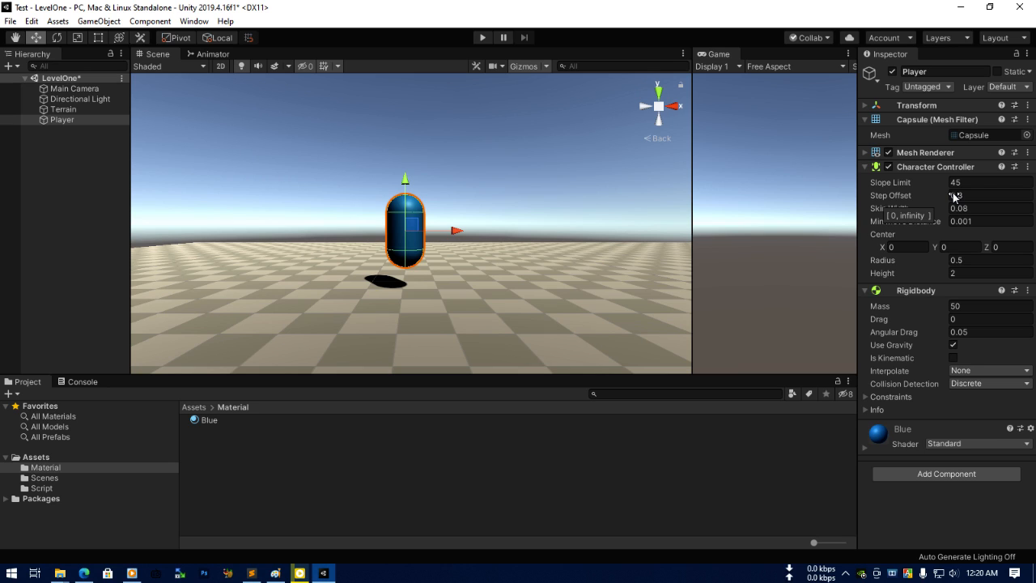
pyautogui.click(1027, 290)
pyautogui.click(965, 351)
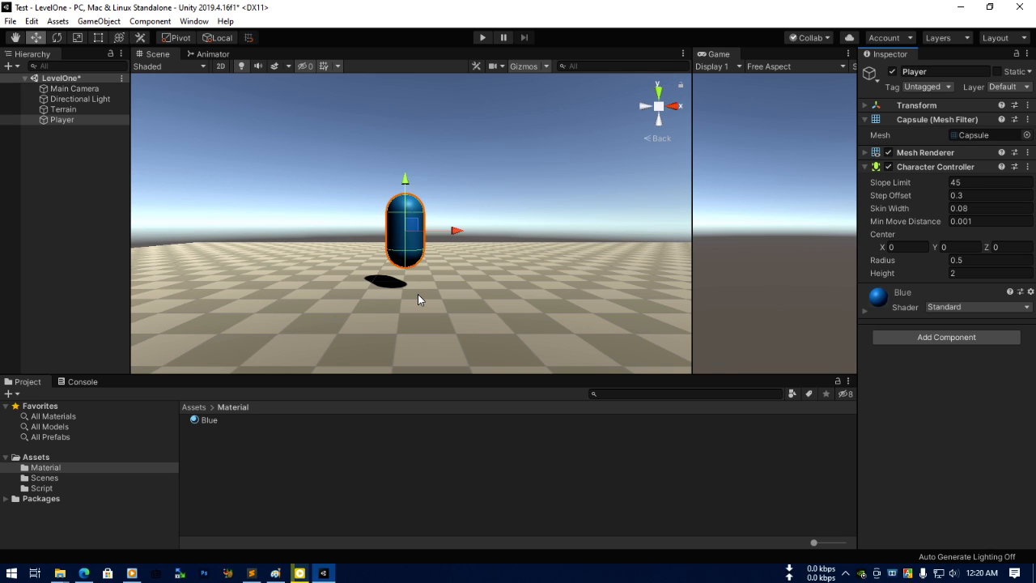
# Create a new script named Player and add it as a component of the Player object.
pyautogui.click(952, 337)
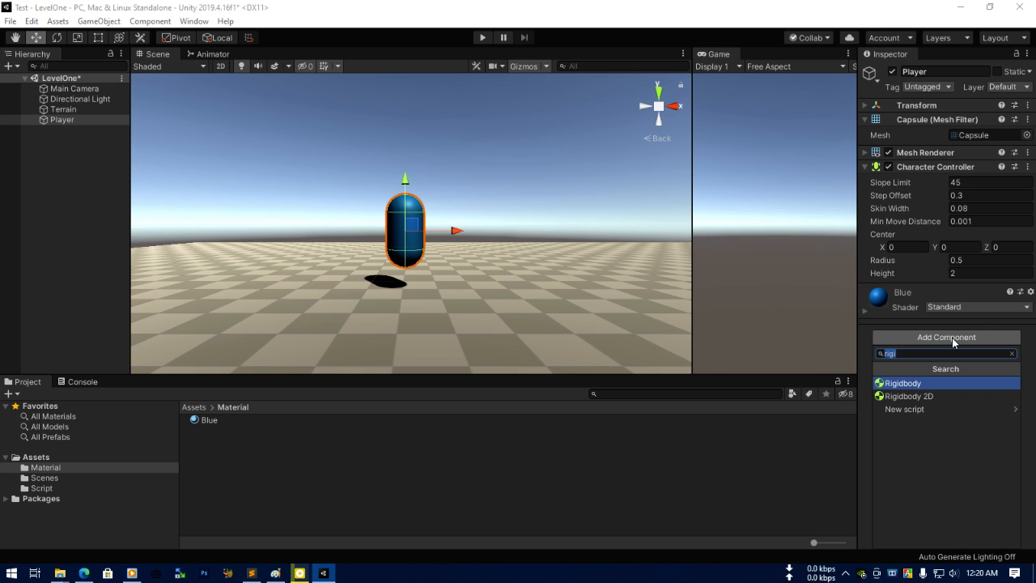
pyautogui.write('Player')
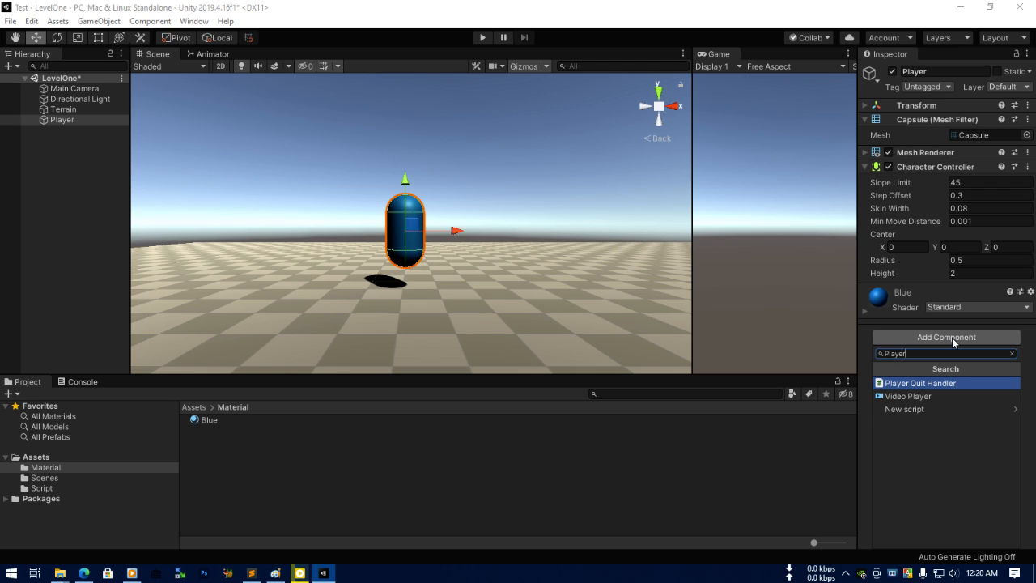
pyautogui.press('Down')
pyautogui.press('Down')
pyautogui.press('Return')
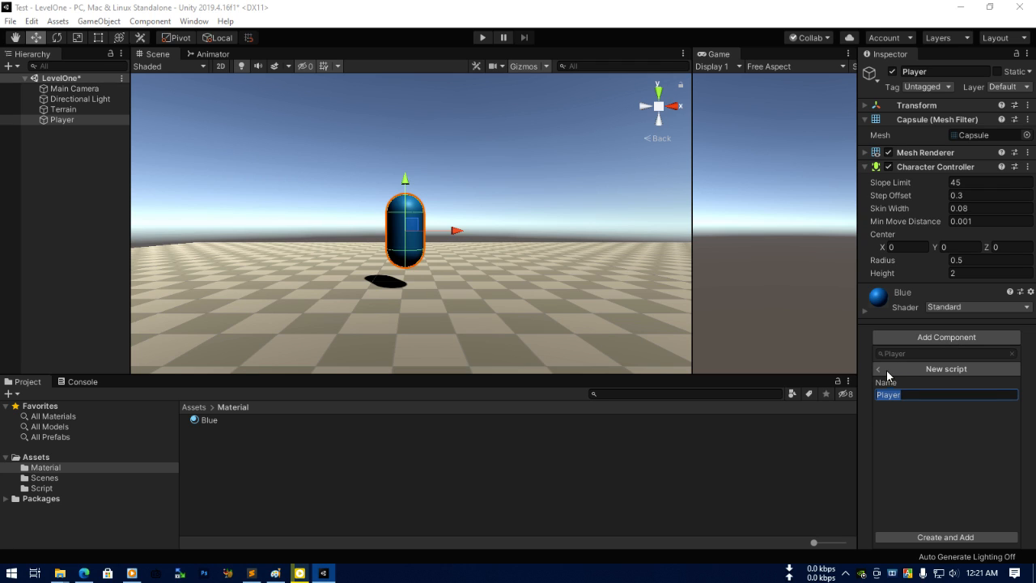
pyautogui.click(879, 369)
pyautogui.click(929, 360)
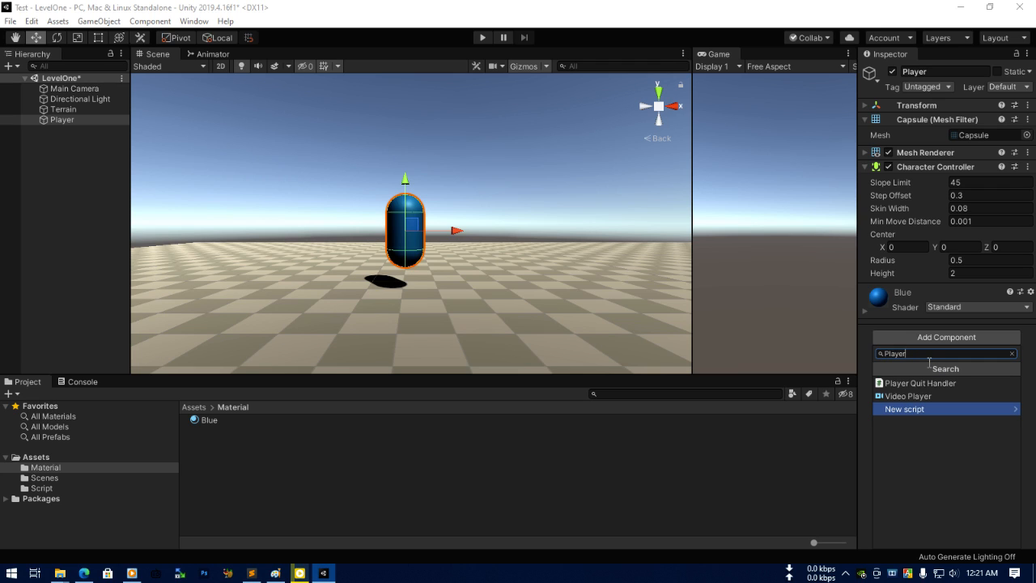
pyautogui.click(908, 409)
pyautogui.click(958, 538)
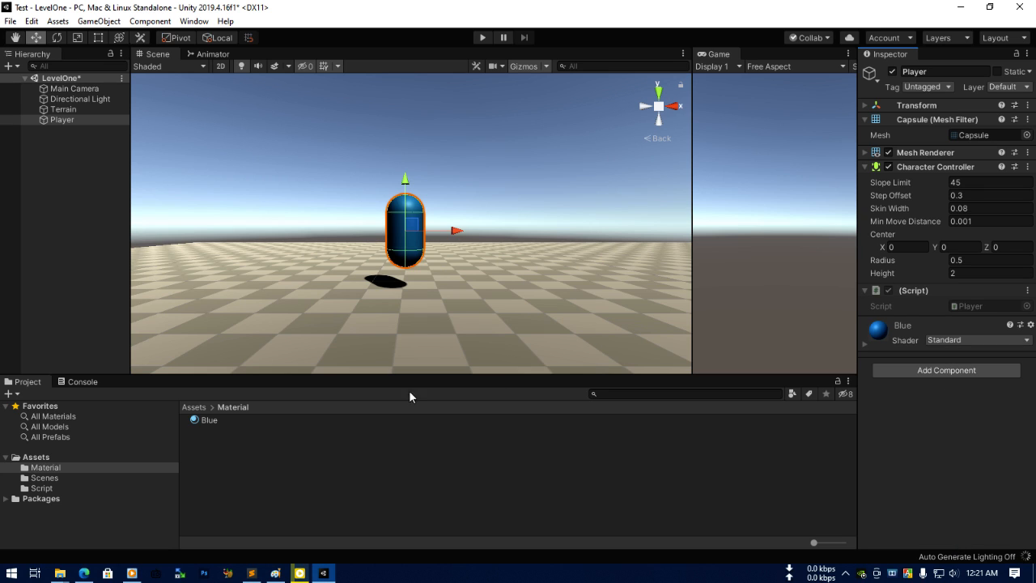
# Remove the Player script component from the Player object and delete the script from the Assets folder.
pyautogui.click(195, 407)
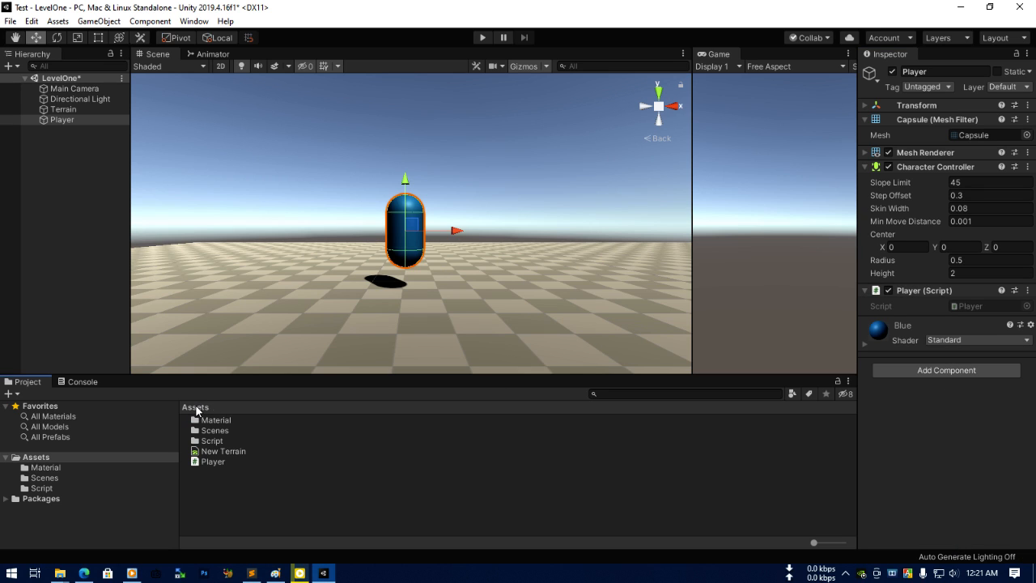
pyautogui.click(211, 462)
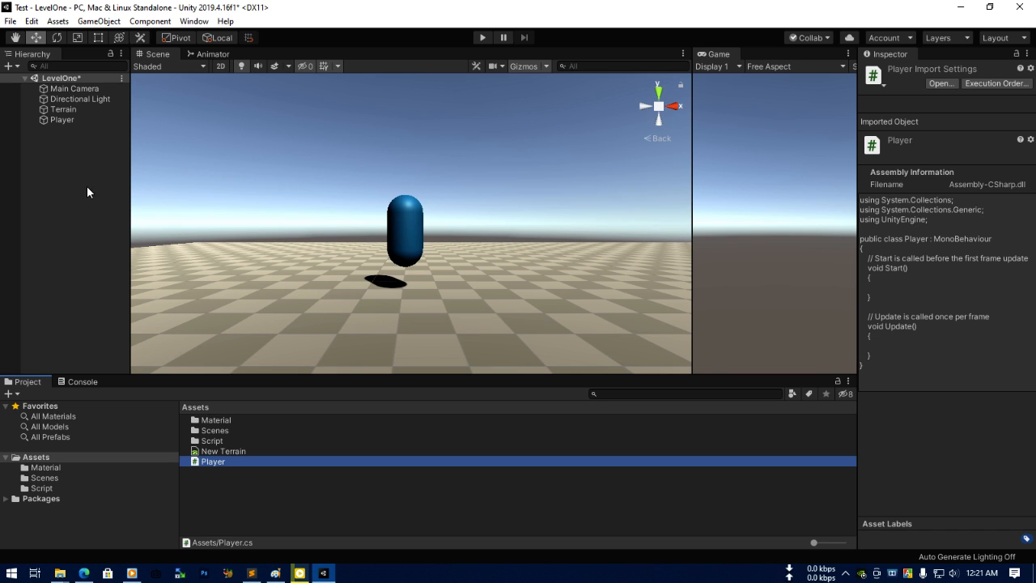
pyautogui.click(54, 120)
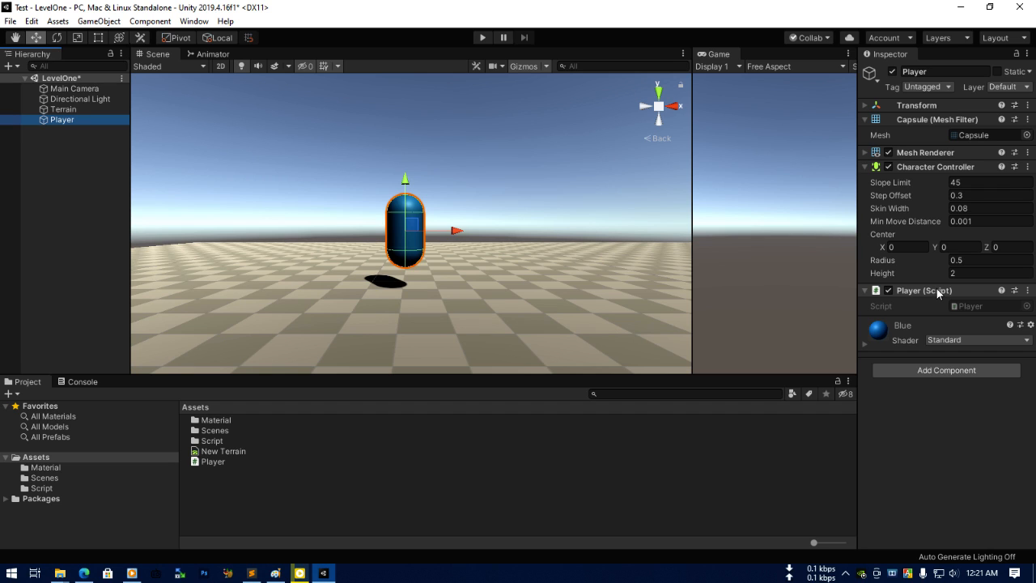
pyautogui.click(1027, 289)
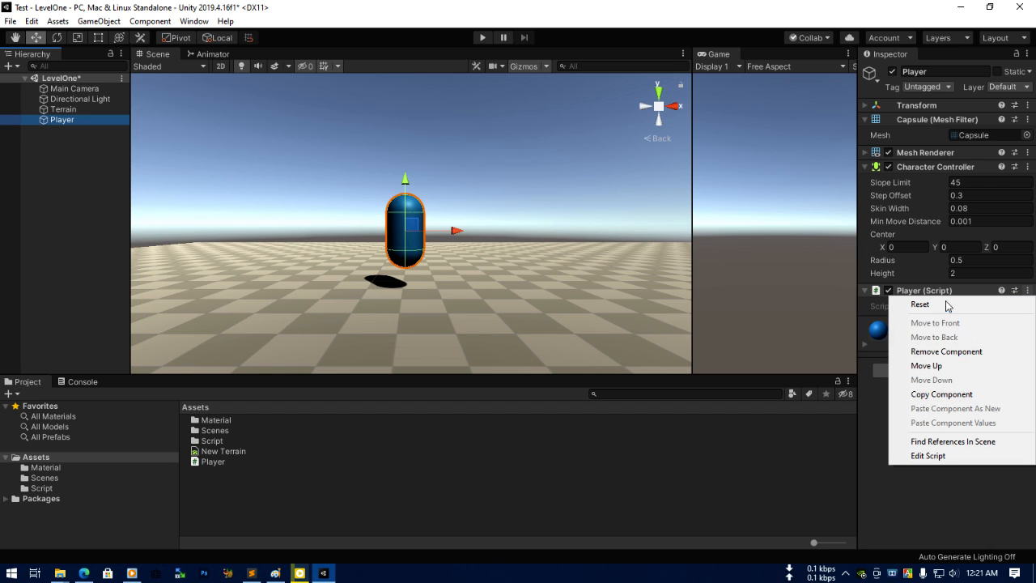
pyautogui.click(958, 352)
pyautogui.click(214, 462)
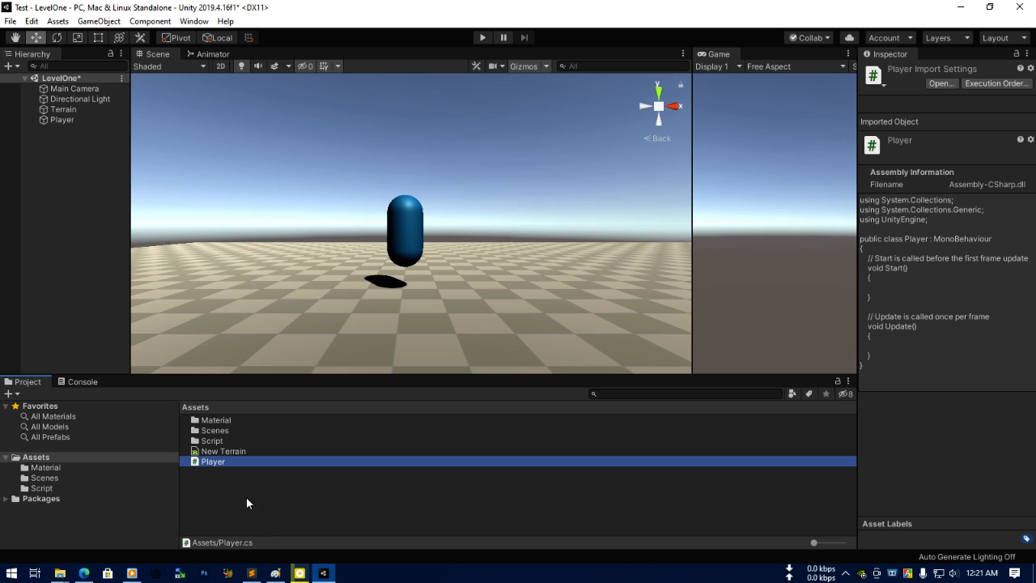
pyautogui.press('Delete')
# Create a C# script named Player inside the Script folder.
pyautogui.doubleClick(212, 440)
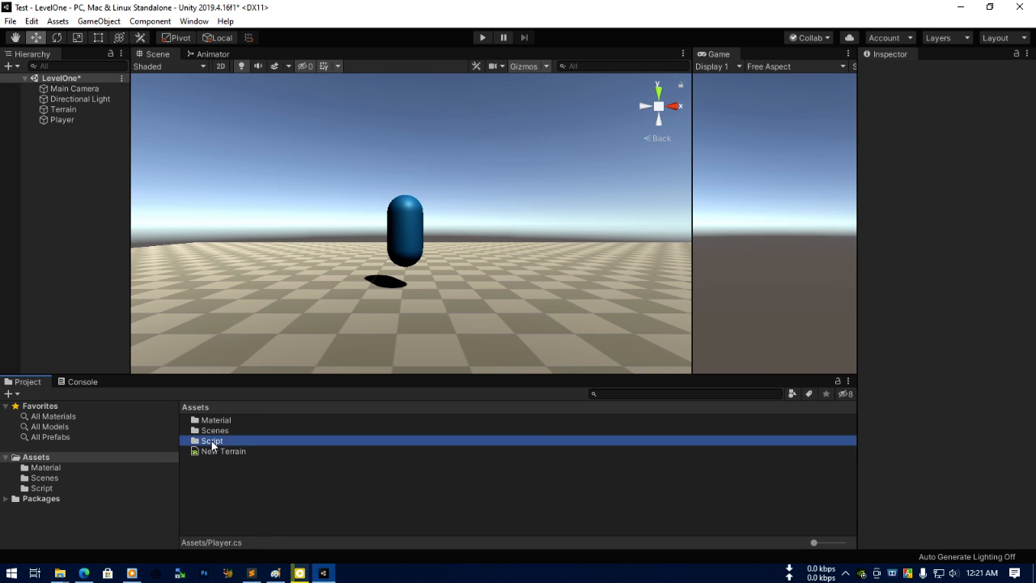
pyautogui.click(239, 468)
pyautogui.rightClick(240, 468)
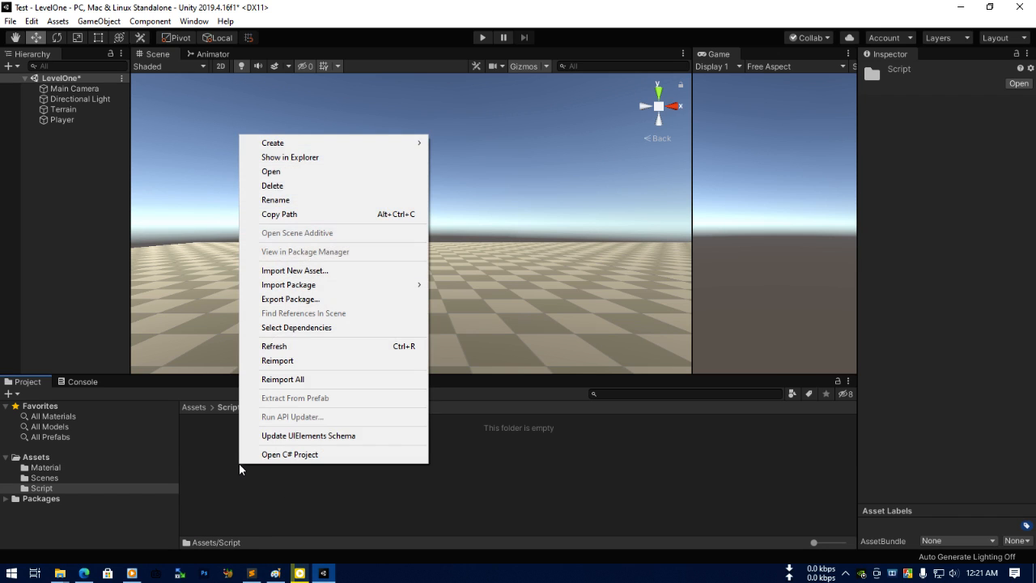
pyautogui.moveTo(387, 145)
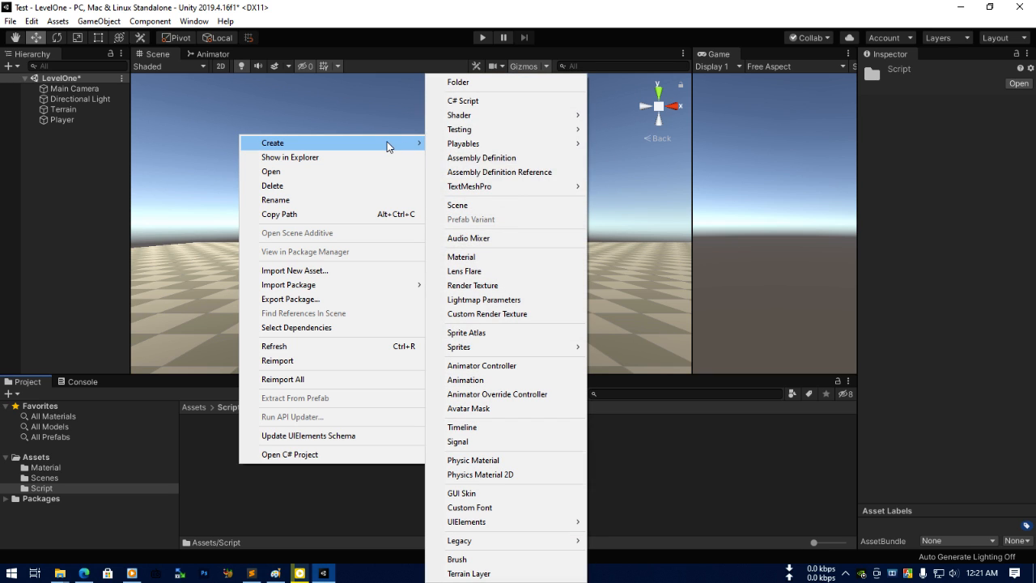
pyautogui.click(477, 102)
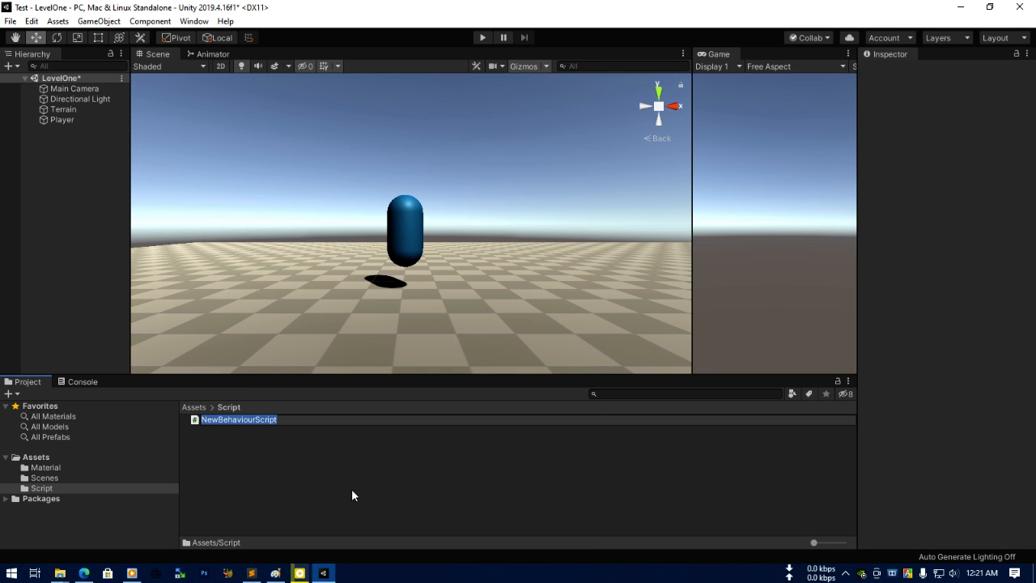
pyautogui.write('Player')
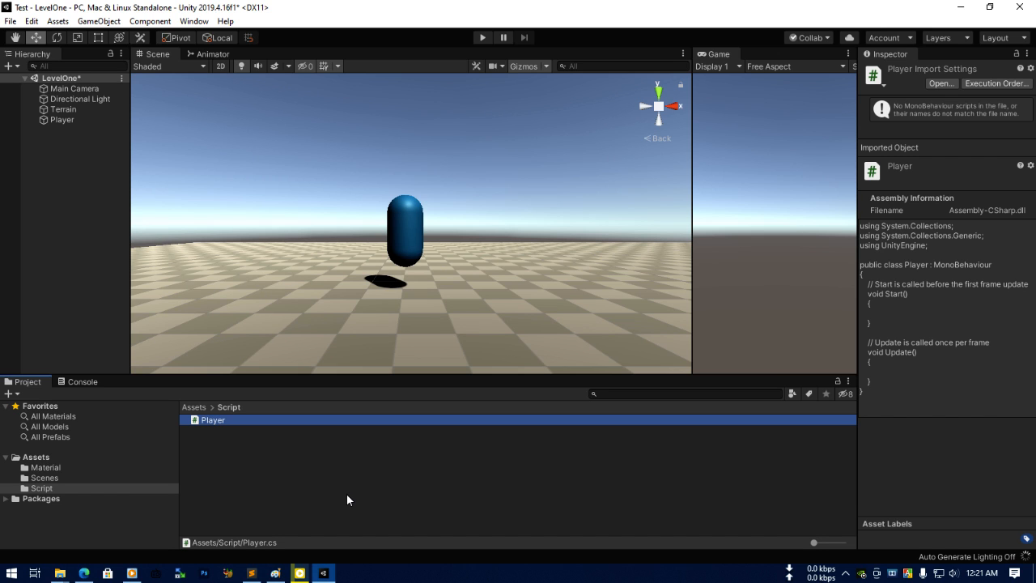
pyautogui.click(227, 435)
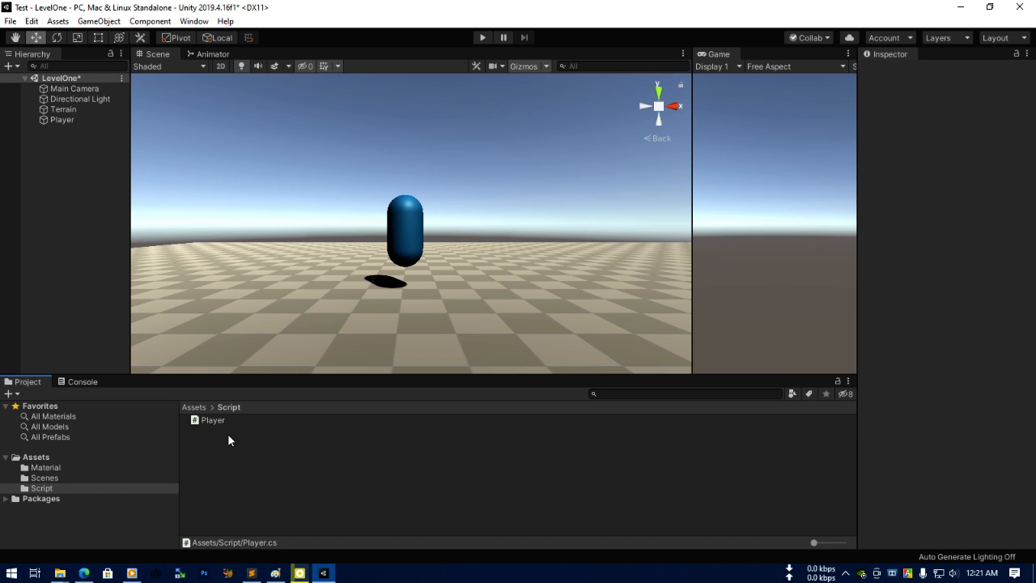
# Attach the Player script from the Script folder to the Player object and locate its source asset.
pyautogui.click(63, 119)
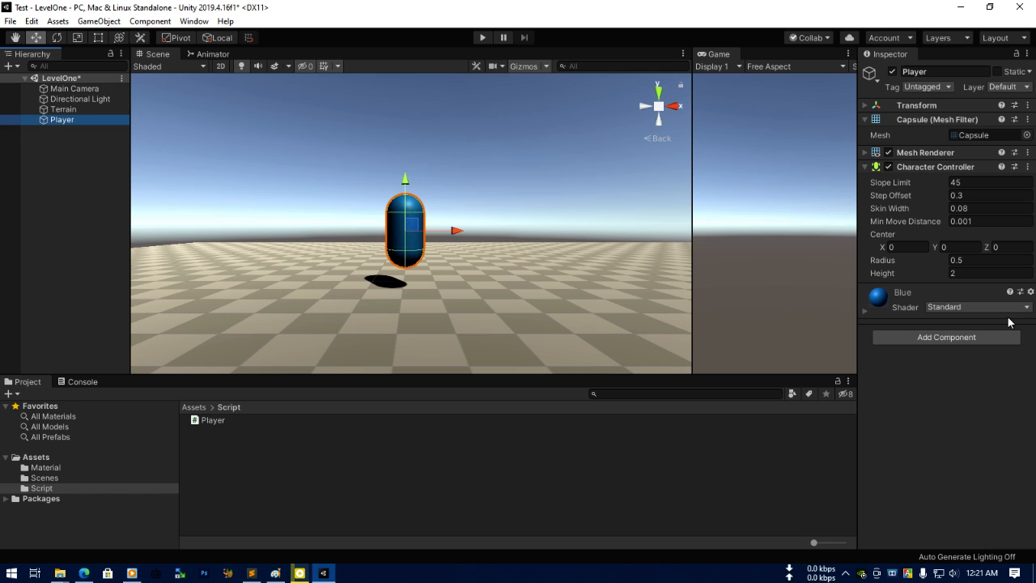
pyautogui.moveTo(213, 421); pyautogui.dragTo(944, 383)
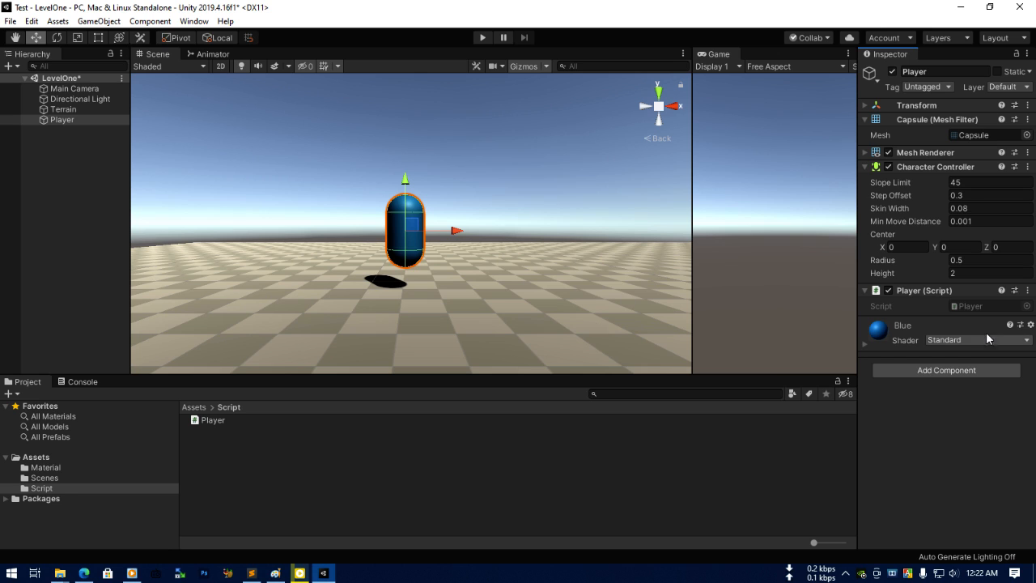
pyautogui.click(970, 306)
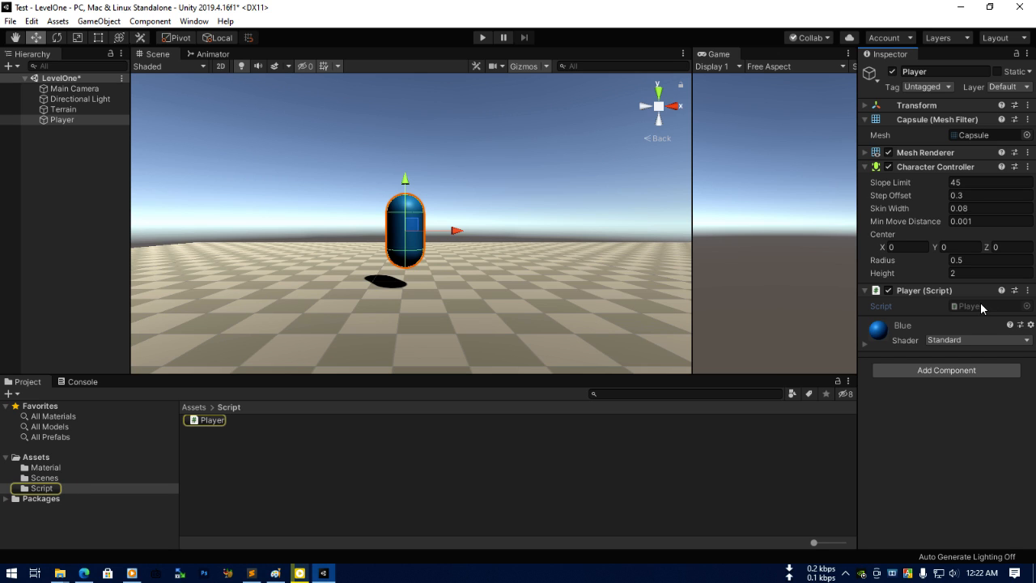
# Open the Player script in Visual Studio and delete the System.Collections and System.Collections.Generic using lines, leaving no blank first line.
pyautogui.doubleClick(211, 420)
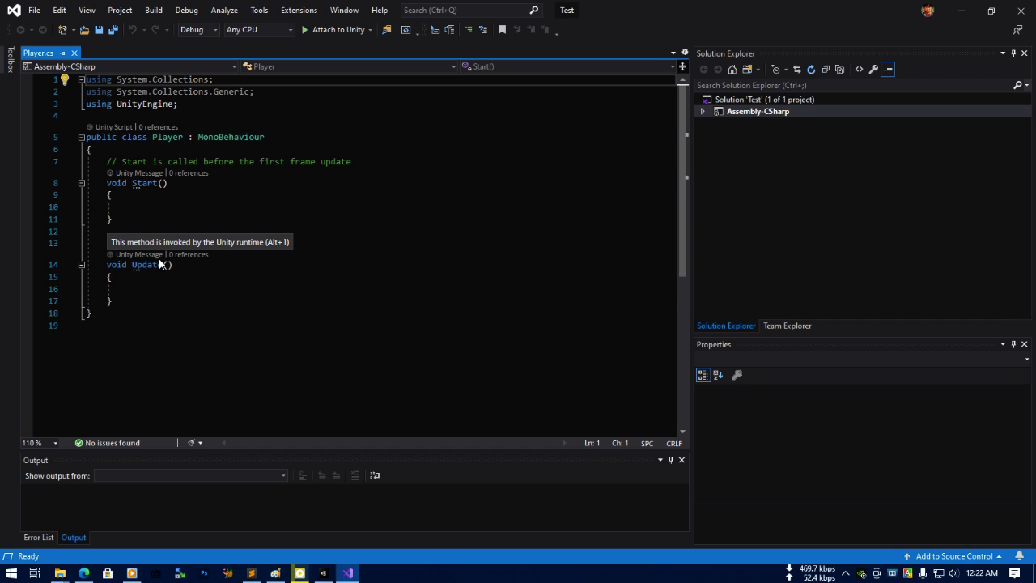
pyautogui.moveTo(226, 96)
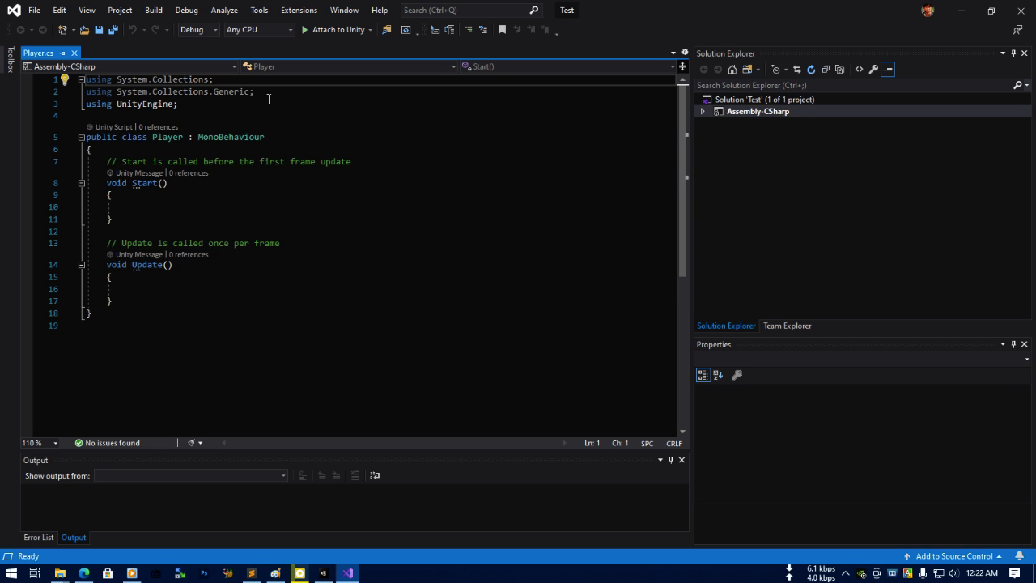
pyautogui.moveTo(268, 94); pyautogui.dragTo(86, 79)
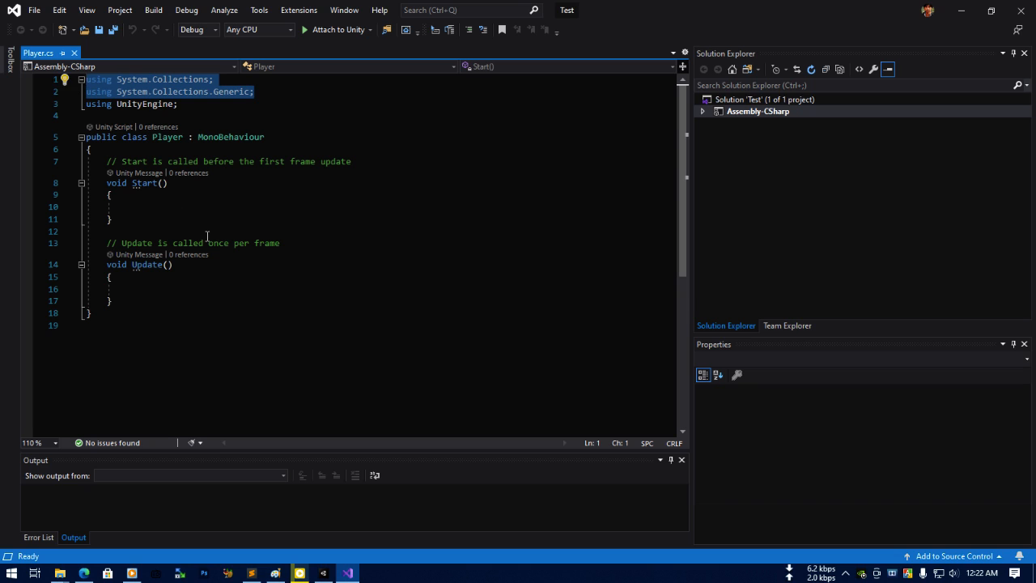
pyautogui.press('Delete')
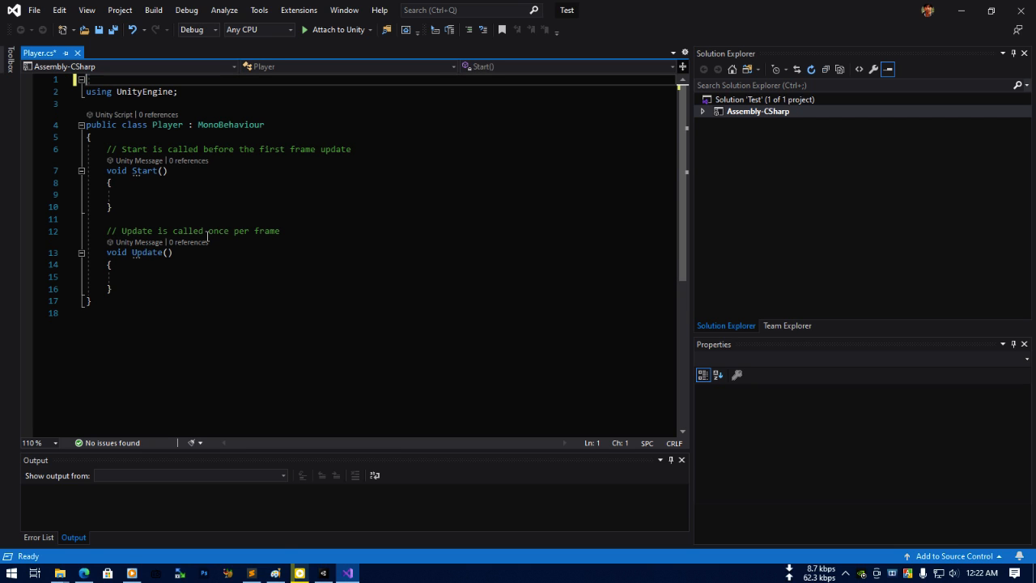
pyautogui.press('Down')
pyautogui.press('BackSpace')
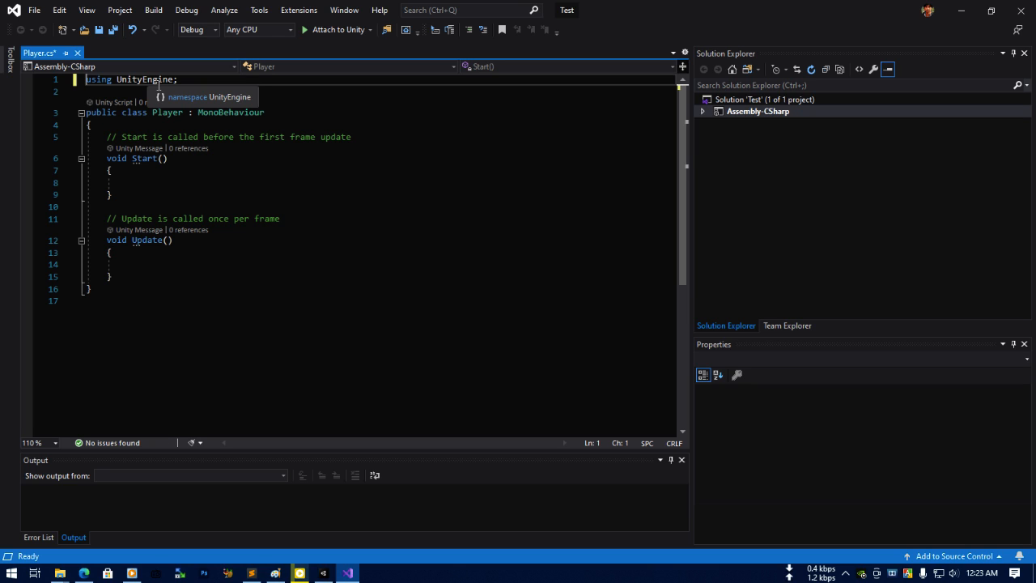
# Check the script asset in Unity, return to Visual Studio and highlight MonoBehaviour and the class name Player in the class declaration.
pyautogui.click(323, 573)
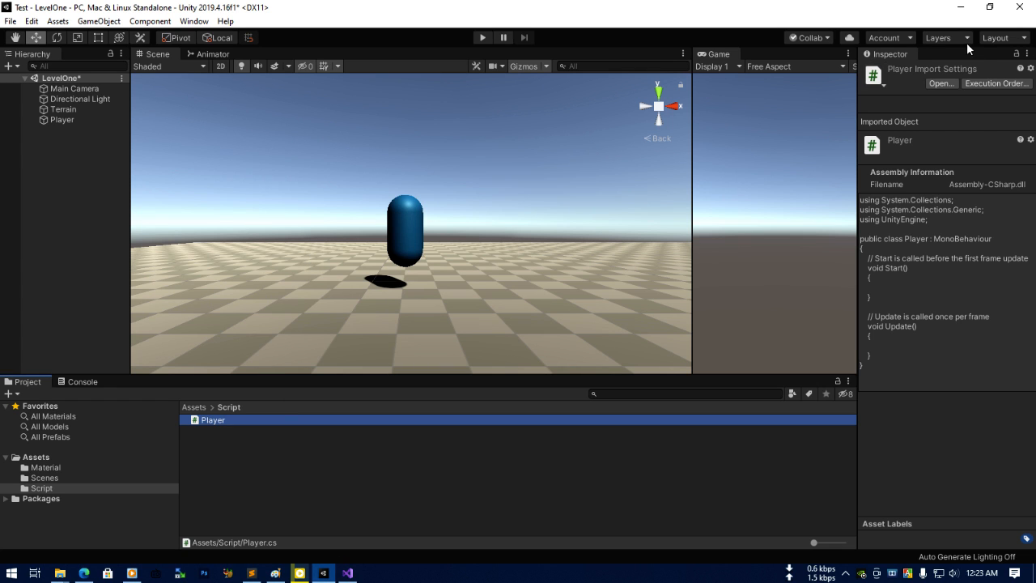
pyautogui.click(959, 7)
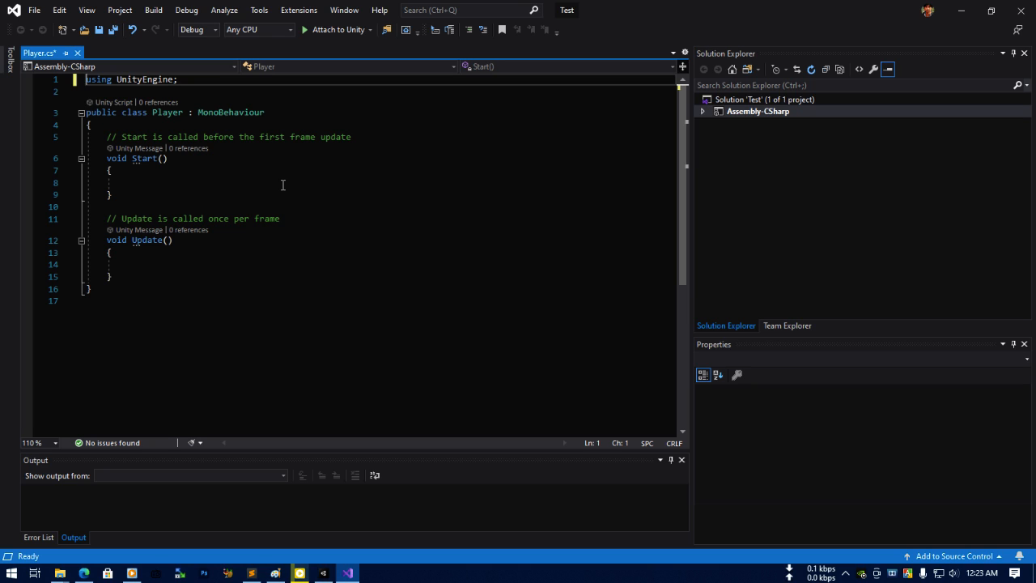
pyautogui.doubleClick(230, 114)
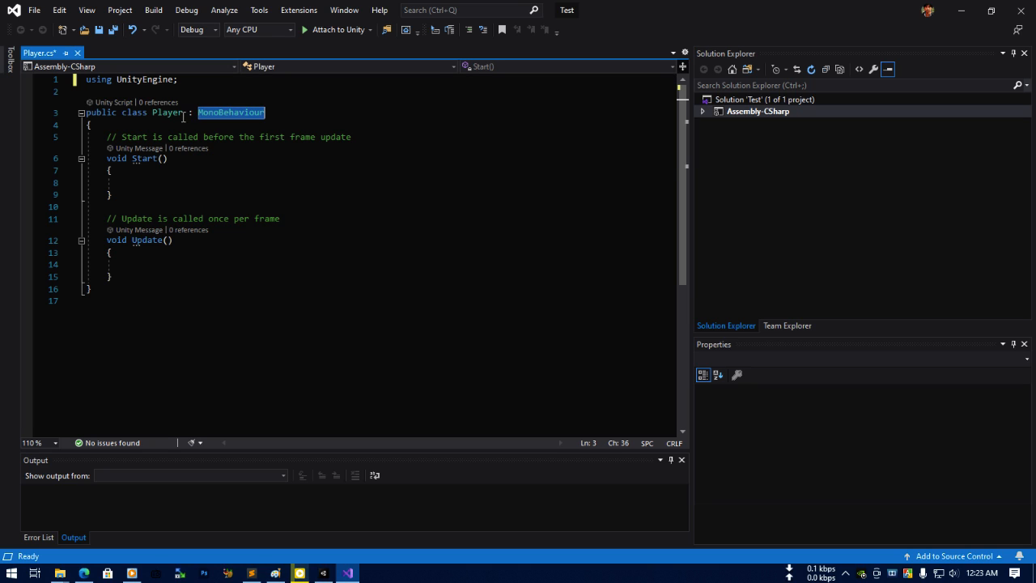
pyautogui.doubleClick(183, 114)
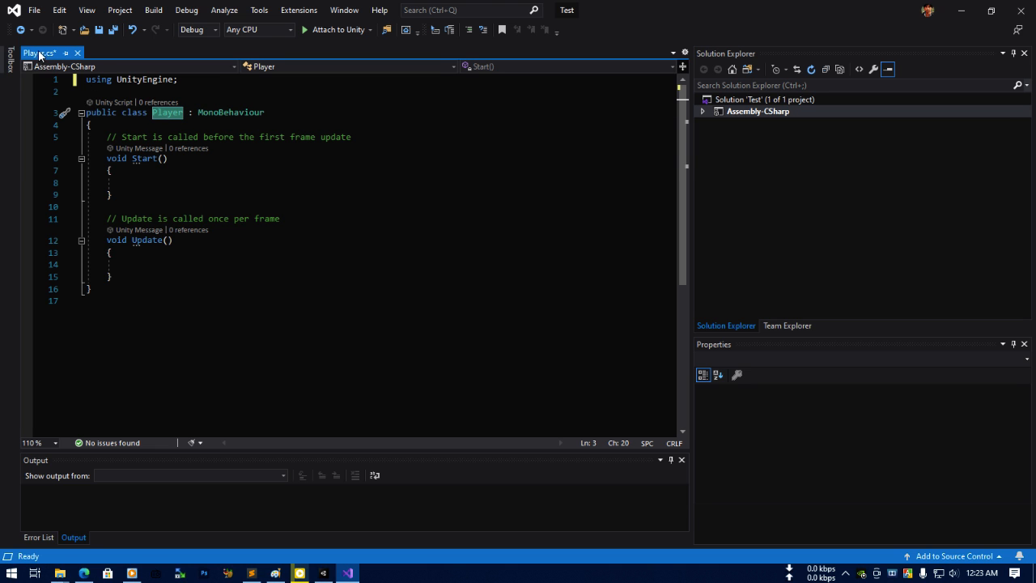
# Switch to Unity to view the Player script asset, return to Visual Studio and highlight MonoBehaviour in the class declaration.
pyautogui.click(323, 573)
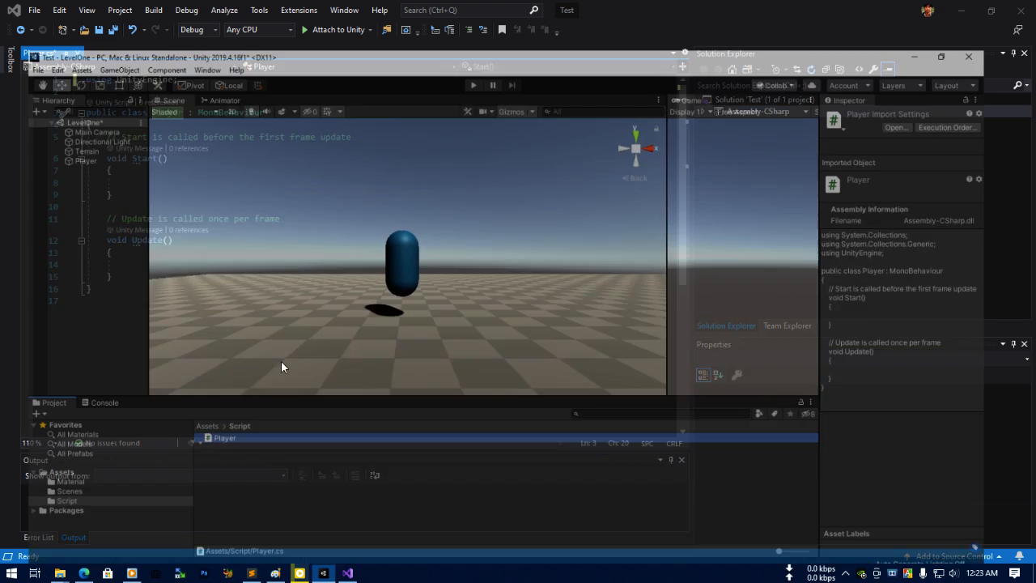
pyautogui.click(941, 84)
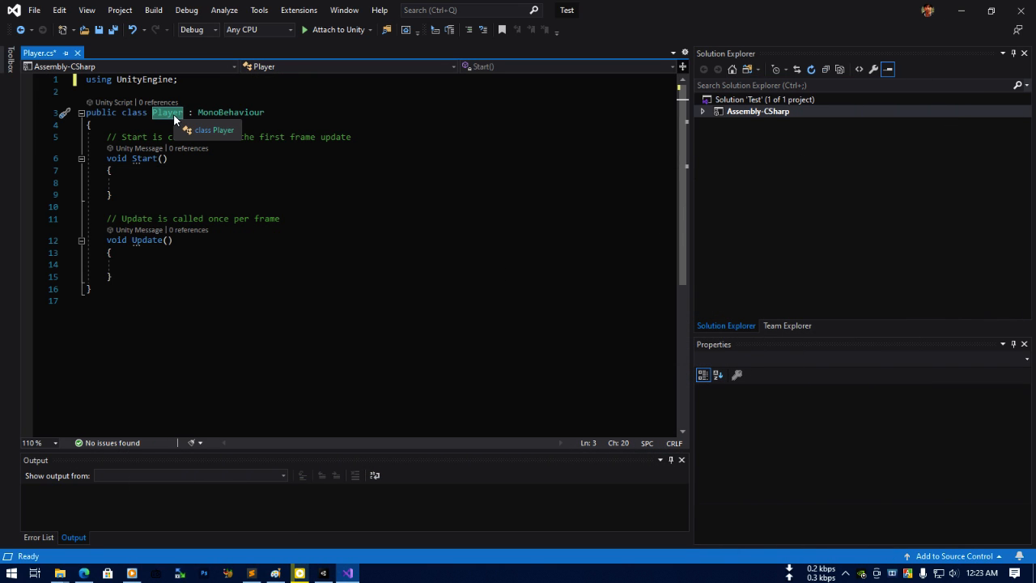
pyautogui.doubleClick(230, 114)
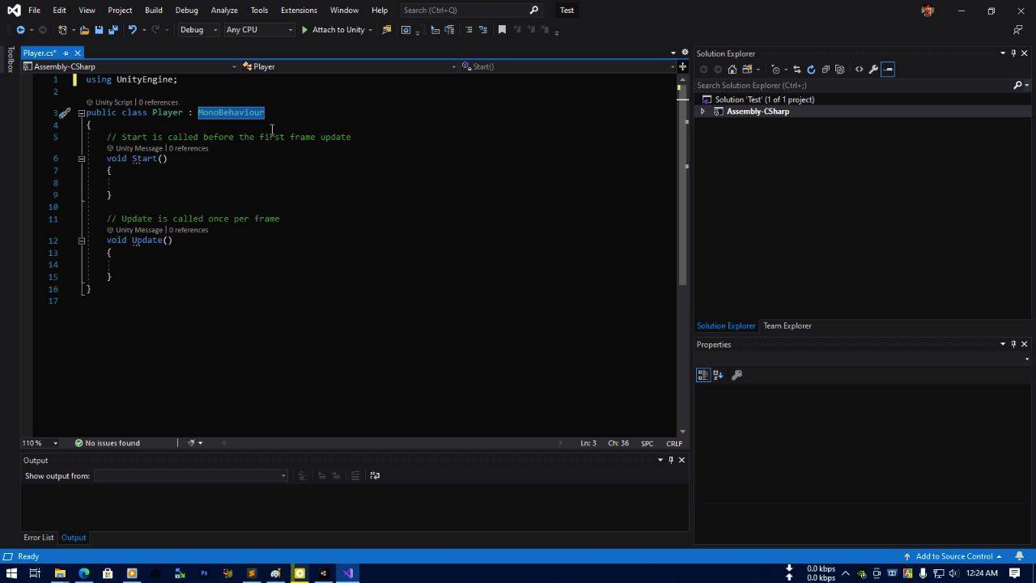
# In Unity, select the Player object, expand its Transform component to view it, and return to Visual Studio.
pyautogui.click(324, 575)
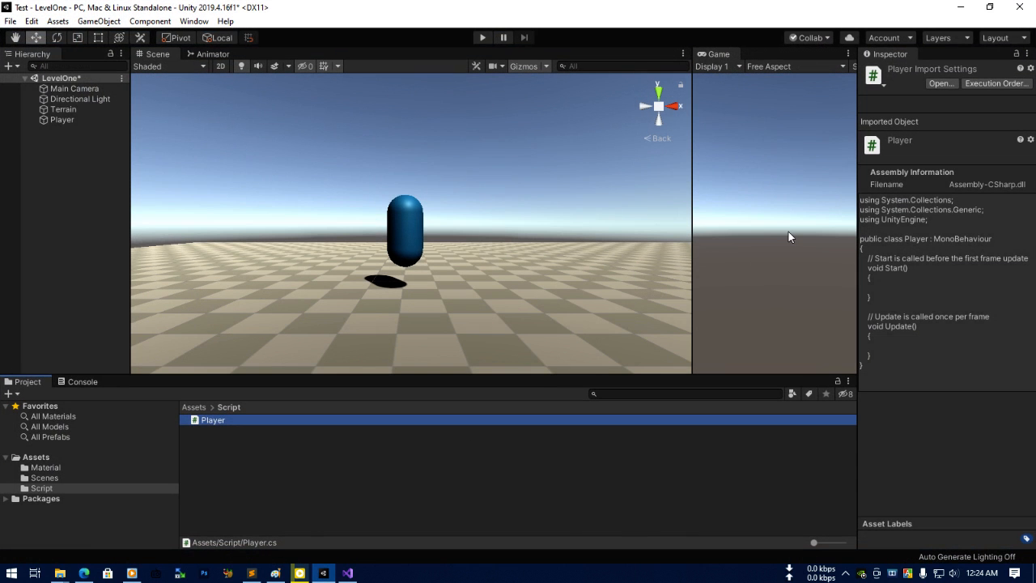
pyautogui.click(101, 119)
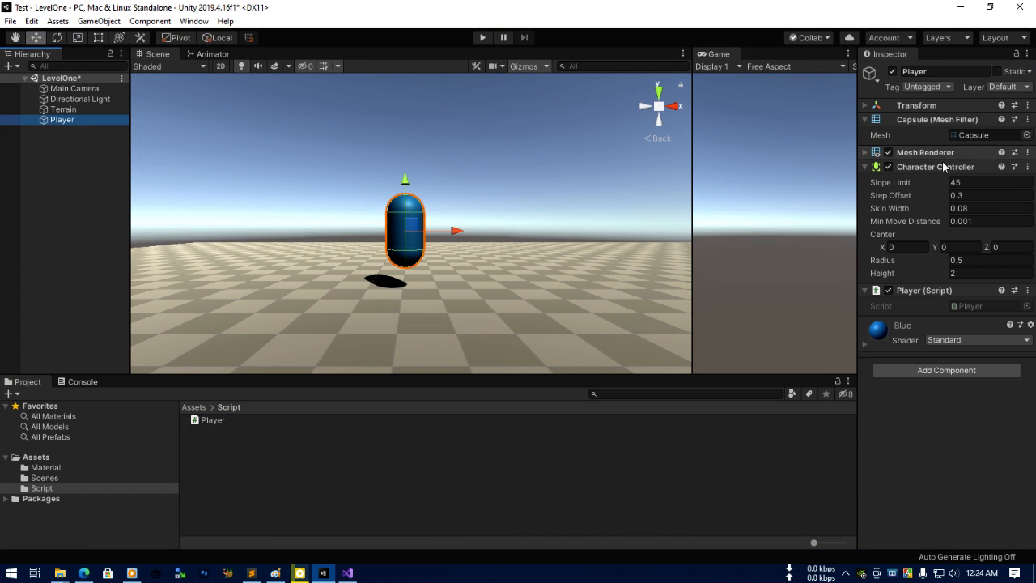
pyautogui.click(874, 105)
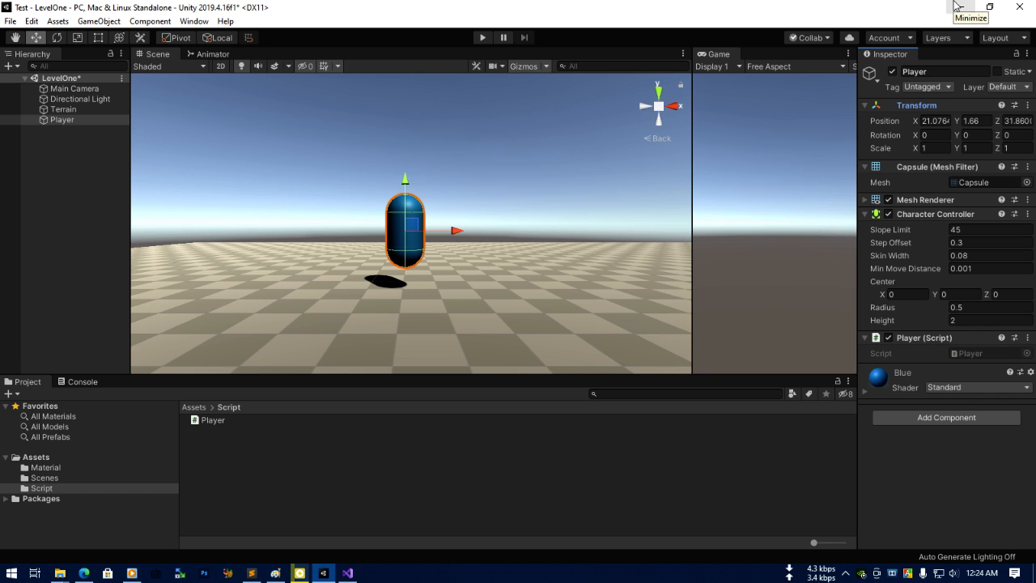
pyautogui.click(954, 4)
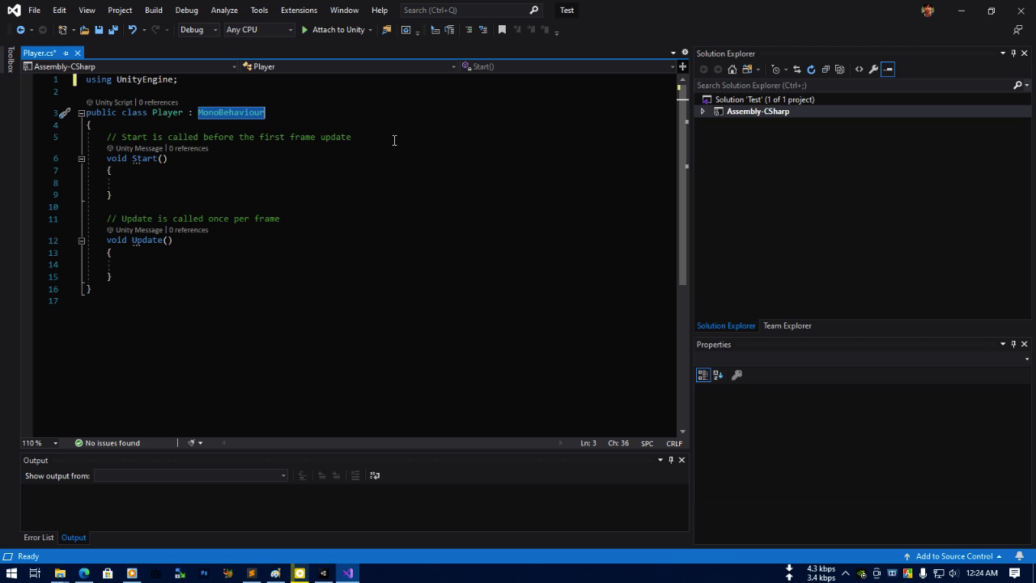
# Declare a Vector3 field named a on a new line at the start of the Player class body.
pyautogui.moveTo(394, 139); pyautogui.dragTo(240, 136)
pyautogui.click(135, 278)
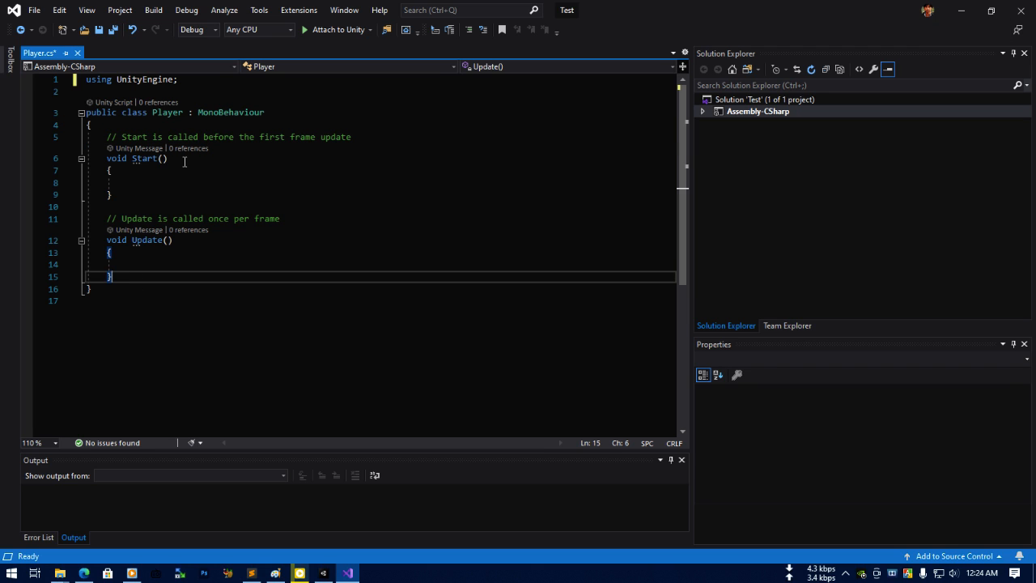
pyautogui.click(163, 132)
pyautogui.press('Return')
pyautogui.write('vec')
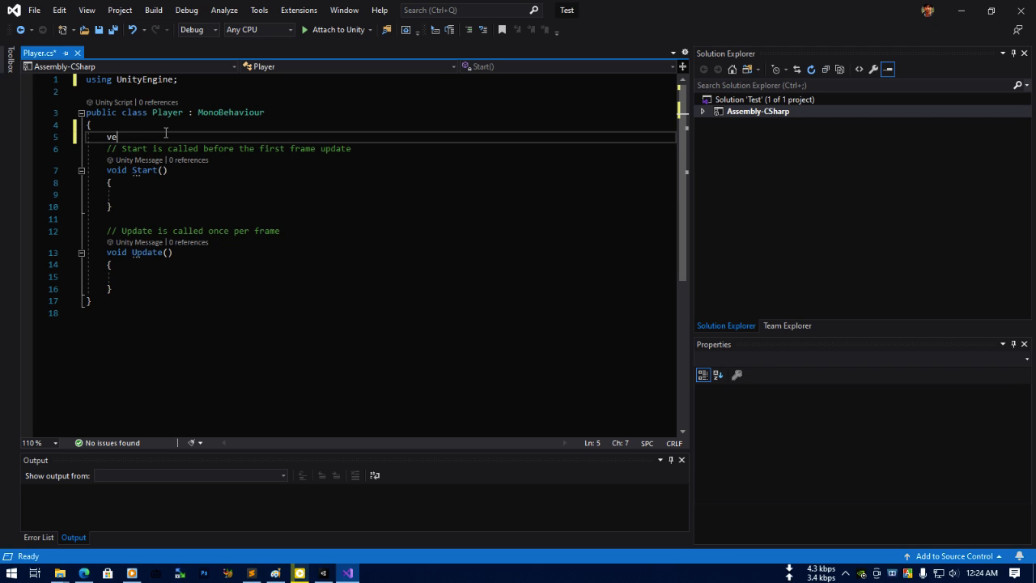
pyautogui.press('Down')
pyautogui.press('Down')
pyautogui.press('Return')
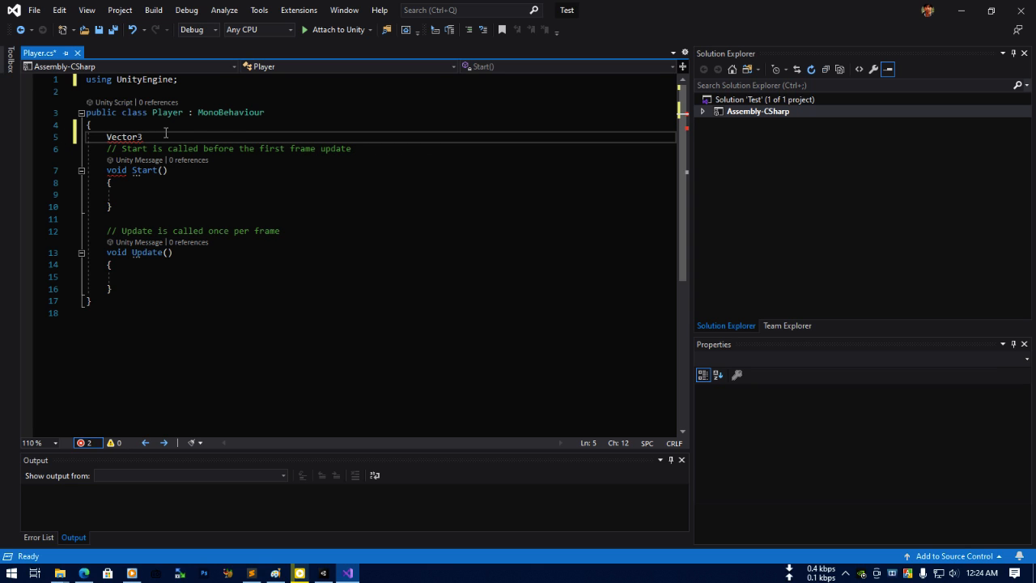
pyautogui.write('a;')
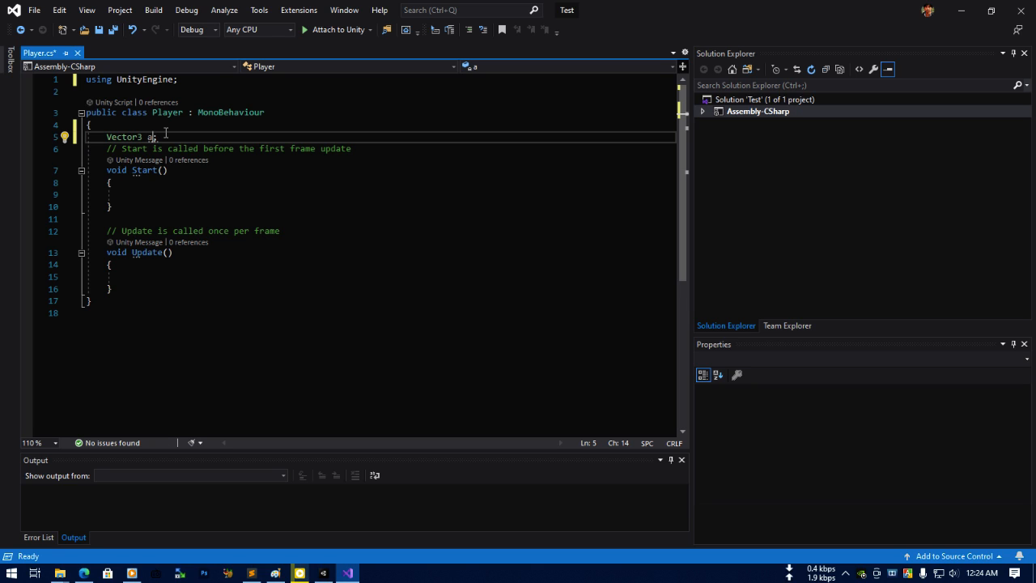
# Try to write the bracketed components x, y, z after the Vector3 declaration, and clear the autocompleted text.
pyautogui.click(165, 132)
pyautogui.write('(c')
pyautogui.press('BackSpace')
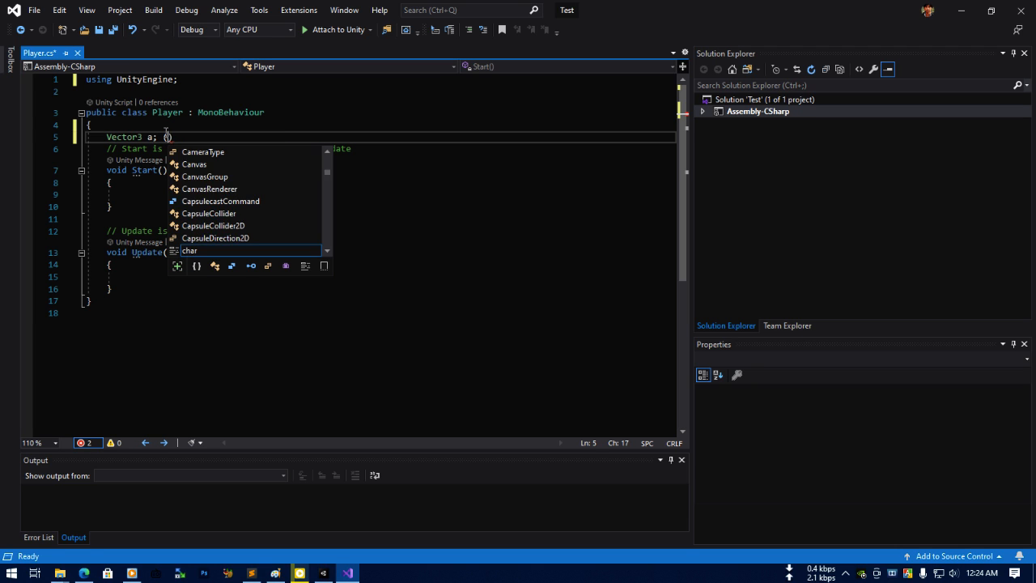
pyautogui.write('Matrix4x4, YieldInstruction, z')
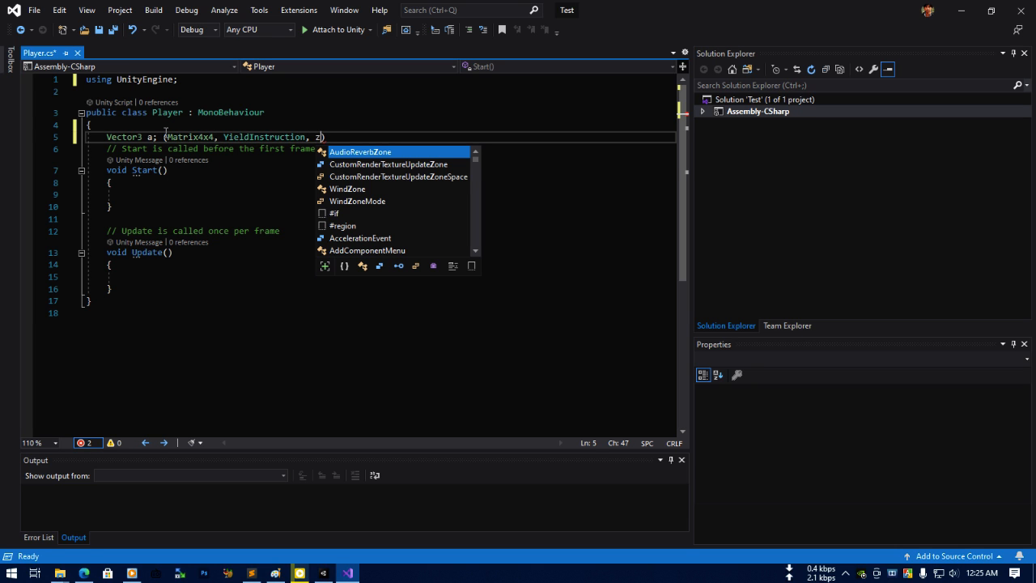
pyautogui.press('BackSpace')
pyautogui.press('BackSpace')
pyautogui.press('BackSpace')
pyautogui.press('BackSpace')
pyautogui.press('BackSpace')
pyautogui.press('BackSpace')
pyautogui.press('BackSpace')
pyautogui.press('BackSpace')
pyautogui.press('BackSpace')
pyautogui.press('BackSpace')
pyautogui.press('BackSpace')
pyautogui.press('BackSpace')
pyautogui.press('BackSpace')
pyautogui.press('BackSpace')
pyautogui.press('BackSpace')
pyautogui.press('BackSpace')
pyautogui.press('BackSpace')
pyautogui.press('BackSpace')
pyautogui.press('BackSpace')
pyautogui.press('BackSpace')
pyautogui.press('BackSpace')
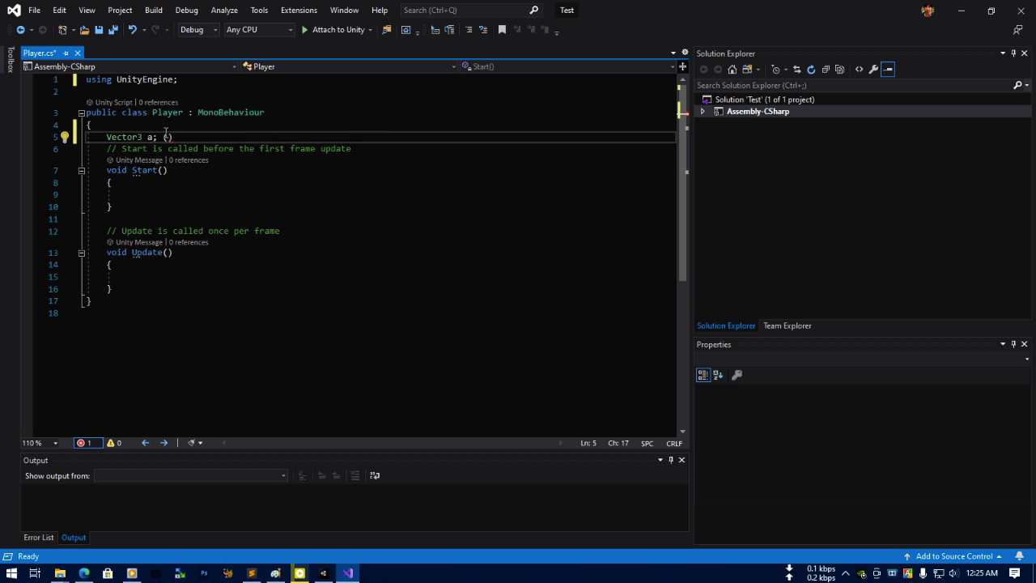
pyautogui.write('Matrix4x4,')
pyautogui.press('BackSpace')
pyautogui.press('BackSpace')
pyautogui.press('BackSpace')
pyautogui.press('BackSpace')
pyautogui.press('BackSpace')
pyautogui.press('BackSpace')
pyautogui.press('BackSpace')
pyautogui.press('BackSpace')
pyautogui.write('Matrix4x4,')
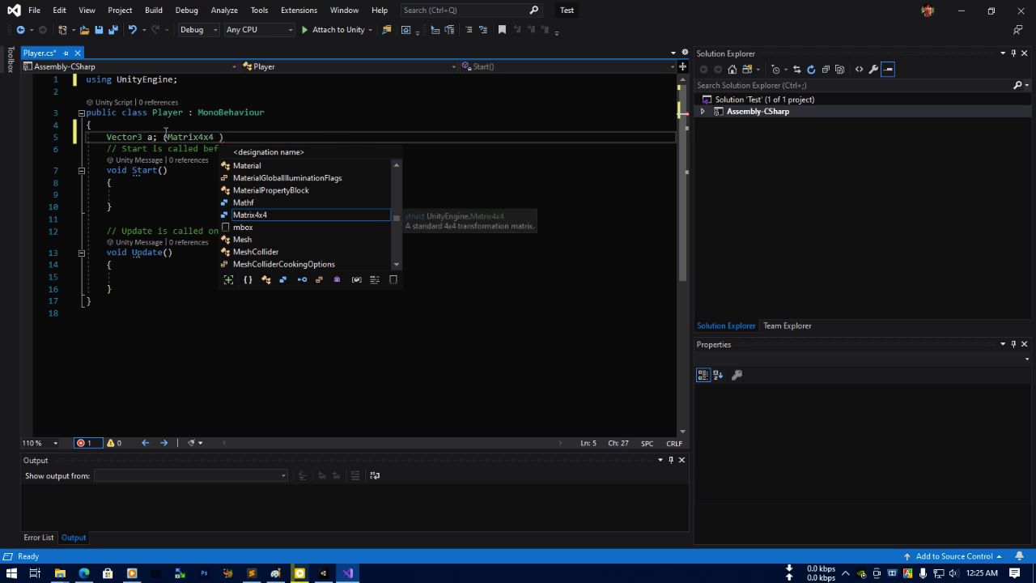
pyautogui.press('BackSpace')
pyautogui.press('BackSpace')
pyautogui.press('BackSpace')
pyautogui.press('BackSpace')
pyautogui.press('BackSpace')
pyautogui.press('BackSpace')
pyautogui.press('BackSpace')
pyautogui.press('BackSpace')
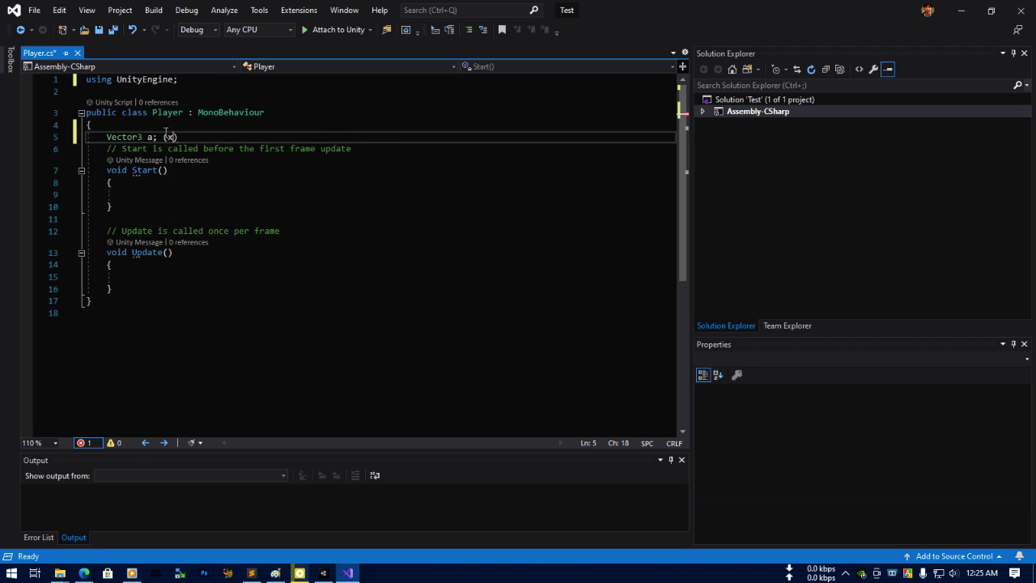
pyautogui.write('atrix4x4,')
pyautogui.press('BackSpace')
pyautogui.press('BackSpace')
pyautogui.press('BackSpace')
pyautogui.press('BackSpace')
pyautogui.press('BackSpace')
pyautogui.press('BackSpace')
pyautogui.press('BackSpace')
pyautogui.press('BackSpace')
pyautogui.press('BackSpace')
pyautogui.press('BackSpace')
pyautogui.press('BackSpace')
pyautogui.write('Matrix4x4')
pyautogui.press('Insert')
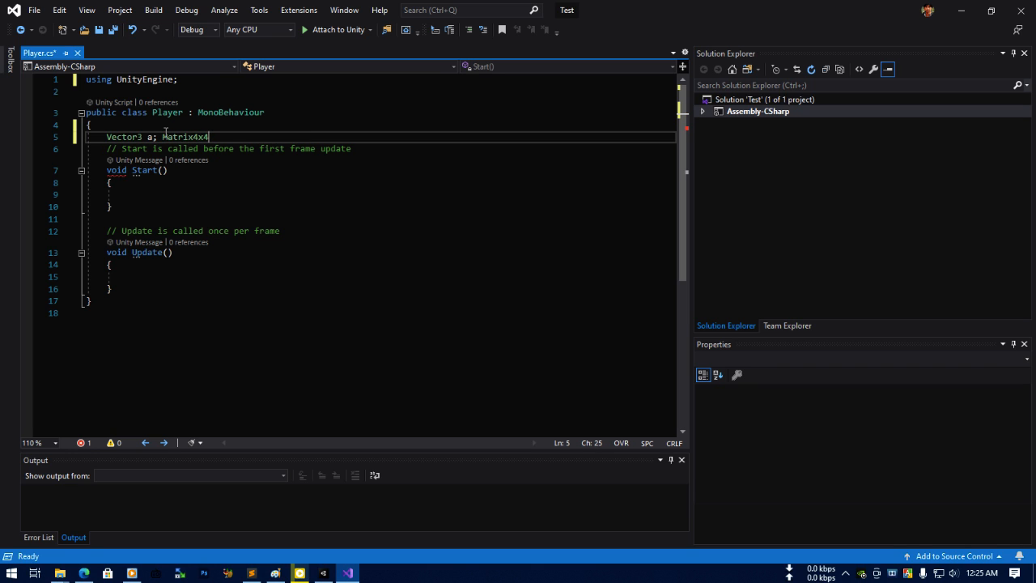
pyautogui.press('BackSpace')
pyautogui.press('BackSpace')
pyautogui.press('BackSpace')
pyautogui.press('BackSpace')
pyautogui.press('BackSpace')
pyautogui.press('BackSpace')
pyautogui.press('BackSpace')
pyautogui.press('Up')
pyautogui.press('Down')
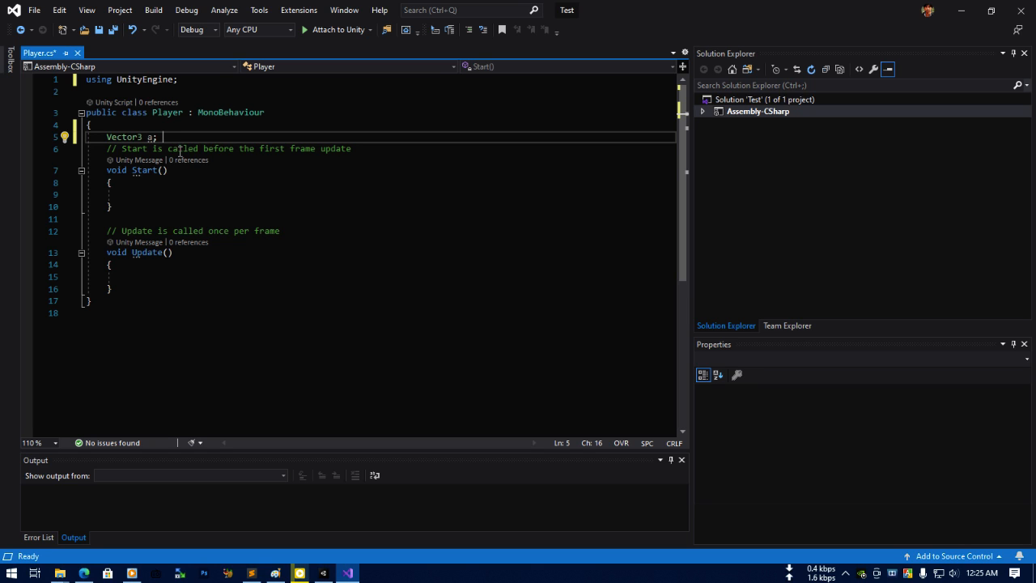
# Write the type name Vector2 after the Vector3 declaration and erase it again.
pyautogui.write('Vector2')
pyautogui.press('Up')
pyautogui.press('Up')
pyautogui.press('Return')
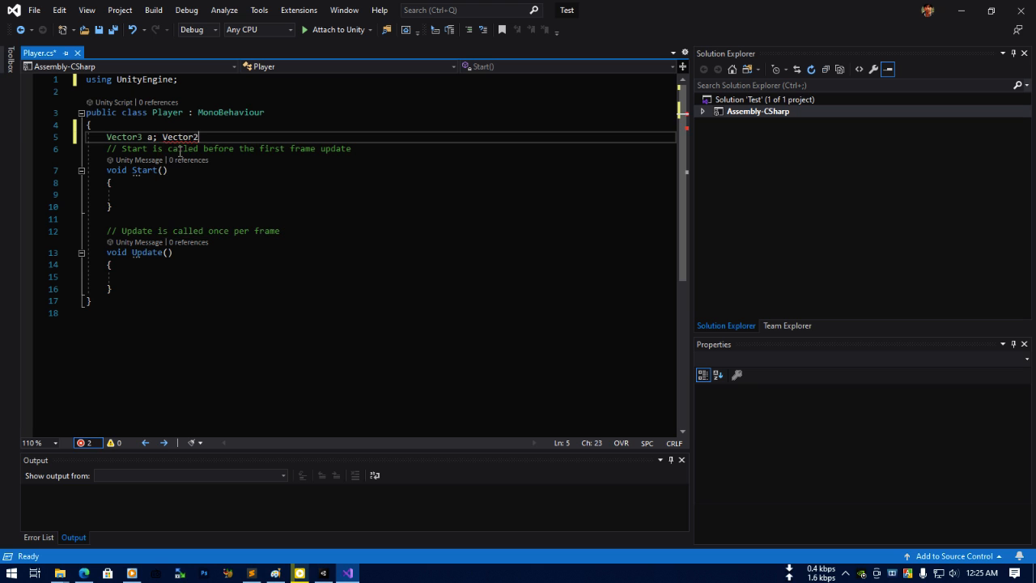
pyautogui.press('BackSpace')
pyautogui.press('BackSpace')
pyautogui.press('BackSpace')
pyautogui.press('BackSpace')
pyautogui.press('BackSpace')
pyautogui.press('BackSpace')
pyautogui.press('BackSpace')
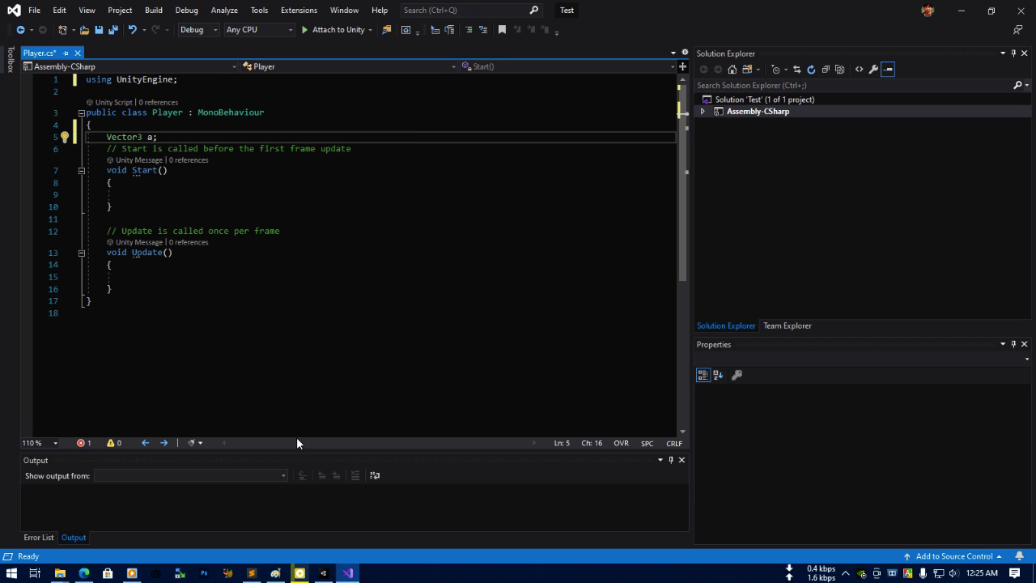
# Switch to Unity and examine the Player and its axes from the Top view, then restore the Back view.
pyautogui.click(323, 572)
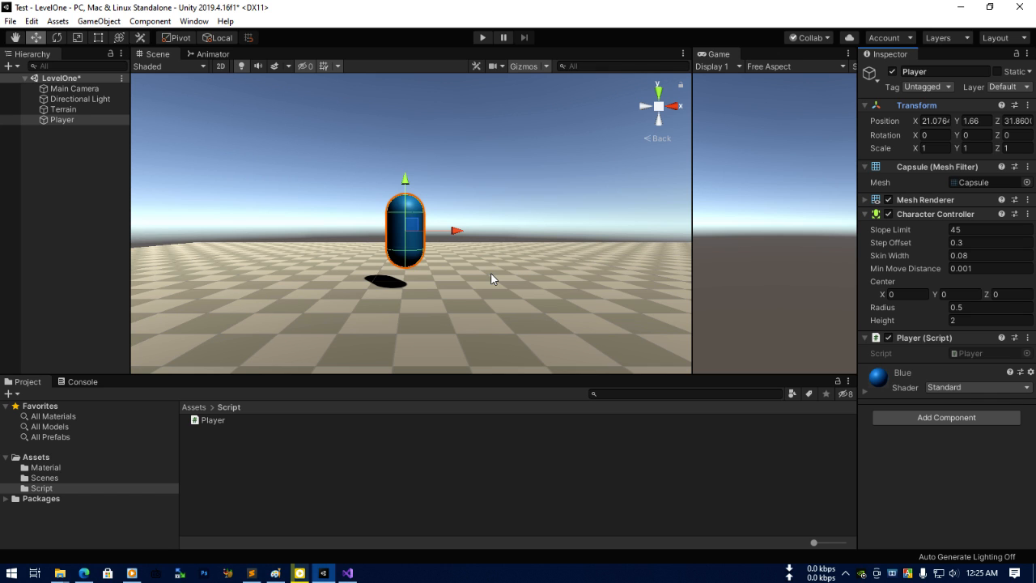
pyautogui.click(658, 92)
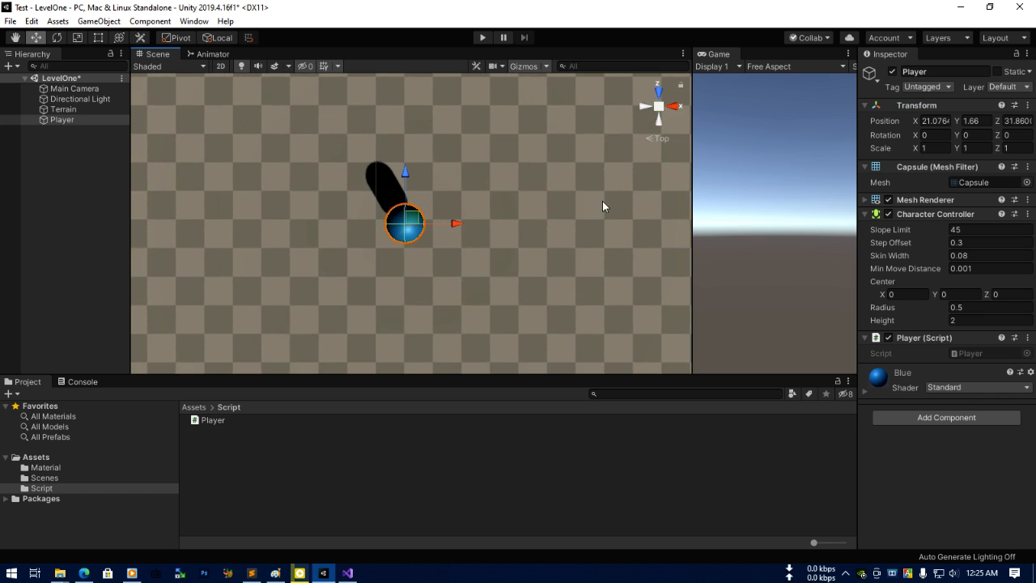
pyautogui.moveTo(602, 201); pyautogui.dragTo(571, 241, button='middle')
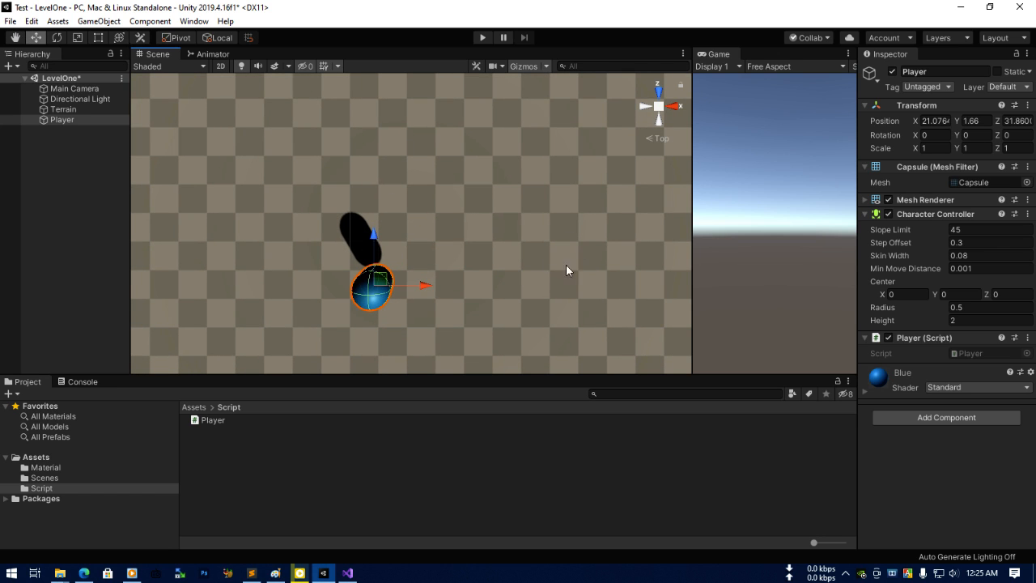
pyautogui.moveTo(474, 283); pyautogui.dragTo(530, 233, button='middle')
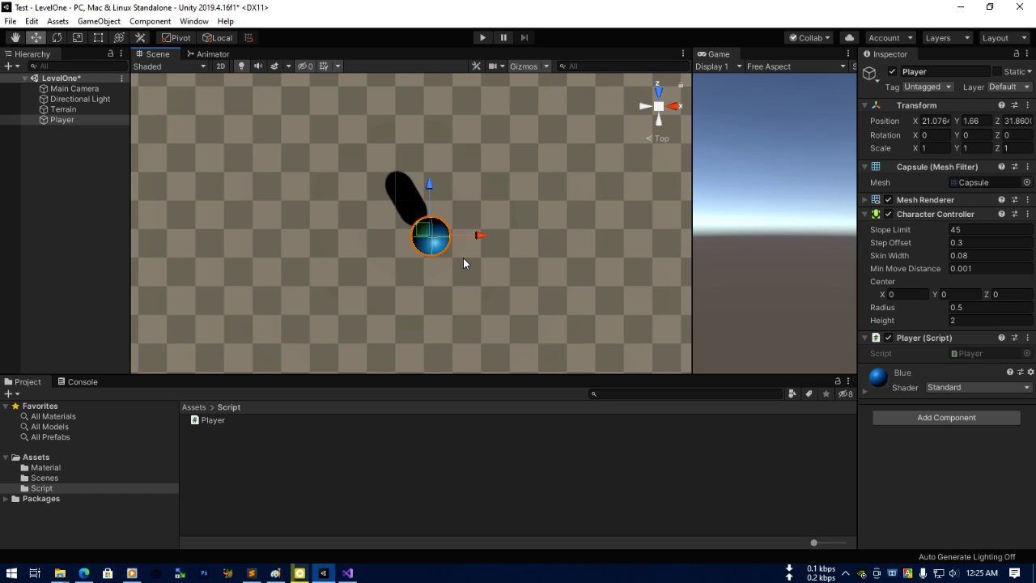
pyautogui.moveTo(504, 229); pyautogui.dragTo(483, 240, button='middle')
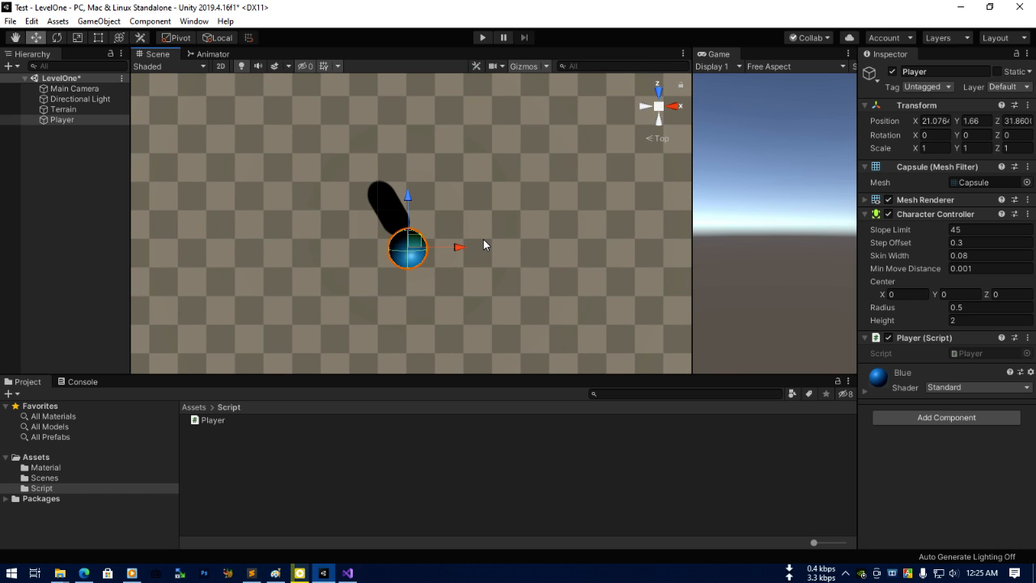
pyautogui.click(657, 128)
# Return to the Player script in Visual Studio and replace the Vector3 declaration with Transform tgg;.
pyautogui.hotkey('alt', 'Tab')
pyautogui.moveTo(162, 136); pyautogui.dragTo(106, 138)
pyautogui.write('Tr')
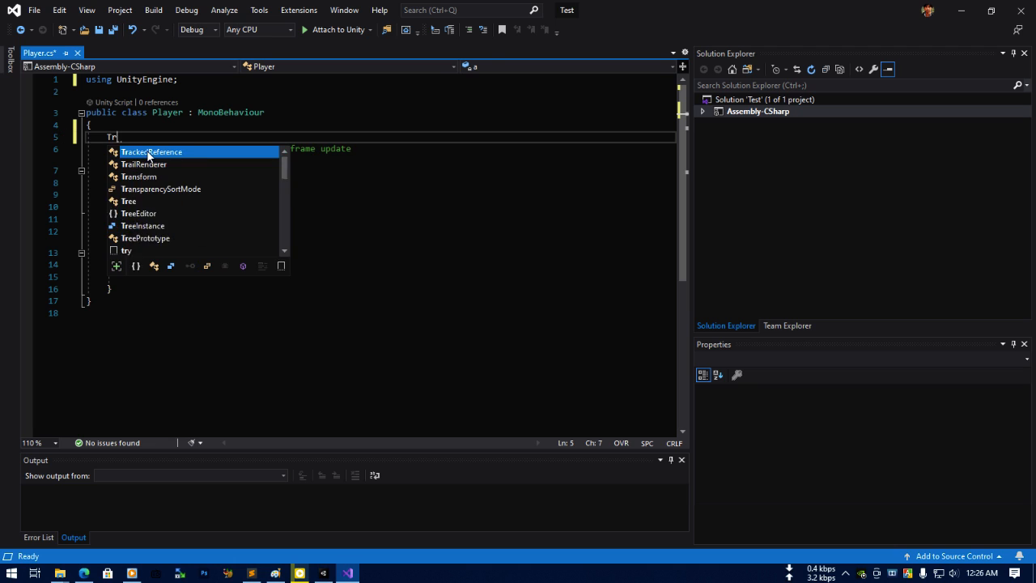
pyautogui.write('a')
pyautogui.press('Down')
pyautogui.press('Down')
pyautogui.press('Tab')
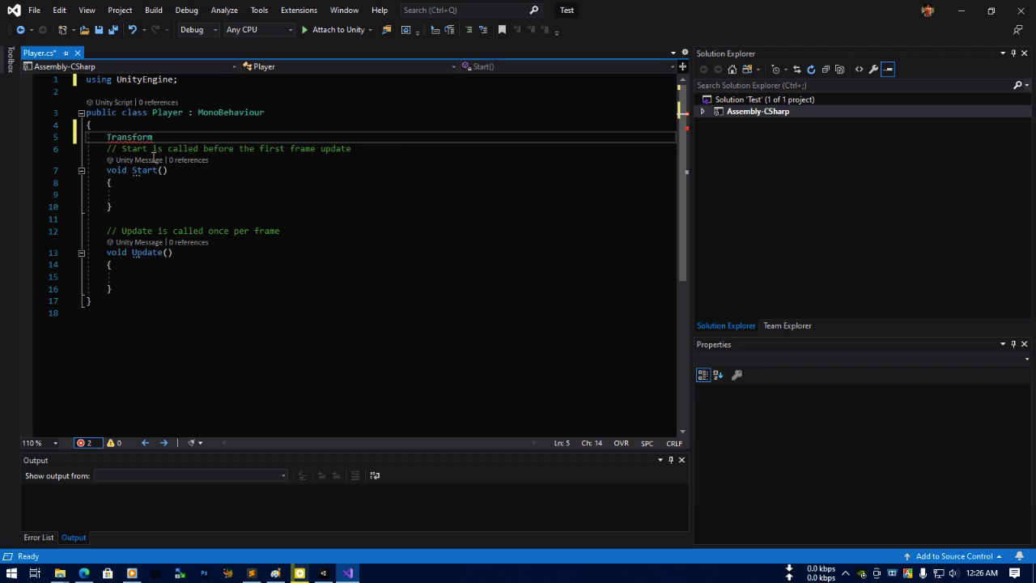
pyautogui.write('tgg;')
# Switch to Unity and select the Player object to examine its Transform position, rotation and scale.
pyautogui.click(323, 573)
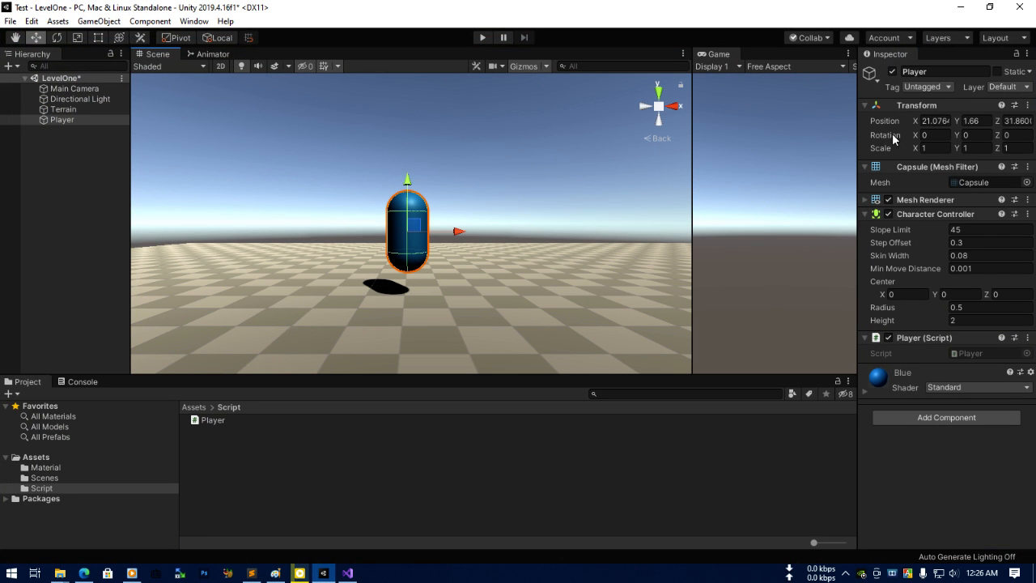
pyautogui.click(80, 134)
pyautogui.click(64, 121)
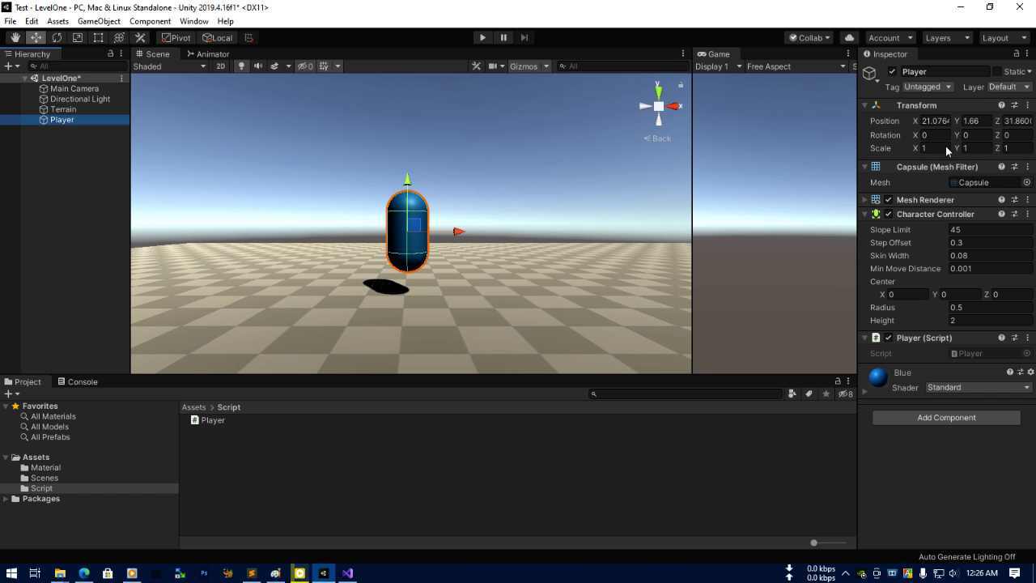
# Return to the Player script in Visual Studio and delete the Transform tgg; declaration.
pyautogui.click(962, 6)
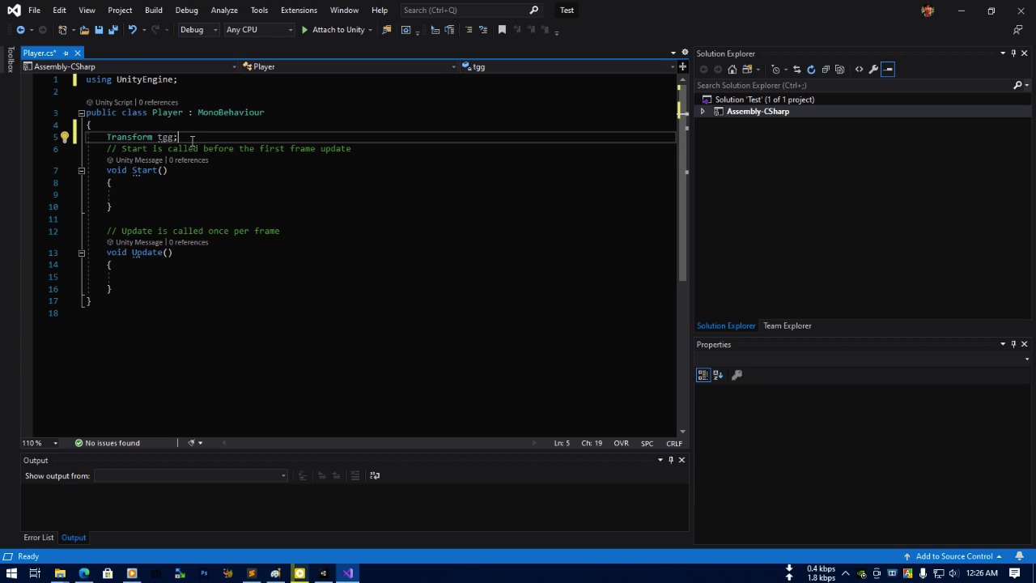
pyautogui.moveTo(179, 137); pyautogui.dragTo(106, 139)
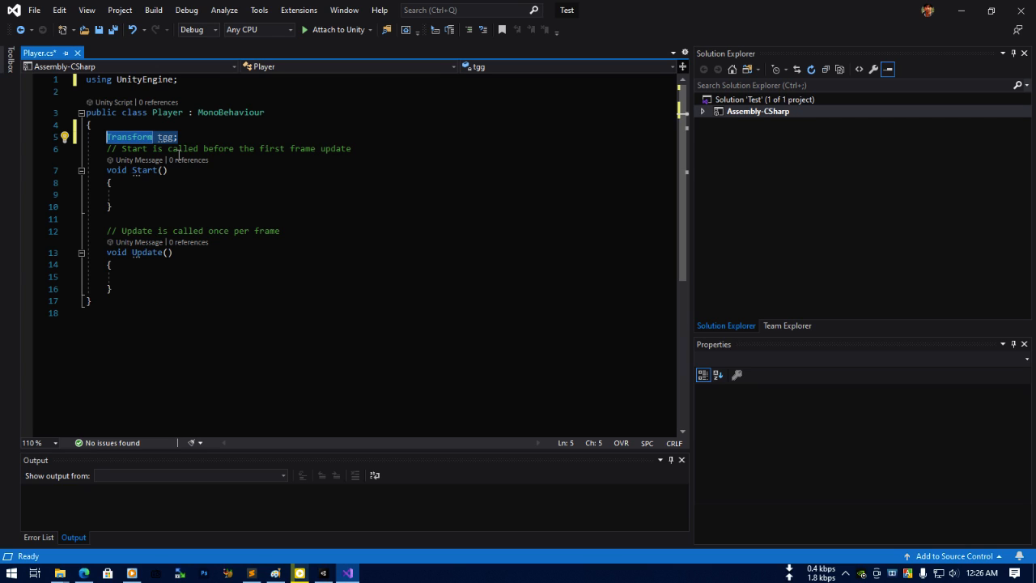
pyautogui.press('BackSpace')
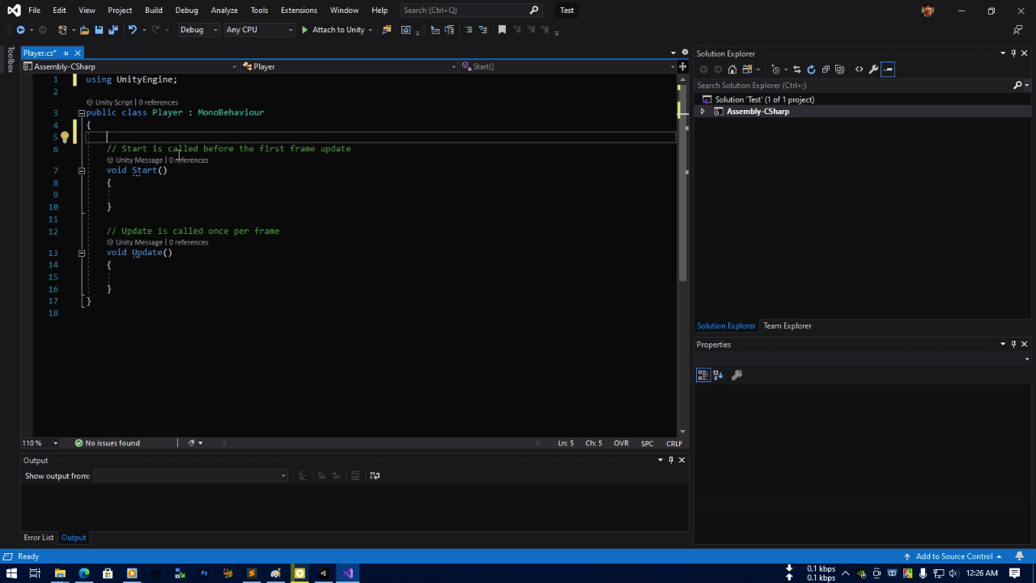
# Highlight the Start and Update methods, view the description of Start, and switch to Unity.
pyautogui.moveTo(112, 207); pyautogui.dragTo(86, 170)
pyautogui.moveTo(129, 289); pyautogui.dragTo(86, 252)
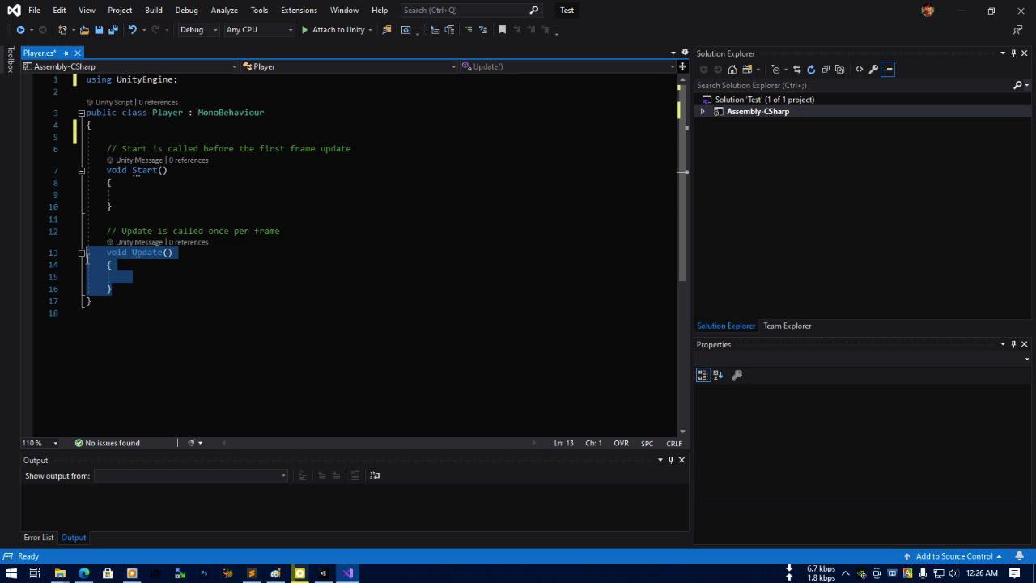
pyautogui.click(154, 171)
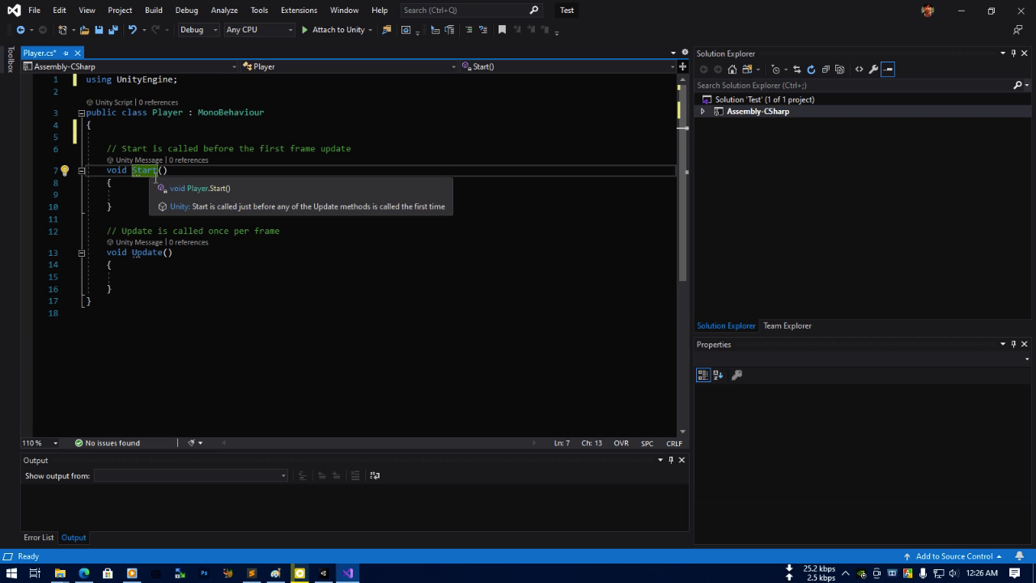
pyautogui.click(323, 573)
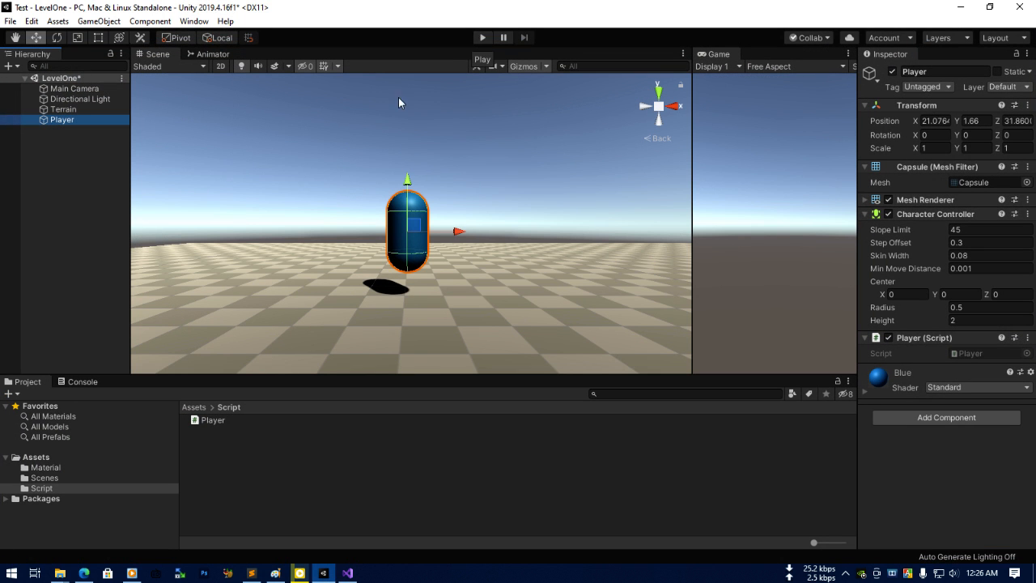
# Deactivate the Player object in the LevelOne scene, reactivate it, and reselect it.
pyautogui.click(93, 175)
pyautogui.click(68, 124)
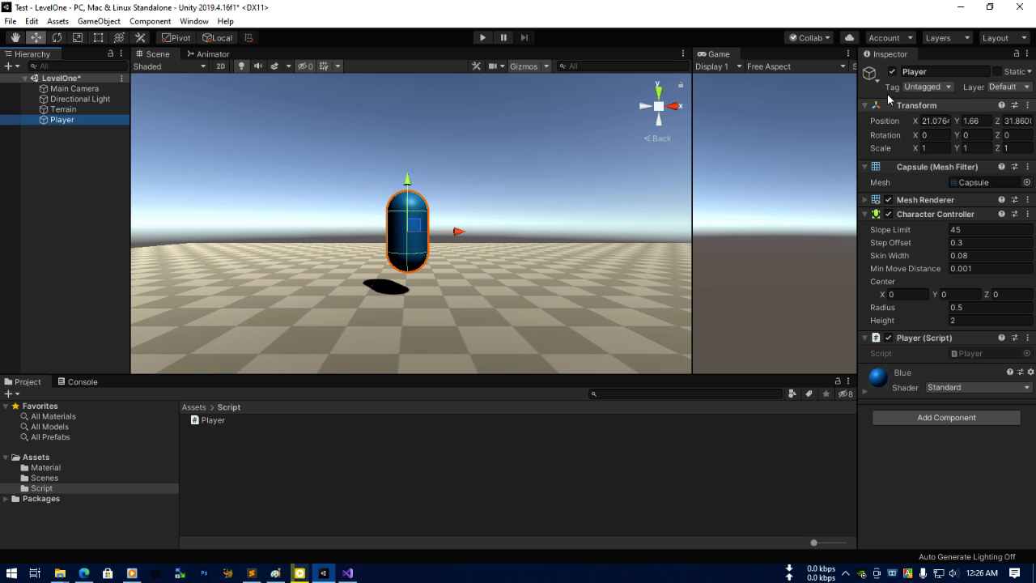
pyautogui.click(891, 72)
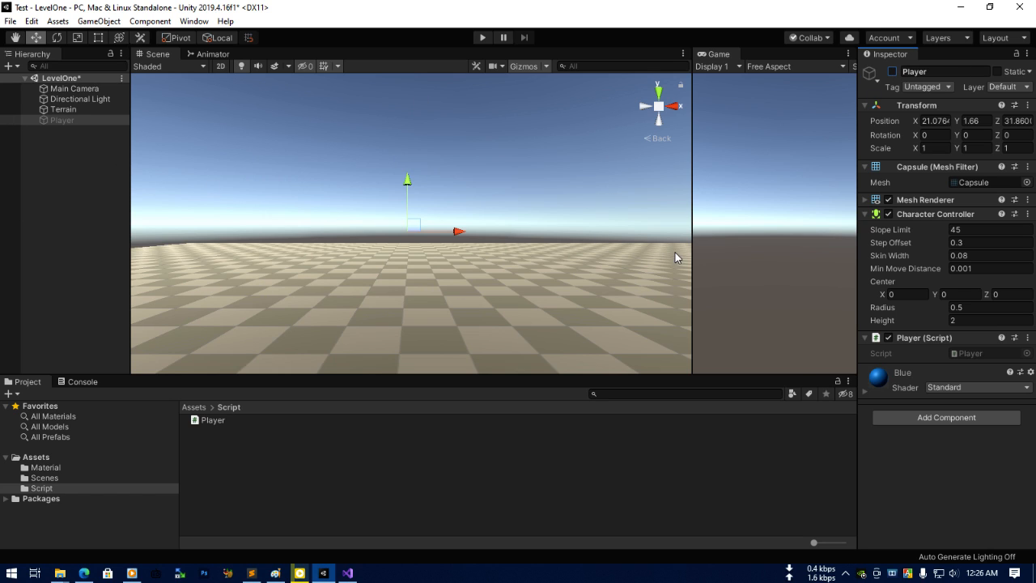
pyautogui.click(892, 72)
pyautogui.click(84, 202)
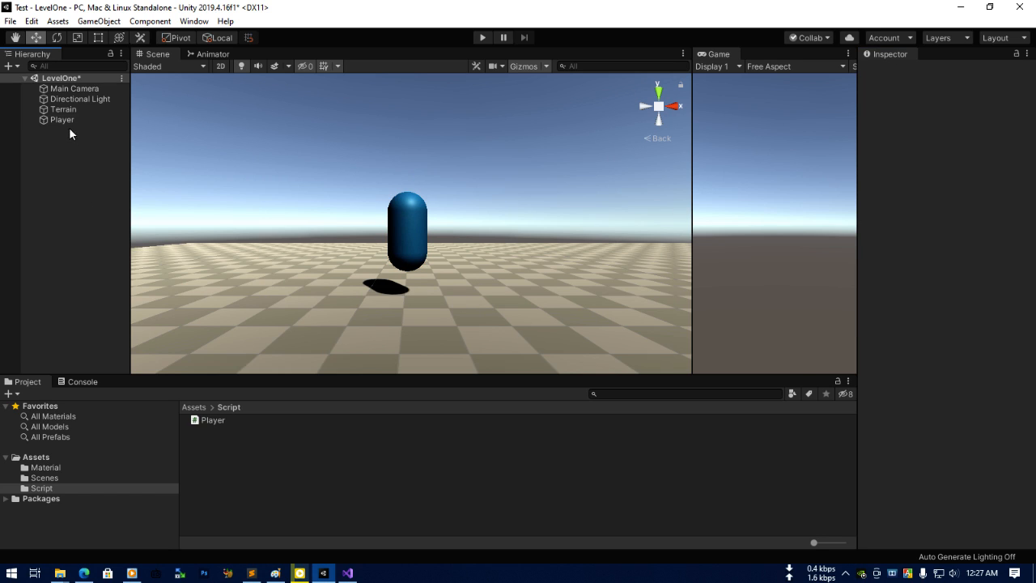
pyautogui.click(73, 120)
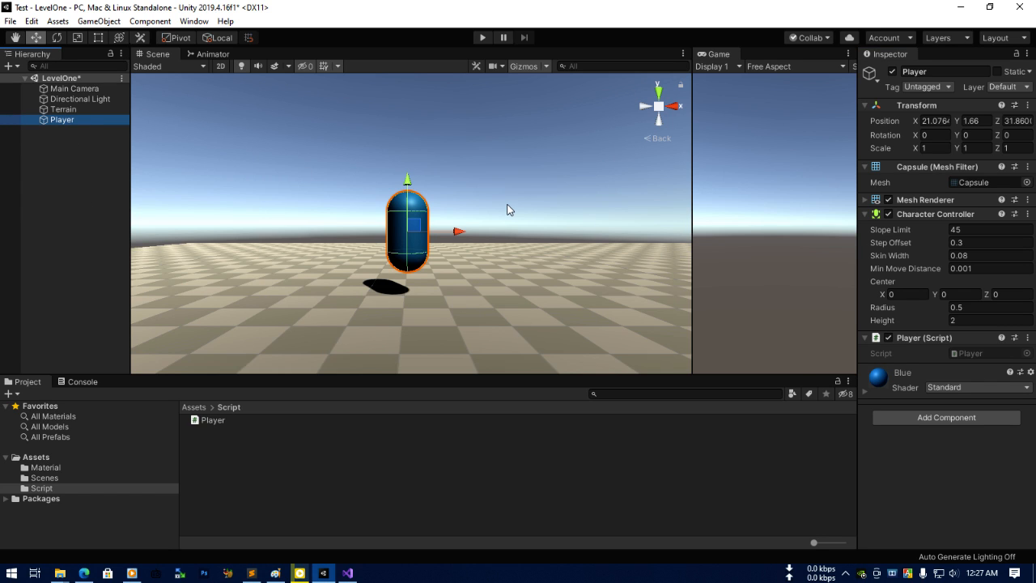
pyautogui.click(59, 119)
# Switch to the Player script in Visual Studio and examine the Start and Update methods, checking back briefly in Unity.
pyautogui.click(347, 573)
pyautogui.click(169, 200)
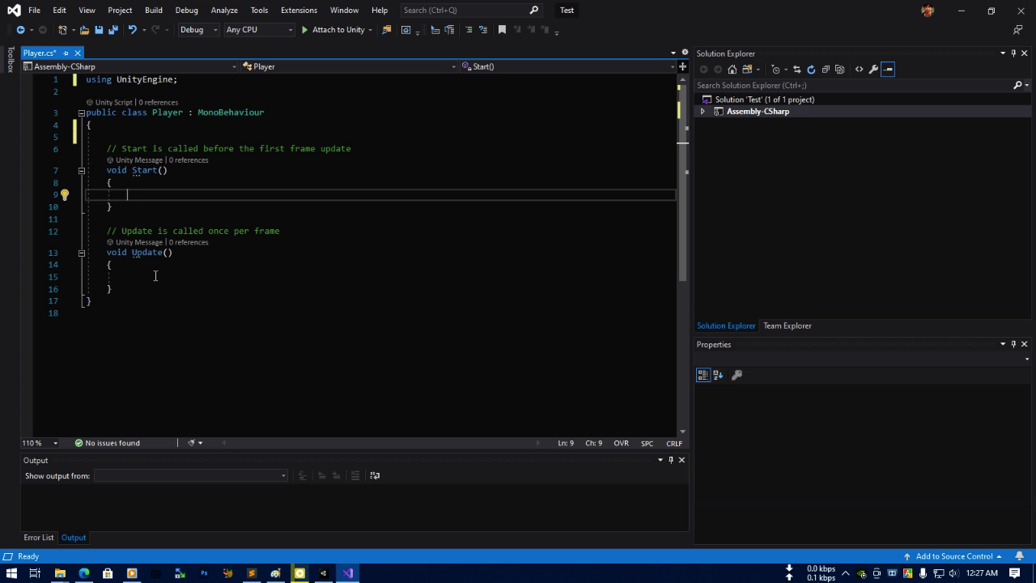
pyautogui.click(323, 573)
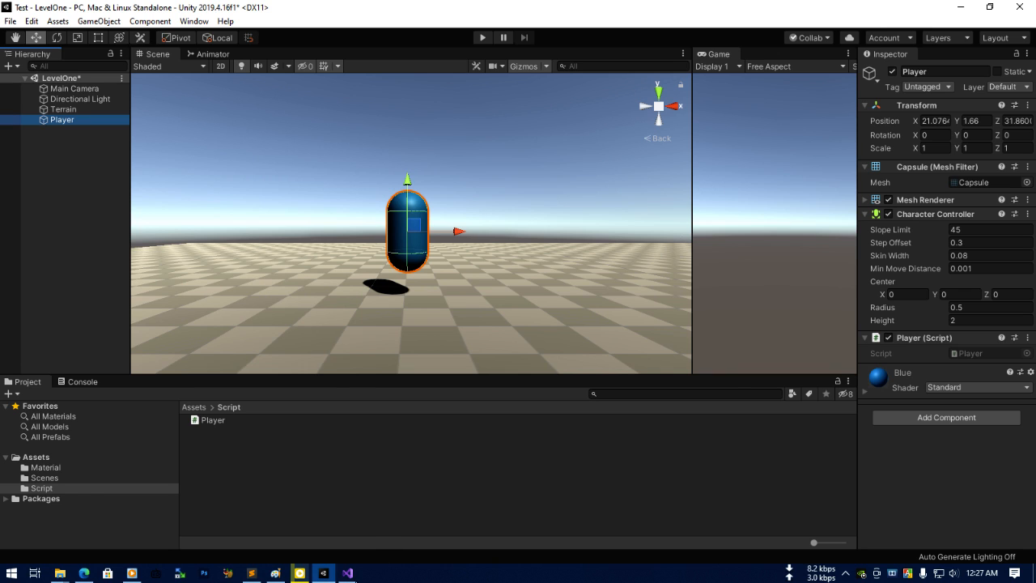
pyautogui.click(347, 573)
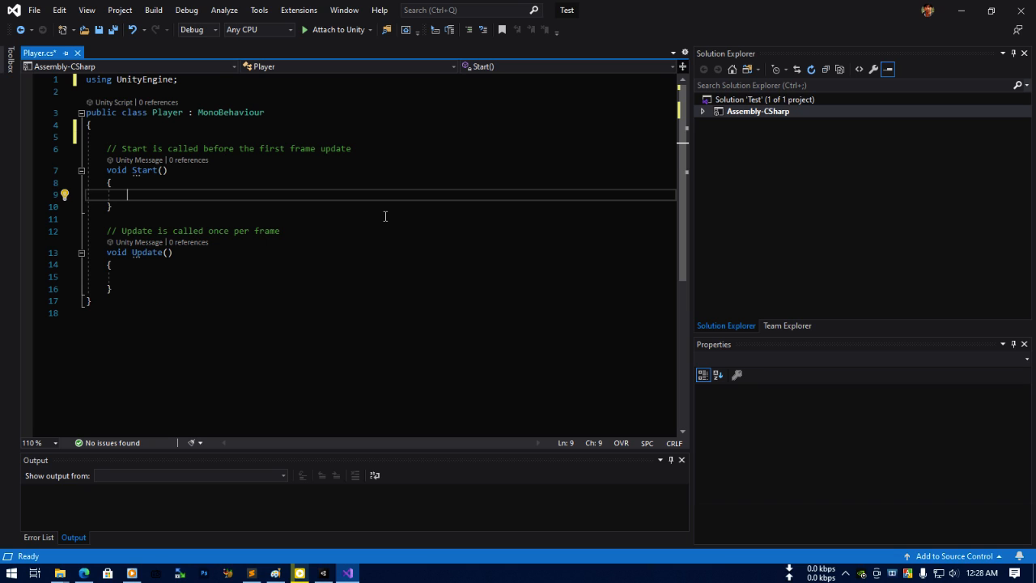
pyautogui.click(147, 278)
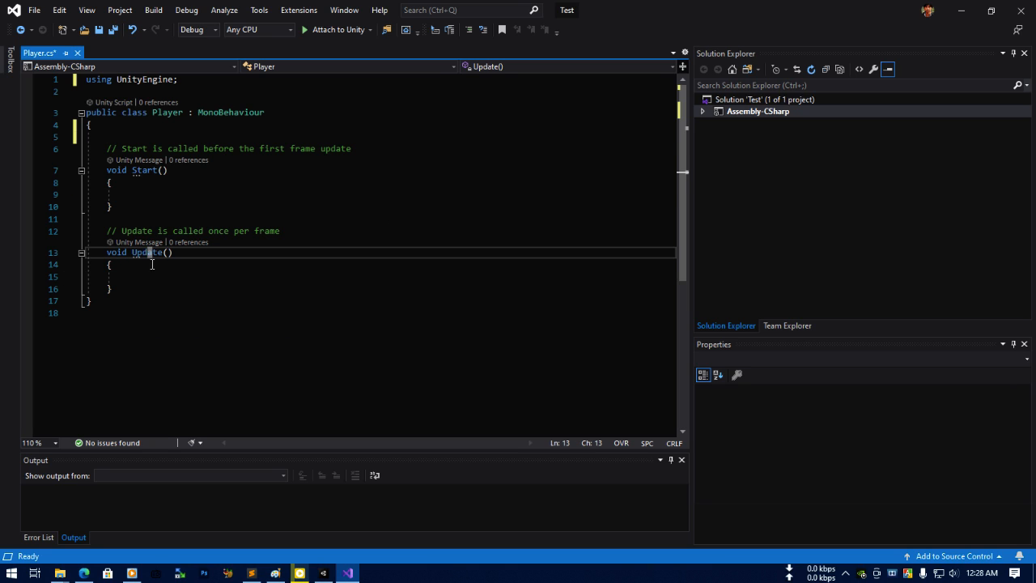
pyautogui.doubleClick(146, 254)
pyautogui.click(197, 280)
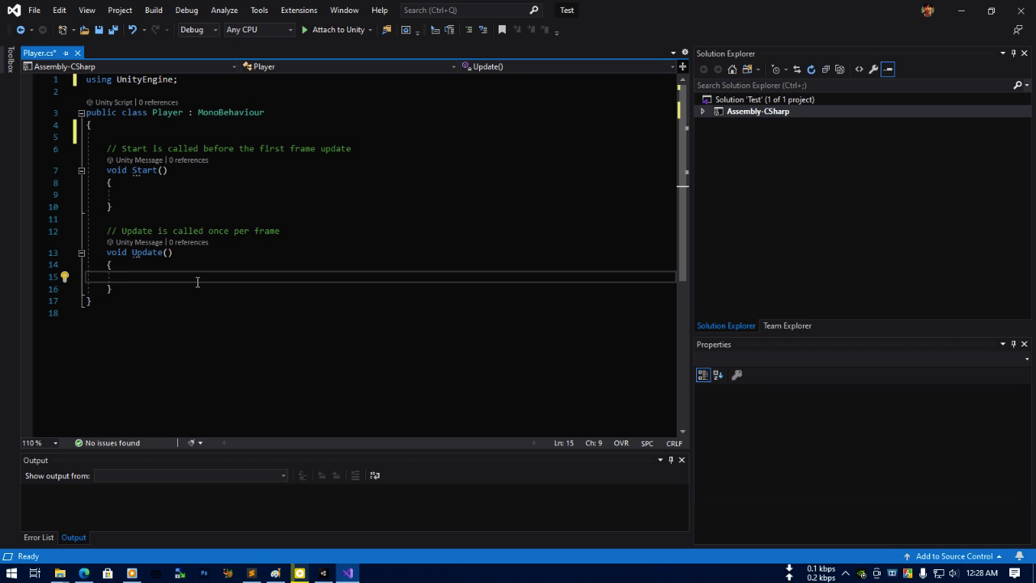
pyautogui.click(169, 189)
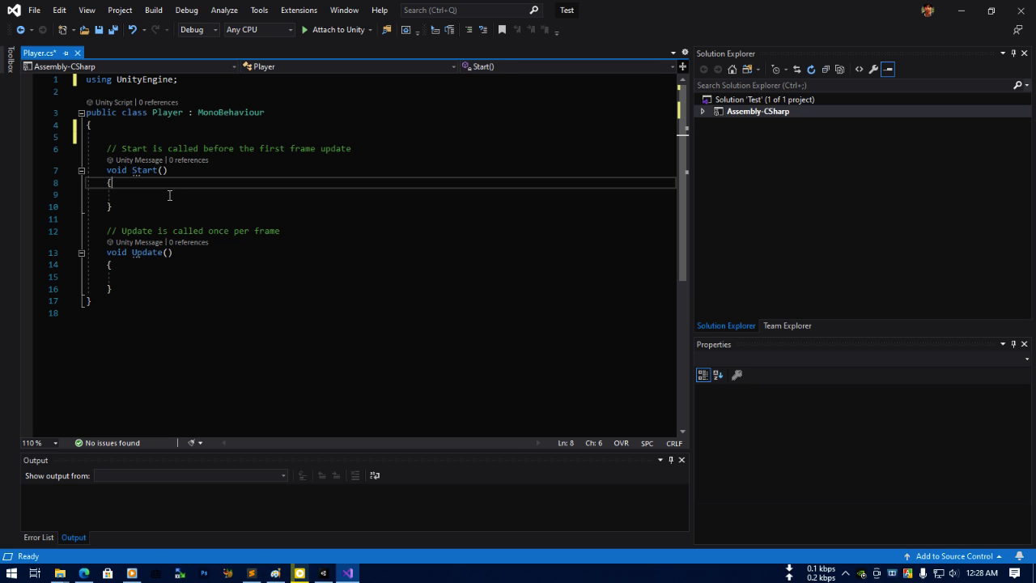
pyautogui.click(165, 283)
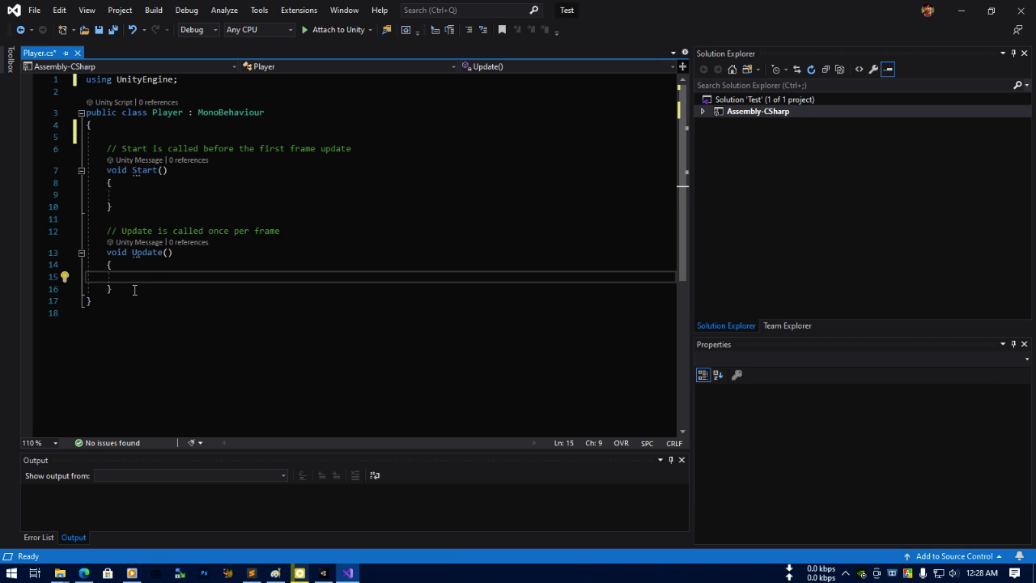
pyautogui.click(128, 290)
pyautogui.click(131, 172)
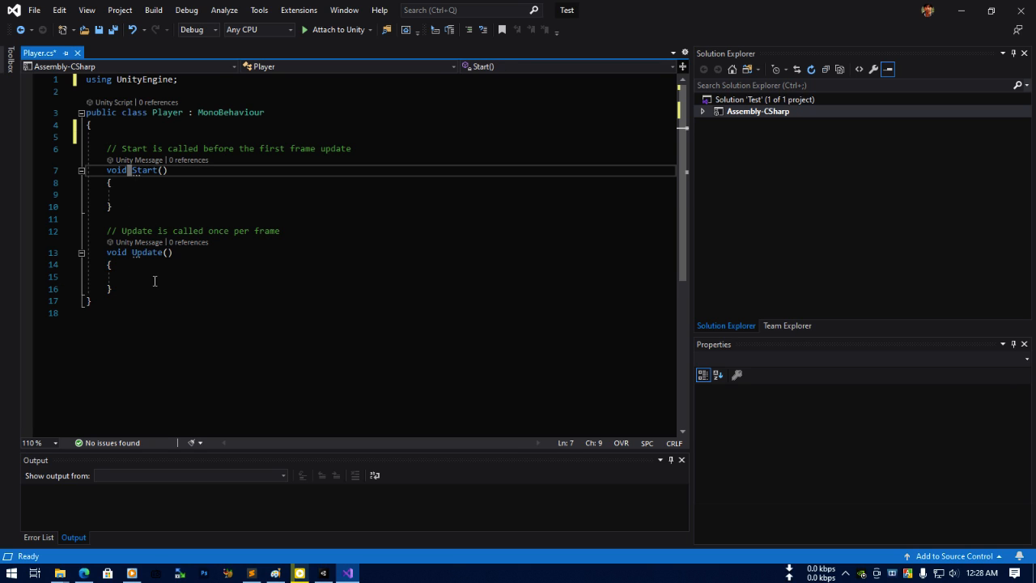
pyautogui.click(136, 269)
pyautogui.click(138, 280)
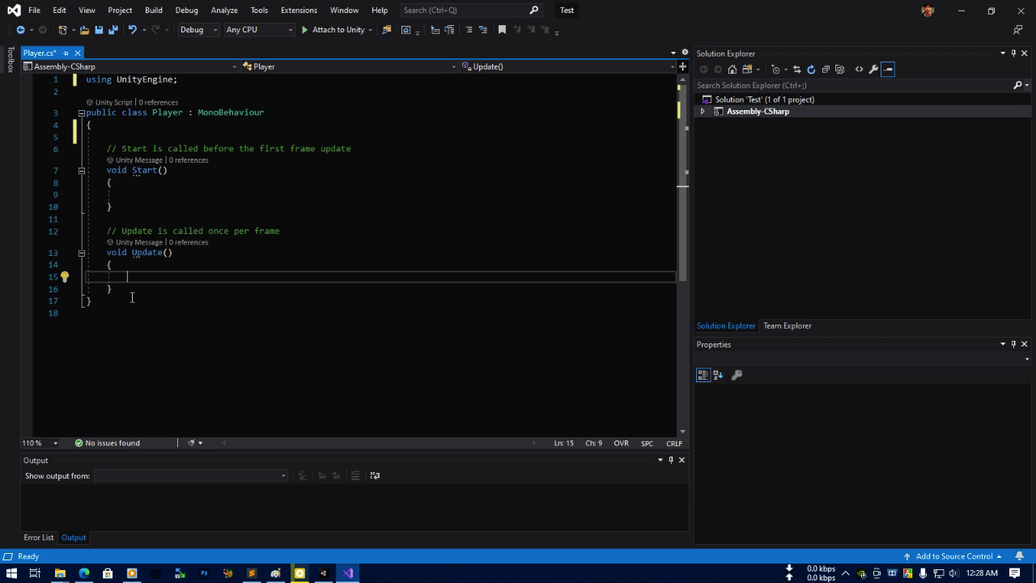
# Delete the Start and Update methods with their comments, leaving an indented empty line in the Player class.
pyautogui.moveTo(132, 292); pyautogui.dragTo(38, 138)
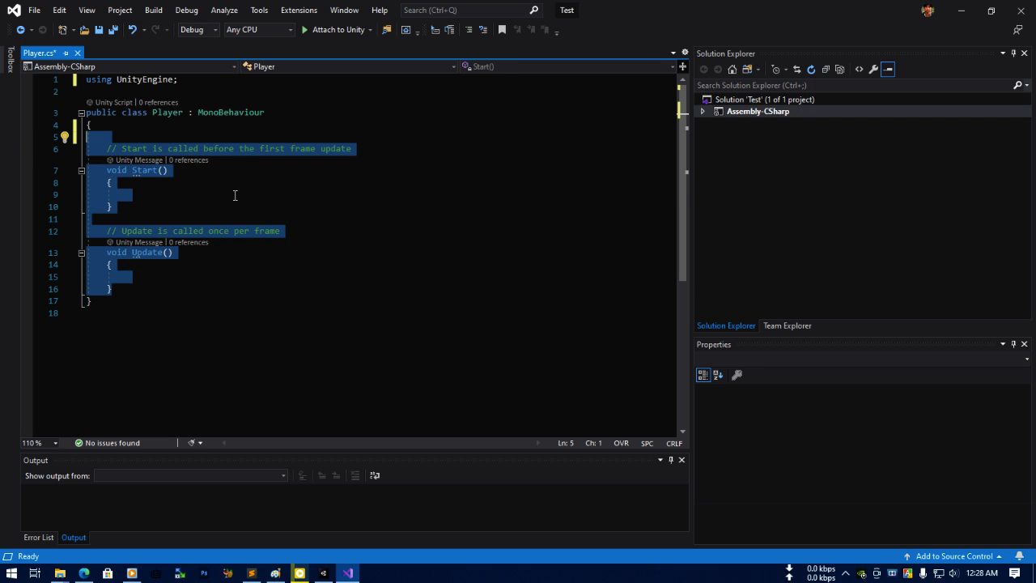
pyautogui.press('Delete')
pyautogui.press('Tab')
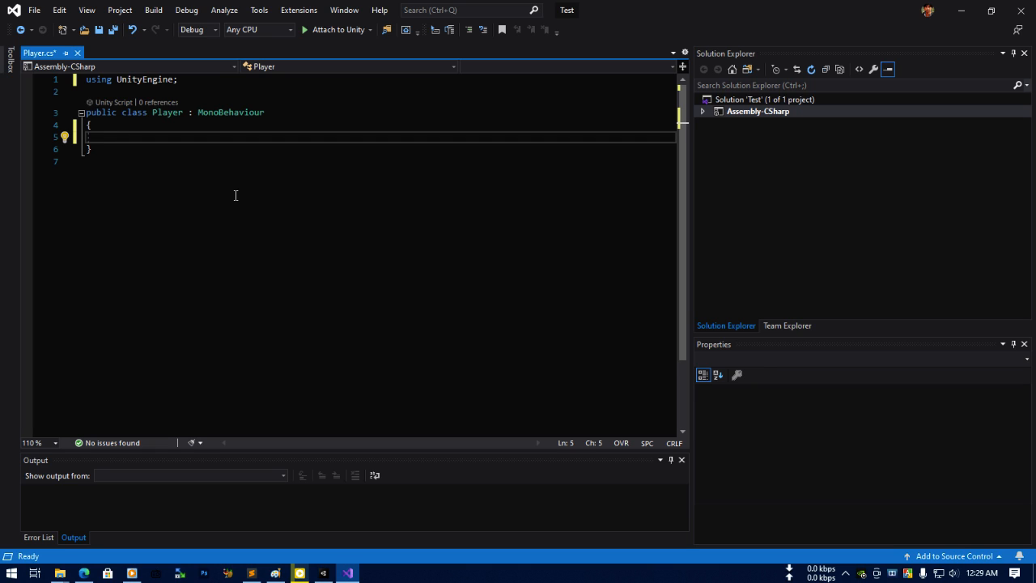
# Declare the variable public float speed = 5; inside the Player class.
pyautogui.write('pub')
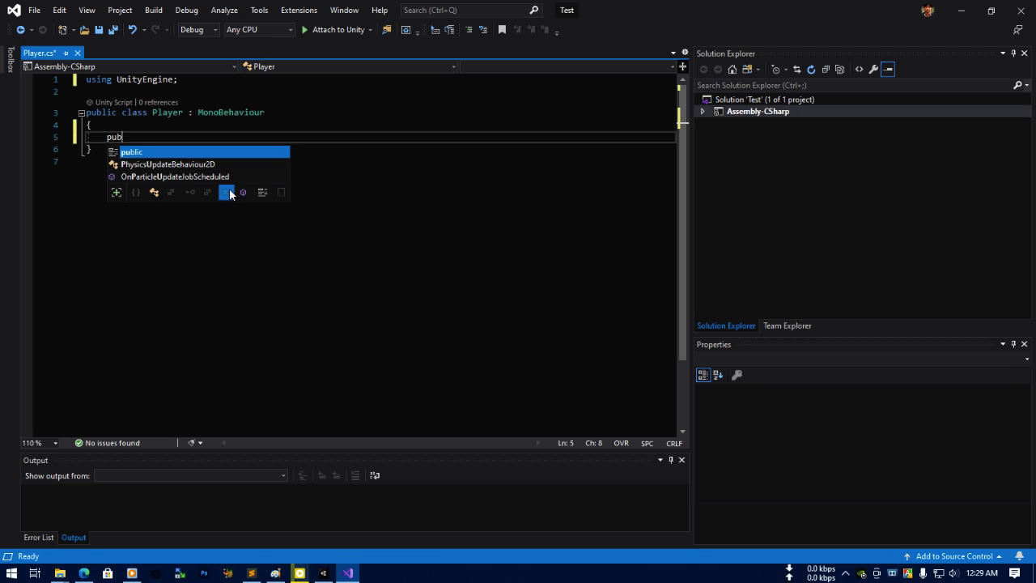
pyautogui.write('lic float')
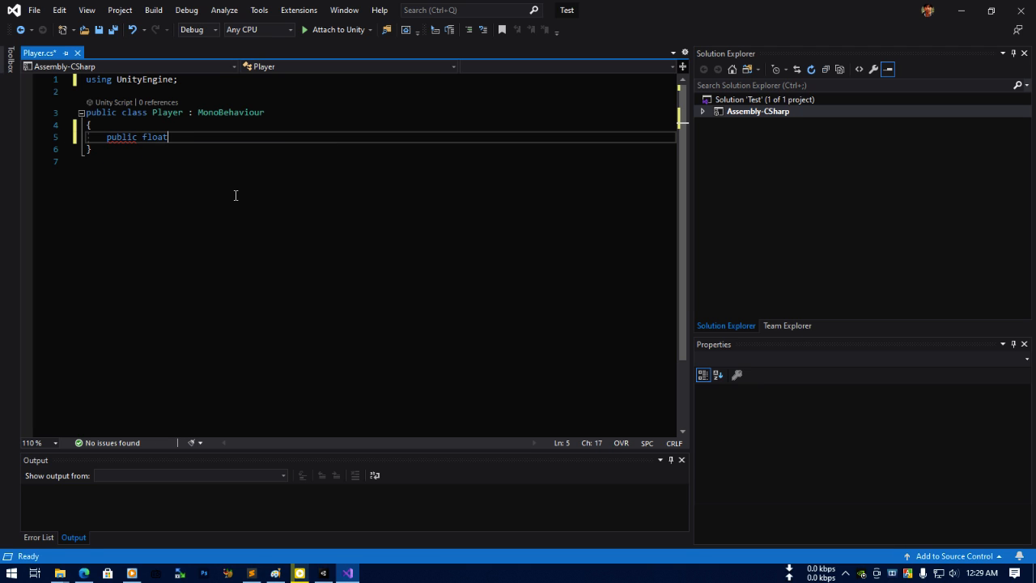
pyautogui.write(' spee')
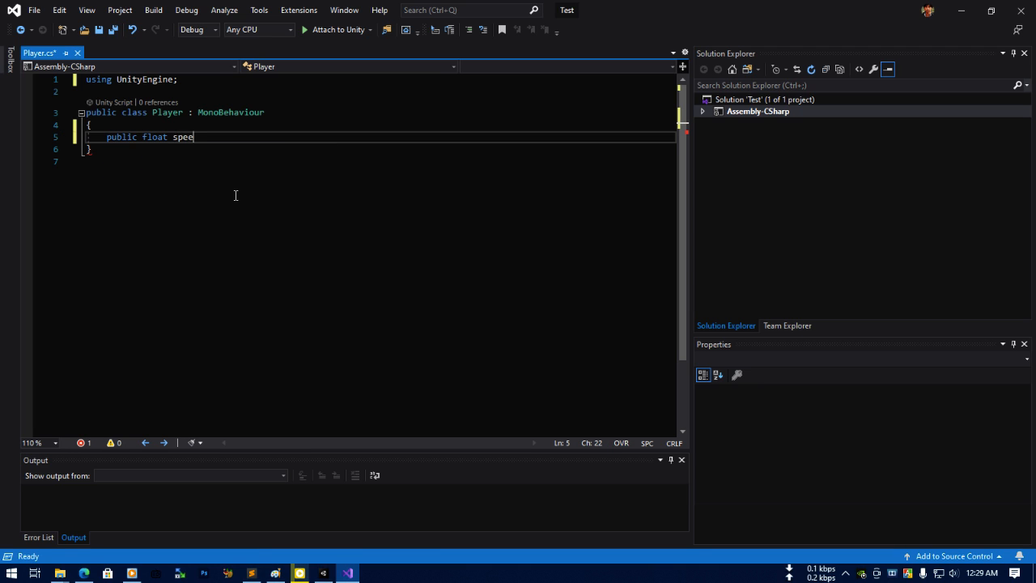
pyautogui.write('d = ')
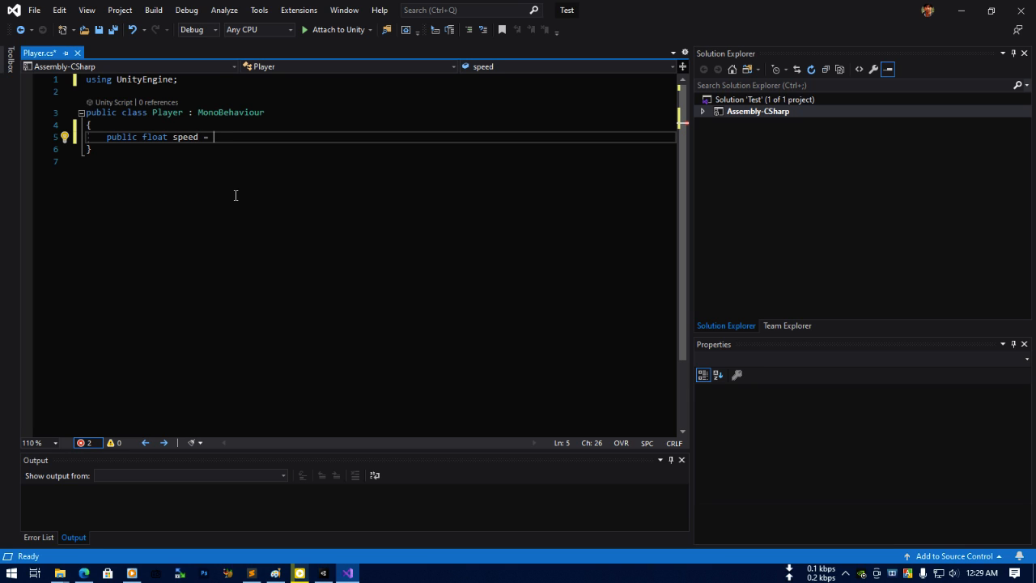
pyautogui.write('5;')
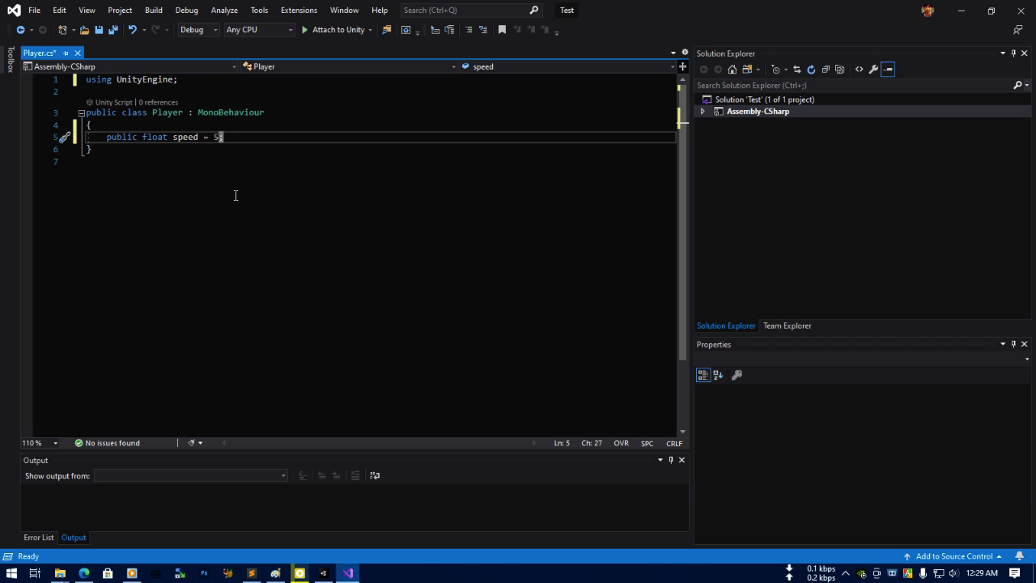
# Try replacing the speed variable's public modifier with private, and undo the replacement.
pyautogui.press('Left')
pyautogui.press('Left')
pyautogui.press('Left')
pyautogui.press('Left')
pyautogui.press('Left')
pyautogui.press('Left')
pyautogui.press('Left')
pyautogui.press('Left')
pyautogui.press('Left')
pyautogui.press('Left')
pyautogui.press('Left')
pyautogui.press('Left')
pyautogui.press('Left')
pyautogui.press('Left')
pyautogui.press('Left')
pyautogui.press('Left')
pyautogui.press('Left')
pyautogui.press('Left')
pyautogui.doubleClick(124, 136)
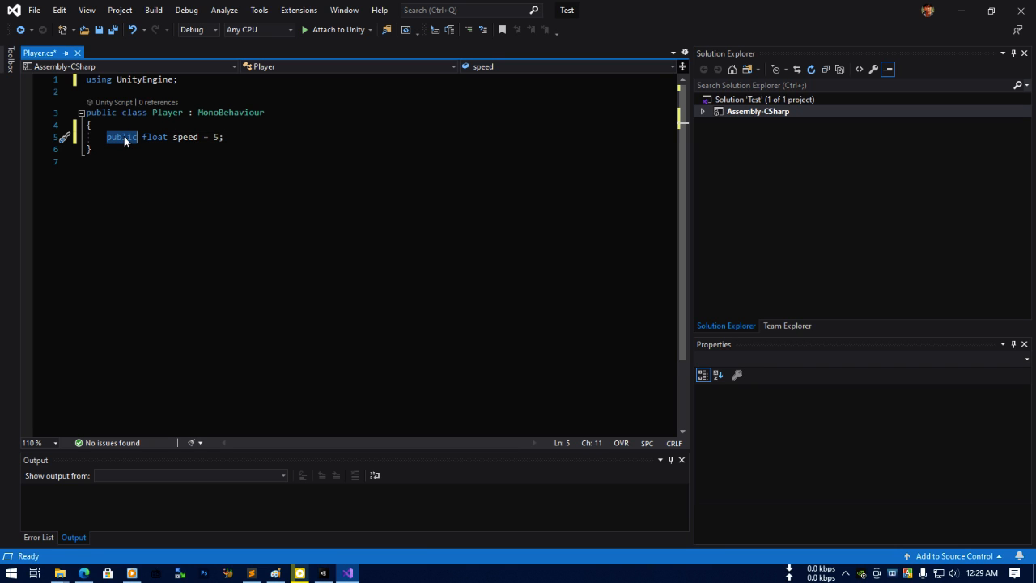
pyautogui.write('priva')
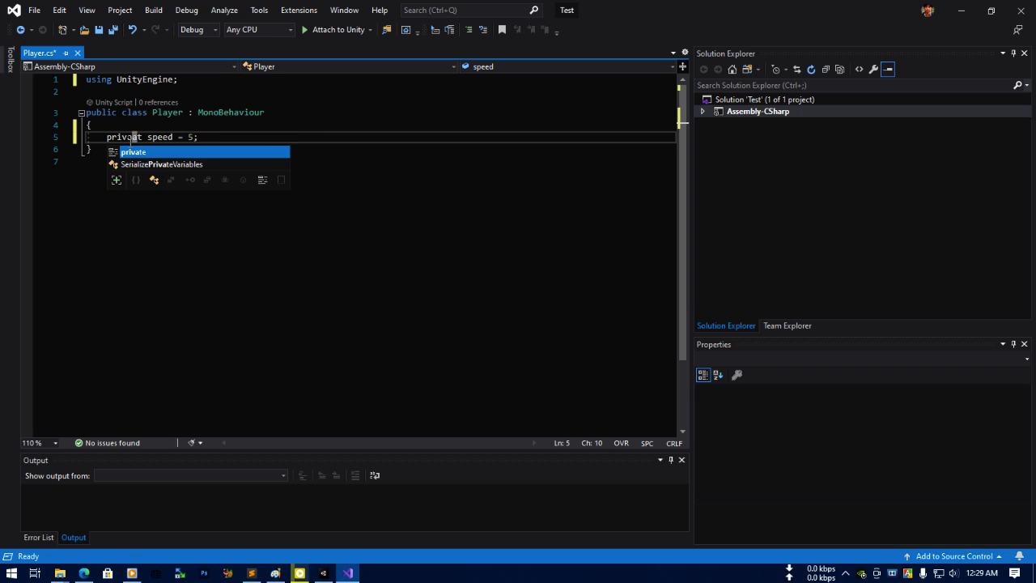
pyautogui.hotkey('ctrl', 'z')
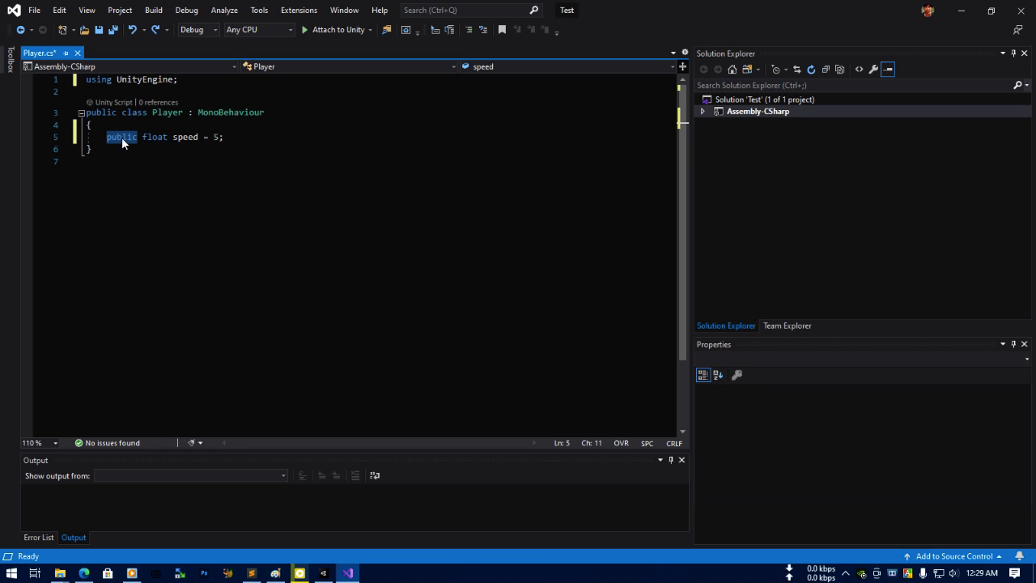
# Add the declaration public float jumpSpeed = 8; on a new line below the speed variable.
pyautogui.click(255, 139)
pyautogui.press('Return')
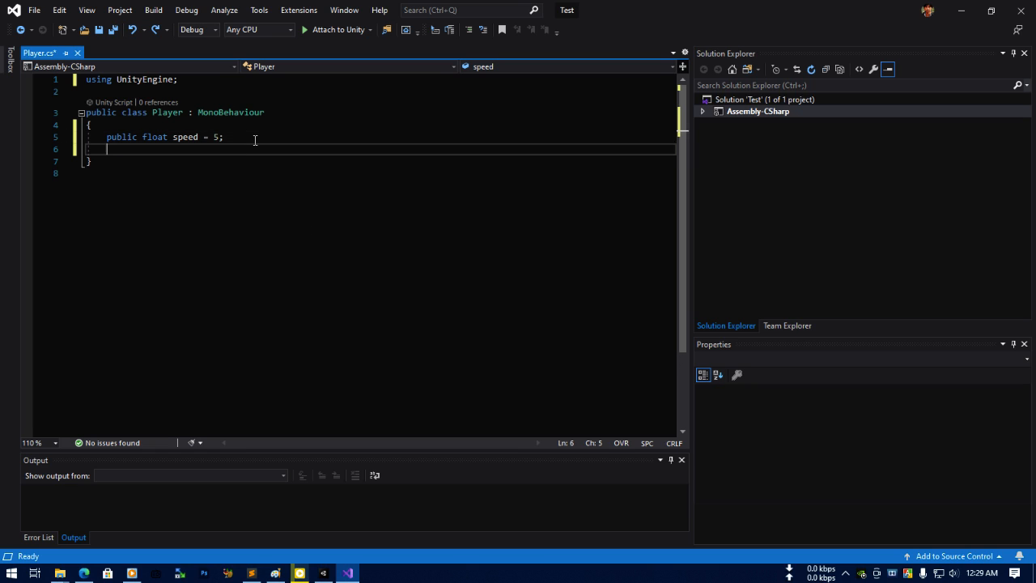
pyautogui.write('public float ')
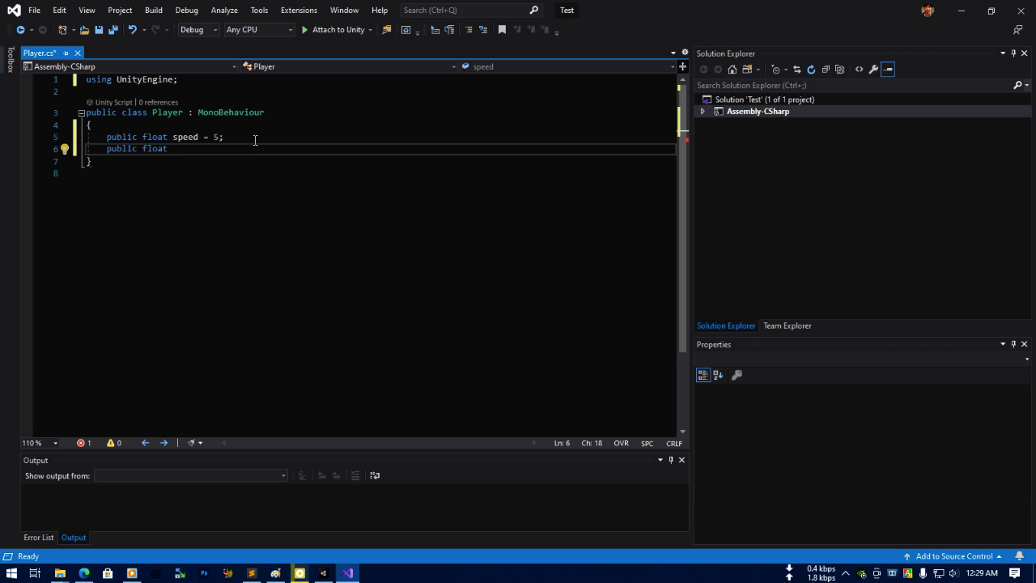
pyautogui.write('jumps')
pyautogui.press('BackSpace')
pyautogui.write('Speed = ')
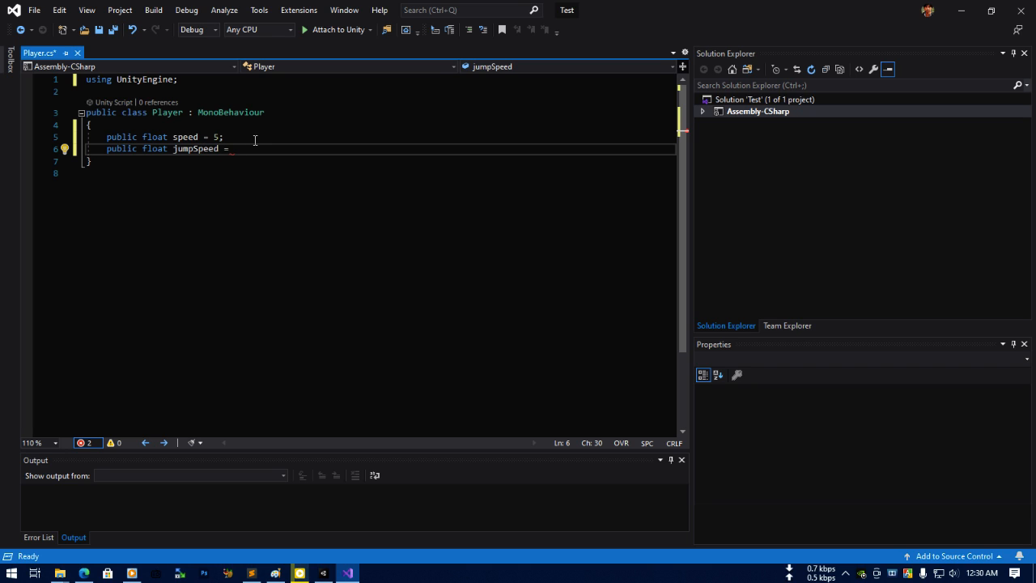
pyautogui.write('8;')
# Add the declaration public float gravity = 20; on a new line below jumpSpeed.
pyautogui.press('Return')
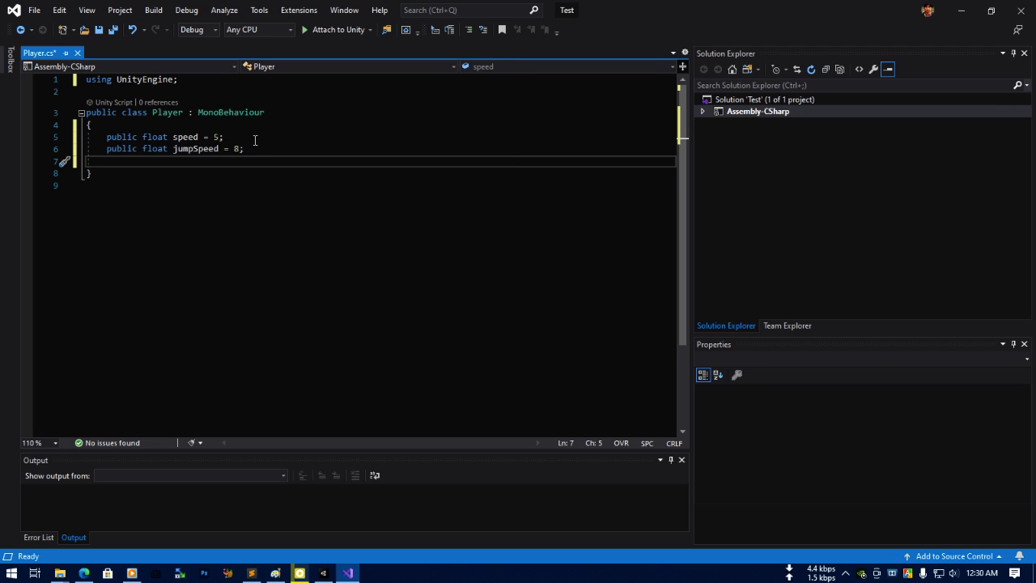
pyautogui.write('pu')
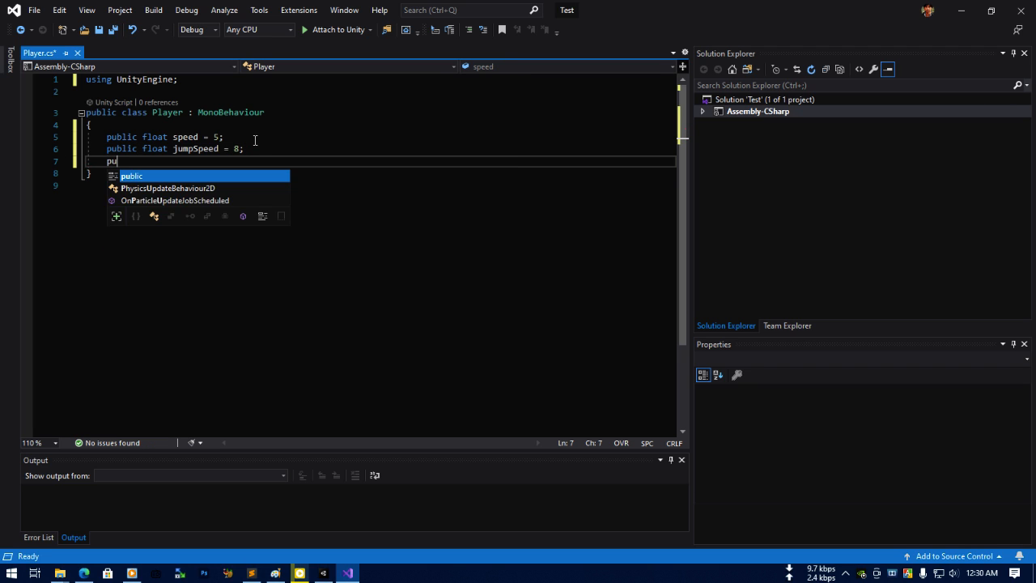
pyautogui.write('blic flo')
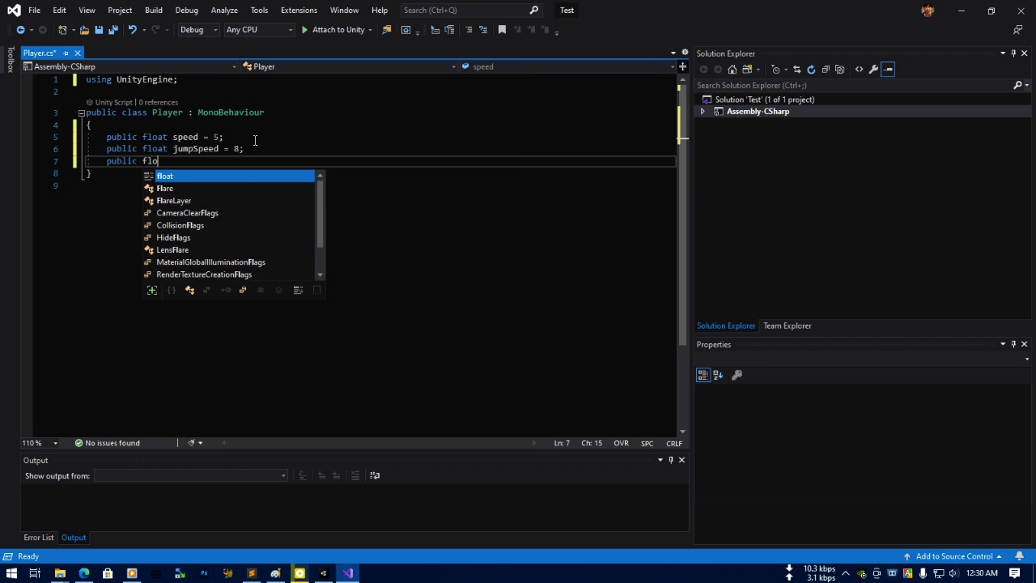
pyautogui.write('at grav')
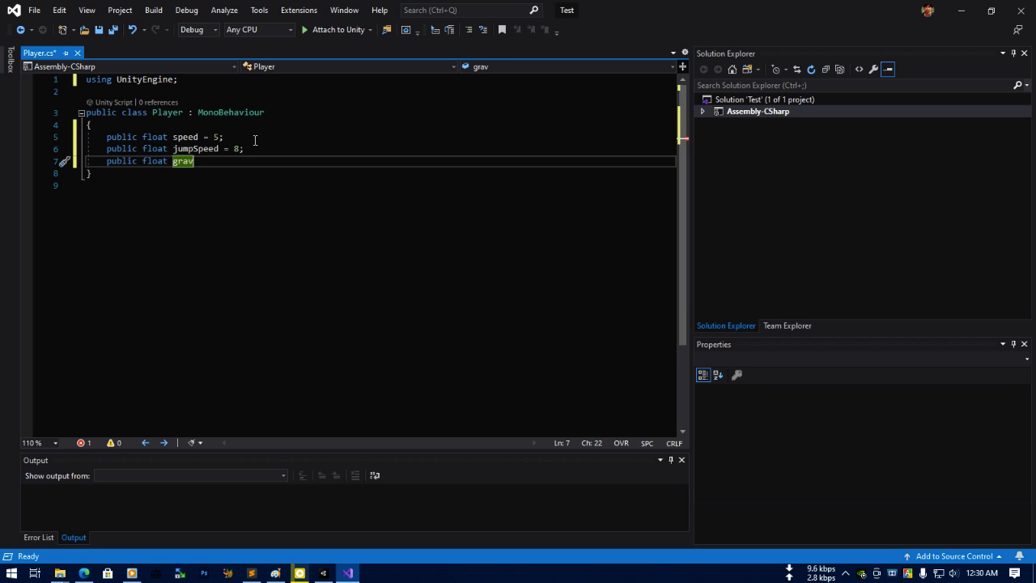
pyautogui.write('ity')
pyautogui.write('= 20;')
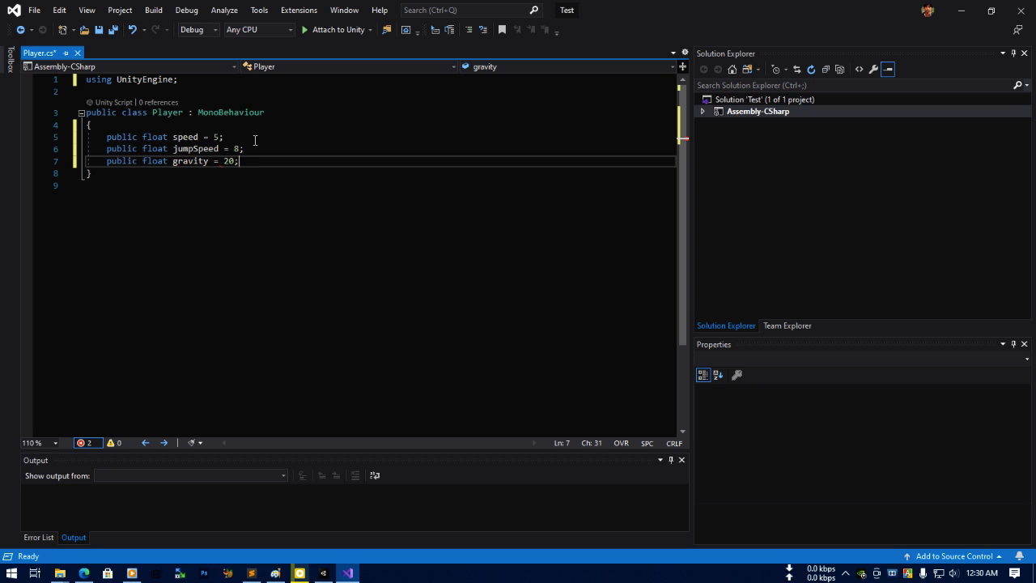
# Add the declaration public Vector3 moveDIrection; below the gravity variable, separated from it by a blank line.
pyautogui.press('Return')
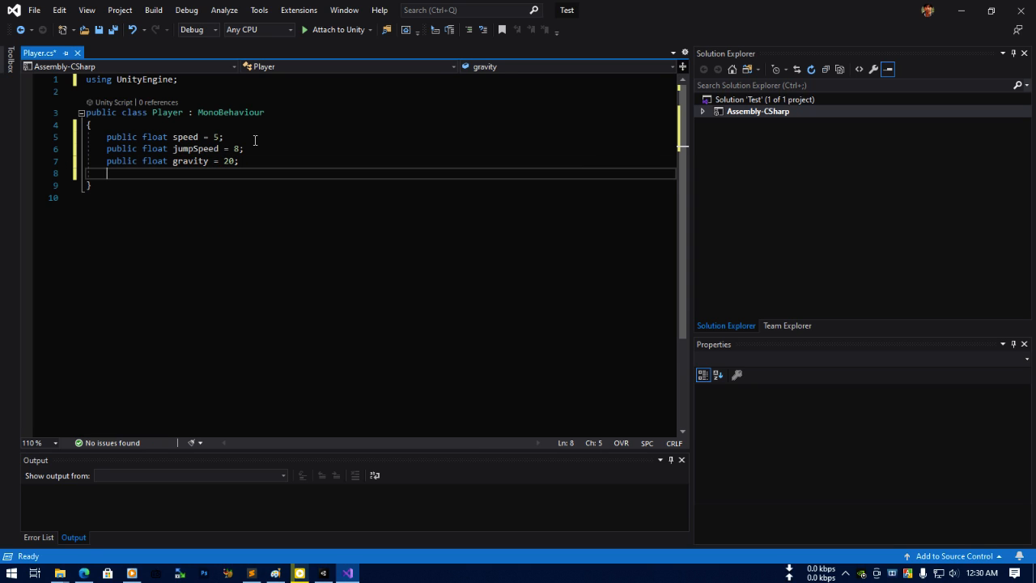
pyautogui.press('Return')
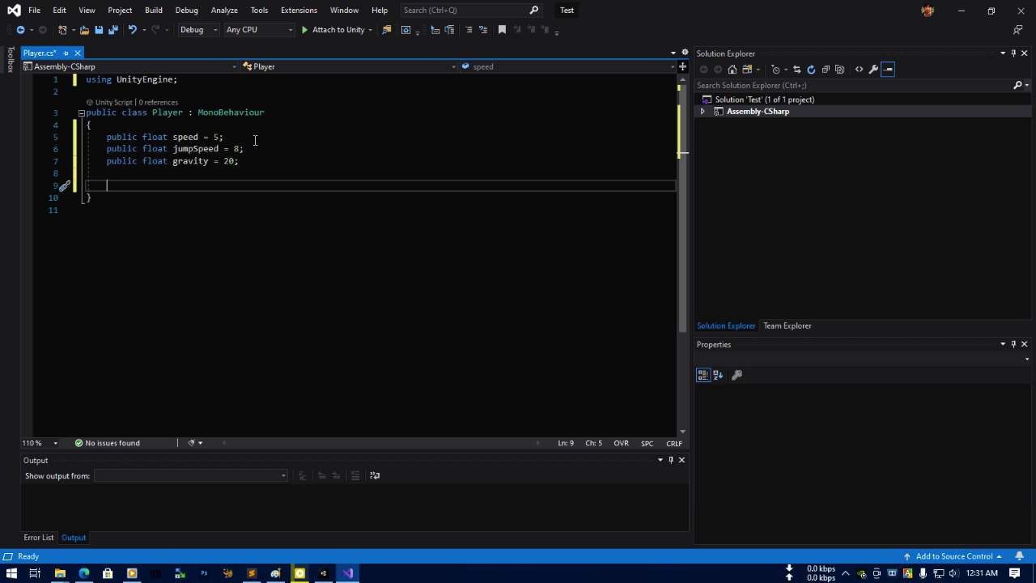
pyautogui.write('pub')
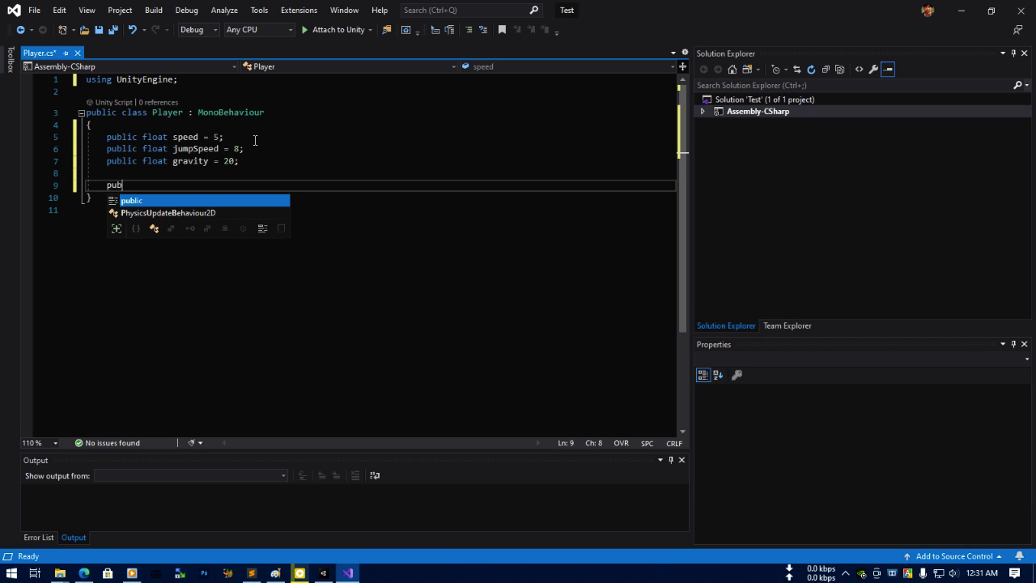
pyautogui.write('lic vec')
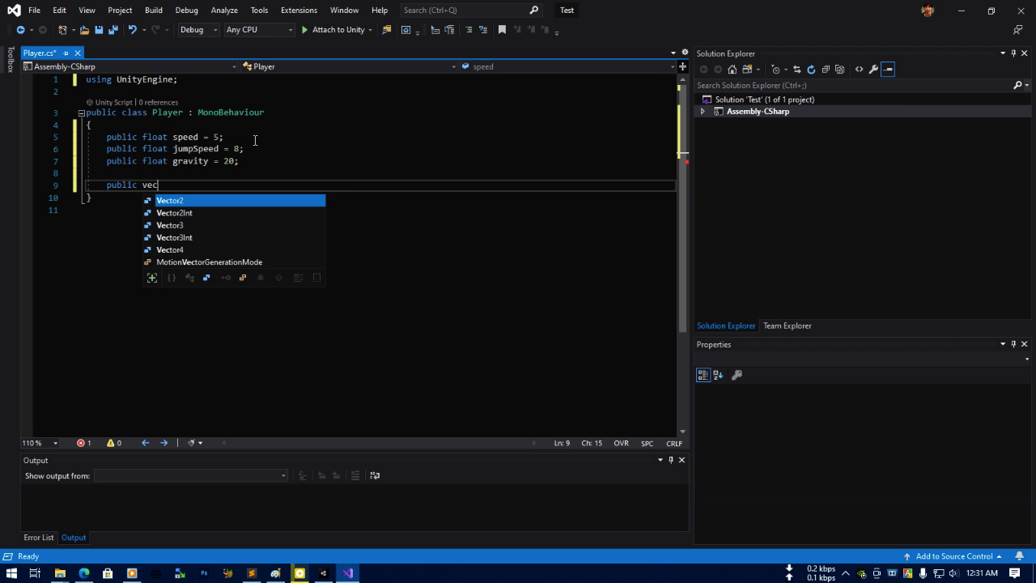
pyautogui.press('Down')
pyautogui.press('Down')
pyautogui.press('Tab')
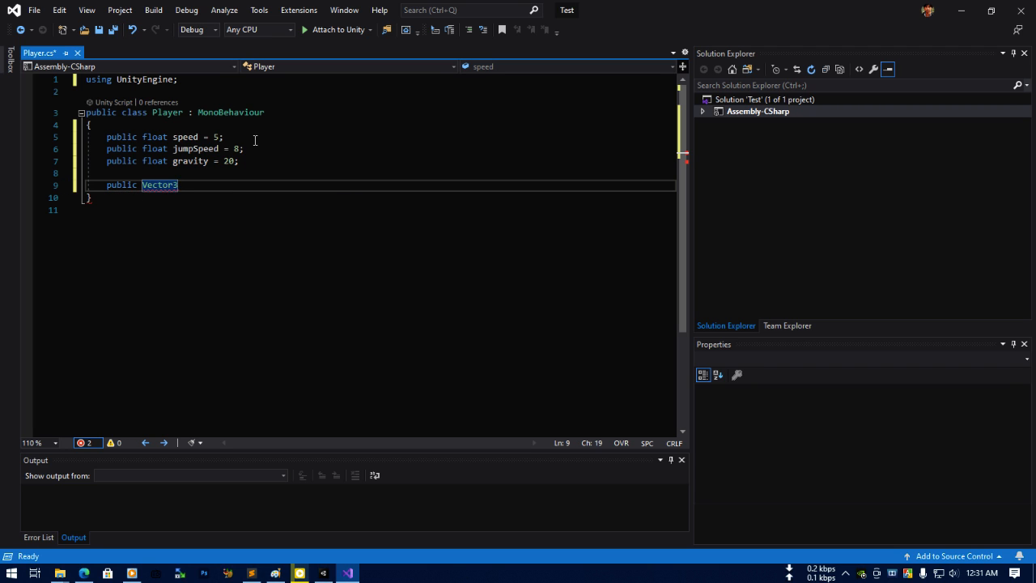
pyautogui.write('move')
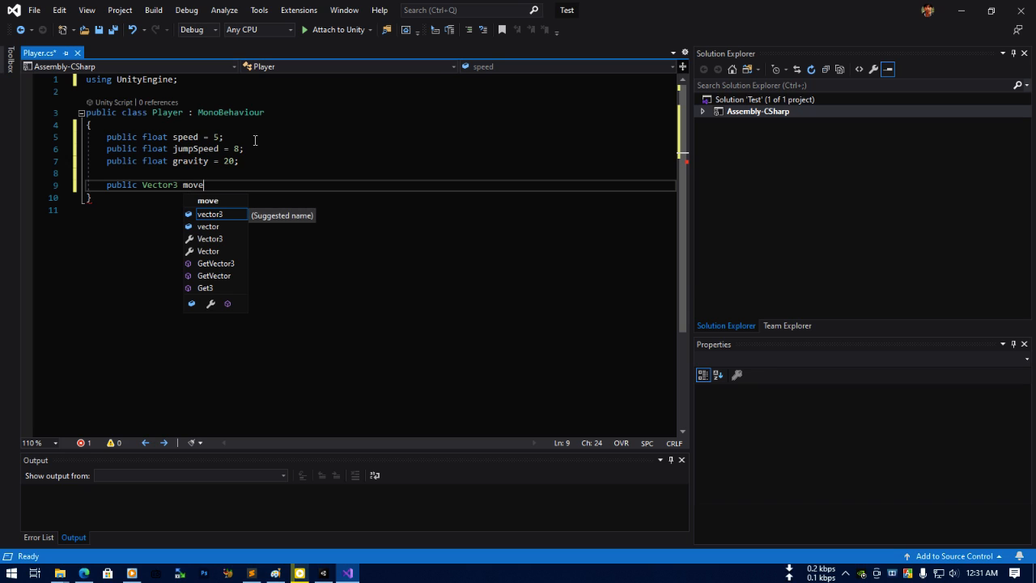
pyautogui.write('DIrection;')
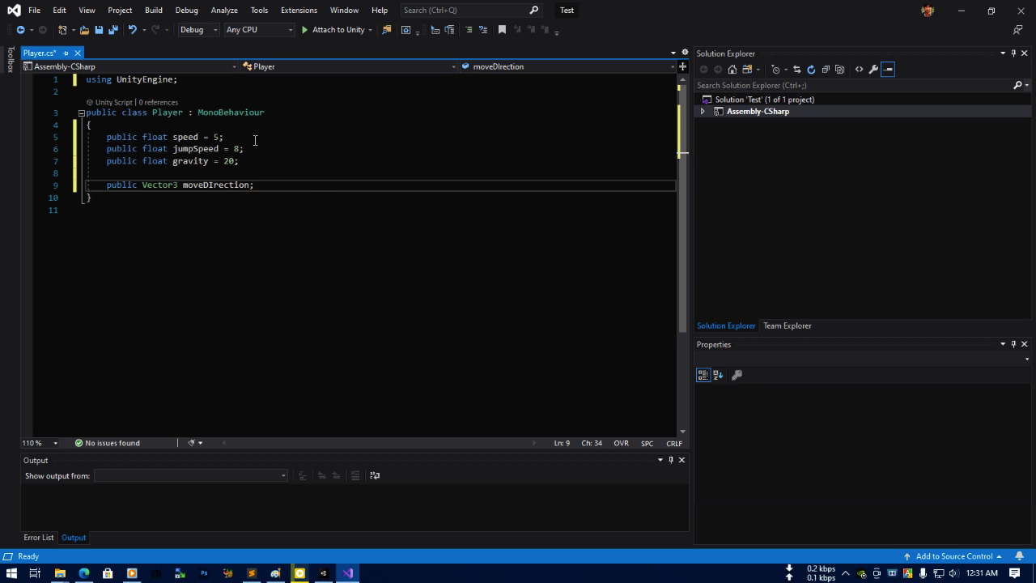
# Add the declaration public CharacterController controller; on a new line below the moveDIrection variable.
pyautogui.press('Return')
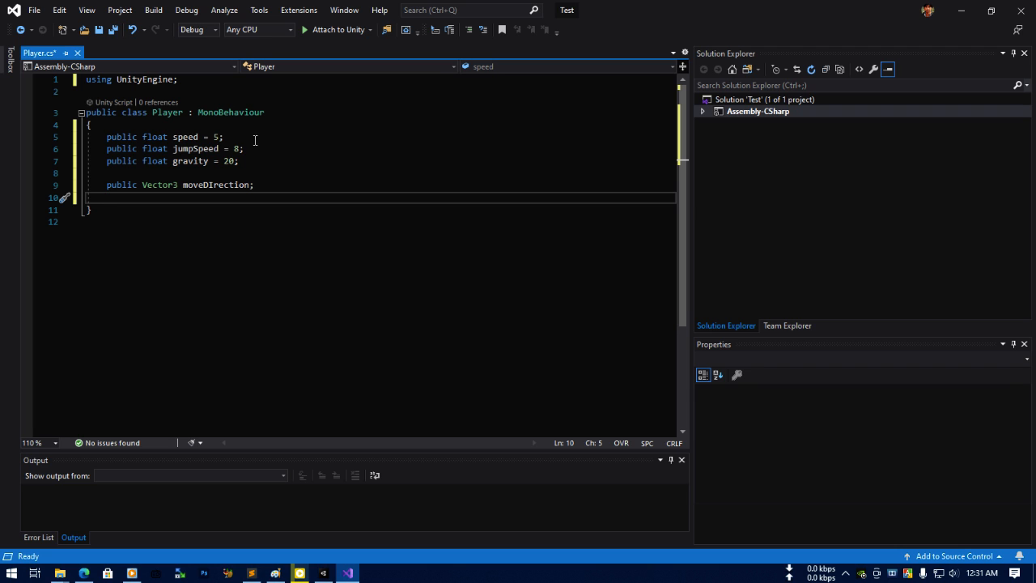
pyautogui.write('public Char')
pyautogui.press('Down')
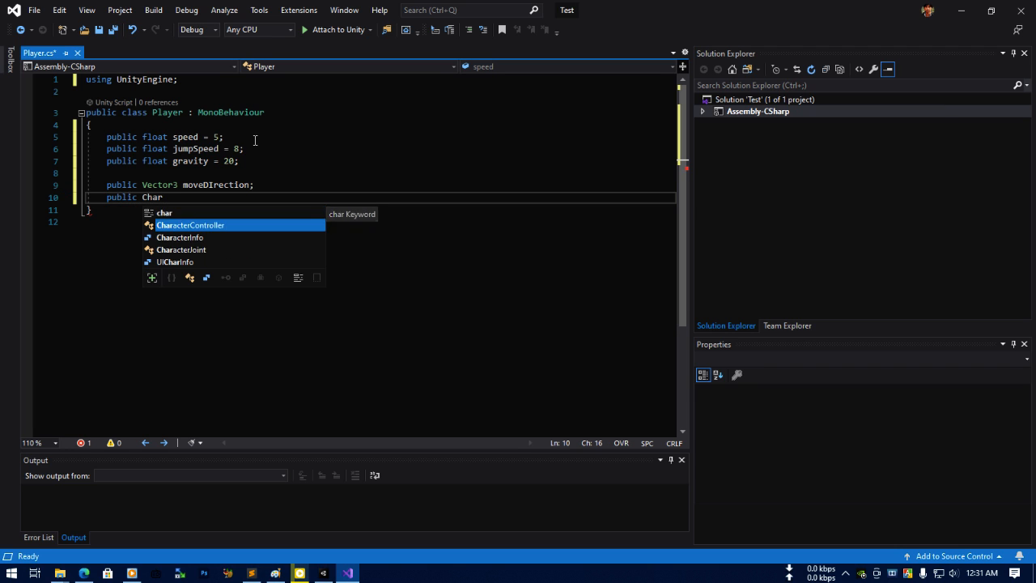
pyautogui.press('Tab')
pyautogui.write('contro')
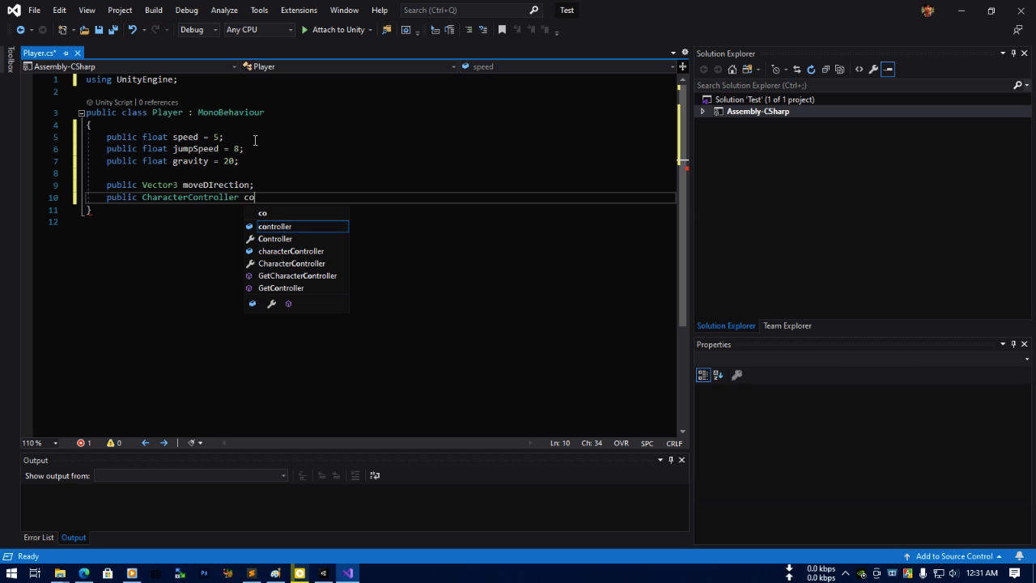
pyautogui.write('ller;')
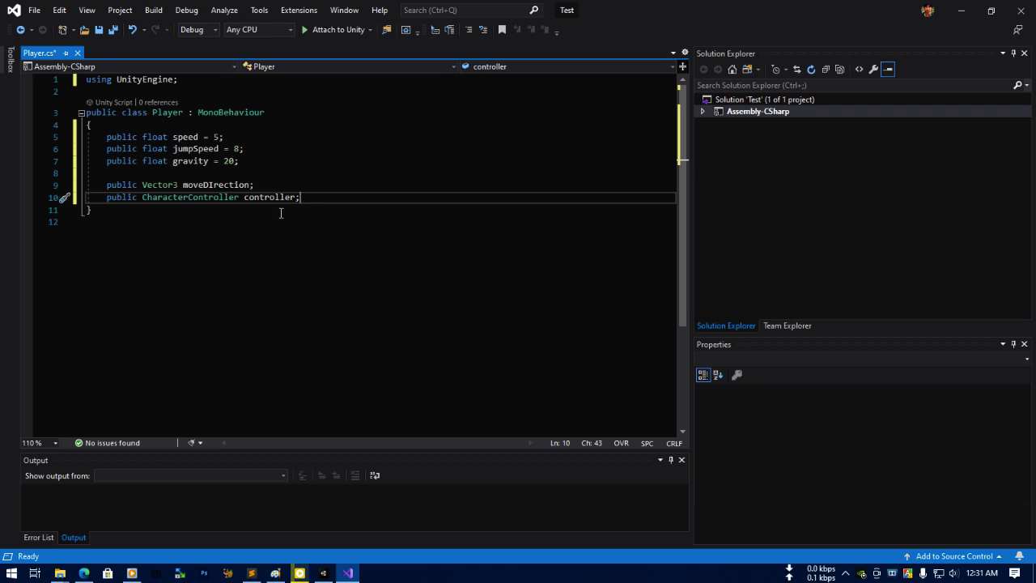
# Highlight the CharacterController type, switch to Unity to examine the Player's Character Controller component, and return to the script in Visual Studio.
pyautogui.doubleClick(224, 199)
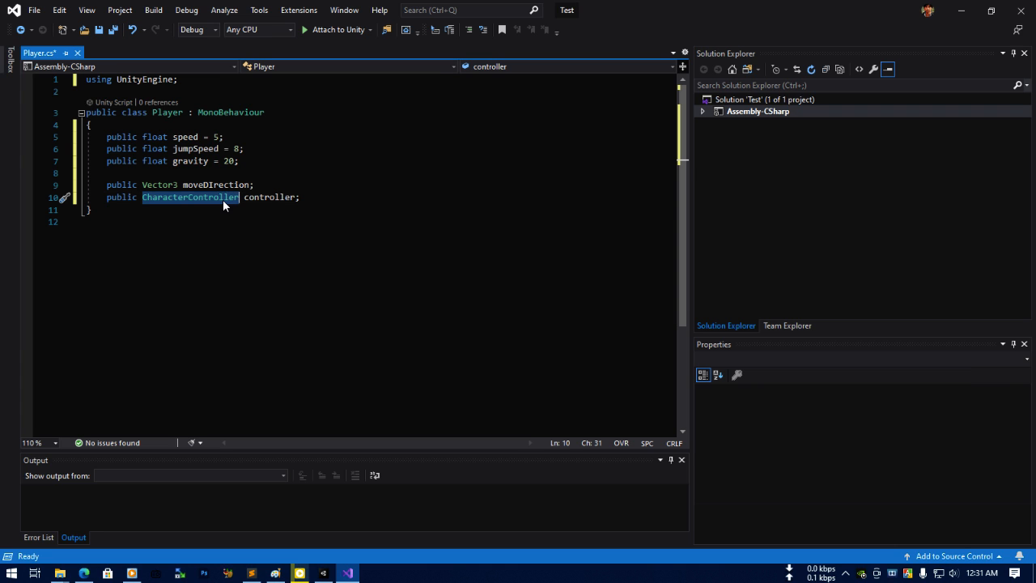
pyautogui.click(300, 573)
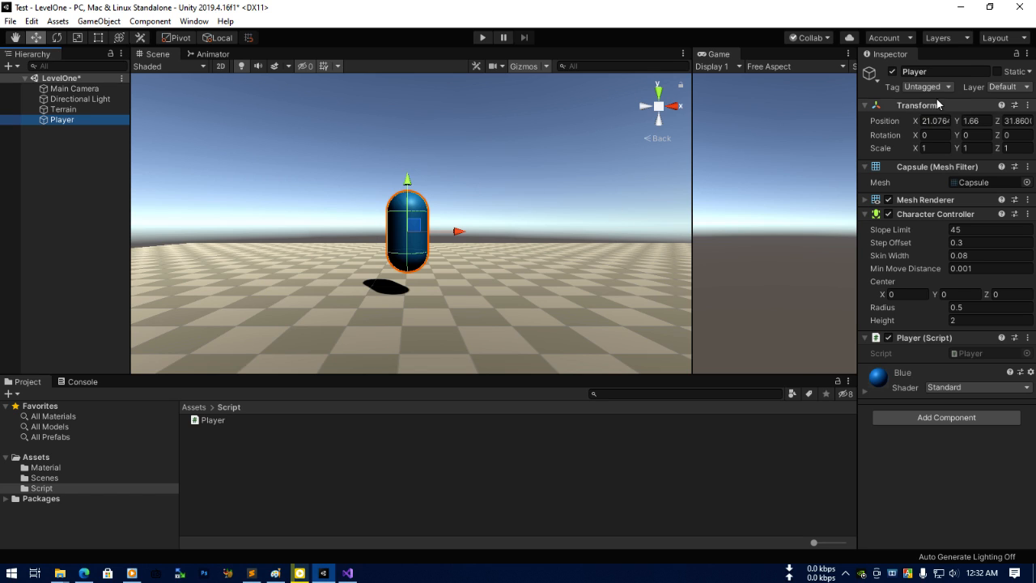
pyautogui.click(960, 7)
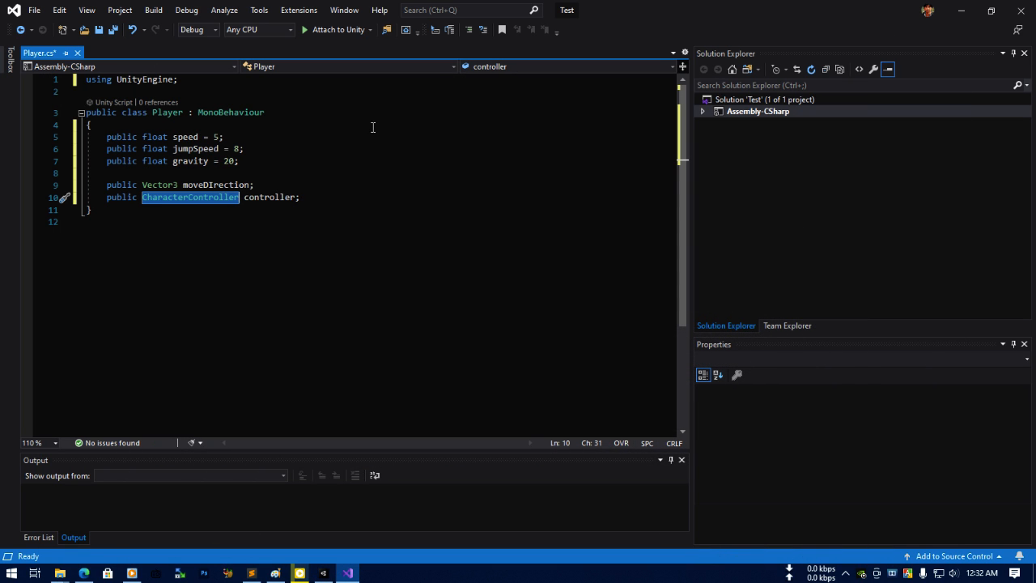
# Begin a Start method in the Player class, one blank line below the controller declaration.
pyautogui.click(319, 203)
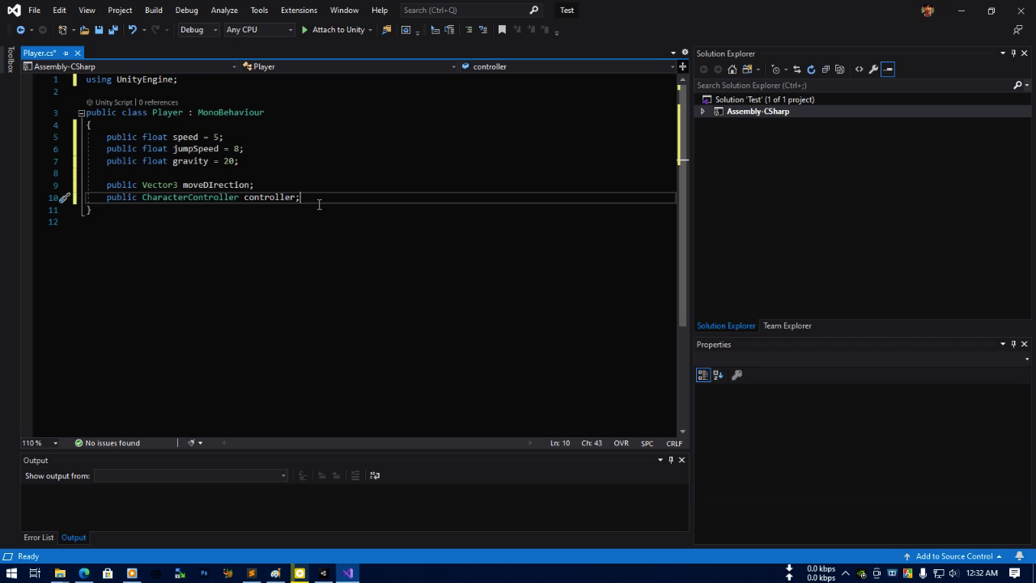
pyautogui.press('Return')
pyautogui.press('Return')
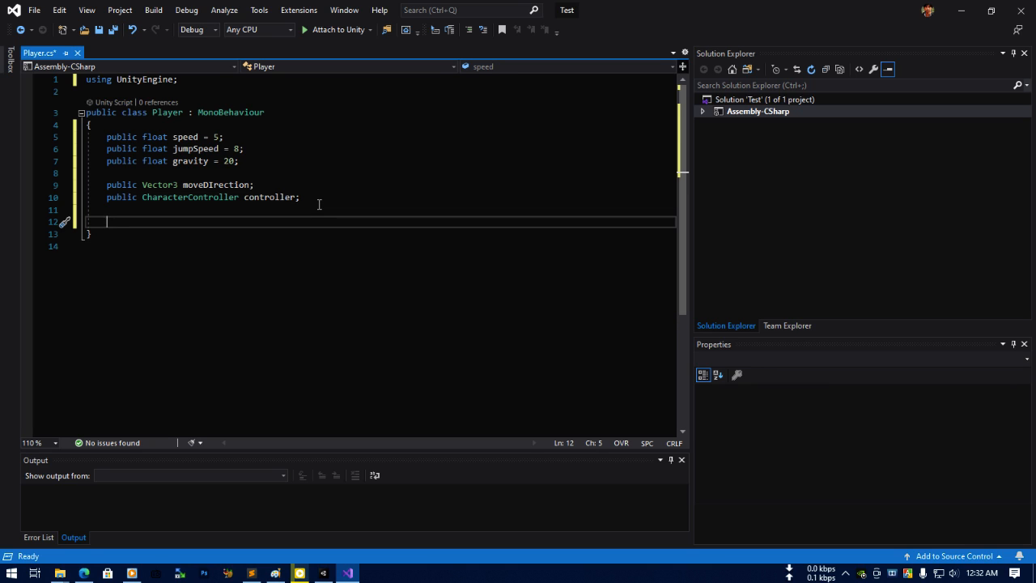
pyautogui.scroll(-1, 319, 204)
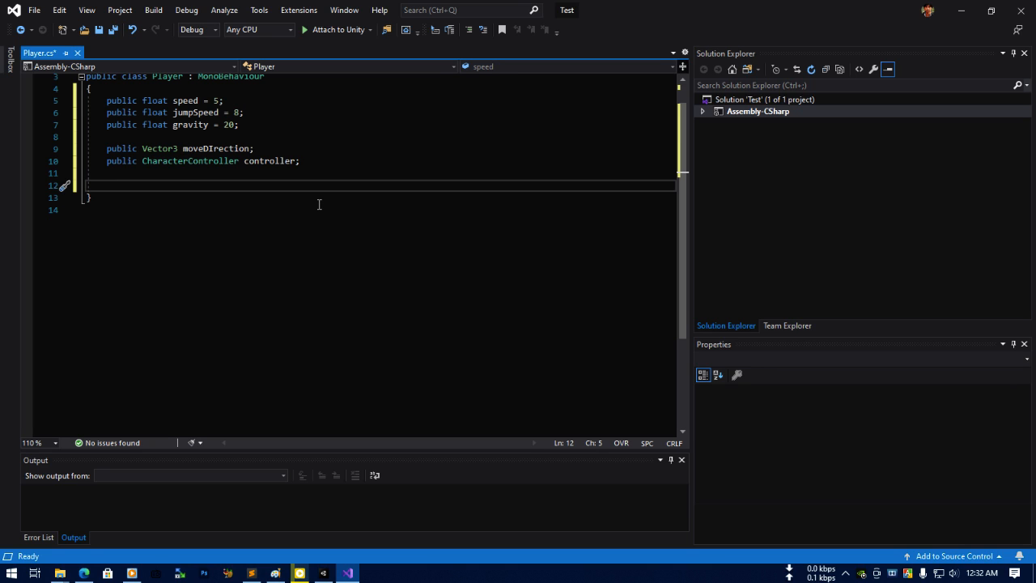
pyautogui.write('Start')
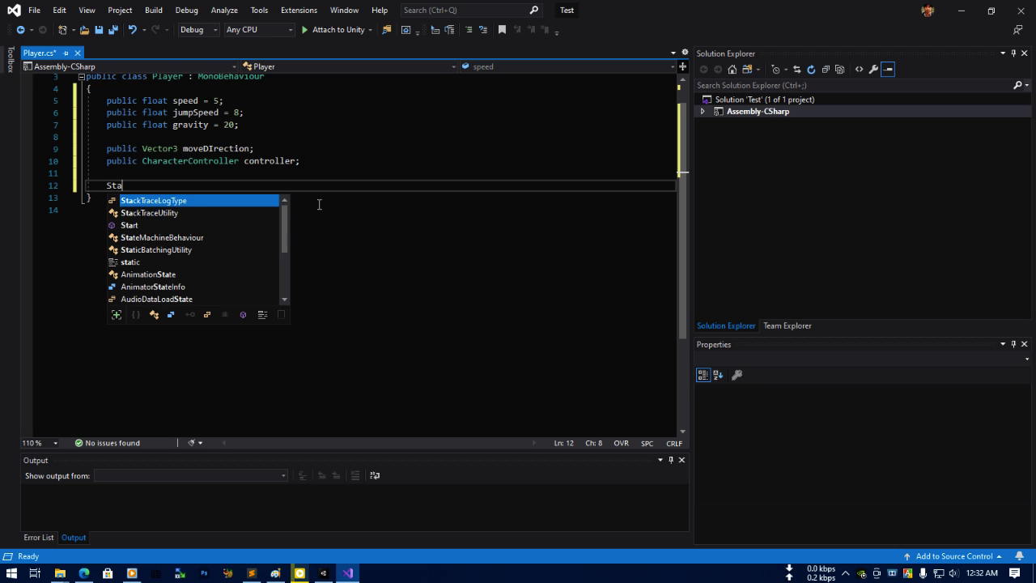
# Add a private void Start() method below the fields containing controller = GetComponent<CharacterController>();.
pyautogui.press('Return')
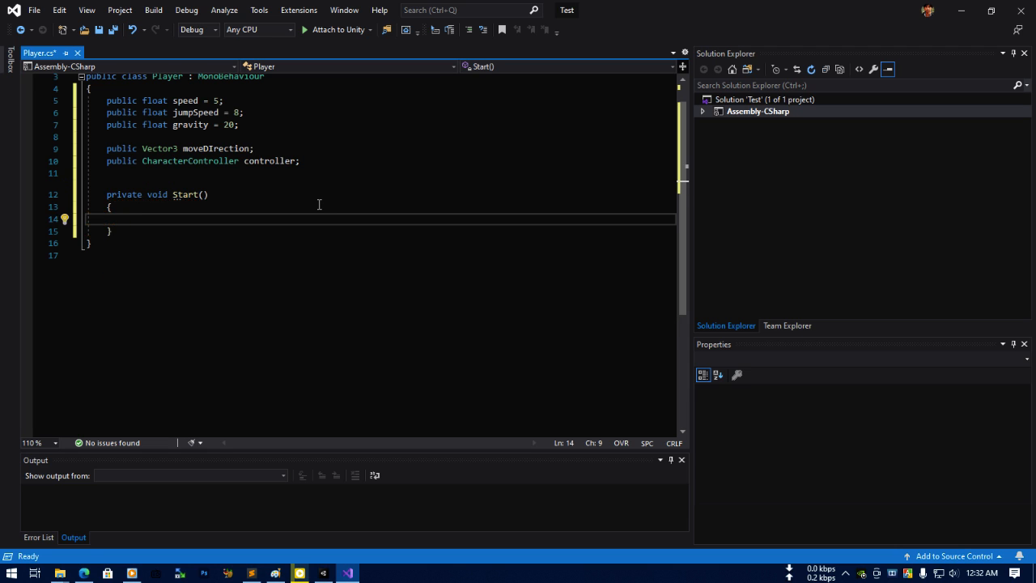
pyautogui.scroll(-1, 318, 203)
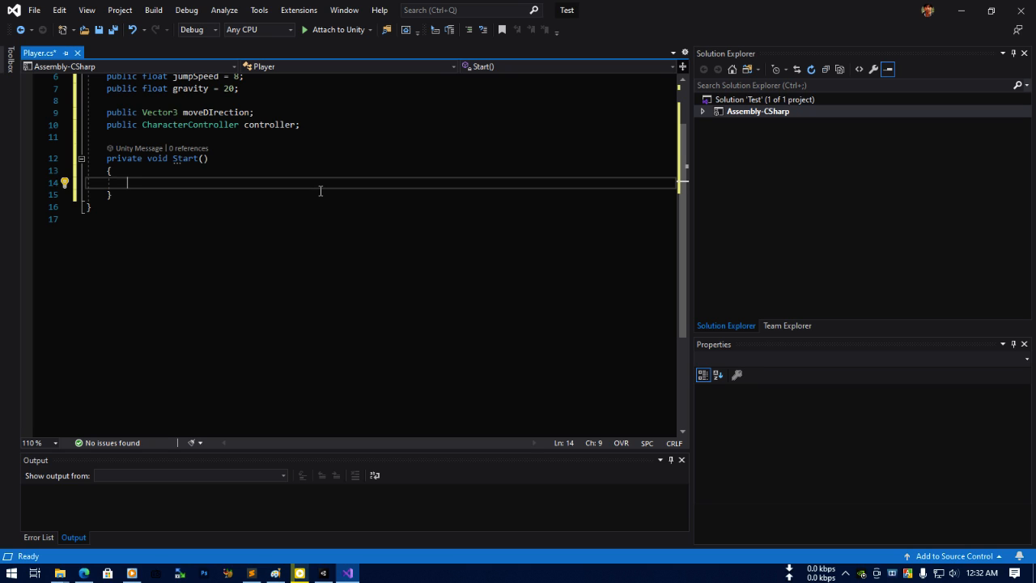
pyautogui.write('controller')
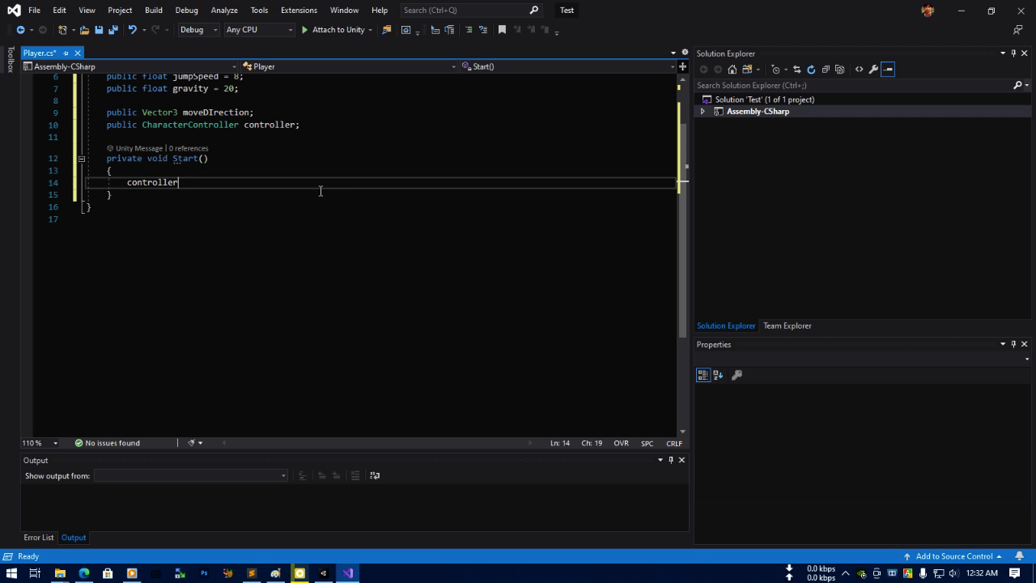
pyautogui.write(' = Get')
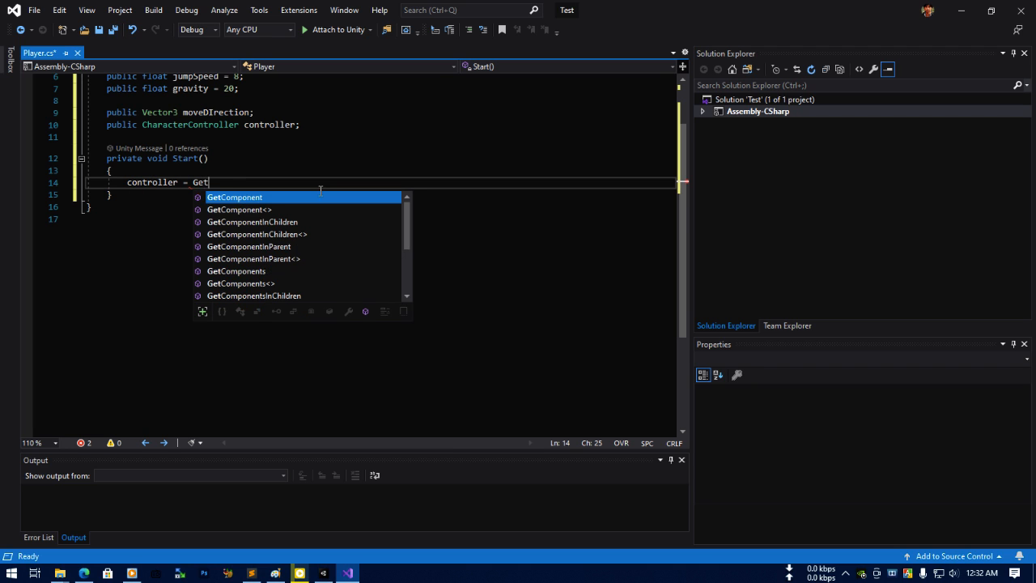
pyautogui.press('Tab')
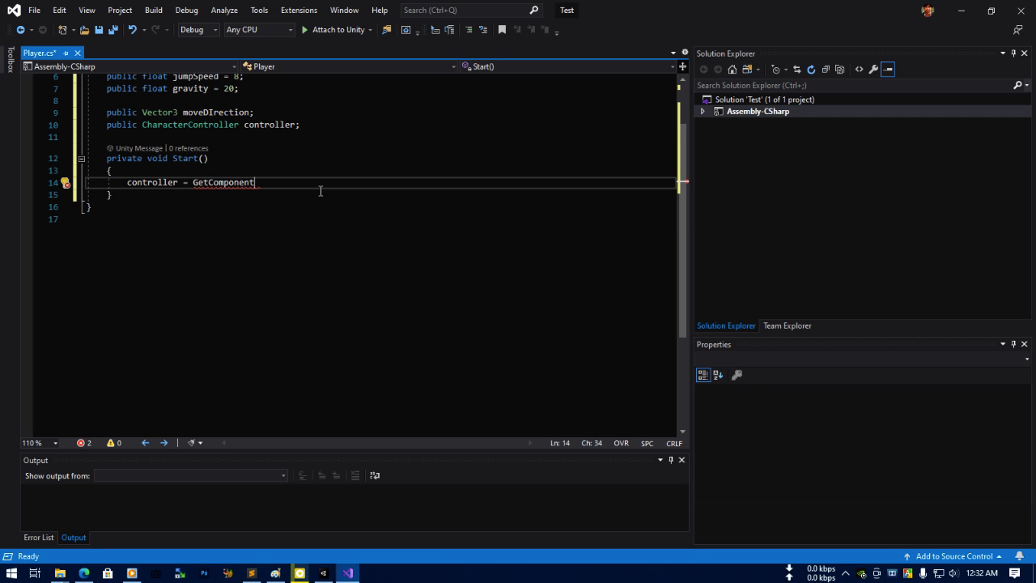
pyautogui.write('<')
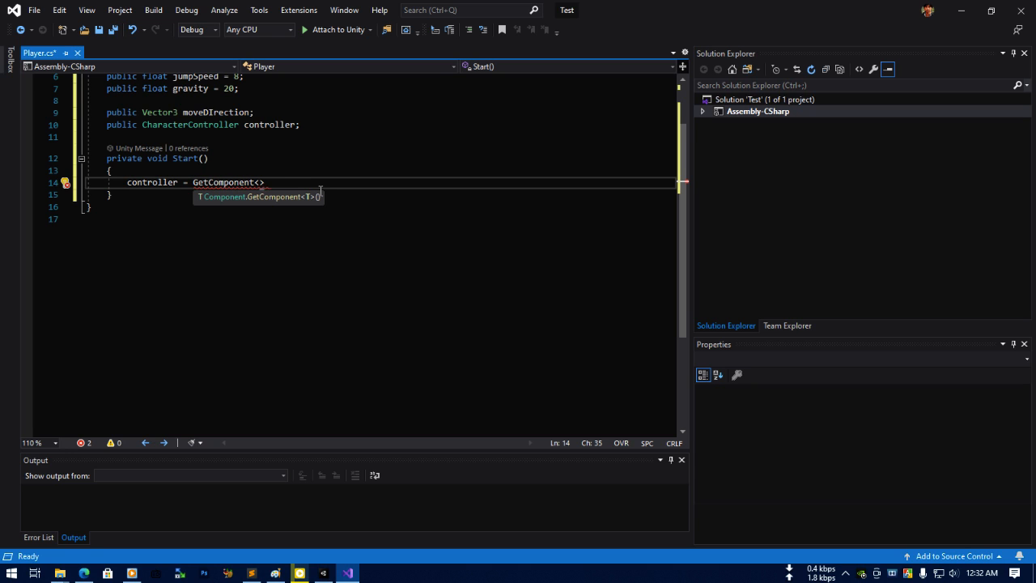
pyautogui.write('Char')
pyautogui.press('Tab')
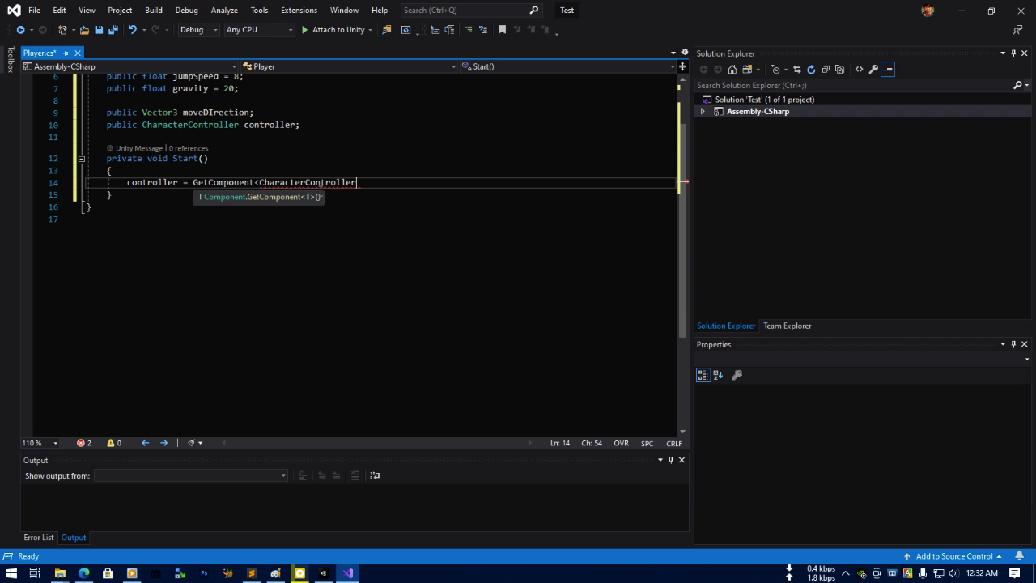
pyautogui.click(321, 191)
pyautogui.press('Up')
pyautogui.press('End')
pyautogui.write('>')
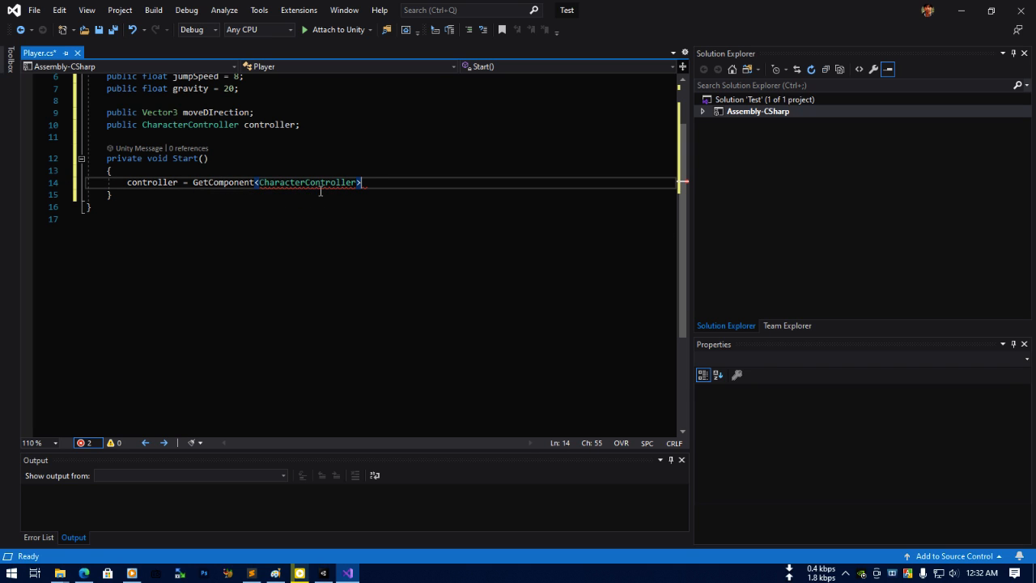
pyautogui.write('();')
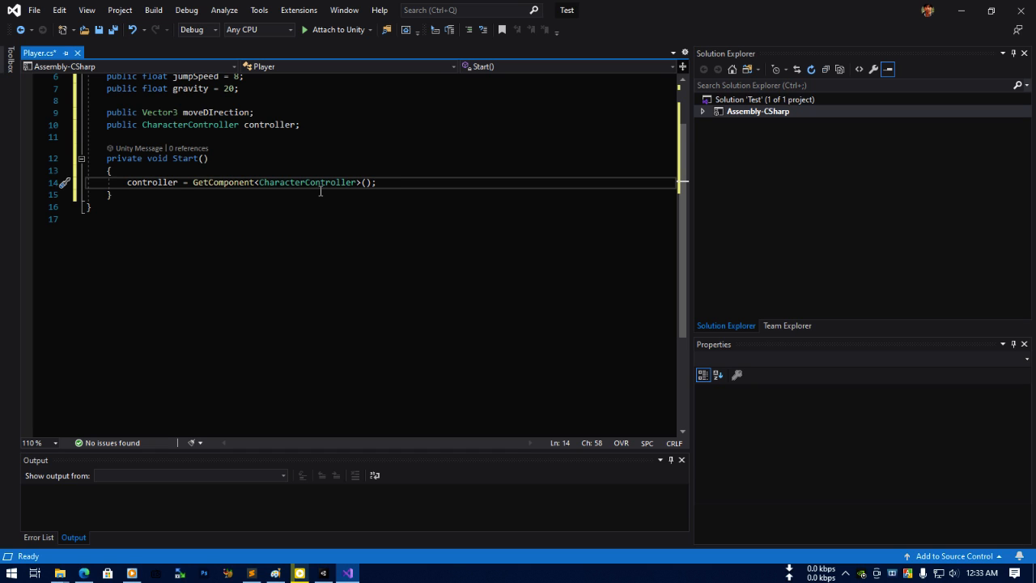
# Compare the GetComponent line with the Player object's Character Controller and Player script components in Unity, returning to the code each time.
pyautogui.scroll(2, 320, 191)
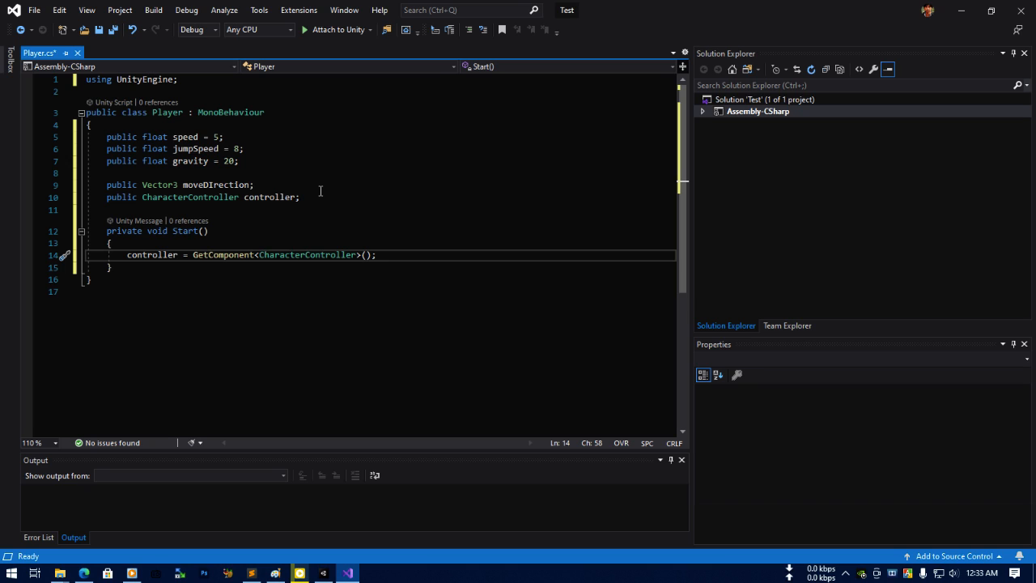
pyautogui.moveTo(204, 207)
pyautogui.click(321, 572)
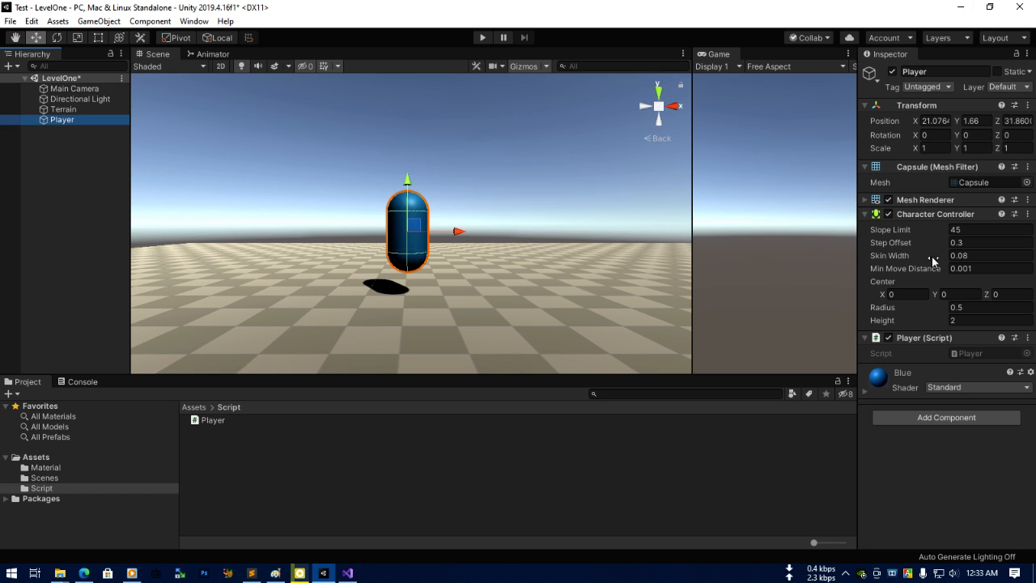
pyautogui.click(960, 6)
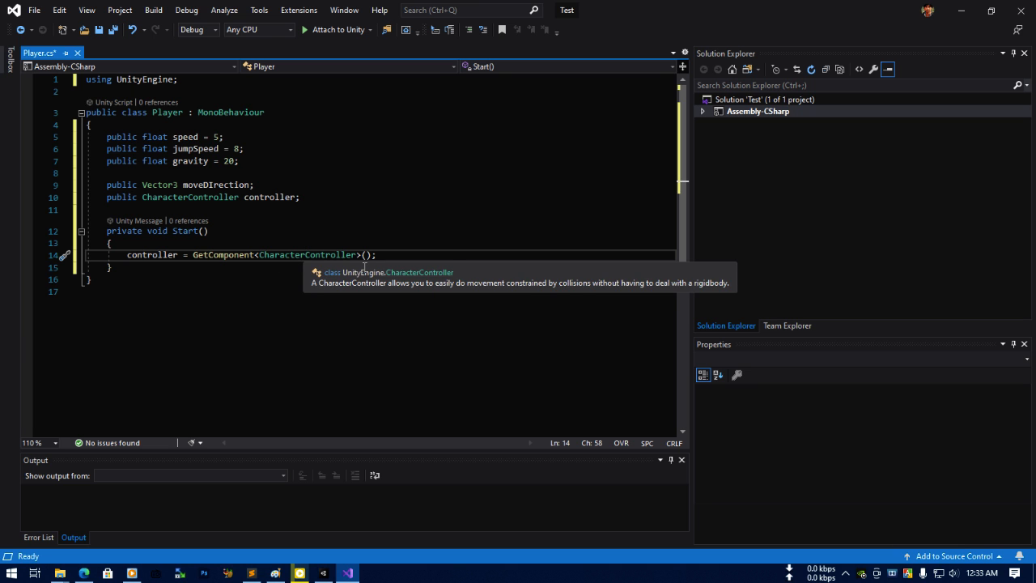
pyautogui.click(234, 259)
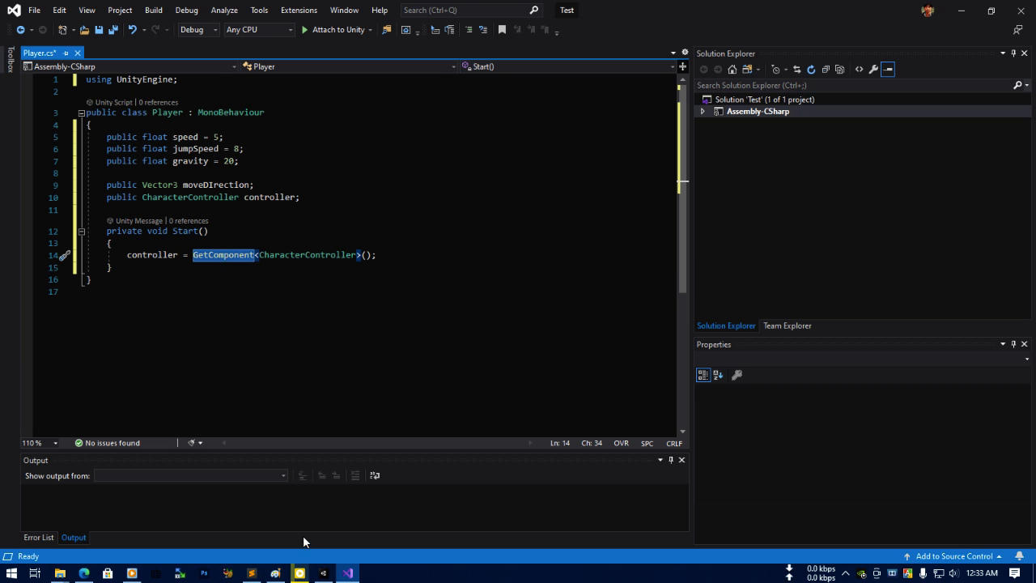
pyautogui.click(324, 572)
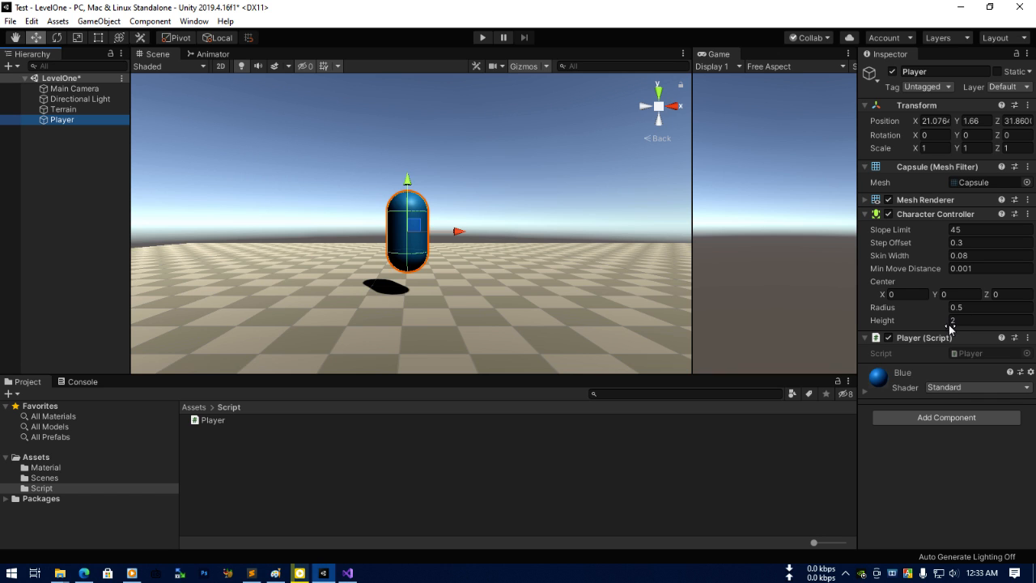
pyautogui.click(955, 6)
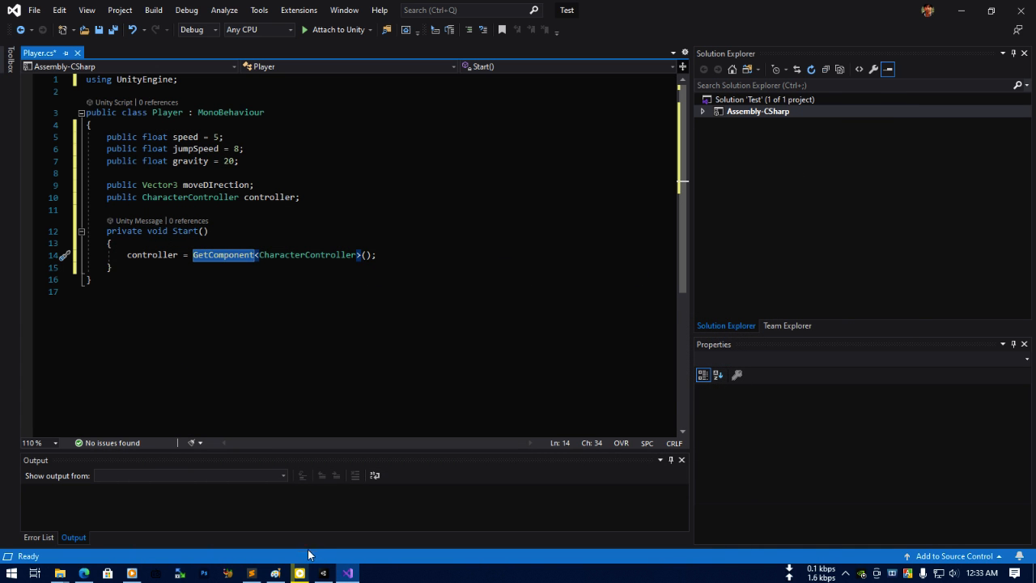
pyautogui.click(323, 573)
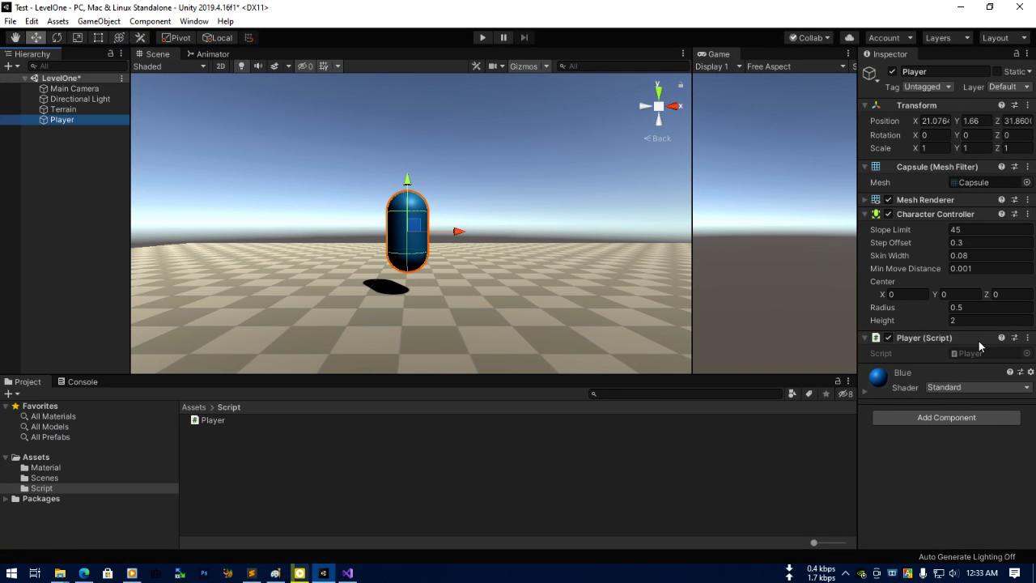
pyautogui.click(960, 6)
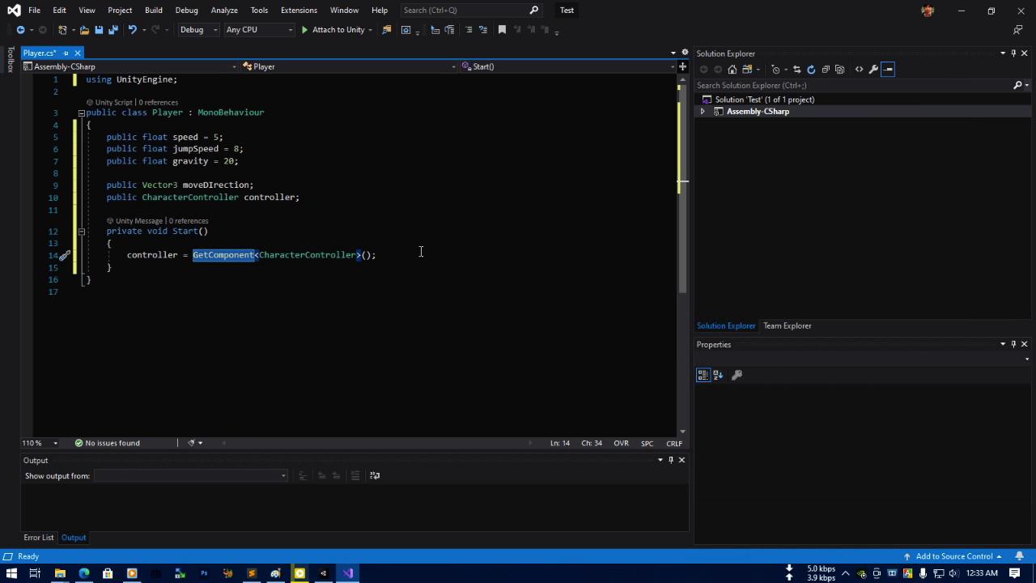
# Add an empty private void Update() method below Start, separated by a blank line.
pyautogui.click(395, 258)
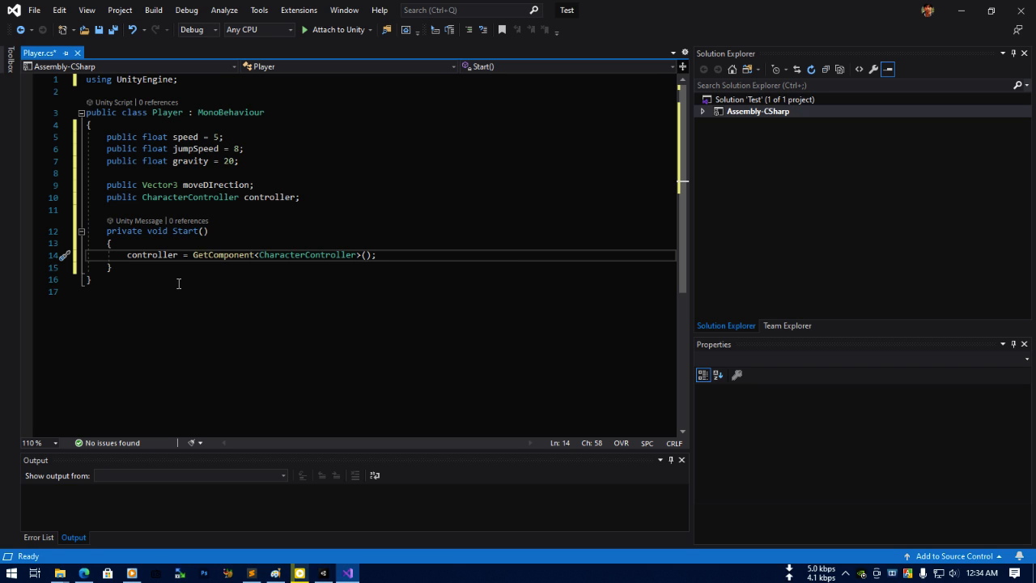
pyautogui.press('Down')
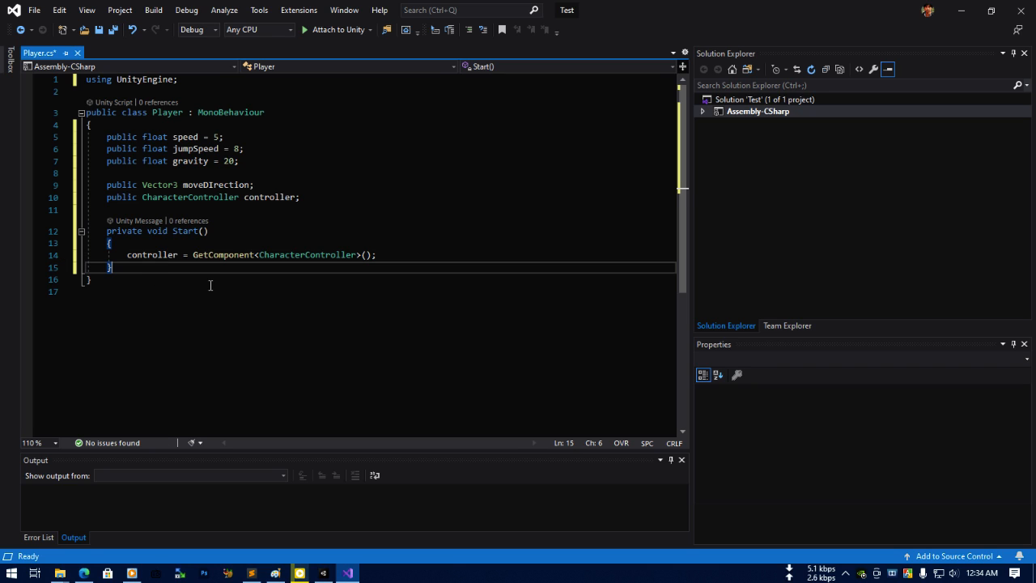
pyautogui.press('Return')
pyautogui.press('Return')
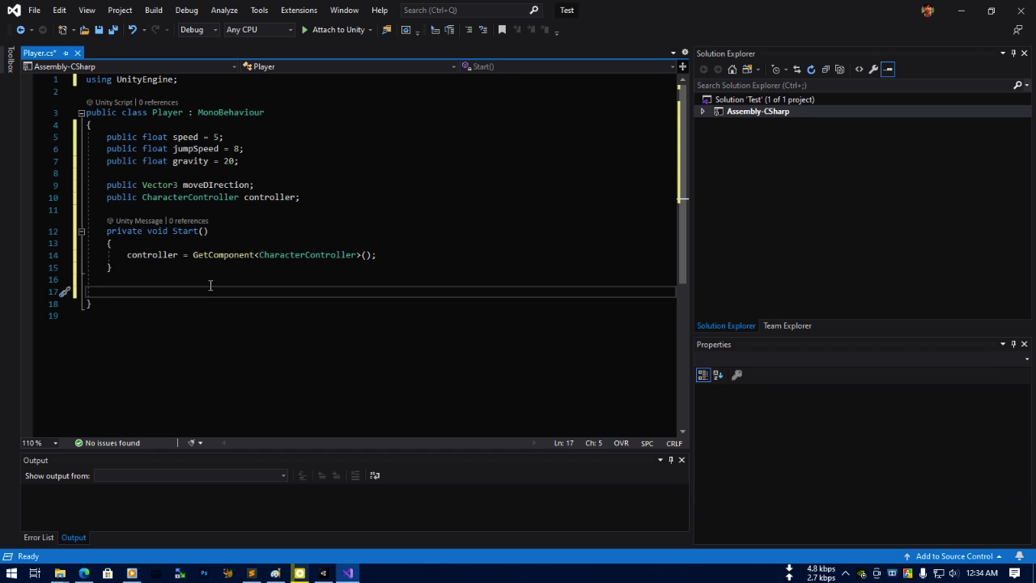
pyautogui.write('Up')
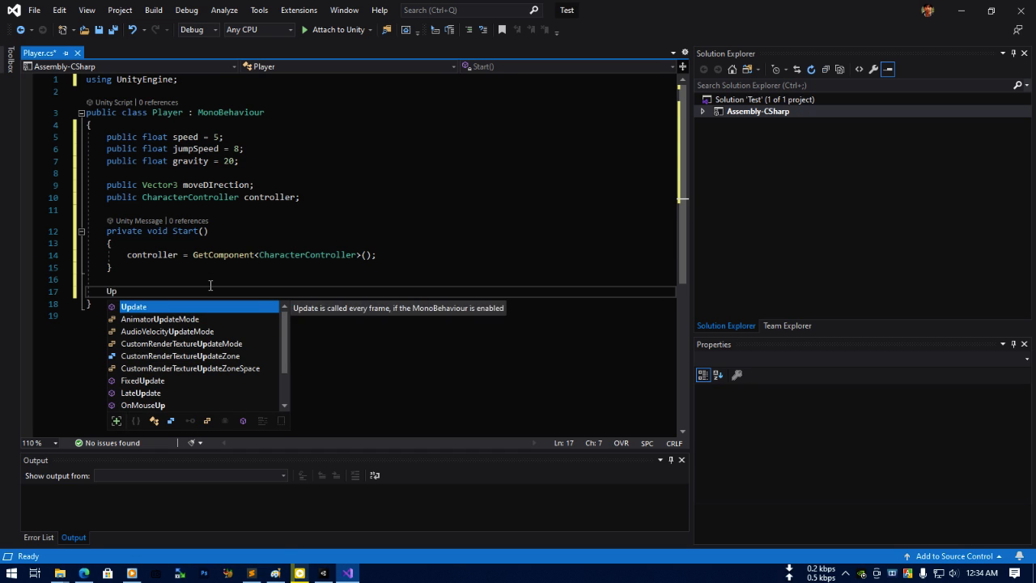
pyautogui.press('Tab')
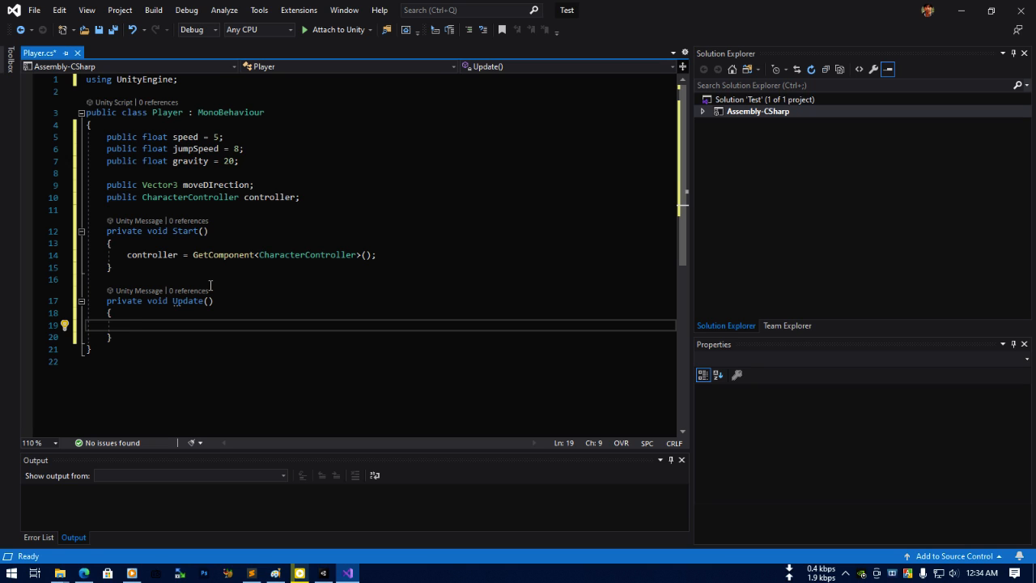
# Inside Update, start a statement assigning a new Vector3( to moveDIrection.
pyautogui.write('mov')
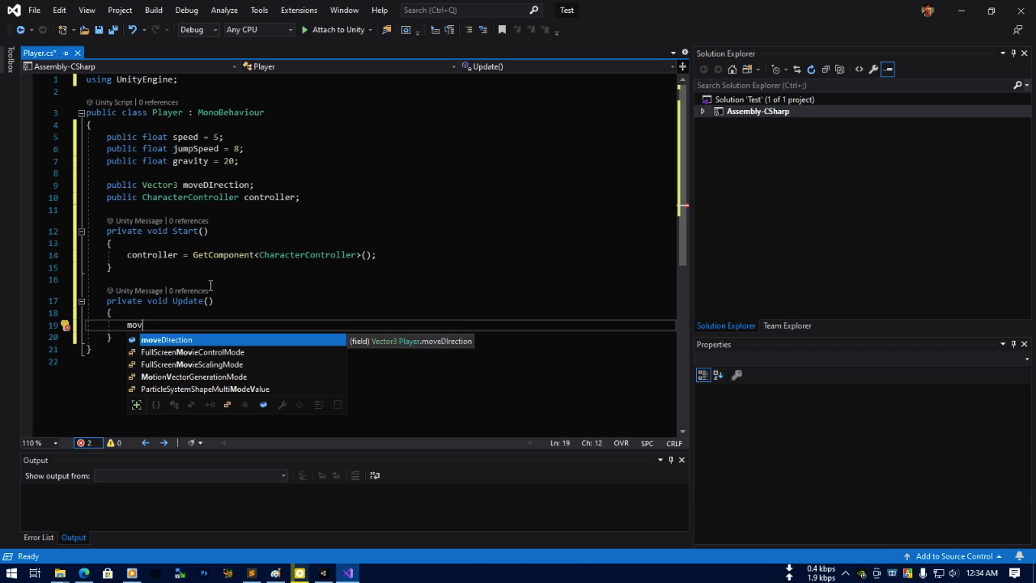
pyautogui.press('Tab')
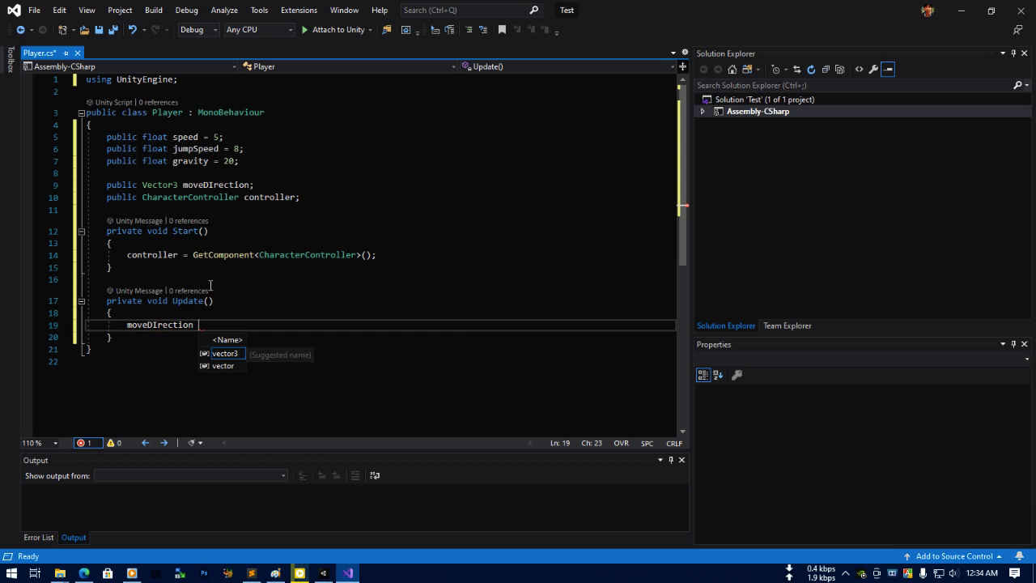
pyautogui.write('= n')
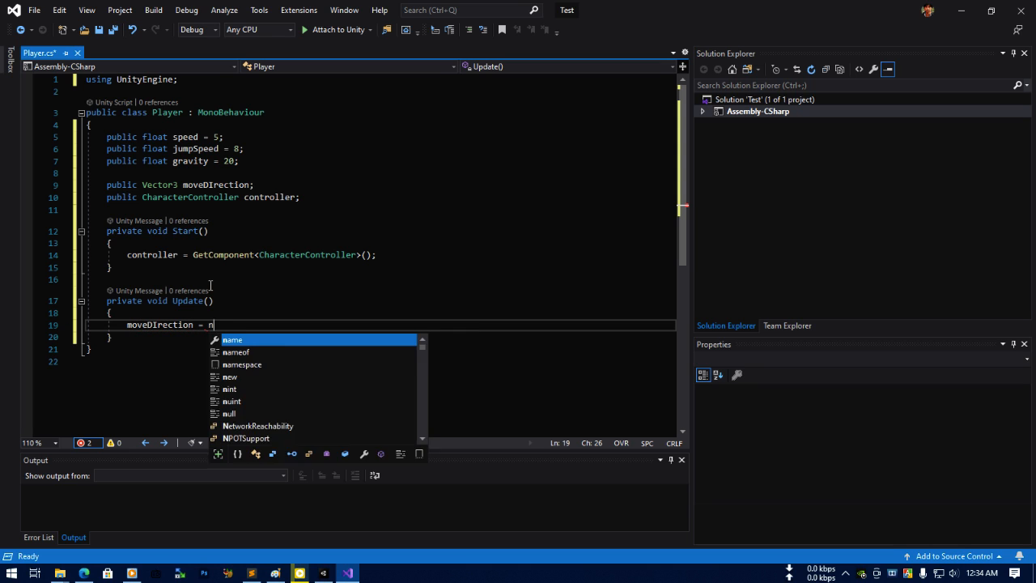
pyautogui.write('ew Vector3')
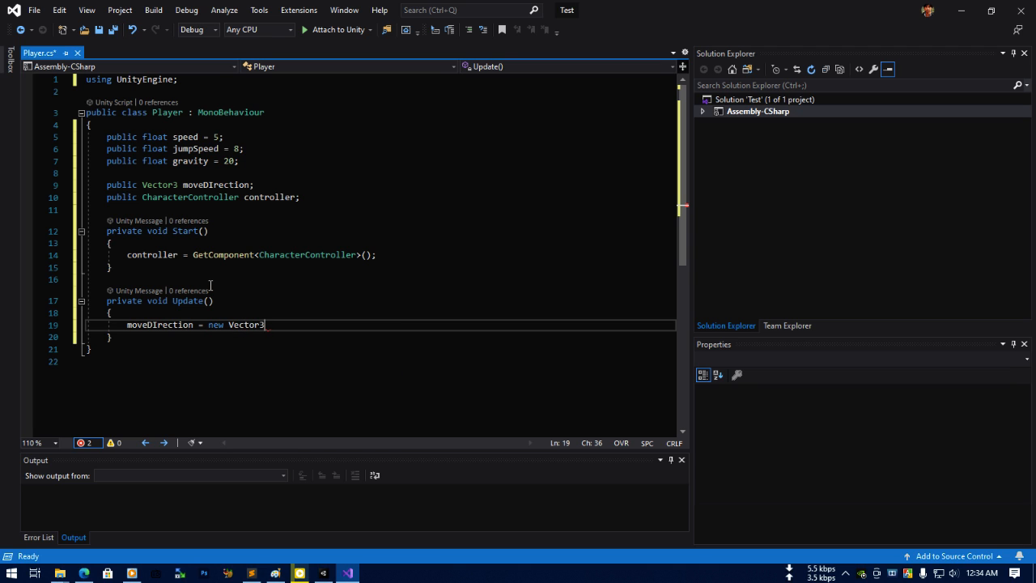
pyautogui.write('(')
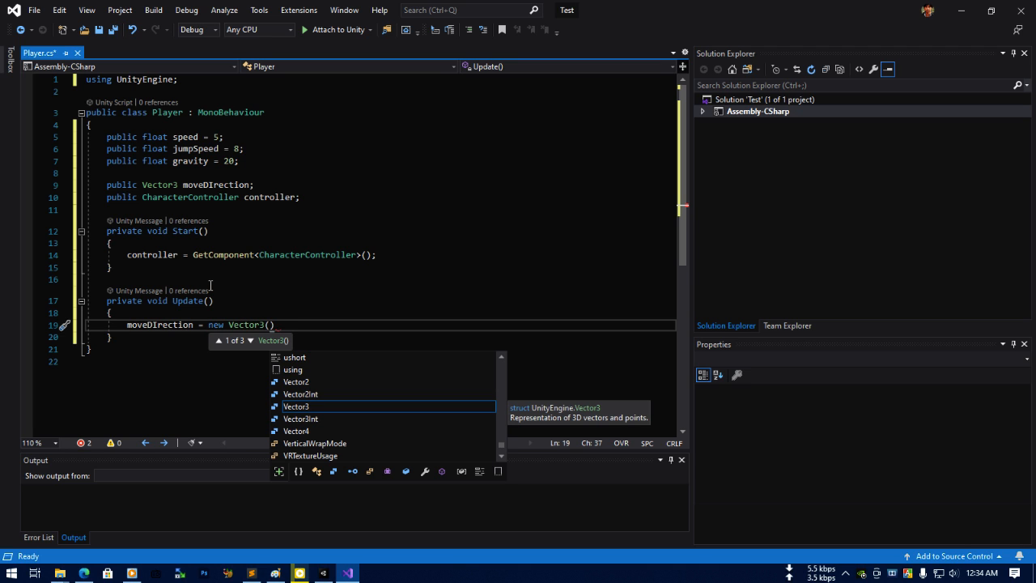
# Enter Input.GetAxis("Horizontal") as the x component of the new Vector3.
pyautogui.write('Inpu')
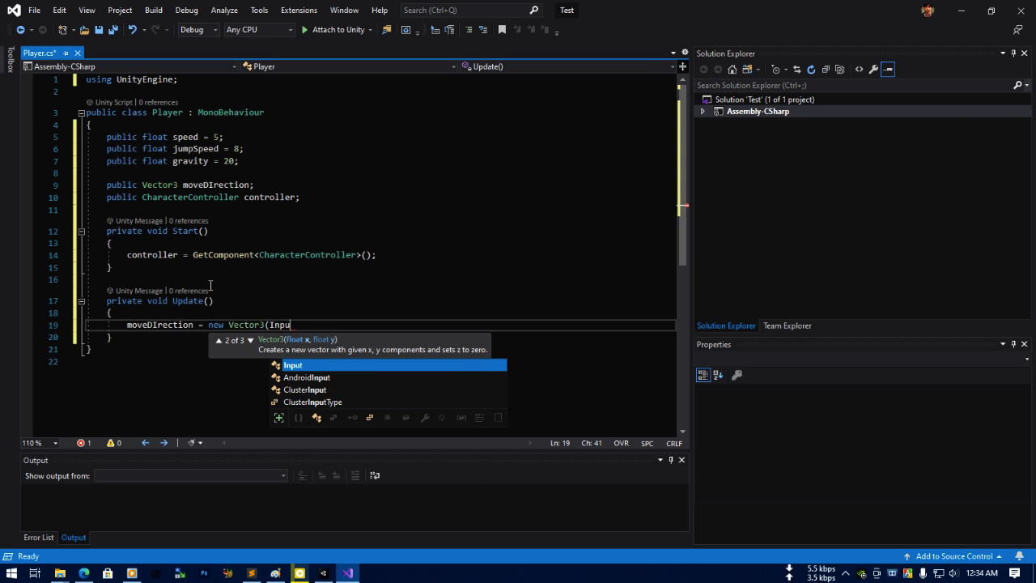
pyautogui.write('t.get')
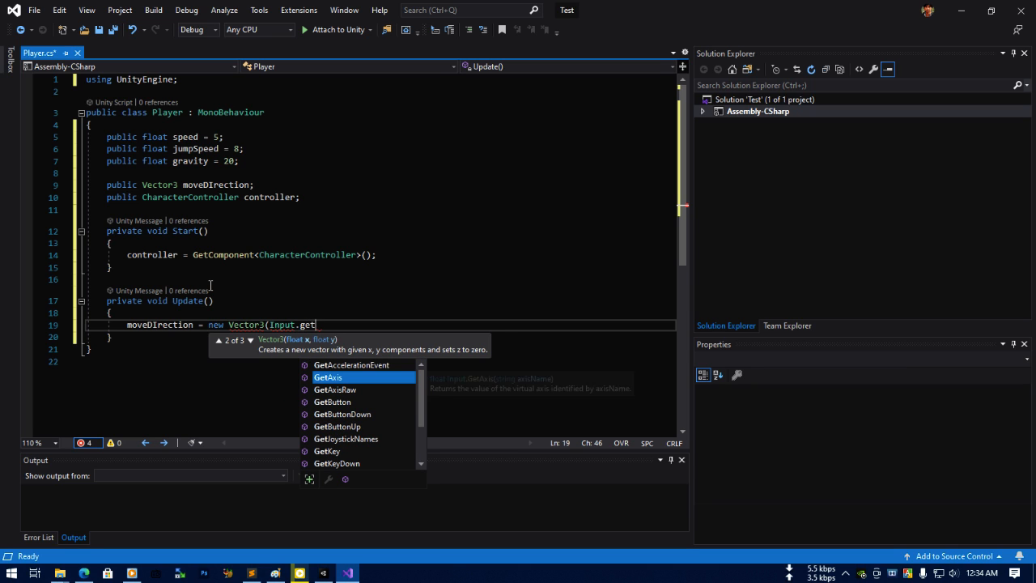
pyautogui.press('Tab')
pyautogui.write('(')
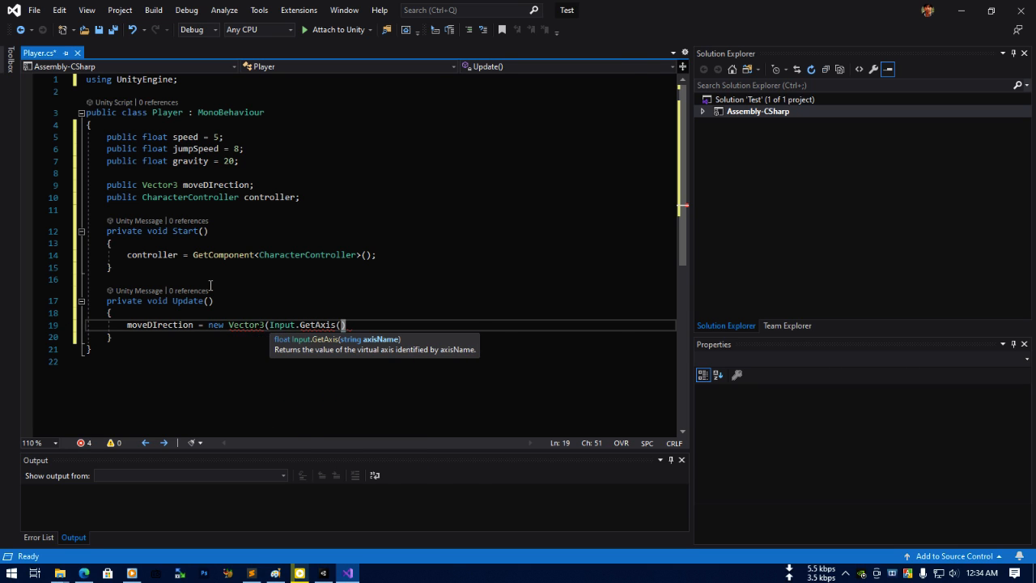
pyautogui.write('"hori')
pyautogui.press('BackSpace')
pyautogui.press('BackSpace')
pyautogui.press('BackSpace')
pyautogui.press('BackSpace')
pyautogui.press('BackSpace')
pyautogui.write('"Horizo')
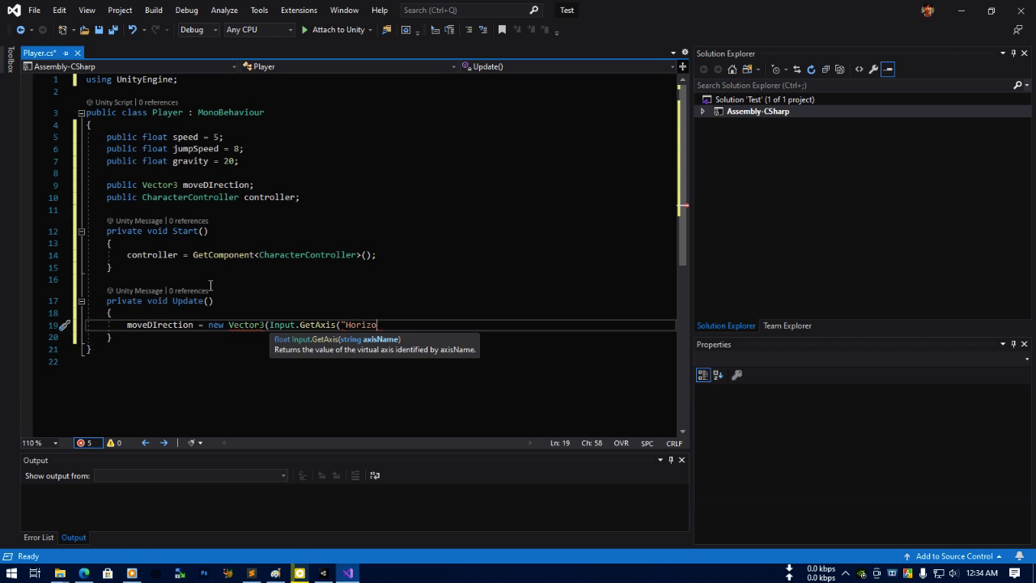
pyautogui.write('ntal")')
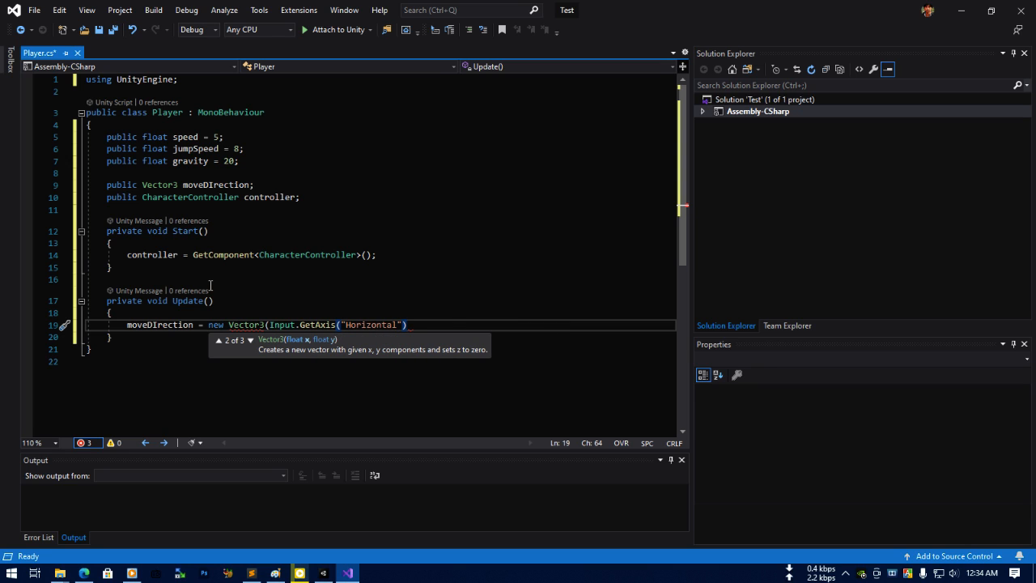
# Add 0 as the Vector3's y component and begin its z component with Input.GetAxis.
pyautogui.write(',0,')
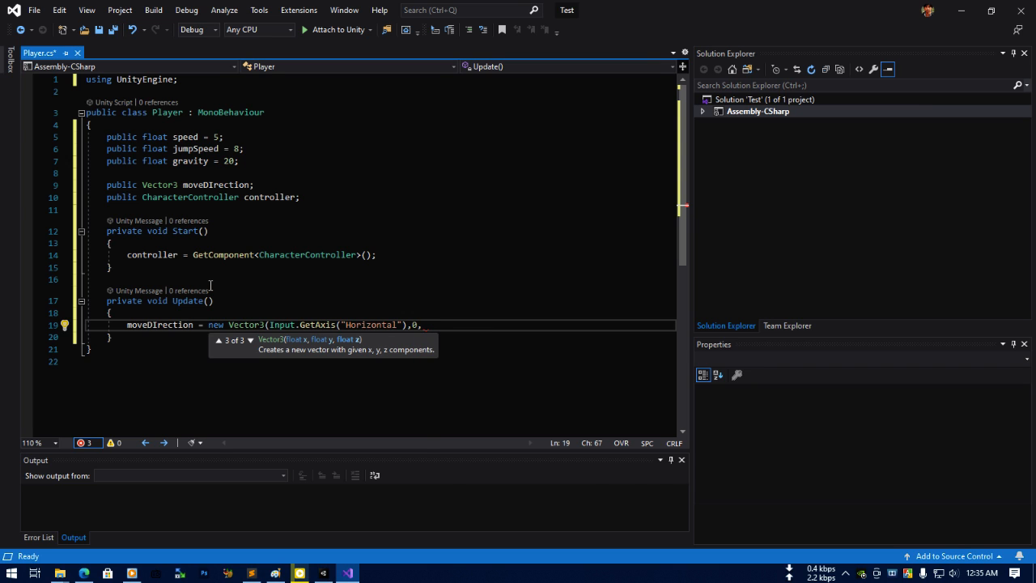
pyautogui.write('Inp')
pyautogui.press('Tab')
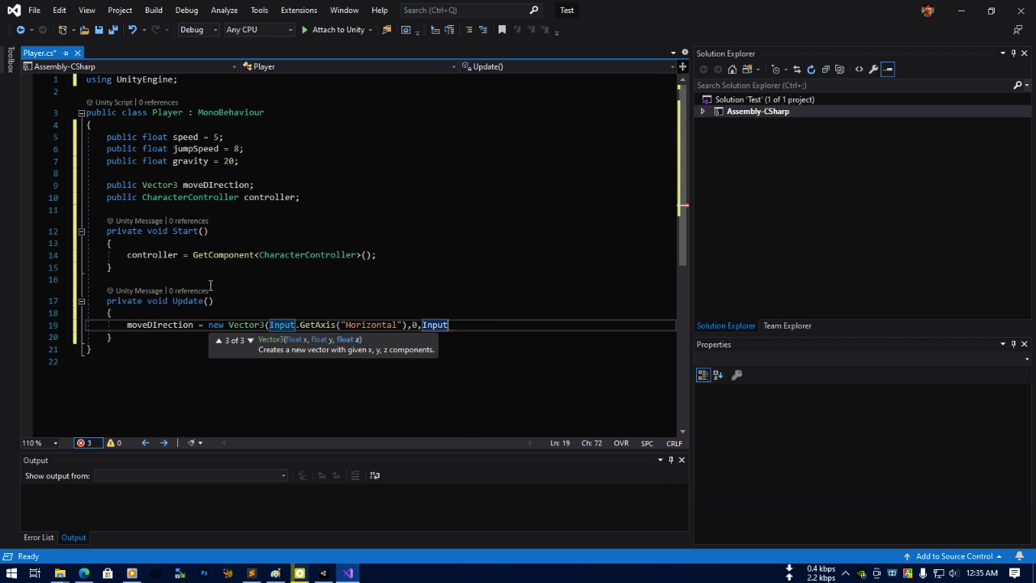
pyautogui.write('.Get')
pyautogui.press('Tab')
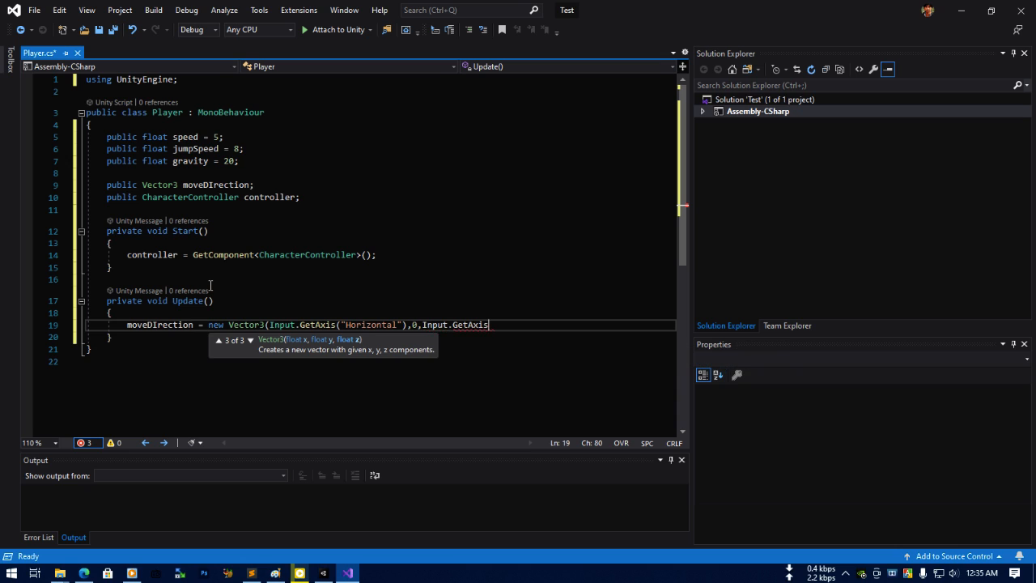
# Pass "Vertical" to the second GetAxis call and close the Vector3 statement with a semicolon.
pyautogui.write('("')
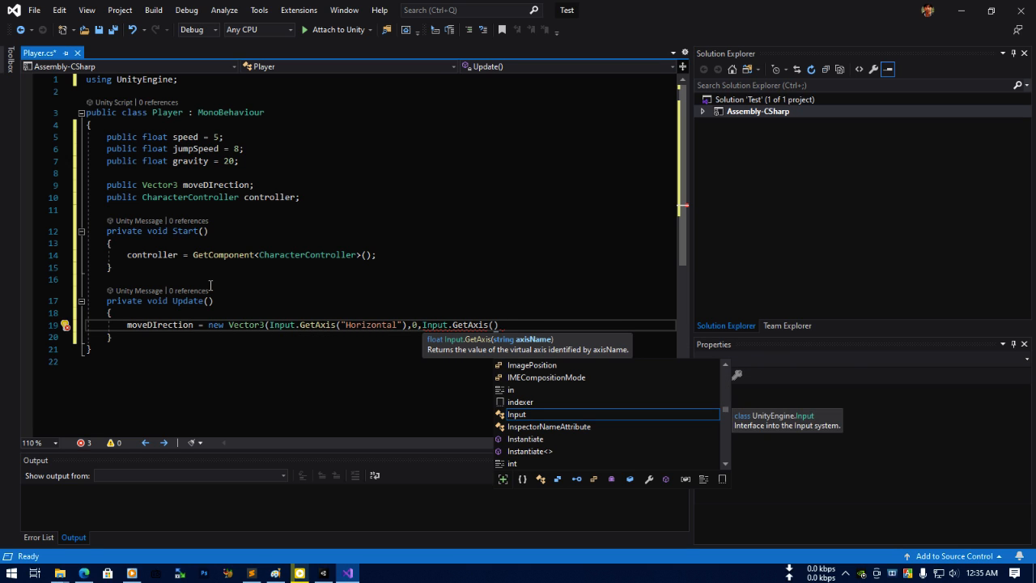
pyautogui.press('BackSpace')
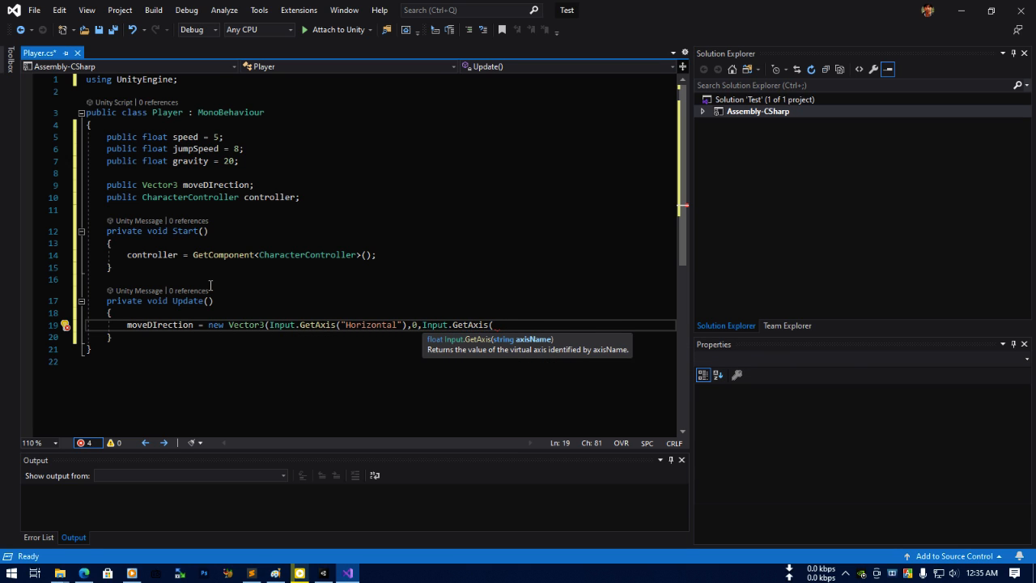
pyautogui.write(')')
pyautogui.press('BackSpace')
pyautogui.write('"")')
pyautogui.press('Left')
pyautogui.press('Left')
pyautogui.click(527, 329)
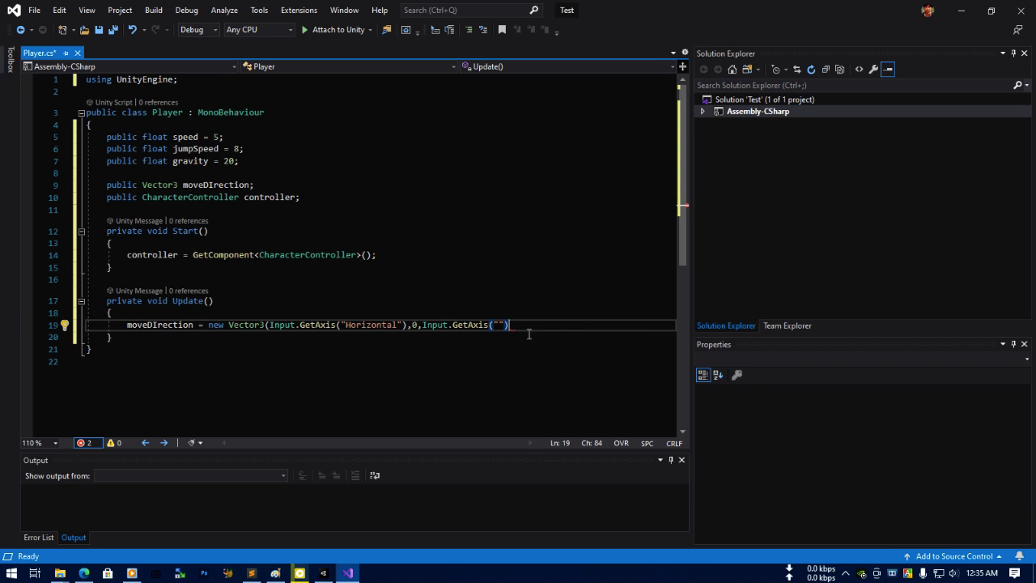
pyautogui.click(501, 326)
pyautogui.press('Left')
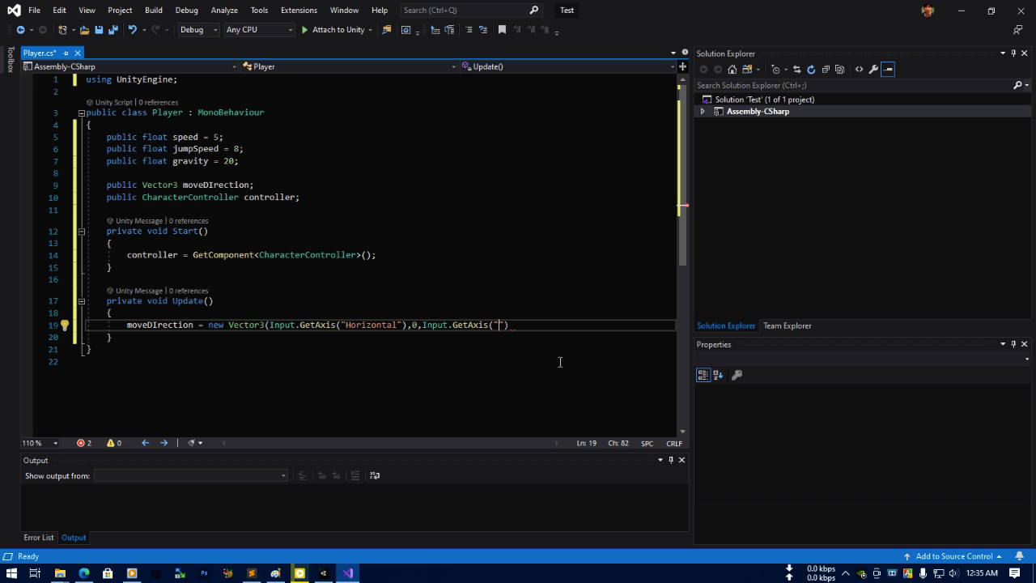
pyautogui.hotkey('shift', 'Right')
pyautogui.hotkey('shift', 'Right')
pyautogui.write('"Vertical")')
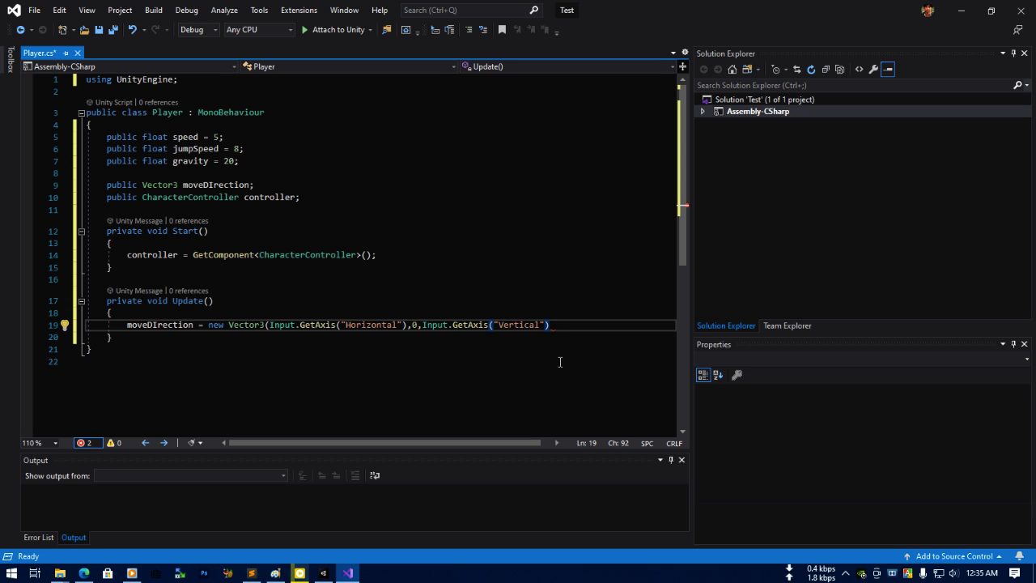
pyautogui.write(');')
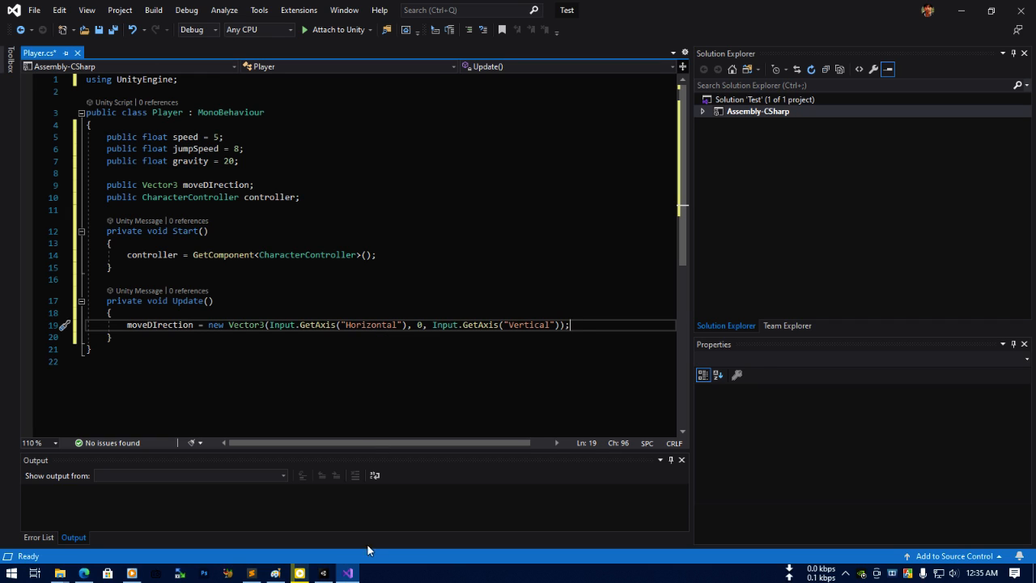
# Compare the moveDIrection line with the Player's axes in Unity's Top and Back scene views, returning to the code each time.
pyautogui.click(323, 573)
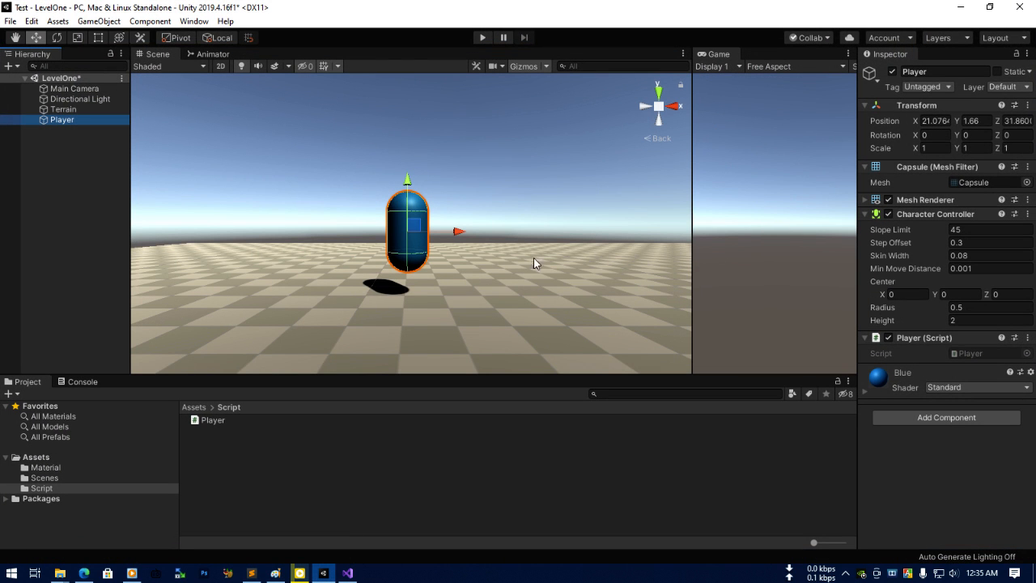
pyautogui.click(959, 7)
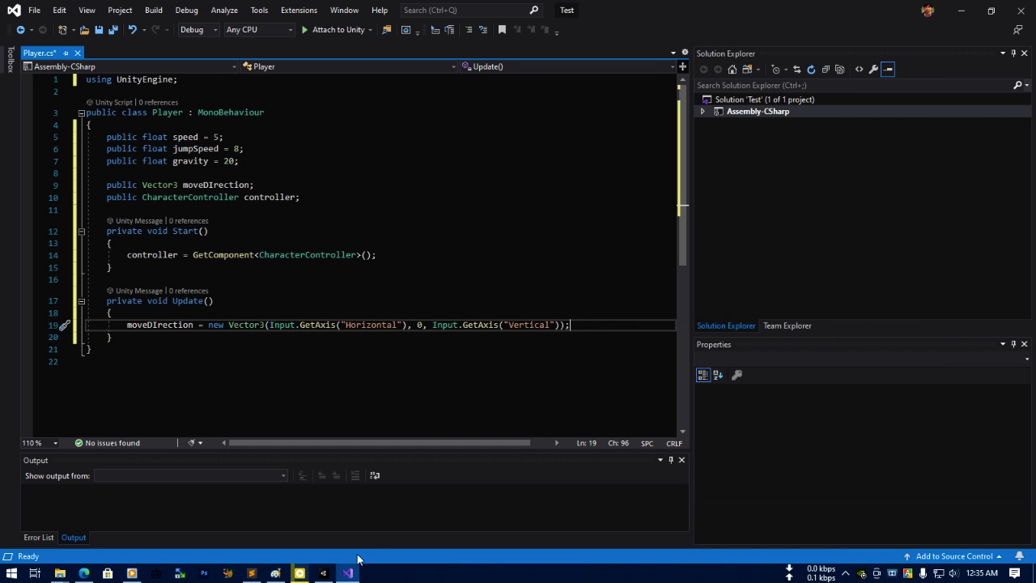
pyautogui.click(323, 573)
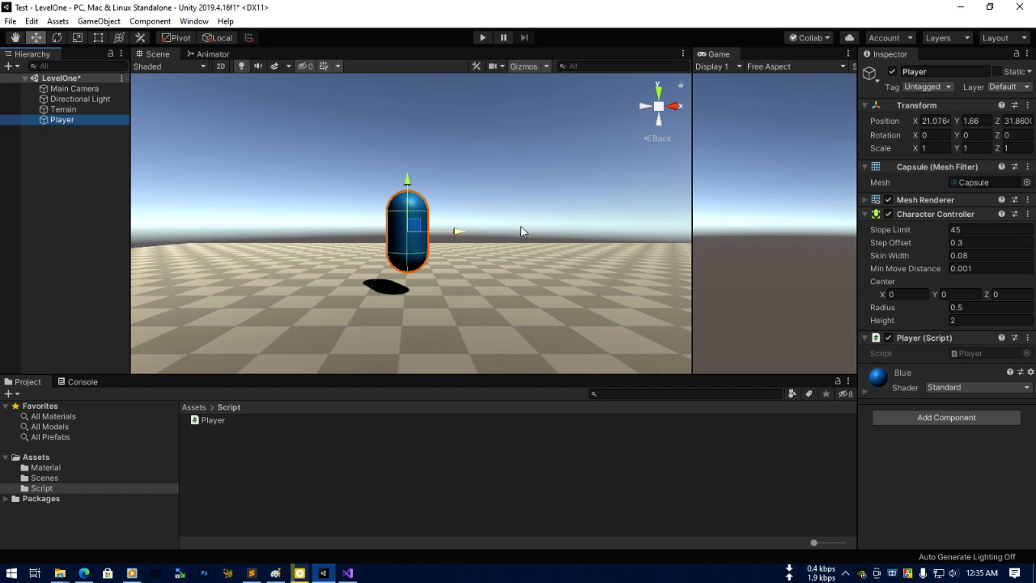
pyautogui.click(659, 96)
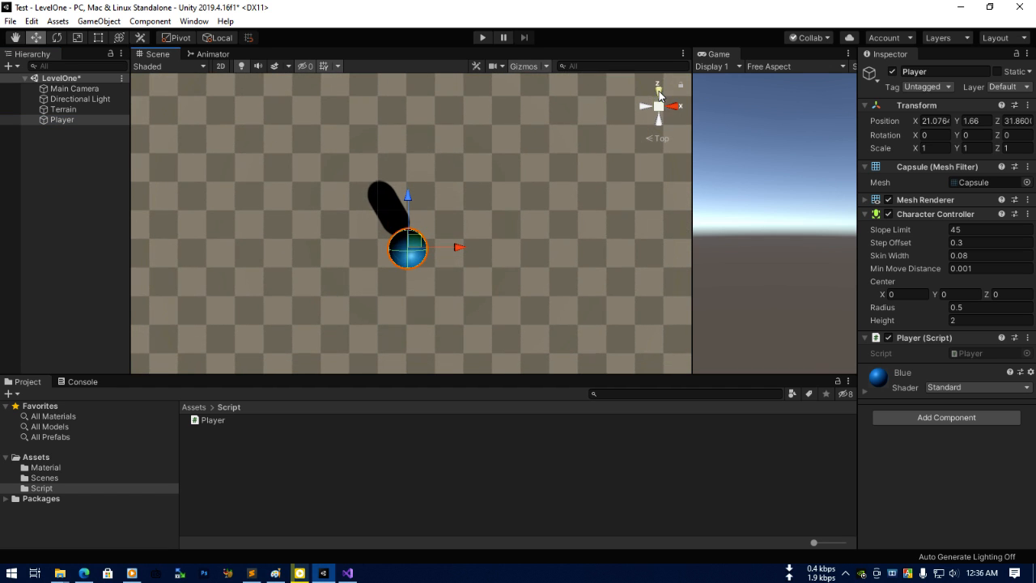
pyautogui.click(662, 116)
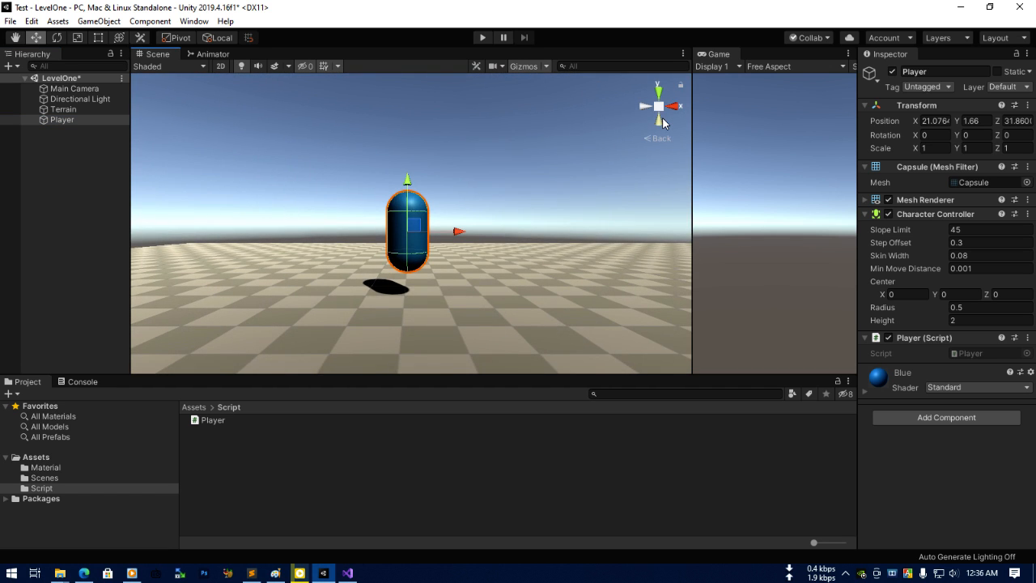
pyautogui.click(961, 7)
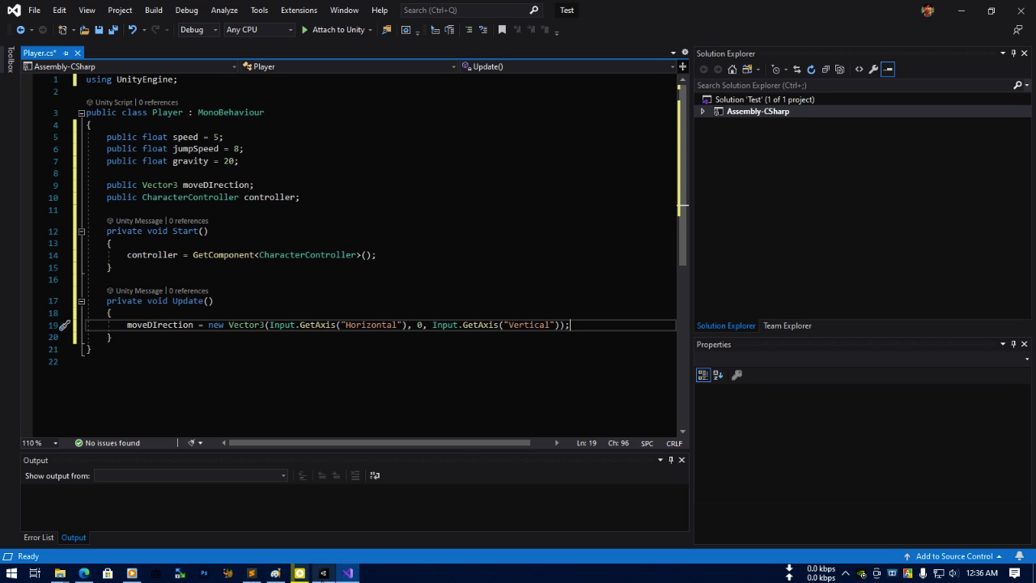
pyautogui.click(323, 573)
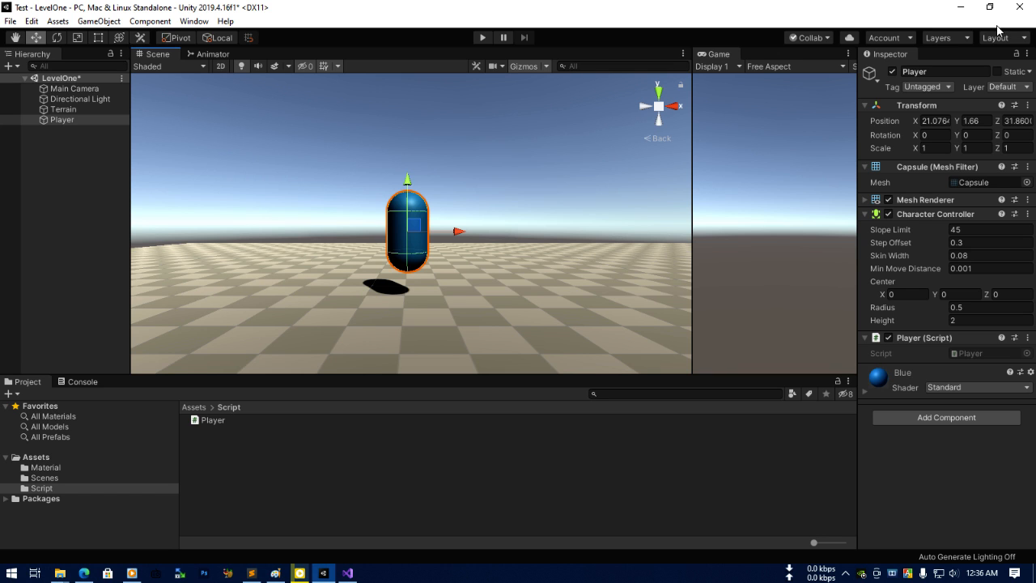
pyautogui.click(962, 6)
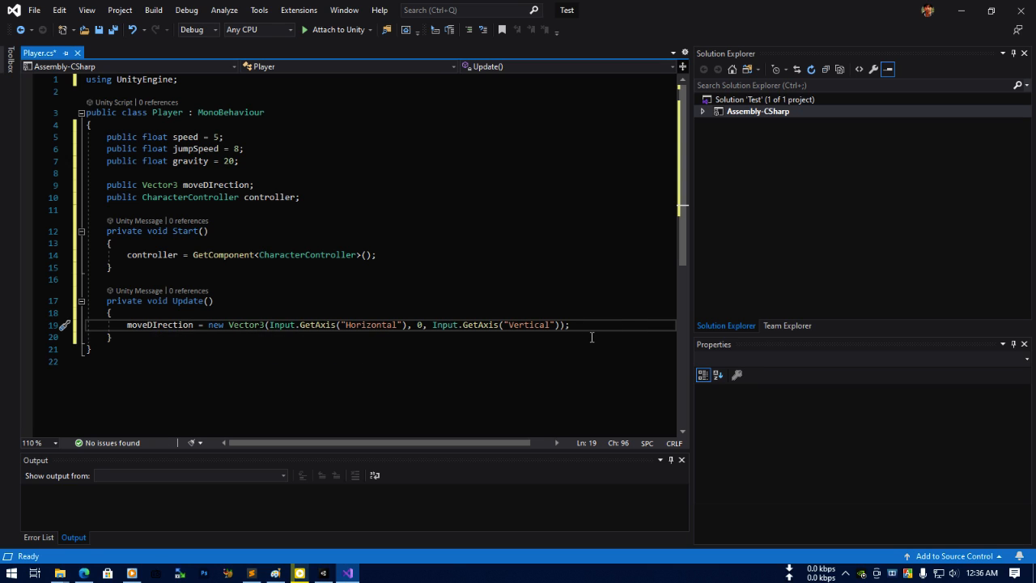
# Below the Vector3 line in Update, add the statement moveDIrection = transform.TransformDirection(moveDIrection);.
pyautogui.press('Return')
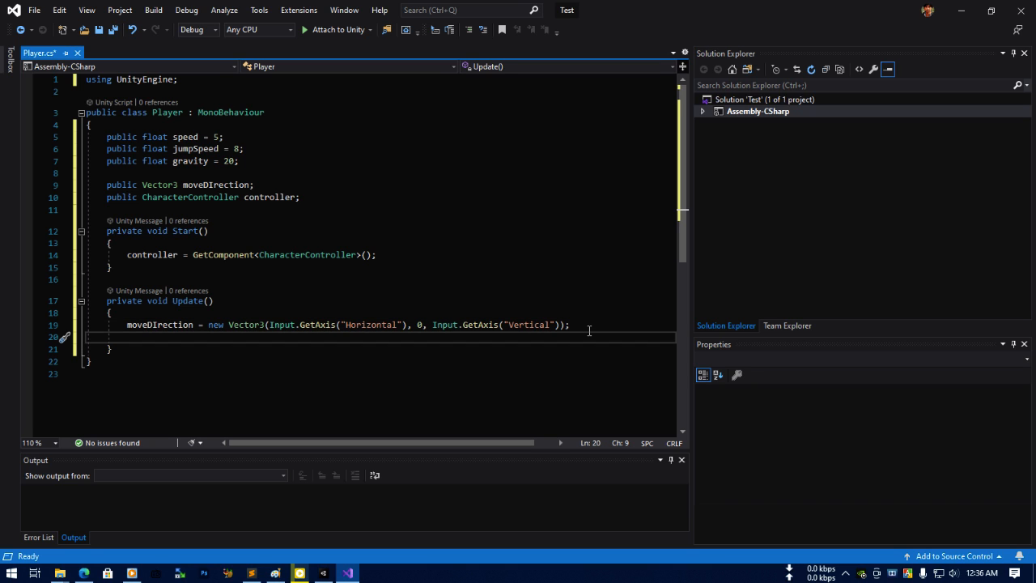
pyautogui.write('mov')
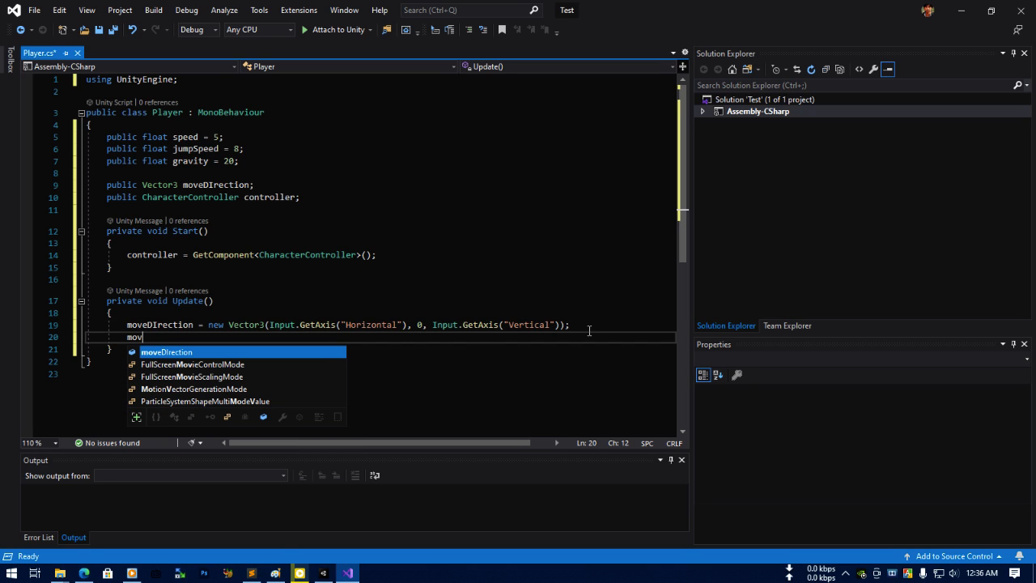
pyautogui.write('eDIrection = ')
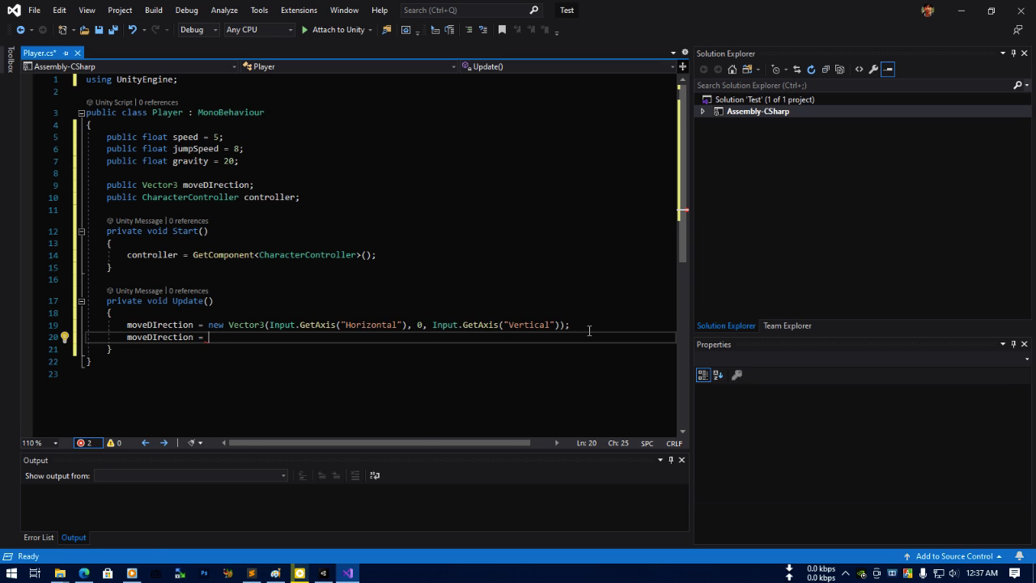
pyautogui.write('tran')
pyautogui.press('Tab')
pyautogui.write('.')
pyautogui.write('Tr')
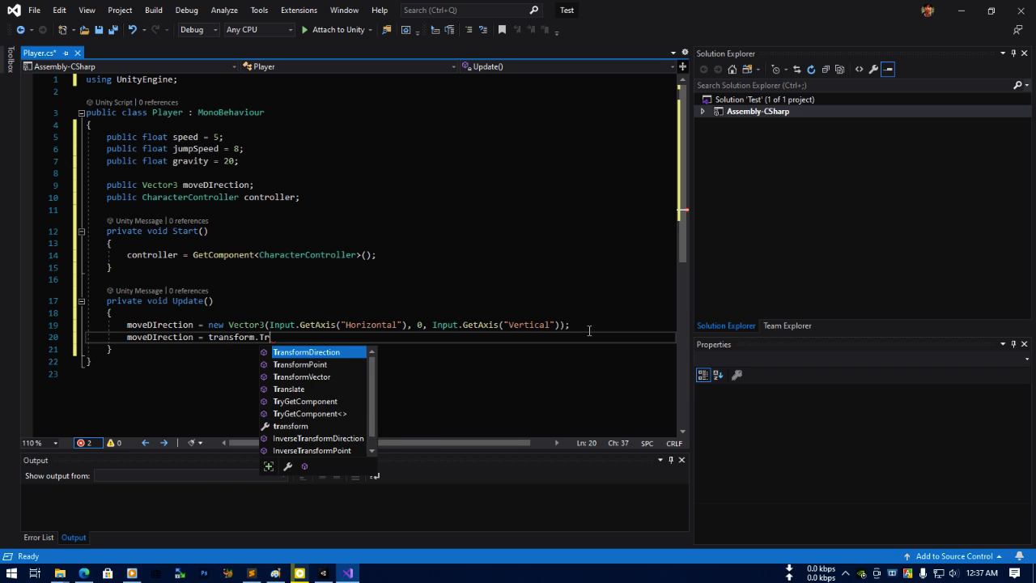
pyautogui.press('Tab')
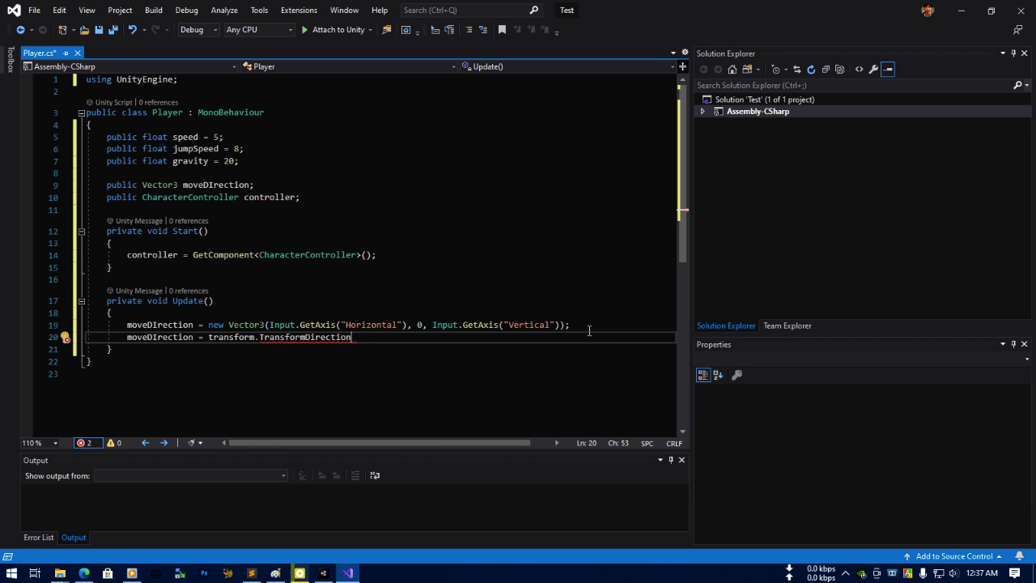
pyautogui.write('(')
pyautogui.write('move')
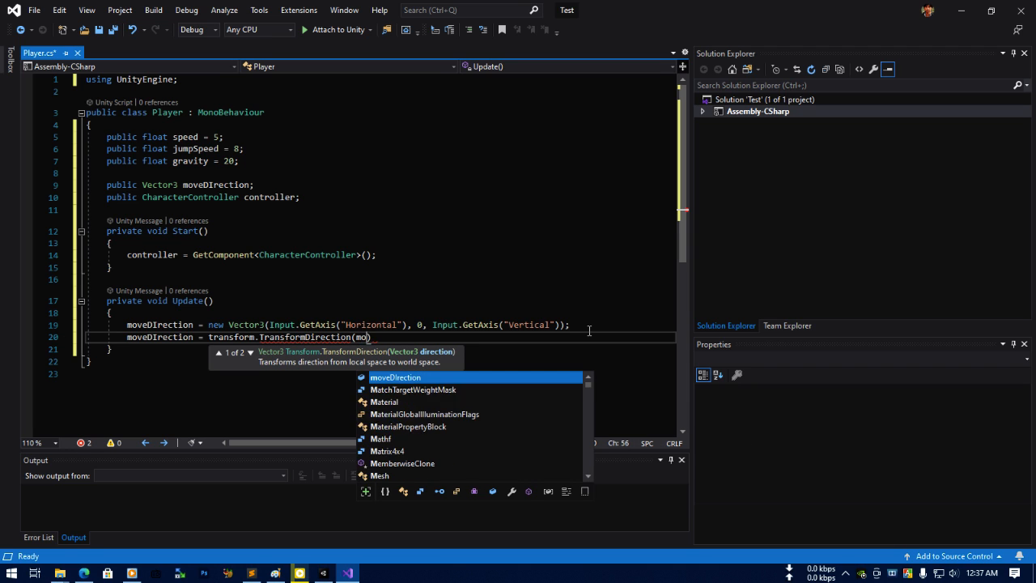
pyautogui.press('Tab')
pyautogui.write(');')
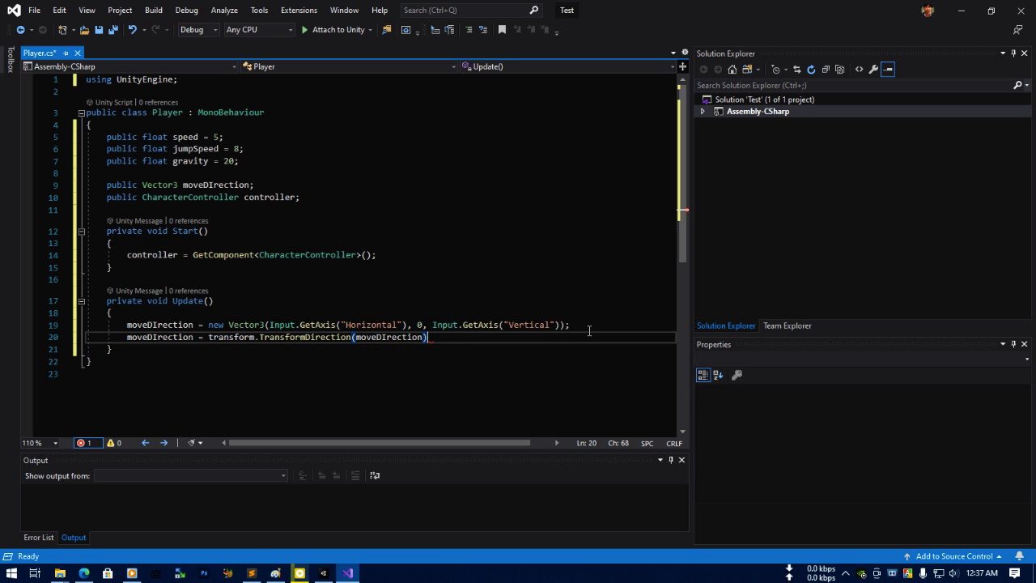
# Save Player.cs and check the Player (Script) component's public fields in Unity before returning to the code.
pyautogui.hotkey('ctrl', 's')
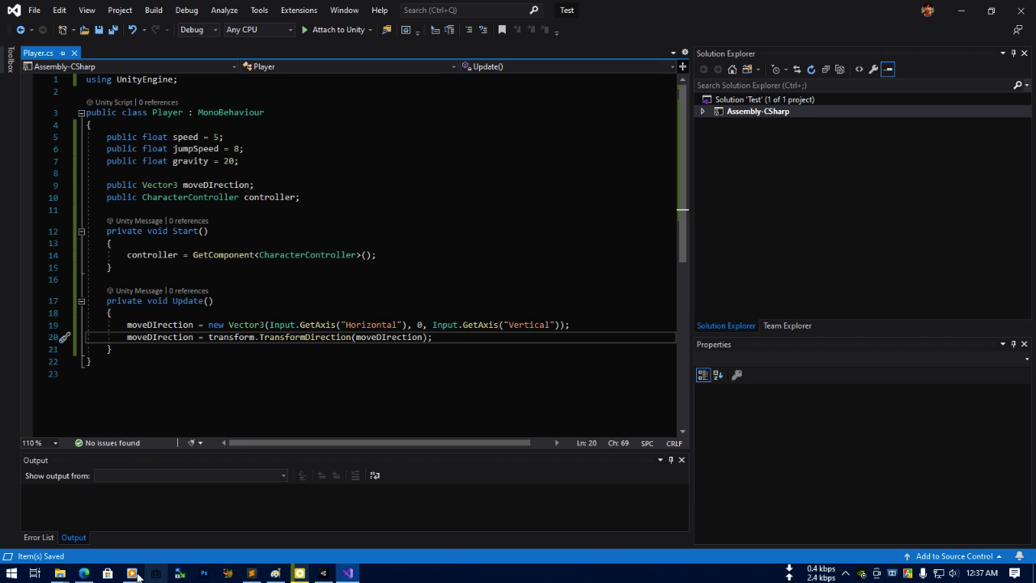
pyautogui.click(322, 572)
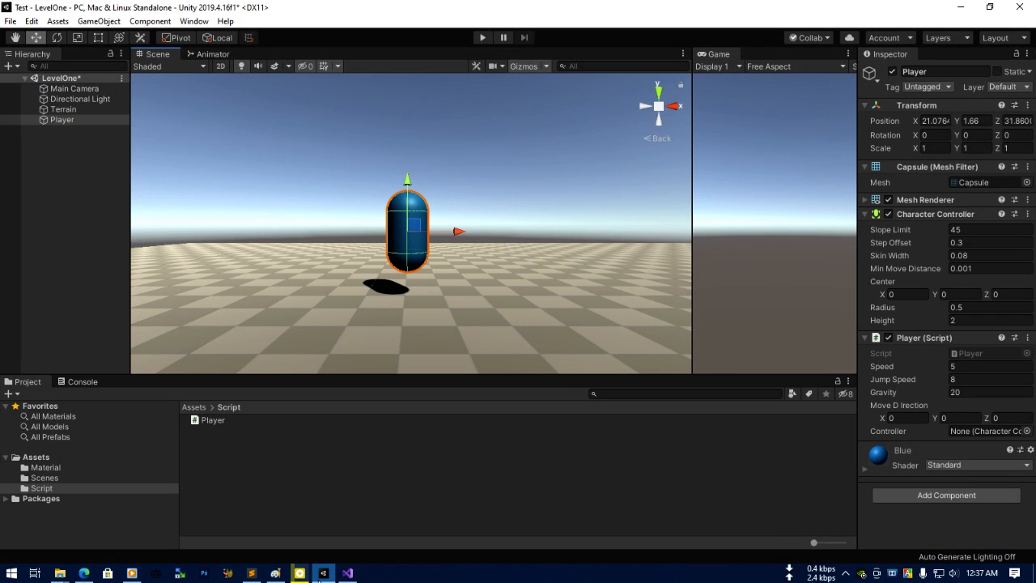
pyautogui.click(970, 6)
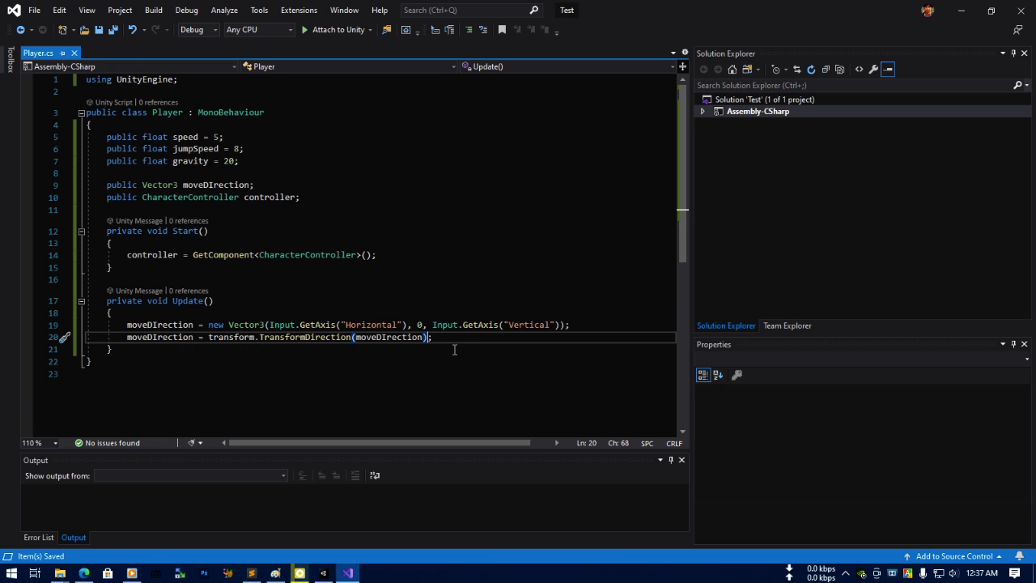
# After a blank line in Update, add moveDIrection *= speed; and save the script.
pyautogui.press('Return')
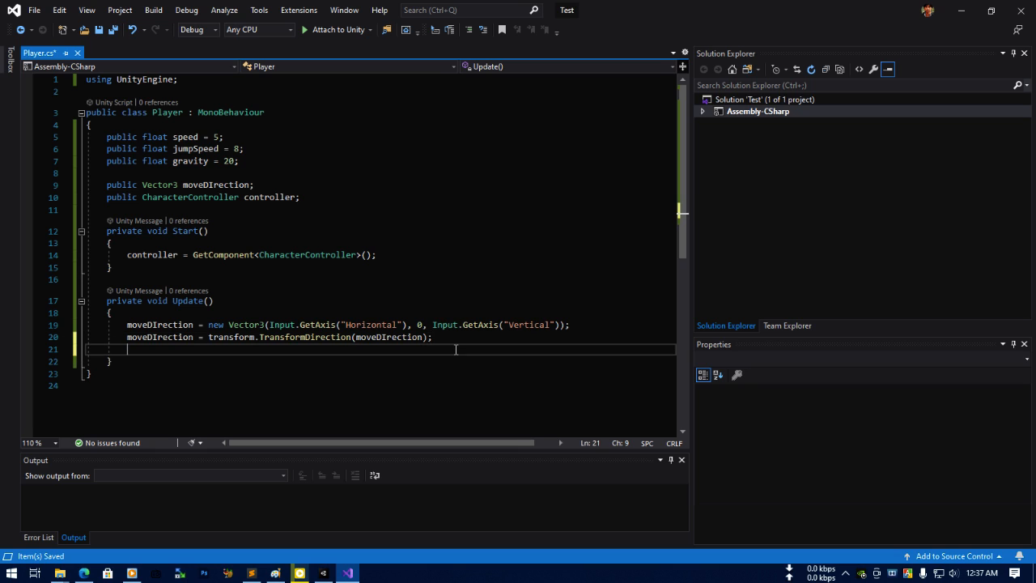
pyautogui.press('Return')
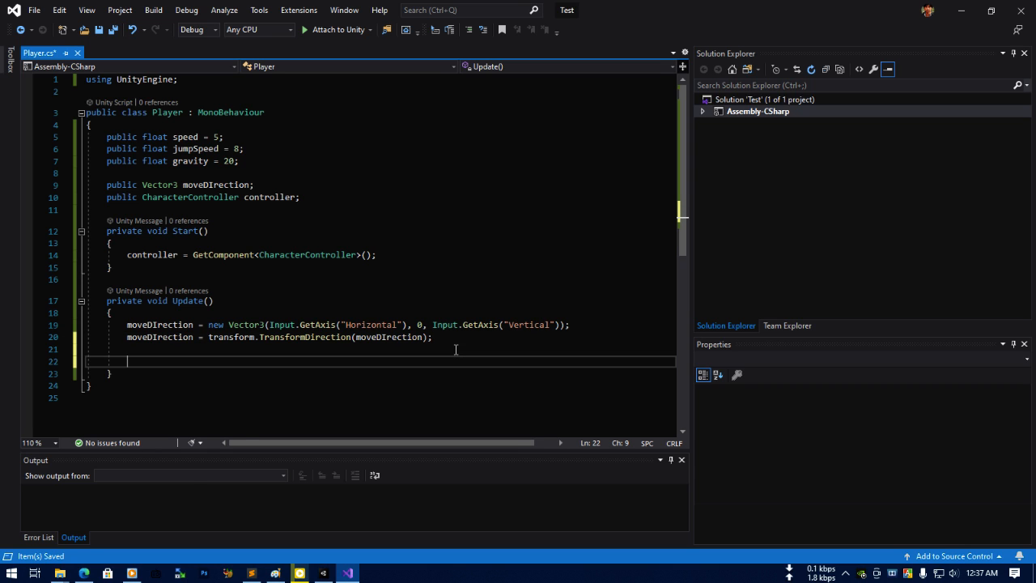
pyautogui.write('mo')
pyautogui.press('BackSpace')
pyautogui.press('BackSpace')
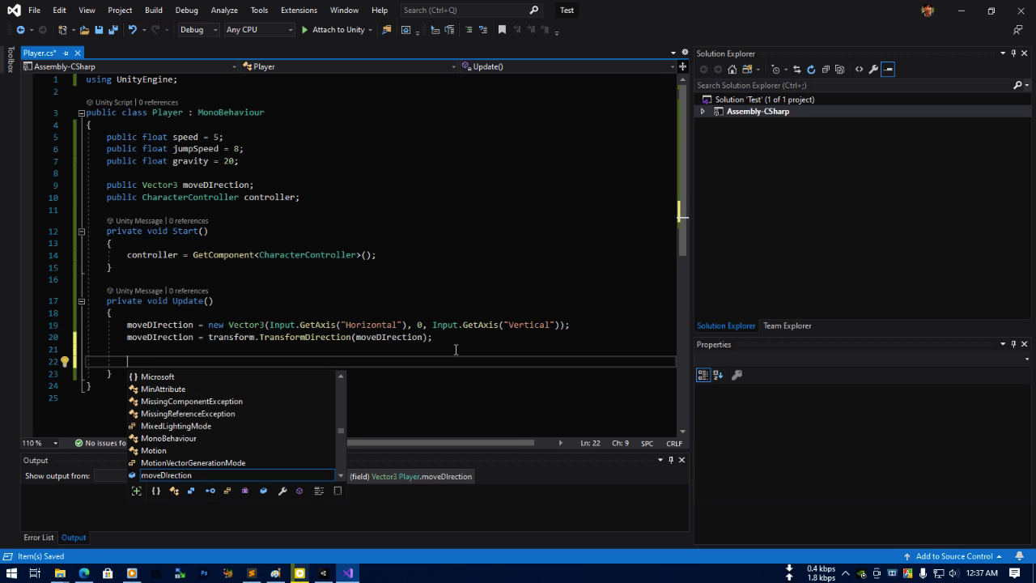
pyautogui.write('mov')
pyautogui.press('Tab')
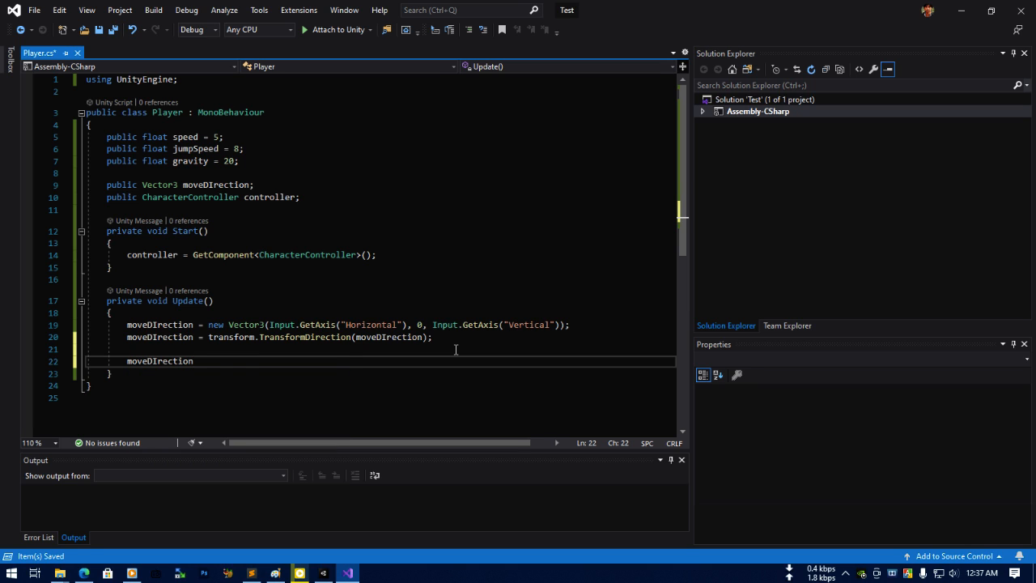
pyautogui.write('*=')
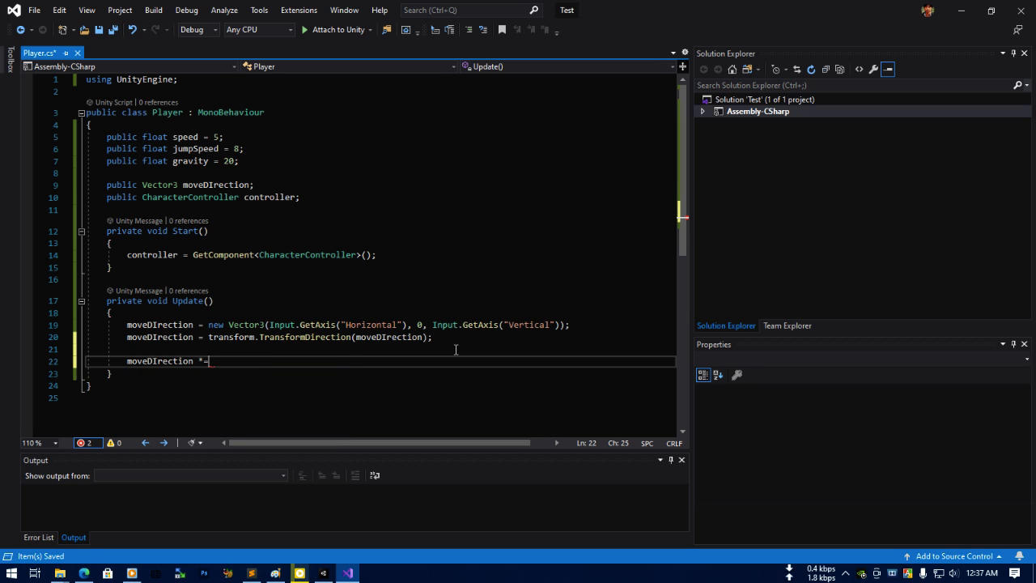
pyautogui.write(' speed;')
pyautogui.hotkey('ctrl', 's')
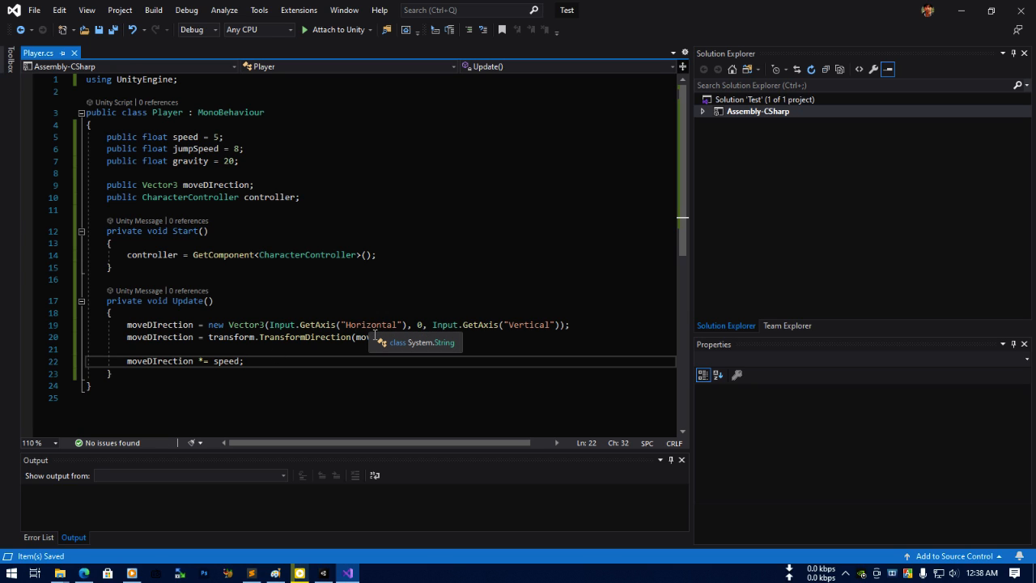
# Inspect the Player from the Top scene view in Unity and return to the Player.cs code.
pyautogui.click(323, 572)
pyautogui.click(657, 93)
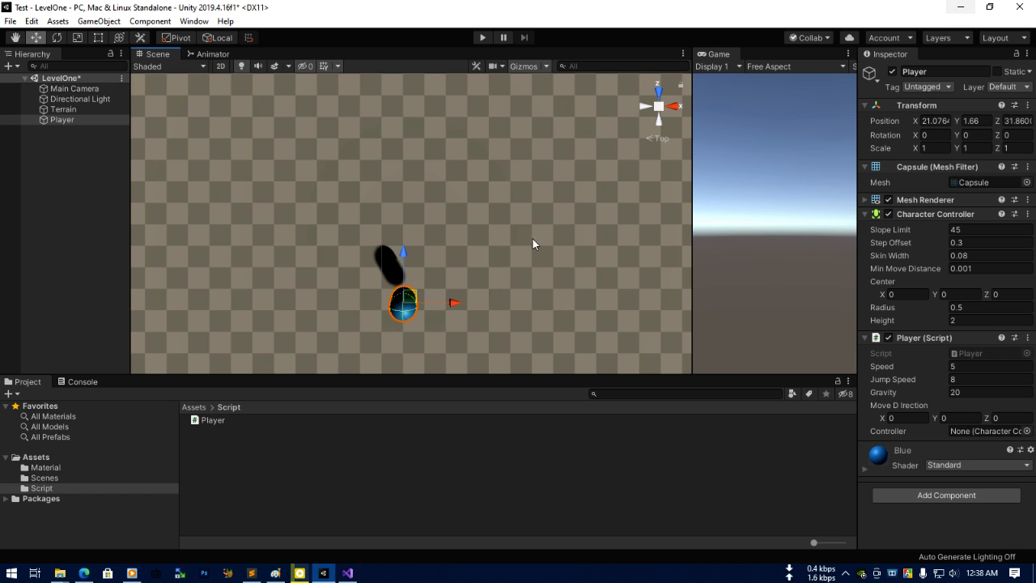
pyautogui.click(962, 8)
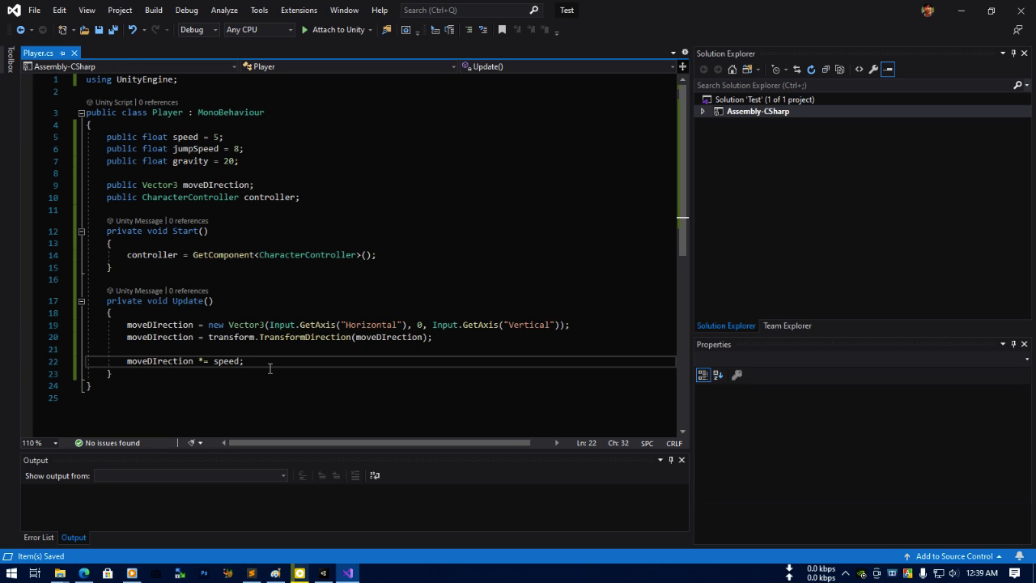
# After a blank line in Update, add controller.Move(moveDIrection * Time.deltaTime); and save Player.cs.
pyautogui.press('Return')
pyautogui.press('Return')
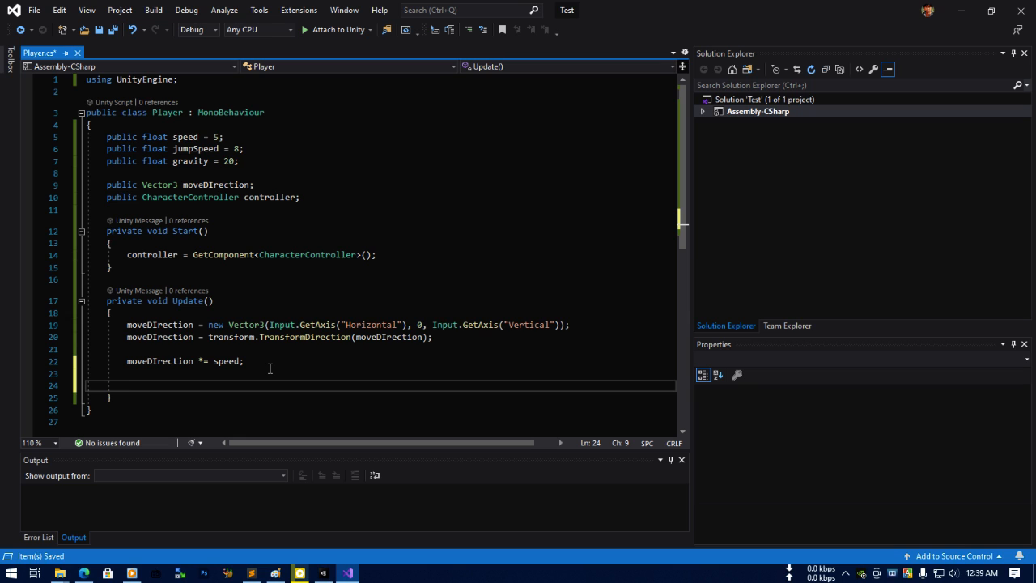
pyautogui.write('cont')
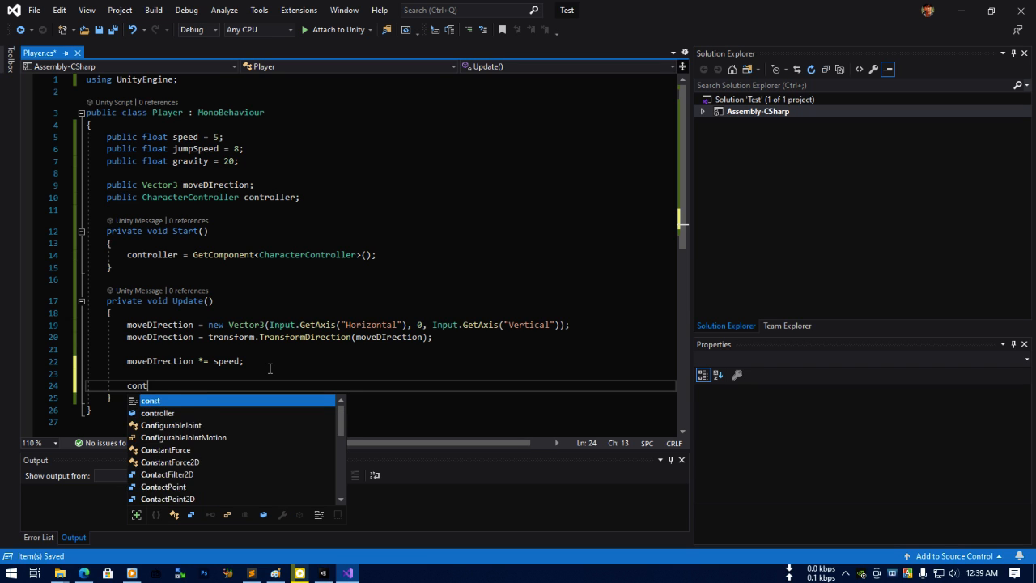
pyautogui.write('roller.Move')
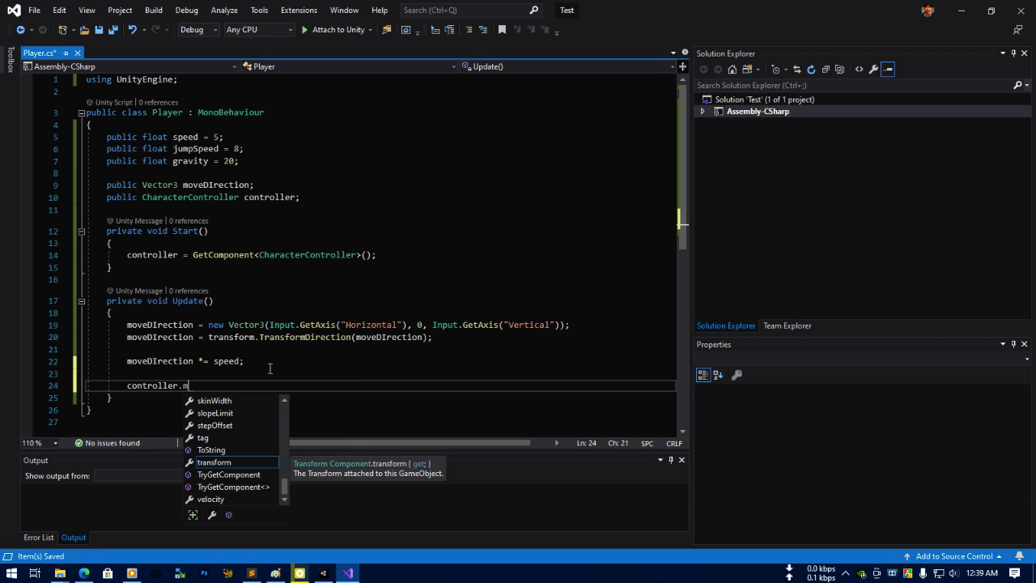
pyautogui.write('(mov')
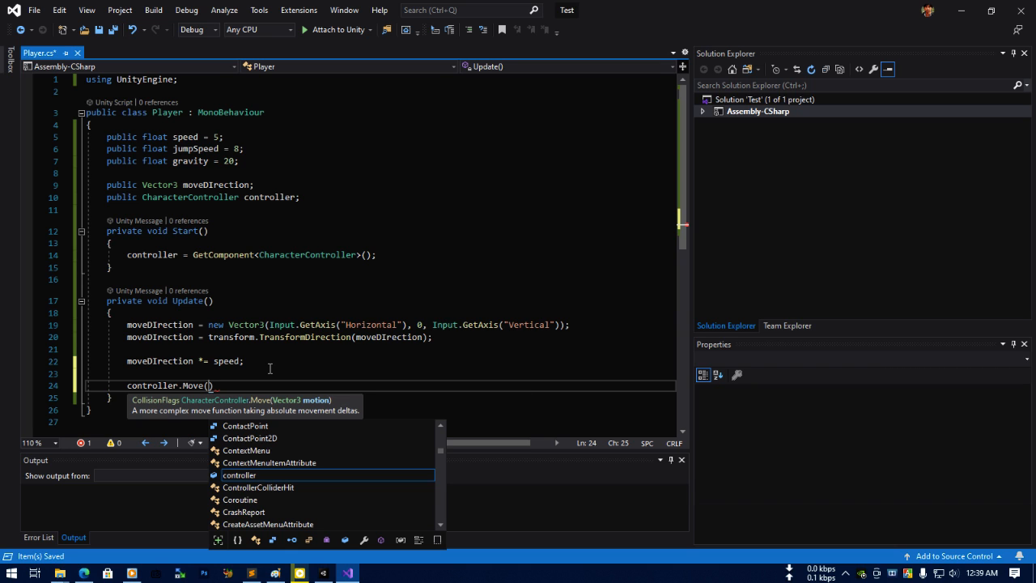
pyautogui.press('Tab')
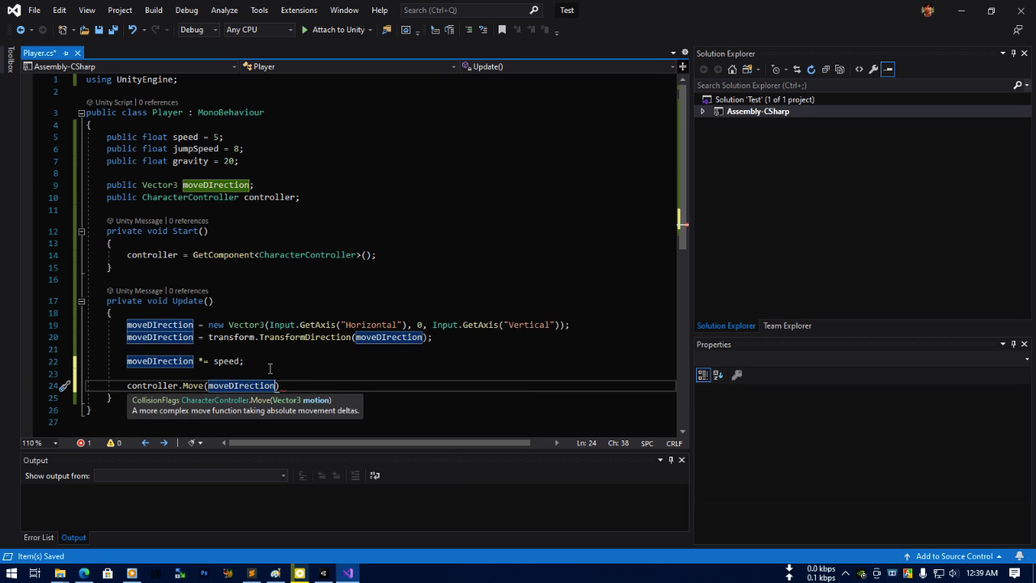
pyautogui.write('* Time')
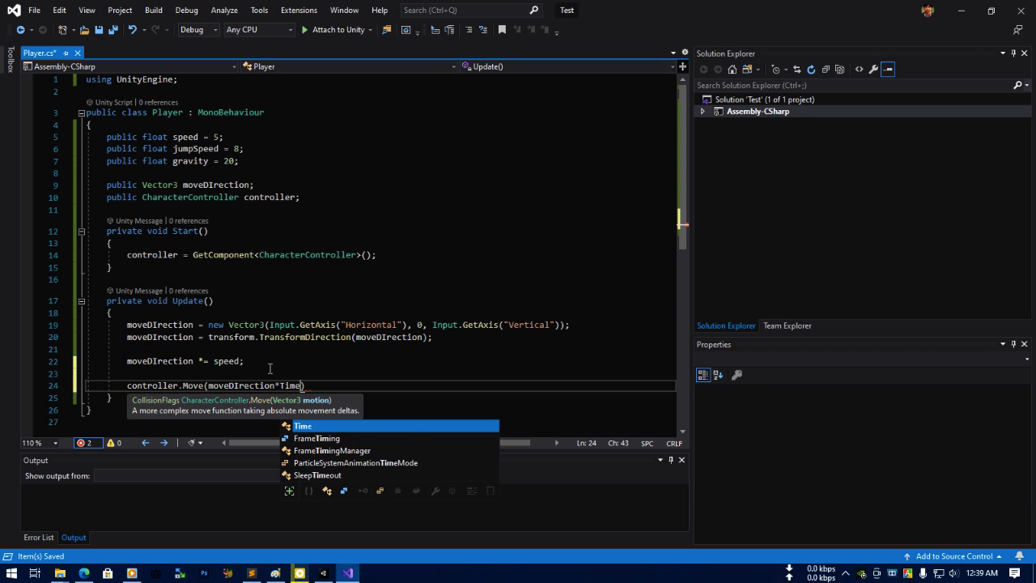
pyautogui.write('.deltaTime)')
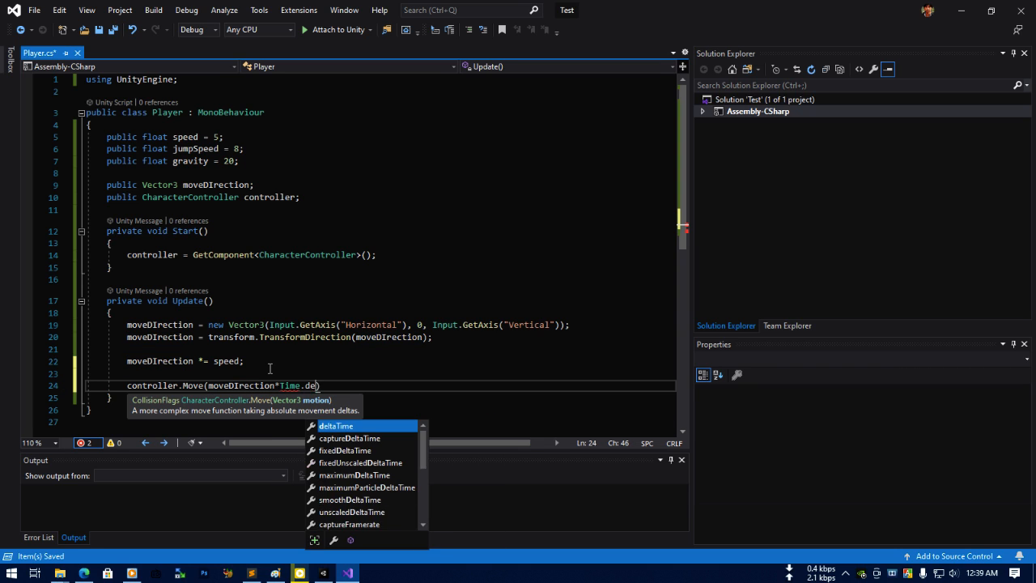
pyautogui.write(';')
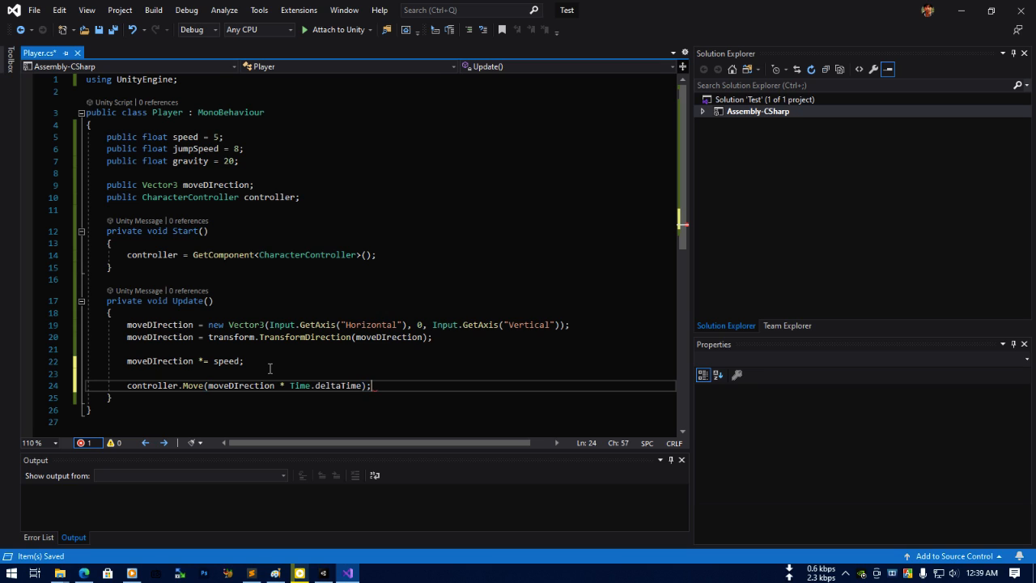
pyautogui.hotkey('ctrl', 's')
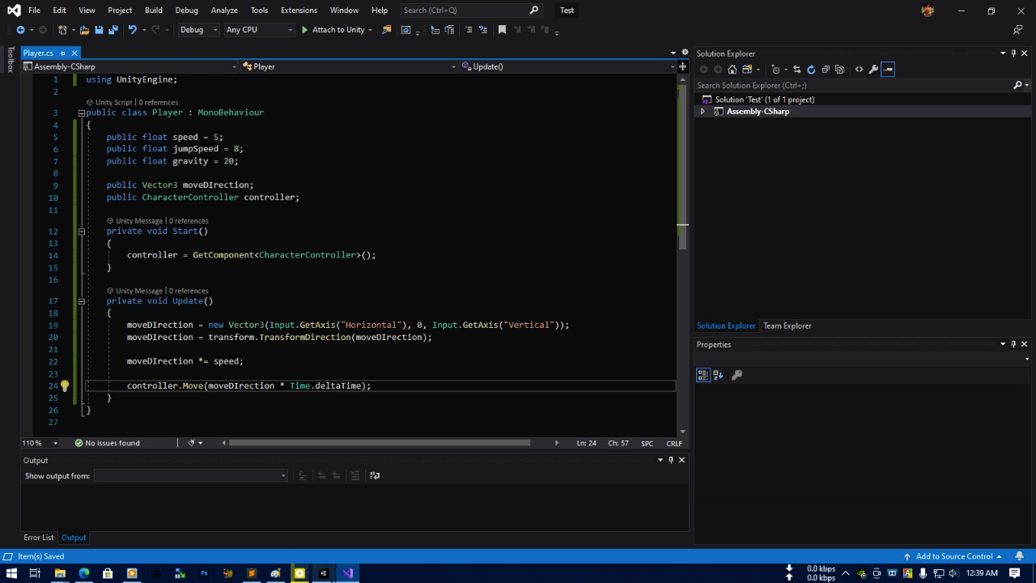
pyautogui.click(323, 573)
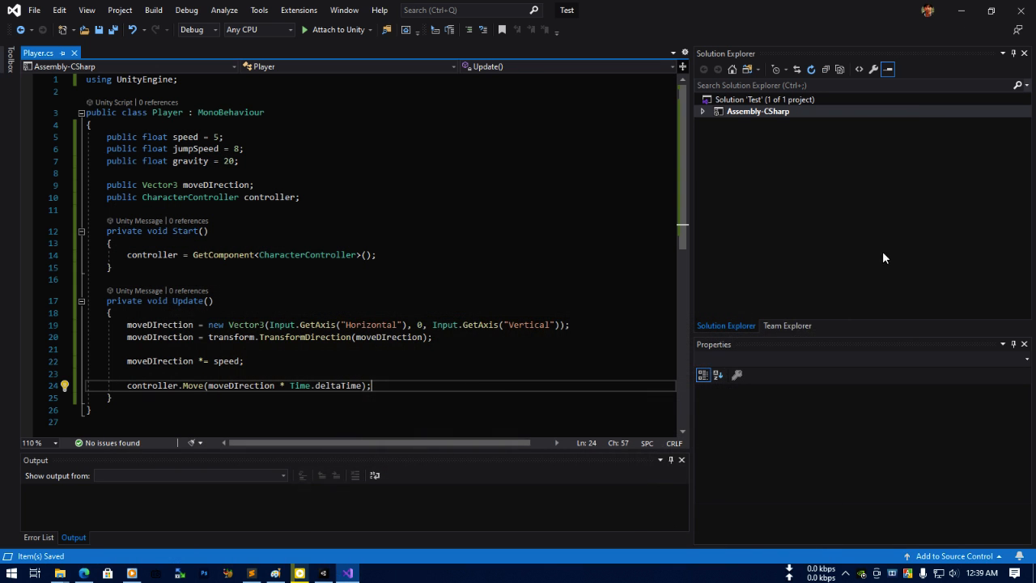
pyautogui.click(960, 8)
pyautogui.moveTo(338, 390)
pyautogui.moveTo(315, 331)
pyautogui.moveTo(363, 265)
pyautogui.click(960, 11)
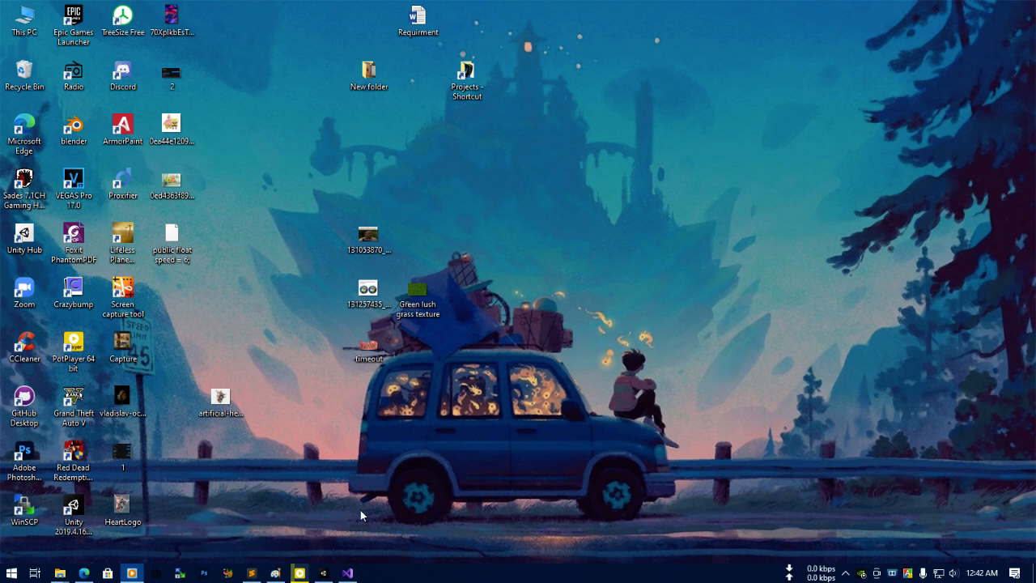
# Switch to Unity, run the scene, and test moving the Player forward, back, left and right across the terrain.
pyautogui.click(323, 573)
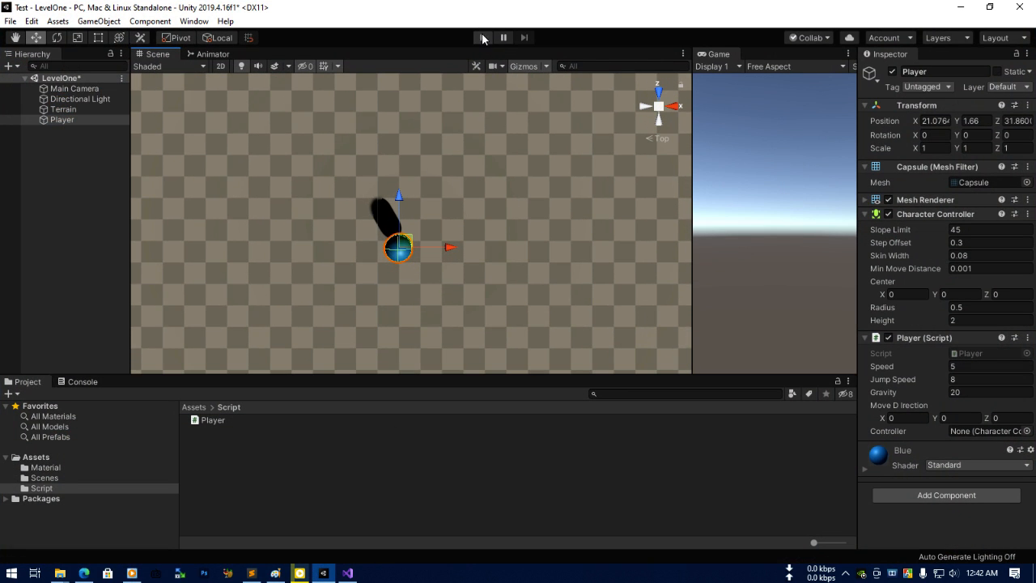
pyautogui.click(483, 37)
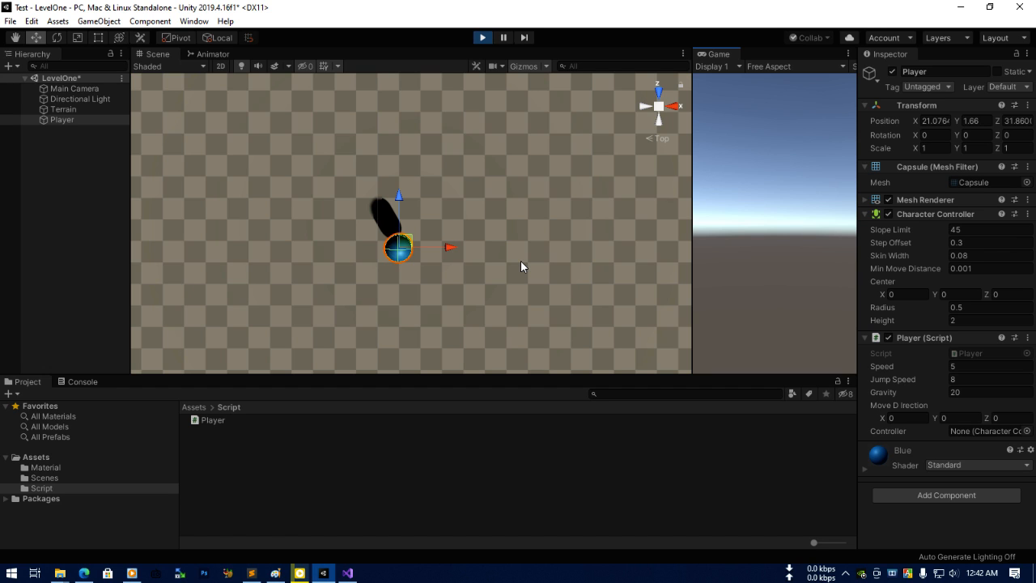
pyautogui.press('w')
pyautogui.press('a')
pyautogui.press('s')
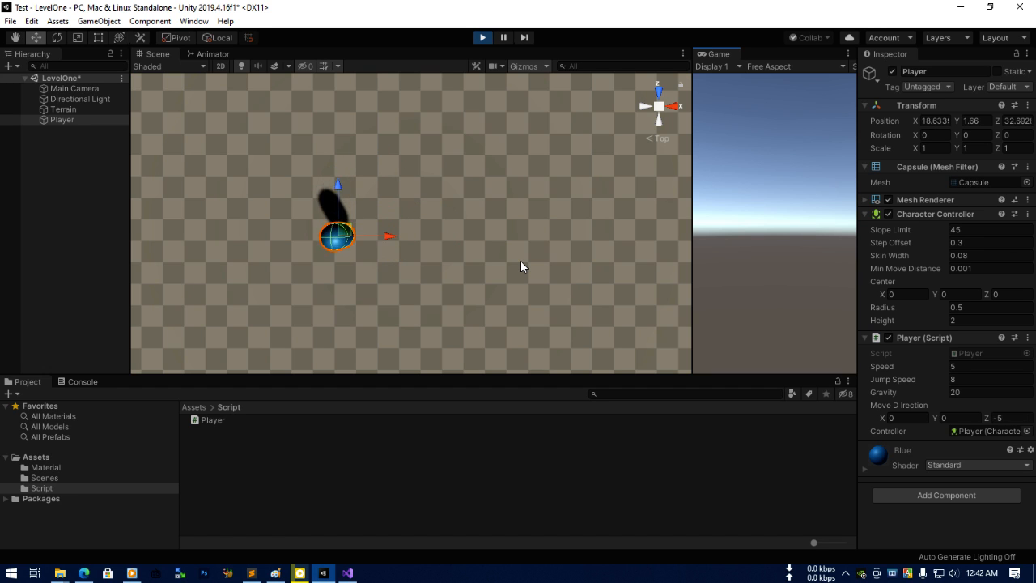
pyautogui.press('w')
pyautogui.press('s')
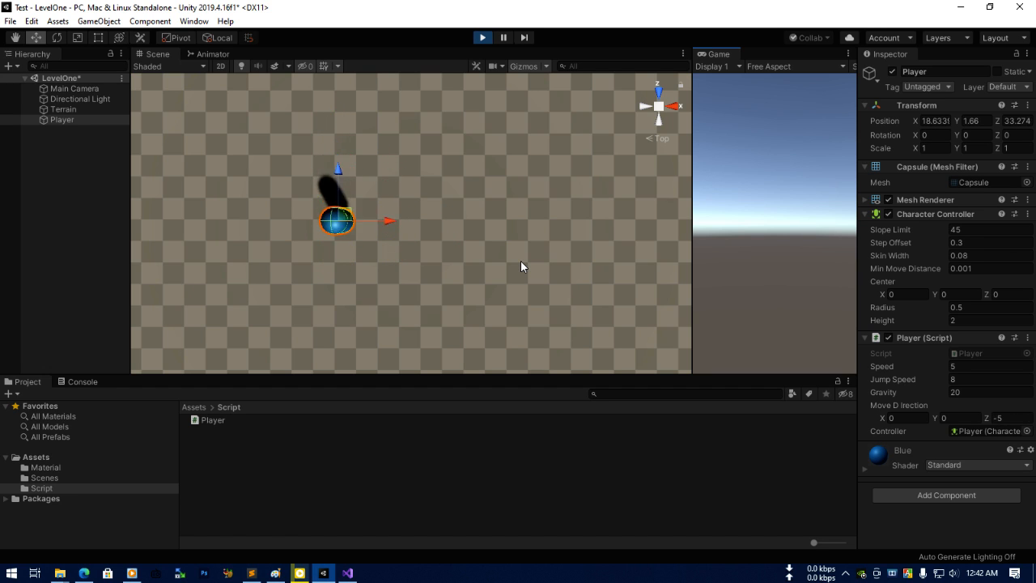
pyautogui.press('d')
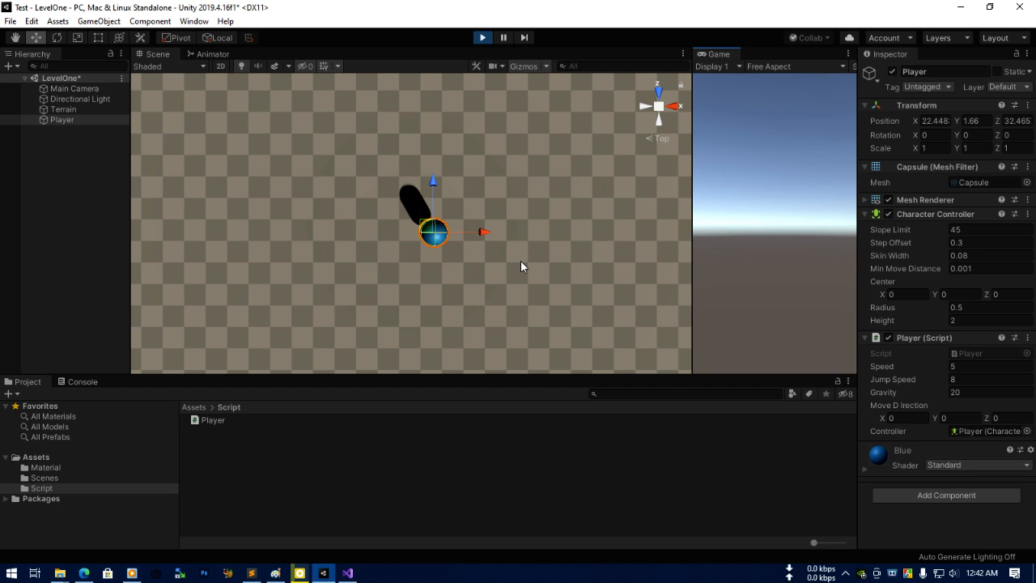
pyautogui.press('a')
pyautogui.press('s')
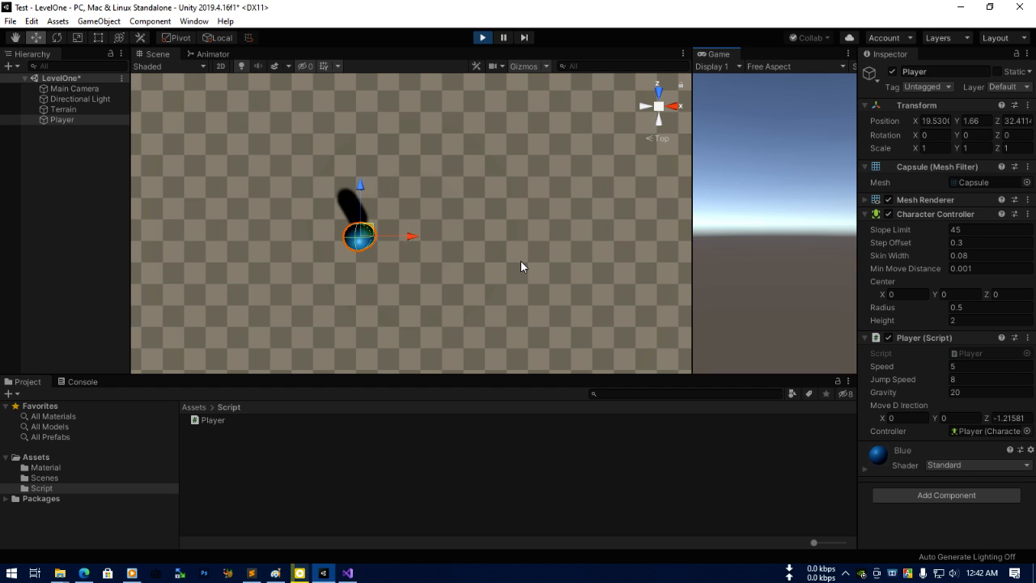
pyautogui.press('d')
pyautogui.press('w')
pyautogui.press('s')
pyautogui.press('a')
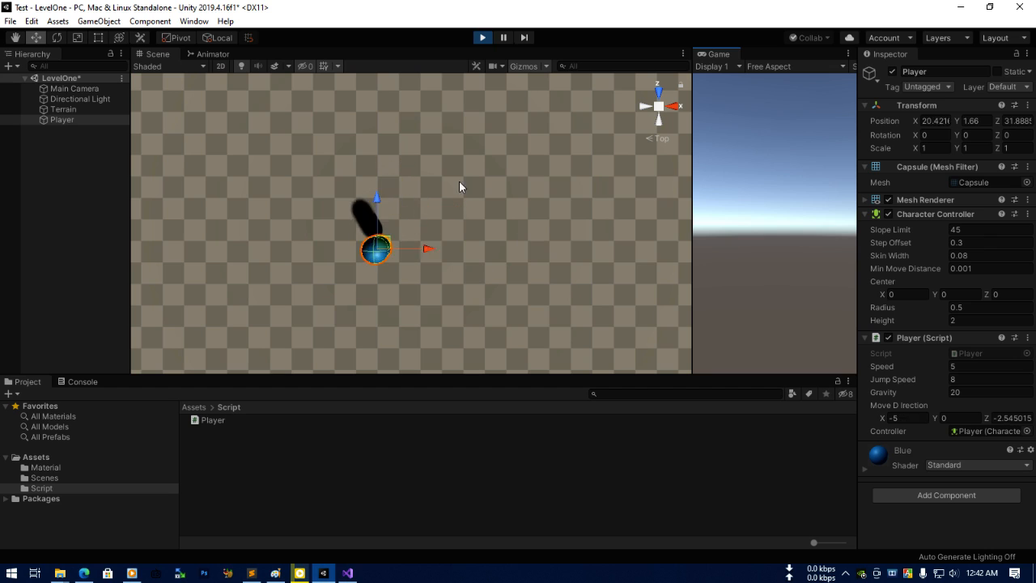
pyautogui.press('d')
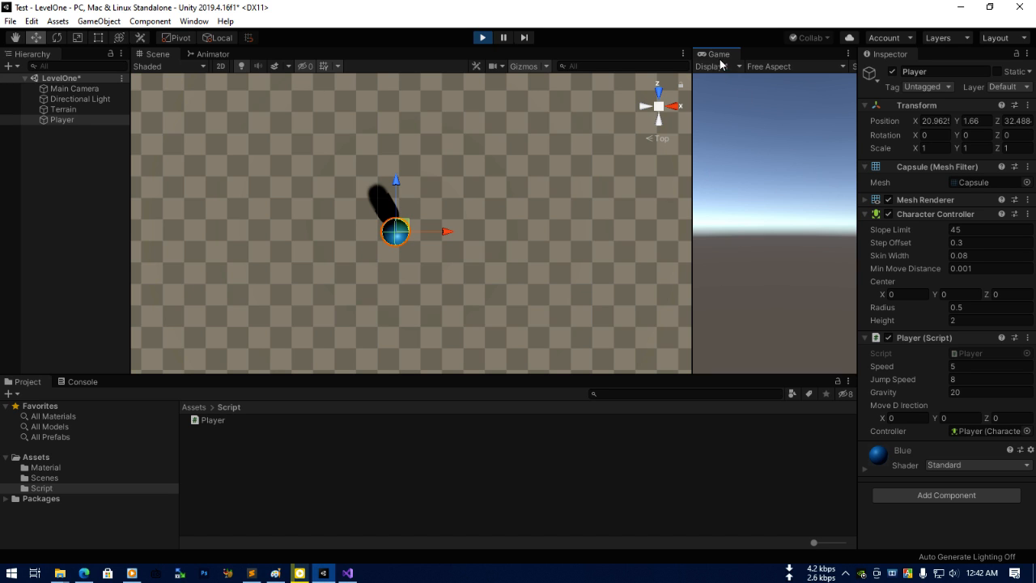
# Widen the Game view to more than half of the shared view area and stop play mode with the Player selected.
pyautogui.moveTo(693, 164); pyautogui.dragTo(452, 202)
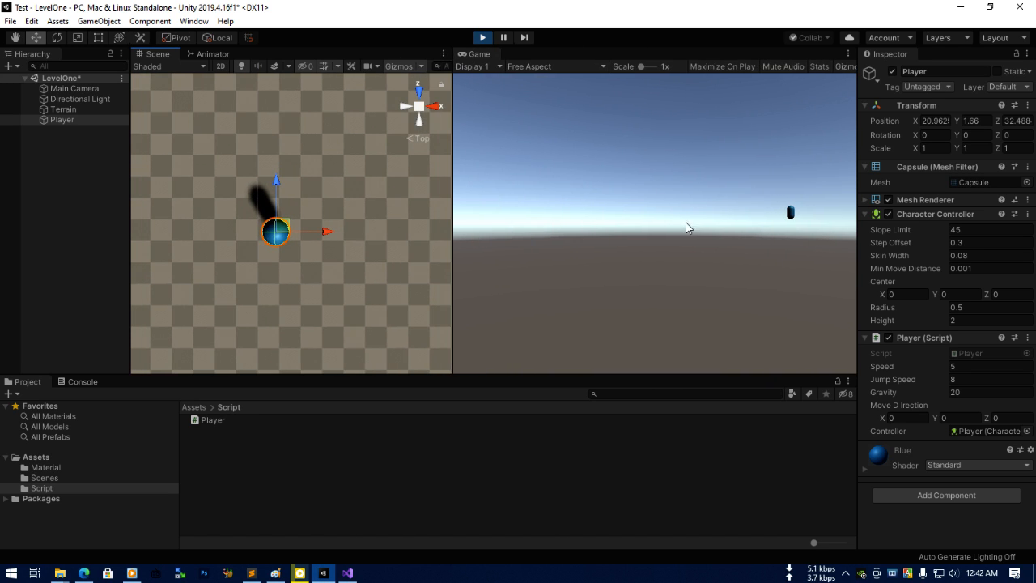
pyautogui.click(353, 265)
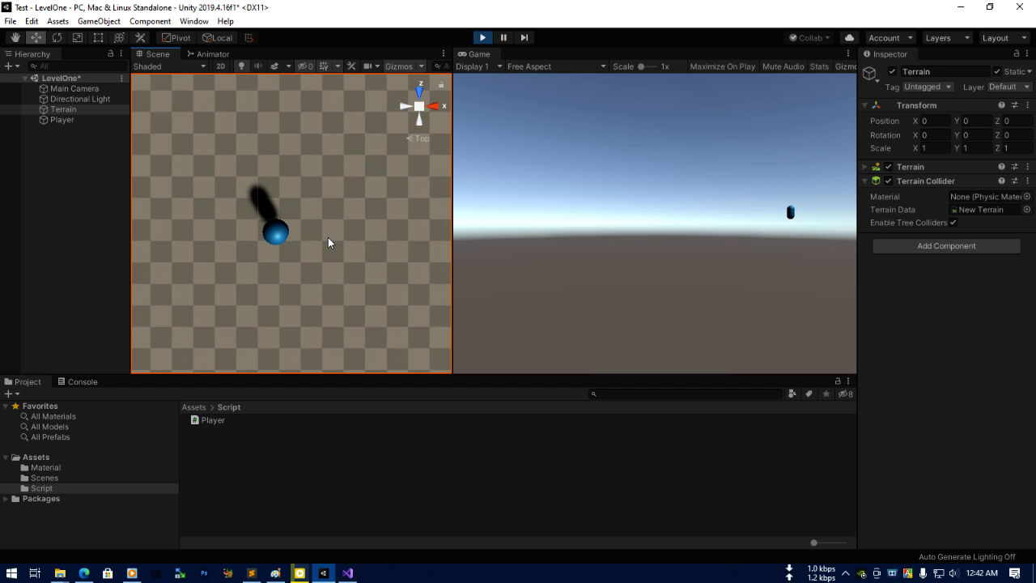
pyautogui.click(65, 120)
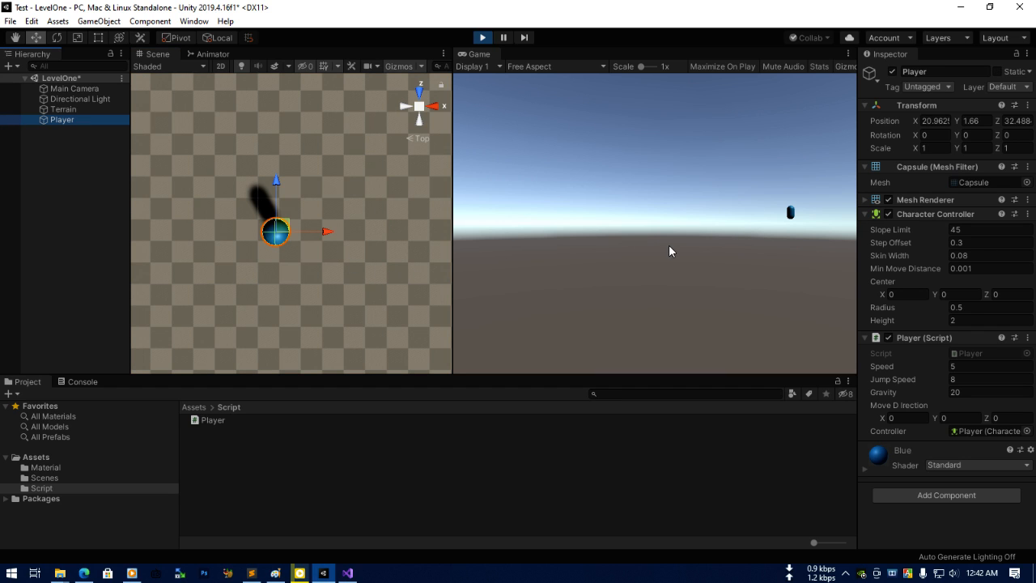
pyautogui.click(481, 37)
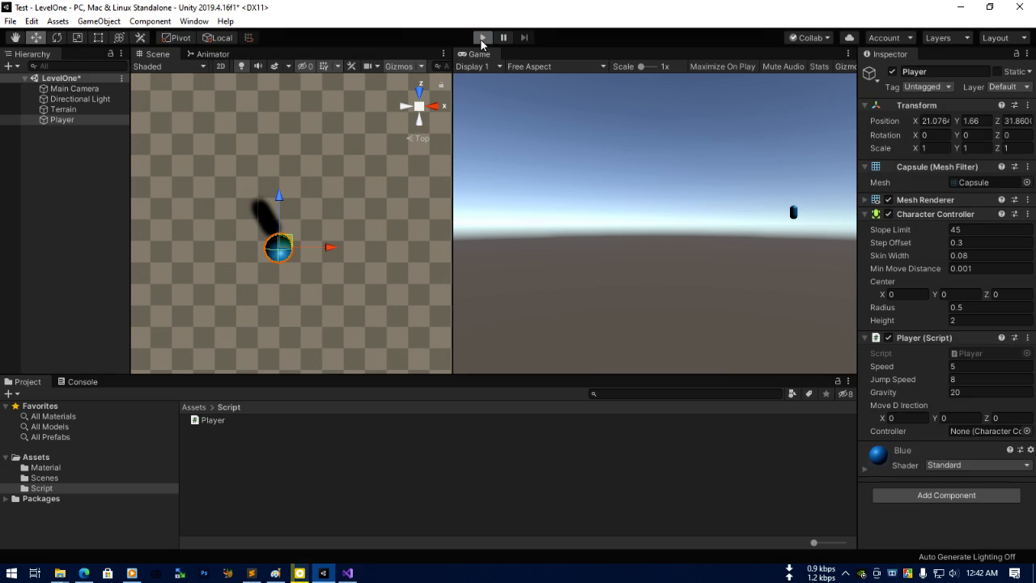
# Run the scene again, test the Player's movement in all four directions in both views, and stop play mode.
pyautogui.click(481, 37)
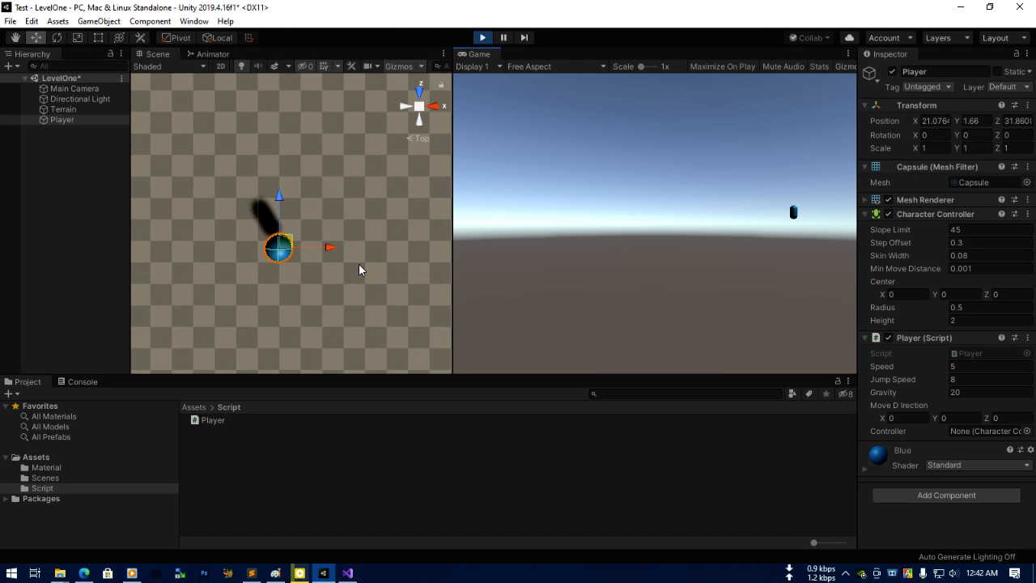
pyautogui.press('a')
pyautogui.press('d')
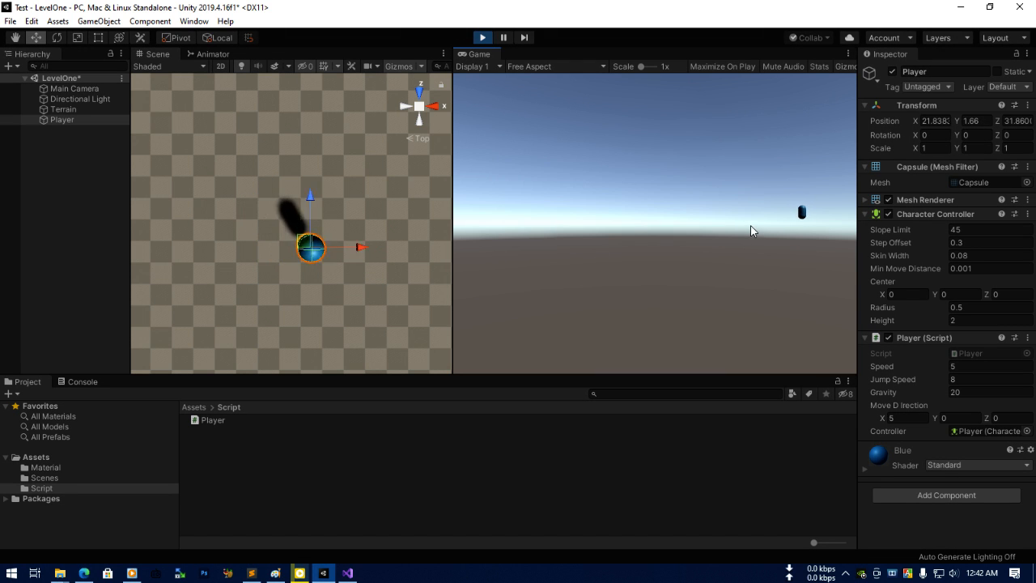
pyautogui.press('a')
pyautogui.press('d')
pyautogui.press('w')
pyautogui.press('a')
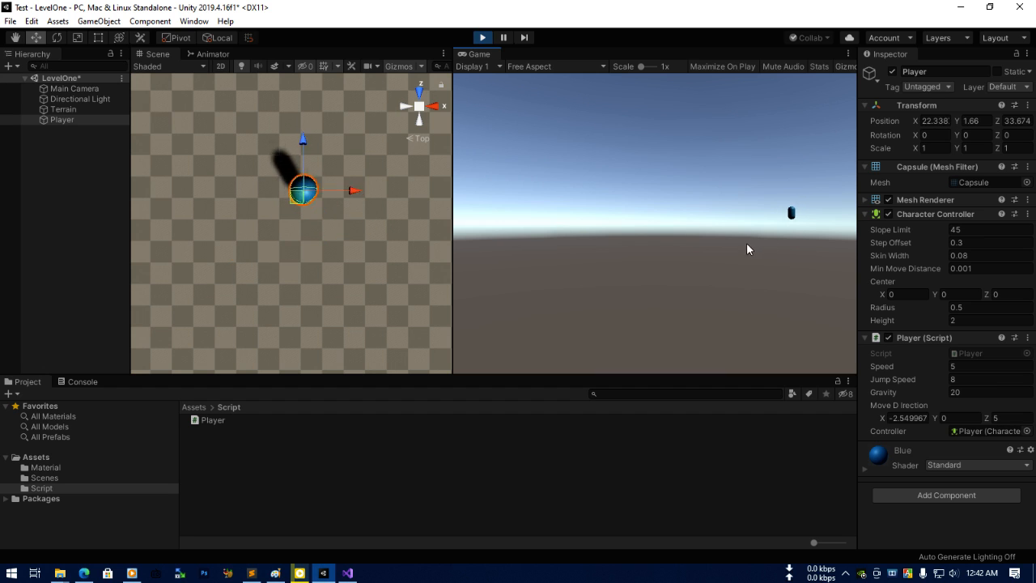
pyautogui.press('s')
pyautogui.press('d')
pyautogui.press('w')
pyautogui.press('s')
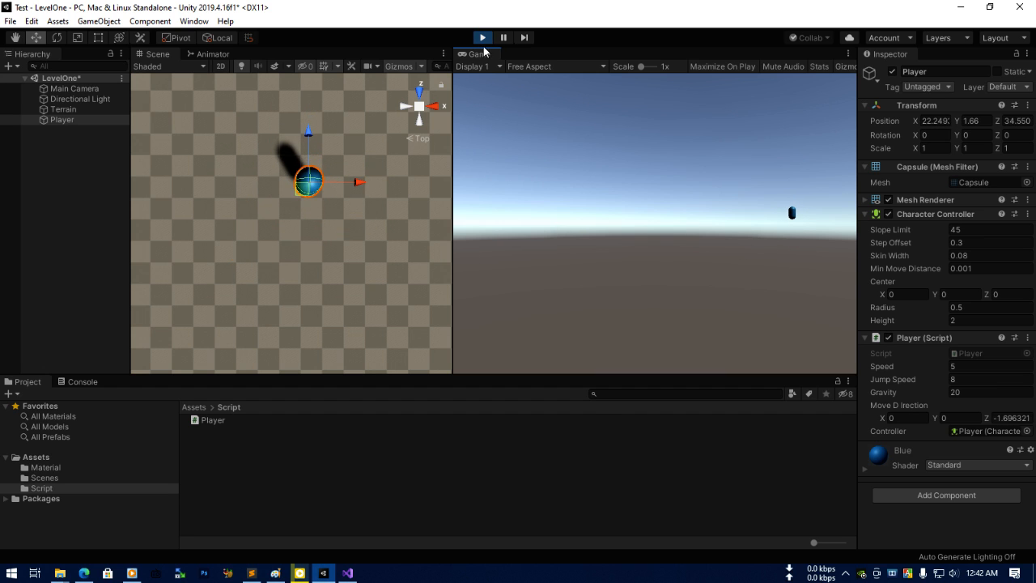
pyautogui.click(482, 37)
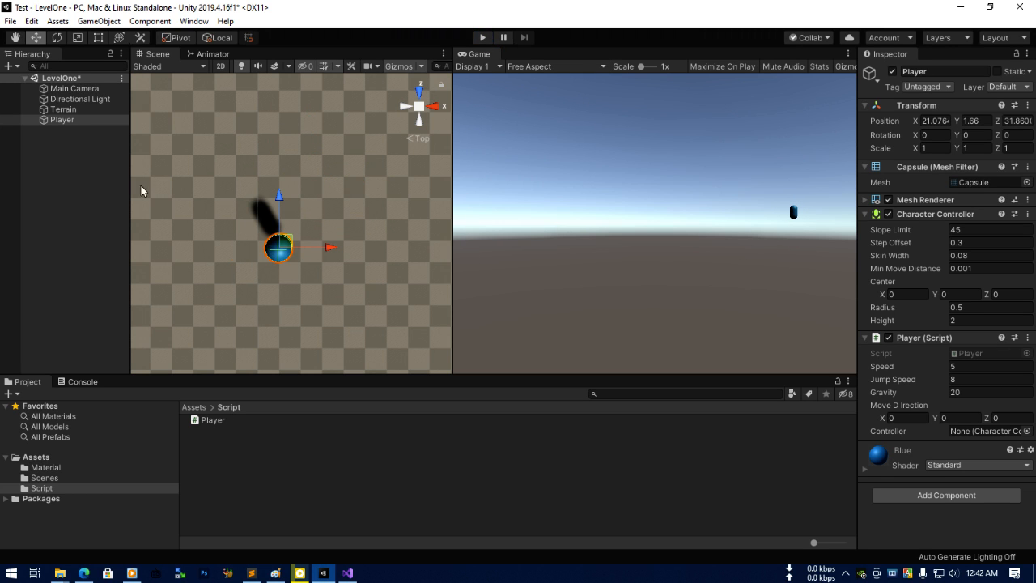
# From the Back view, raise the Main Camera to about Y 3.28 and shift it sideways to about X 16.03.
pyautogui.doubleClick(74, 89)
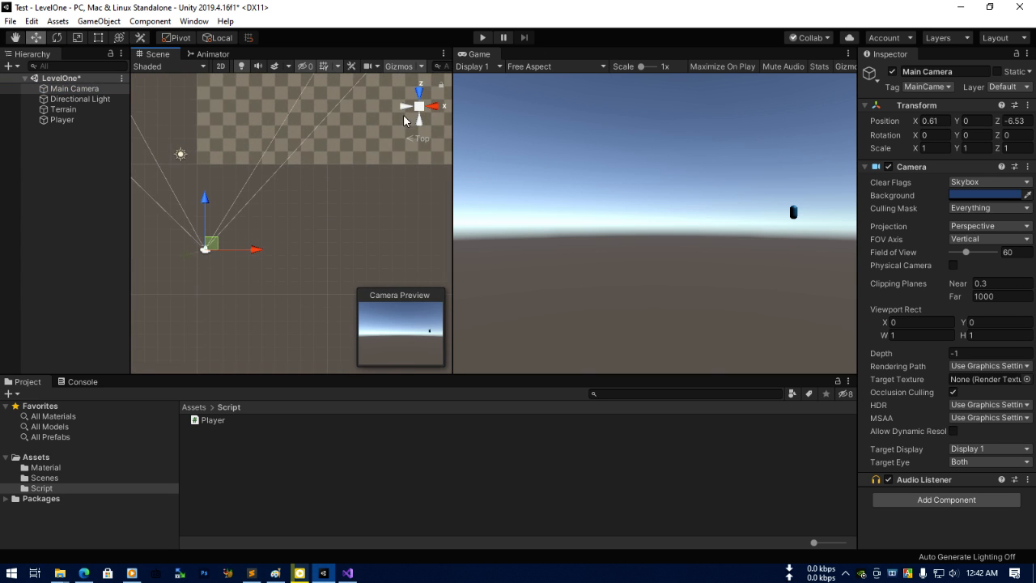
pyautogui.click(420, 123)
pyautogui.moveTo(160, 249); pyautogui.dragTo(160, 221)
pyautogui.moveTo(203, 264); pyautogui.dragTo(427, 268)
pyautogui.moveTo(381, 220); pyautogui.dragTo(380, 204)
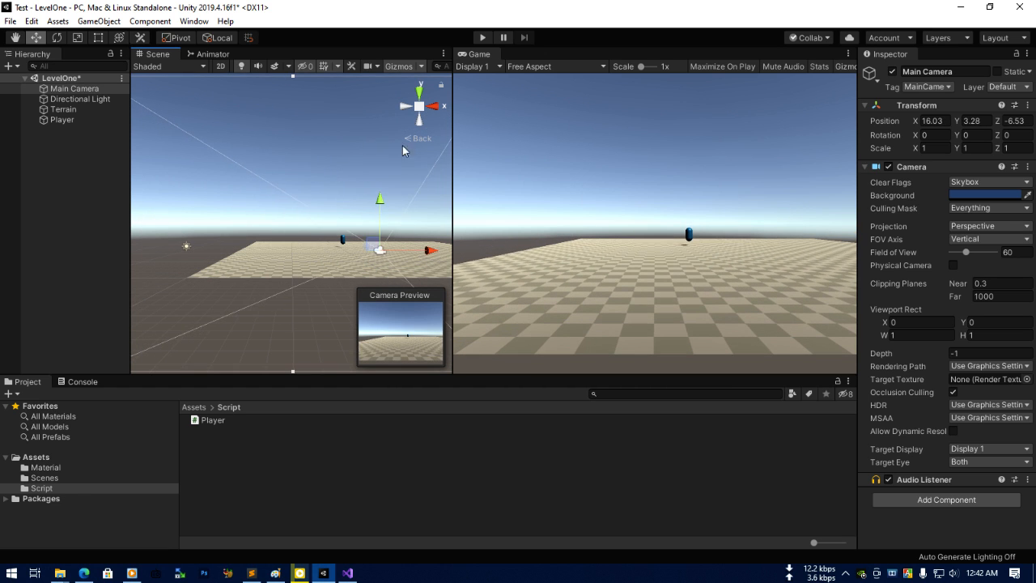
# From the Top view, move the Main Camera closer behind the Player, to about X 20.2 and Z 19.4.
pyautogui.click(417, 96)
pyautogui.moveTo(365, 191); pyautogui.dragTo(322, 245, button='middle')
pyautogui.moveTo(322, 245); pyautogui.dragTo(330, 96)
pyautogui.moveTo(330, 96); pyautogui.dragTo(314, 206, button='middle')
pyautogui.scroll(2, 314, 206)
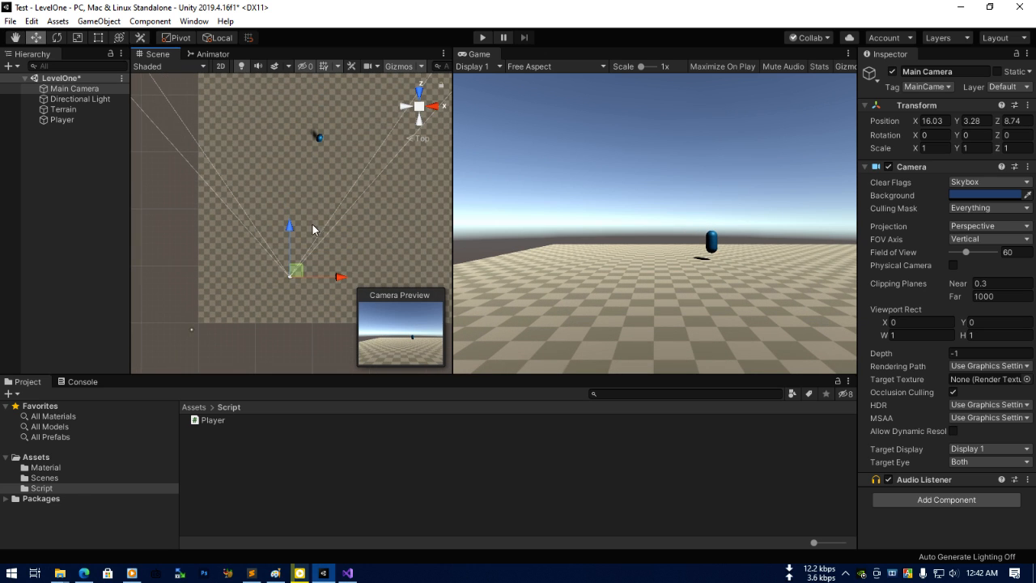
pyautogui.moveTo(295, 274); pyautogui.dragTo(319, 211)
# From the Right view, tilt the Main Camera down about 13.3° on X, move it to about Y 6.25, Z 21.22, and deselect it.
pyautogui.click(437, 110)
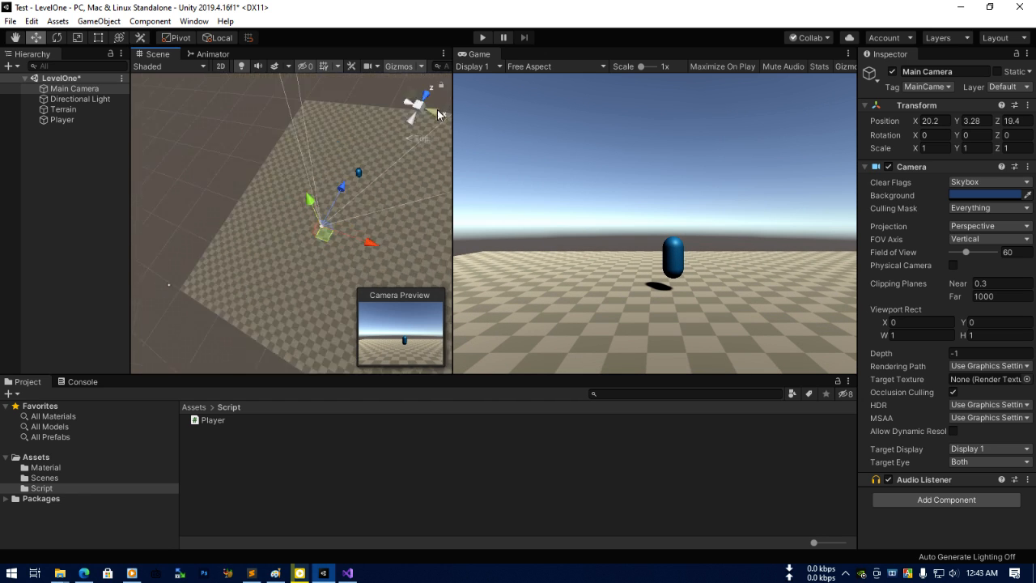
pyautogui.click(56, 39)
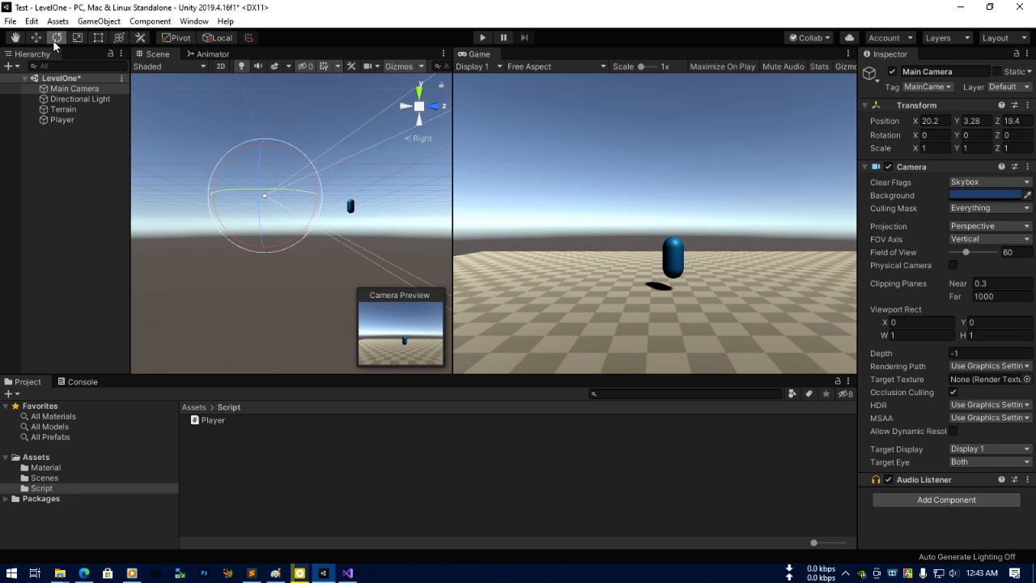
pyautogui.moveTo(319, 194); pyautogui.dragTo(277, 175)
pyautogui.click(36, 37)
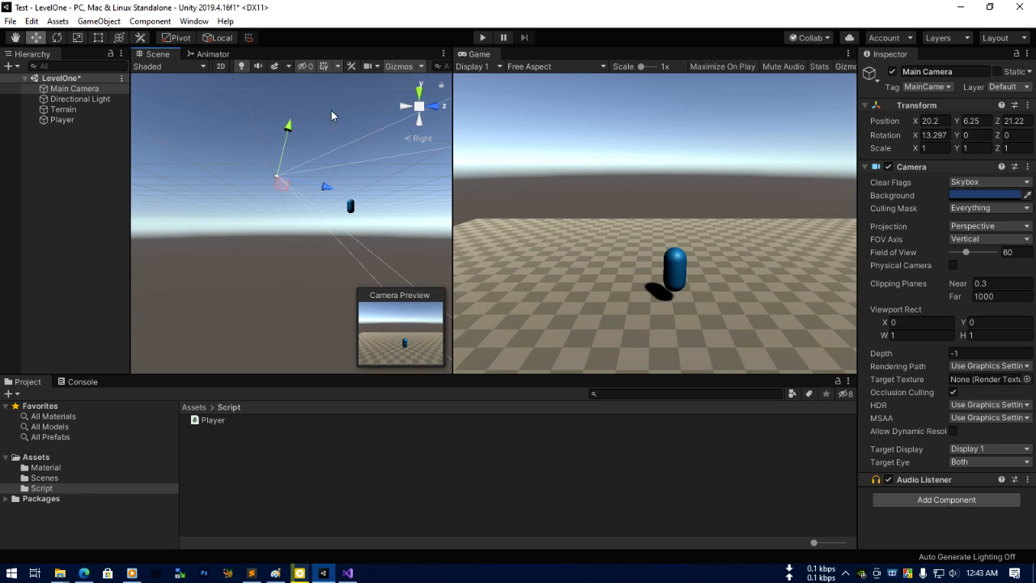
pyautogui.click(64, 260)
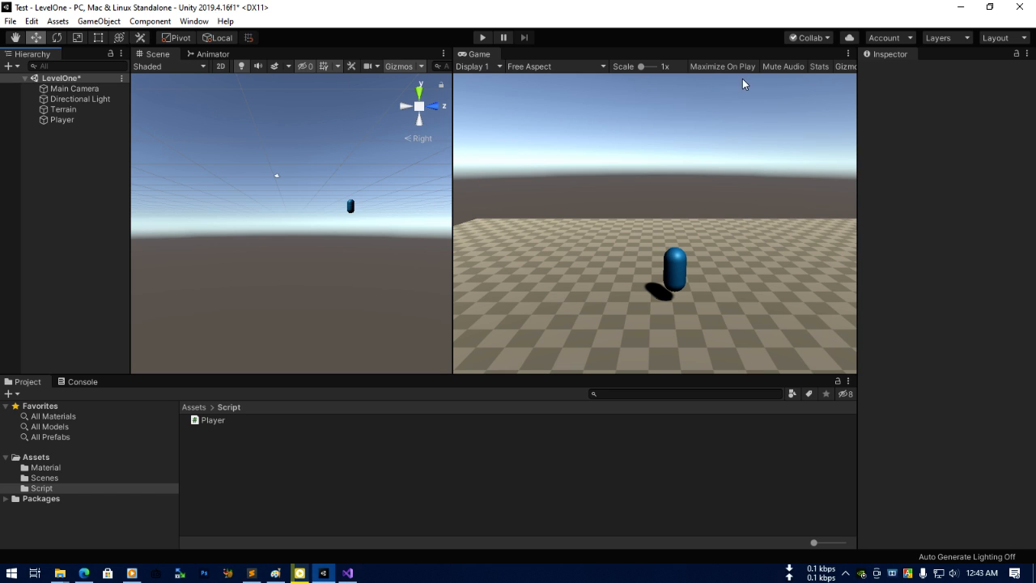
# Enable Maximize On Play for the Game view, test the Player's movement in all four directions in play mode, and stop it.
pyautogui.click(716, 68)
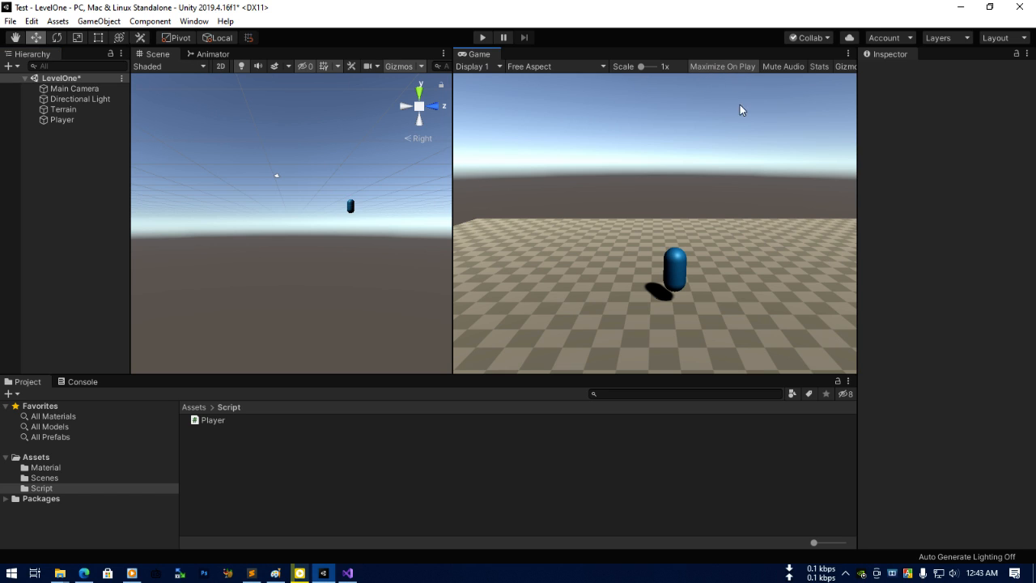
pyautogui.click(483, 37)
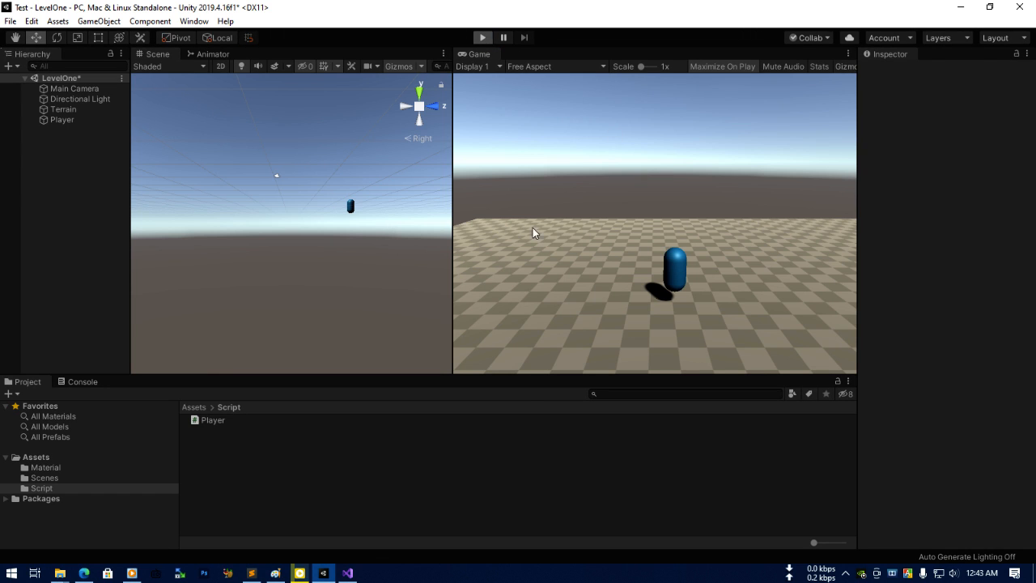
pyautogui.press('d')
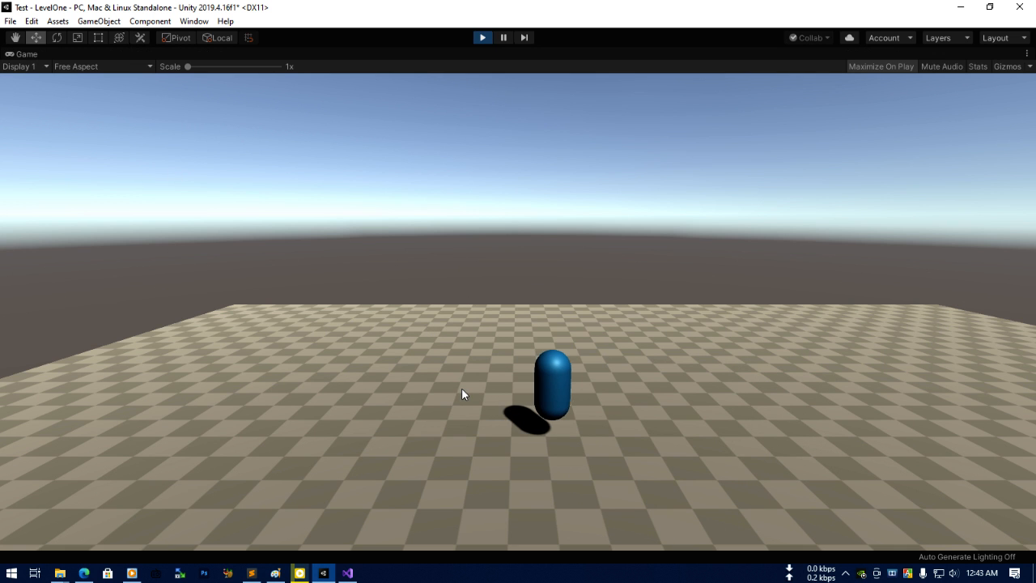
pyautogui.press('a')
pyautogui.press('s')
pyautogui.press('d')
pyautogui.press('a')
pyautogui.press('a')
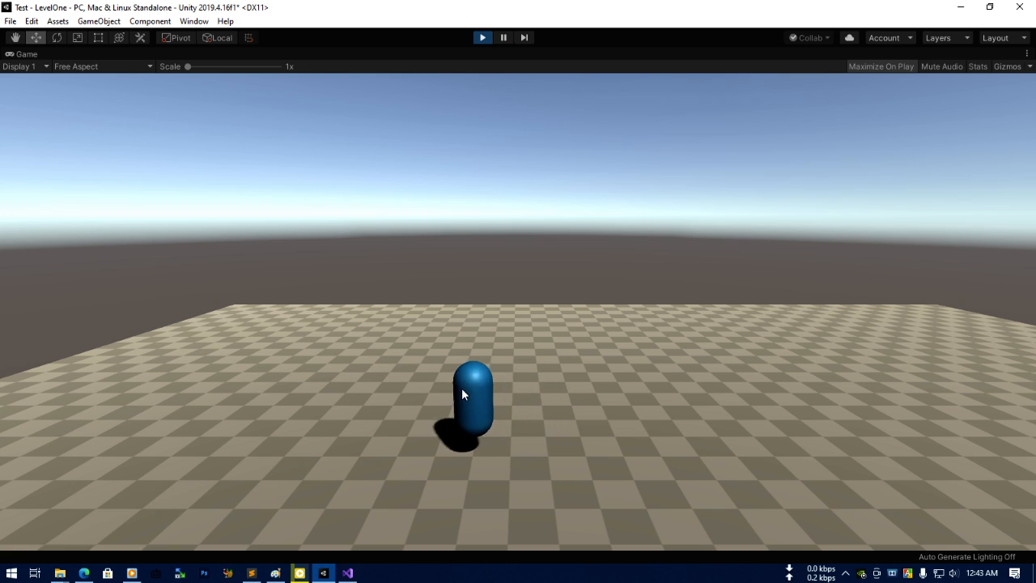
pyautogui.press('w')
pyautogui.press('d')
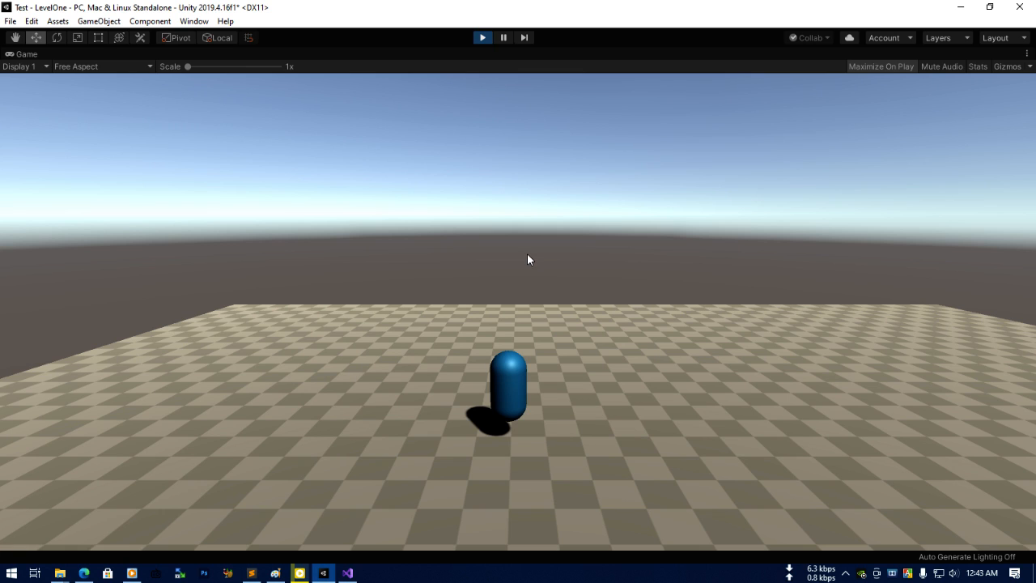
pyautogui.click(481, 38)
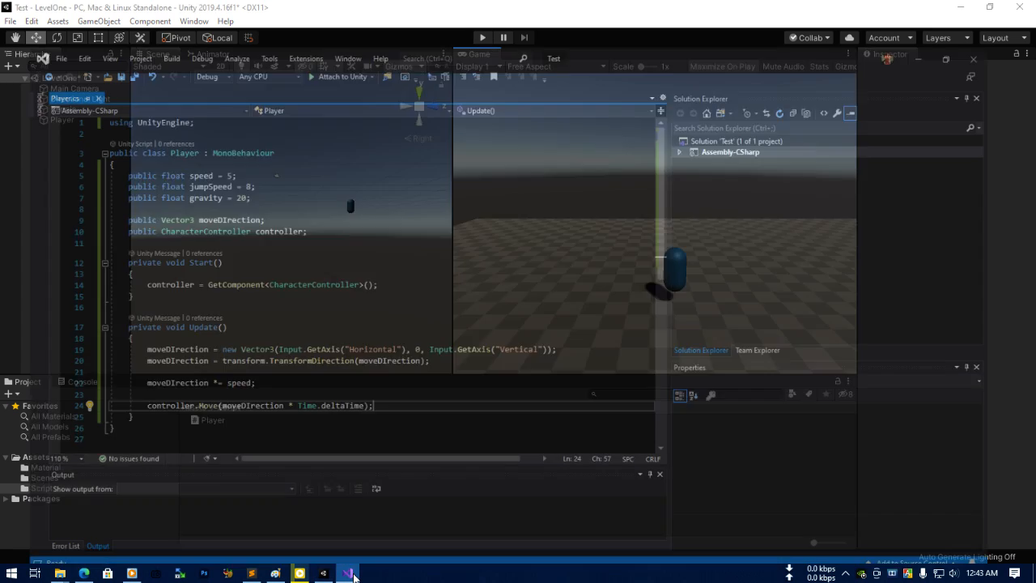
# In Visual Studio, add "moveDIrection.y -= gravity * Time.deltaTime;" above the controller.Move line in Update, and save Player.cs.
pyautogui.click(347, 573)
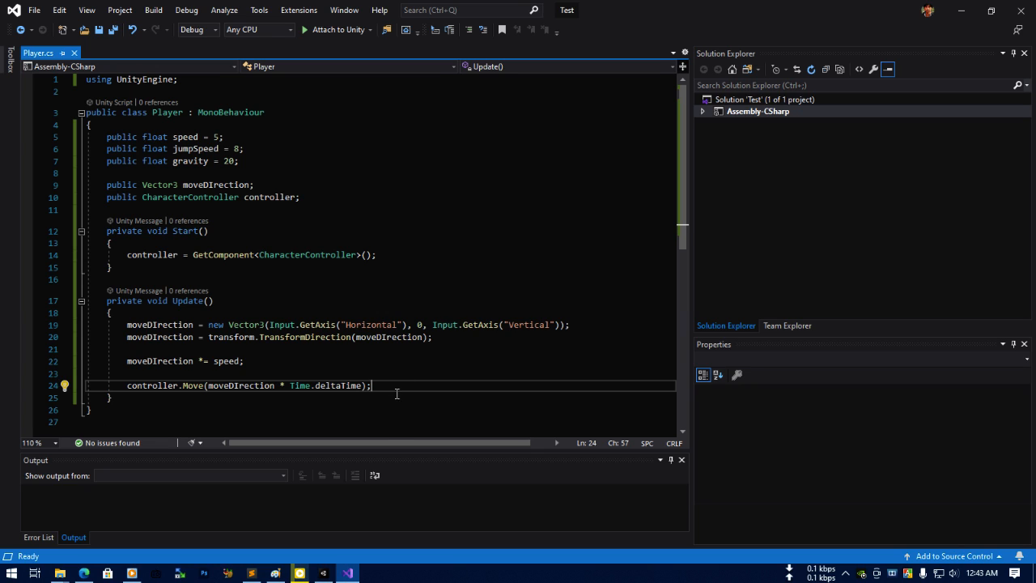
pyautogui.click(357, 376)
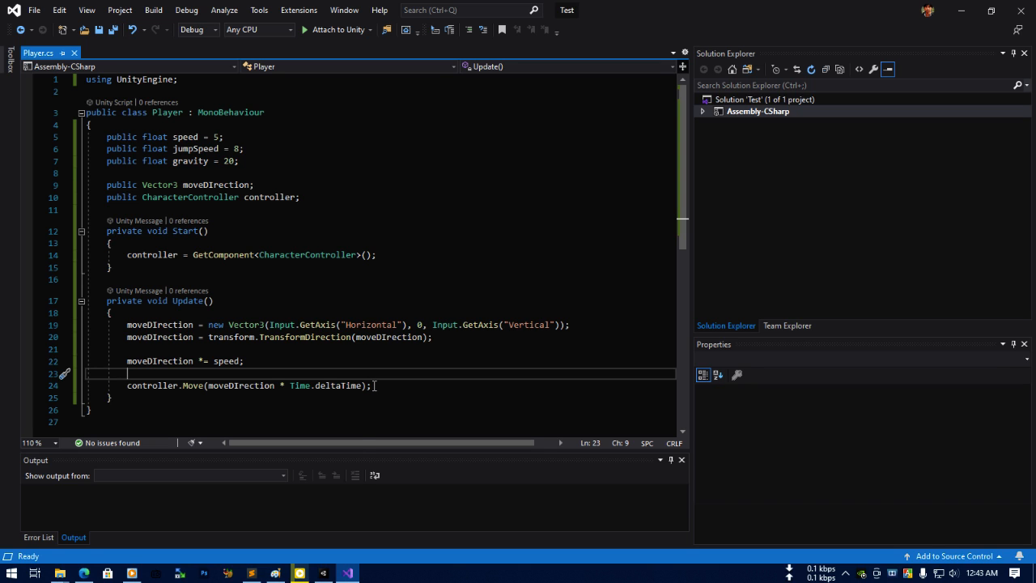
pyautogui.write('moveDIrection')
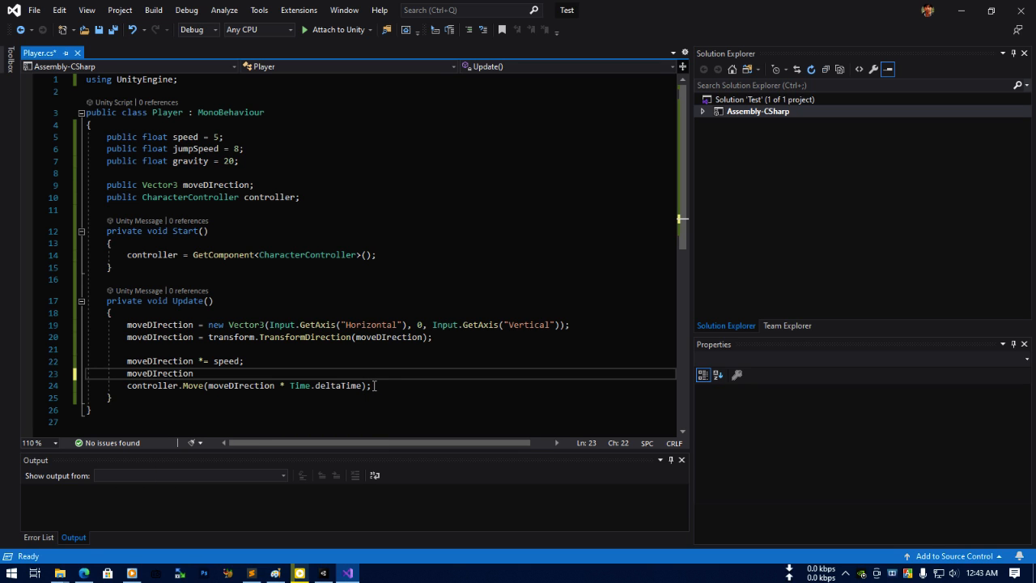
pyautogui.write('.y')
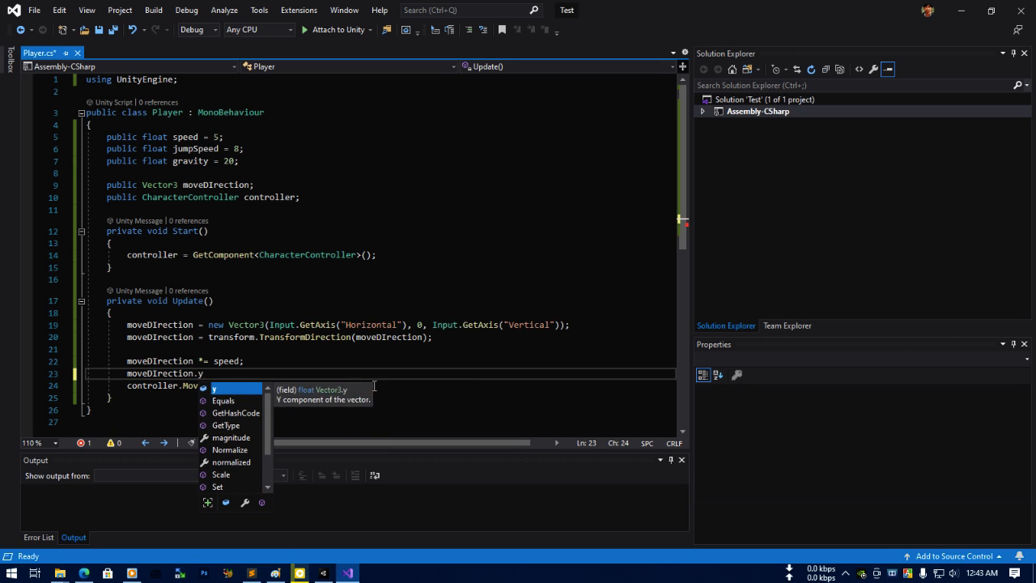
pyautogui.write('=')
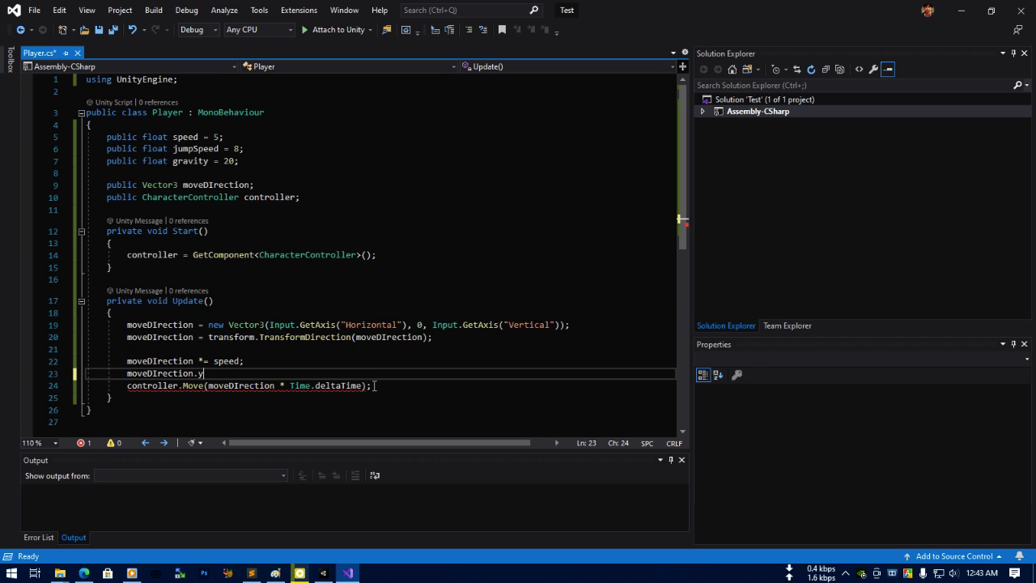
pyautogui.write('=gravity')
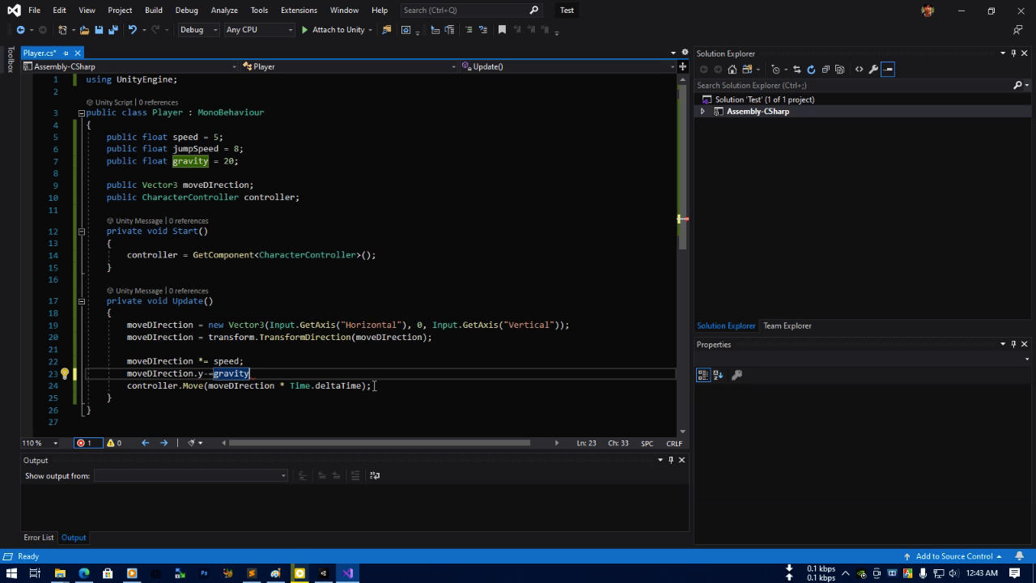
pyautogui.write('*Time')
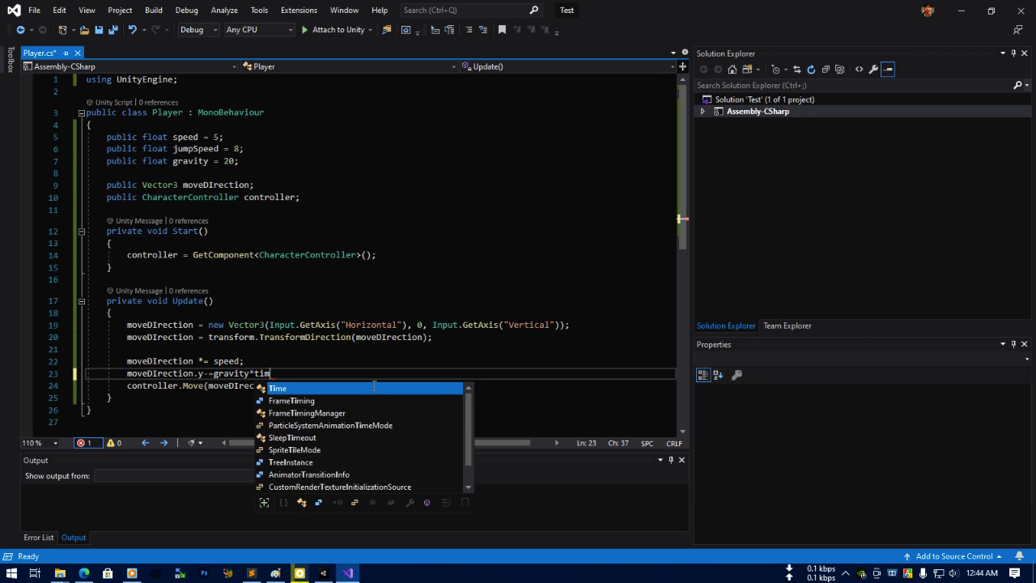
pyautogui.write('.del')
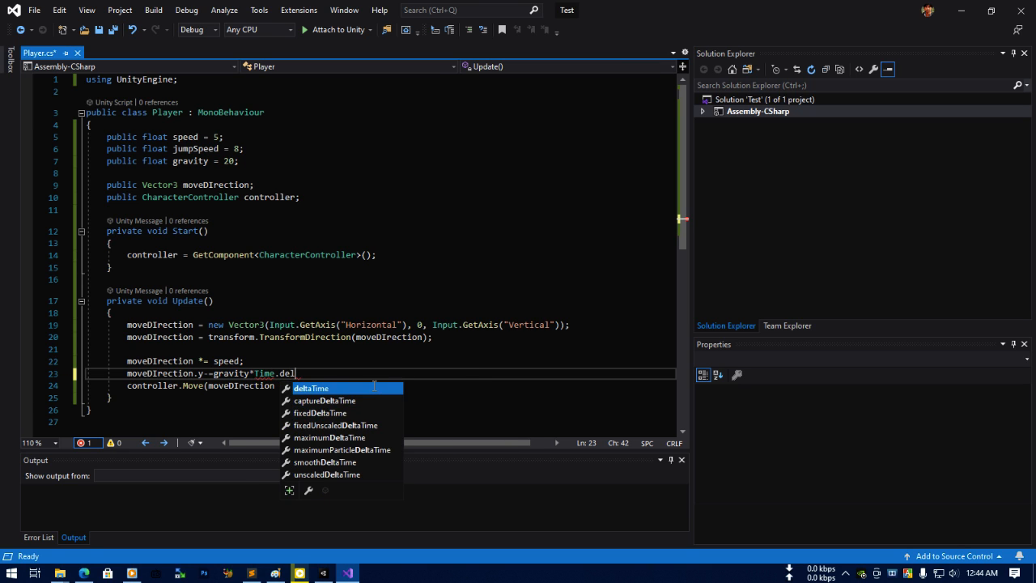
pyautogui.write('taTime;')
pyautogui.hotkey('ctrl', 's')
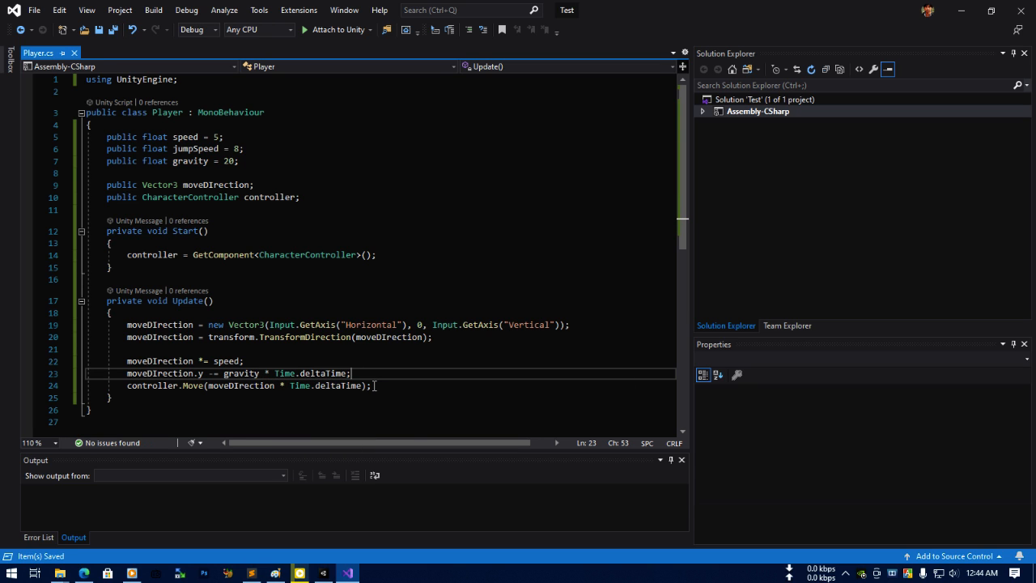
# Switch to Unity, run the scene with the gravity line, test the Player's movement in all four directions, and stop play mode.
pyautogui.click(323, 573)
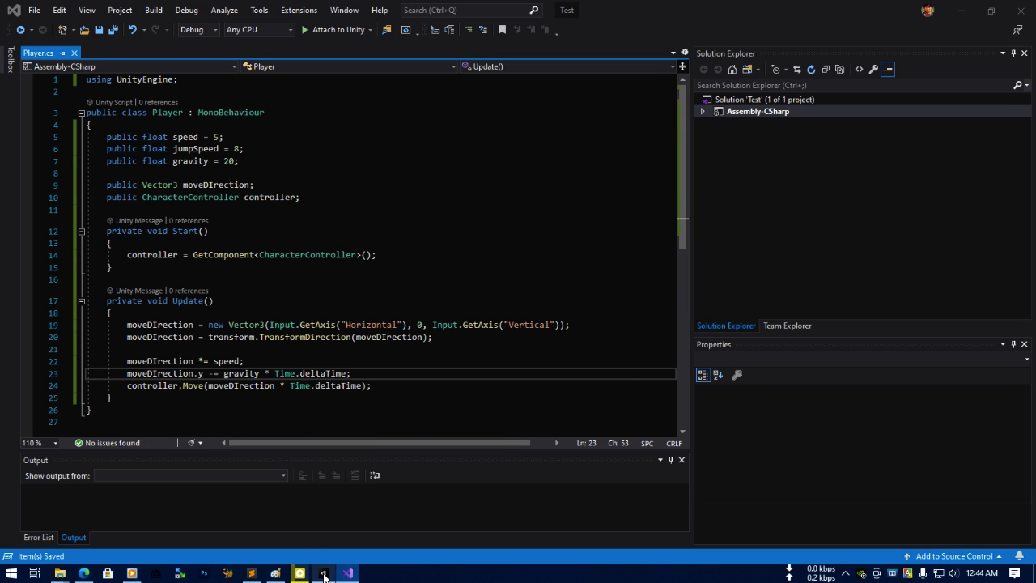
pyautogui.click(481, 37)
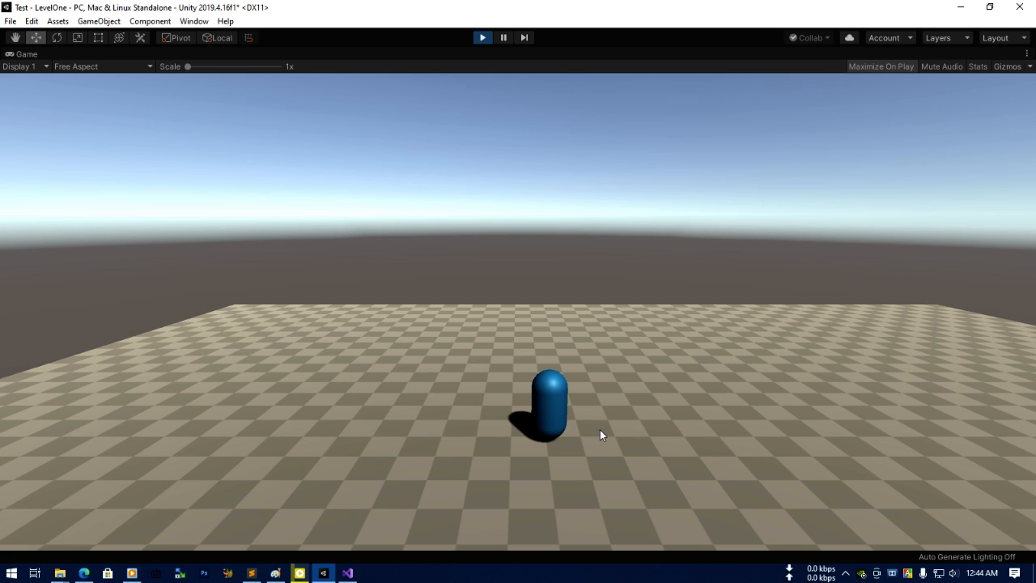
pyautogui.press('s')
pyautogui.press('a')
pyautogui.press('w')
pyautogui.press('d')
pyautogui.press('s')
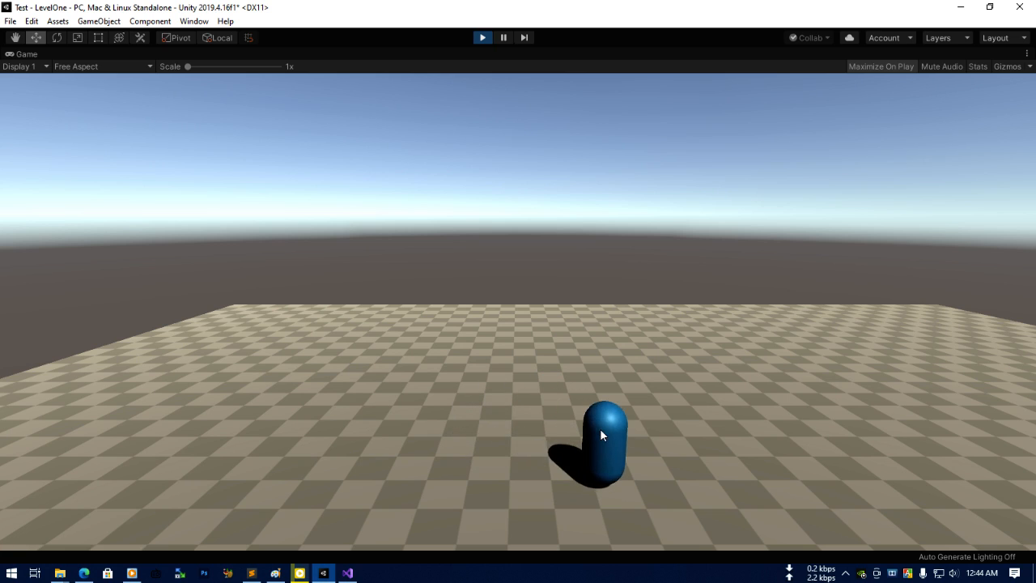
pyautogui.press('d')
pyautogui.press('w')
pyautogui.press('a')
pyautogui.press('s')
pyautogui.press('d')
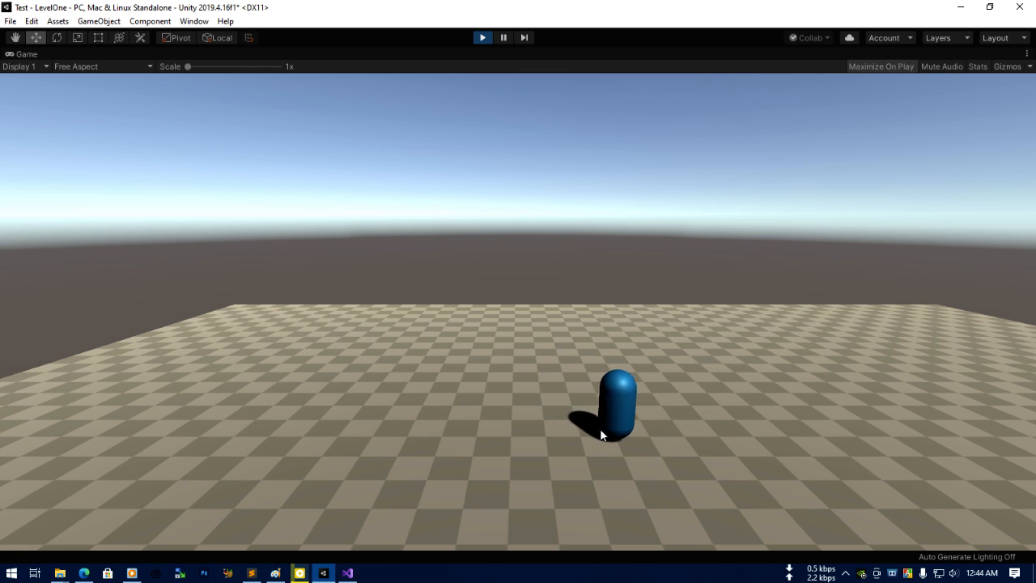
pyautogui.press('w')
pyautogui.press('a')
pyautogui.press('s')
pyautogui.press('d')
pyautogui.press('w')
pyautogui.press('a')
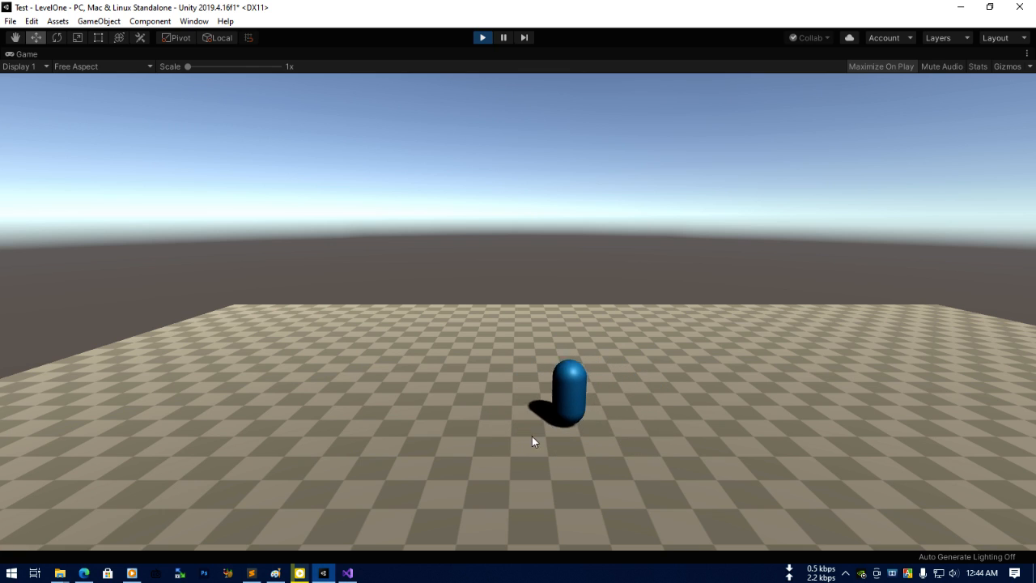
pyautogui.press('d')
pyautogui.press('a')
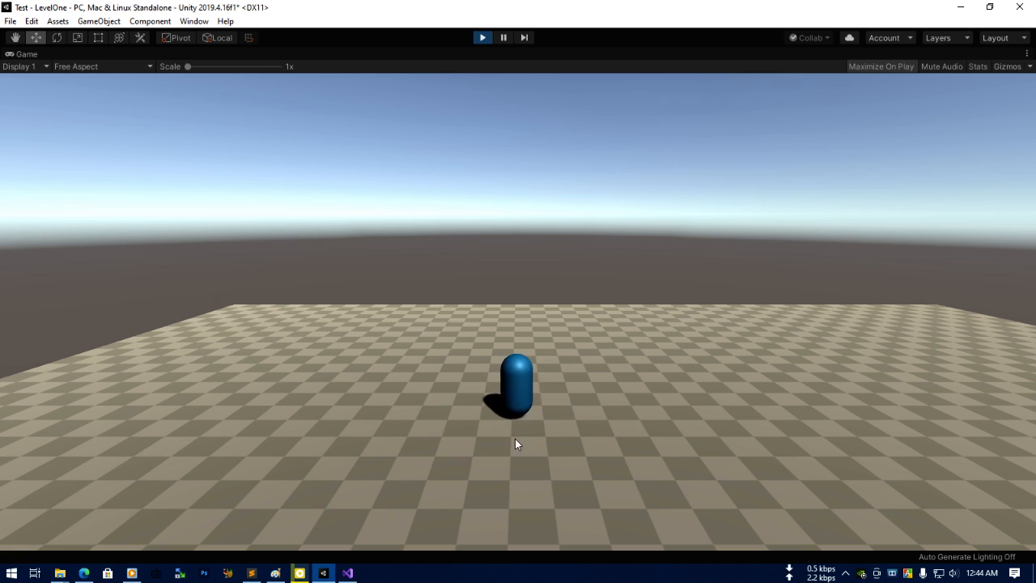
pyautogui.press('s')
pyautogui.press('d')
pyautogui.press('w')
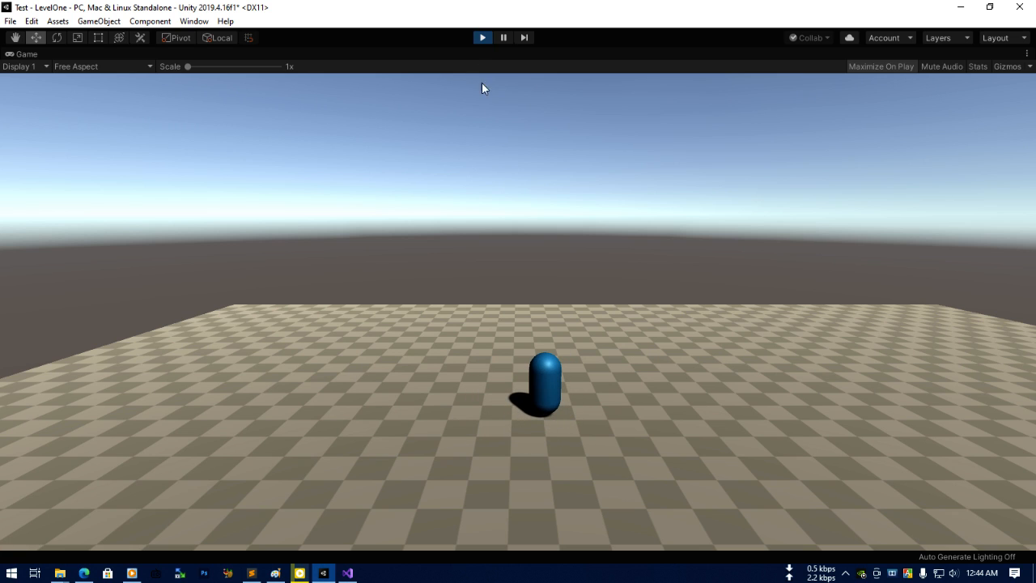
pyautogui.click(482, 37)
# Test the scene in play mode with the Terrain's Terrain Collider disabled, then re-enable the collider and deselect the Terrain.
pyautogui.click(64, 110)
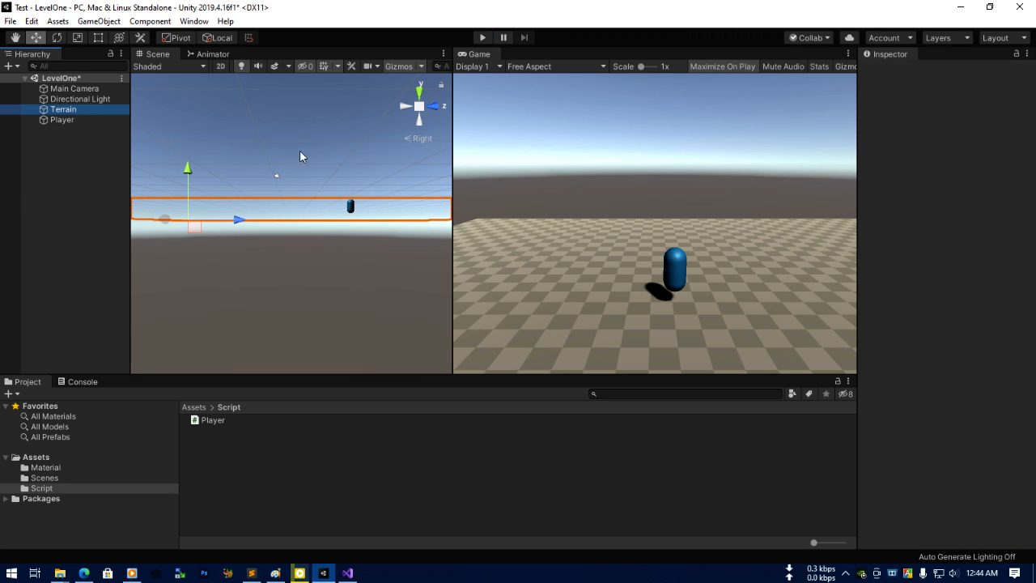
pyautogui.click(888, 180)
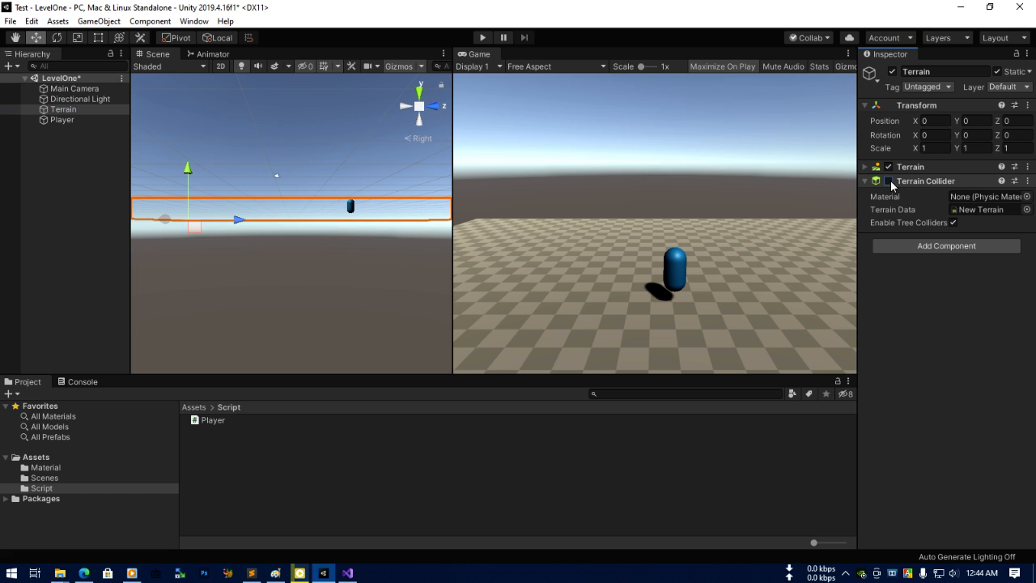
pyautogui.click(482, 38)
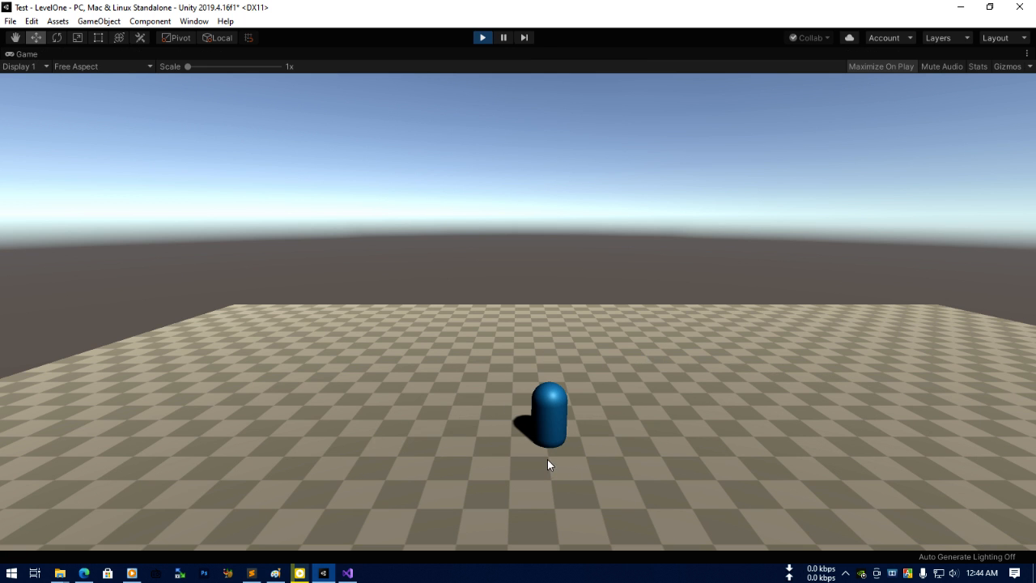
pyautogui.click(481, 38)
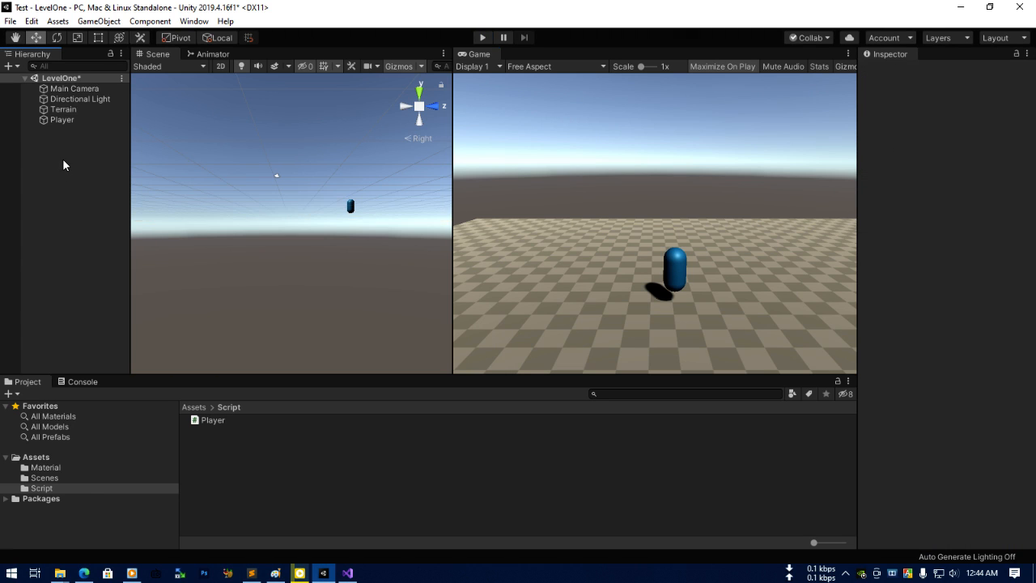
pyautogui.click(71, 108)
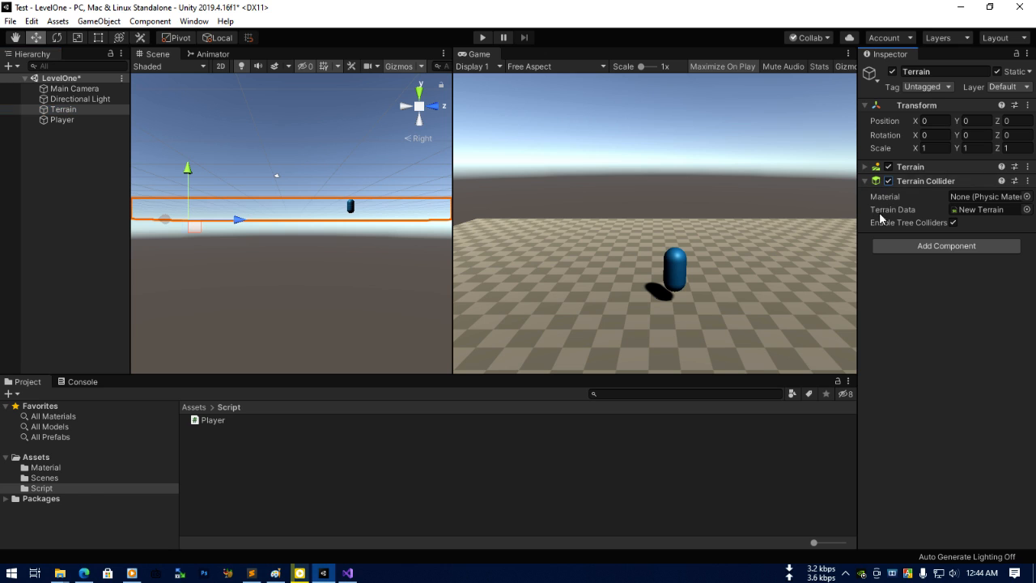
pyautogui.click(73, 165)
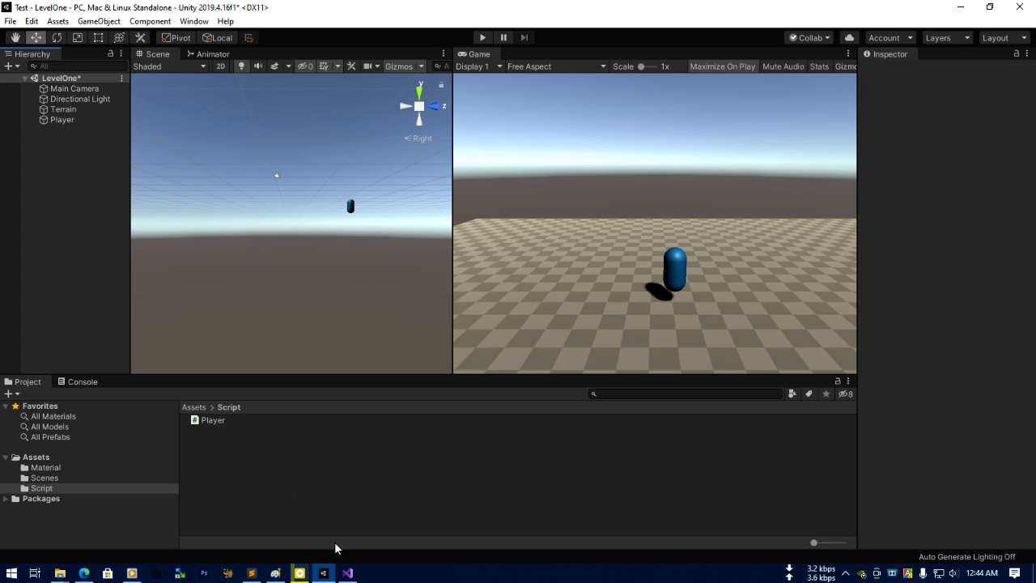
# Review Player.cs in Visual Studio, return to Unity to test the Player's movement again in play mode, and stop it.
pyautogui.click(347, 573)
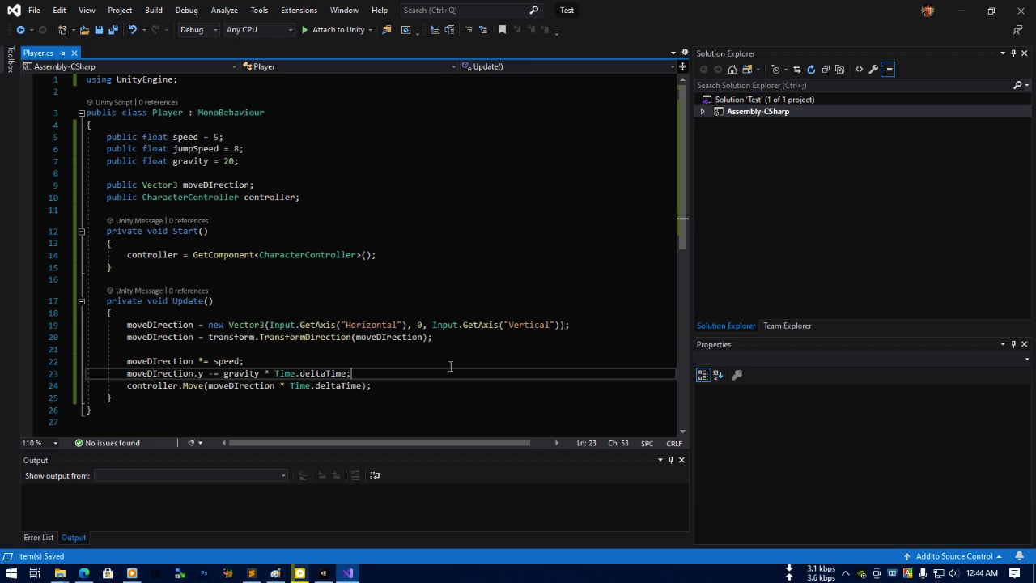
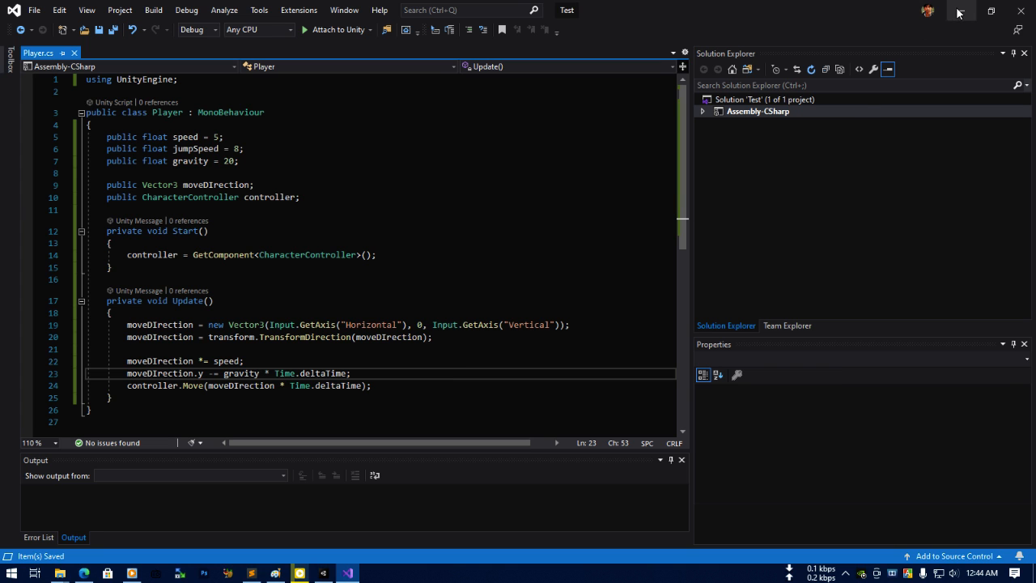
pyautogui.click(960, 10)
pyautogui.click(483, 37)
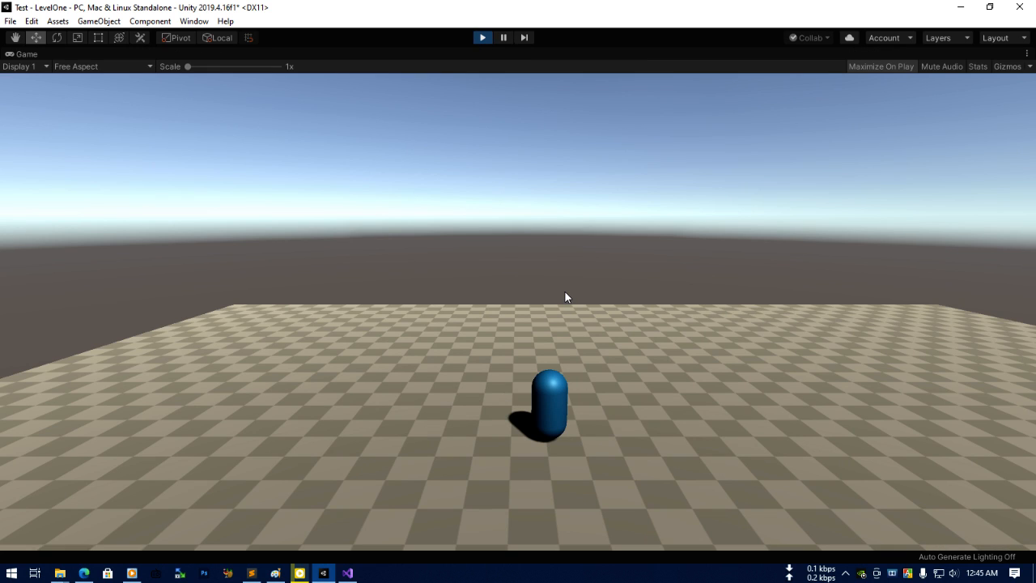
pyautogui.press('a')
pyautogui.press('s')
pyautogui.press('d')
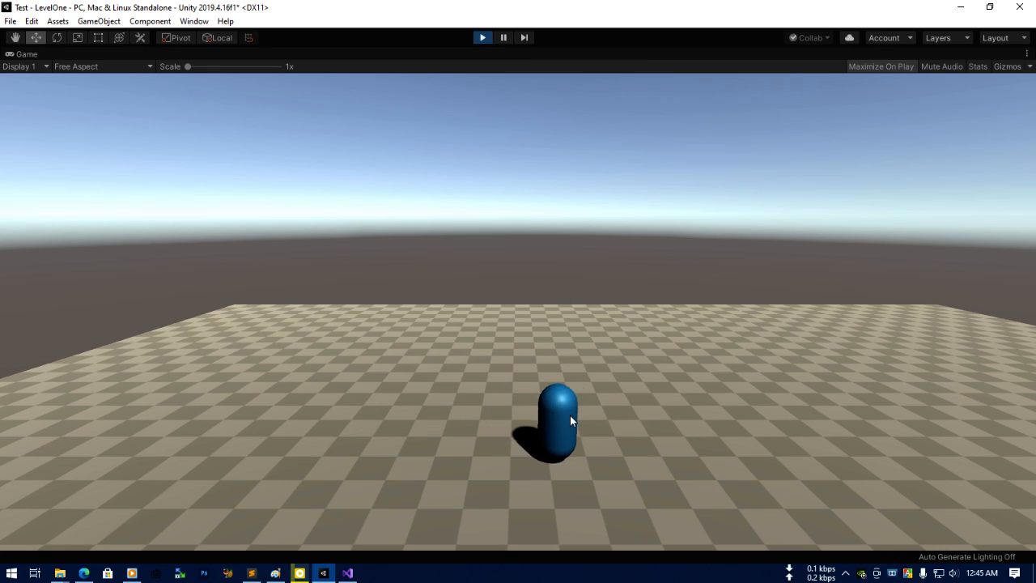
pyautogui.press('w')
pyautogui.press('a')
pyautogui.press('s')
pyautogui.press('d')
pyautogui.press('a')
pyautogui.press('w')
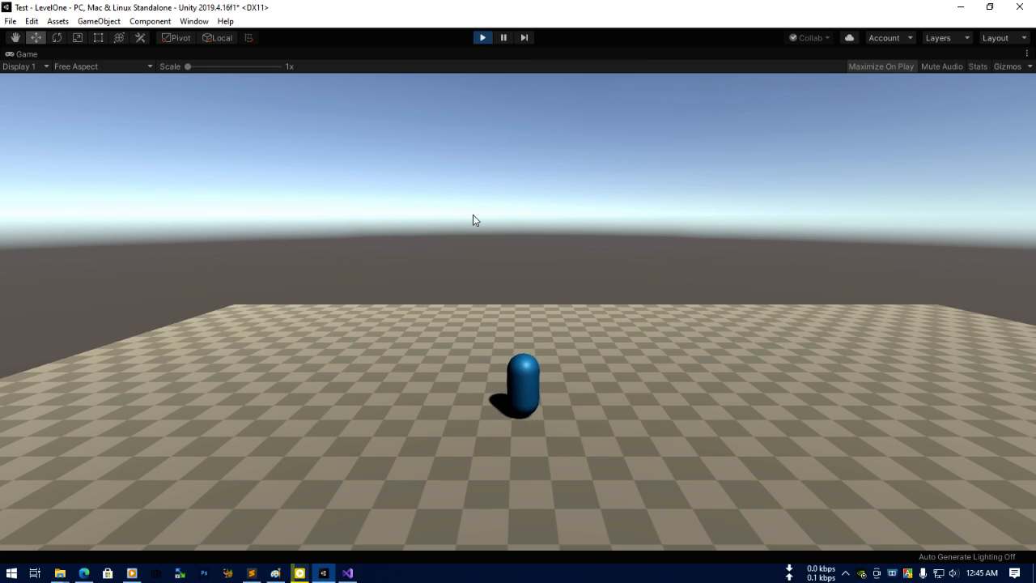
pyautogui.press('d')
pyautogui.click(481, 38)
# In Visual Studio, comment out the "moveDIrection.y -= gravity * Time.deltaTime;" line in Update and save Player.cs.
pyautogui.click(347, 572)
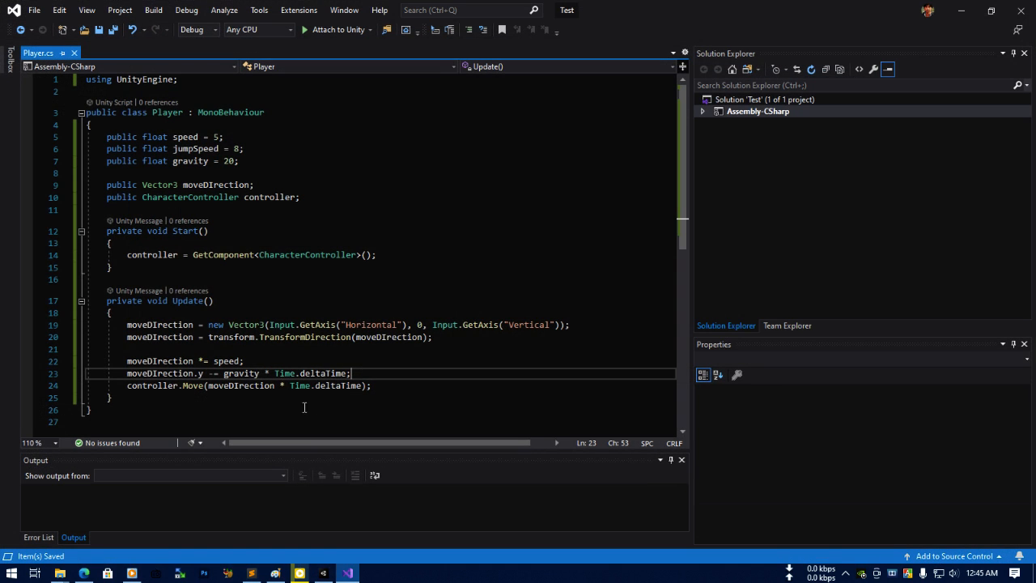
pyautogui.click(134, 374)
pyautogui.press('Home')
pyautogui.write('//')
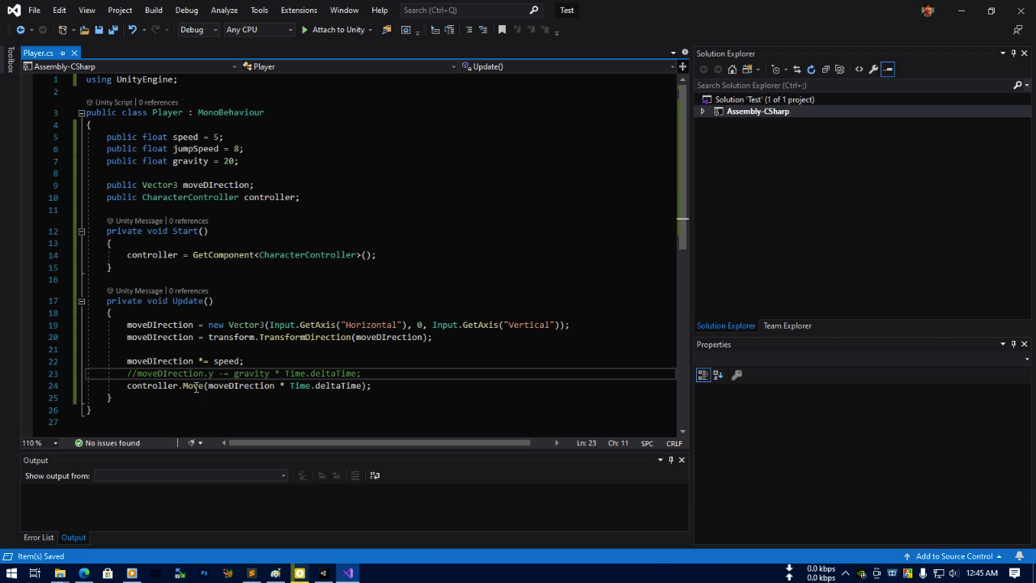
# Switch to Unity, test the Player's movement in all four directions in play mode with the gravity line commented out, and stop play mode.
pyautogui.click(960, 10)
pyautogui.click(481, 38)
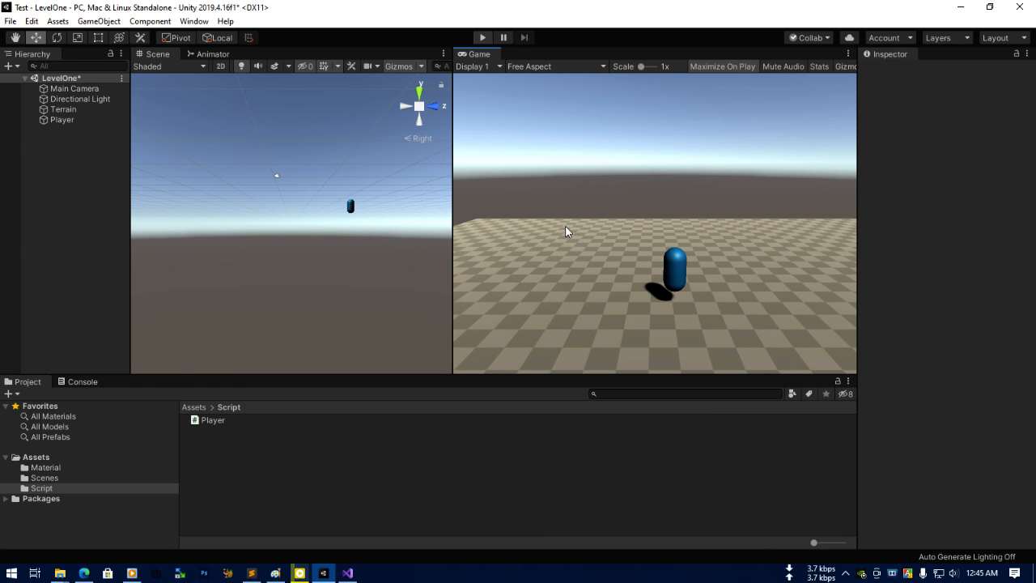
pyautogui.press('a')
pyautogui.press('s')
pyautogui.press('w')
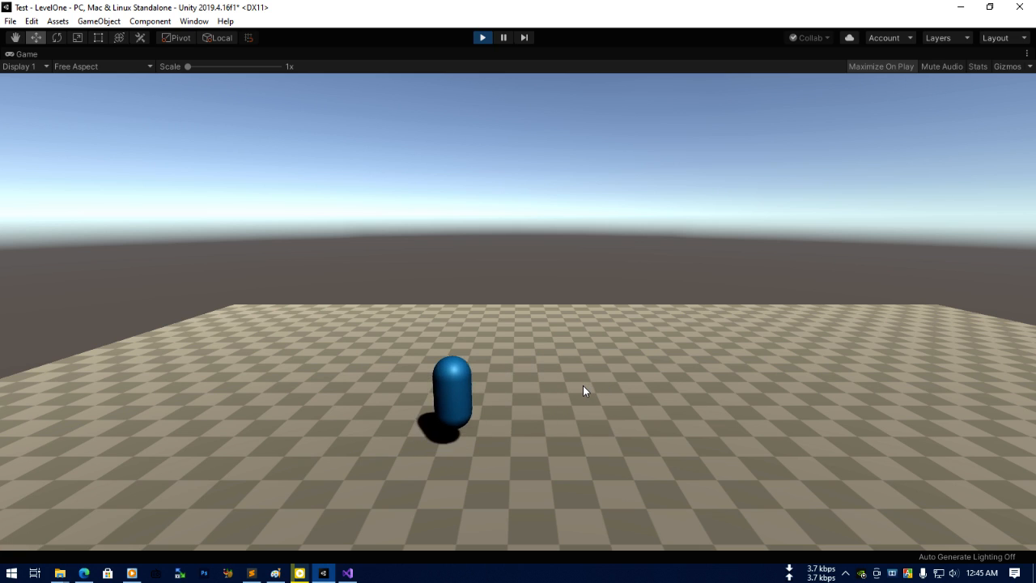
pyautogui.press('d')
pyautogui.press('s')
pyautogui.press('a')
pyautogui.press('w')
pyautogui.press('s')
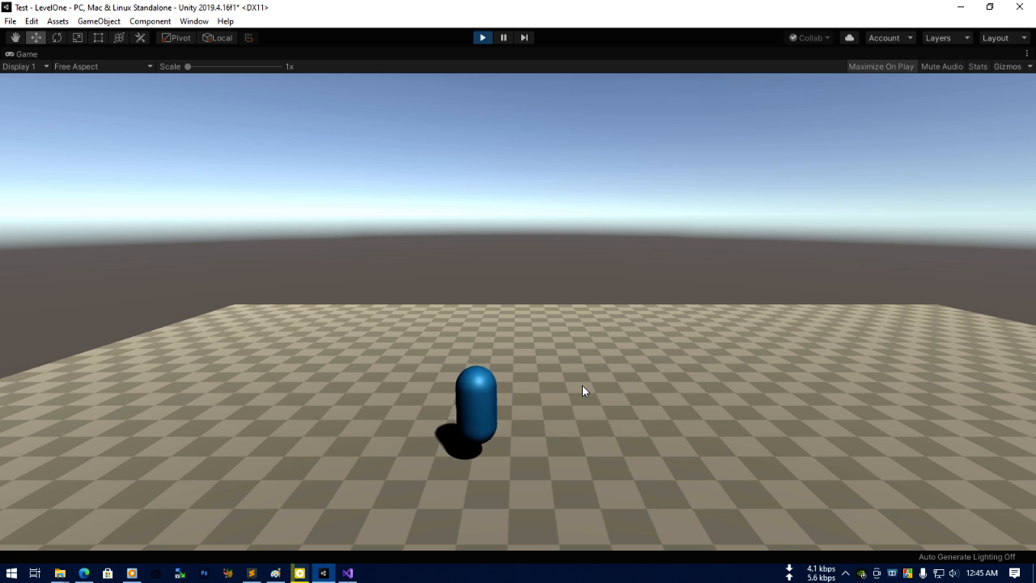
pyautogui.press('d')
pyautogui.press('w')
pyautogui.press('a')
pyautogui.press('s')
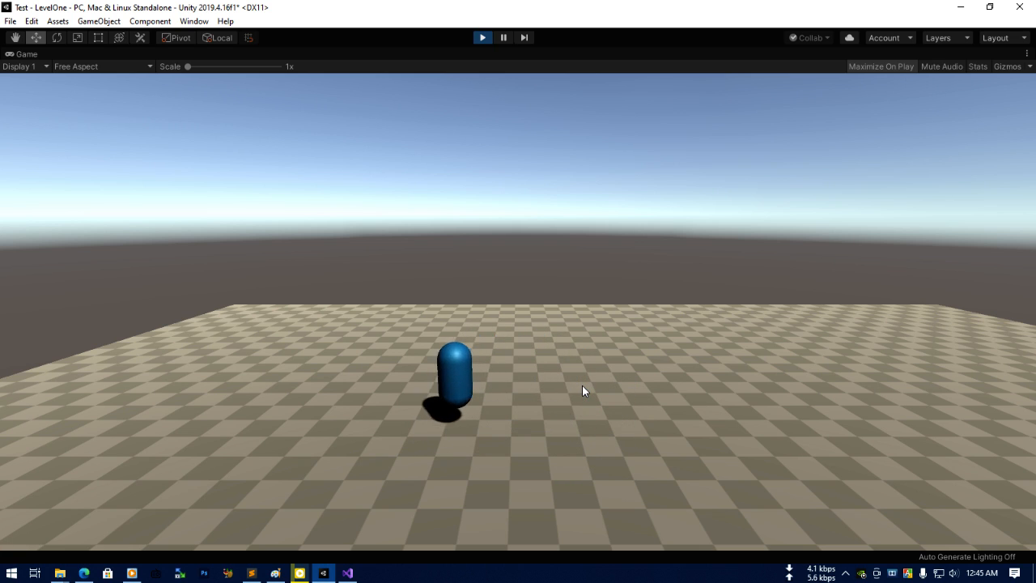
pyautogui.press('d')
pyautogui.press('w')
pyautogui.press('a')
pyautogui.press('s')
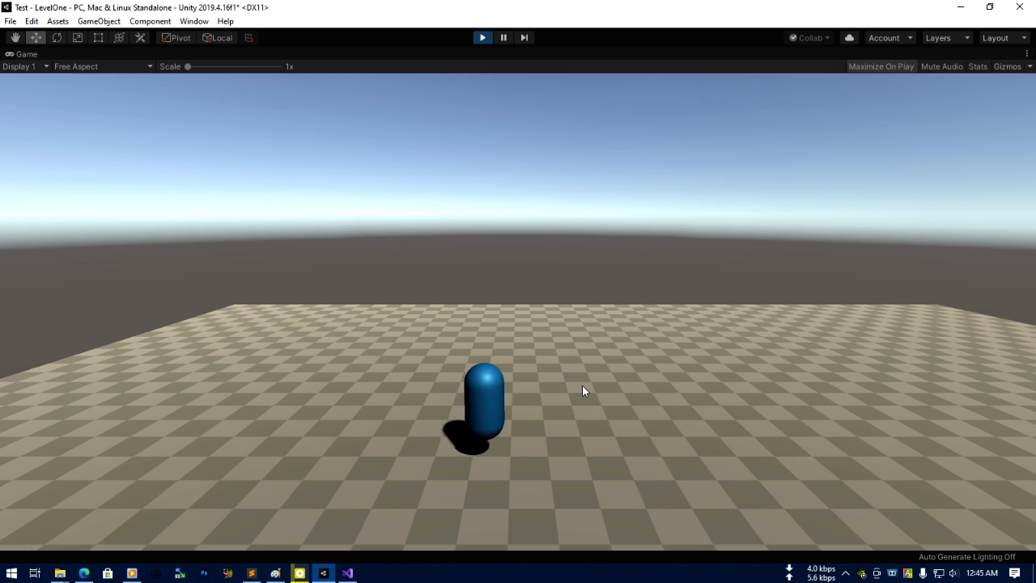
pyautogui.press('d')
pyautogui.press('a')
pyautogui.press('s')
pyautogui.press('d')
pyautogui.press('w')
pyautogui.press('a')
pyautogui.click(487, 37)
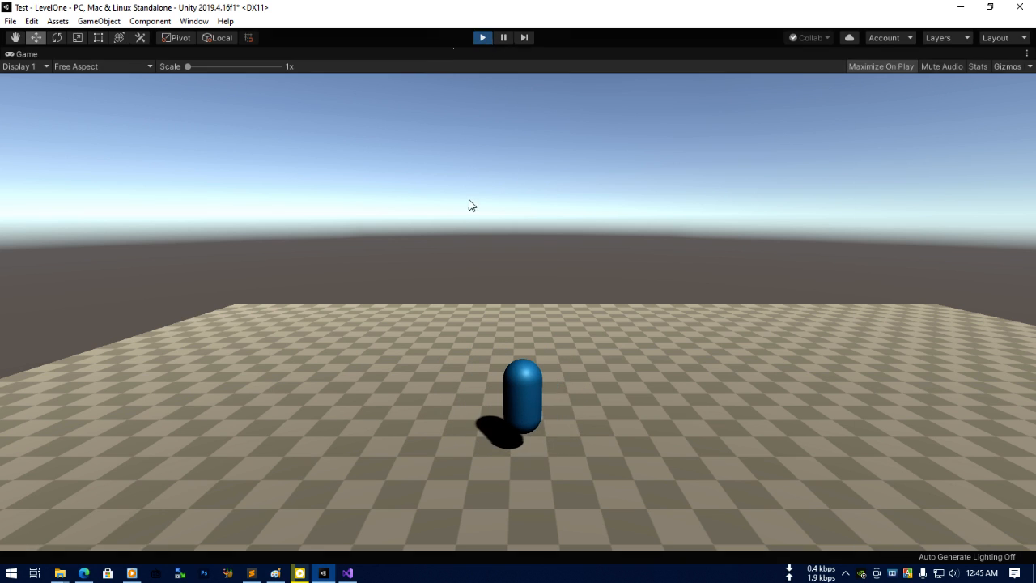
# Switch to Visual Studio and uncomment the "moveDIrection.y -= gravity * Time.deltaTime;" line in Update.
pyautogui.click(349, 575)
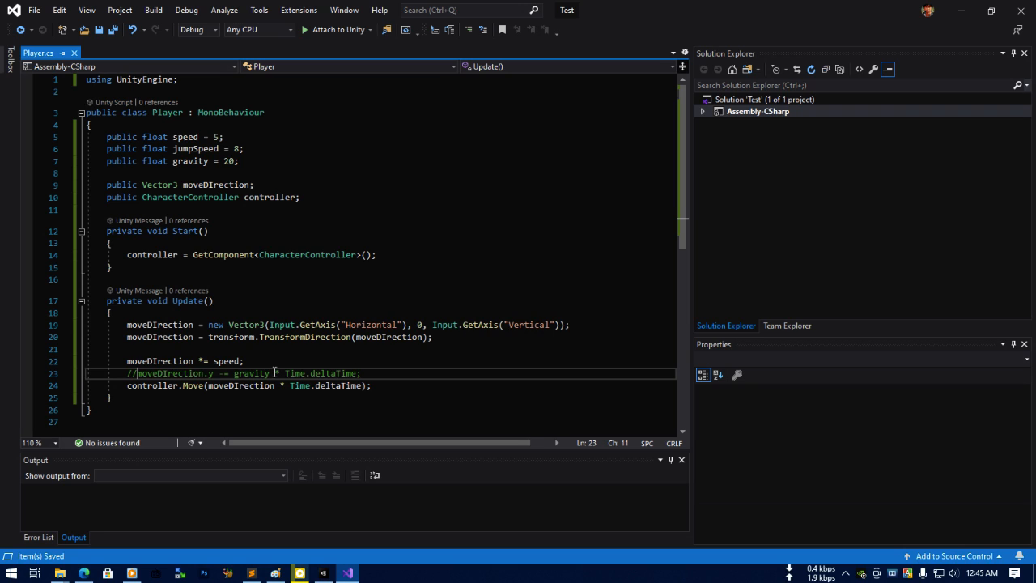
pyautogui.press('BackSpace')
pyautogui.press('BackSpace')
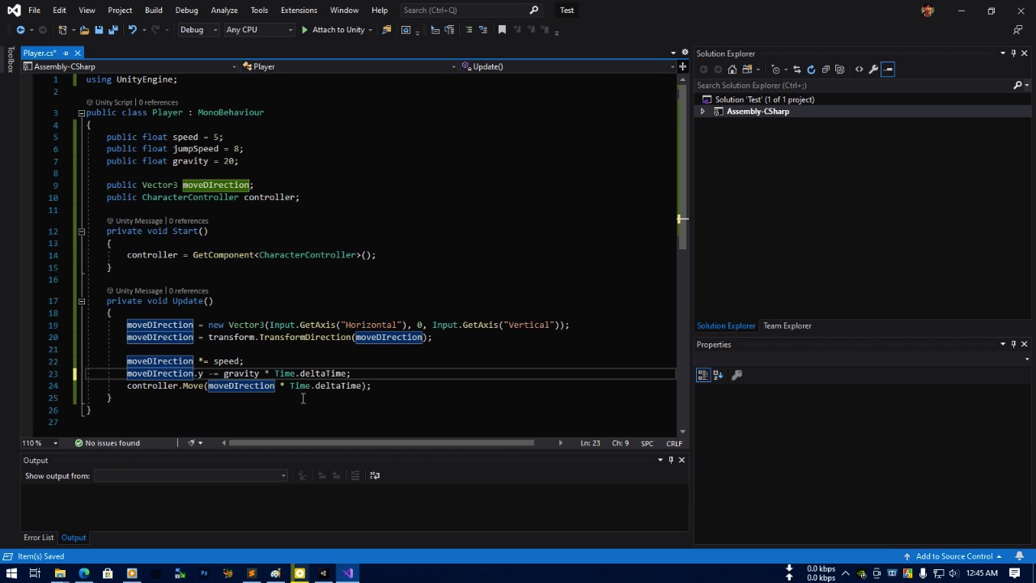
# Add an empty "if (controller.isGrounded)" block with braces at the start of the Update method.
pyautogui.press('Up')
pyautogui.press('Up')
pyautogui.press('Up')
pyautogui.press('Up')
pyautogui.press('Up')
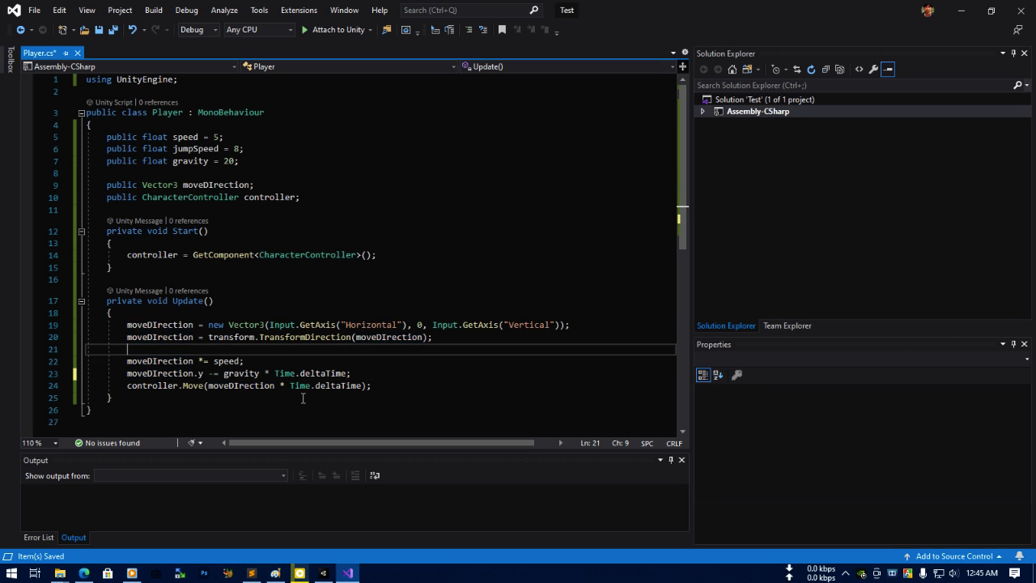
pyautogui.press('Return')
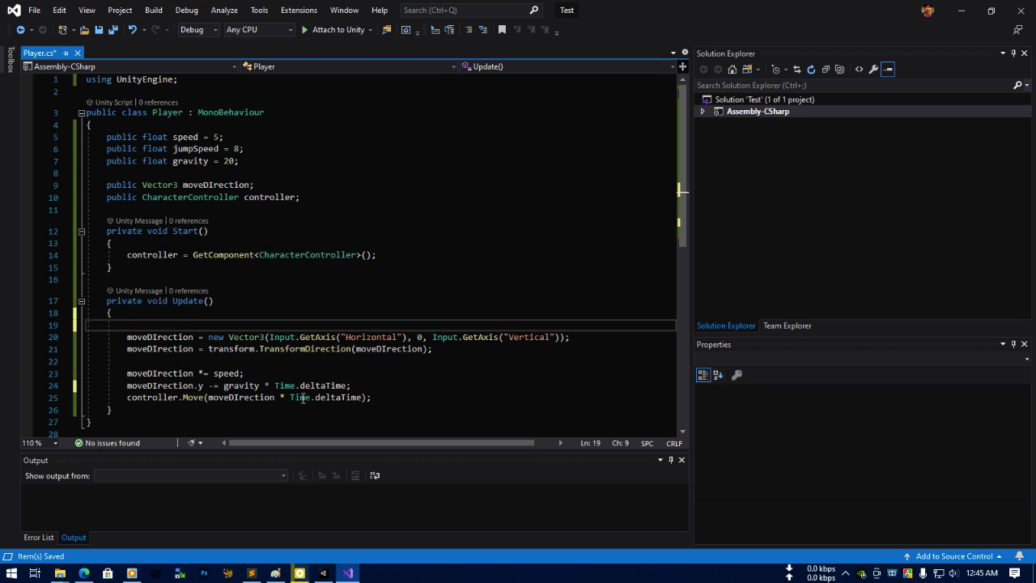
pyautogui.press('Return')
pyautogui.press('Up')
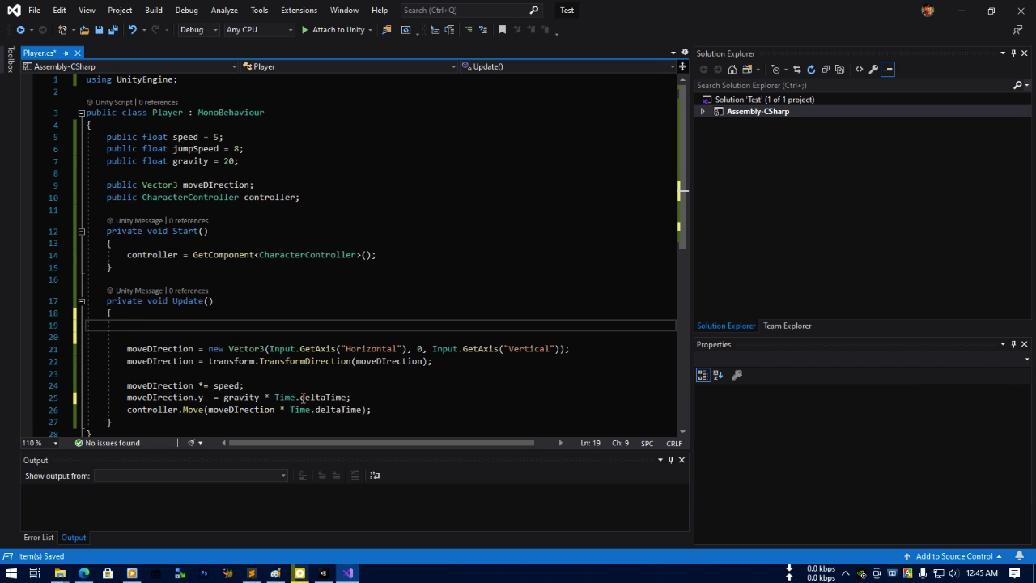
pyautogui.write('if(cont')
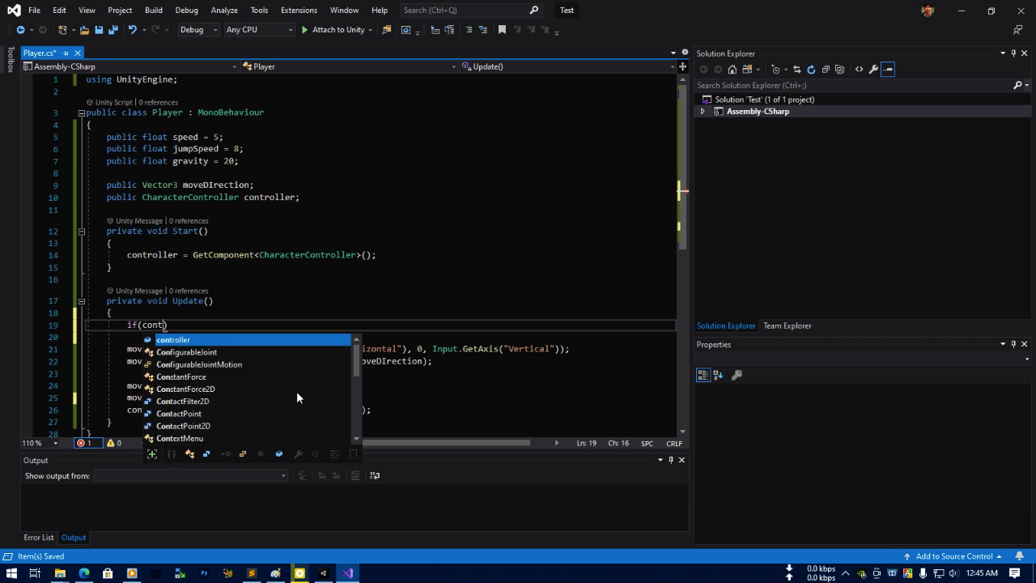
pyautogui.press('Tab')
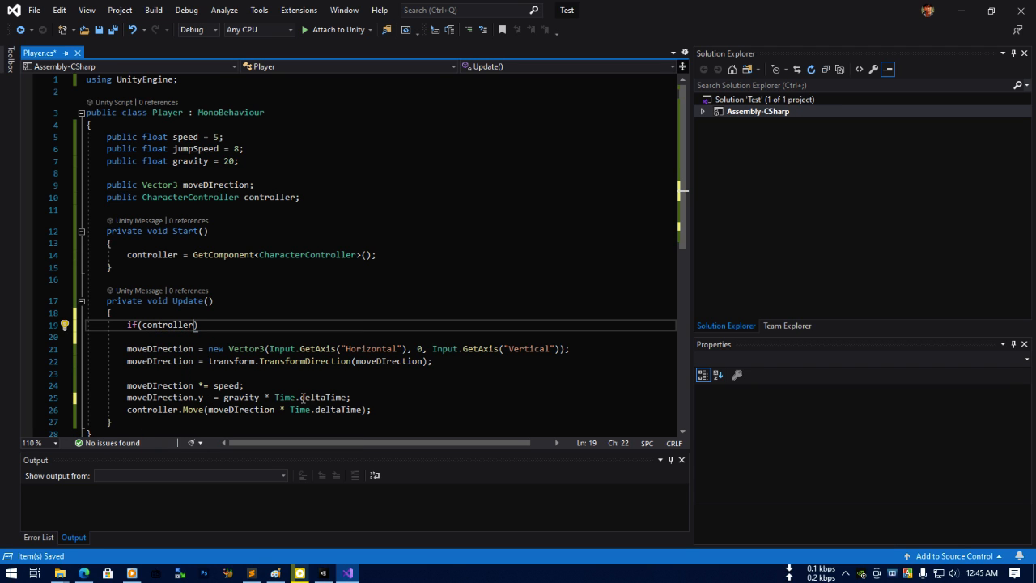
pyautogui.write('.is')
pyautogui.press('Tab')
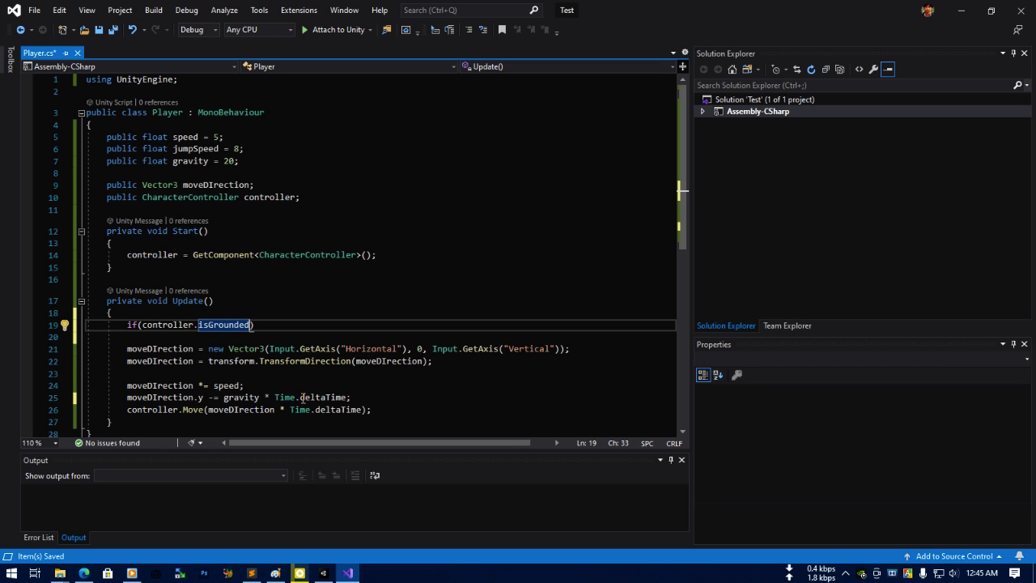
pyautogui.press('Right')
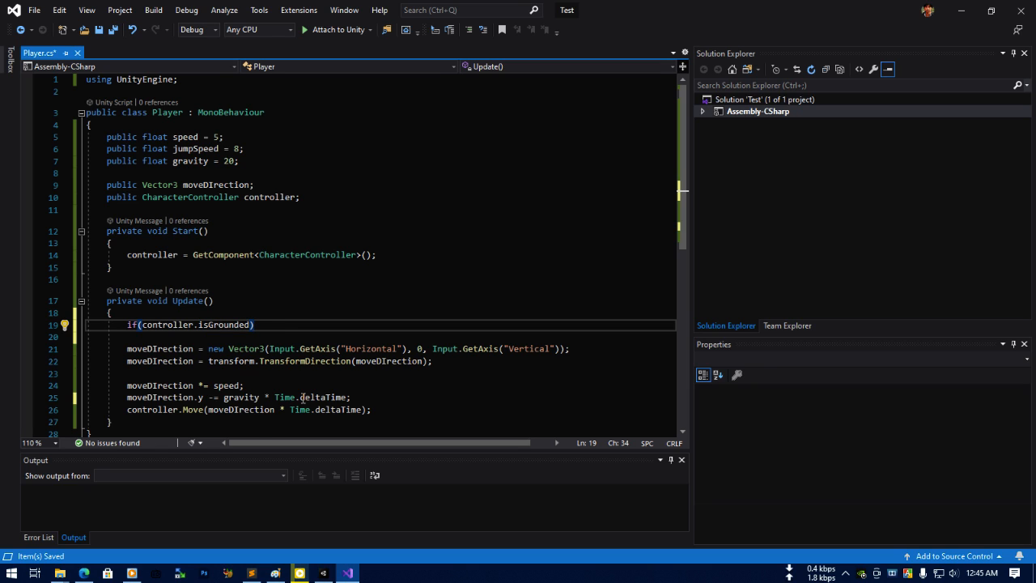
pyautogui.press('Return')
pyautogui.write('{')
pyautogui.press('Return')
# Move the Vector3 input, TransformDirection and "moveDIrection *= speed;" lines inside the isGrounded block and remove the leftover blank line.
pyautogui.scroll(-2, 302, 400)
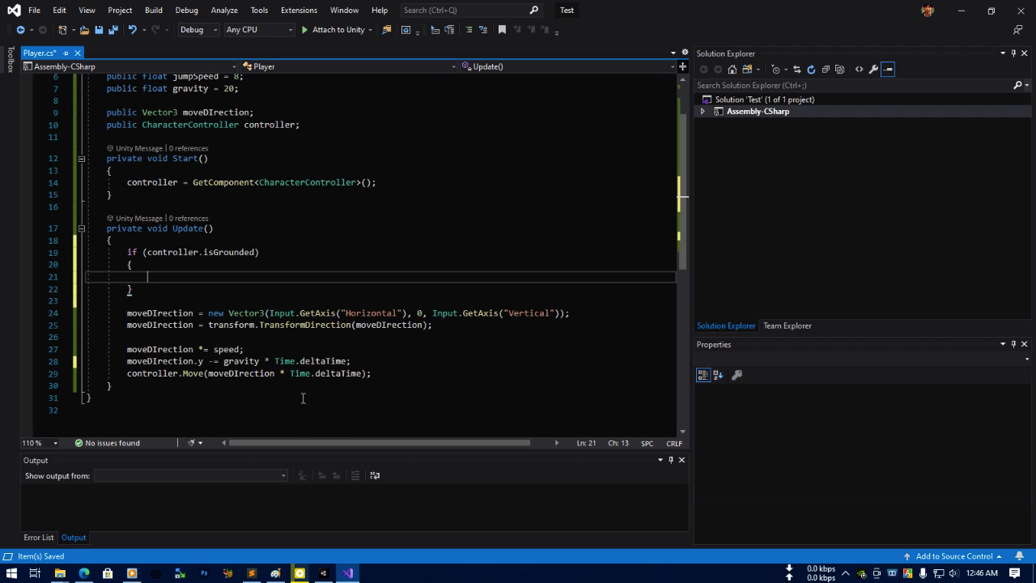
pyautogui.moveTo(381, 374); pyautogui.dragTo(42, 307)
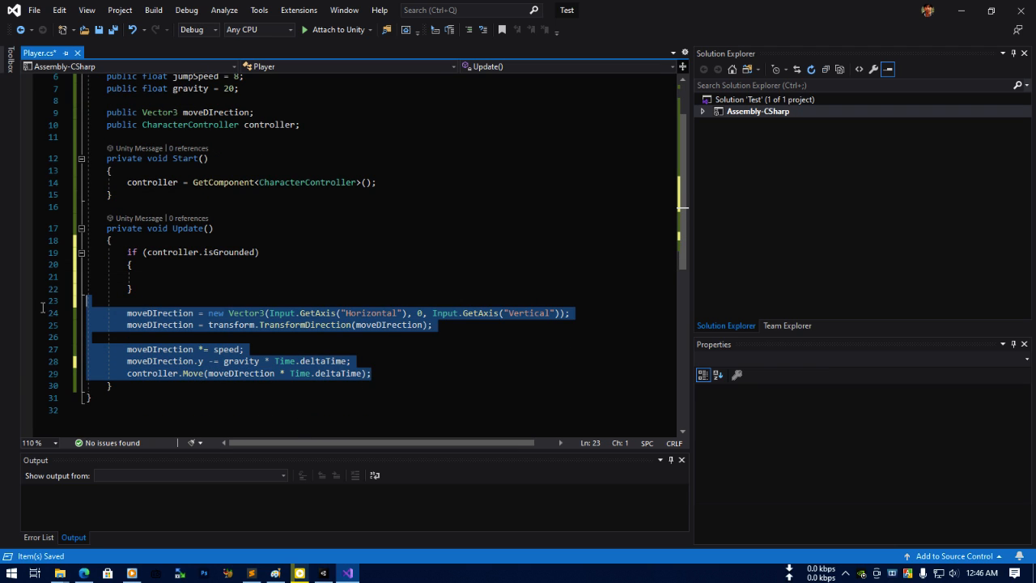
pyautogui.click(333, 390)
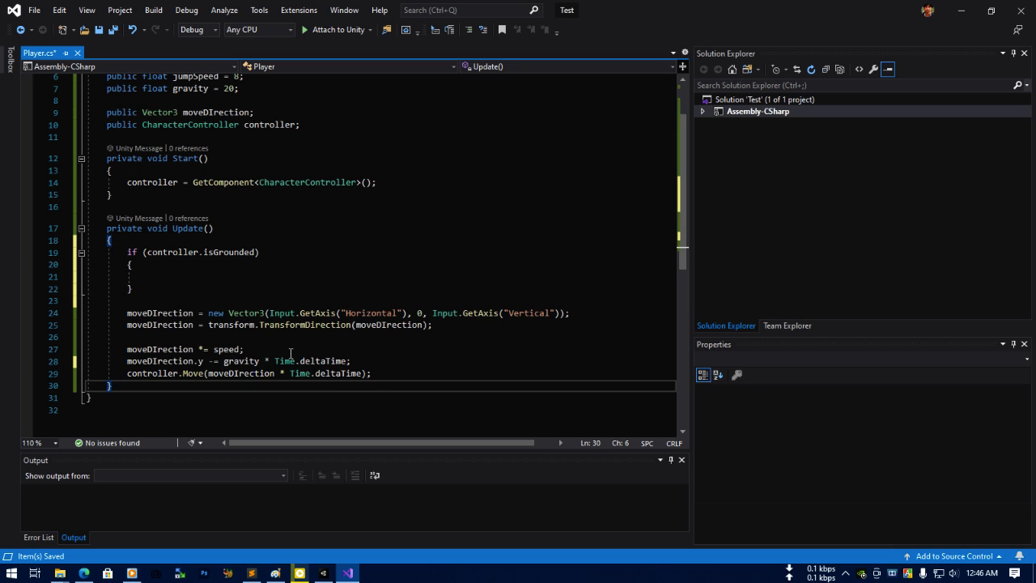
pyautogui.moveTo(244, 349); pyautogui.dragTo(59, 312)
pyautogui.hotkey('alt', 'Up')
pyautogui.hotkey('alt', 'Up')
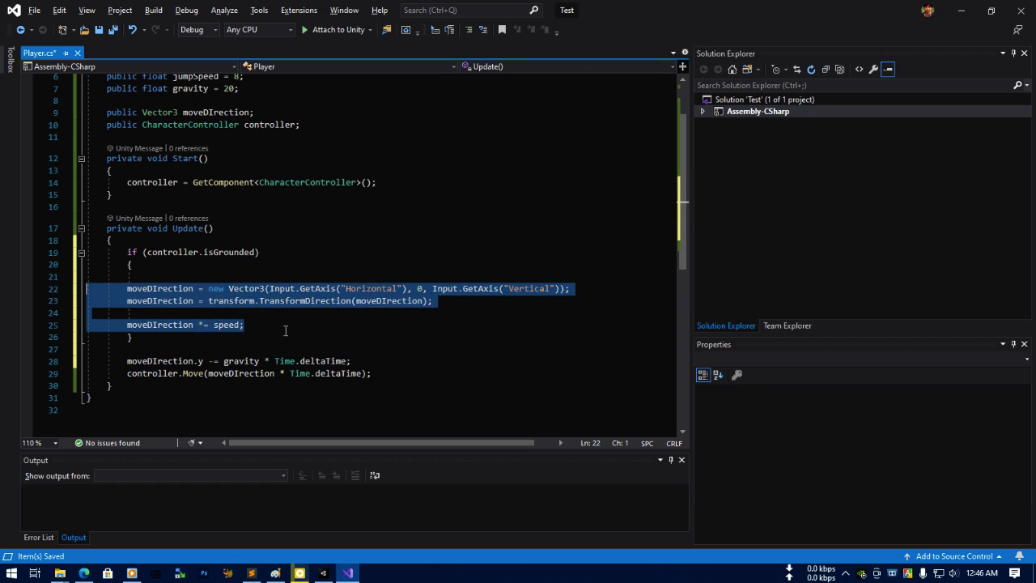
pyautogui.hotkey('alt', 'Up')
pyautogui.click(285, 330)
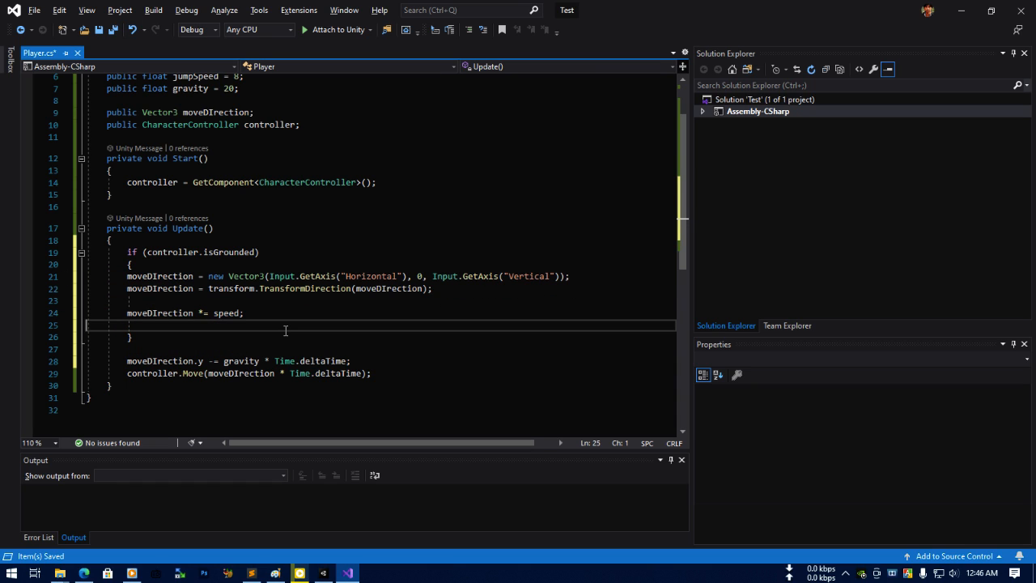
pyautogui.press('BackSpace')
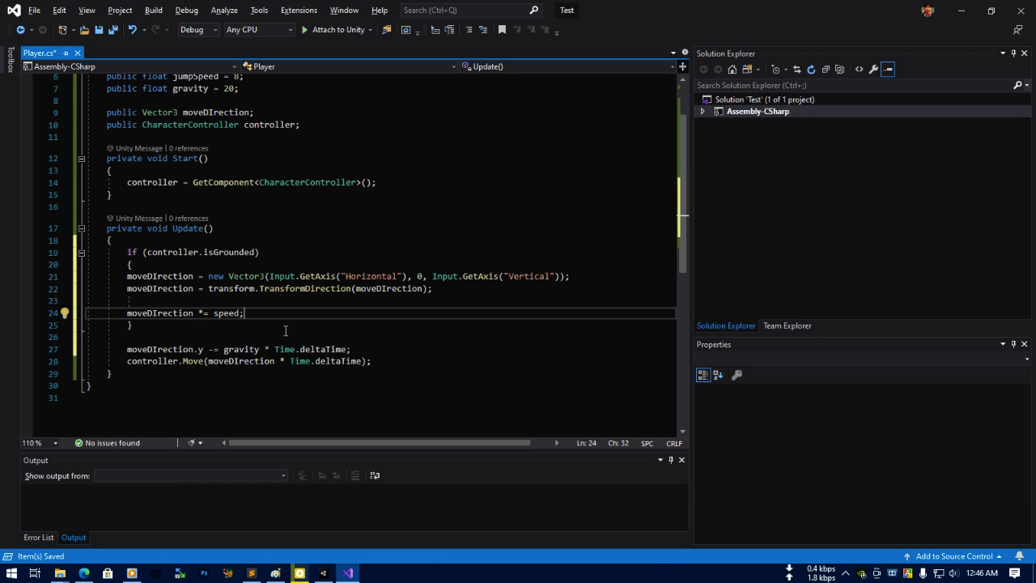
# Indent the three moveDIrection statements inside the isGrounded block by one level.
pyautogui.moveTo(286, 328); pyautogui.dragTo(82, 278)
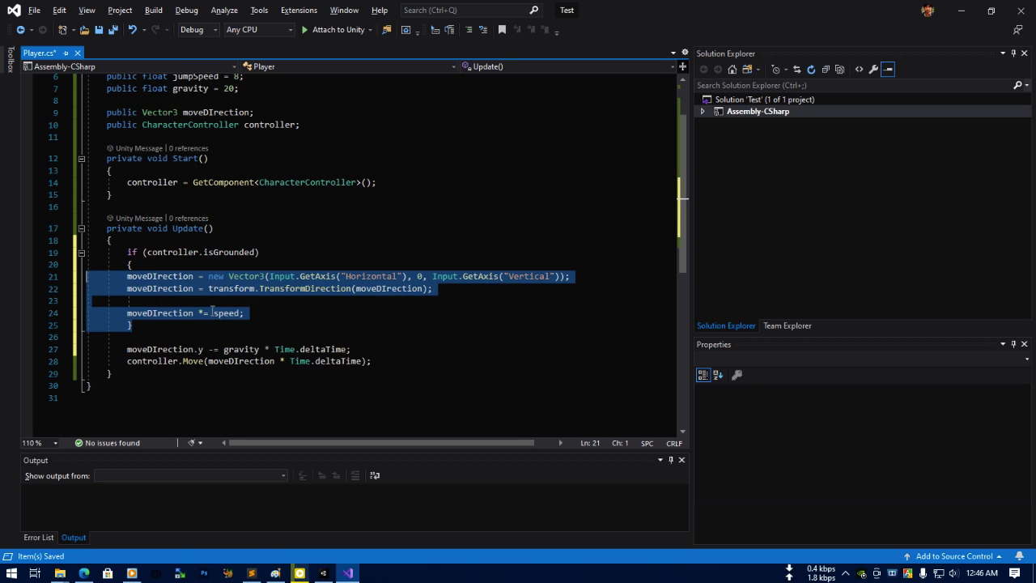
pyautogui.click(235, 313)
pyautogui.moveTo(265, 316); pyautogui.dragTo(87, 275)
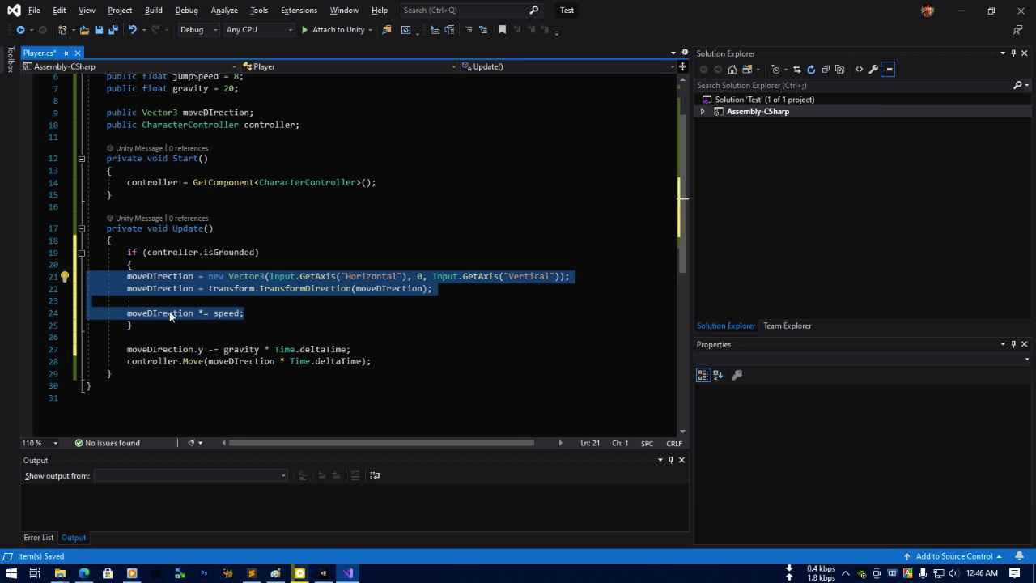
pyautogui.press('Tab')
pyautogui.click(279, 315)
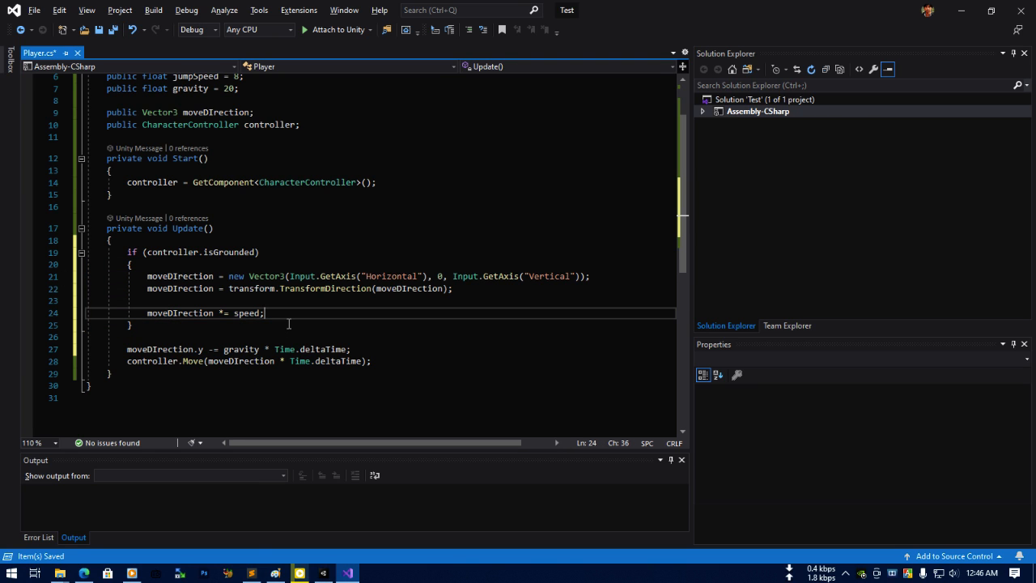
# Comment out the gravity line below the isGrounded block, save Player.cs, and run the scene briefly in Unity's play mode.
pyautogui.click(128, 349)
pyautogui.write('//')
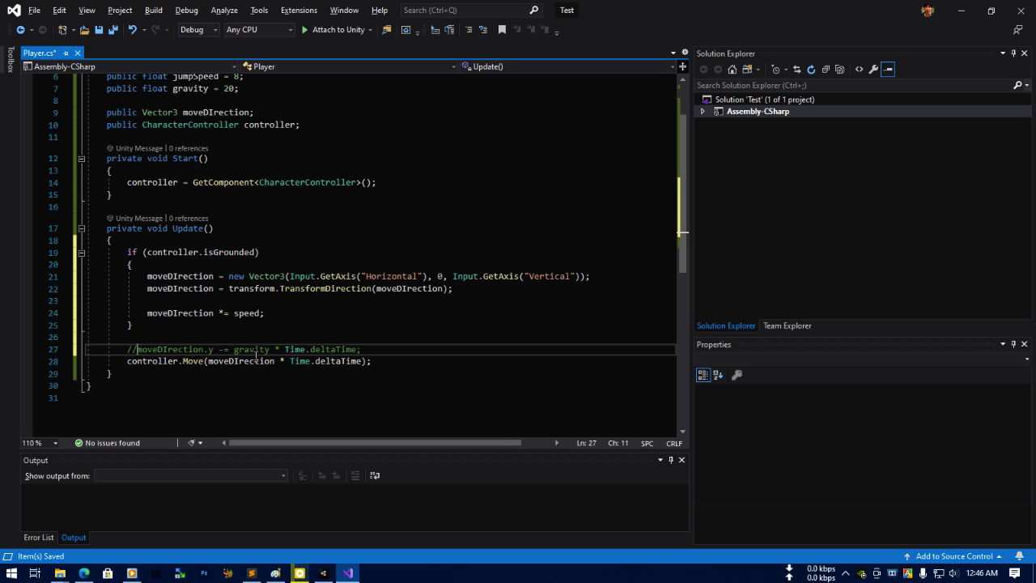
pyautogui.click(324, 573)
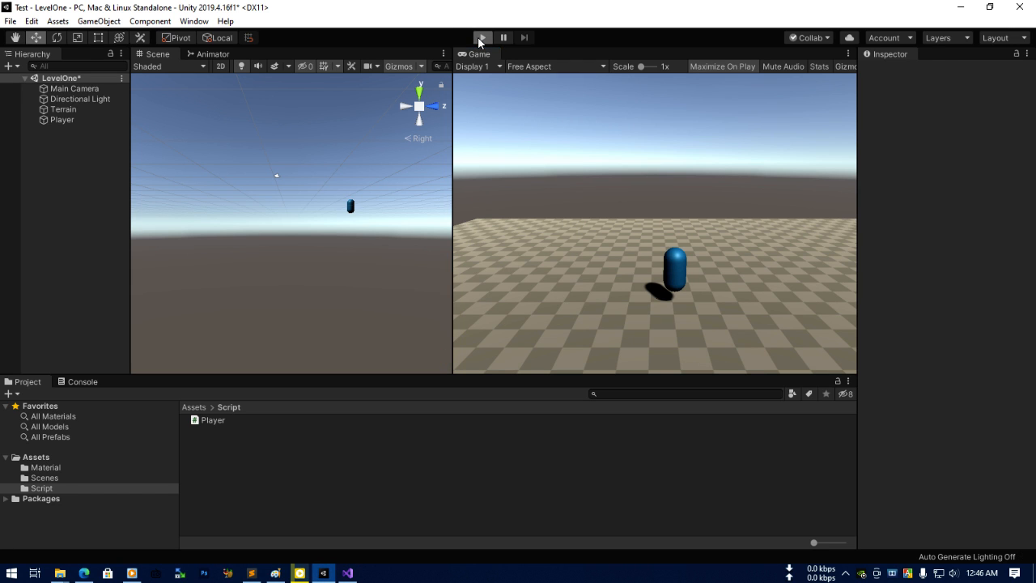
pyautogui.click(480, 38)
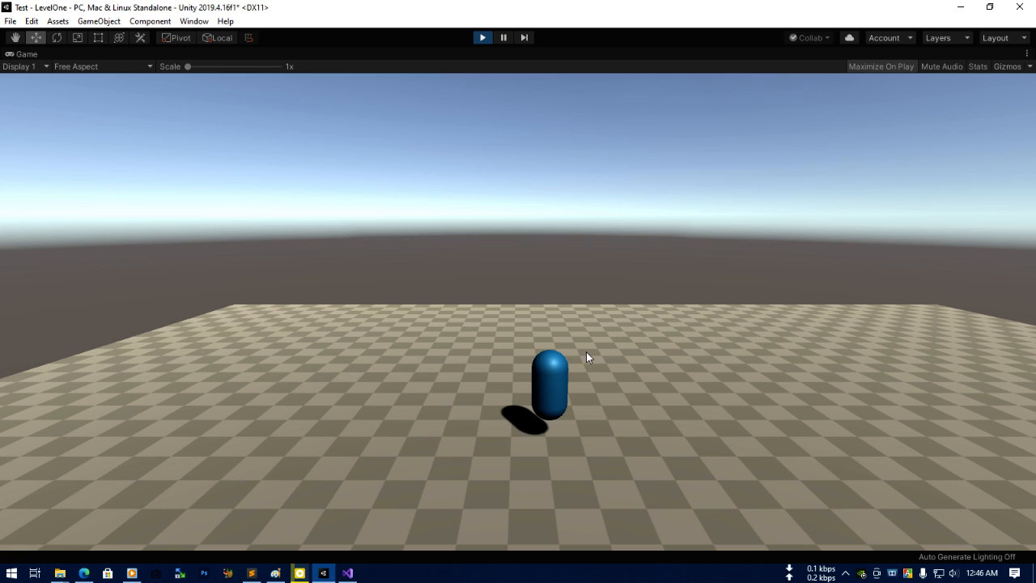
pyautogui.click(486, 39)
# Return to Visual Studio, uncomment the "moveDIrection.y -= gravity * Time.deltaTime;" line below the isGrounded block, and save Player.cs.
pyautogui.click(347, 573)
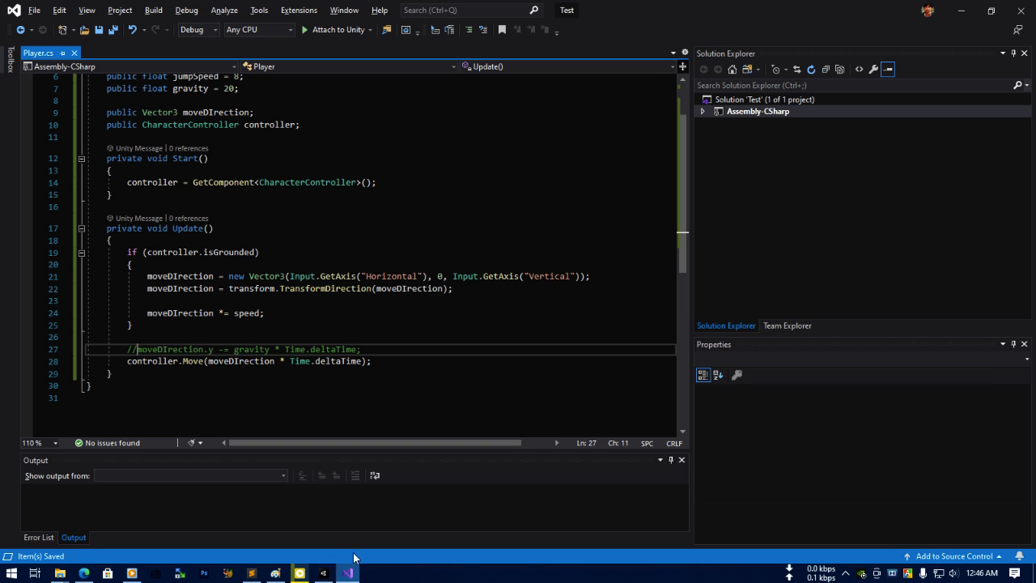
pyautogui.press('BackSpace')
pyautogui.press('BackSpace')
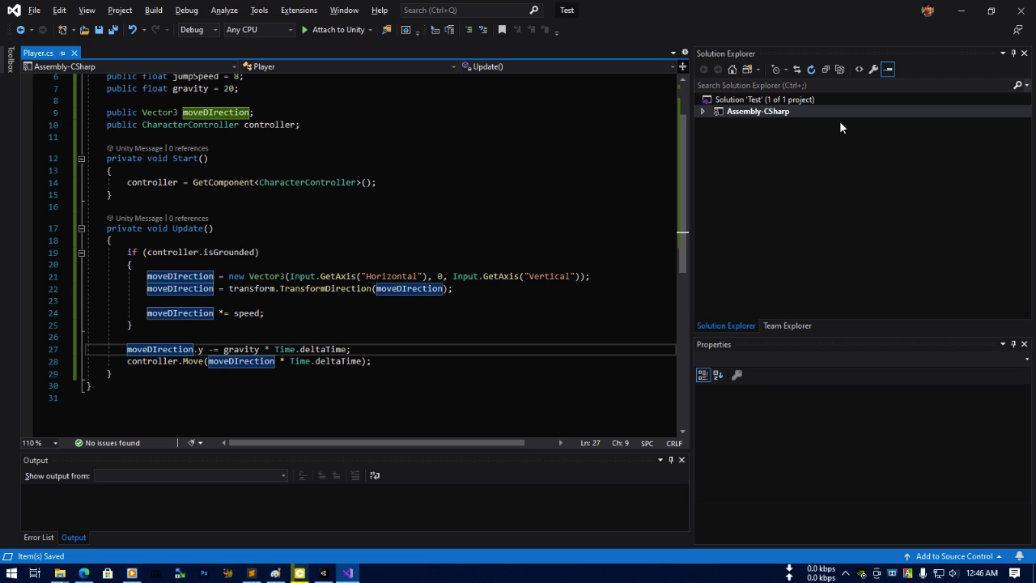
# Switch to Unity, test the Player's movement with the isGrounded check and gravity active, stop play mode, and minimize the editor.
pyautogui.click(961, 11)
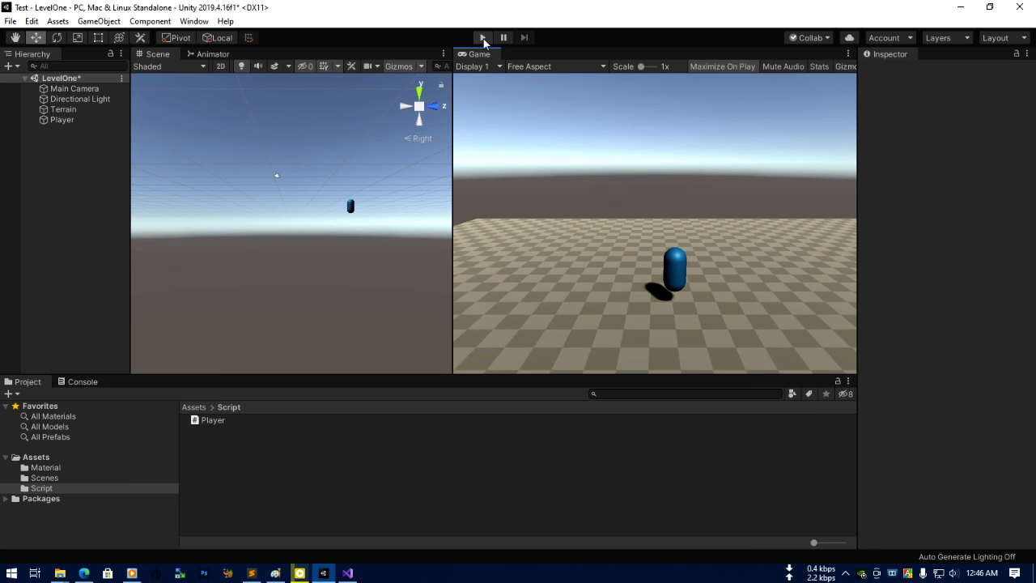
pyautogui.click(482, 38)
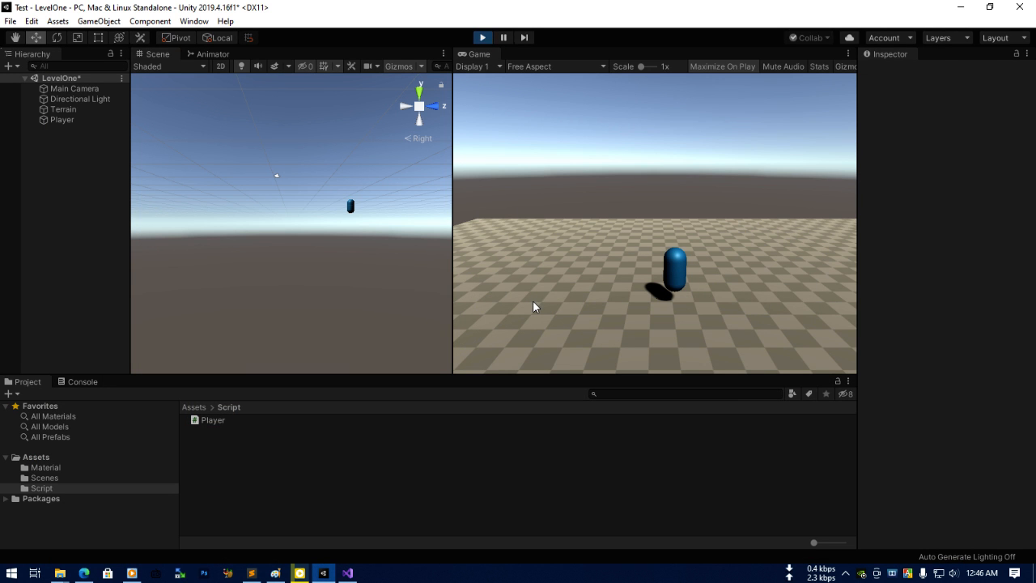
pyautogui.press('s')
pyautogui.press('a')
pyautogui.press('w')
pyautogui.press('d')
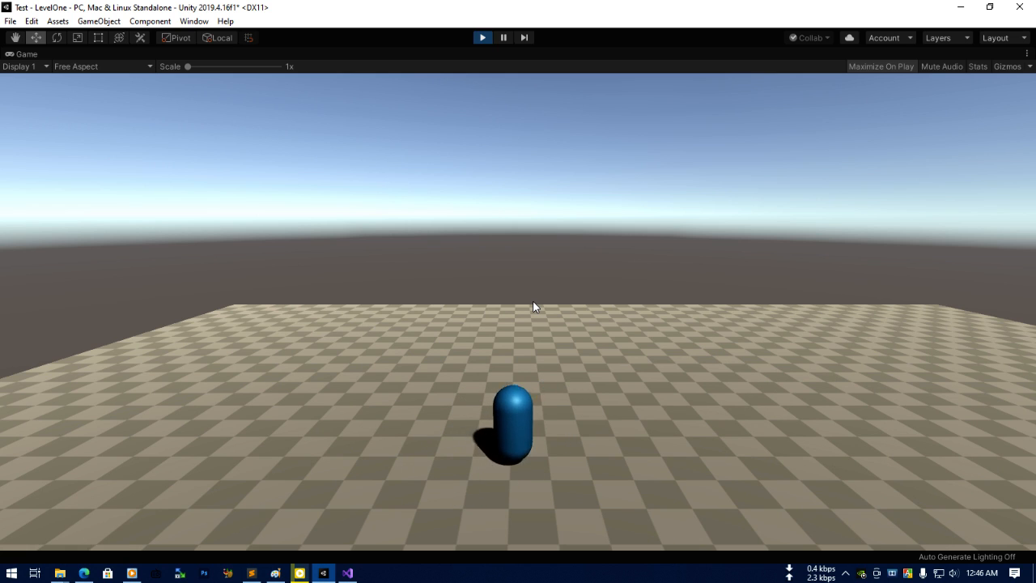
pyautogui.press('s')
pyautogui.press('a')
pyautogui.press('w')
pyautogui.press('d')
pyautogui.press('a')
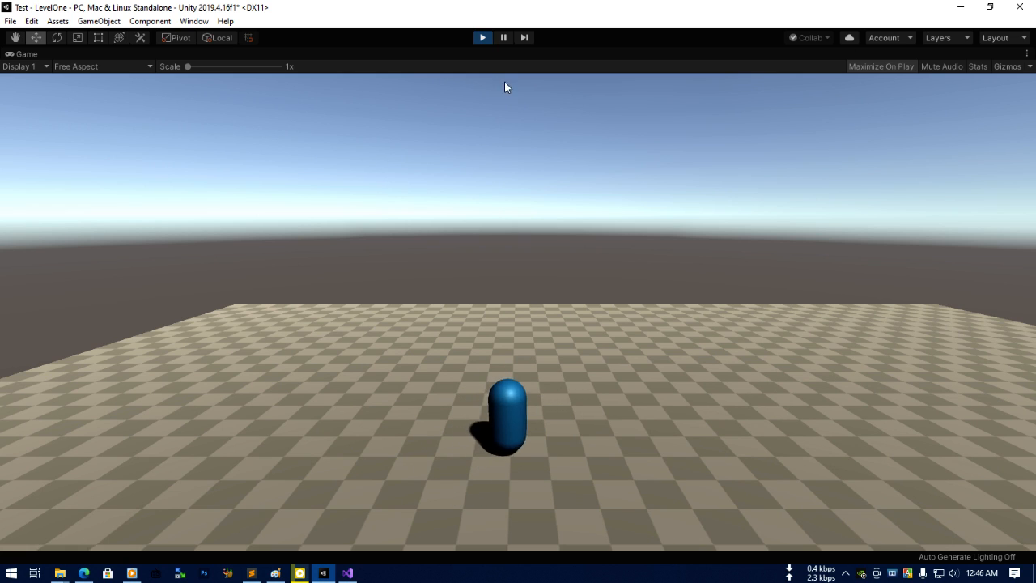
pyautogui.click(483, 38)
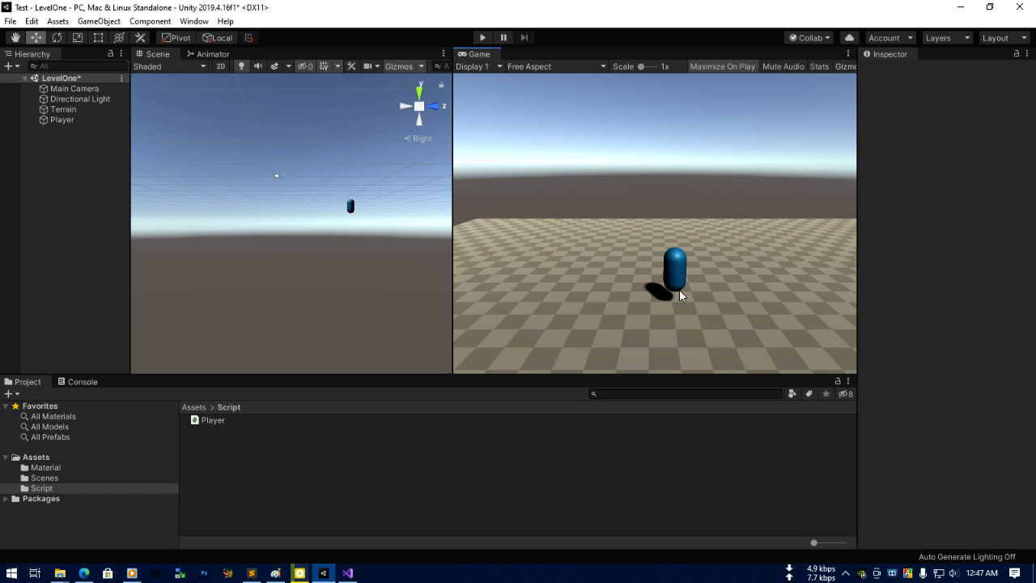
pyautogui.click(961, 7)
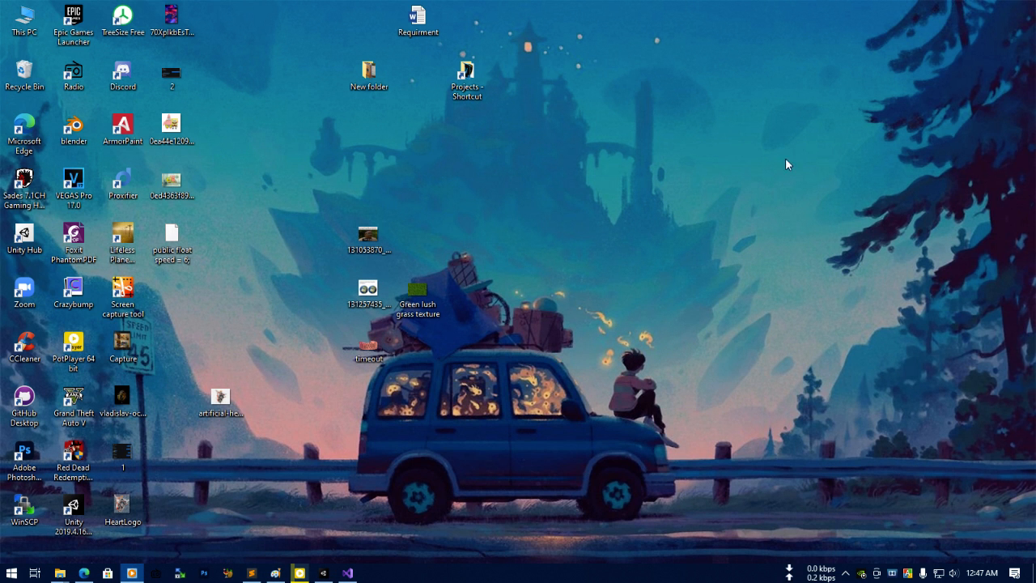
# Switch to Player.cs in Visual Studio and add a new line below "moveDIrection *= speed;" in the isGrounded block.
pyautogui.click(325, 572)
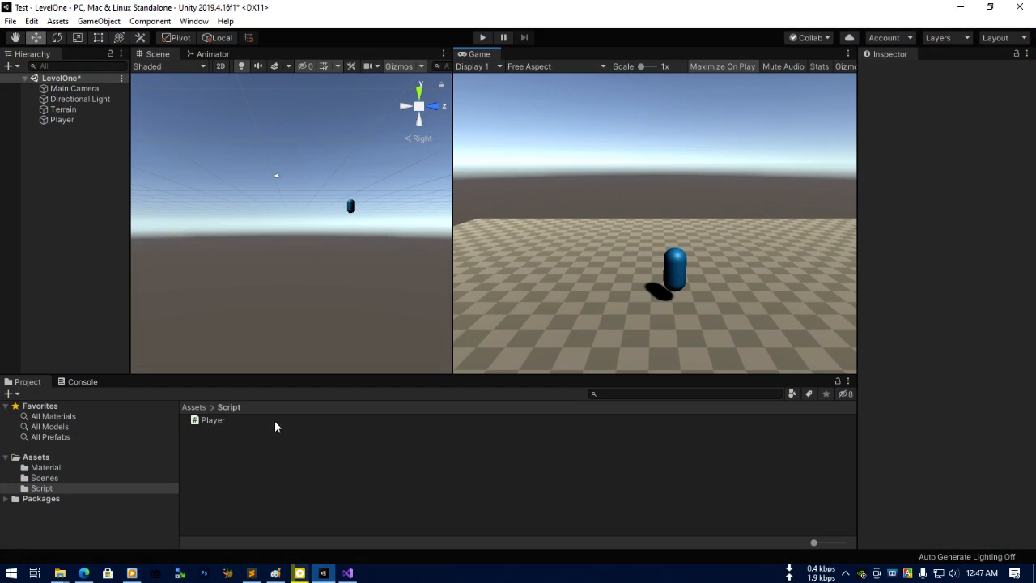
pyautogui.click(347, 572)
pyautogui.click(360, 353)
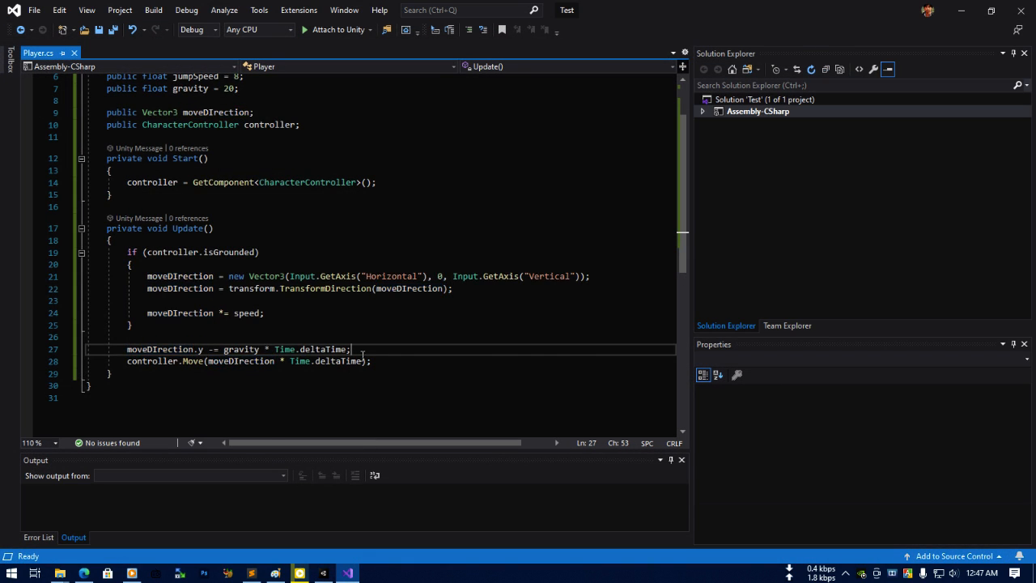
pyautogui.scroll(2, 361, 352)
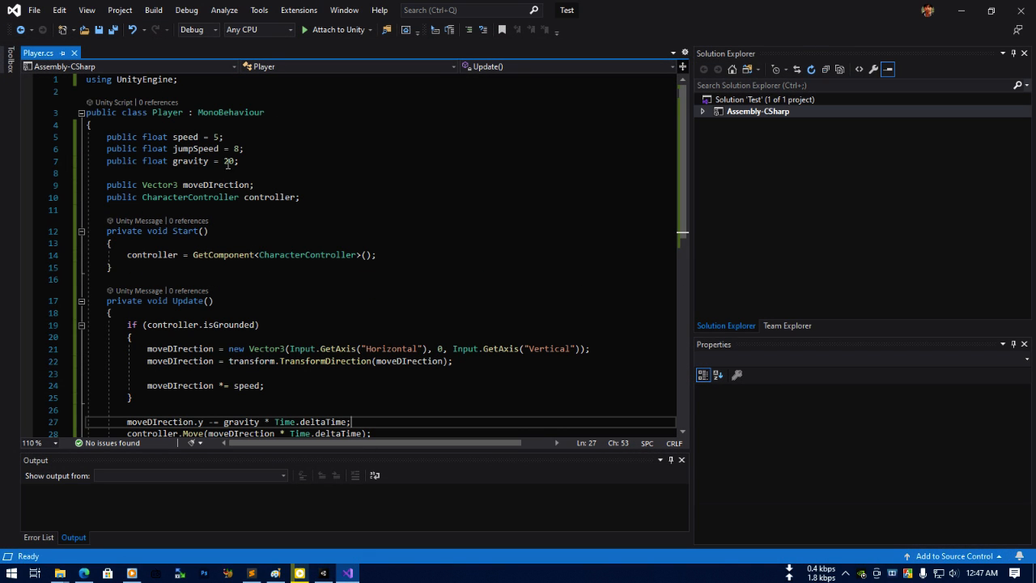
pyautogui.doubleClick(194, 148)
pyautogui.scroll(-5, 332, 285)
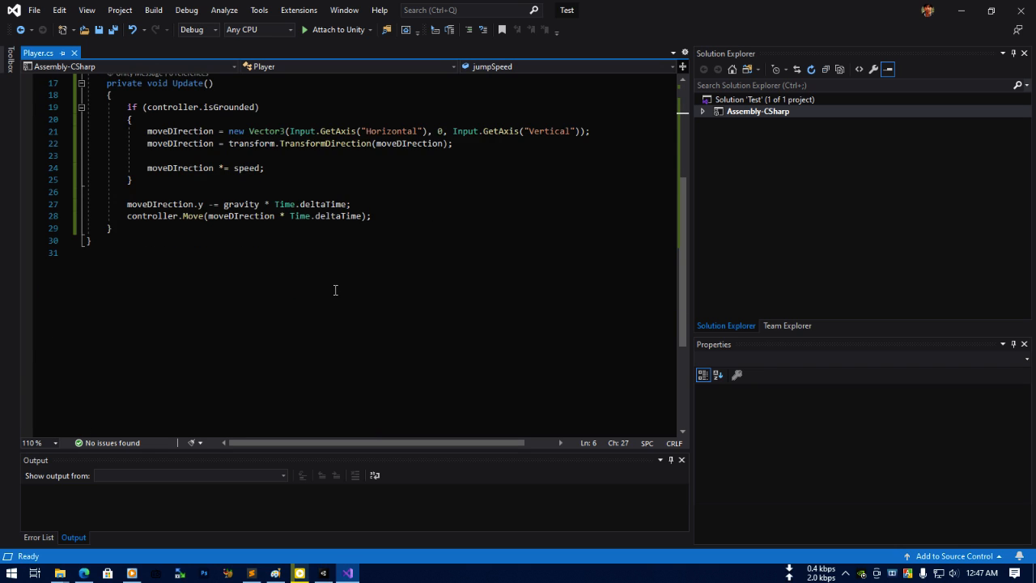
pyautogui.scroll(2, 323, 280)
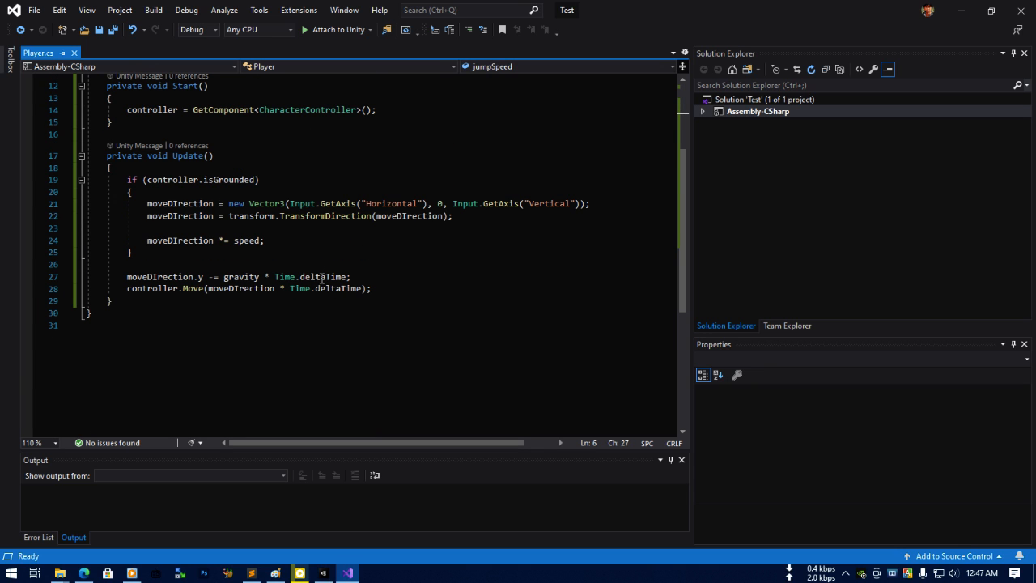
pyautogui.click(292, 245)
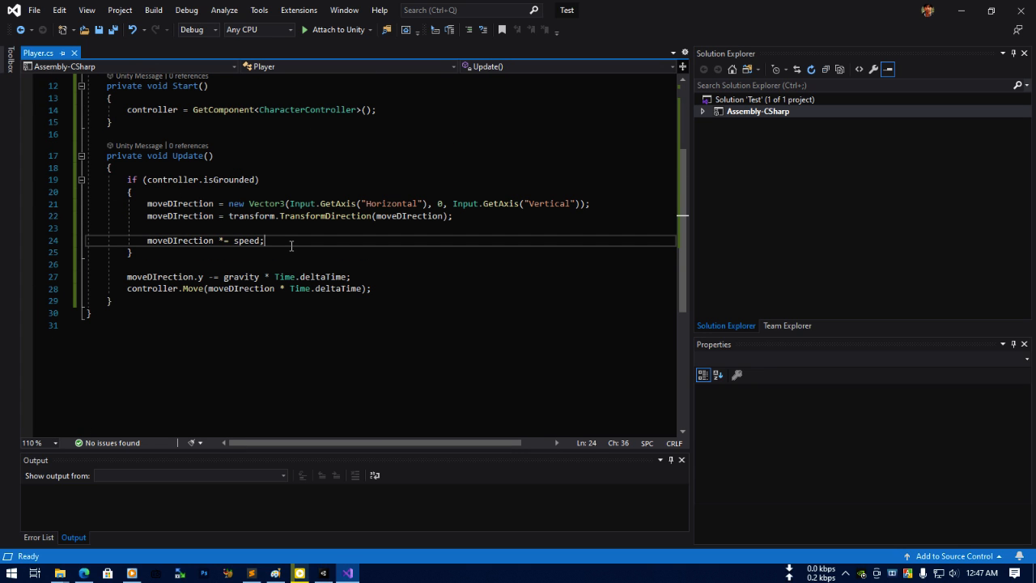
pyautogui.press('Return')
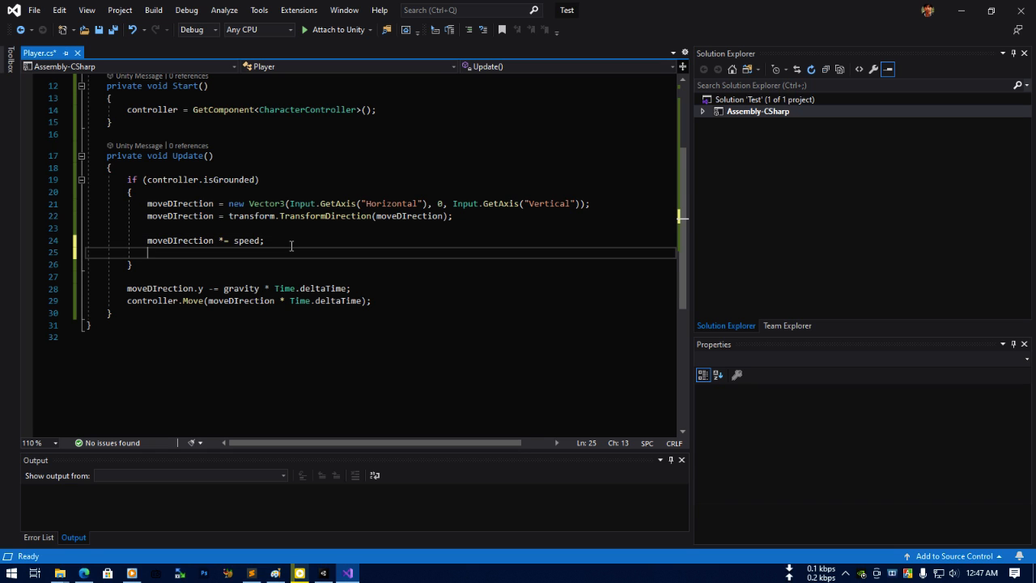
# Begin an if statement on the new line with Input.GetKeyDown as its condition.
pyautogui.write('if(In')
pyautogui.press('Tab')
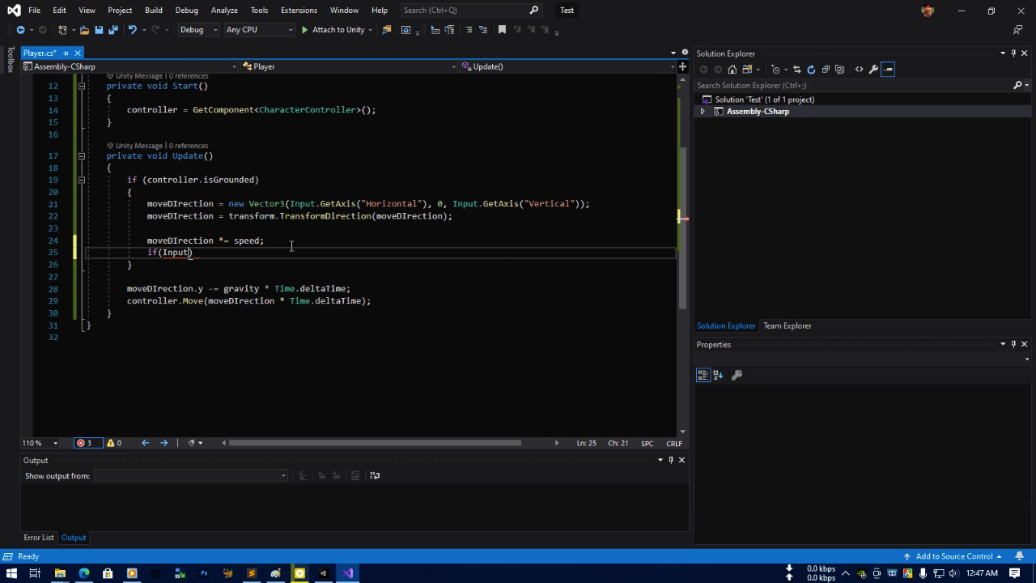
pyautogui.write('.ge')
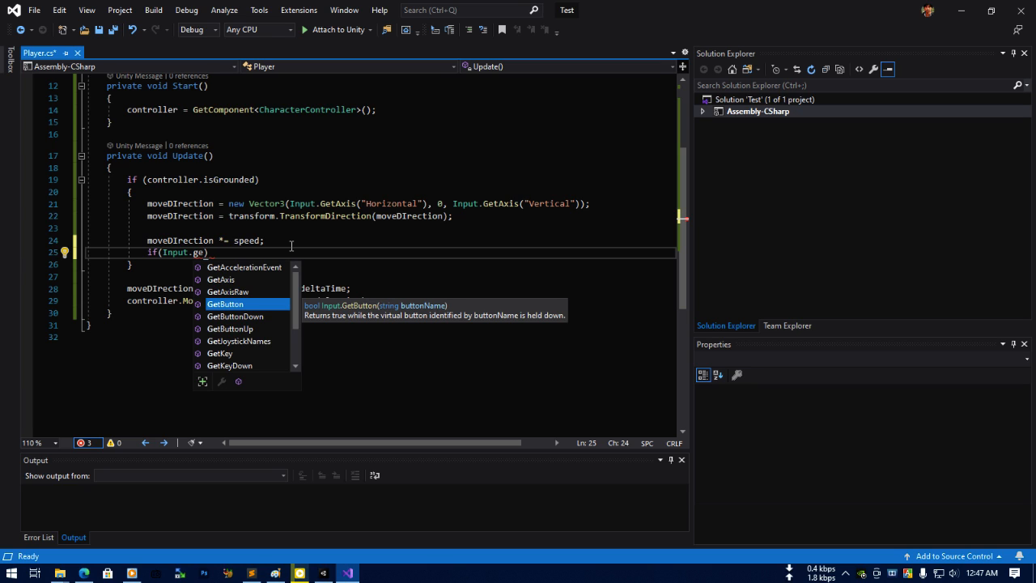
pyautogui.press('BackSpace')
pyautogui.press('BackSpace')
pyautogui.write('Get')
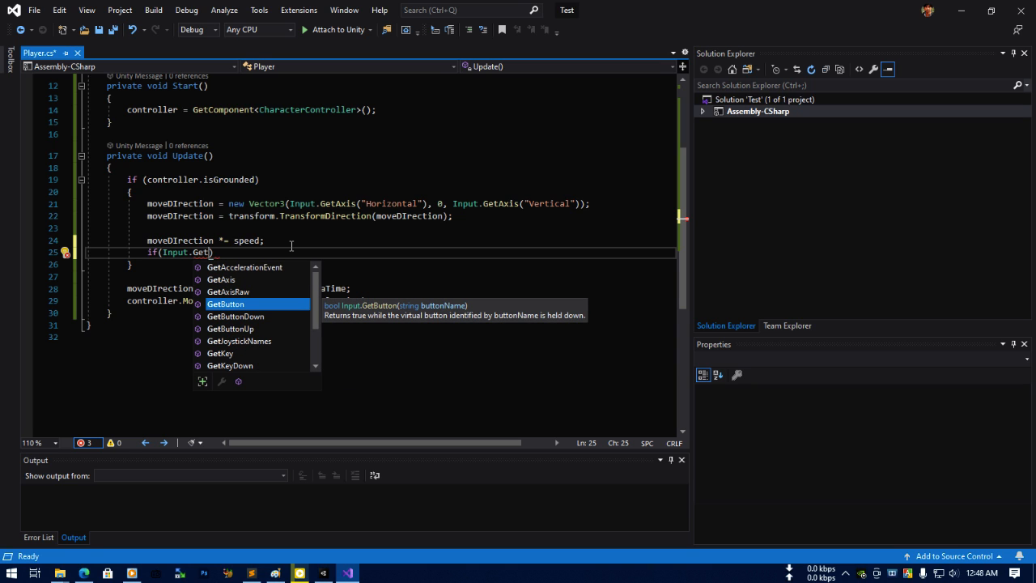
pyautogui.write('Key')
pyautogui.press('Down')
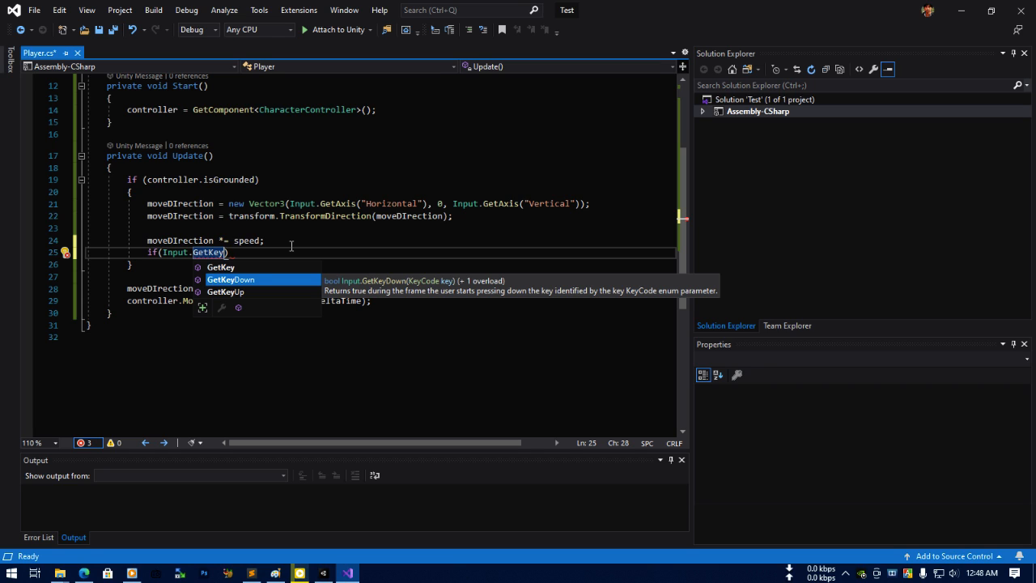
pyautogui.press('Down')
pyautogui.press('Up')
pyautogui.press('Down')
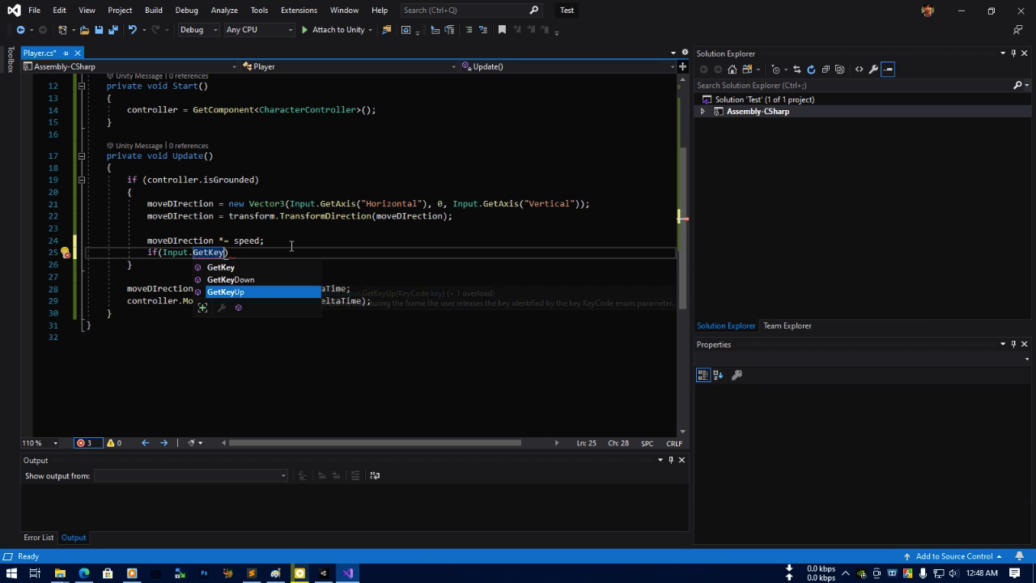
pyautogui.press('Up')
pyautogui.press('Tab')
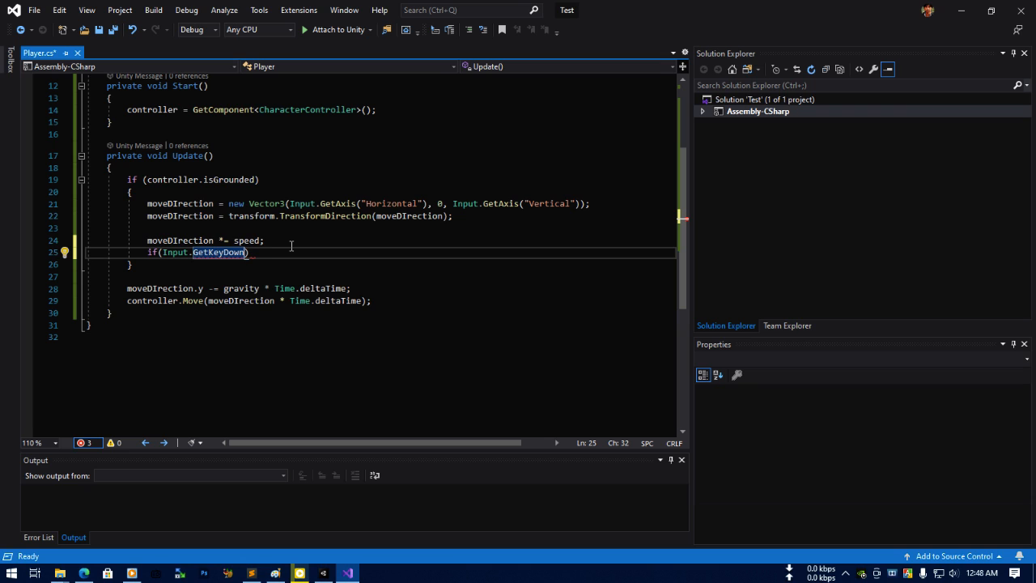
# Pass "space" as the key name to the GetKeyDown call in the if condition.
pyautogui.write('("')
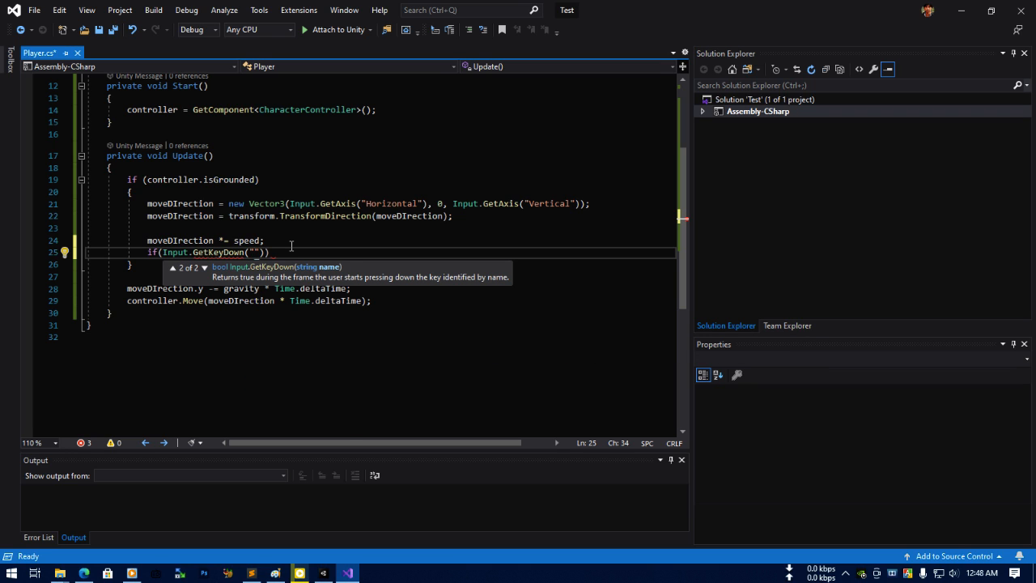
pyautogui.write('space")')
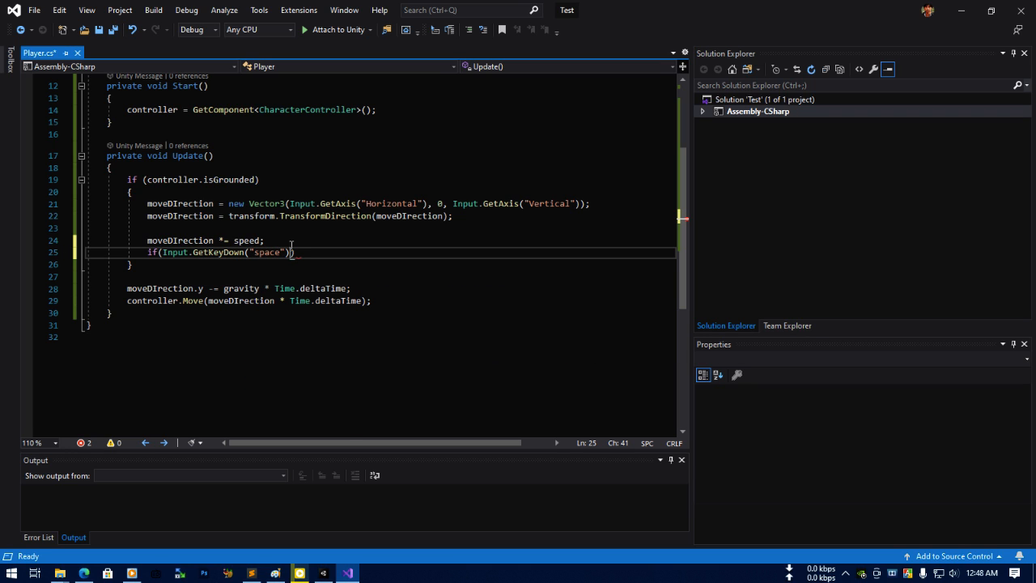
pyautogui.write(')')
# Switch to the Edge browser and search Google for "unity input key".
pyautogui.click(84, 572)
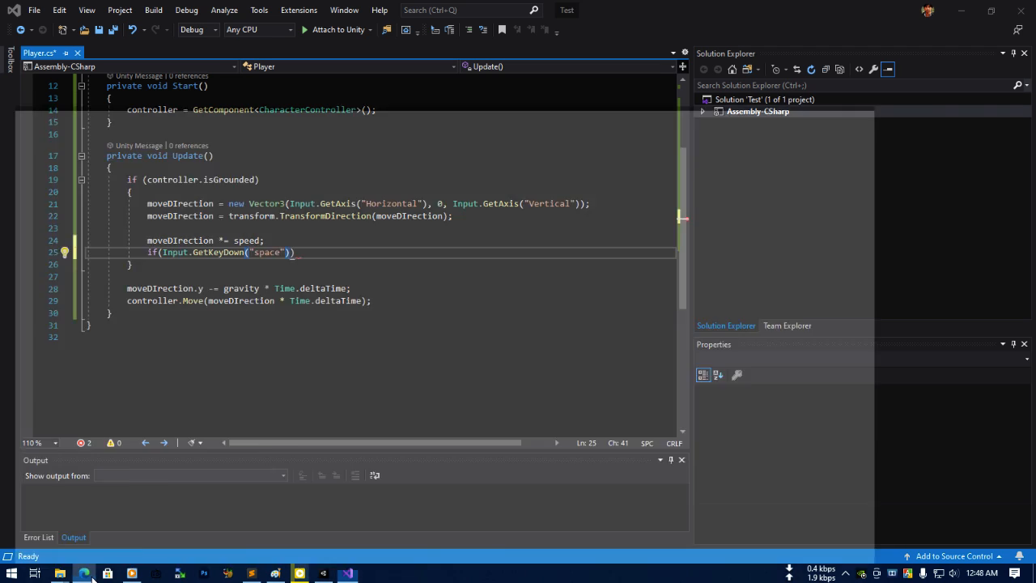
pyautogui.click(170, 10)
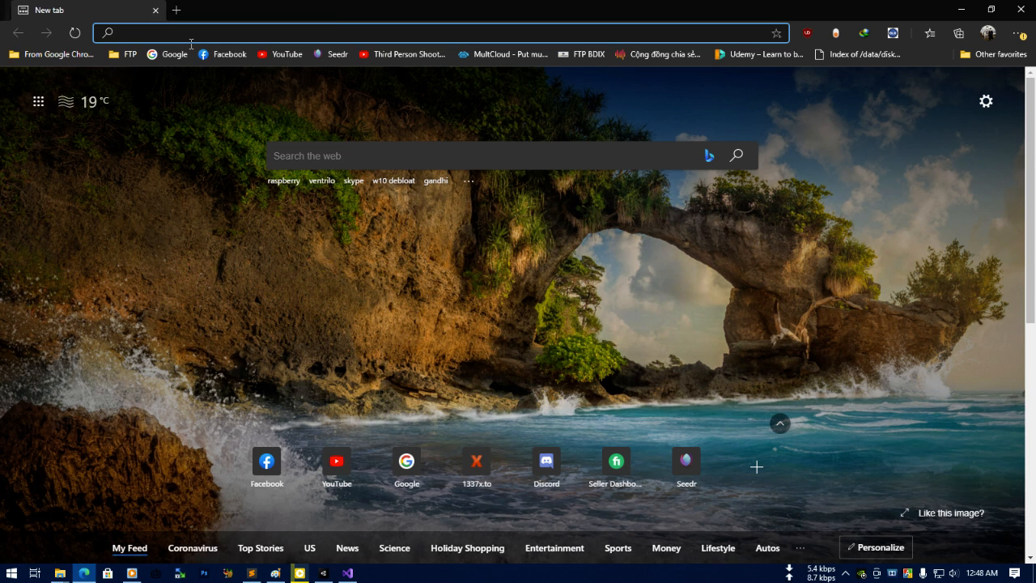
pyautogui.write('unity ')
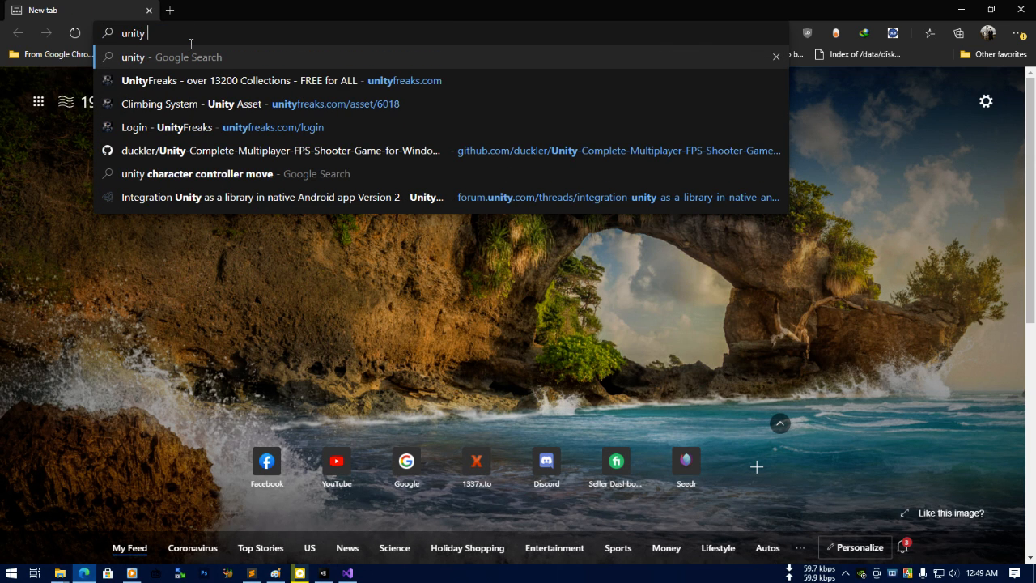
pyautogui.write('input ')
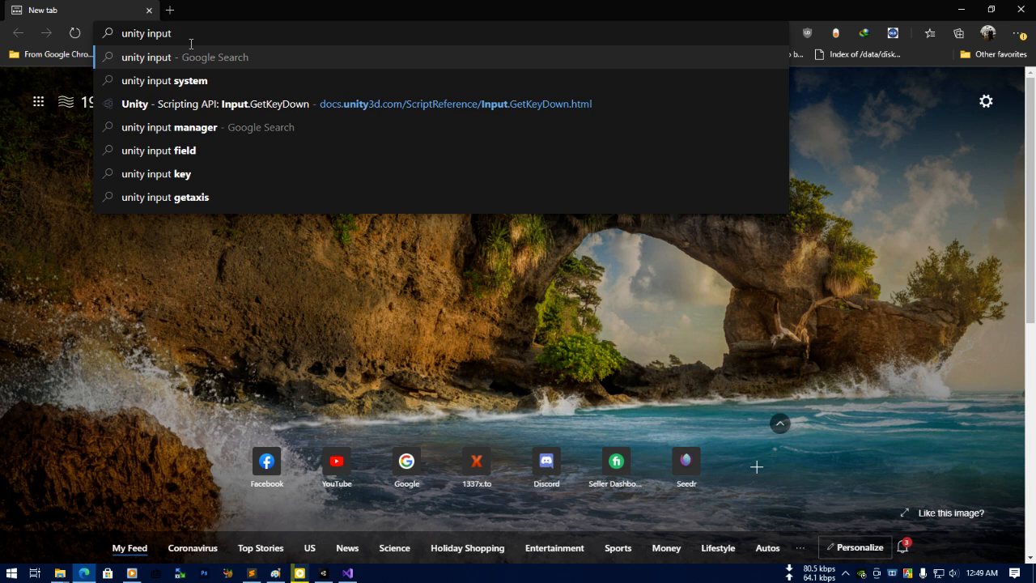
pyautogui.write('ke')
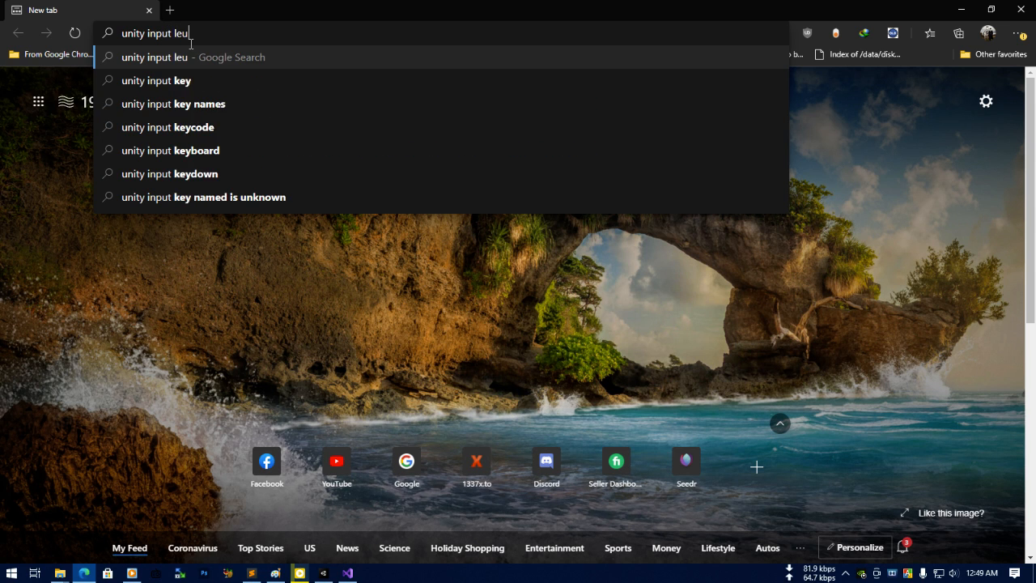
pyautogui.press('BackSpace')
pyautogui.press('BackSpace')
pyautogui.write('le')
pyautogui.press('BackSpace')
pyautogui.press('BackSpace')
pyautogui.write('key')
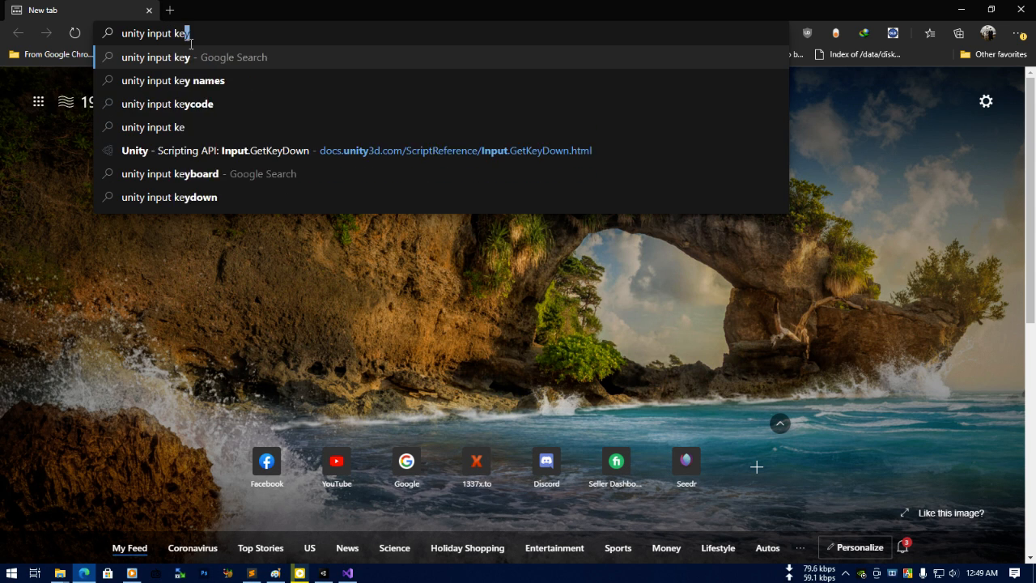
pyautogui.press('Return')
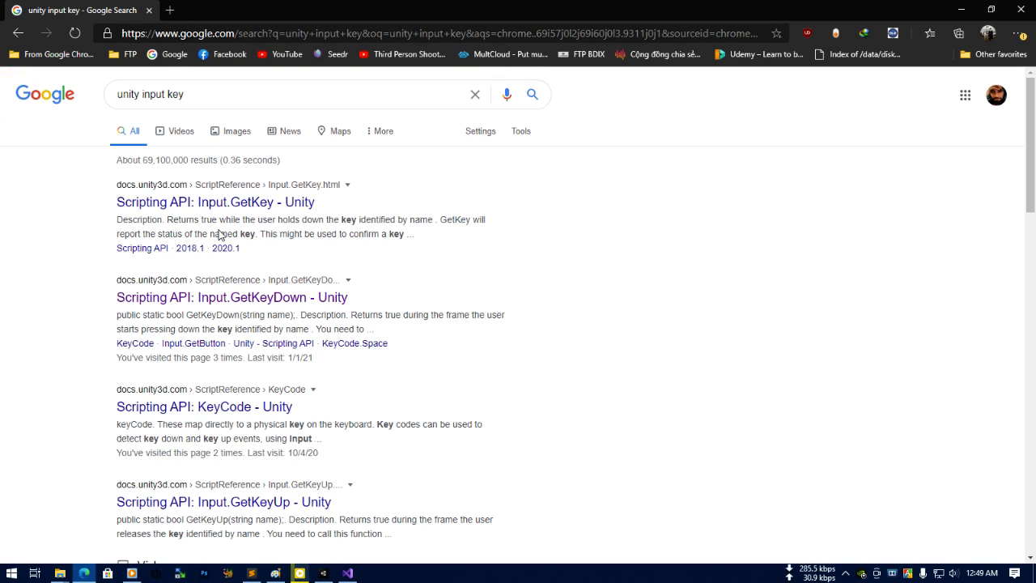
# View Unity's Input.GetKey scripting reference, close the extra browser tab, and skim the page for key names.
pyautogui.click(169, 10)
pyautogui.write('un')
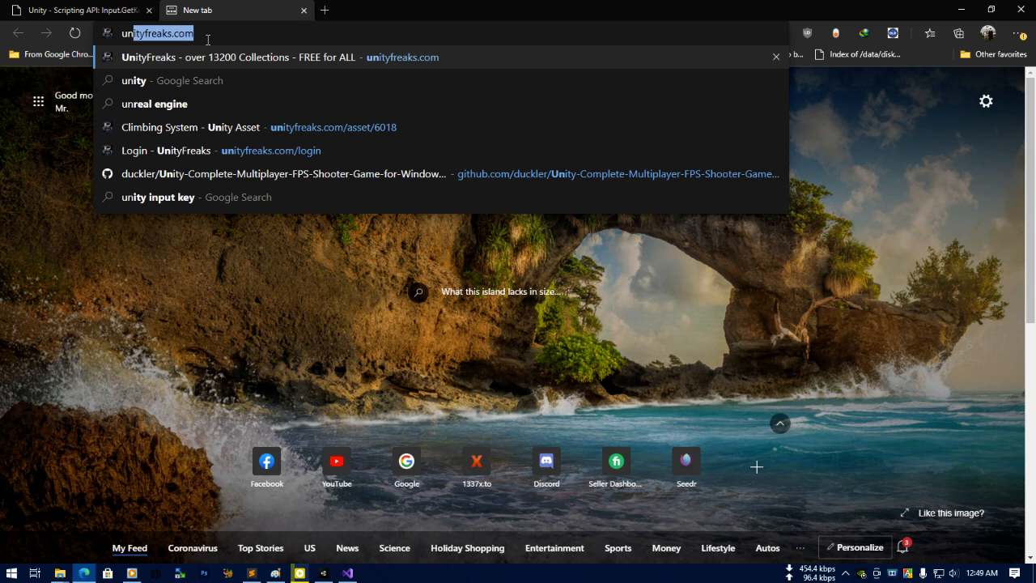
pyautogui.click(80, 10)
pyautogui.click(304, 10)
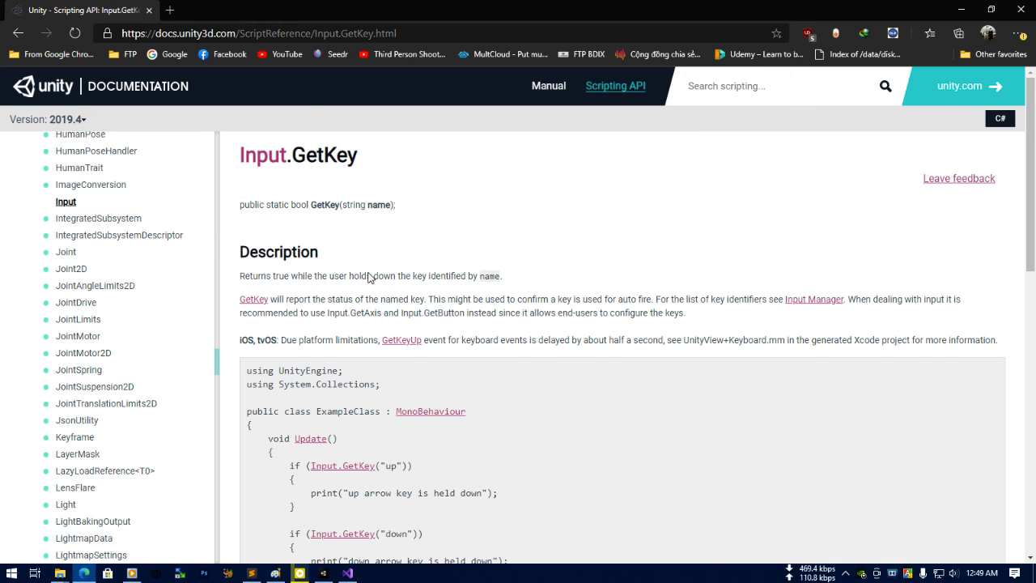
pyautogui.scroll(-10, 371, 282)
pyautogui.scroll(10, 372, 288)
# Go back to the Google results and search for "unity input key names" instead.
pyautogui.click(18, 33)
pyautogui.click(234, 98)
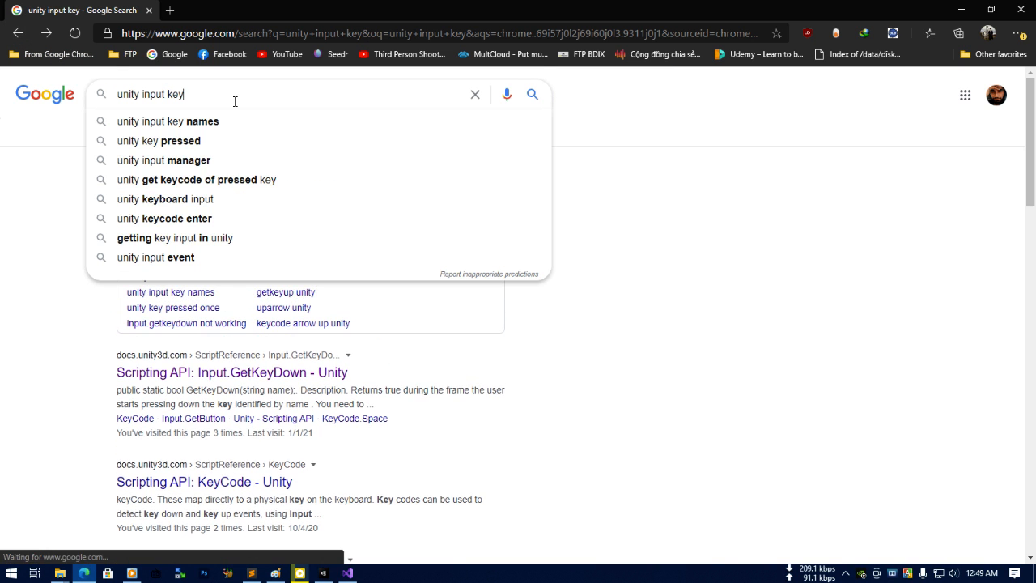
pyautogui.write('names')
pyautogui.press('Return')
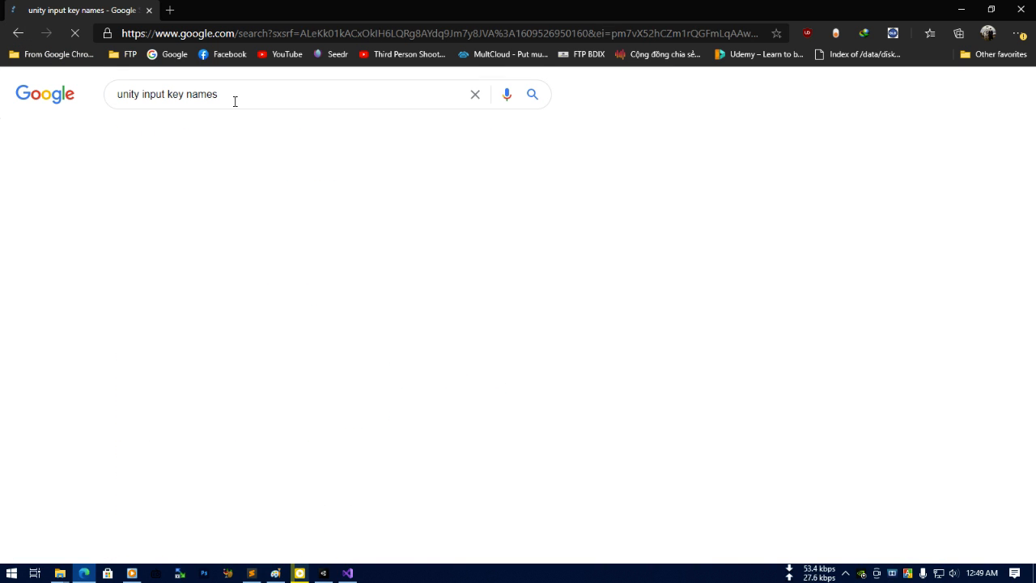
# Open the Unity manual's Conventional Game Input page and find its Keys section.
pyautogui.click(225, 375)
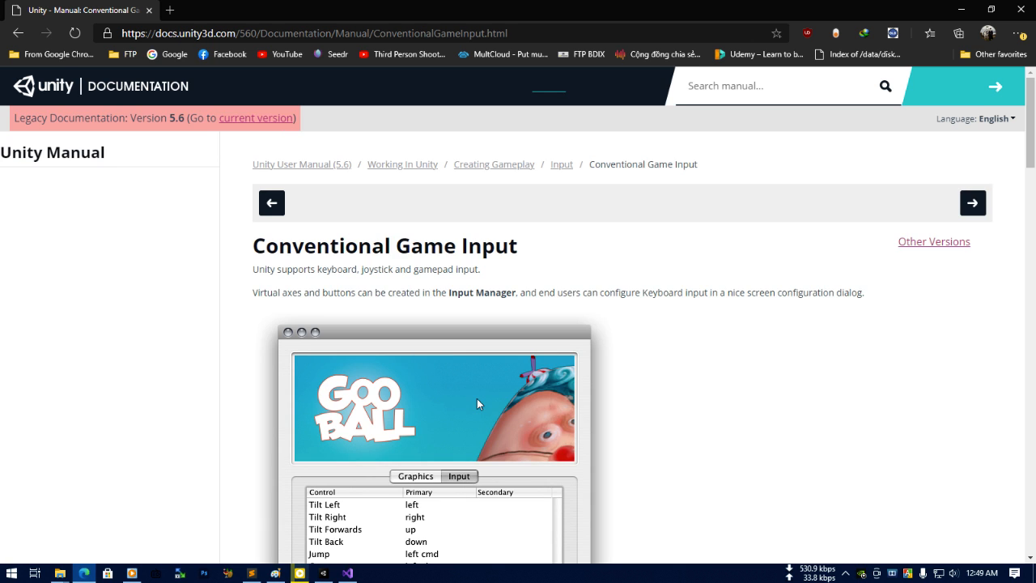
pyautogui.scroll(-6, 477, 398)
pyautogui.scroll(-8, 483, 404)
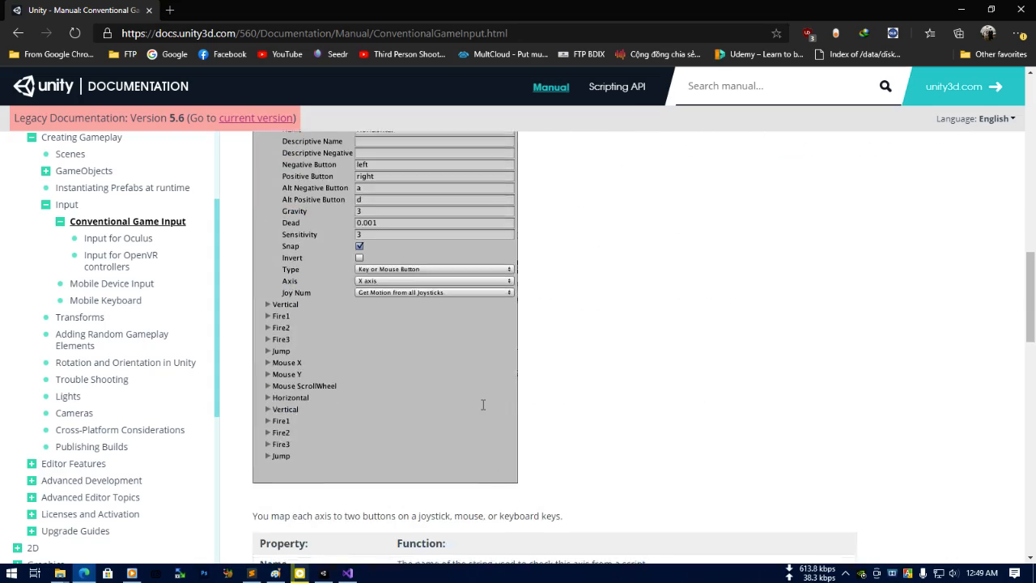
pyautogui.scroll(1, 493, 406)
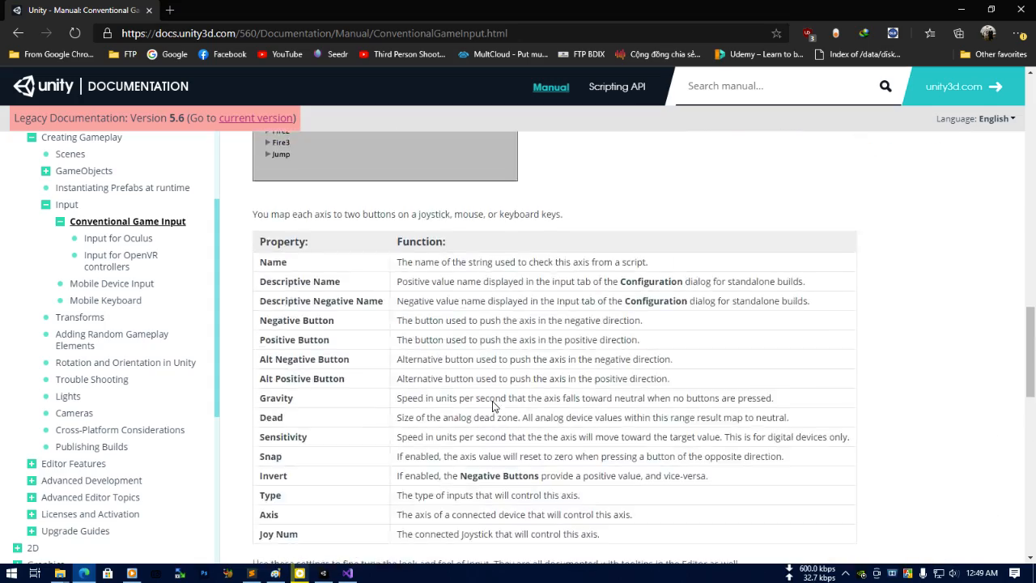
pyautogui.scroll(-12, 470, 356)
pyautogui.scroll(3, 457, 335)
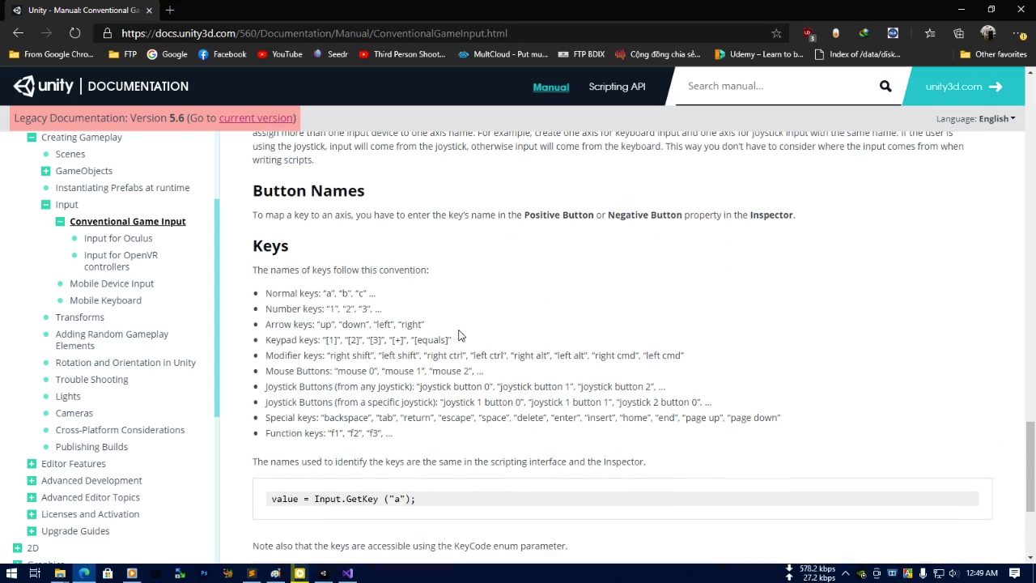
# Examine the naming conventions for arrow, number, modifier and special keys in the Keys section.
pyautogui.moveTo(319, 326); pyautogui.dragTo(425, 332)
pyautogui.click(354, 301)
pyautogui.scroll(-3, 420, 351)
pyautogui.scroll(2, 434, 414)
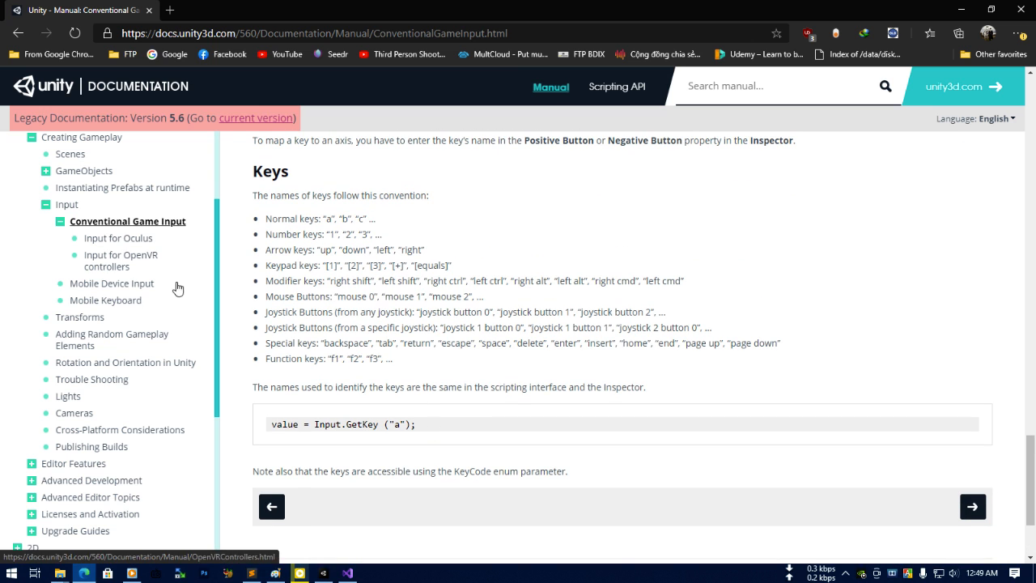
pyautogui.scroll(8, 504, 389)
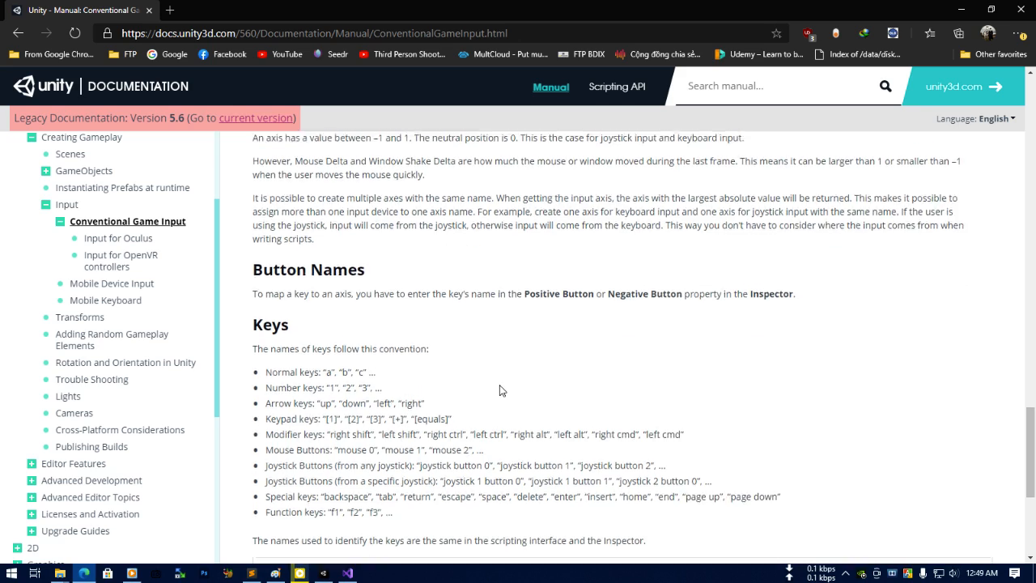
# Return to Visual Studio, close the GetKeyDown condition, and add an empty braced body to the if statement.
pyautogui.click(961, 9)
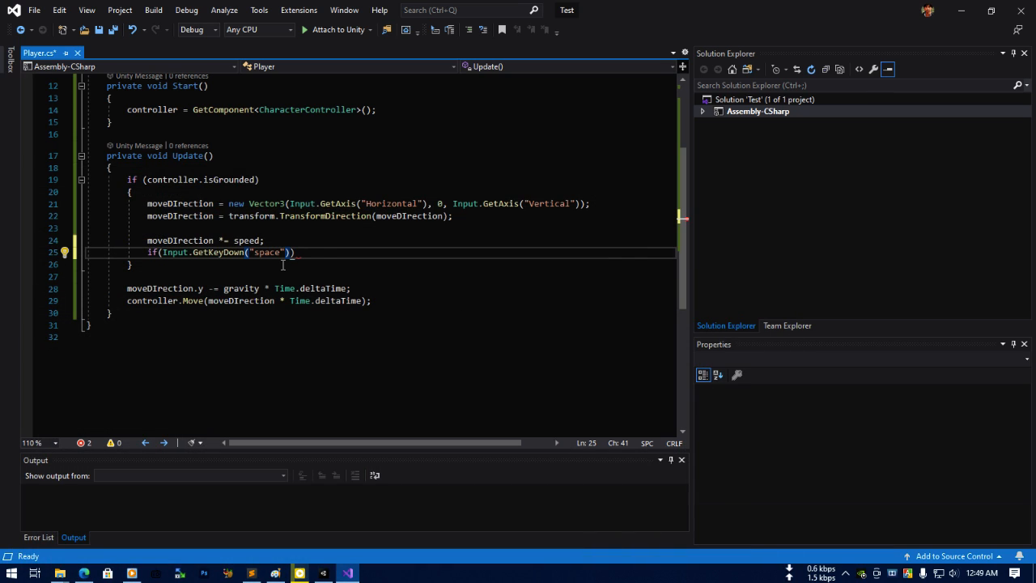
pyautogui.write(')')
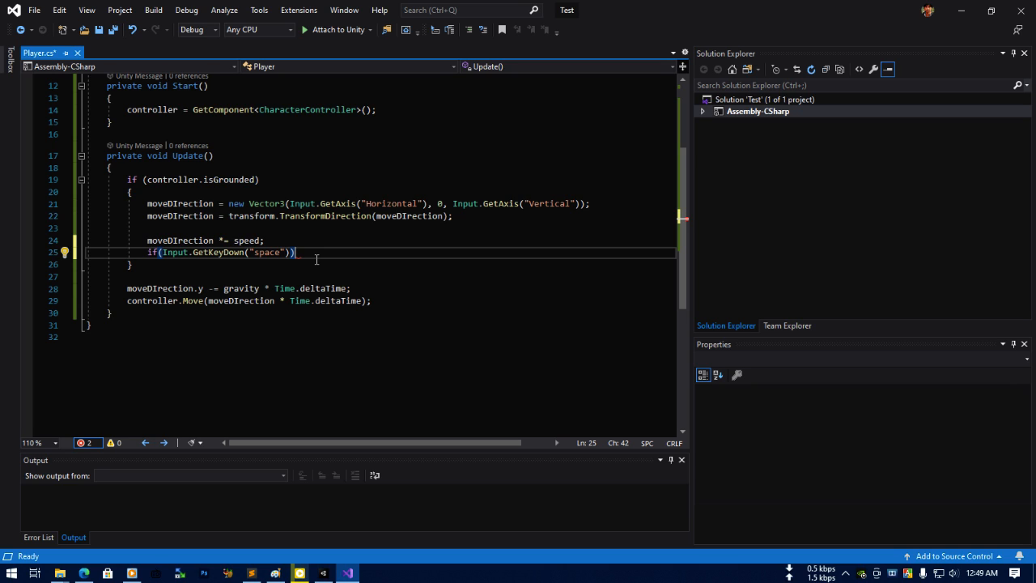
pyautogui.write('{')
pyautogui.press('Return')
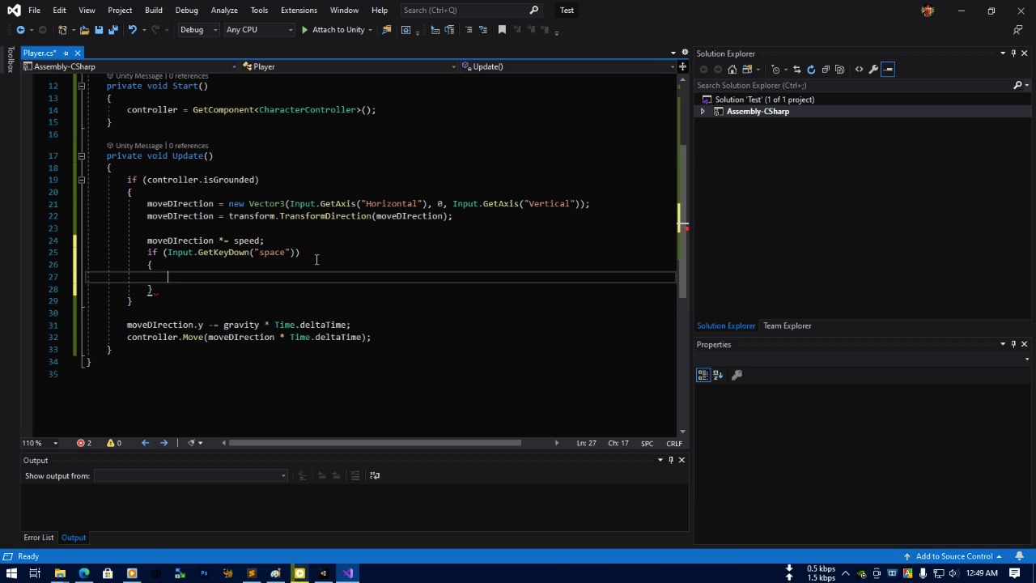
# Add the statement moveDIrection.y = jumpSpeed; inside the space key condition and save the script.
pyautogui.write('mov')
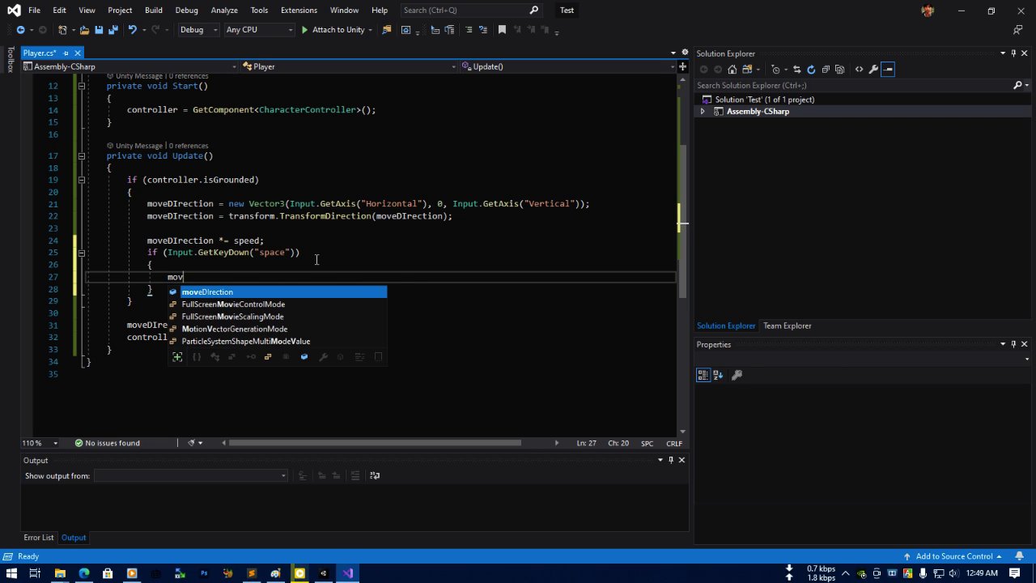
pyautogui.press('Tab')
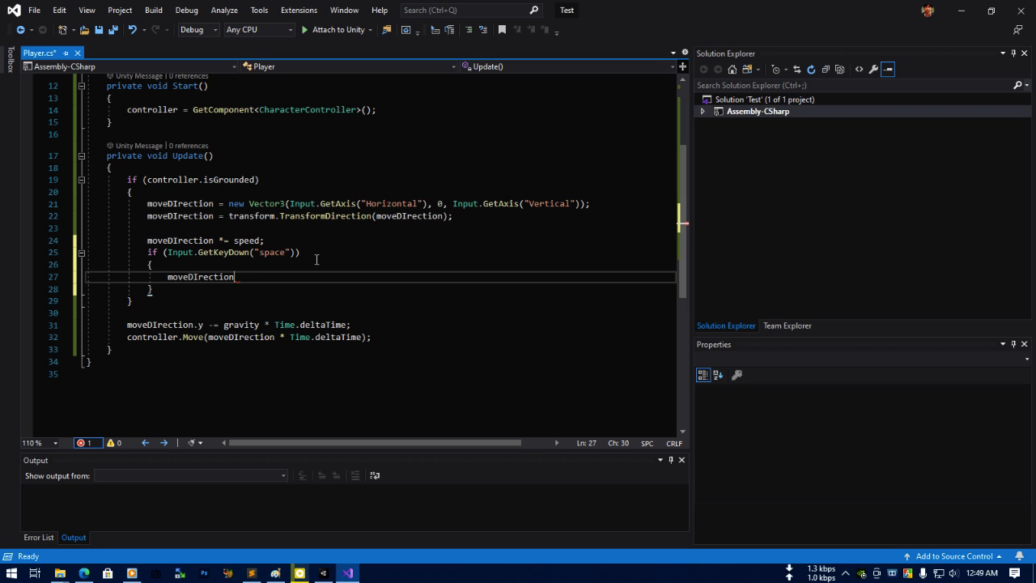
pyautogui.write('.y')
pyautogui.press('Escape')
pyautogui.write('= jumpSpeed;')
pyautogui.hotkey('ctrl', 's')
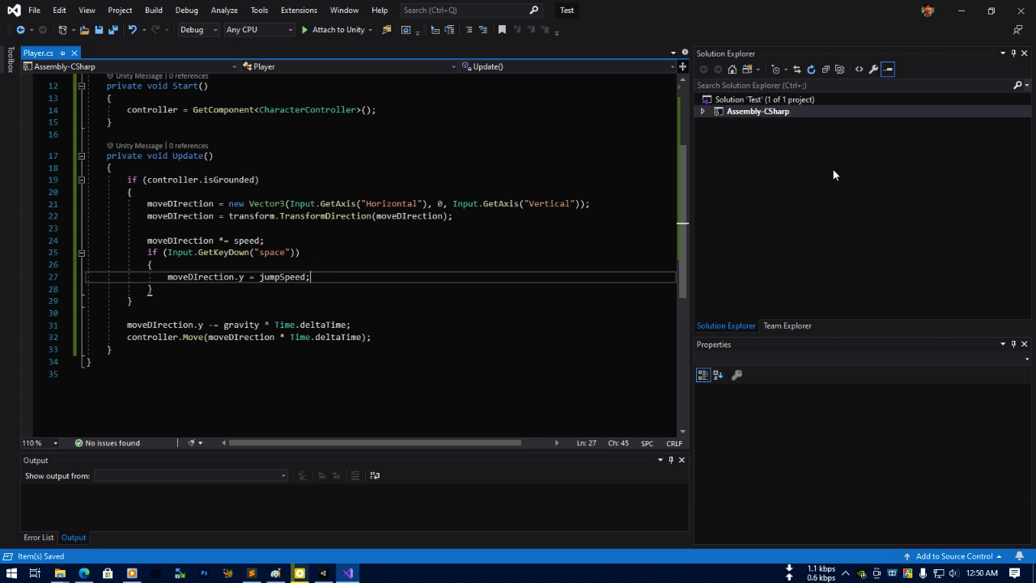
# Switch to Unity, run the scene to test the player's movement and jump, and stop play mode.
pyautogui.click(960, 10)
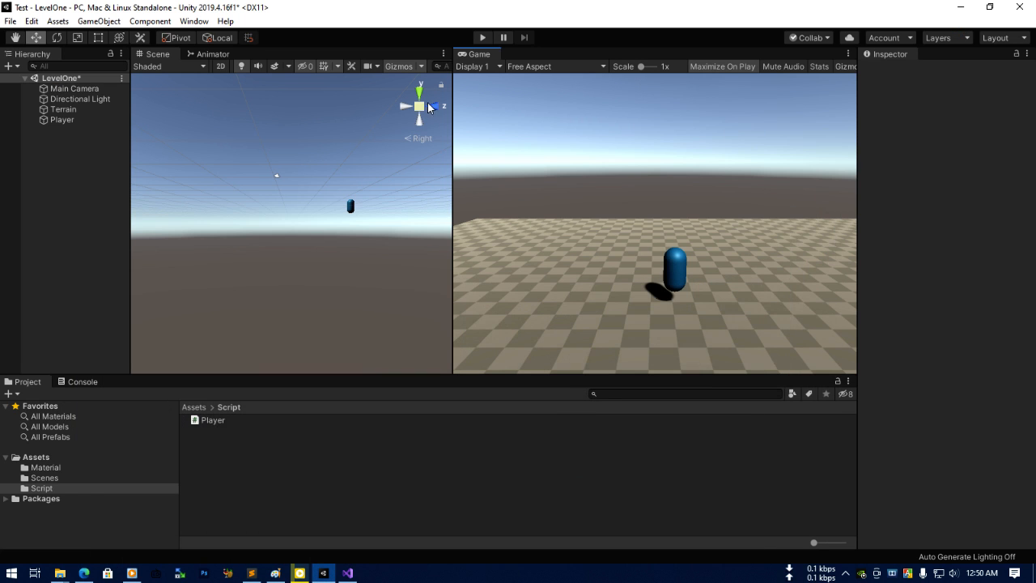
pyautogui.click(483, 38)
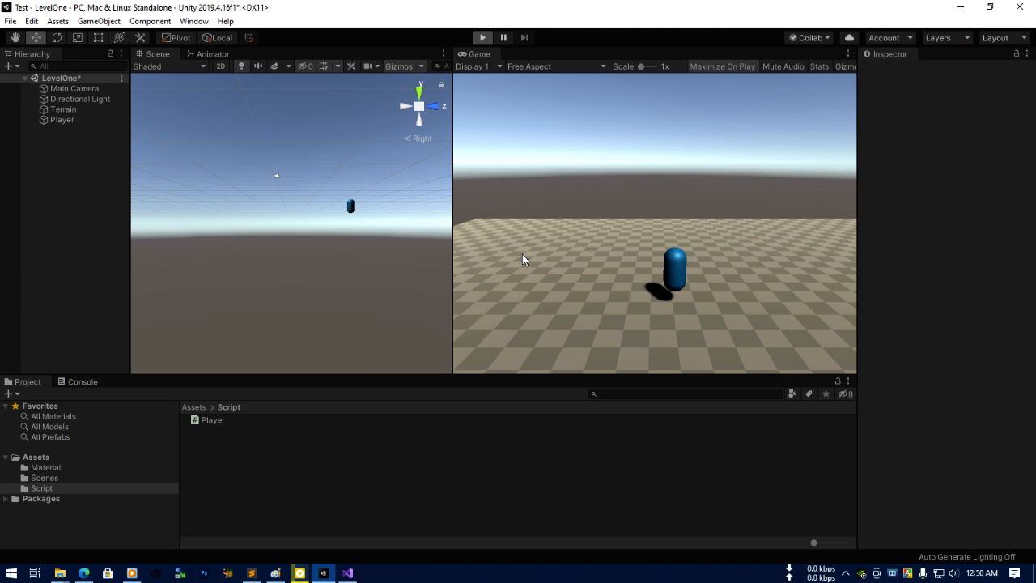
pyautogui.press('space')
pyautogui.press('w')
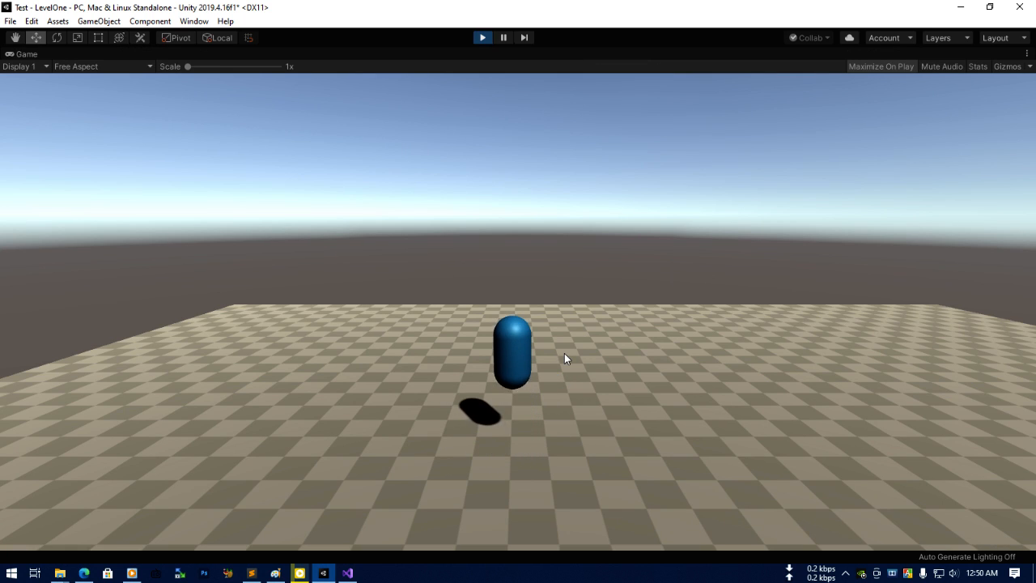
pyautogui.press('space')
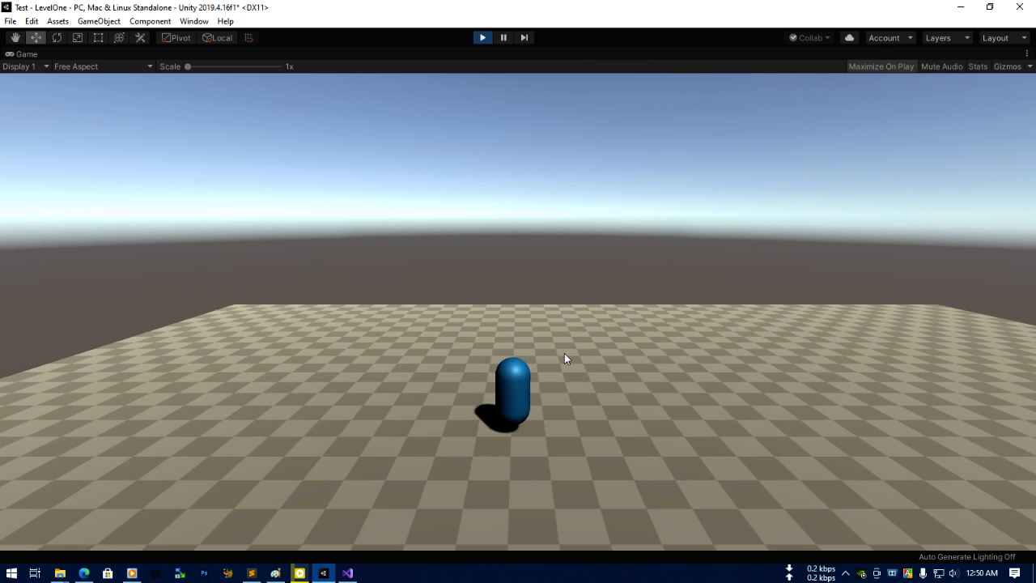
pyautogui.click(482, 37)
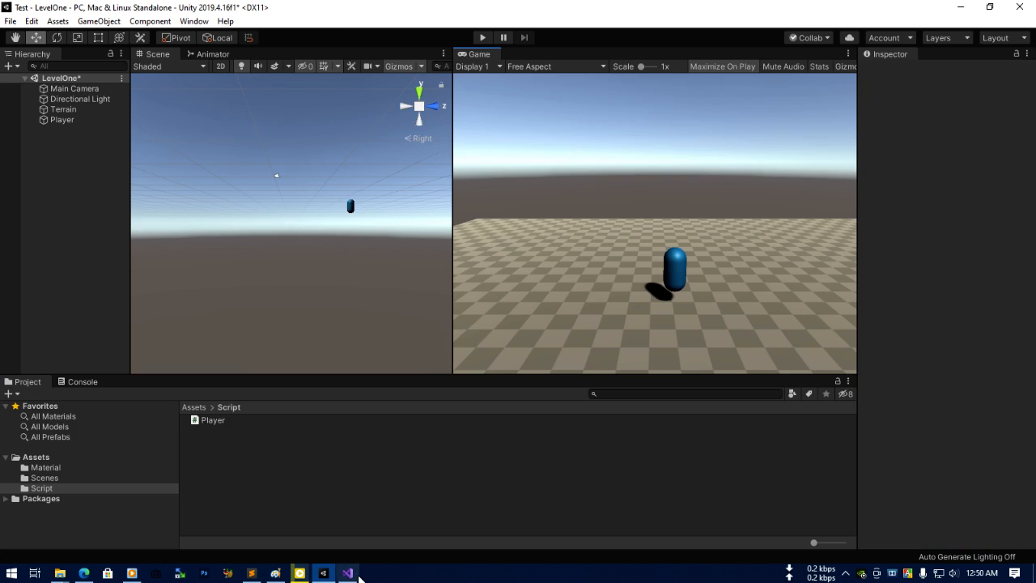
# Return to Visual Studio and set the gravity field of the Player script to 100.
pyautogui.click(347, 573)
pyautogui.doubleClick(227, 161)
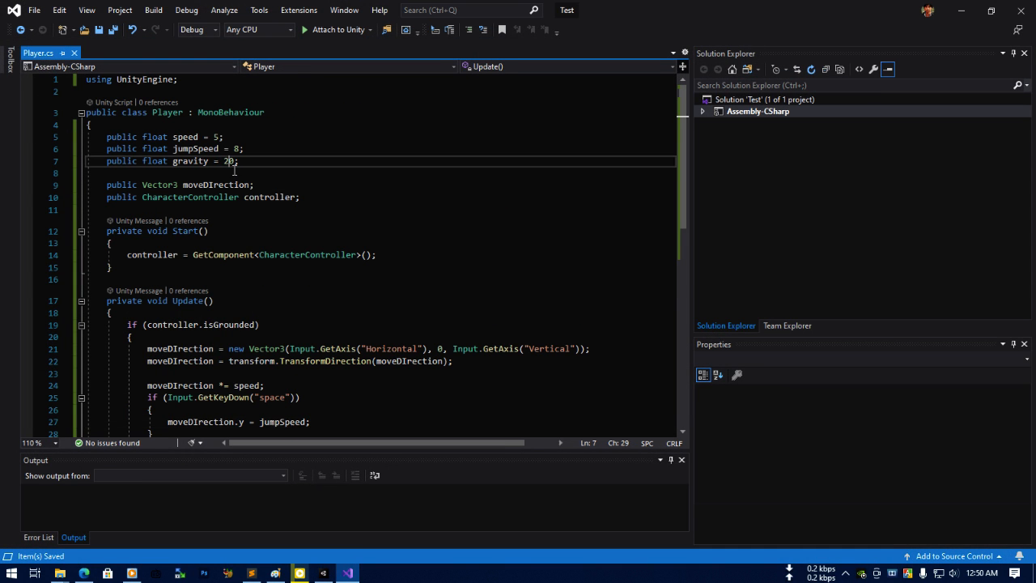
pyautogui.write('100')
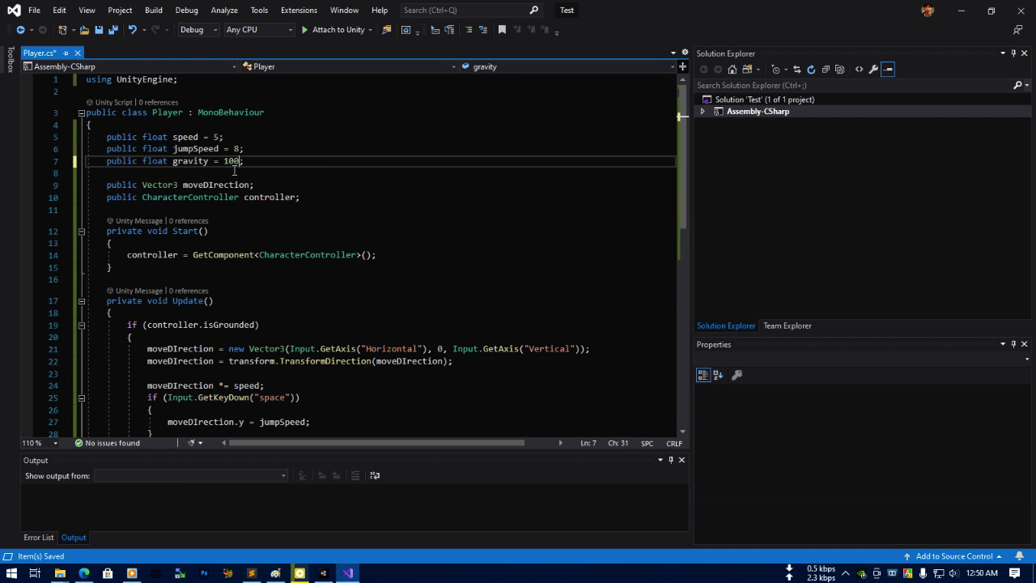
# Save the script, test the jump with the new gravity in Unity's play mode, and stop the run.
pyautogui.click(963, 16)
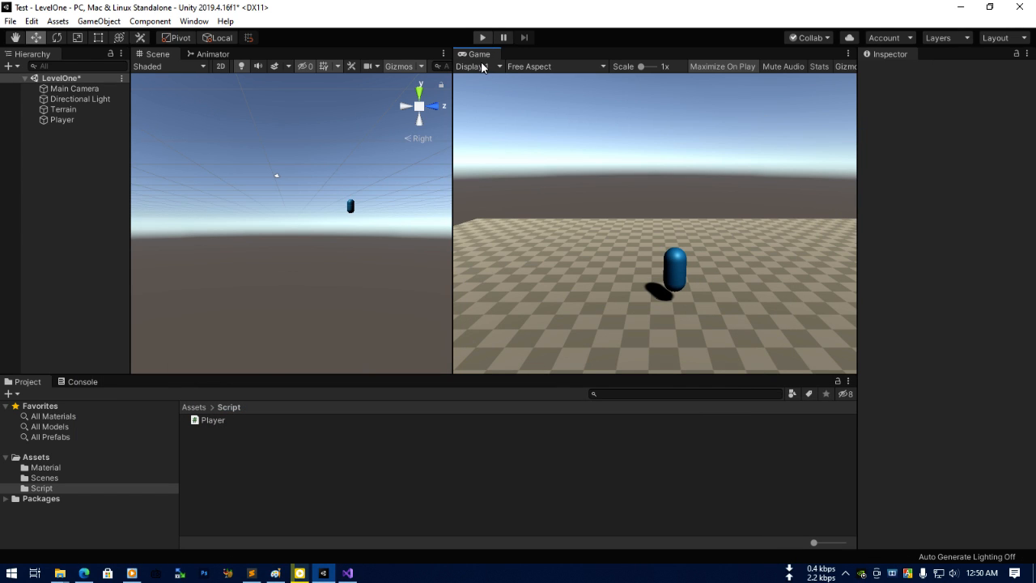
pyautogui.click(482, 38)
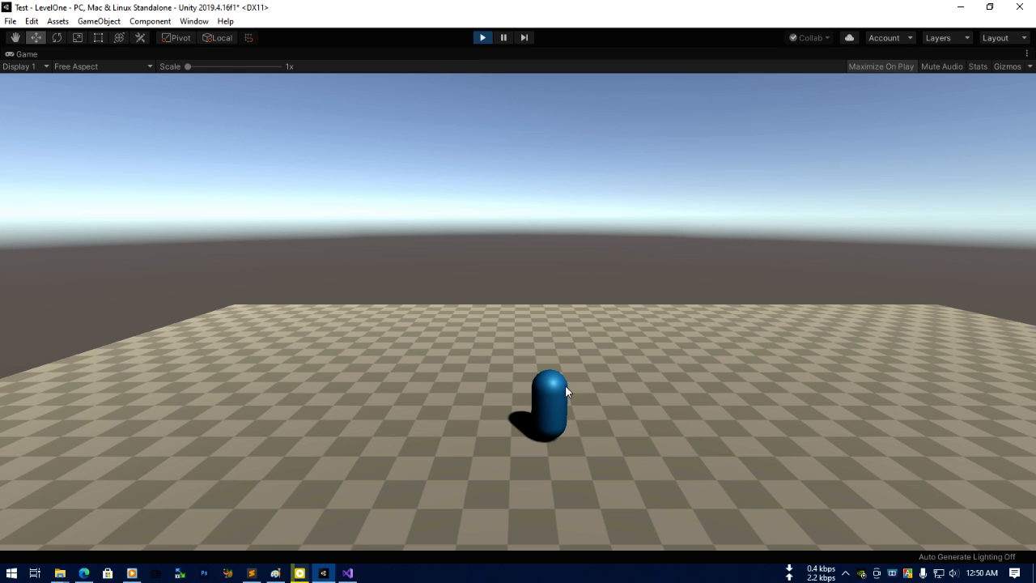
pyautogui.press('space')
pyautogui.click(349, 575)
pyautogui.click(349, 575)
pyautogui.click(482, 38)
# Return to Visual Studio, undo the gravity change, and set the jumpSpeed field to 100.
pyautogui.click(349, 573)
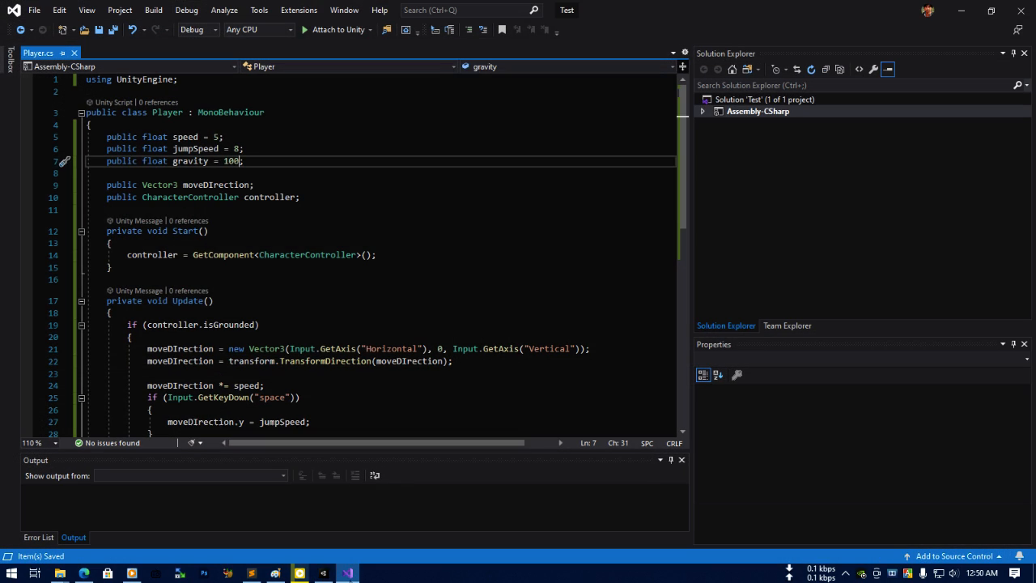
pyautogui.click(298, 219)
pyautogui.doubleClick(236, 162)
pyautogui.click(339, 203)
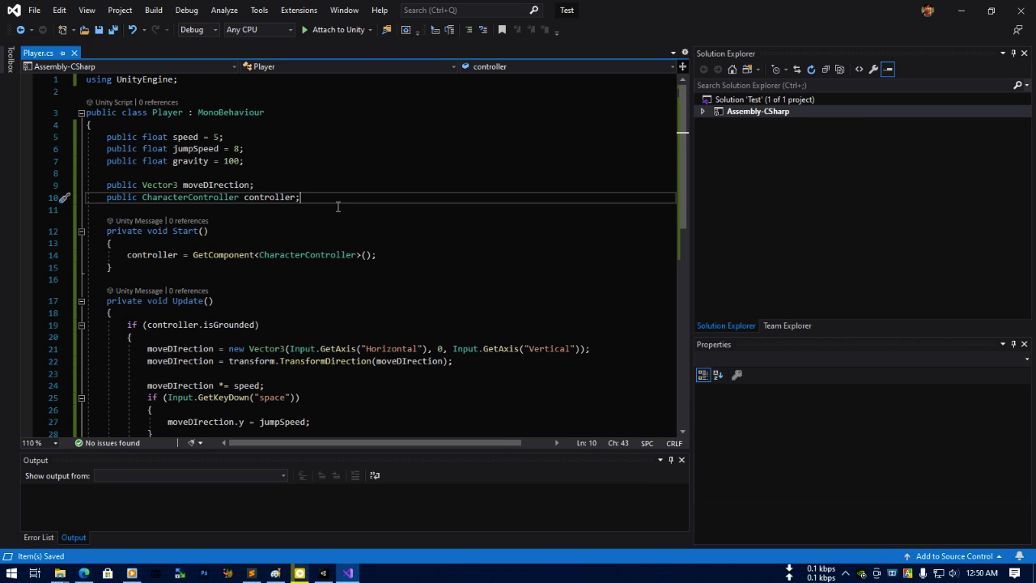
pyautogui.hotkey('ctrl', 'z')
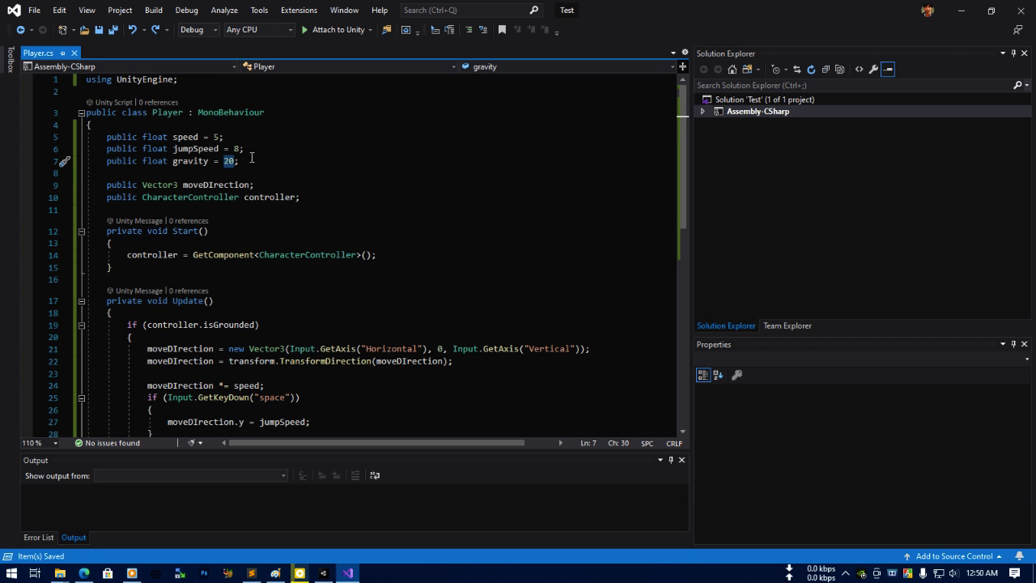
pyautogui.doubleClick(237, 149)
pyautogui.write('100')
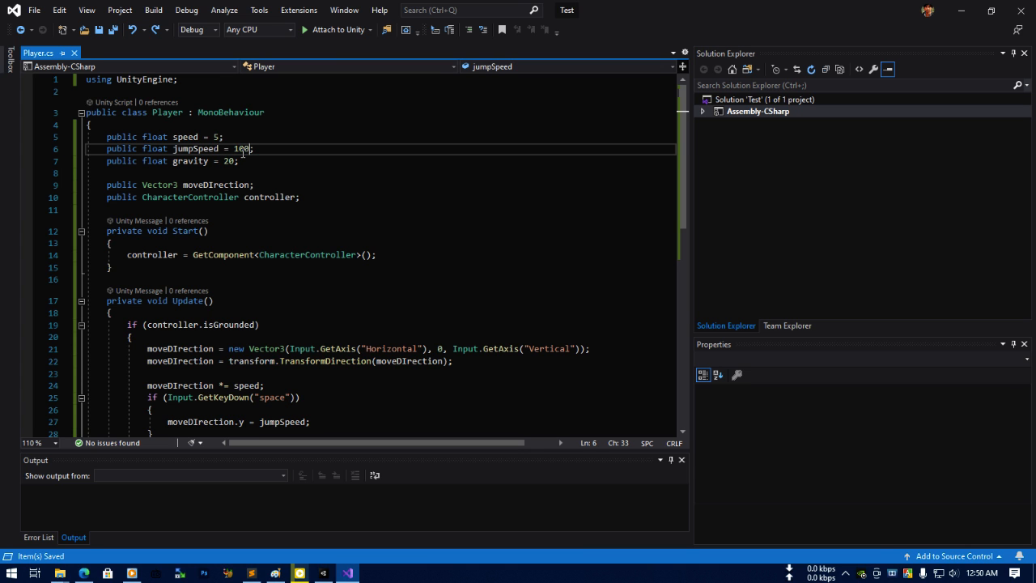
# Switch to Unity, run the scene briefly with the increased jump speed, and stop play mode.
pyautogui.click(958, 12)
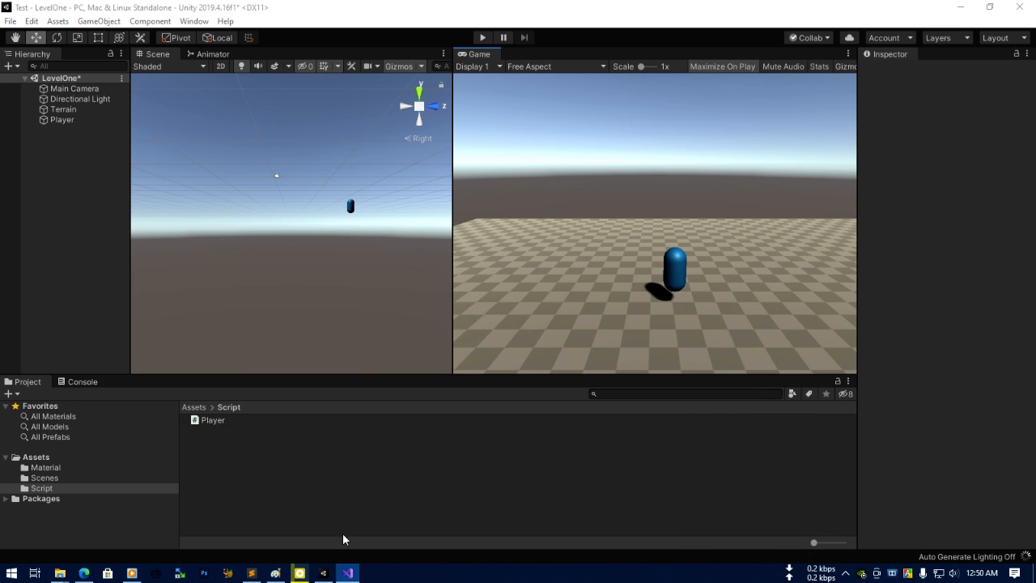
pyautogui.click(324, 574)
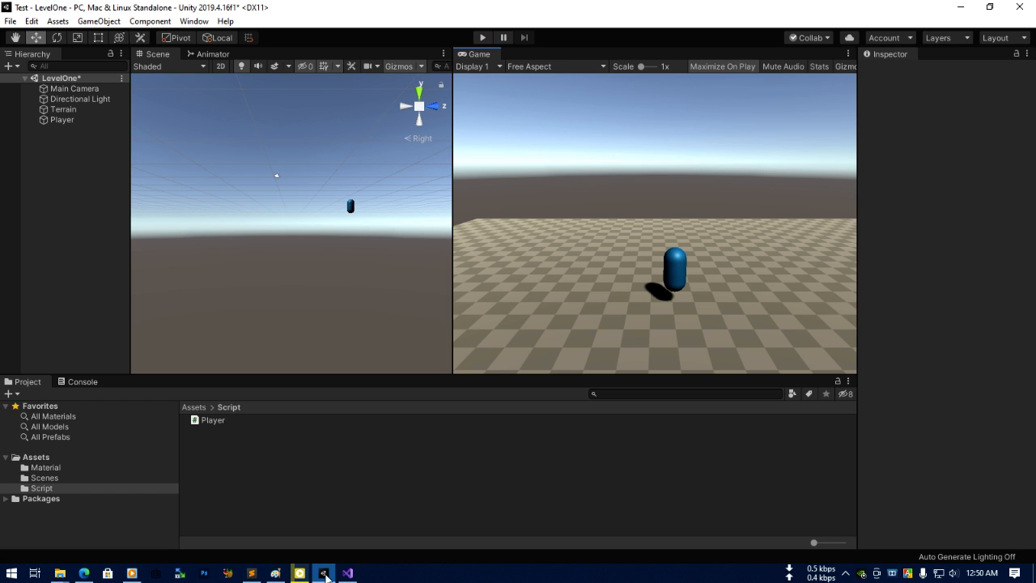
pyautogui.click(324, 573)
pyautogui.click(325, 573)
pyautogui.click(483, 37)
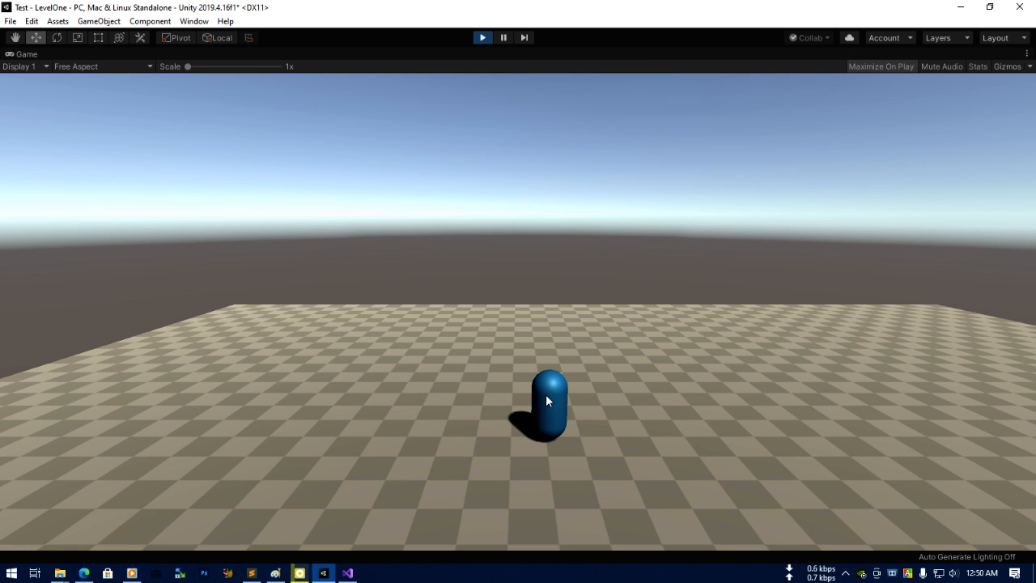
pyautogui.click(489, 38)
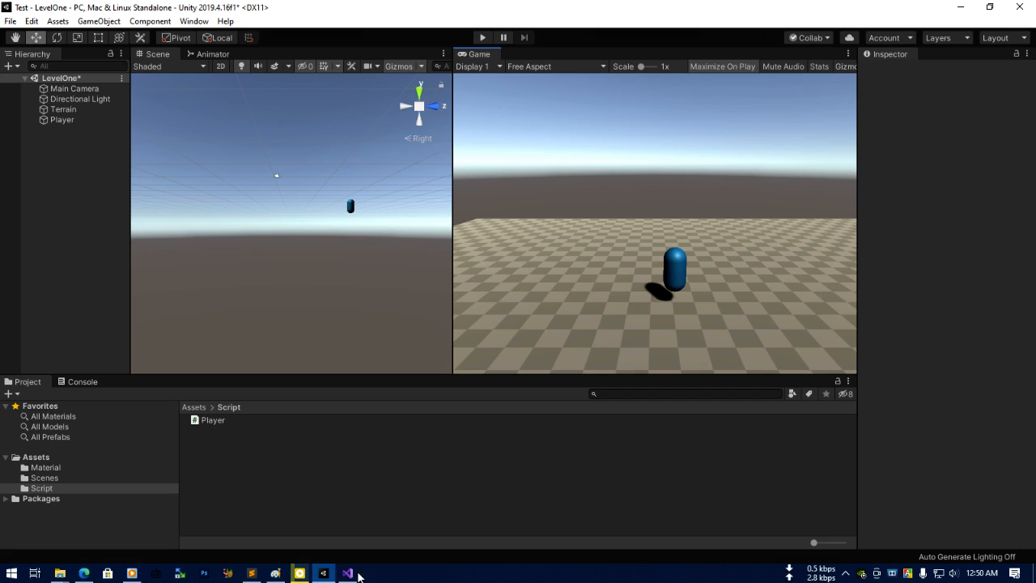
# Return to Visual Studio and review the jumpSpeed field and the jump code in Update.
pyautogui.click(351, 573)
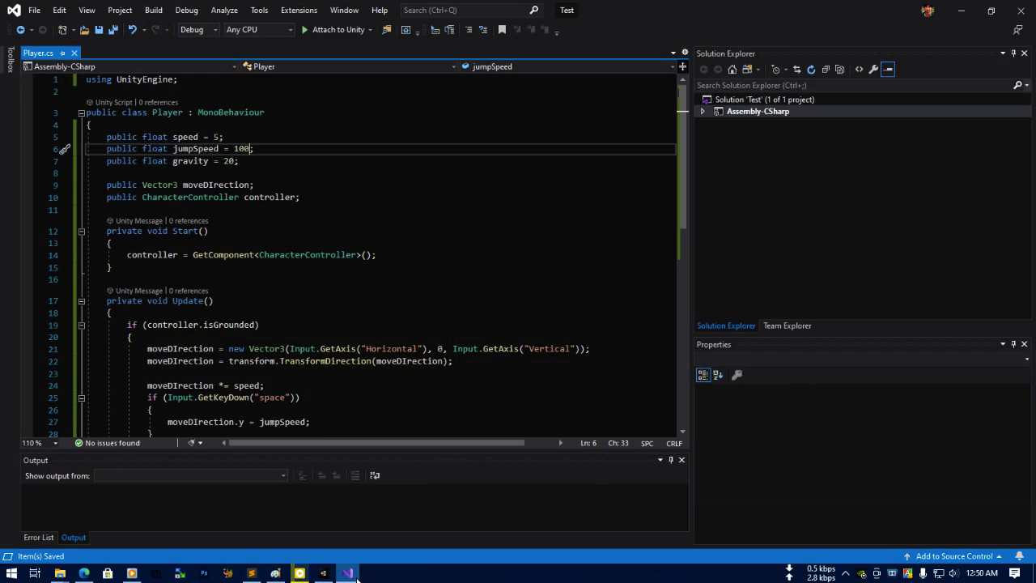
pyautogui.doubleClick(241, 148)
pyautogui.scroll(-4, 313, 211)
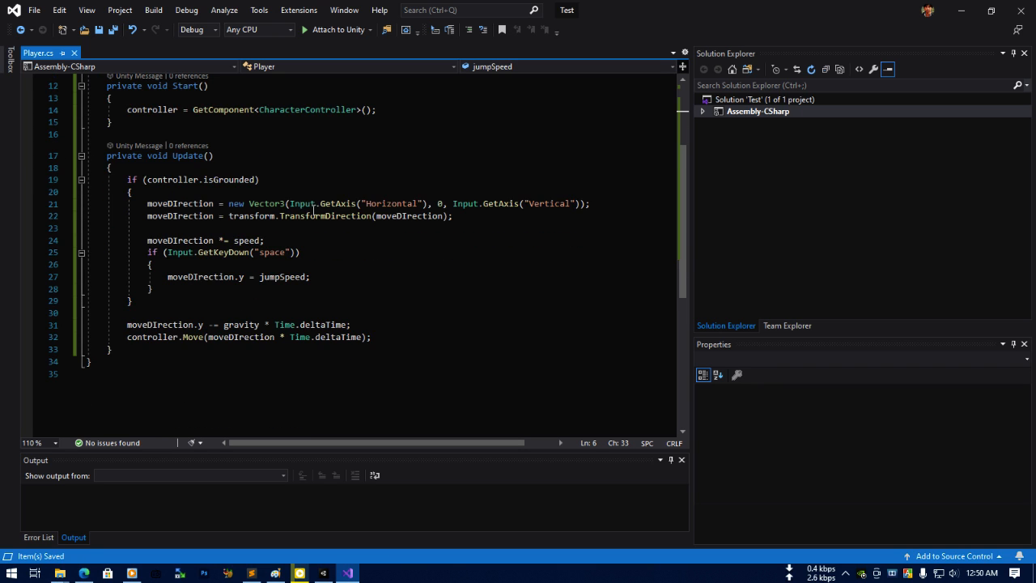
pyautogui.scroll(2, 313, 211)
pyautogui.click(313, 211)
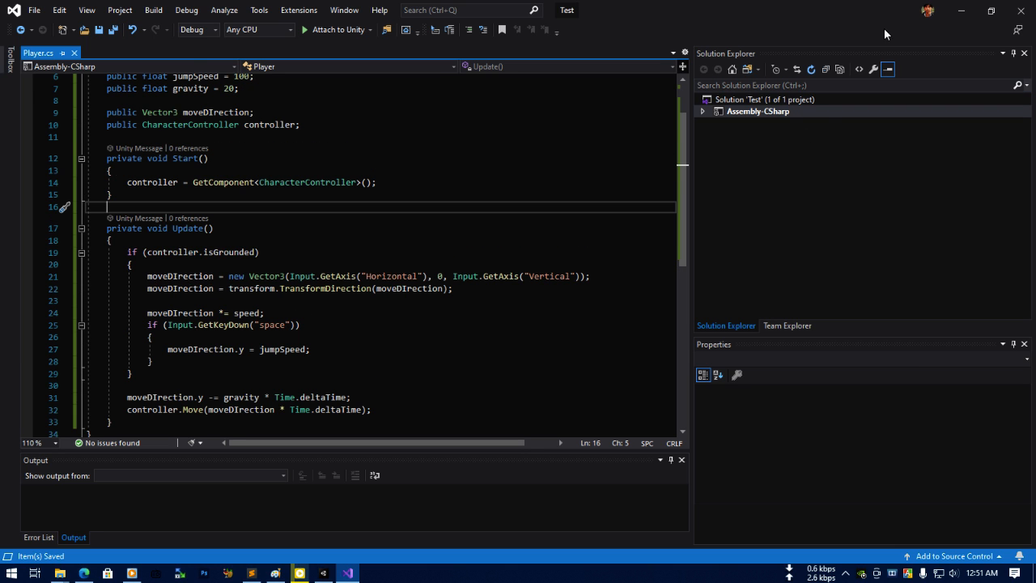
# Run the scene in Unity again, move the player in all directions while jumping repeatedly, and stop play mode.
pyautogui.click(958, 14)
pyautogui.click(483, 38)
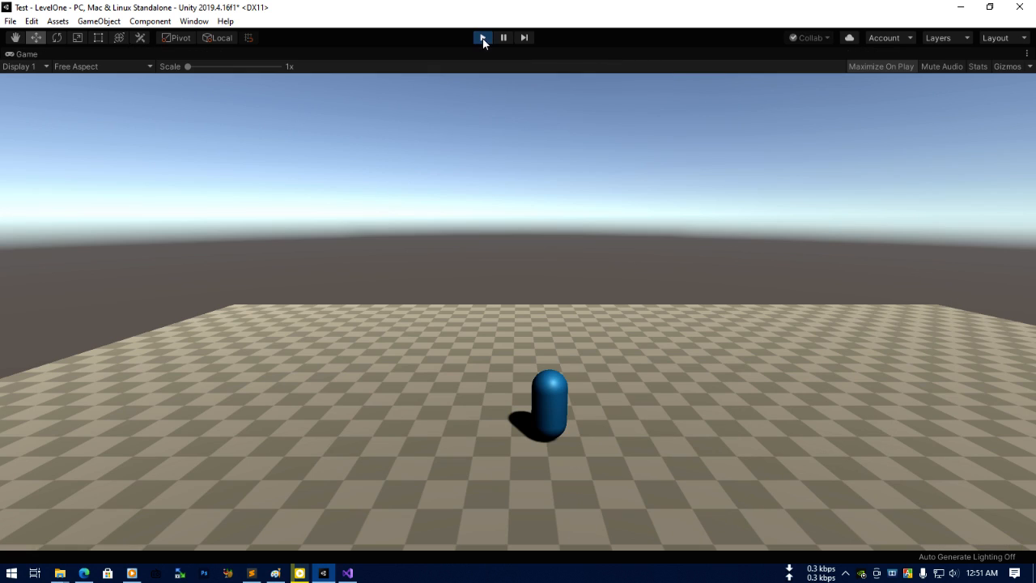
pyautogui.press('s')
pyautogui.press('d')
pyautogui.press('a')
pyautogui.press('w')
pyautogui.press('space')
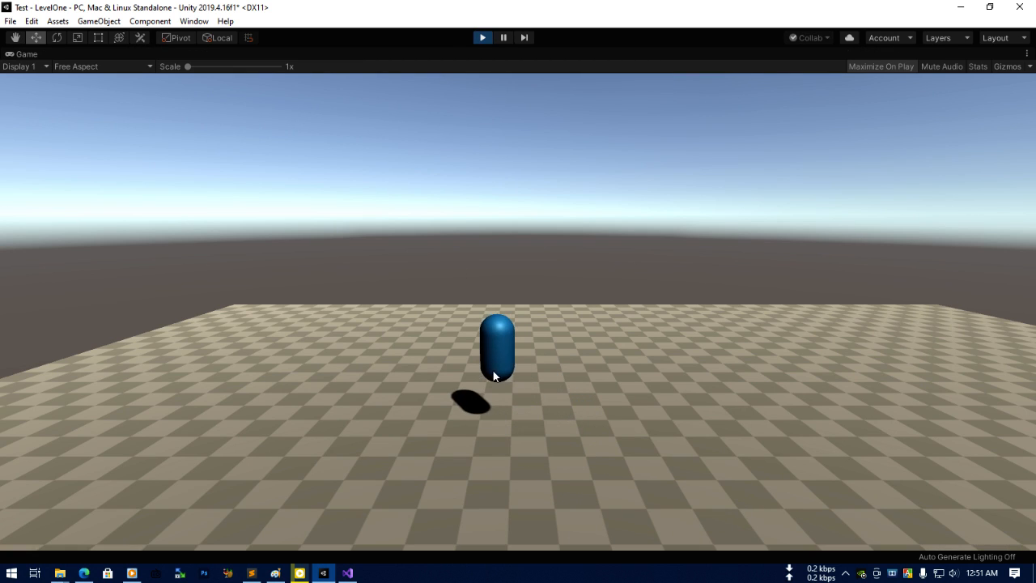
pyautogui.press('s')
pyautogui.press('d')
pyautogui.press('space')
pyautogui.press('w')
pyautogui.press('space')
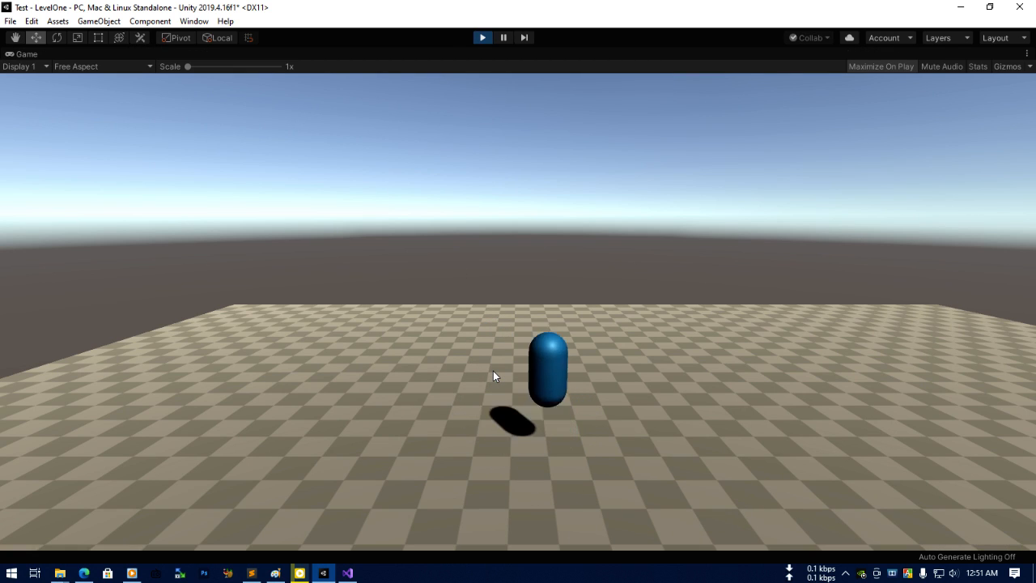
pyautogui.press('a')
pyautogui.press('space')
pyautogui.press('s')
pyautogui.press('d')
pyautogui.press('w')
pyautogui.press('space')
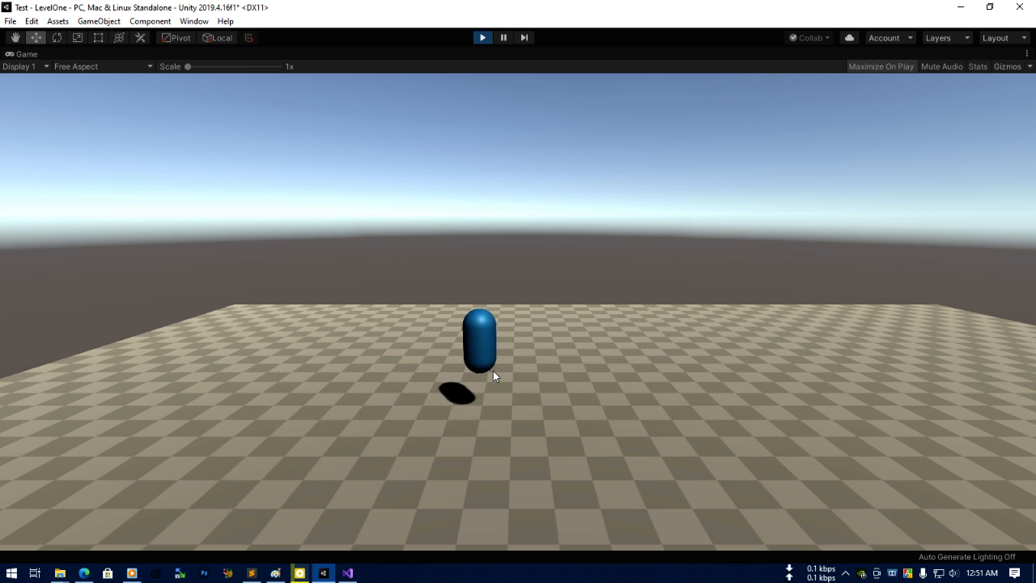
pyautogui.press('a')
pyautogui.press('s')
pyautogui.click(482, 37)
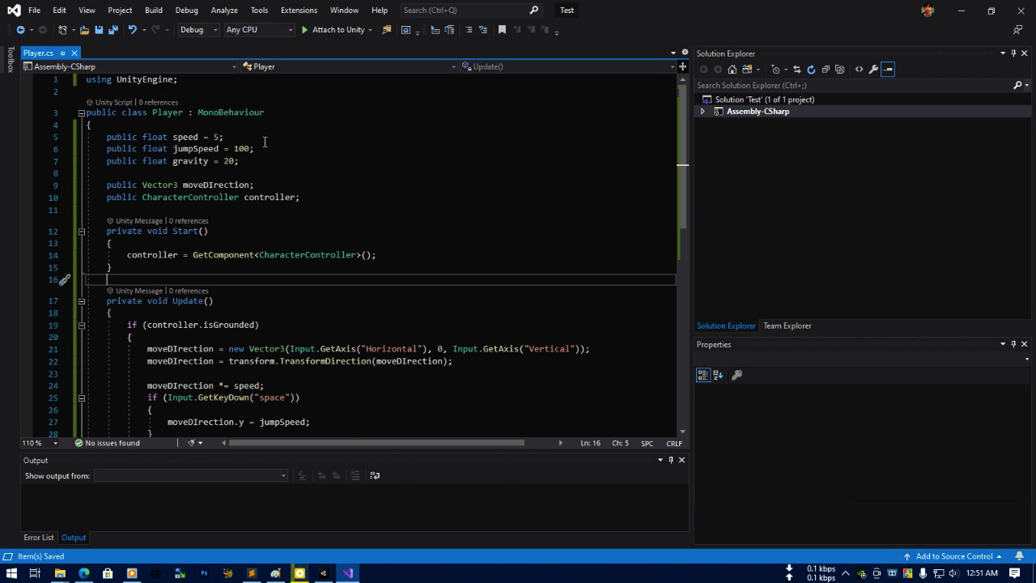
# Set the jumpSpeed field to 1 in the Player script in Visual Studio.
pyautogui.doubleClick(243, 148)
pyautogui.press('BackSpace')
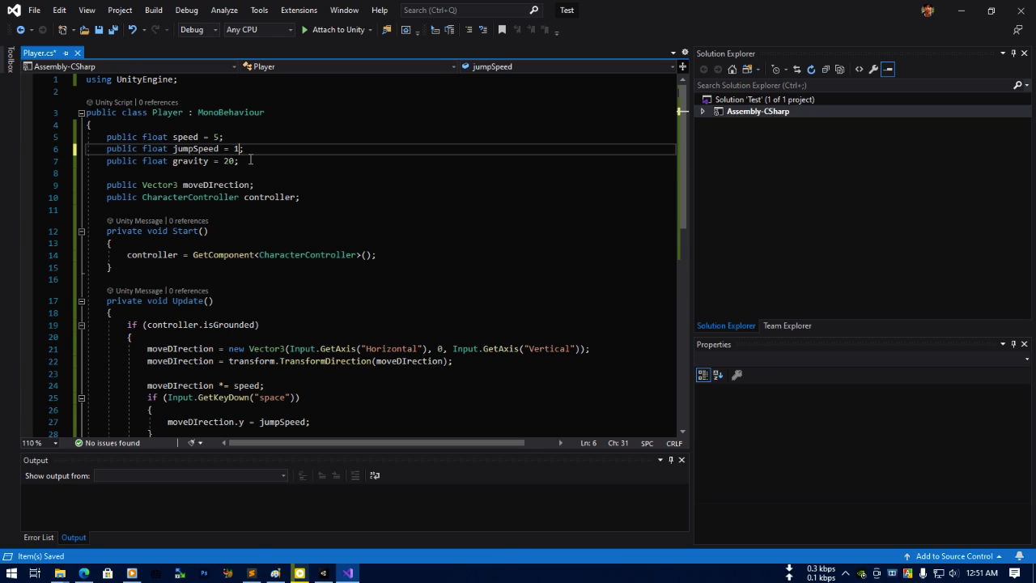
# Save the script, test sideways movement and jumping with the reduced jump speed in Unity, and stop play mode.
pyautogui.click(961, 10)
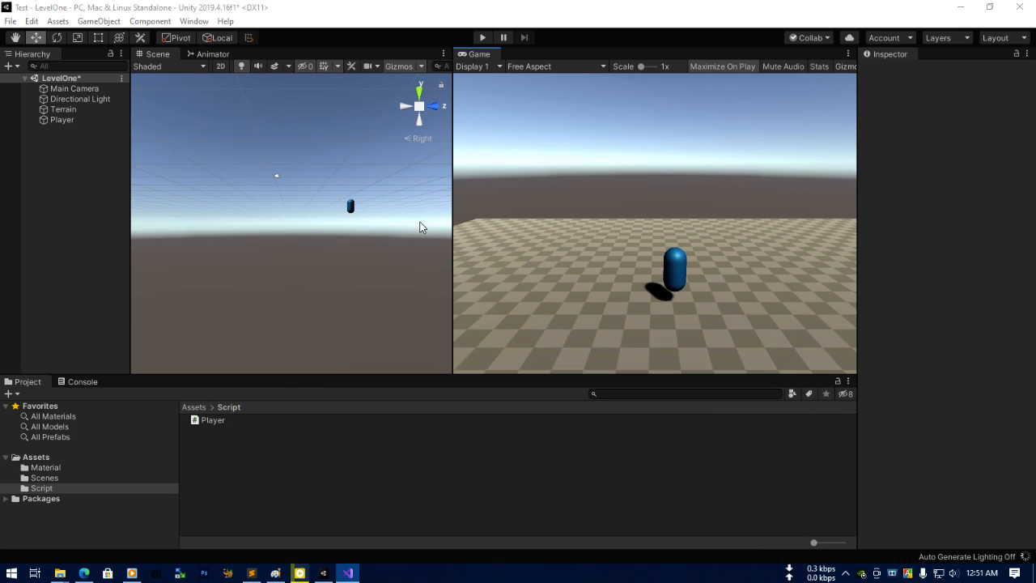
pyautogui.click(482, 38)
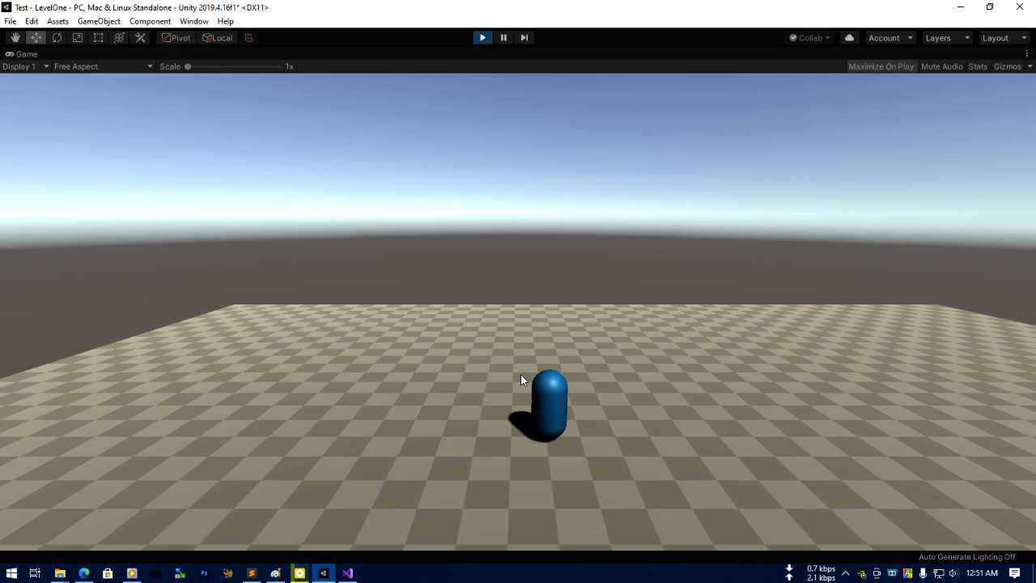
pyautogui.press('a')
pyautogui.press('space')
pyautogui.press('d')
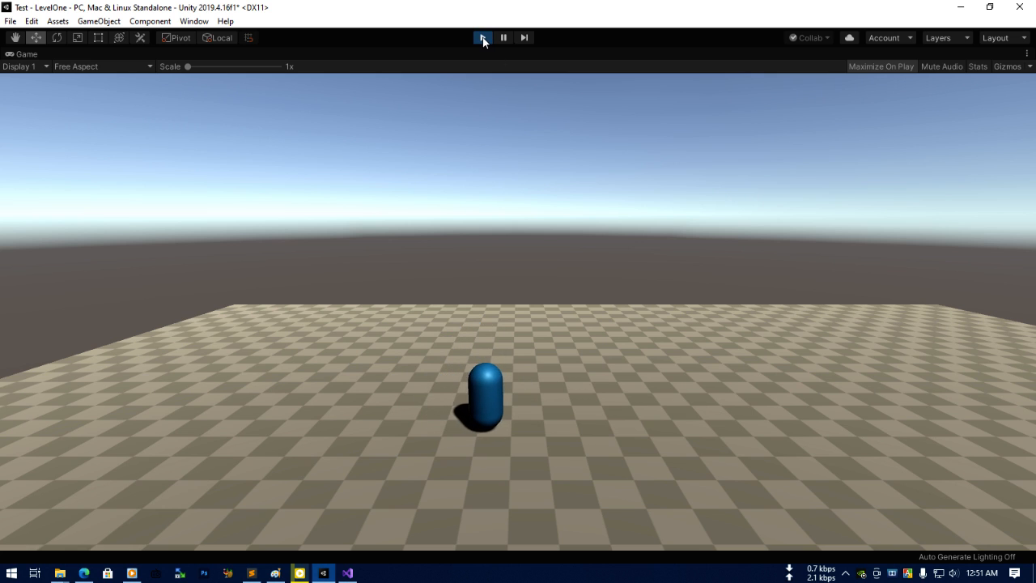
pyautogui.click(483, 37)
# Return to Visual Studio and check how jumpSpeed is declared and used in the Update method.
pyautogui.click(348, 573)
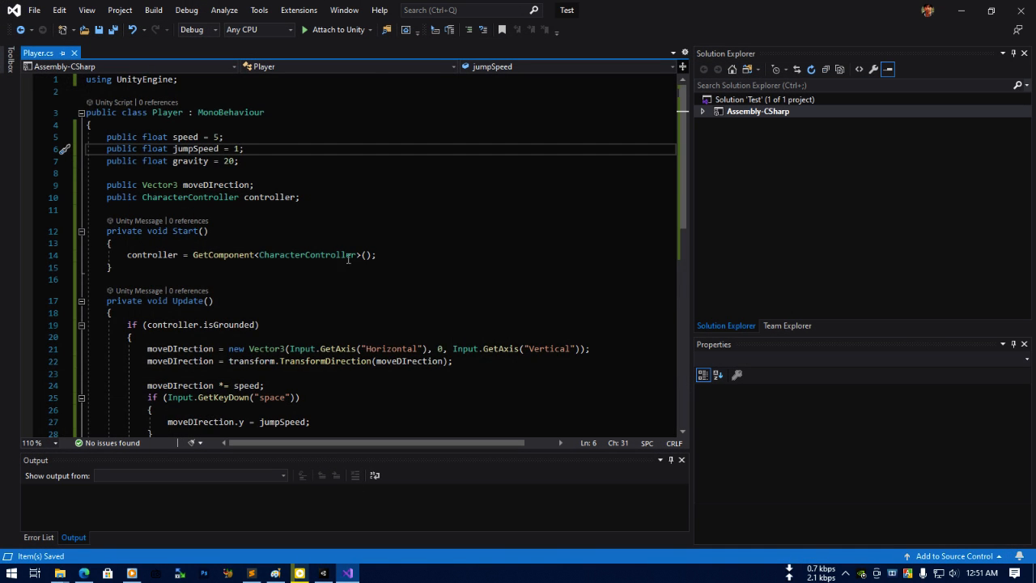
pyautogui.scroll(-3, 349, 258)
pyautogui.scroll(3, 340, 250)
pyautogui.scroll(-4, 340, 251)
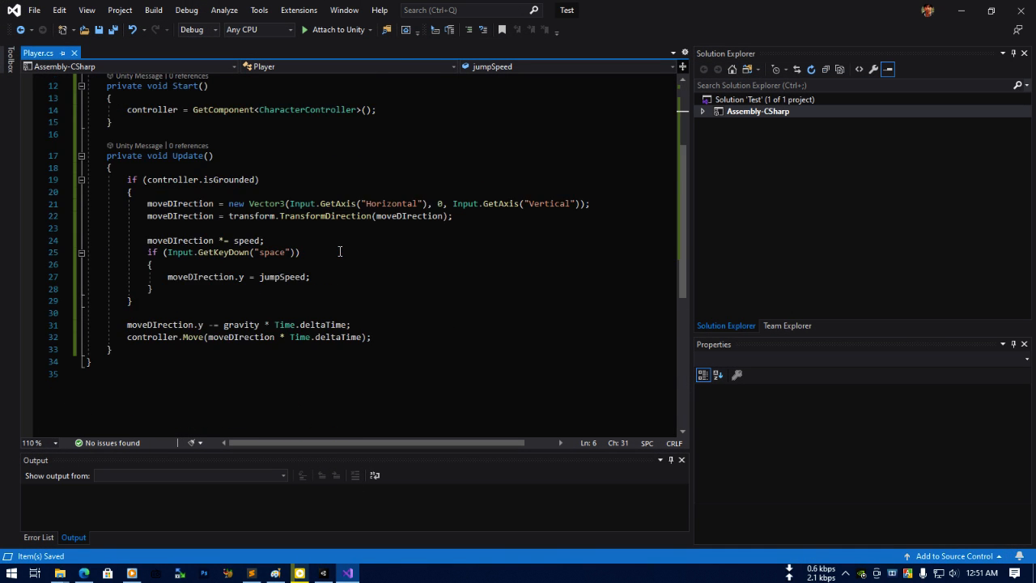
pyautogui.scroll(4, 277, 278)
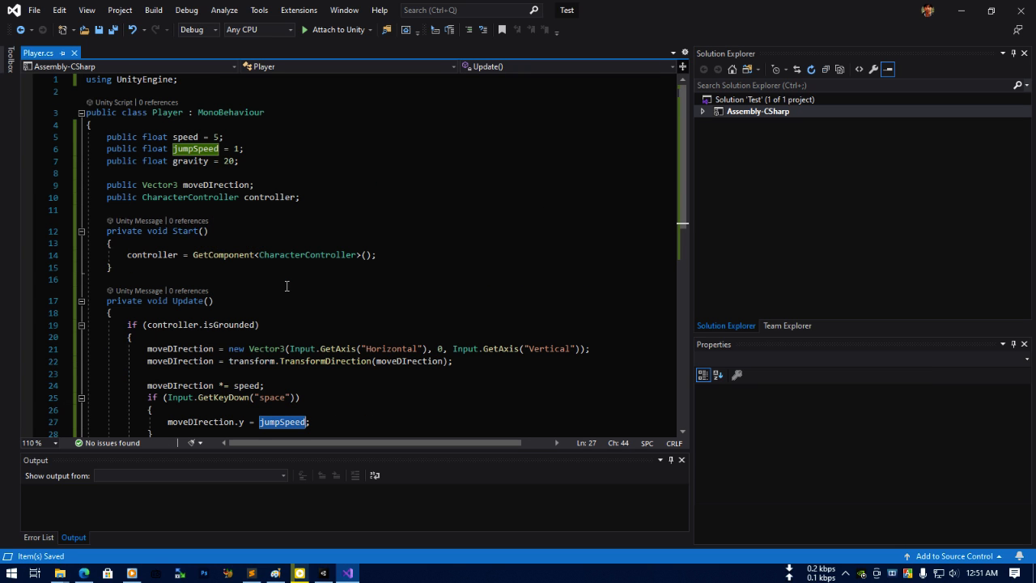
# Set the jumpSpeed field to 10000 in the Player script, save it, and test-run the scene in Unity.
pyautogui.click(242, 150)
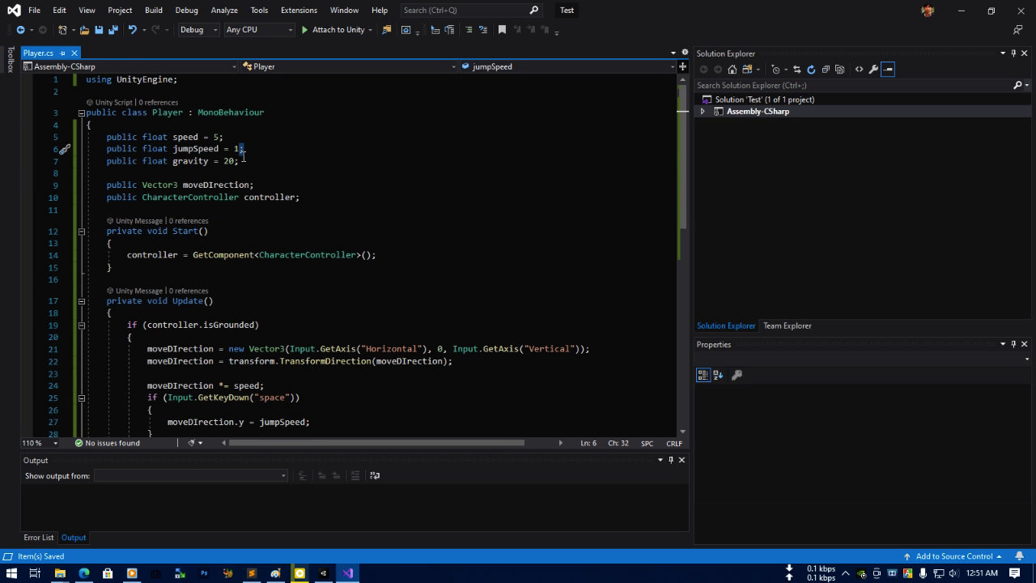
pyautogui.press('Left')
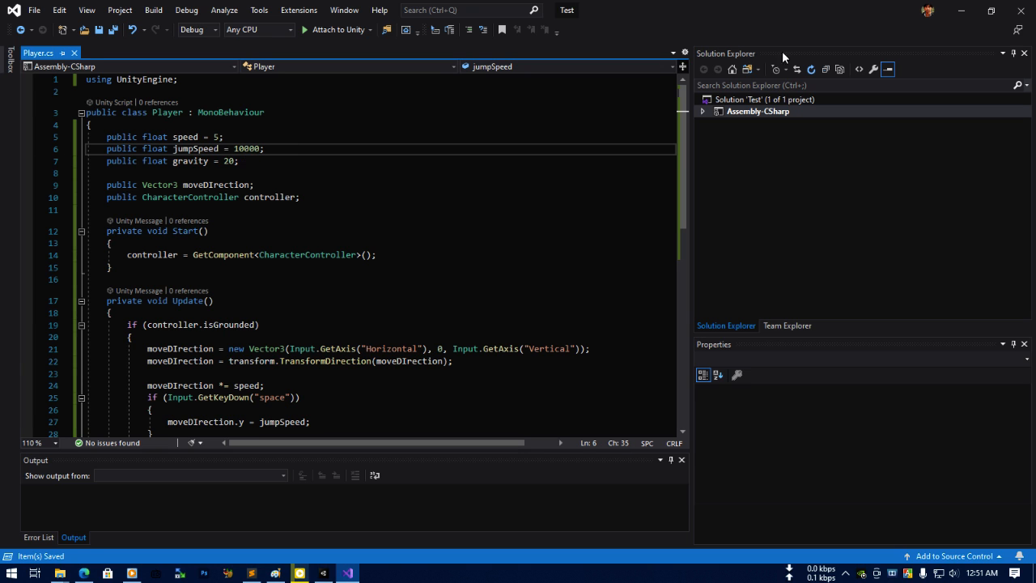
pyautogui.click(958, 12)
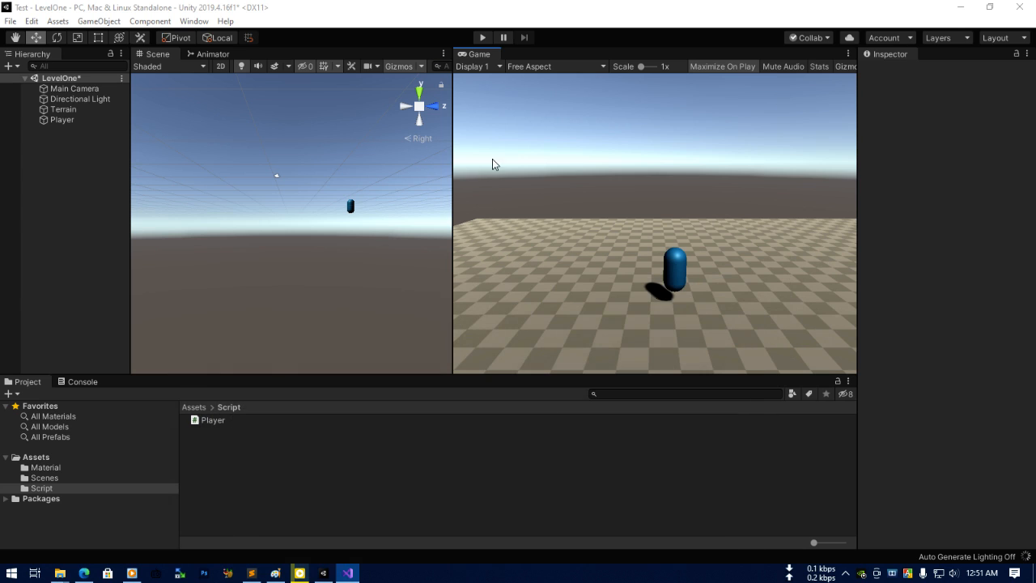
pyautogui.click(482, 38)
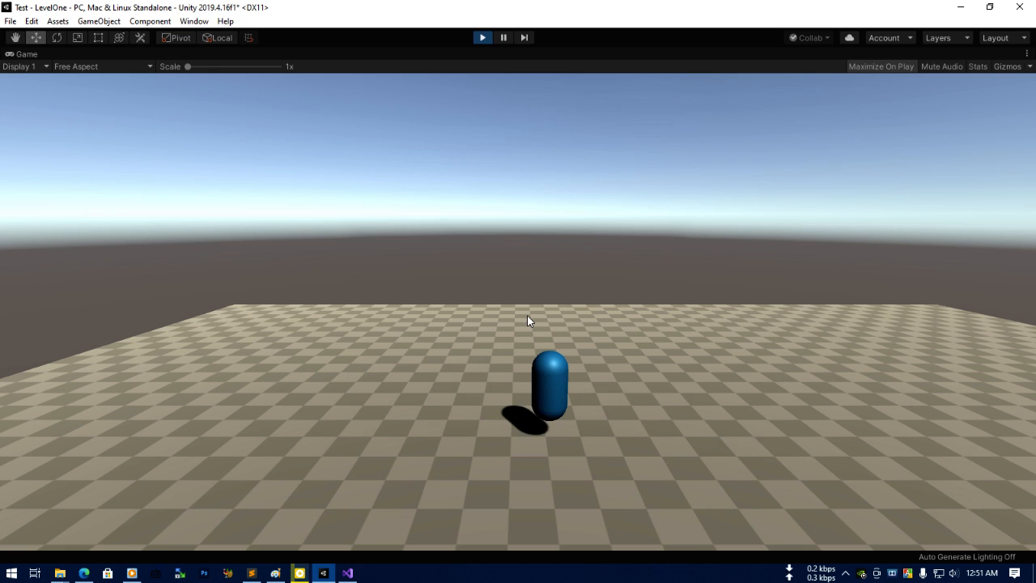
pyautogui.click(483, 38)
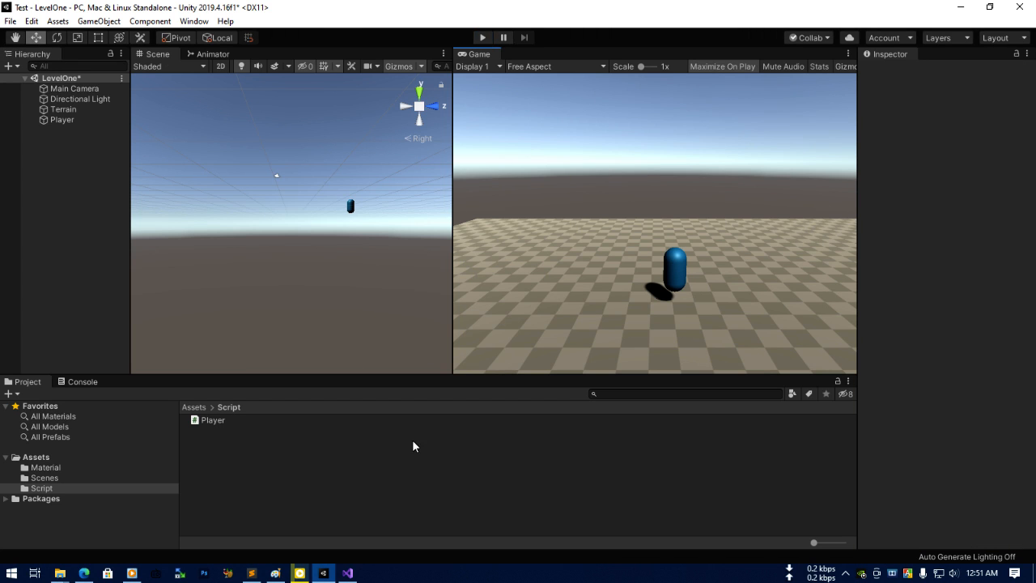
# Return to Visual Studio, set the jumpSpeed field to 10, save the script, and review the movement and gravity code.
pyautogui.click(347, 573)
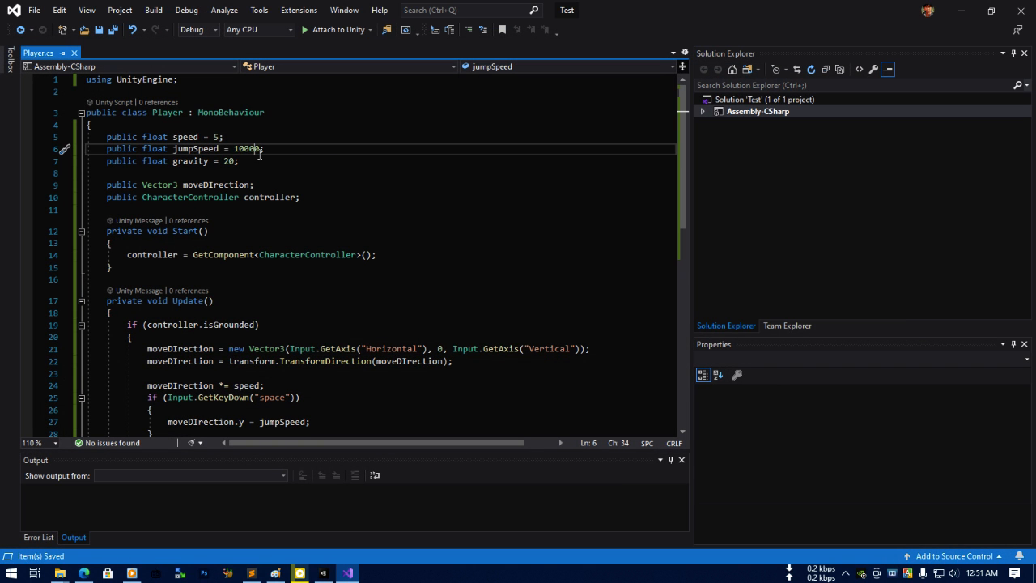
pyautogui.doubleClick(259, 154)
pyautogui.write('1')
pyautogui.scroll(-5, 259, 152)
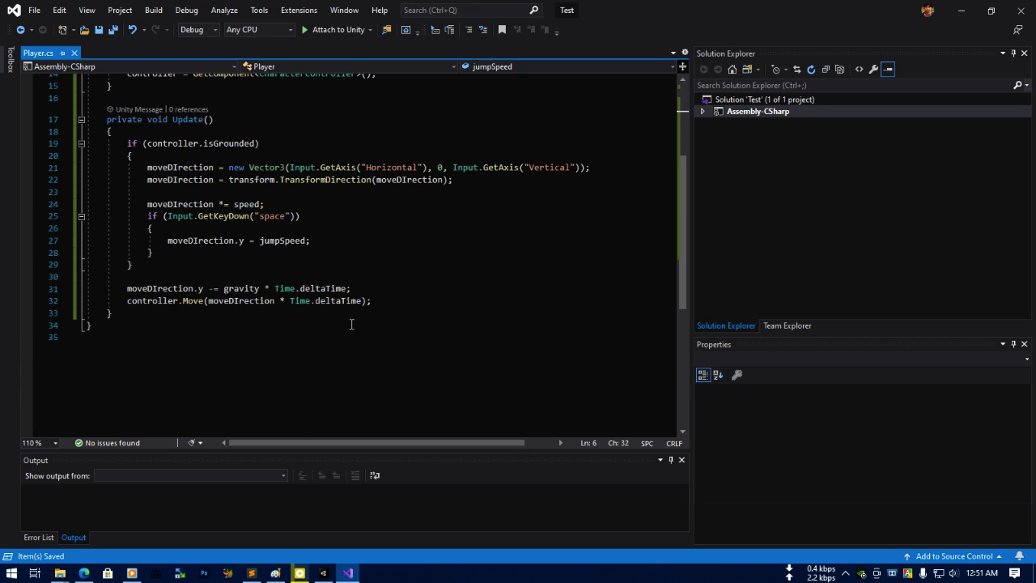
pyautogui.scroll(5, 351, 324)
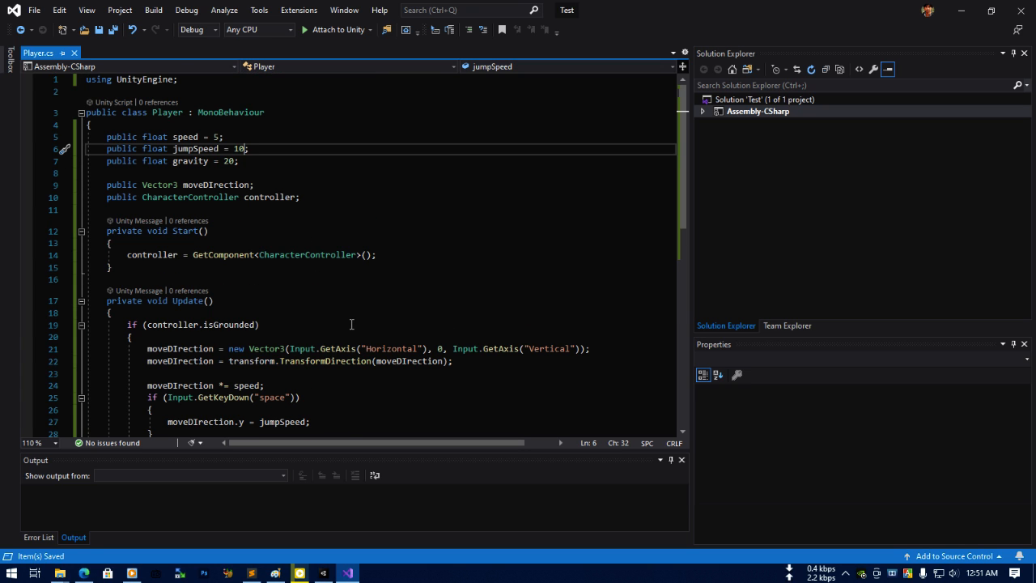
pyautogui.scroll(-6, 355, 332)
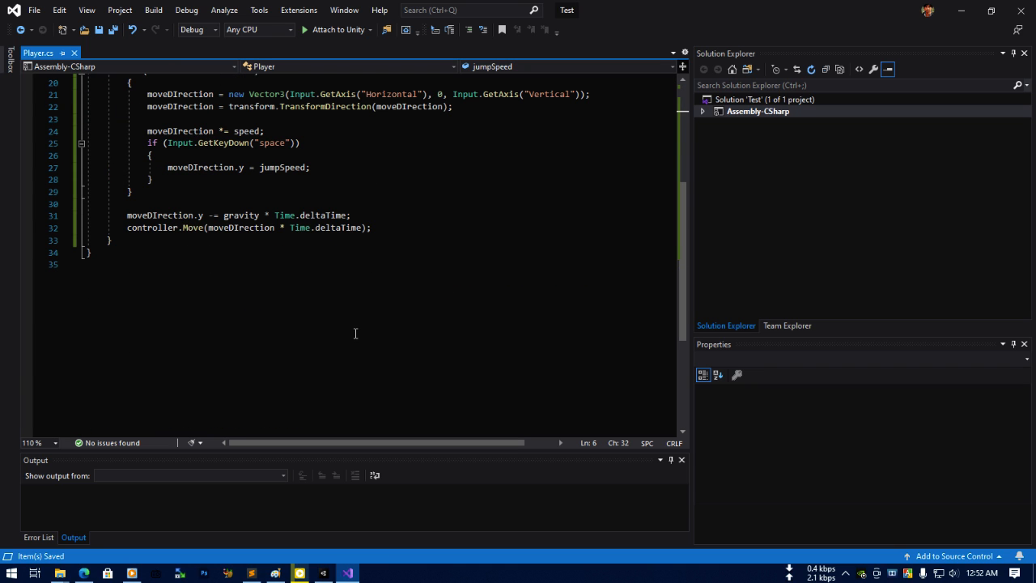
pyautogui.scroll(5, 354, 332)
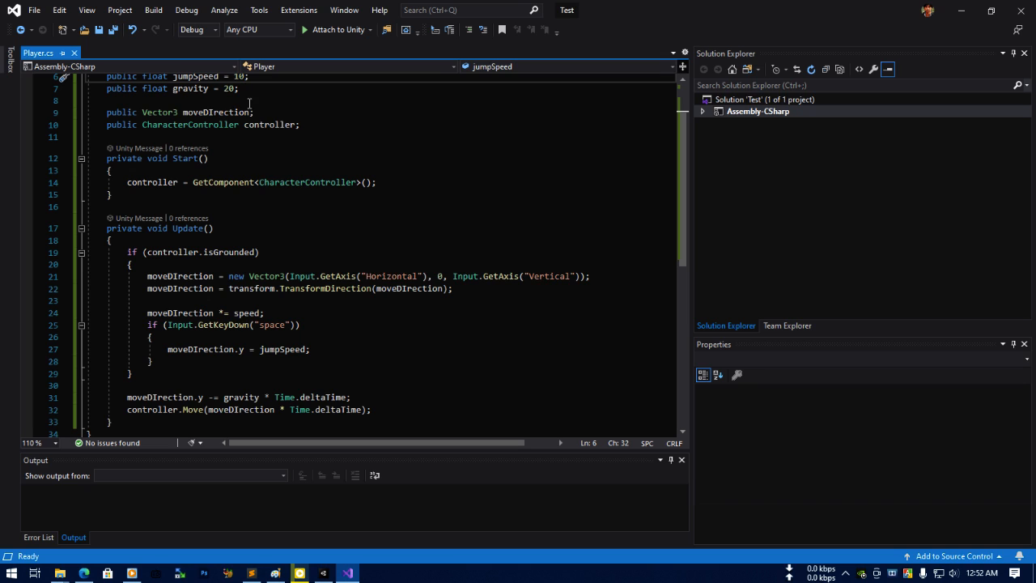
pyautogui.scroll(1, 250, 168)
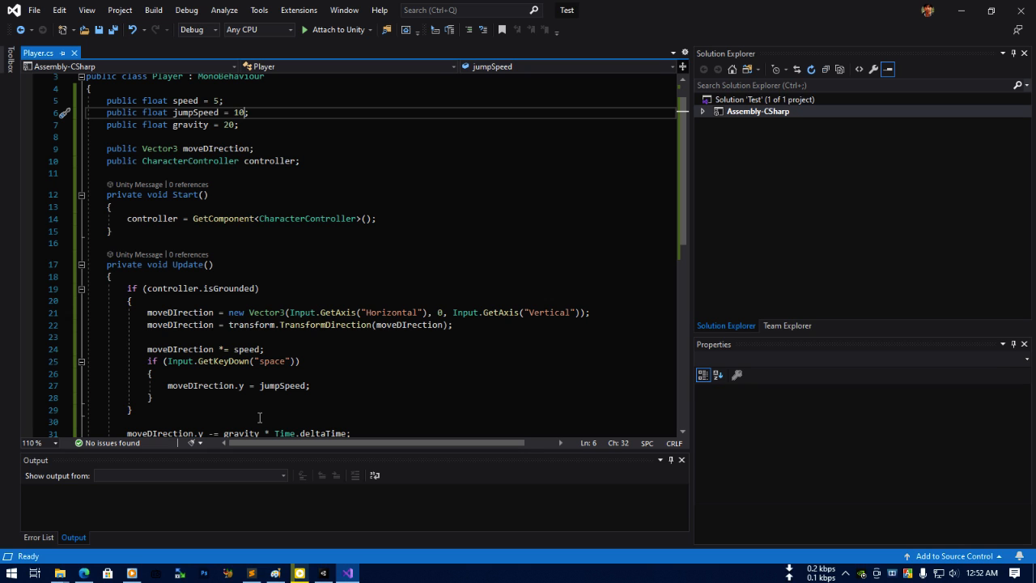
pyautogui.scroll(-2, 261, 416)
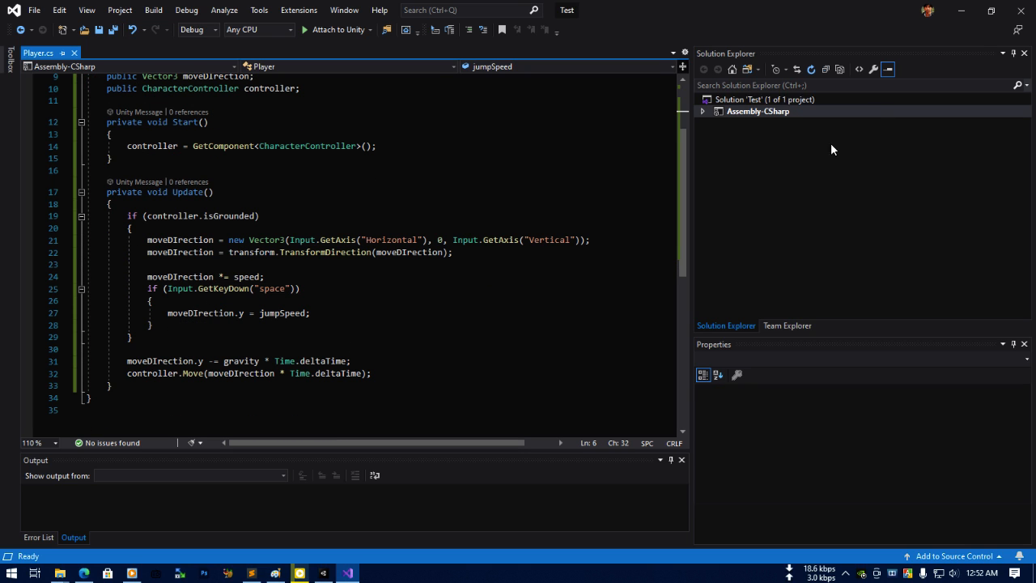
# Run the scene in Unity and move the player sideways back and forth to test the movement.
pyautogui.click(959, 11)
pyautogui.click(482, 38)
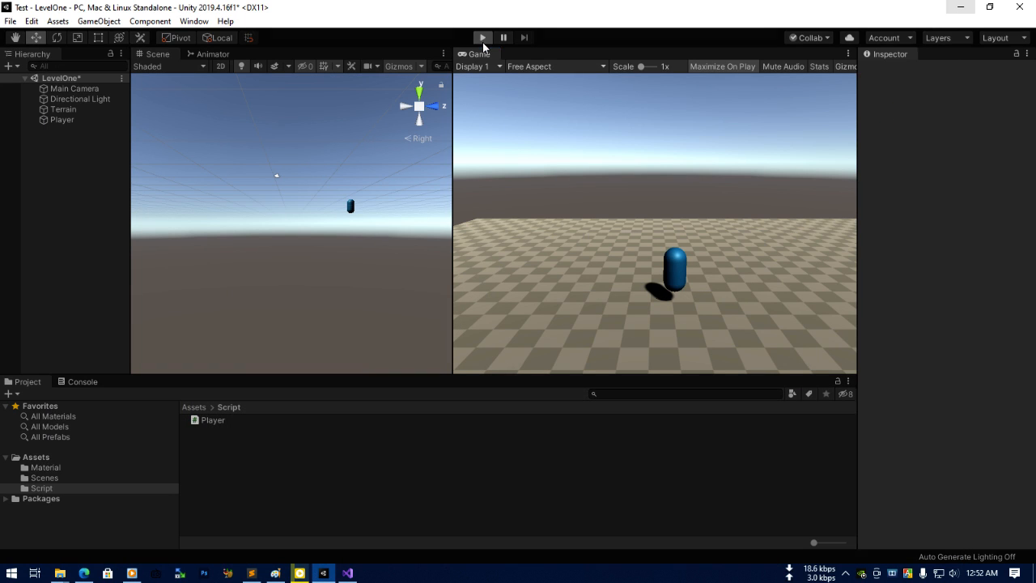
pyautogui.press('a')
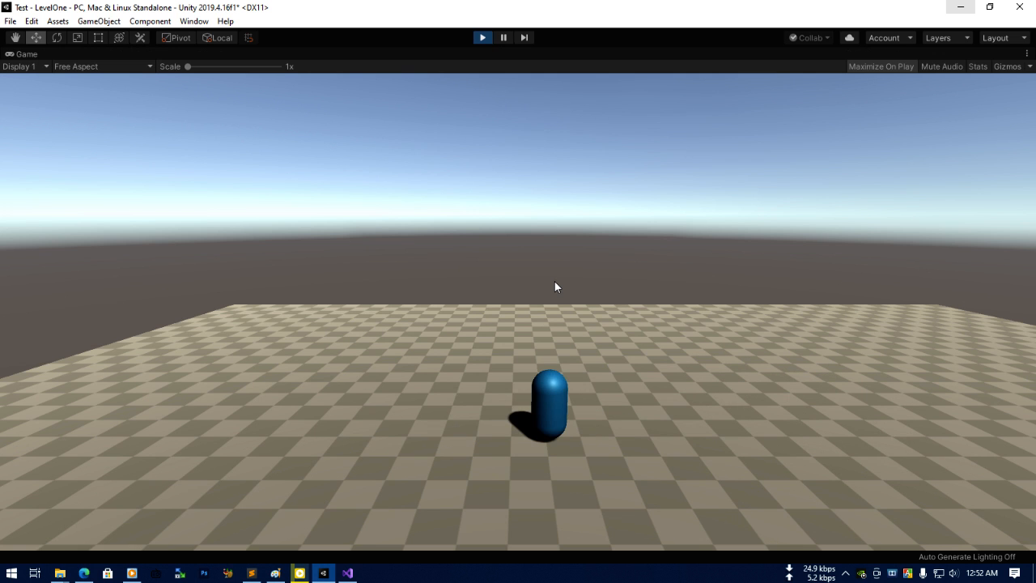
pyautogui.press('d')
pyautogui.press('a')
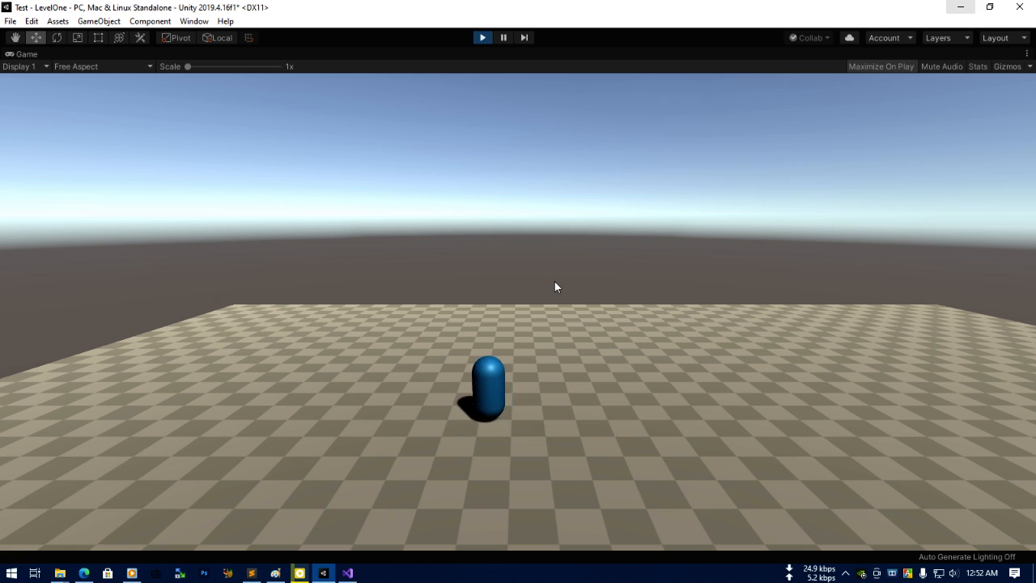
pyautogui.press('d')
pyautogui.press('a')
pyautogui.press('d')
pyautogui.press('a')
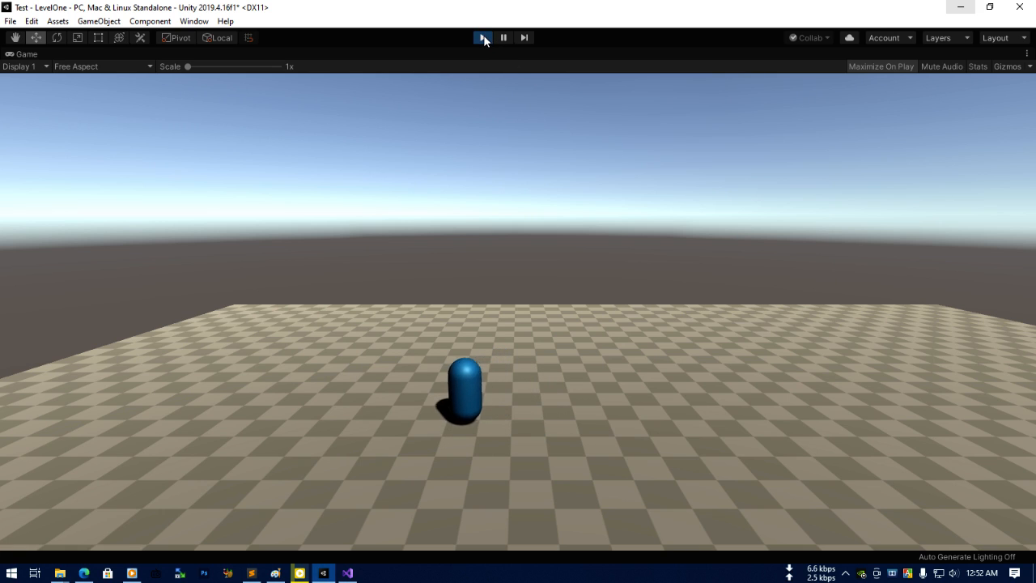
pyautogui.press('d')
pyautogui.press('a')
pyautogui.press('d')
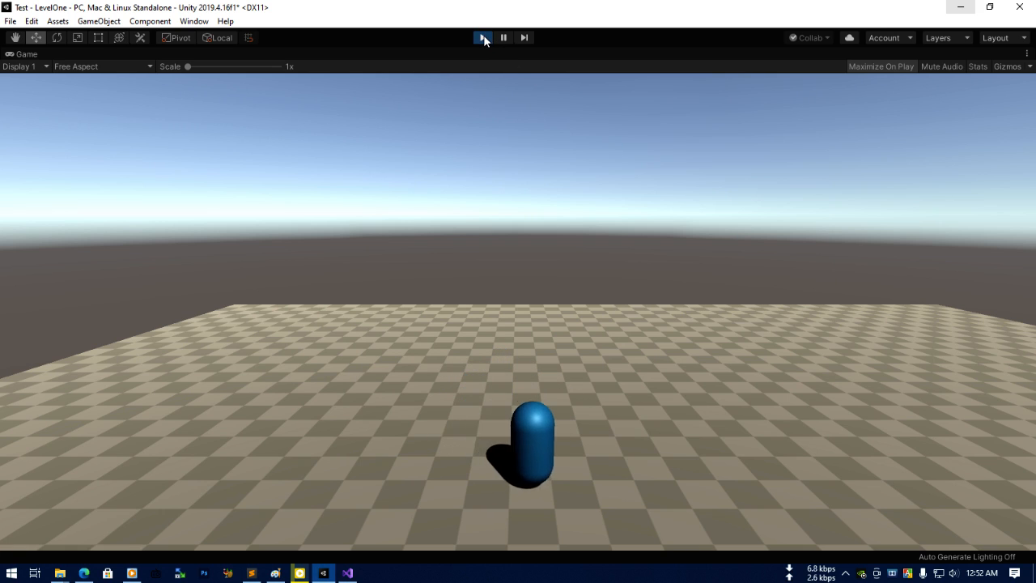
pyautogui.press('a')
pyautogui.press('d')
pyautogui.press('d')
# Steer the player forward, backward and sideways across the terrain to test movement in all directions.
pyautogui.press('w')
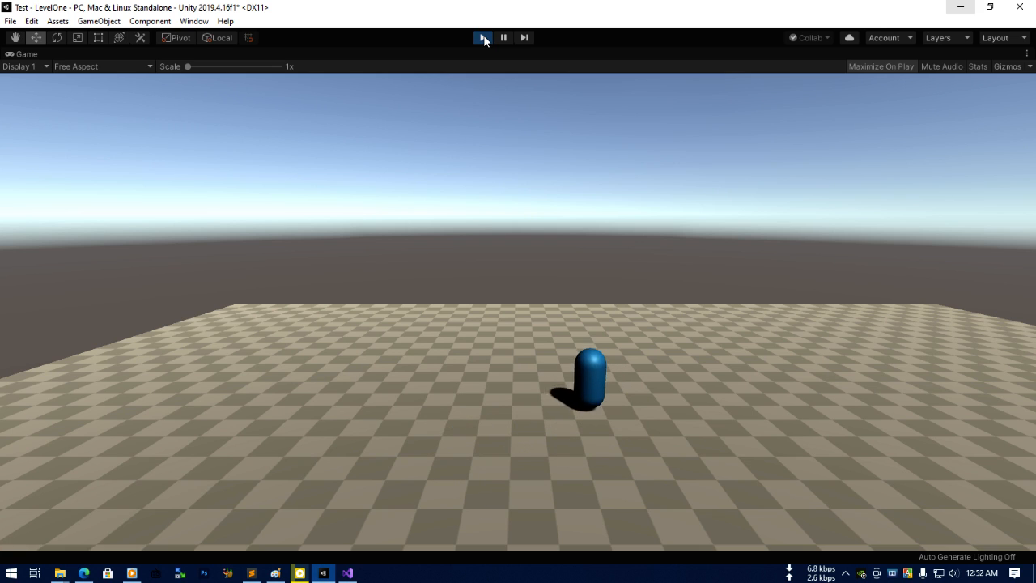
pyautogui.press('a')
pyautogui.press('s')
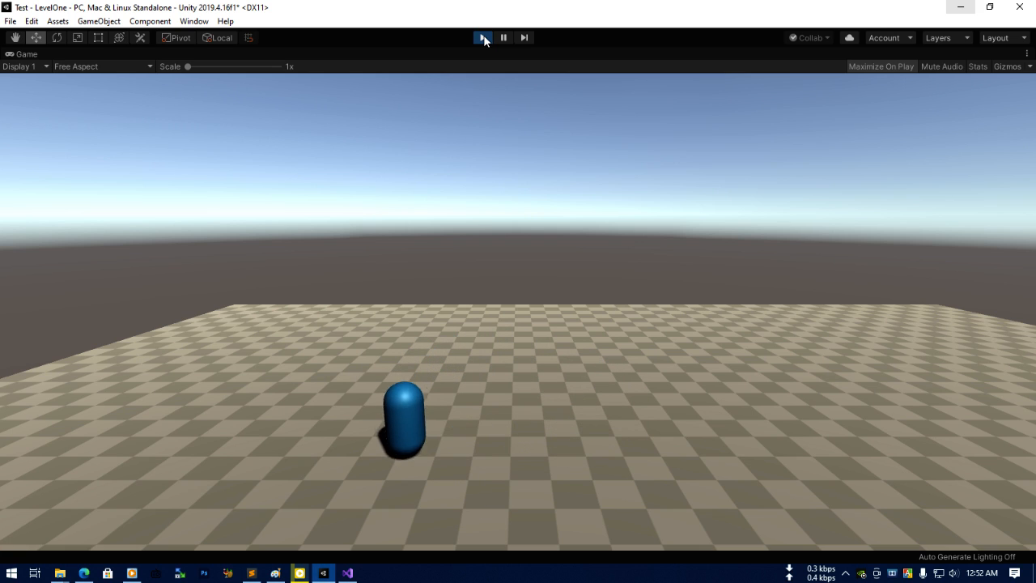
pyautogui.press('d')
pyautogui.press('w')
pyautogui.press('a')
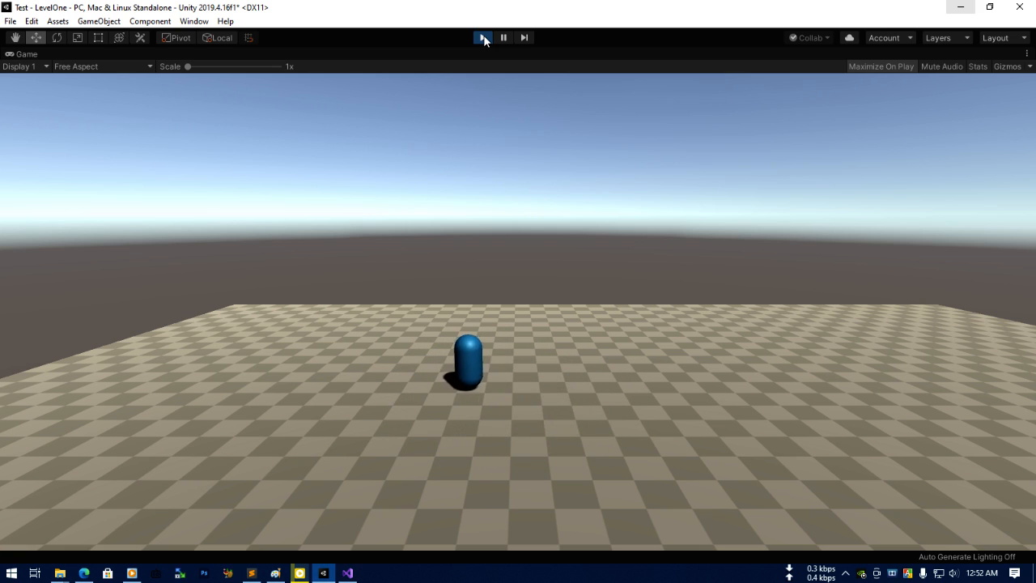
pyautogui.press('d')
pyautogui.press('w')
pyautogui.press('a')
pyautogui.press('s')
pyautogui.press('d')
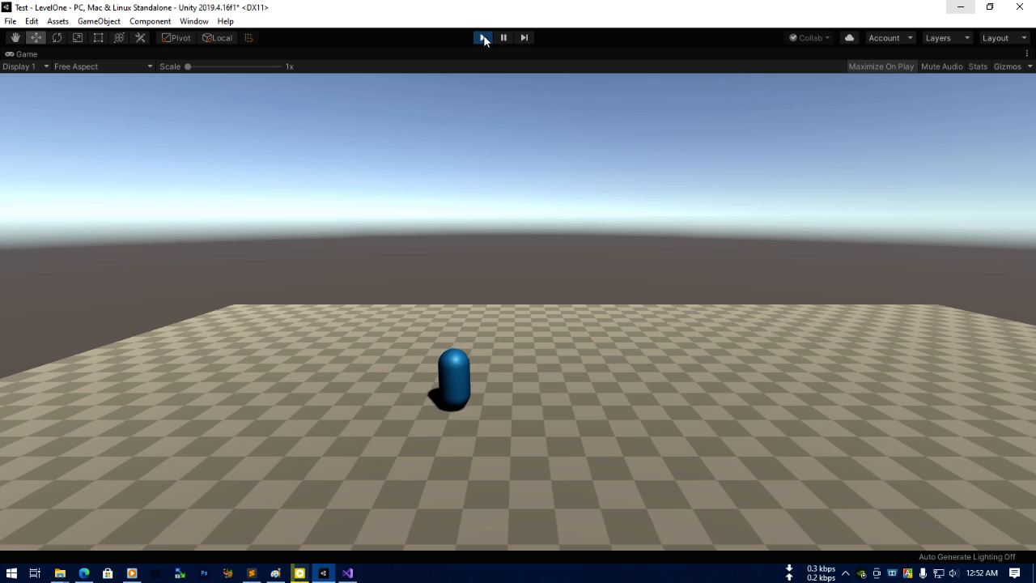
pyautogui.press('w')
pyautogui.press('s')
pyautogui.press('a')
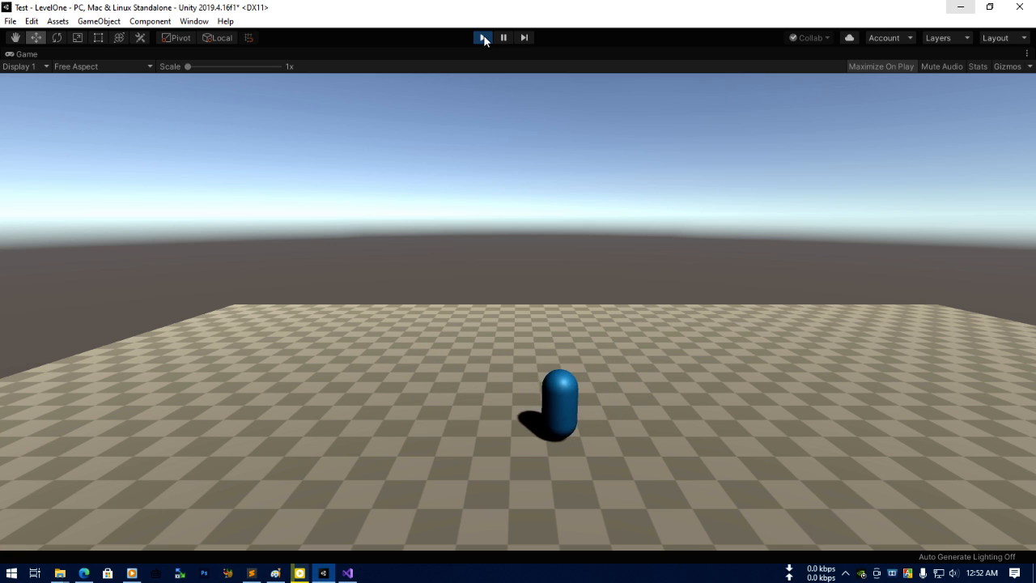
pyautogui.press('d')
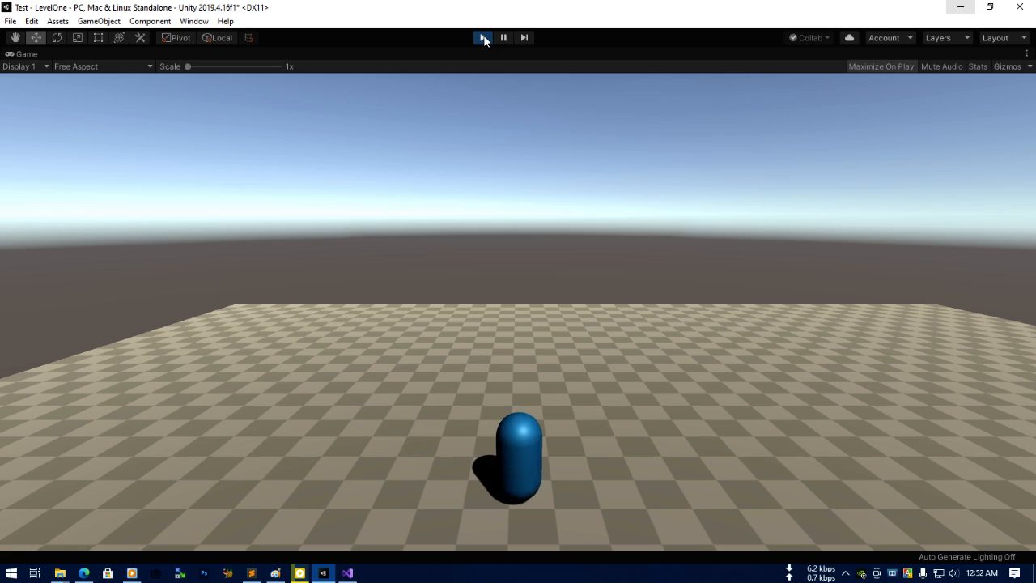
pyautogui.press('w')
pyautogui.press('a')
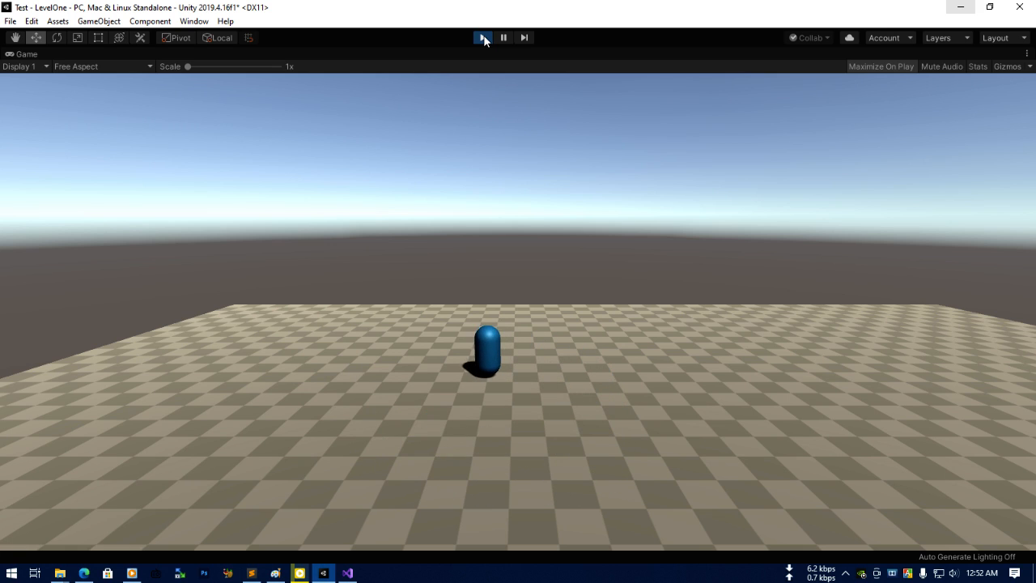
# Make the capsule player jump repeatedly while steering it sideways, forward and backward to test jumping combined with movement.
pyautogui.press('space')
pyautogui.press('d')
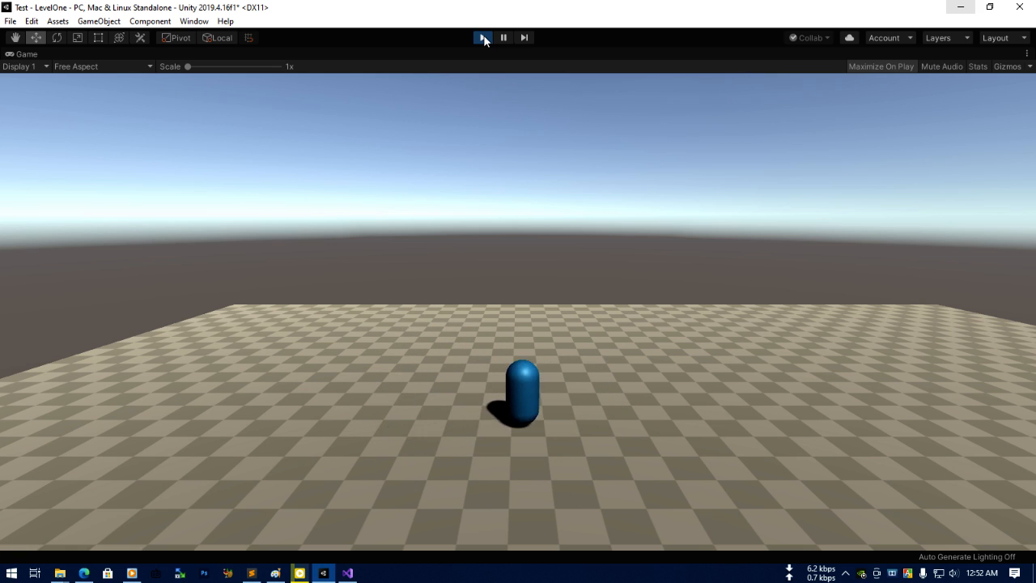
pyautogui.press('space')
pyautogui.press('a')
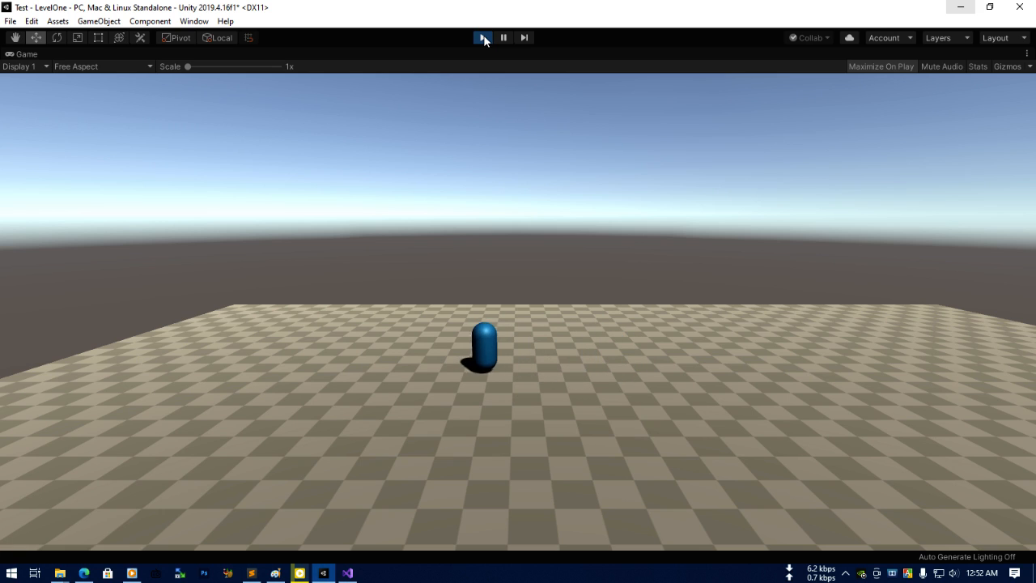
pyautogui.press('s')
pyautogui.press('d')
pyautogui.press('a')
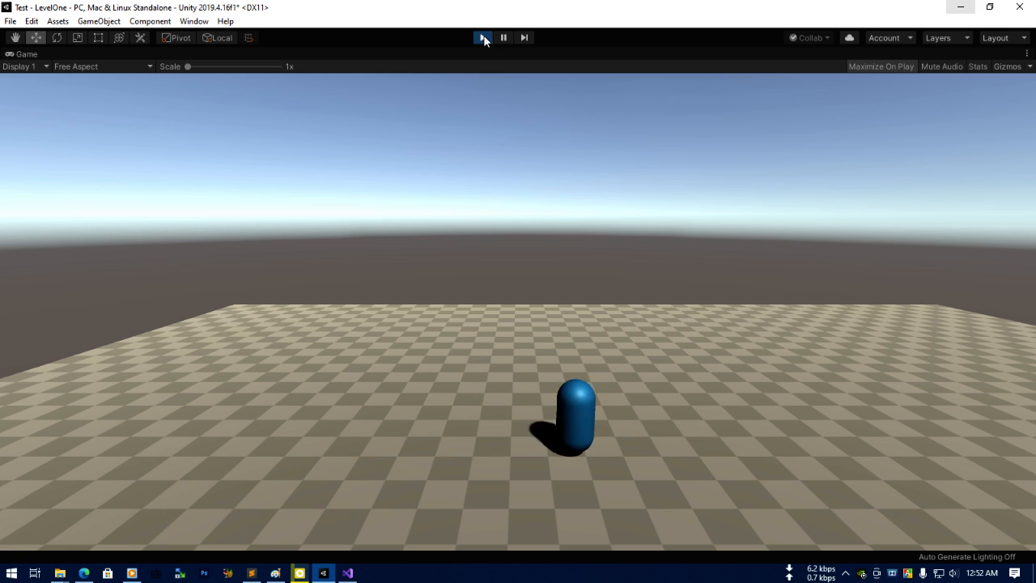
pyautogui.press('space')
pyautogui.press('d')
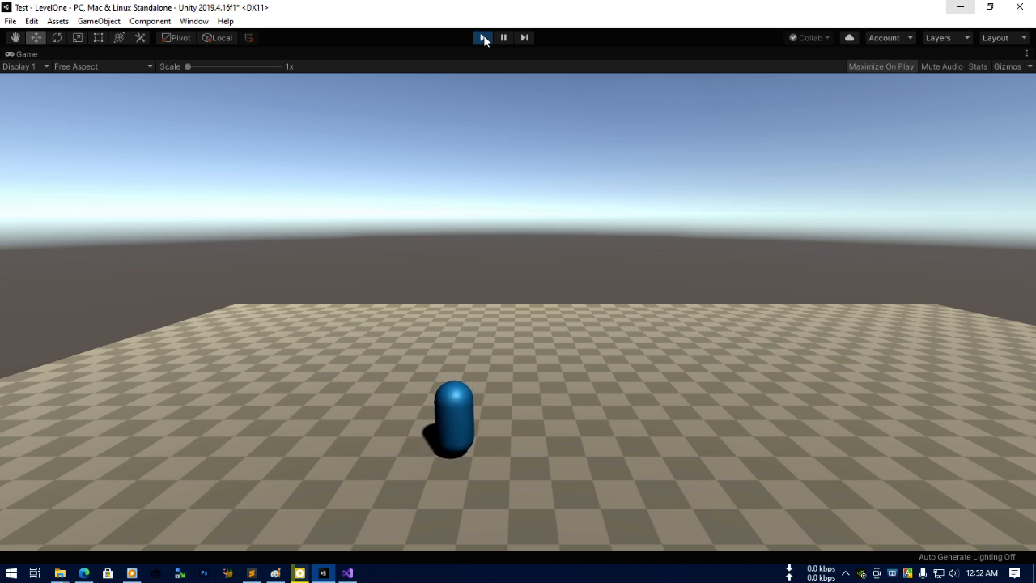
pyautogui.press('w')
pyautogui.press('d')
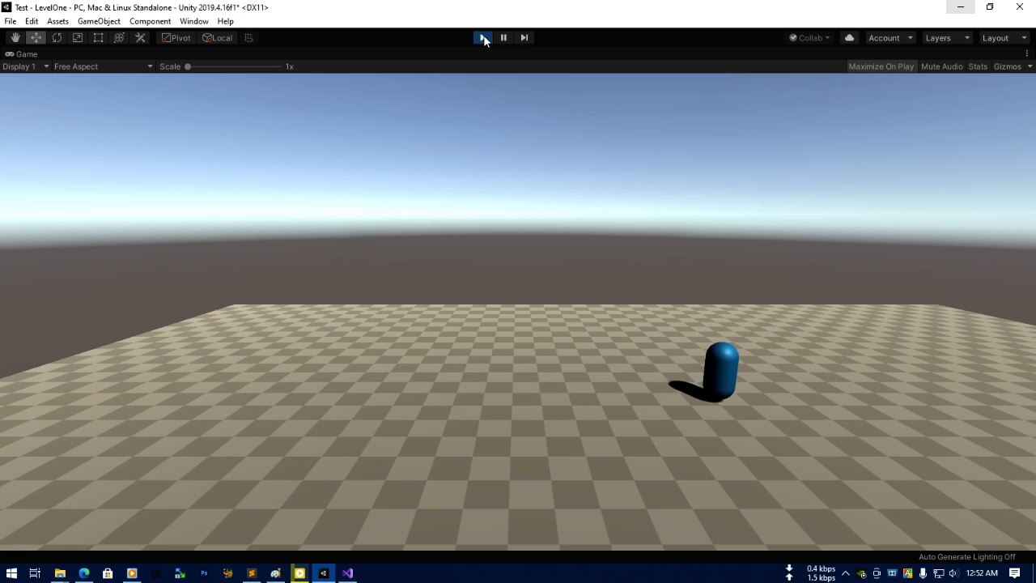
pyautogui.press('a')
pyautogui.press('space')
pyautogui.press('space')
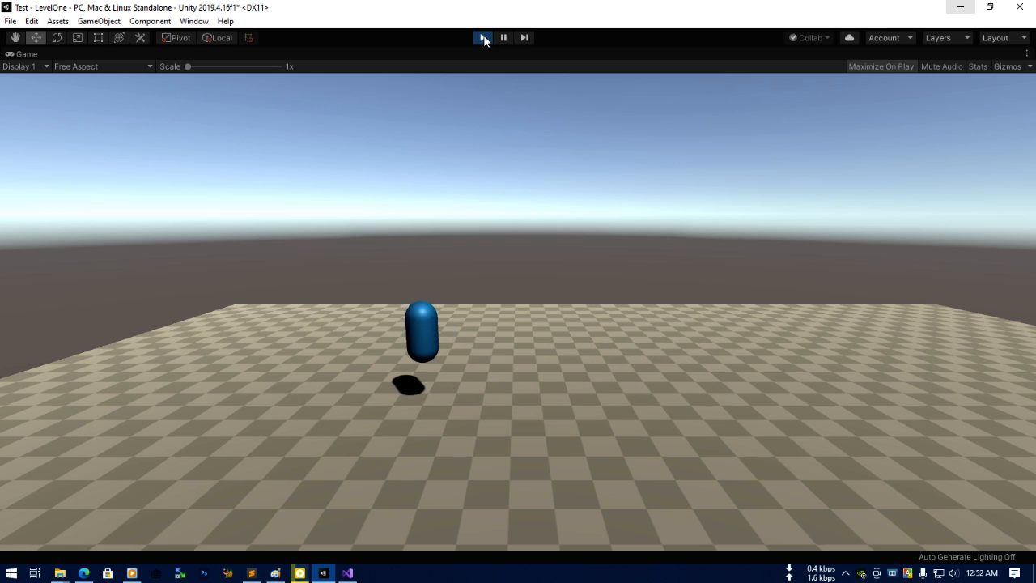
pyautogui.press('s')
pyautogui.press('d')
pyautogui.press('space')
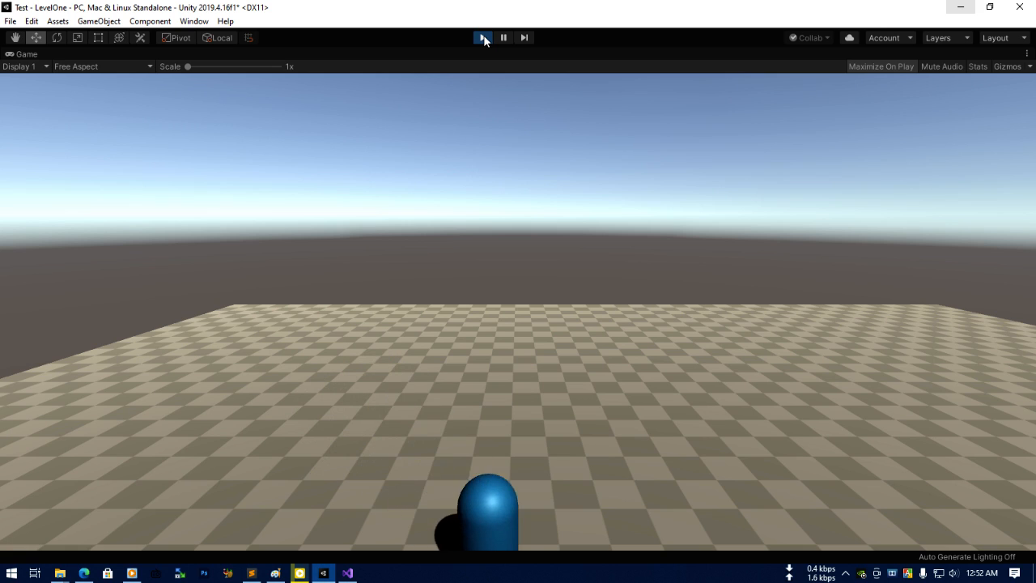
# Circle the player between the near and far parts of the terrain, adding occasional jumps, to test movement and landing.
pyautogui.press('w')
pyautogui.press('d')
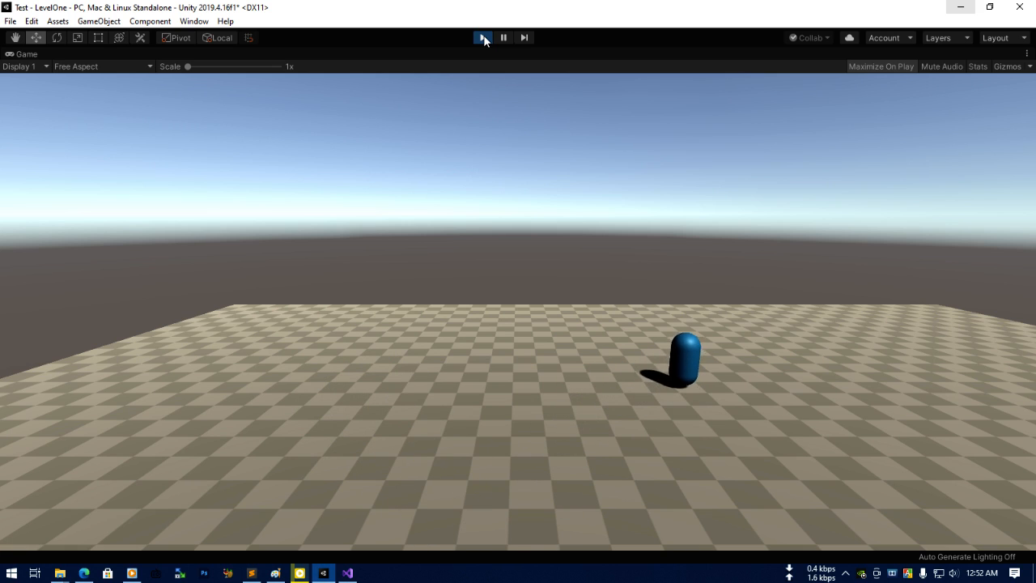
pyautogui.press('a')
pyautogui.press('w')
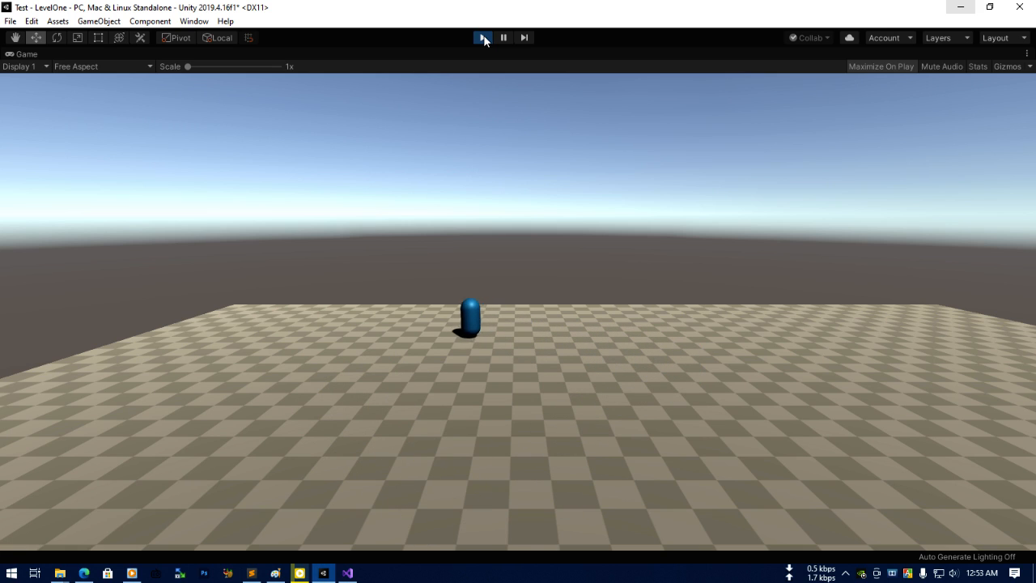
pyautogui.press('s')
pyautogui.press('d')
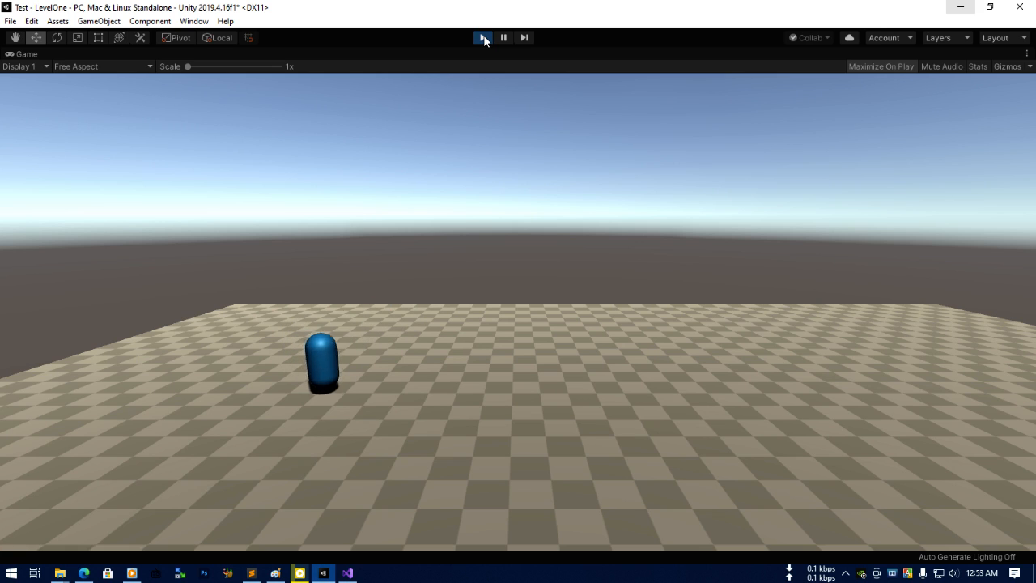
pyautogui.press('space')
pyautogui.press('w')
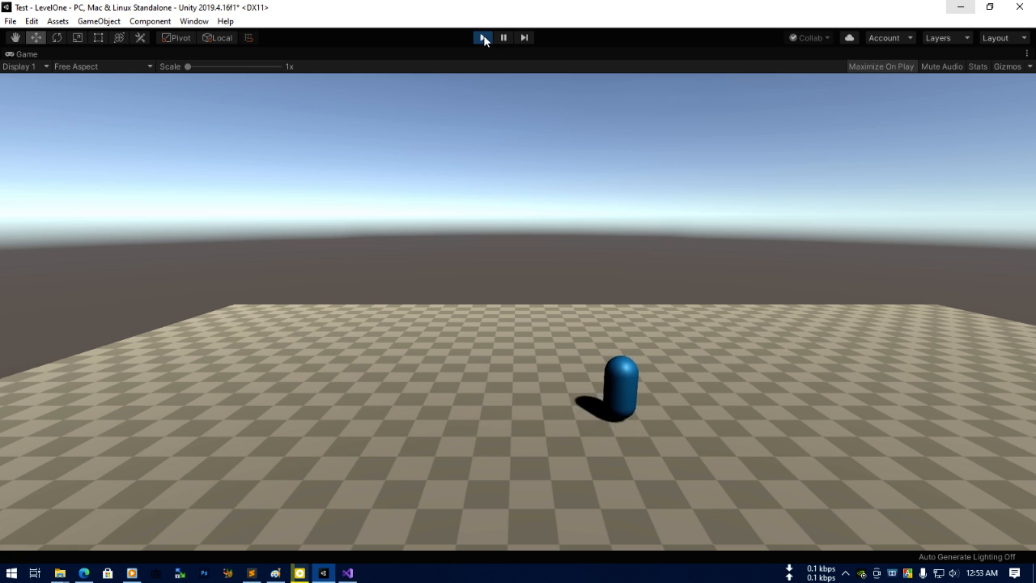
pyautogui.press('a')
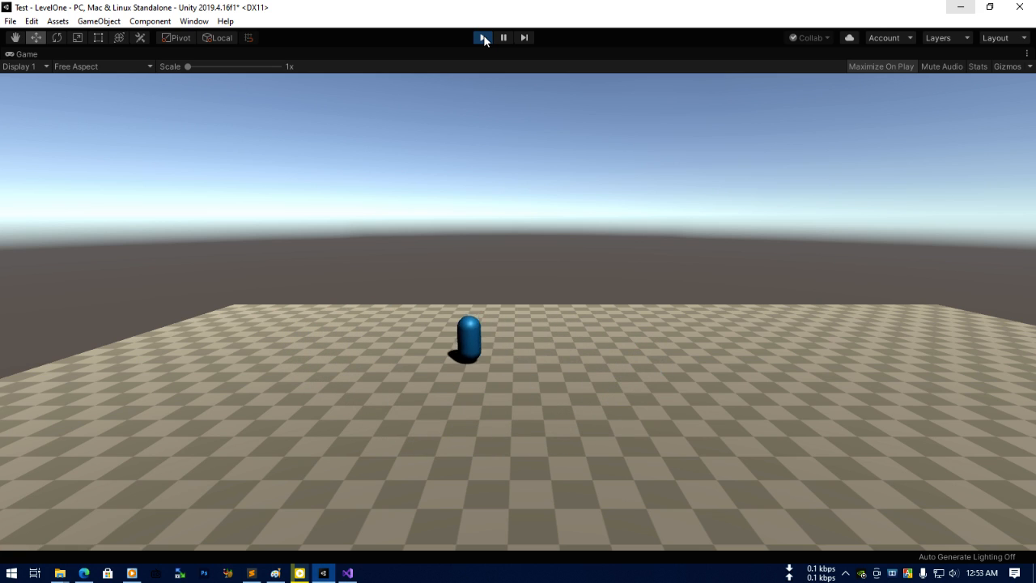
pyautogui.press('space')
pyautogui.press('s')
pyautogui.press('d')
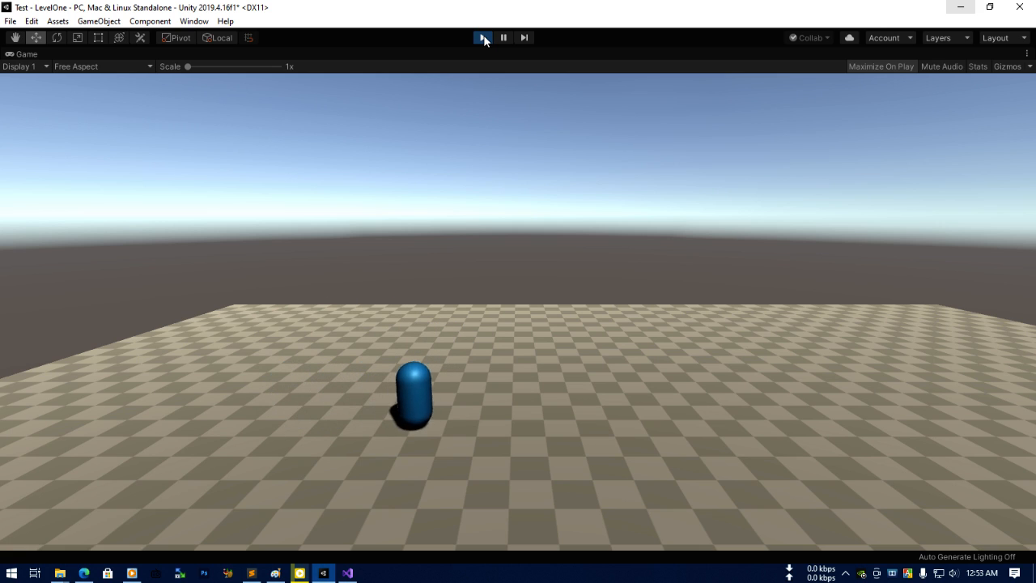
pyautogui.press('s')
pyautogui.press('d')
pyautogui.press('w')
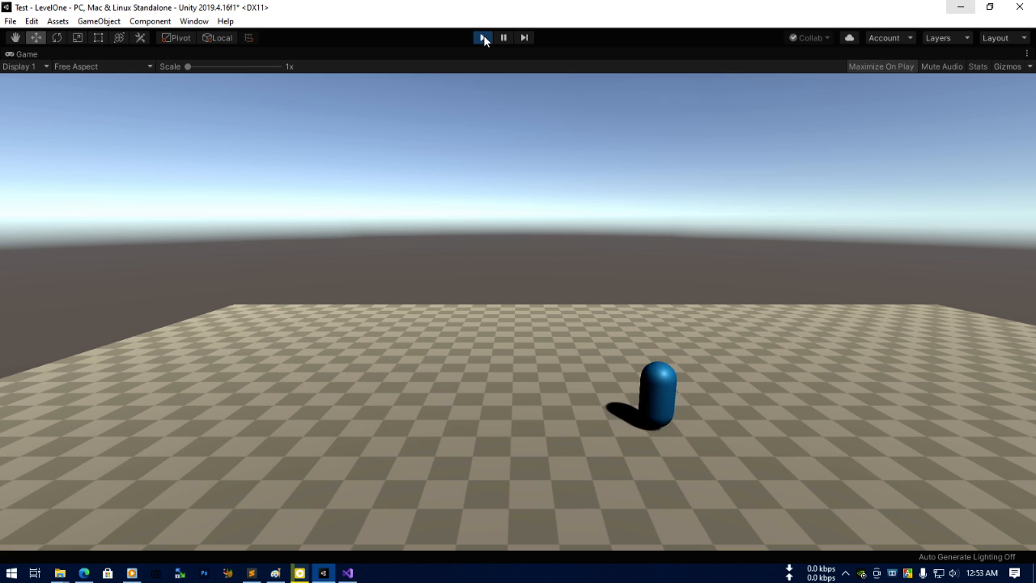
pyautogui.press('a')
pyautogui.press('w')
pyautogui.press('a')
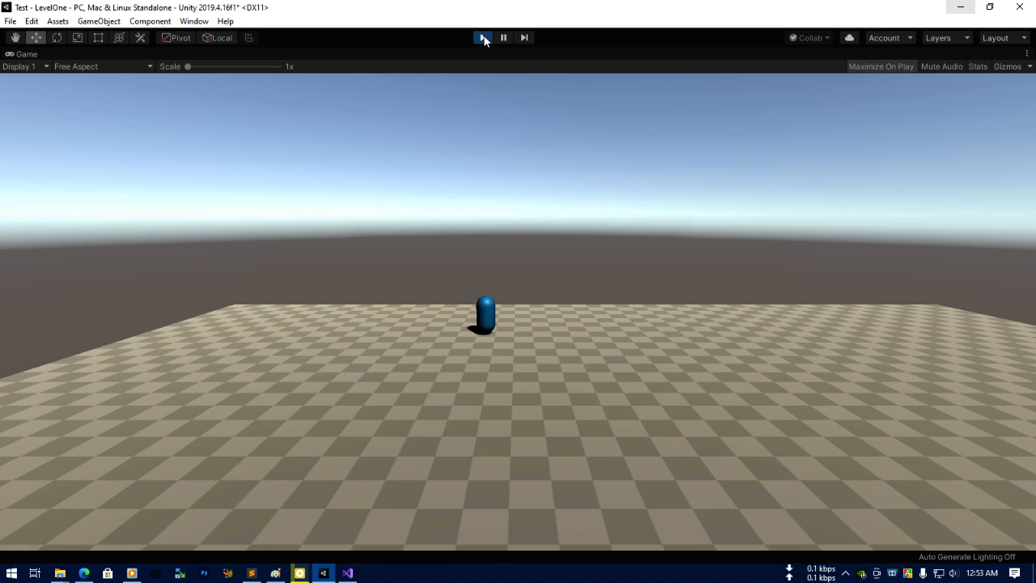
# Test jumps toward the terrain's left side, alternating them with runs back across the ground.
pyautogui.press('s')
pyautogui.press('space')
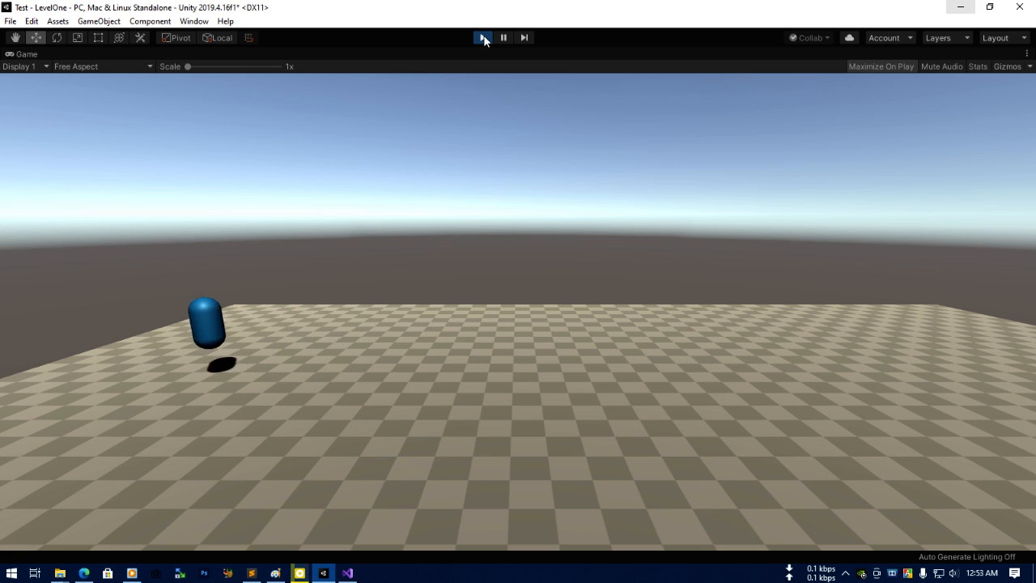
pyautogui.press('s')
pyautogui.press('space')
pyautogui.press('d')
pyautogui.press('w')
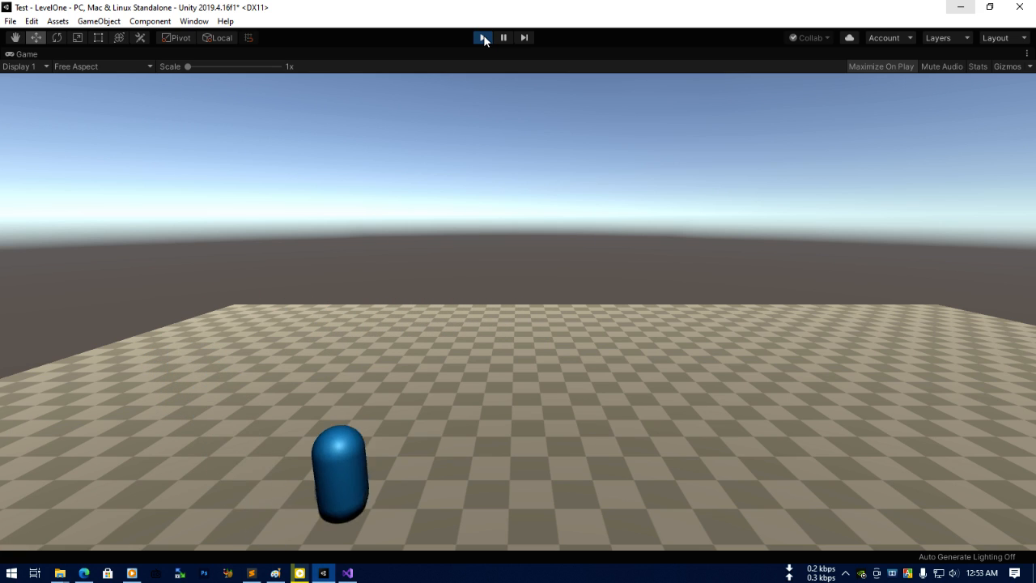
pyautogui.press('s')
pyautogui.press('w')
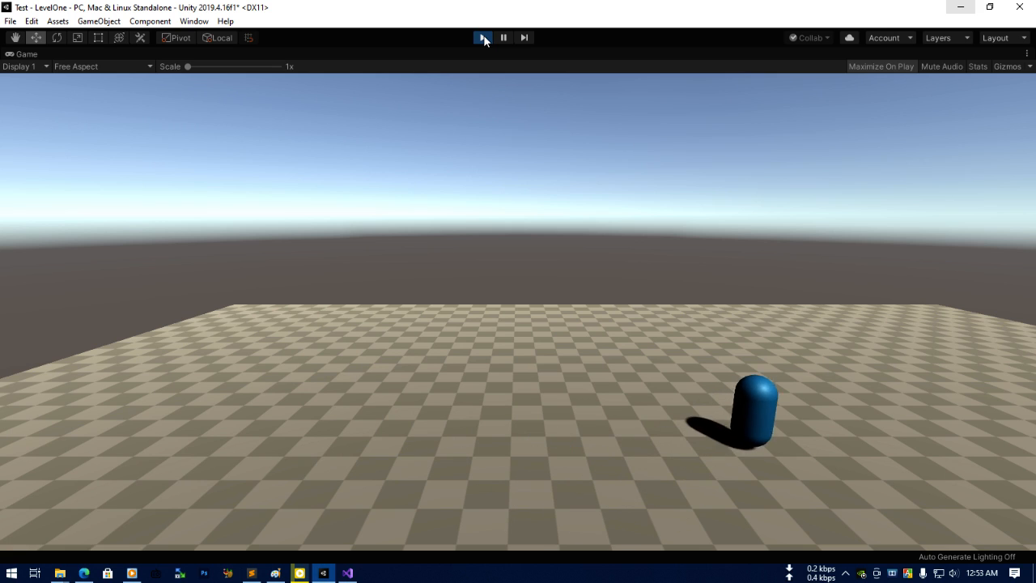
pyautogui.press('a')
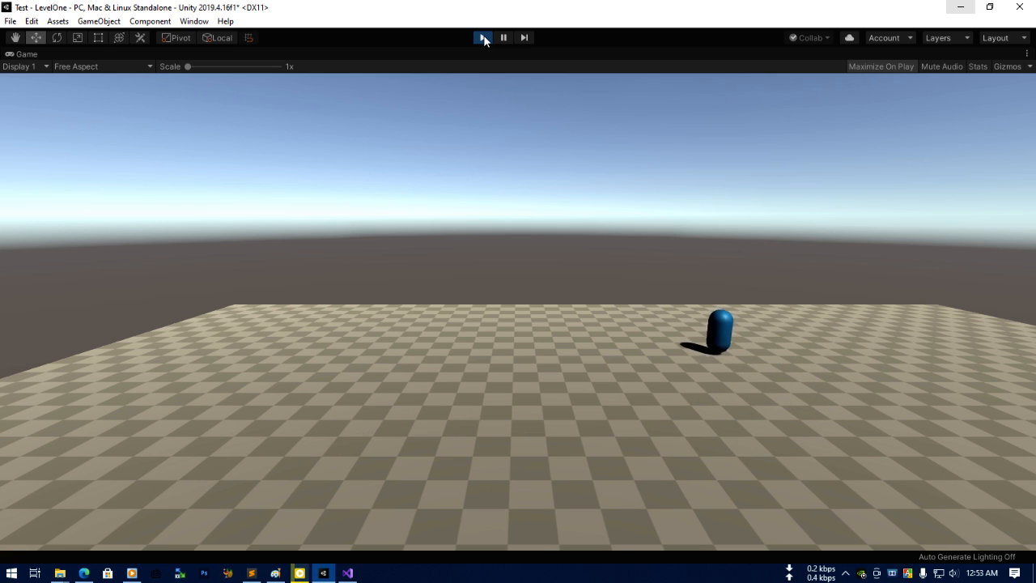
pyautogui.press('space')
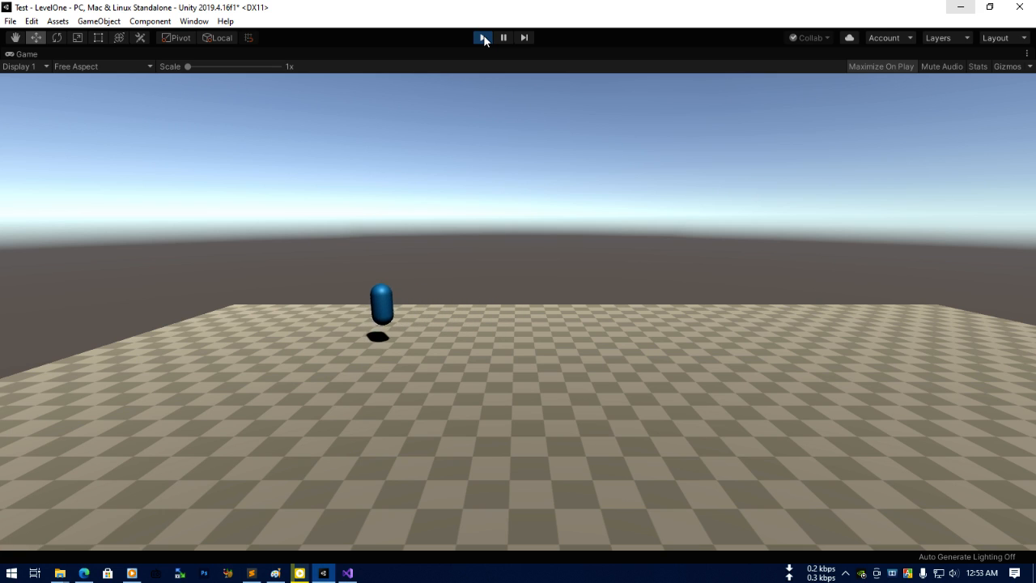
pyautogui.press('d')
pyautogui.press('s')
pyautogui.press('a')
pyautogui.press('space')
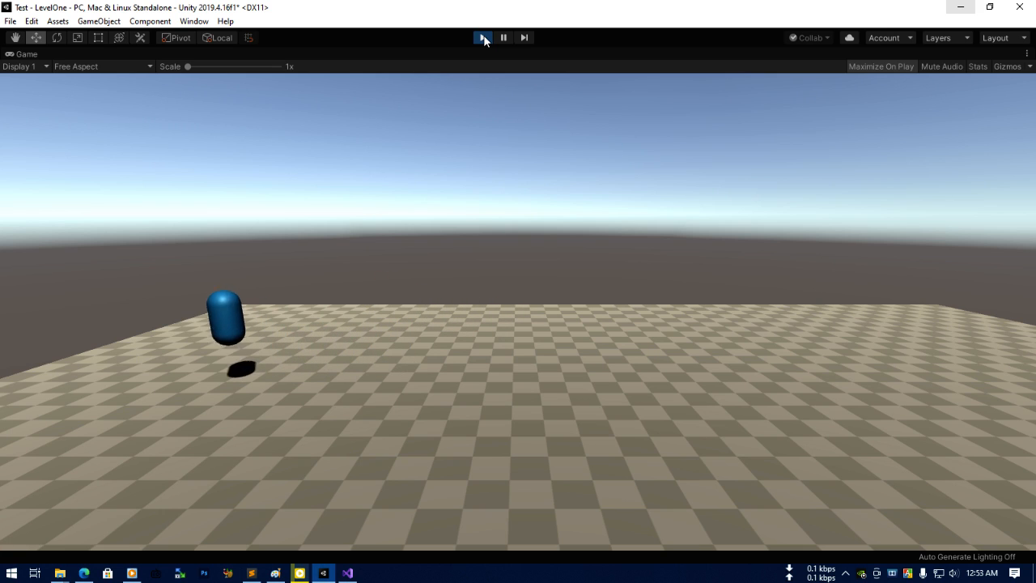
# Steer the player through quick direction changes without jumping to test how it responds on the ground.
pyautogui.press('s')
pyautogui.press('d')
pyautogui.press('s')
pyautogui.press('a')
pyautogui.press('s')
pyautogui.press('d')
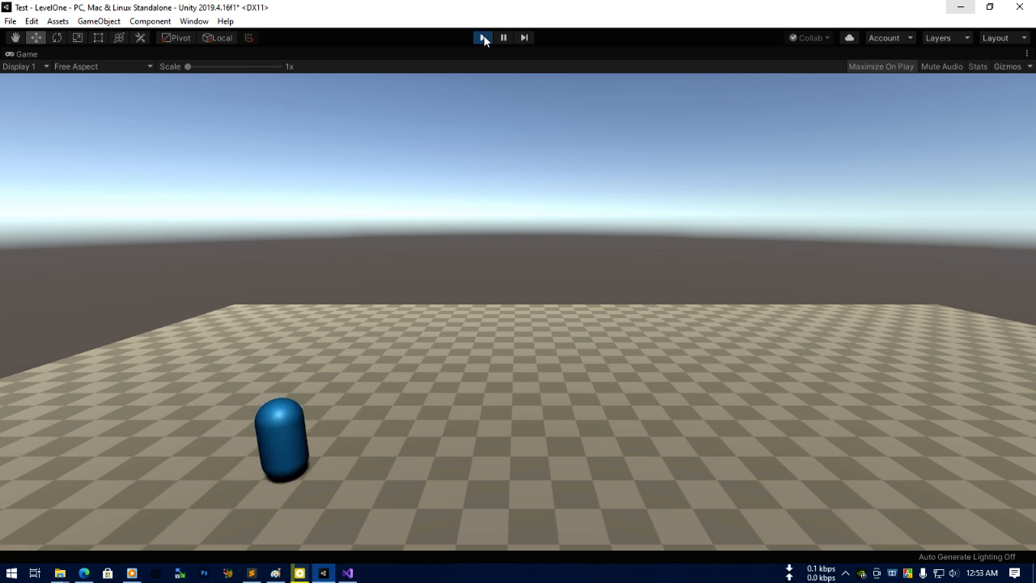
pyautogui.press('w')
pyautogui.press('s')
pyautogui.press('w')
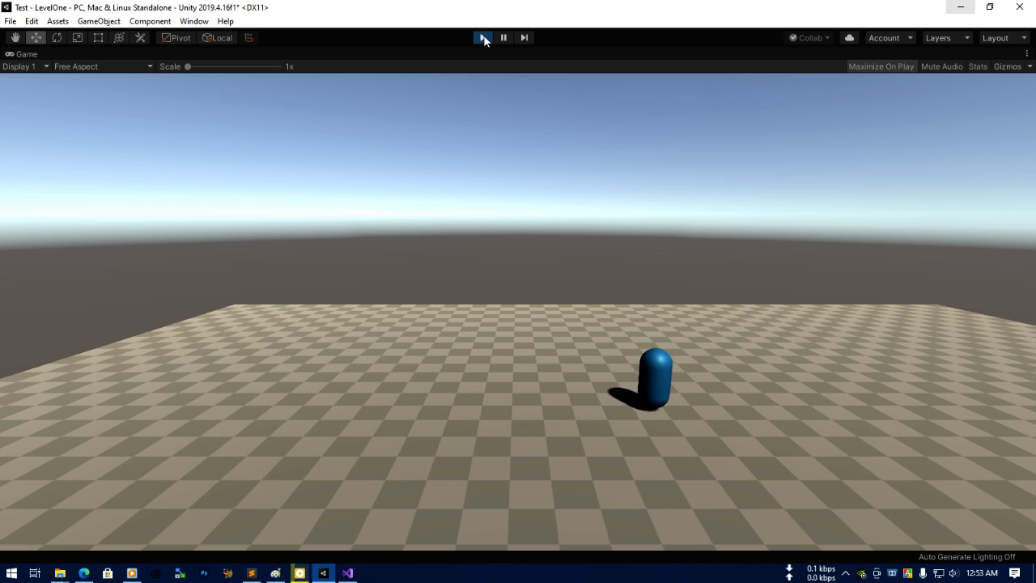
pyautogui.press('a')
pyautogui.press('s')
pyautogui.press('d')
pyautogui.press('w')
pyautogui.press('a')
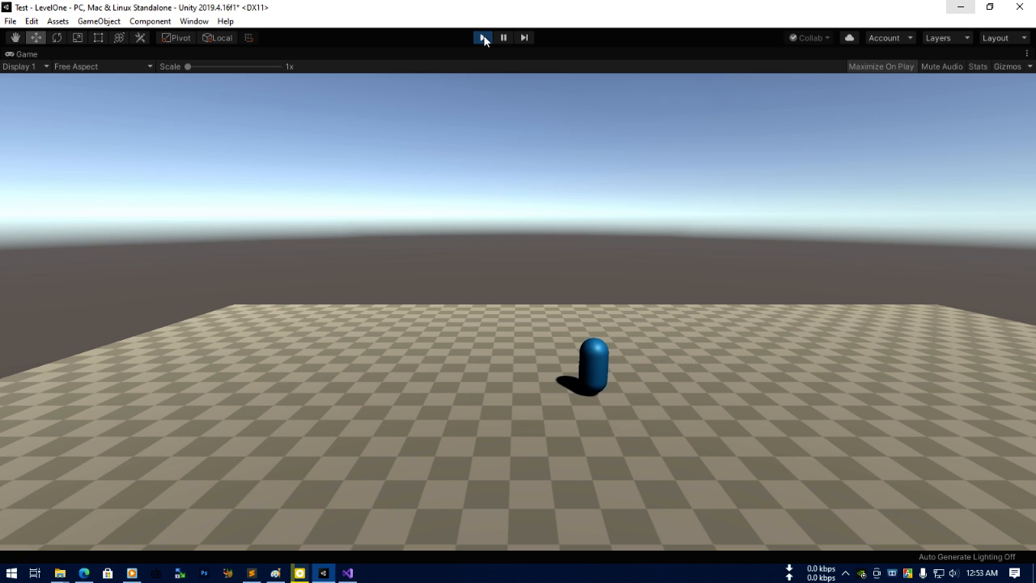